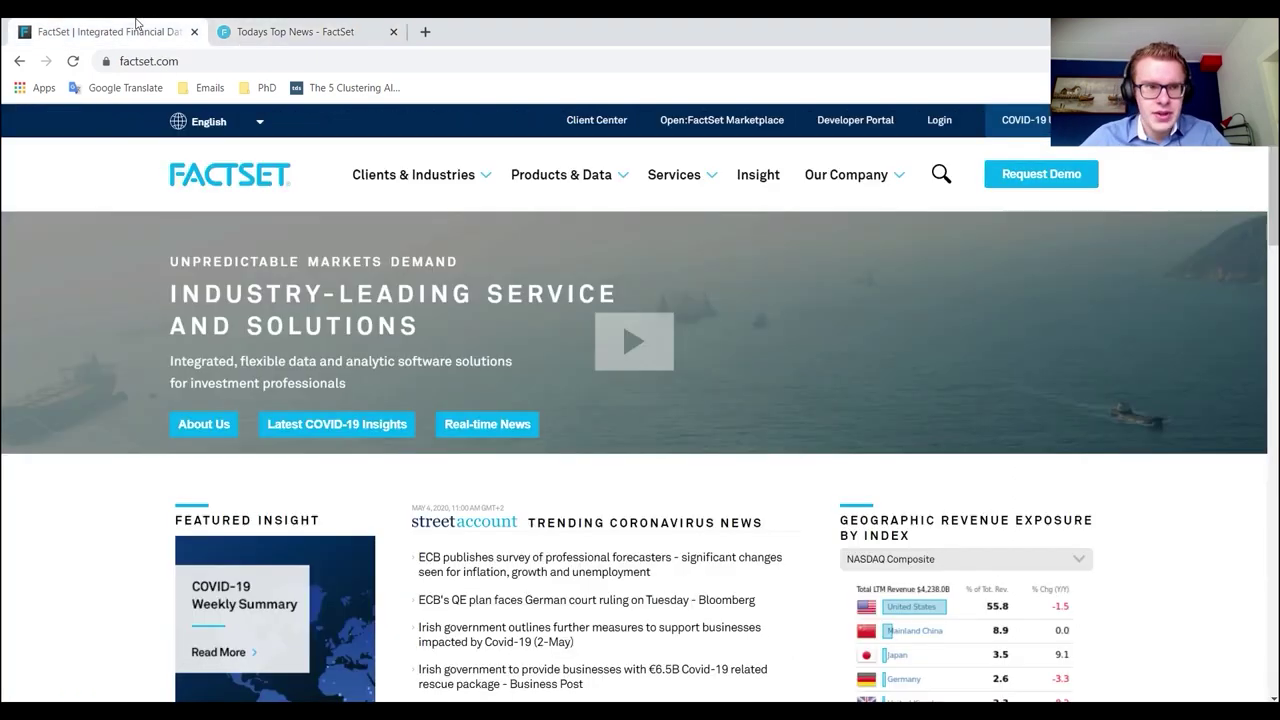
- Switch to the FactSet news workspace and open the Idea Screening page
click(112, 31)
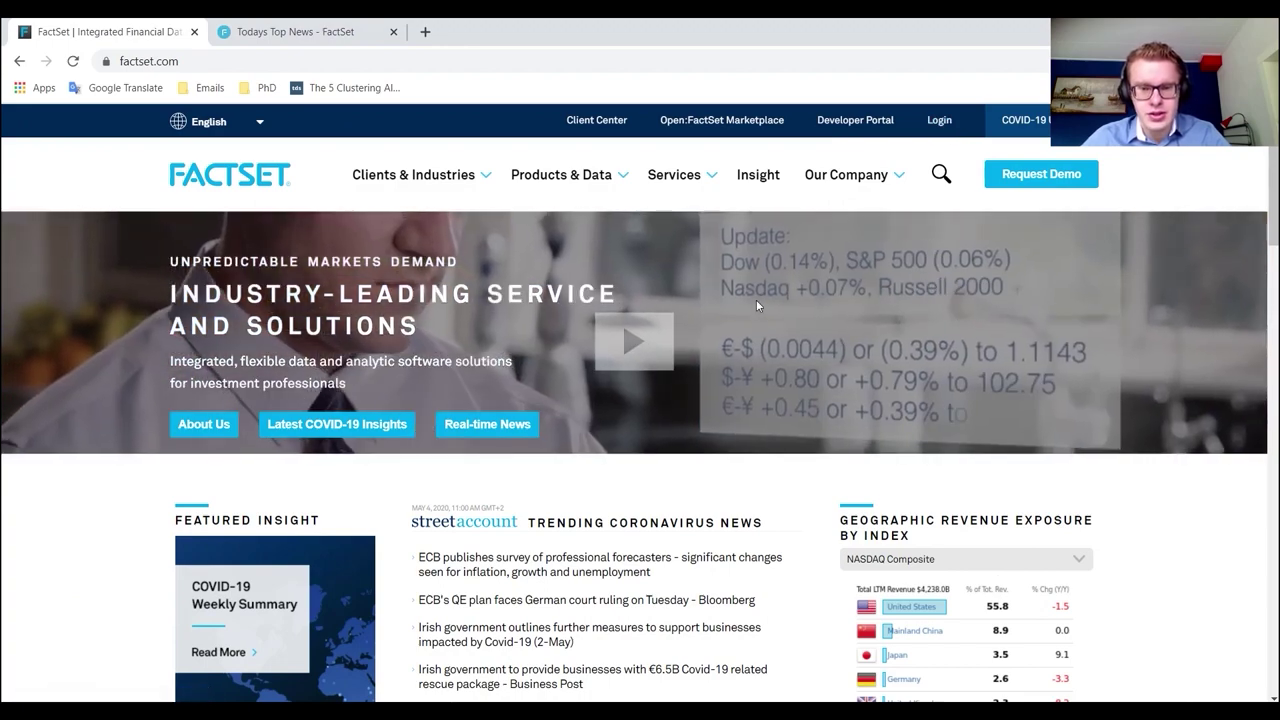
click(322, 31)
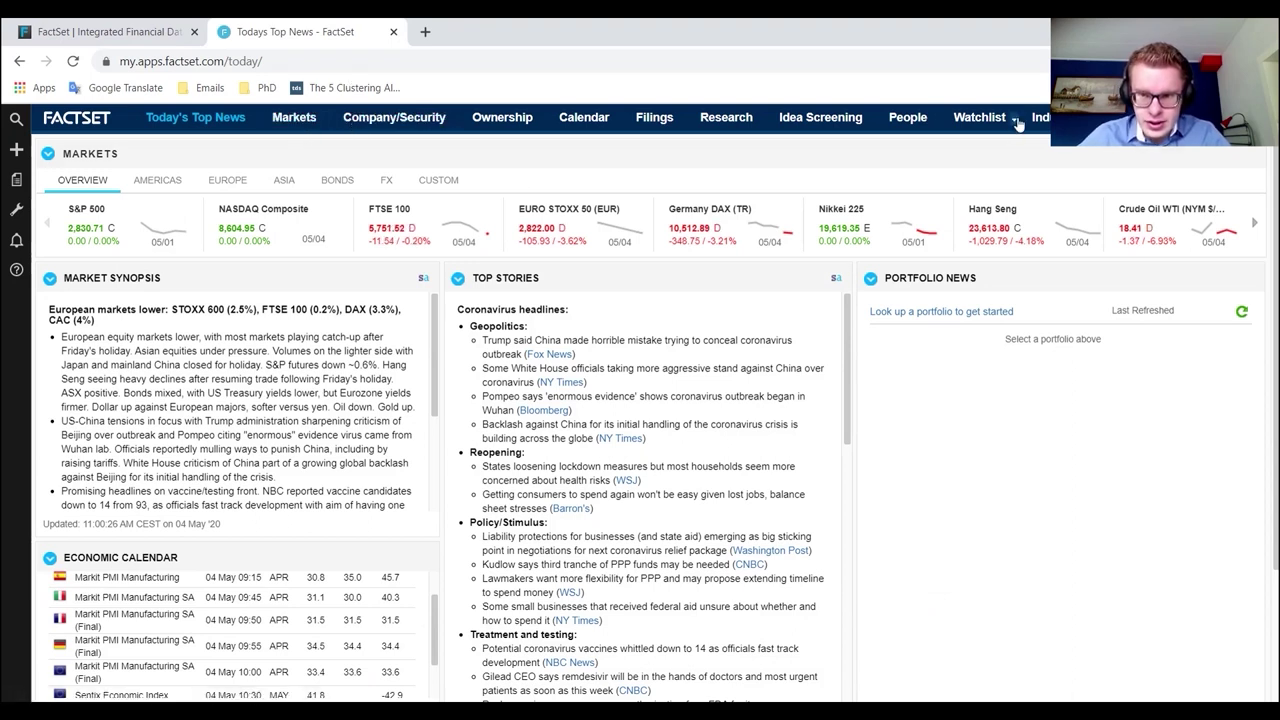
scroll(620, 117, right, 3)
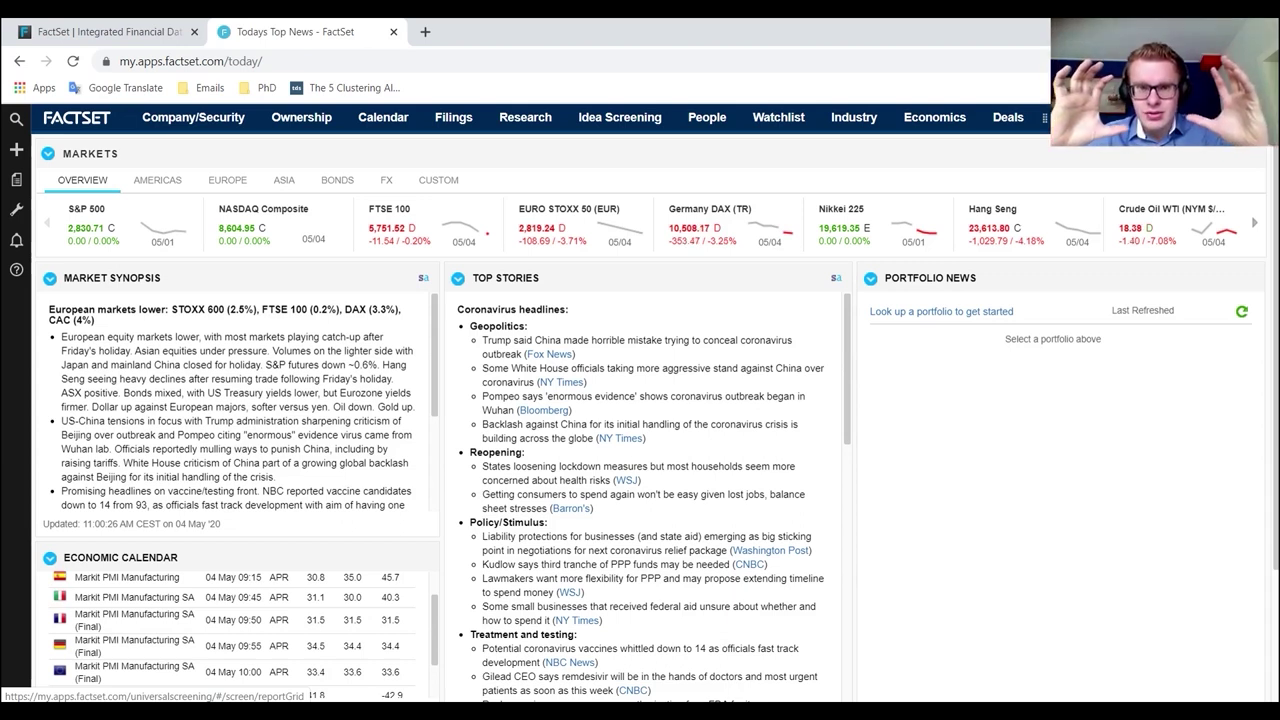
click(619, 117)
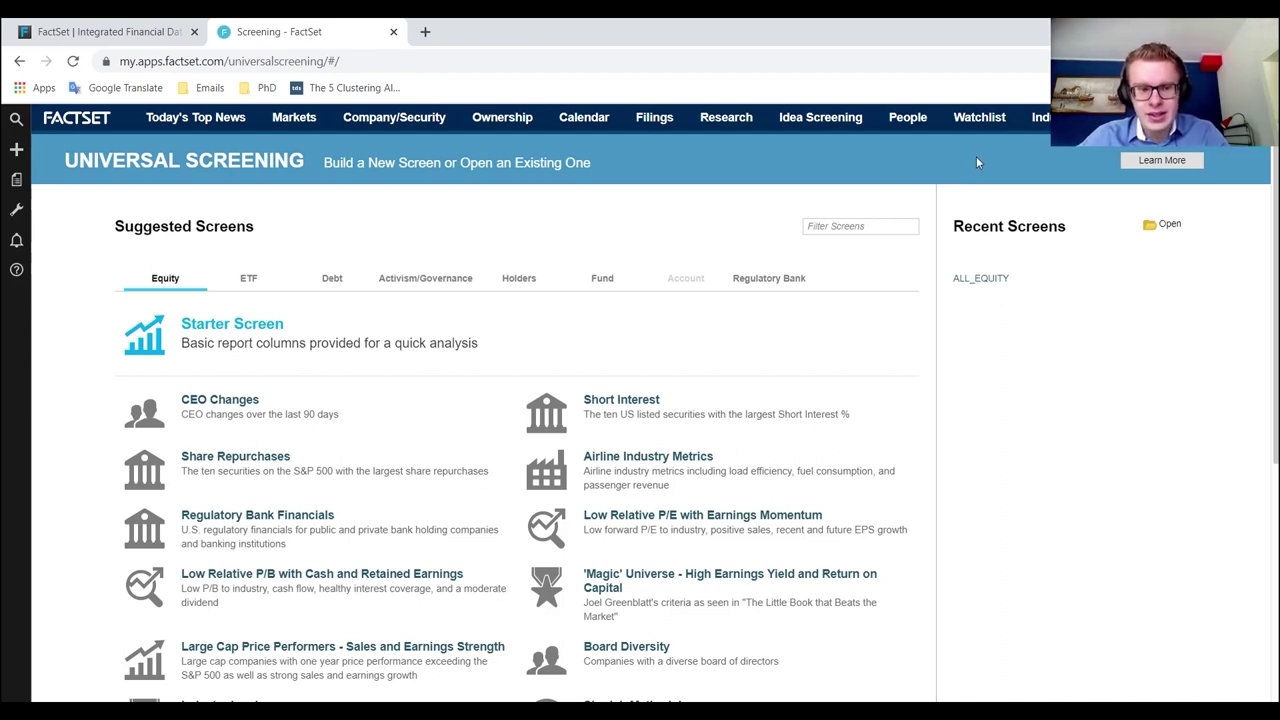
- Look through the suggested equity screens and open the Starter Screen
scroll(276, 310, down, 1)
scroll(274, 305, down, 3)
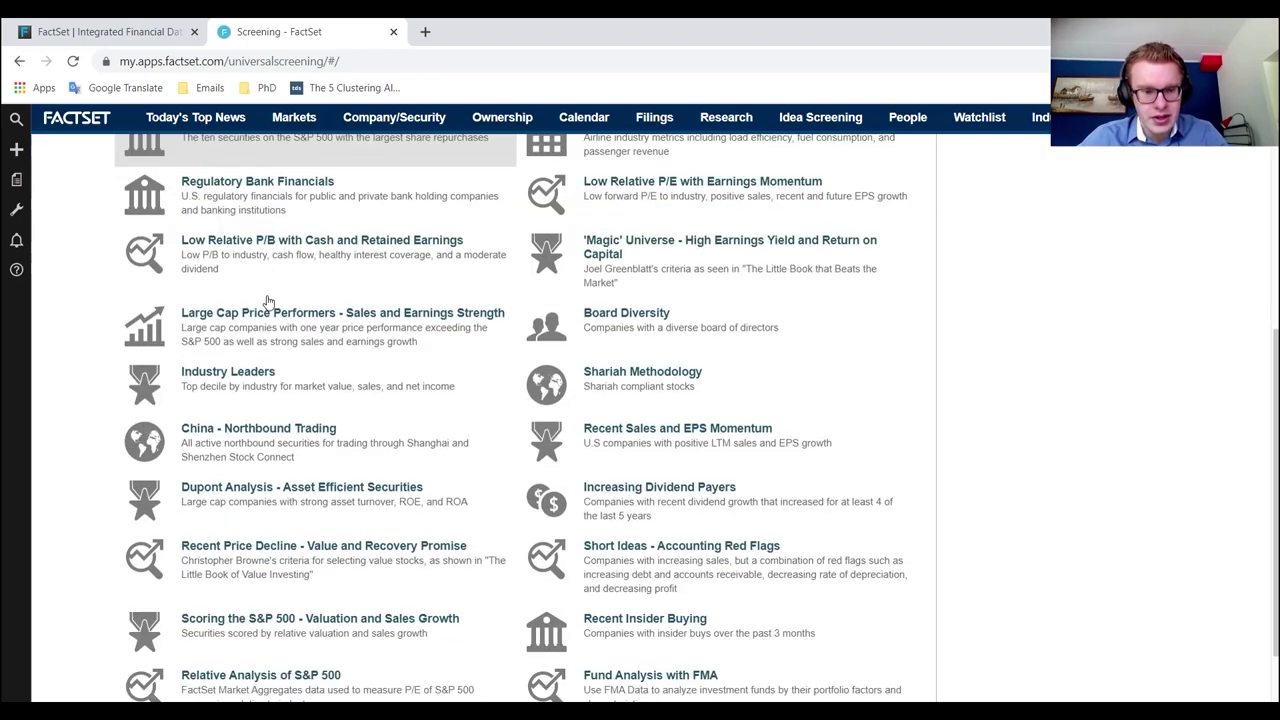
scroll(266, 297, up, 4)
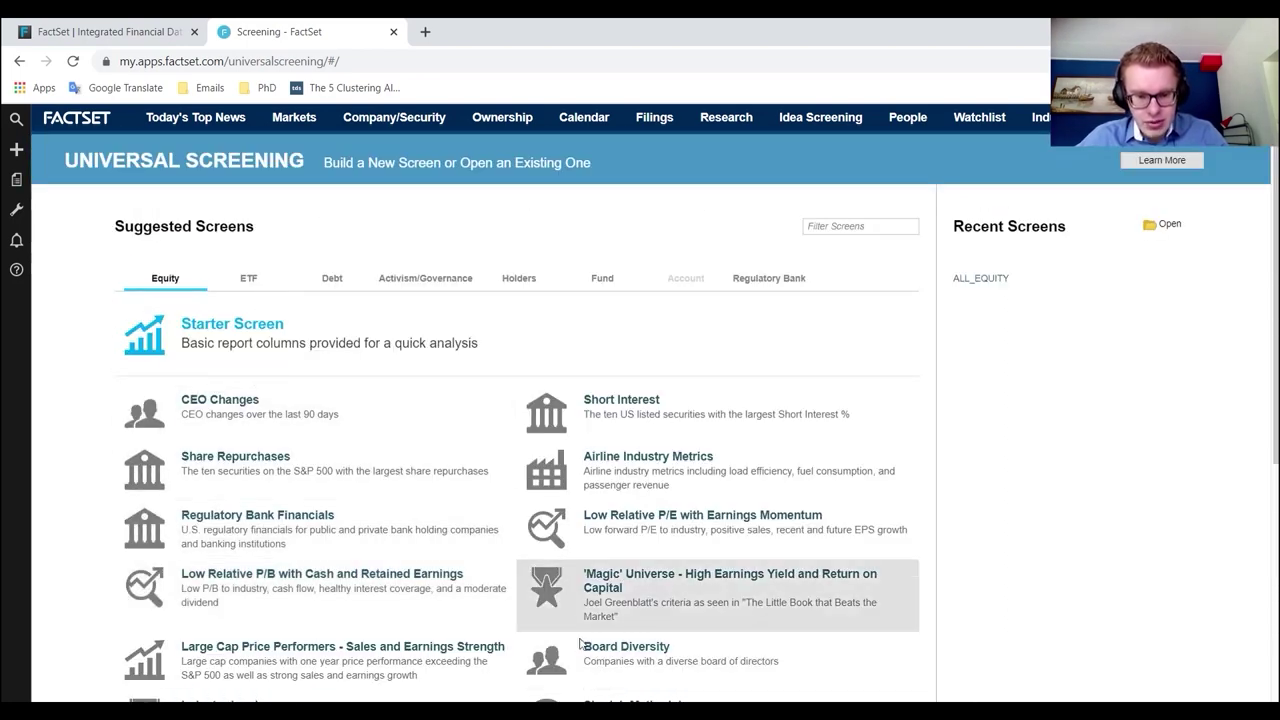
scroll(535, 528, down, 2)
scroll(543, 532, down, 2)
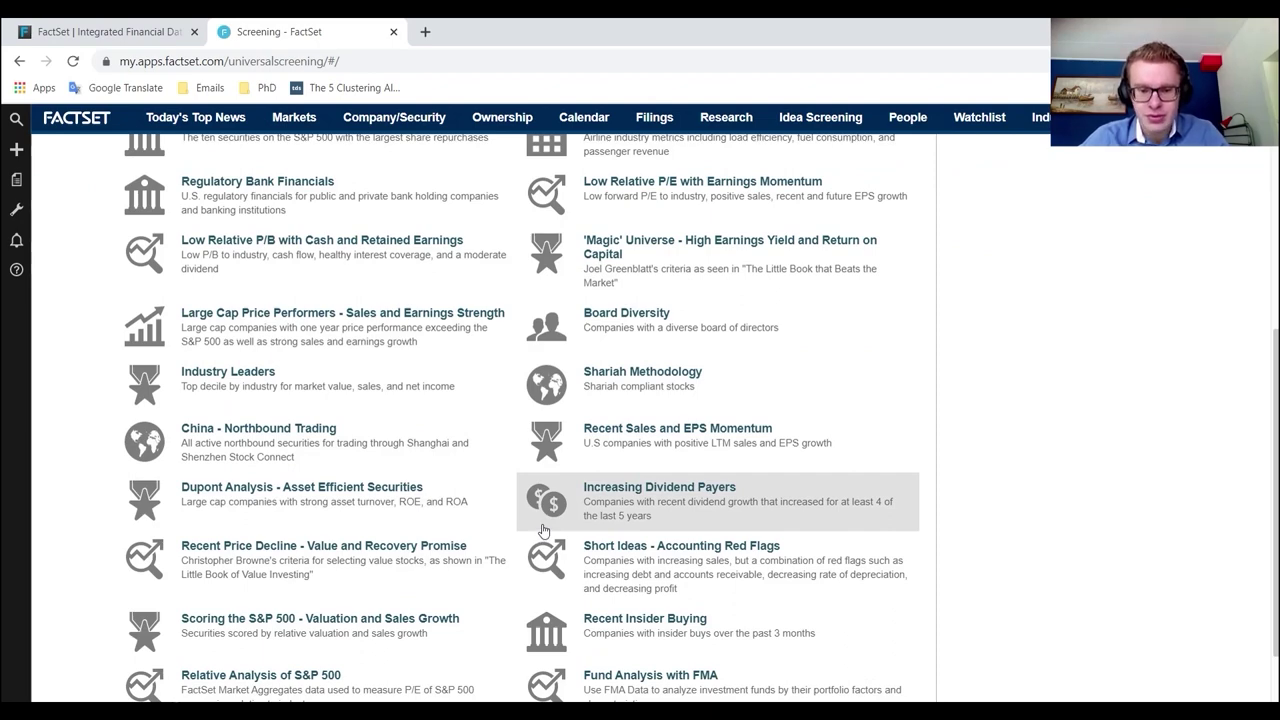
scroll(543, 532, up, 4)
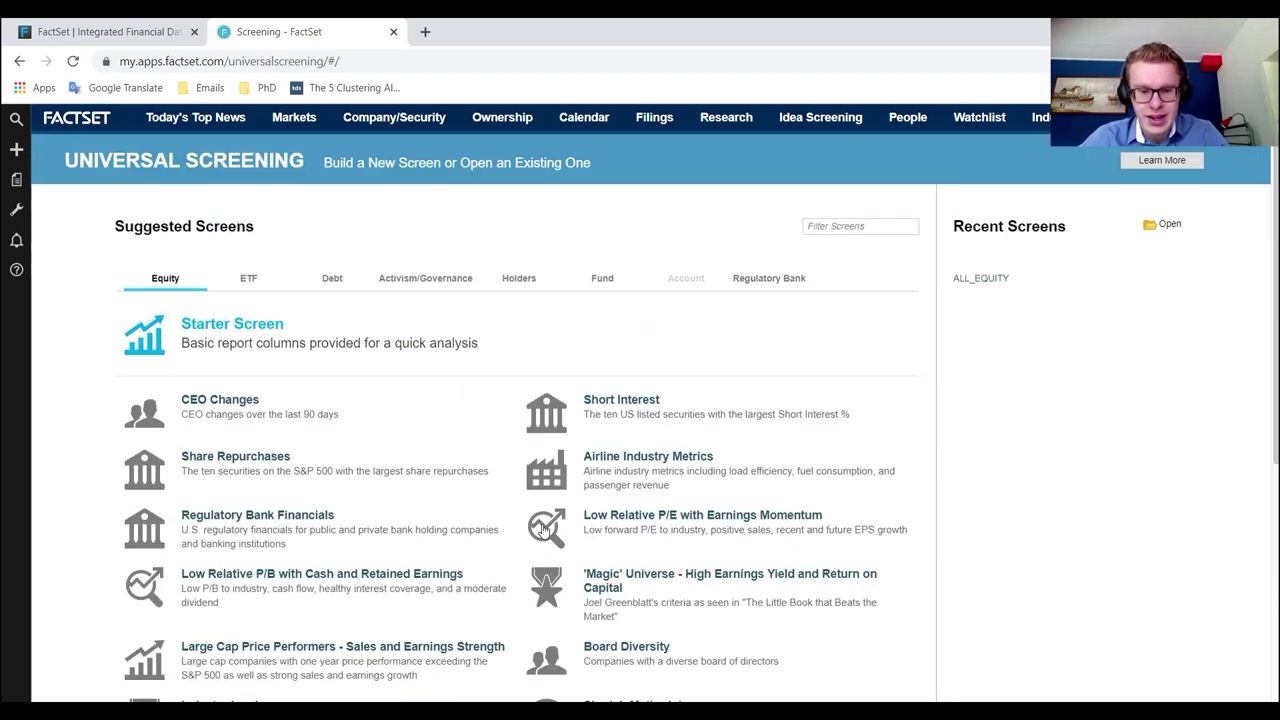
click(426, 350)
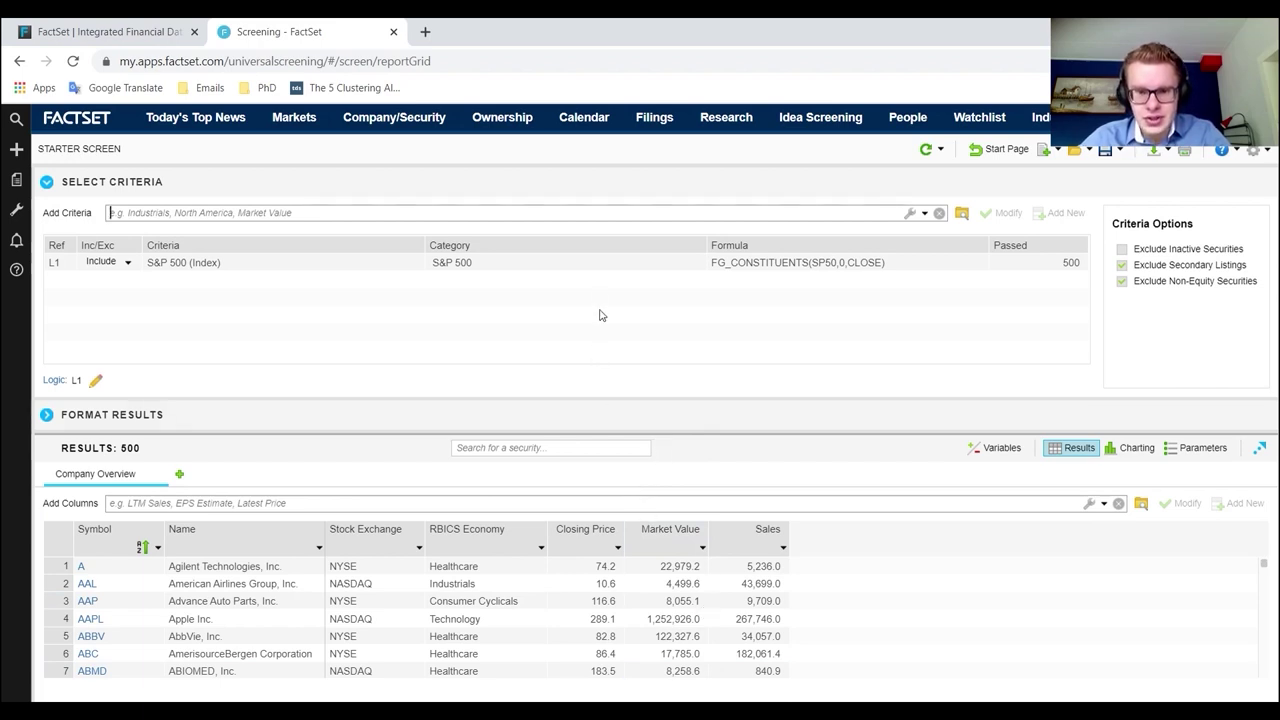
- Remove the S&P 500 index criterion from the screen
click(580, 263)
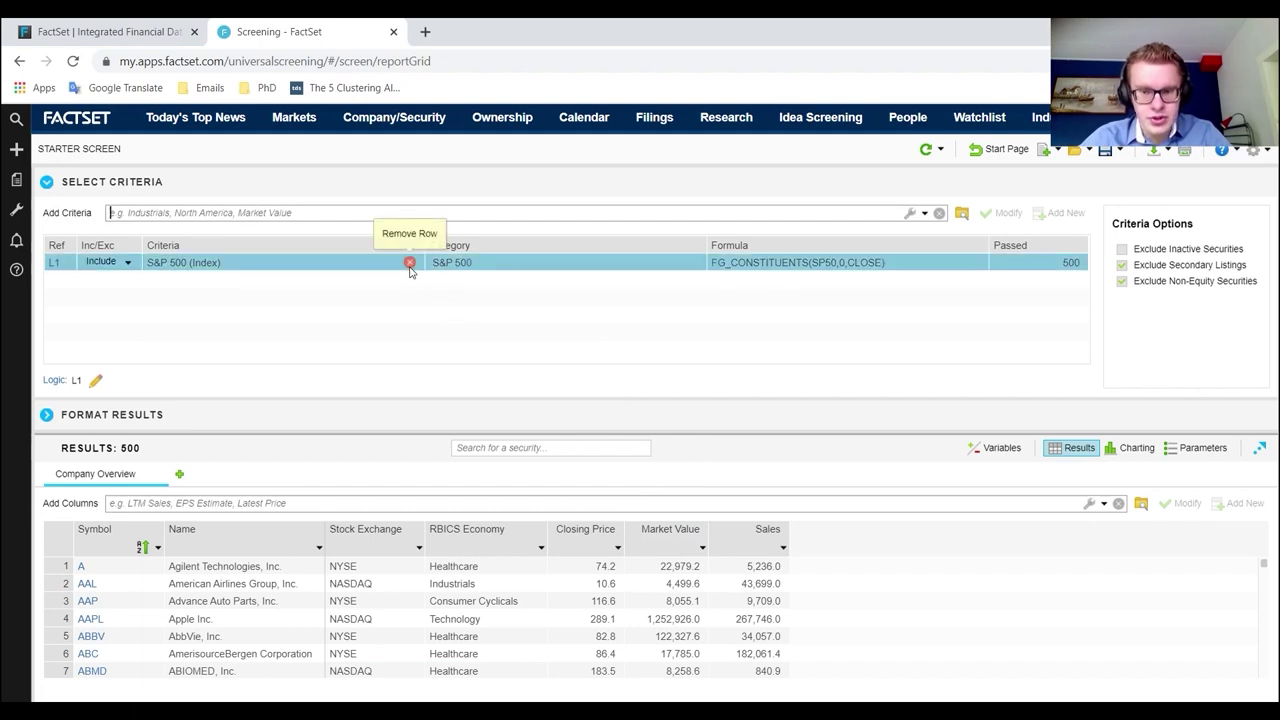
click(409, 267)
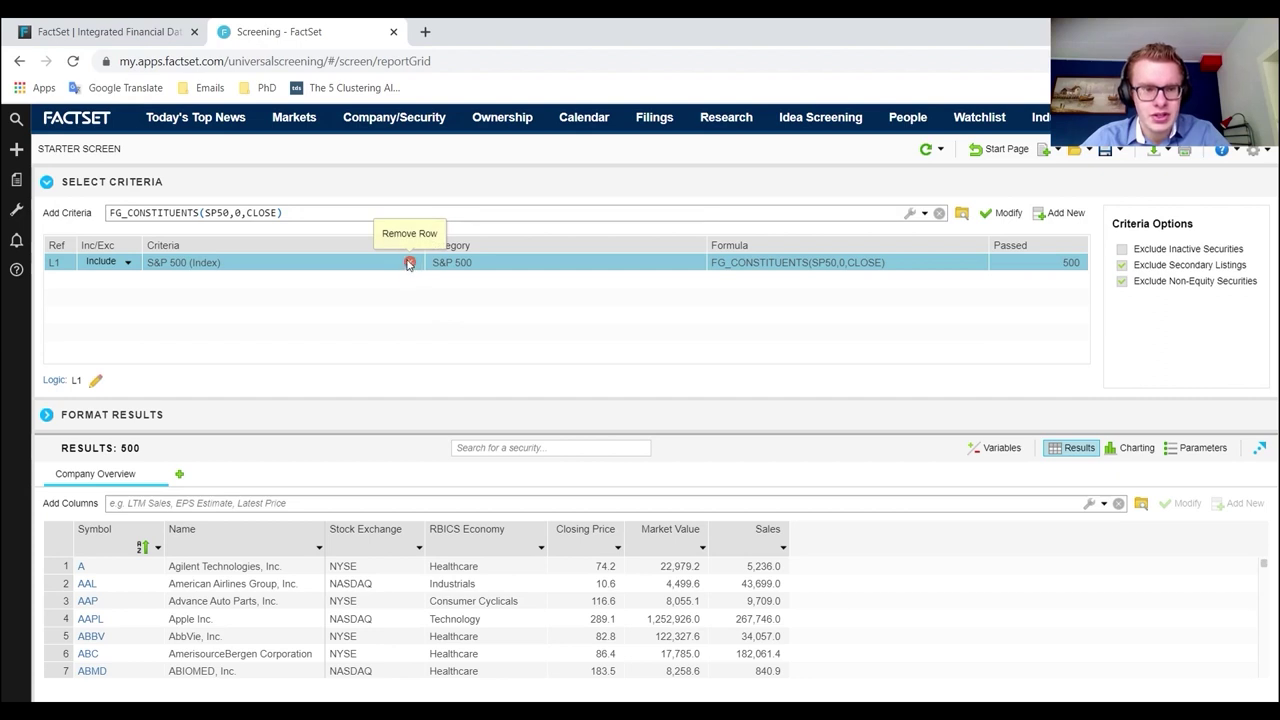
click(409, 263)
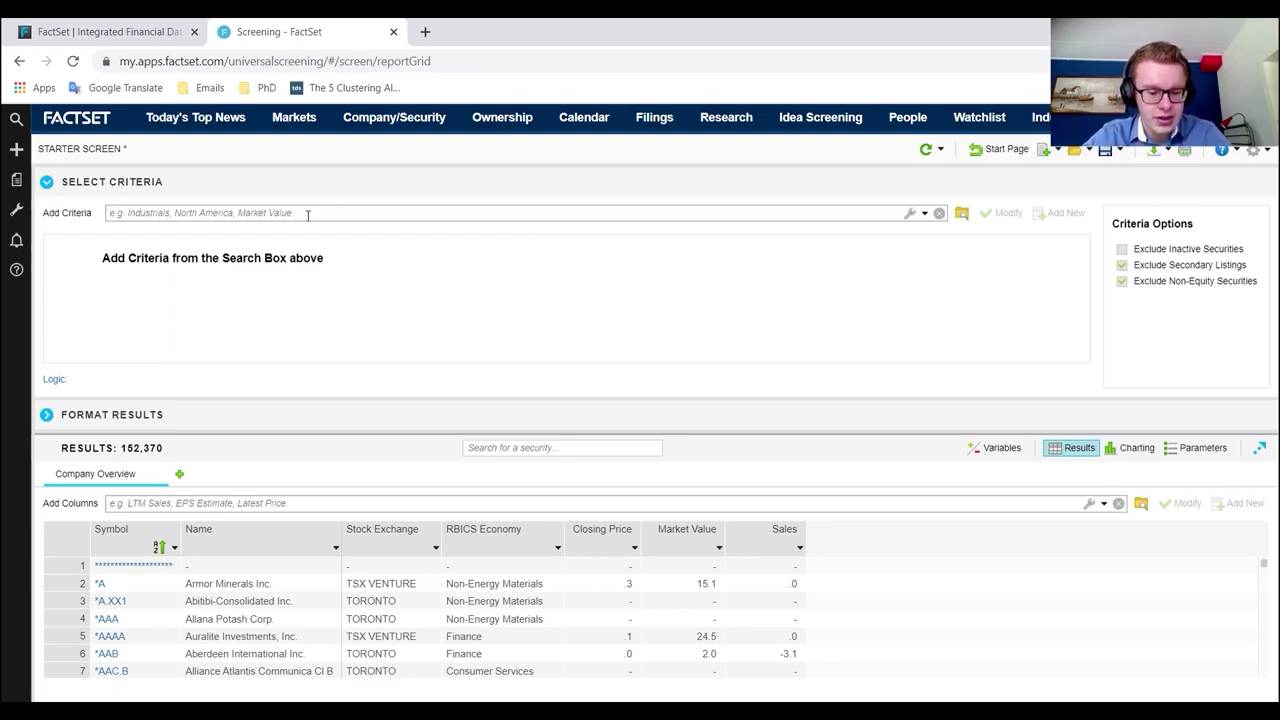
- Search the criteria for "finaca" across the Geography, Industry and Index/ETF categories, and clear the search
text(fina)
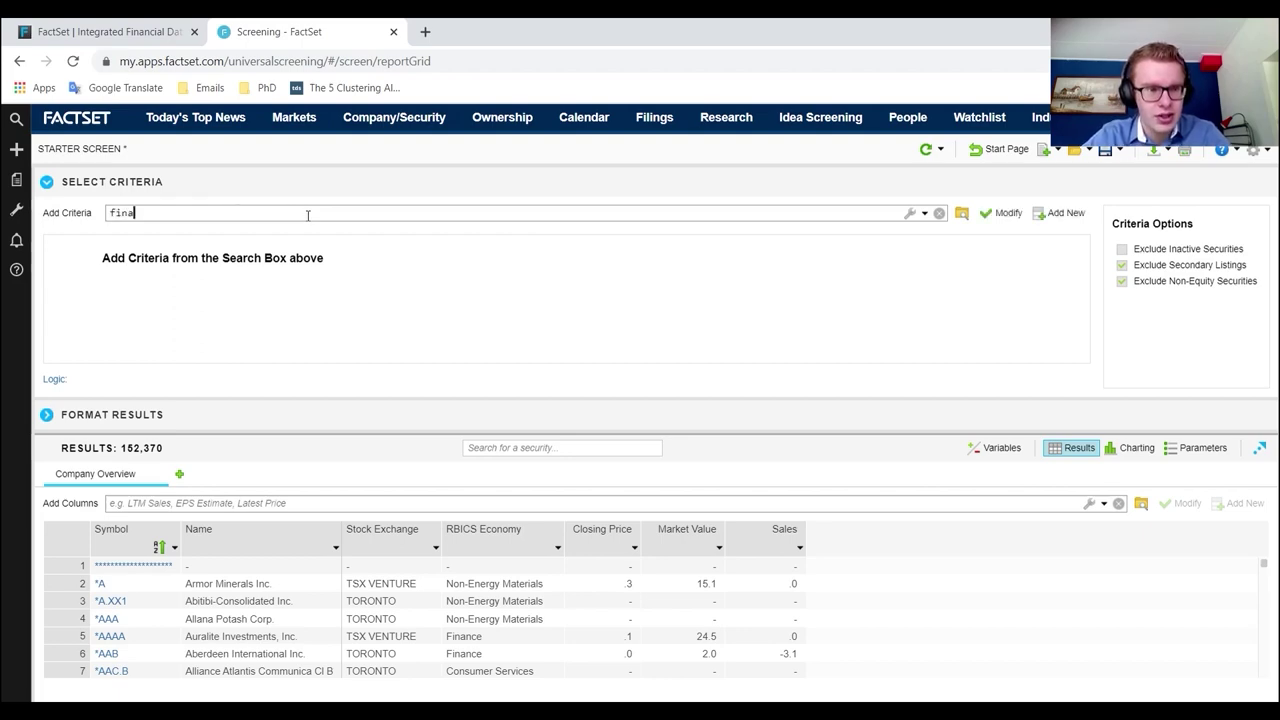
text(ca)
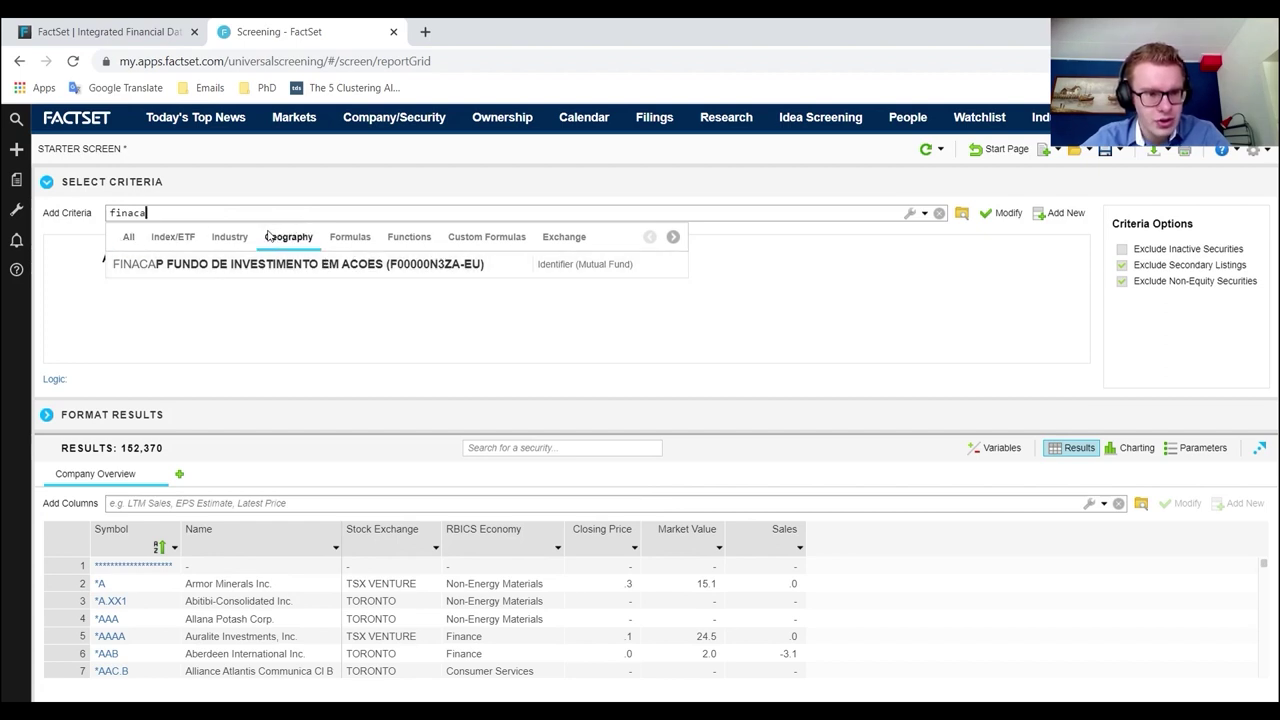
click(268, 236)
click(229, 237)
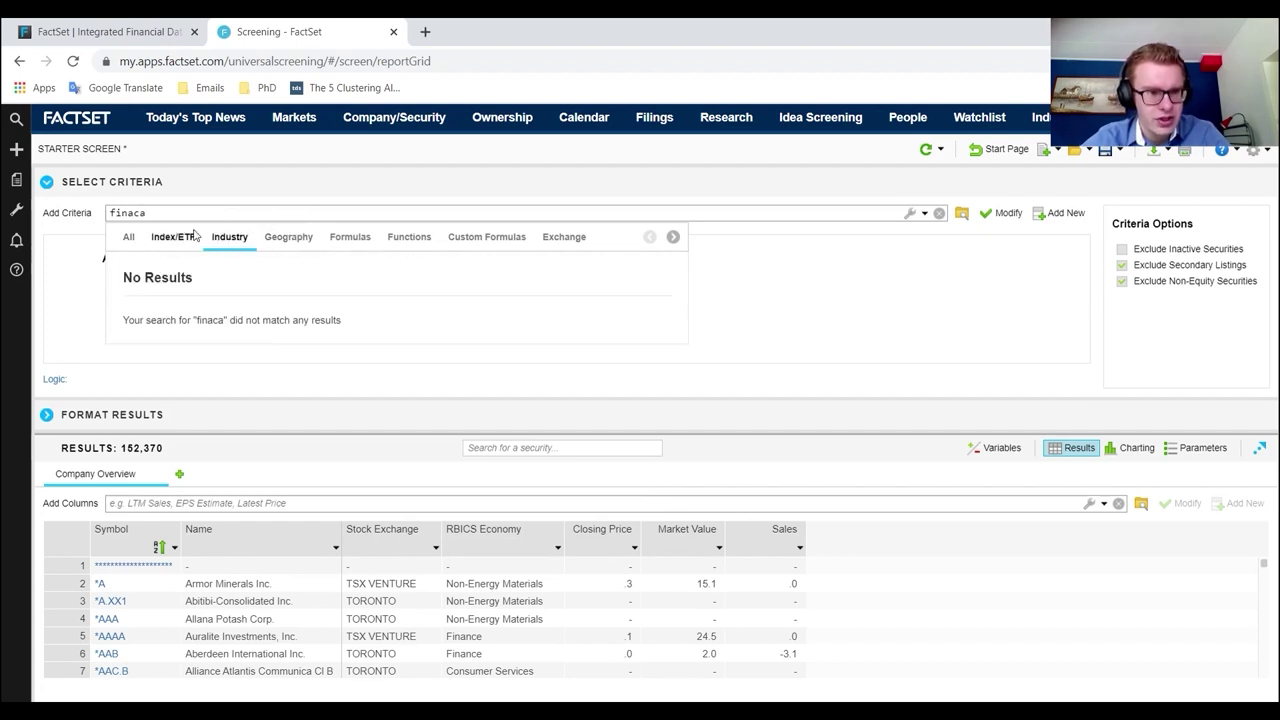
click(176, 237)
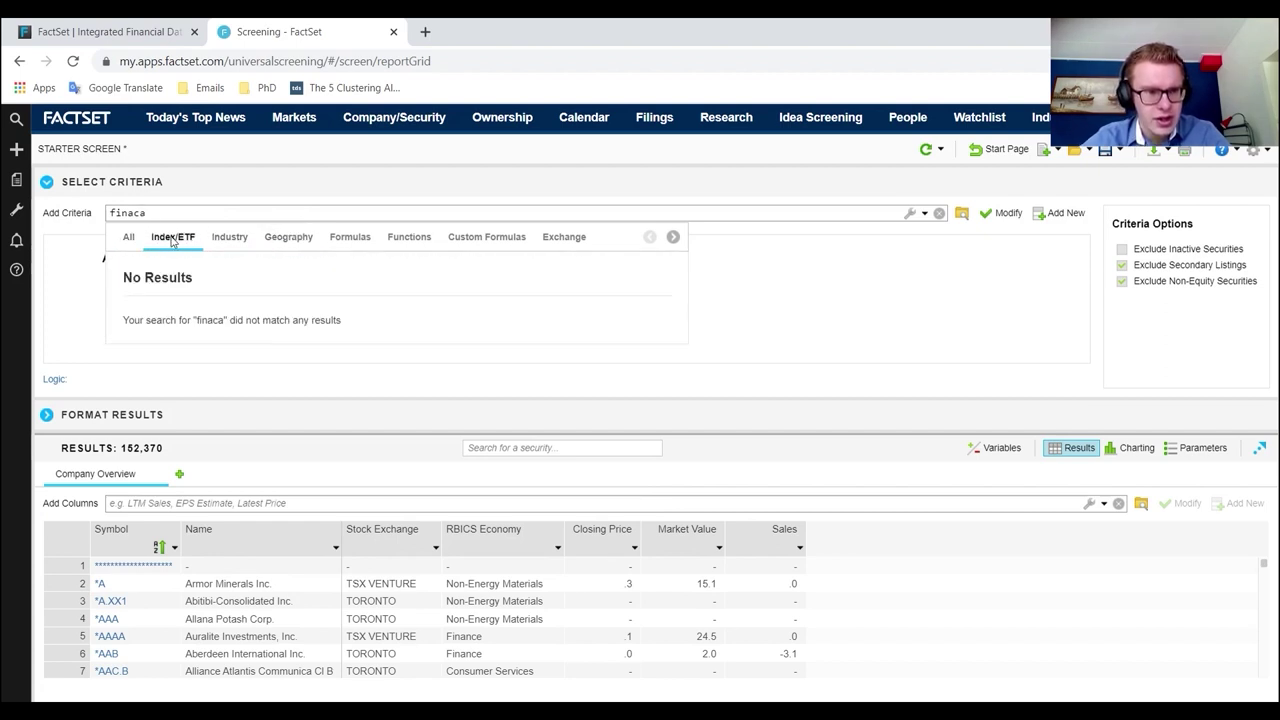
click(710, 260)
click(628, 212)
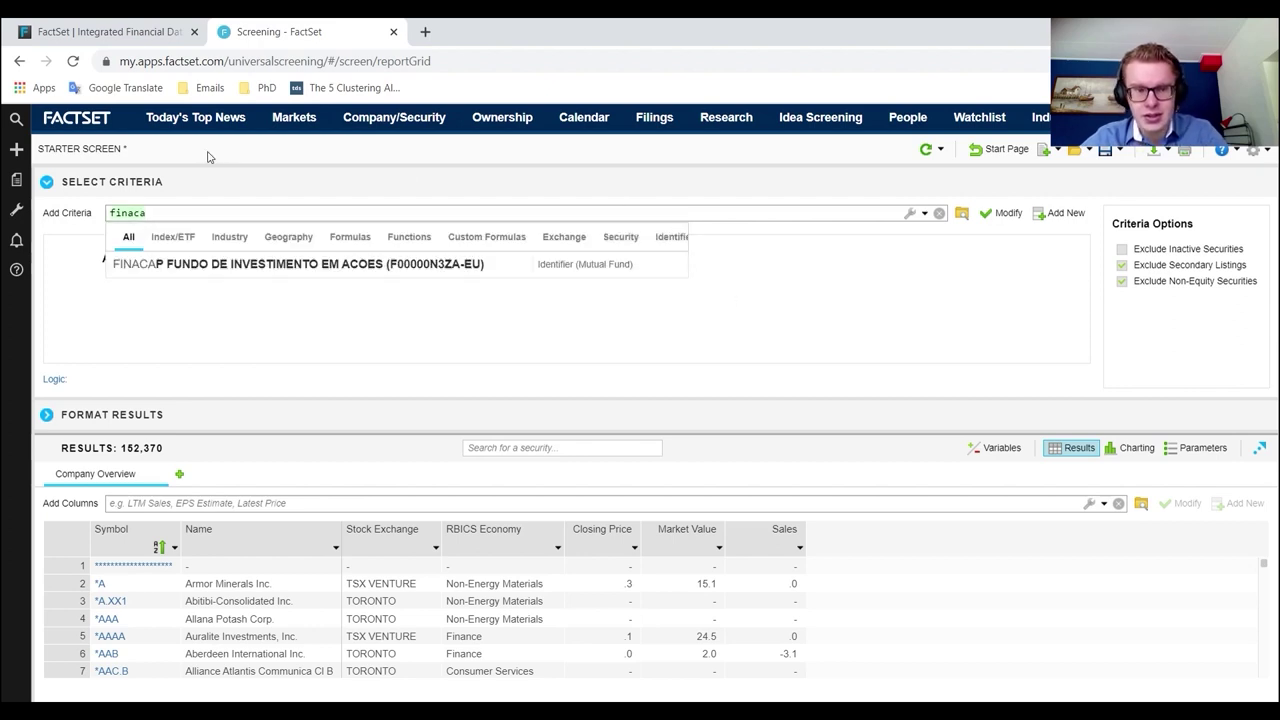
key(Escape)
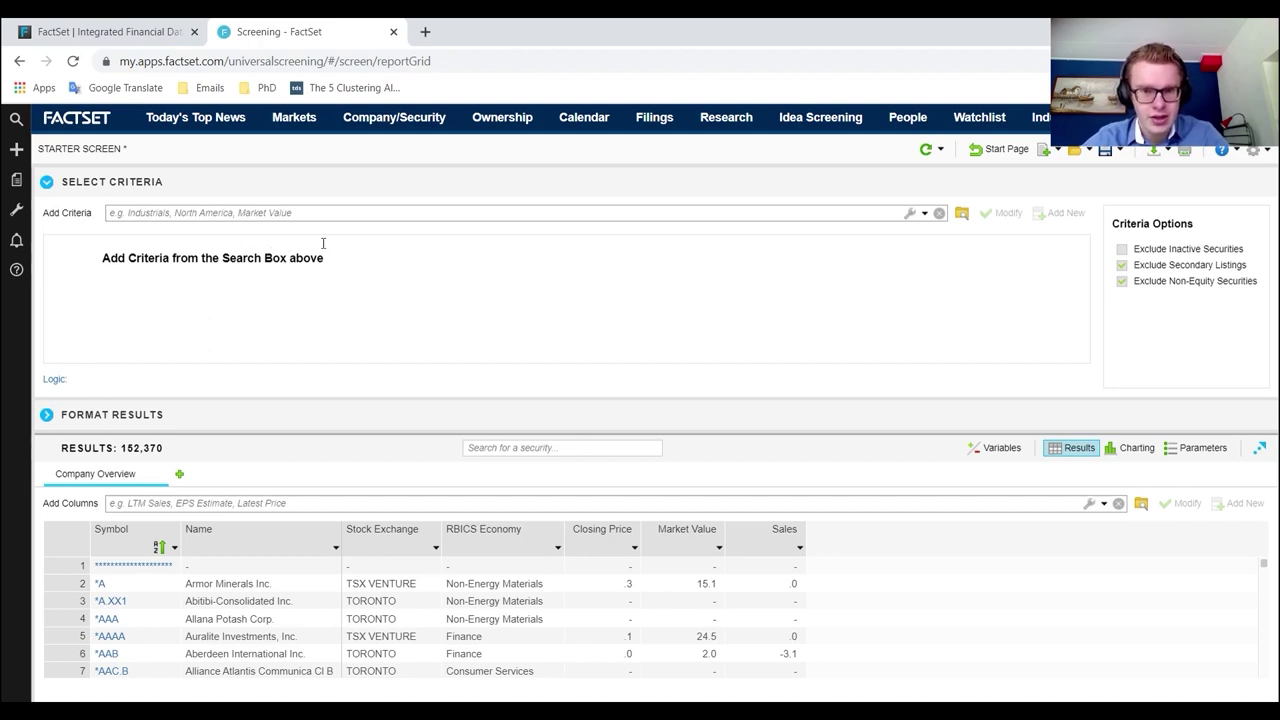
- Open the criteria browser and look at the FactSet Market Indices group under Index
click(963, 214)
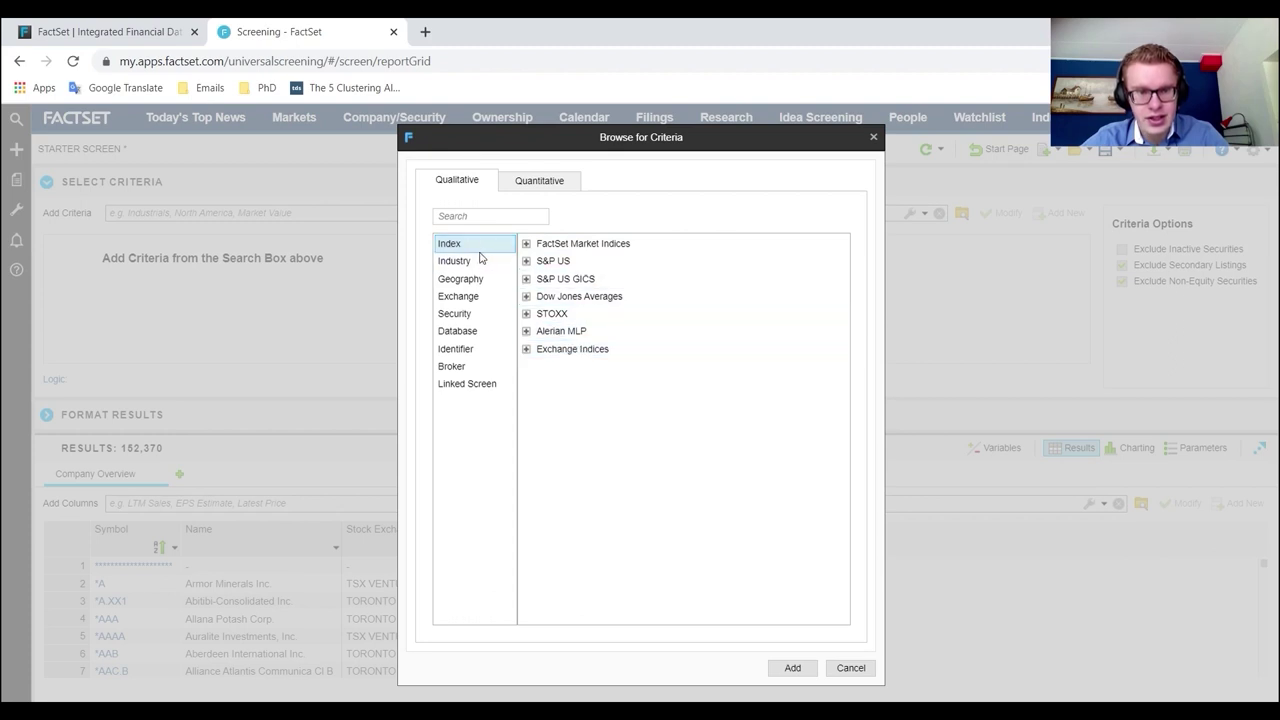
click(526, 245)
click(526, 245)
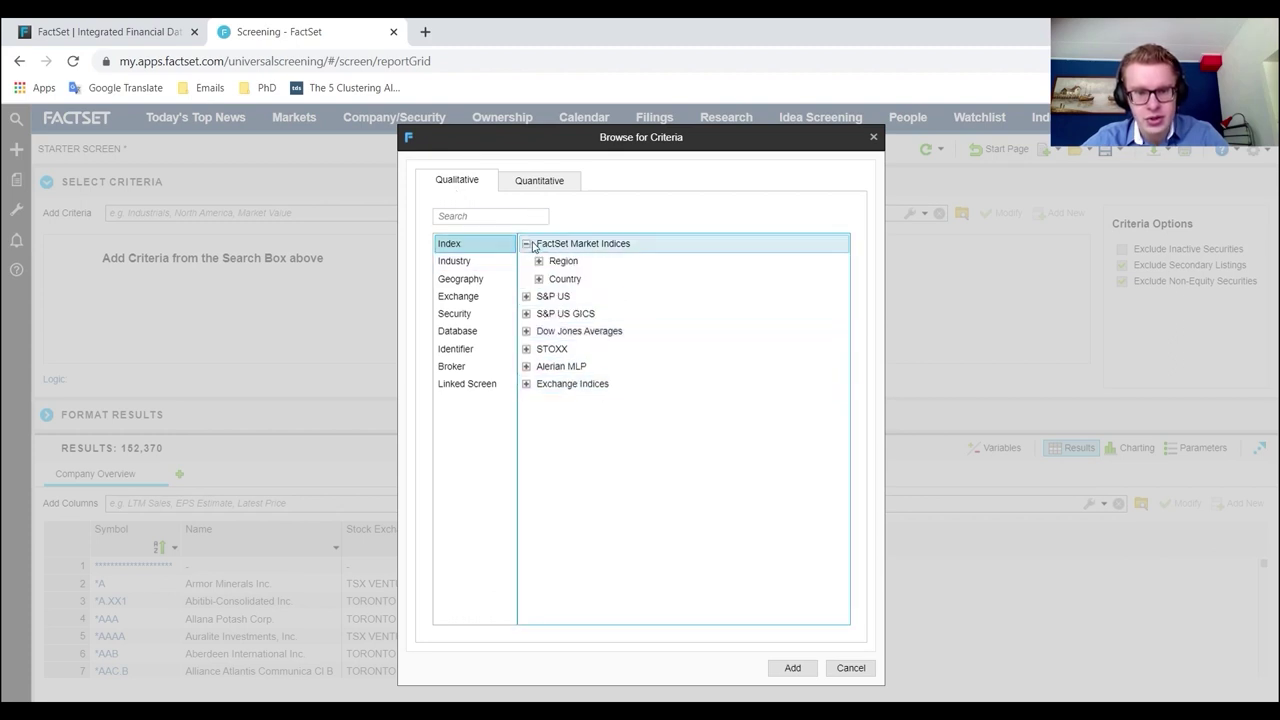
click(526, 245)
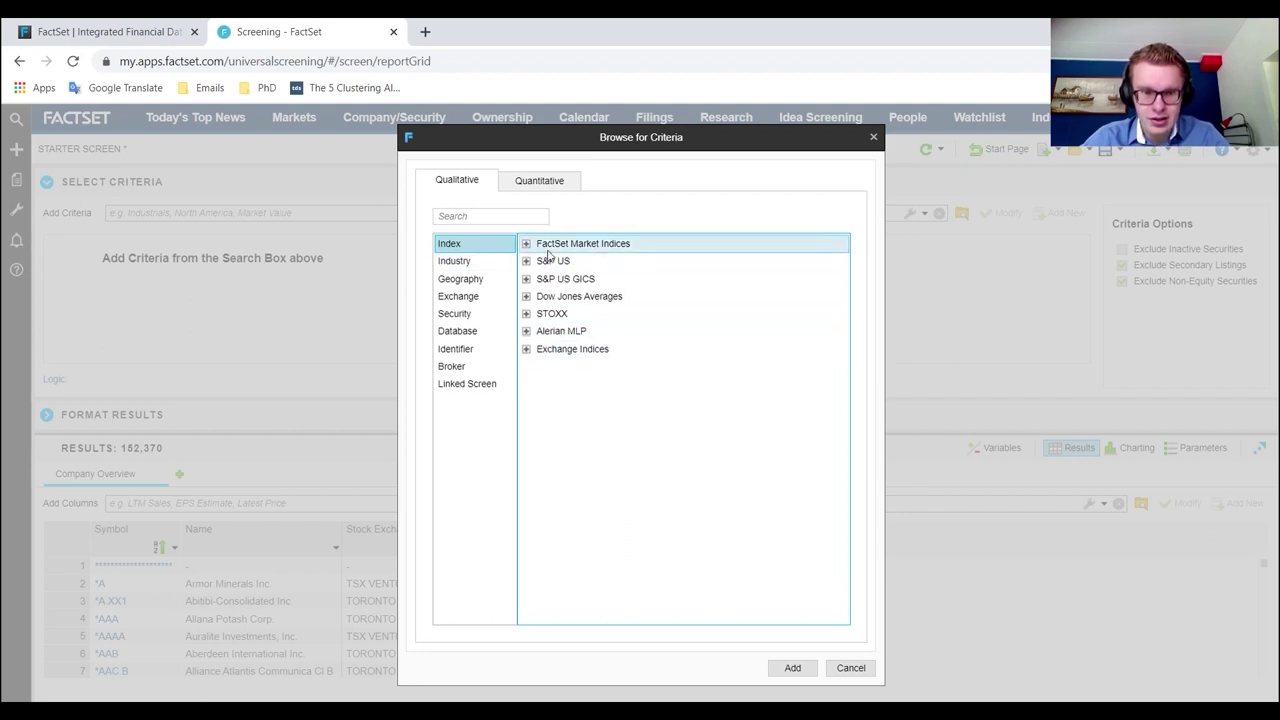
- Examine the sectors of the FactSet classification in the Industry category, and collapse the group again
click(456, 262)
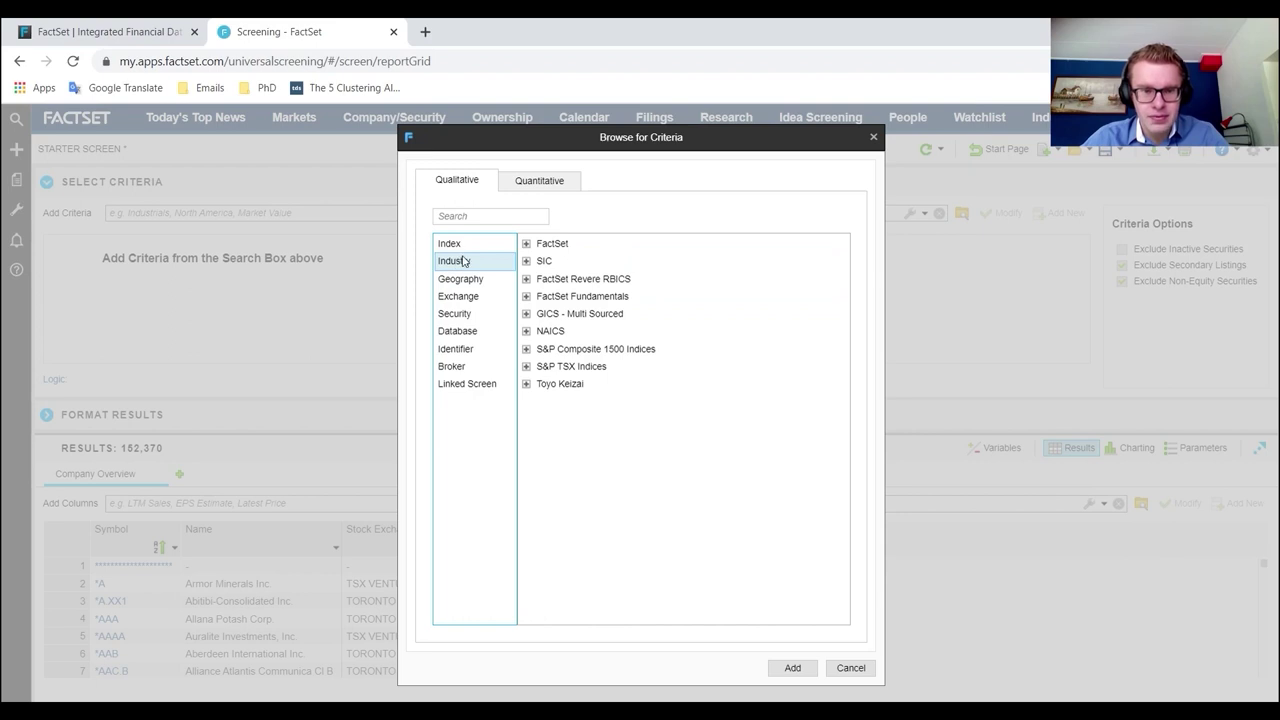
click(527, 245)
click(527, 245)
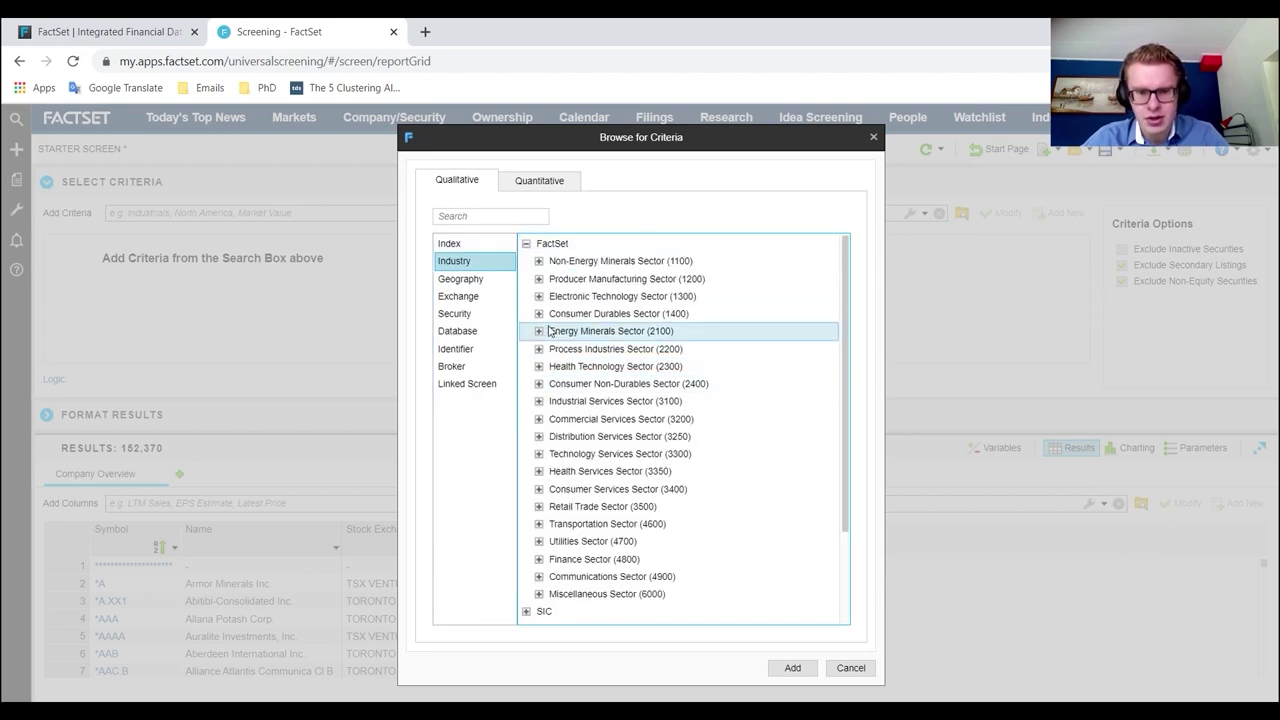
scroll(557, 400, down, 2)
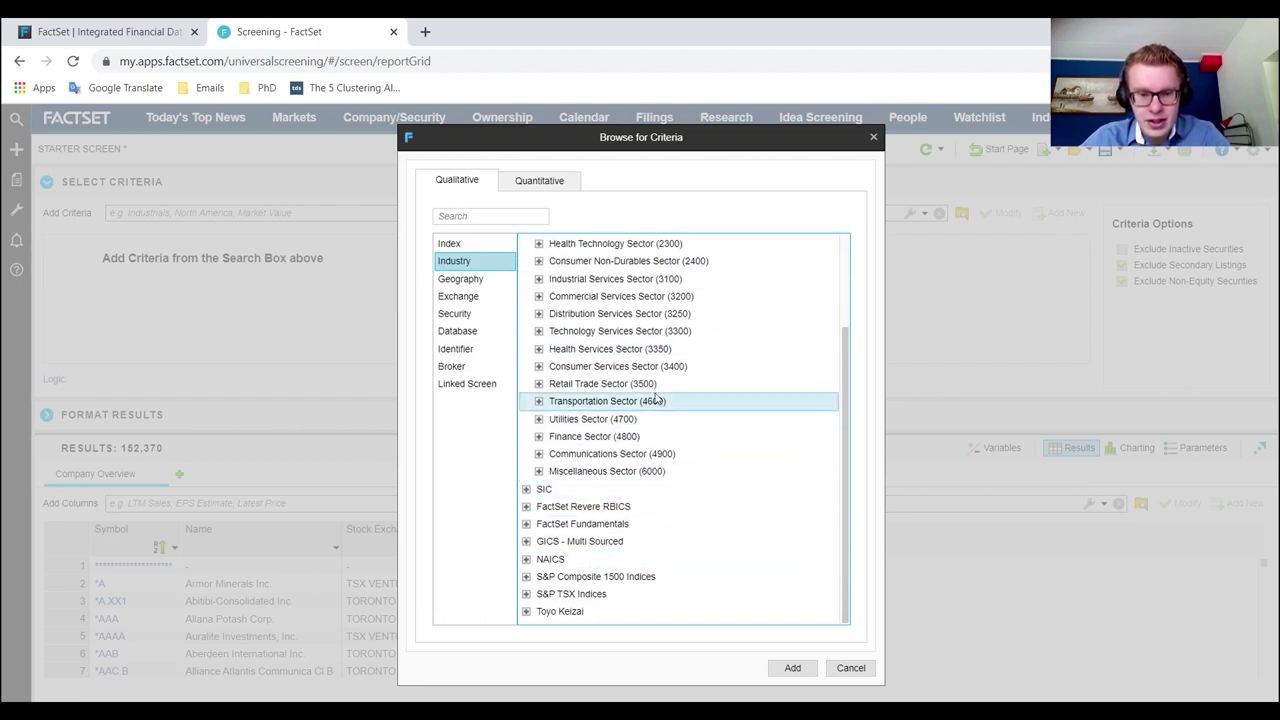
scroll(655, 399, up, 2)
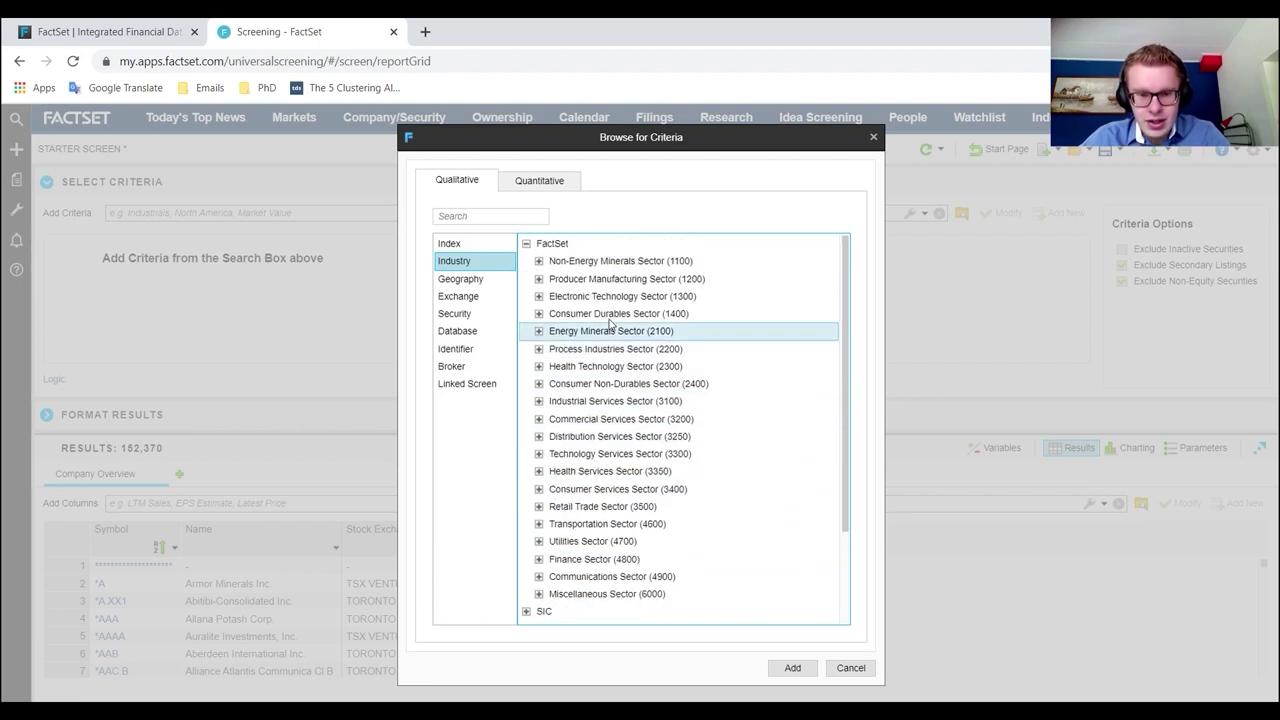
click(526, 243)
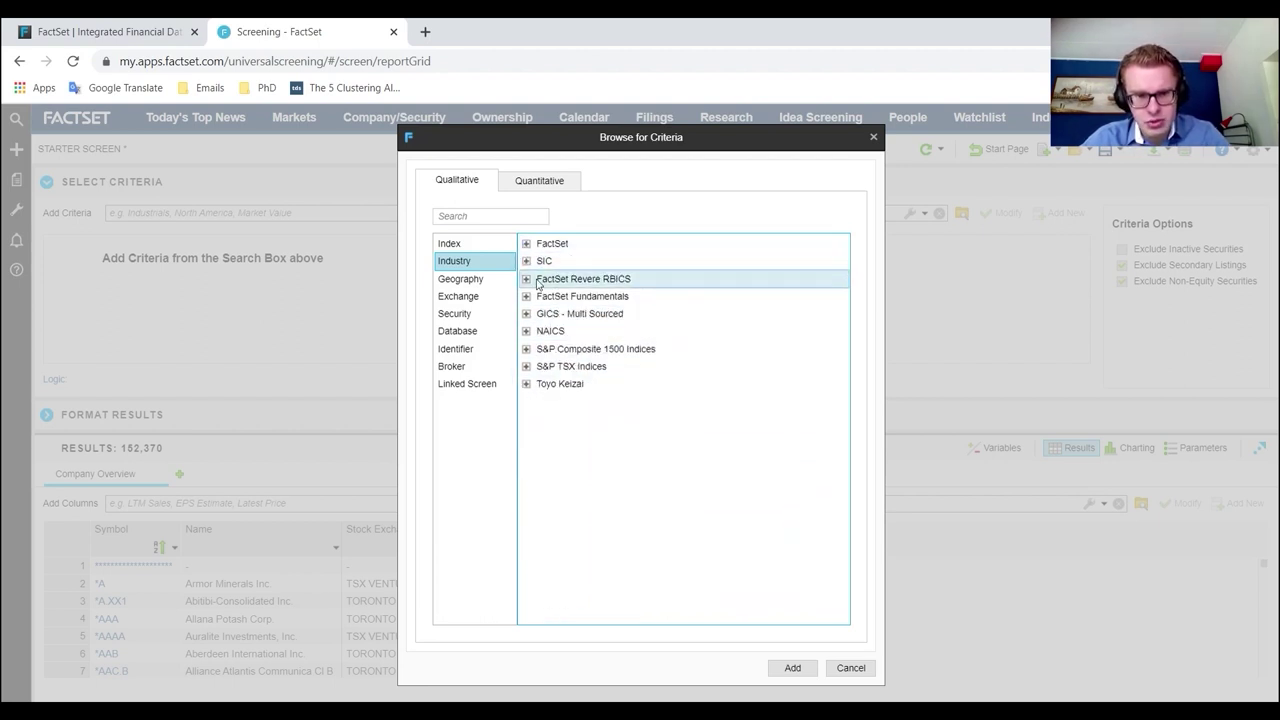
- Select all Primary SIC industries under SIC, from Agriculture Production-Crops through Nonclassifiable Establishmnt
click(526, 262)
click(539, 280)
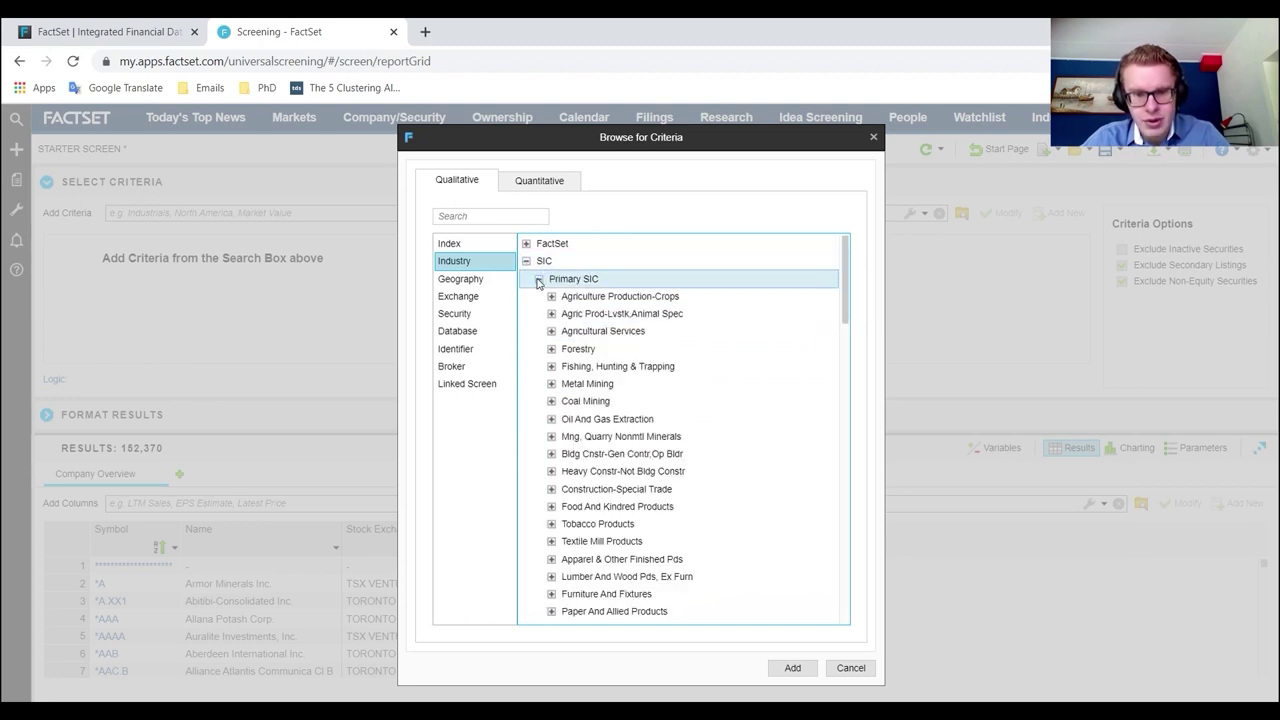
scroll(610, 380, down, 10)
click(635, 511)
scroll(634, 509, down, 3)
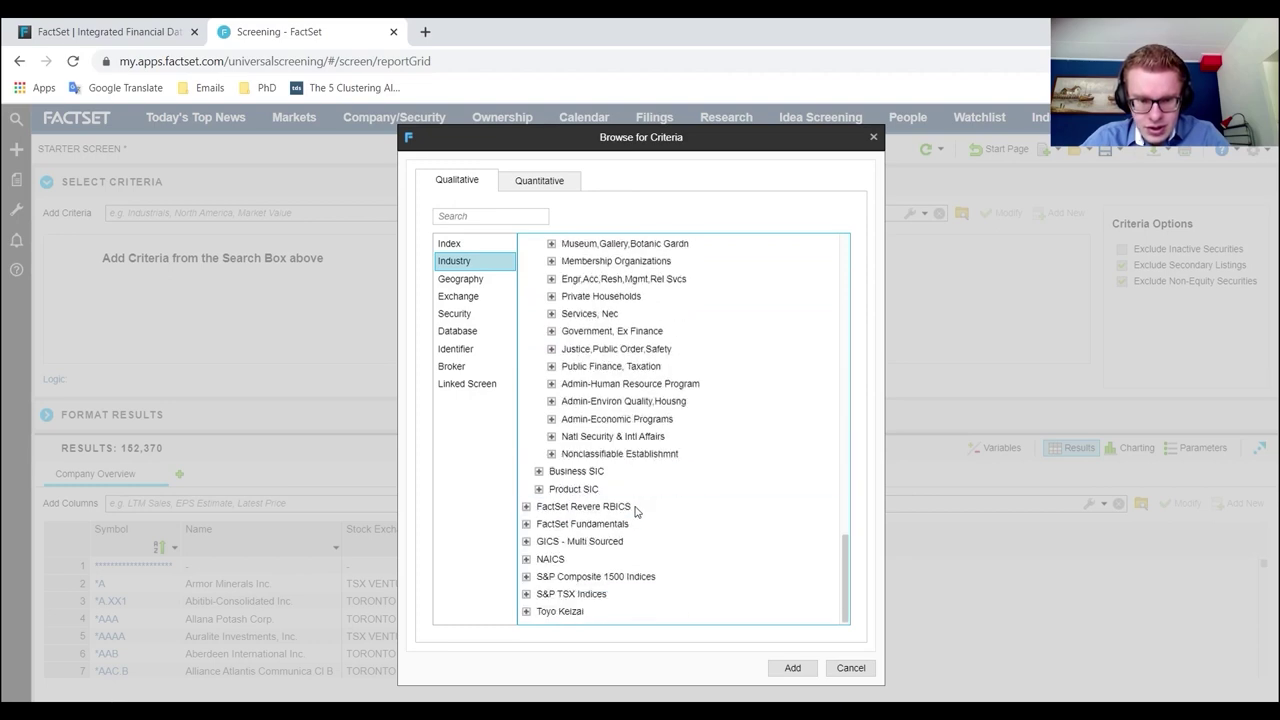
shift+click(632, 456)
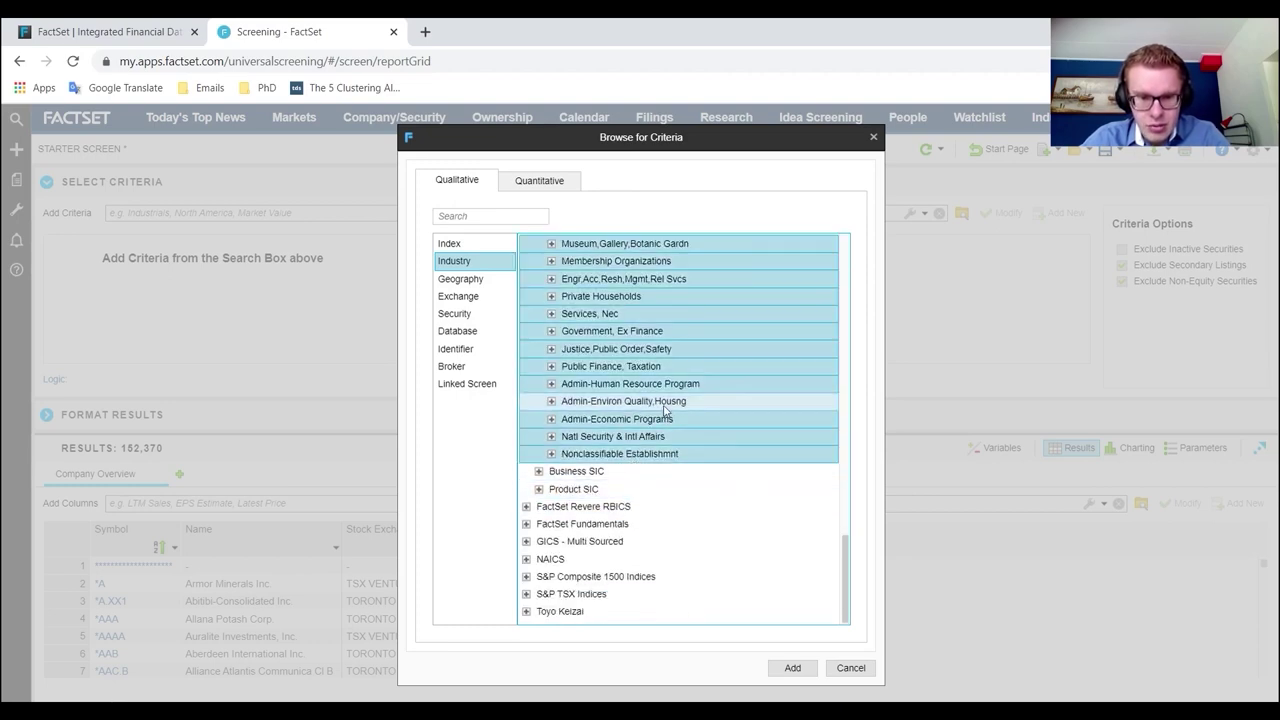
- Deselect Public Finance, Taxation; Justice, Public Order, Safety; and Private Households, and add the remaining Primary SIC industries as criteria
ctrl+click(612, 366)
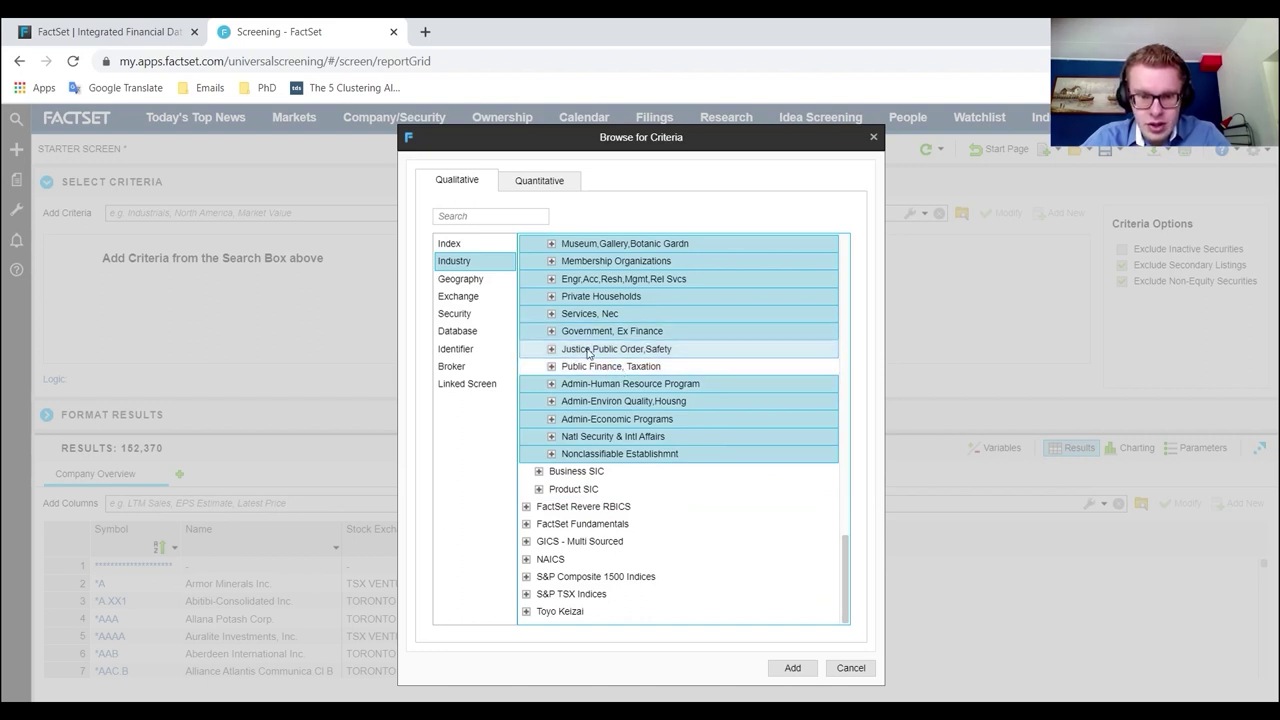
ctrl+click(588, 350)
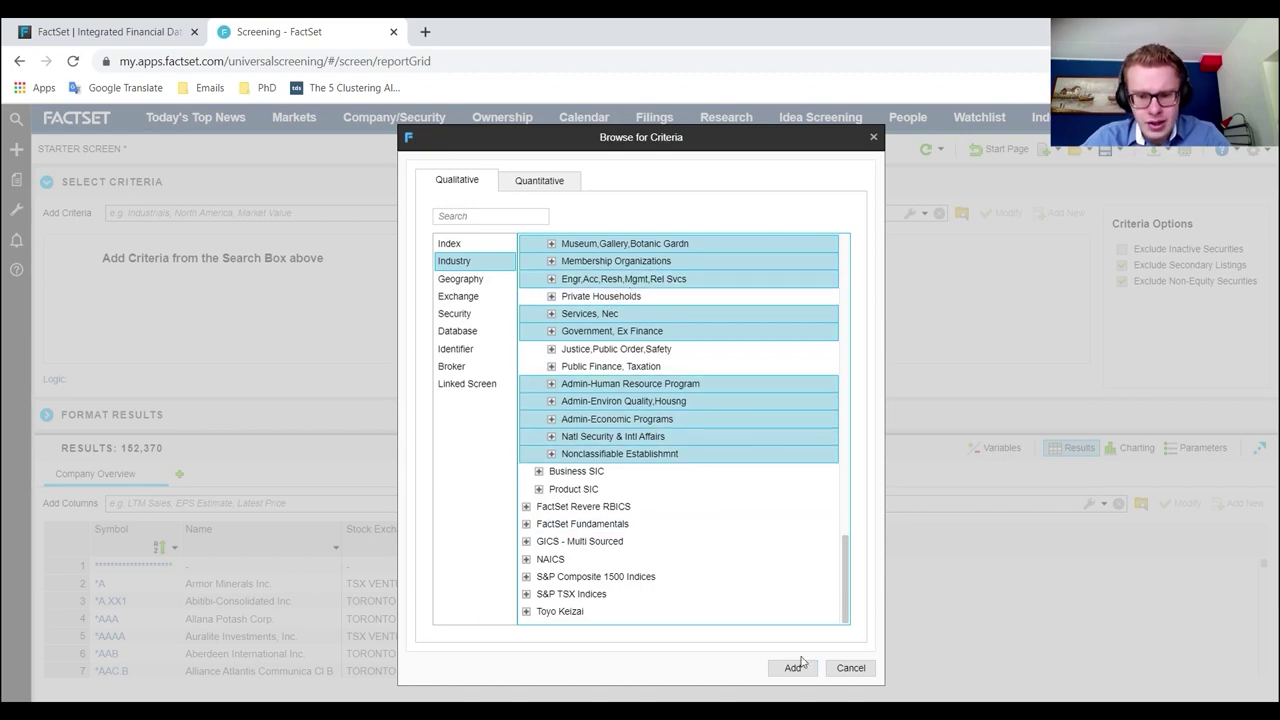
scroll(594, 400, up, 15)
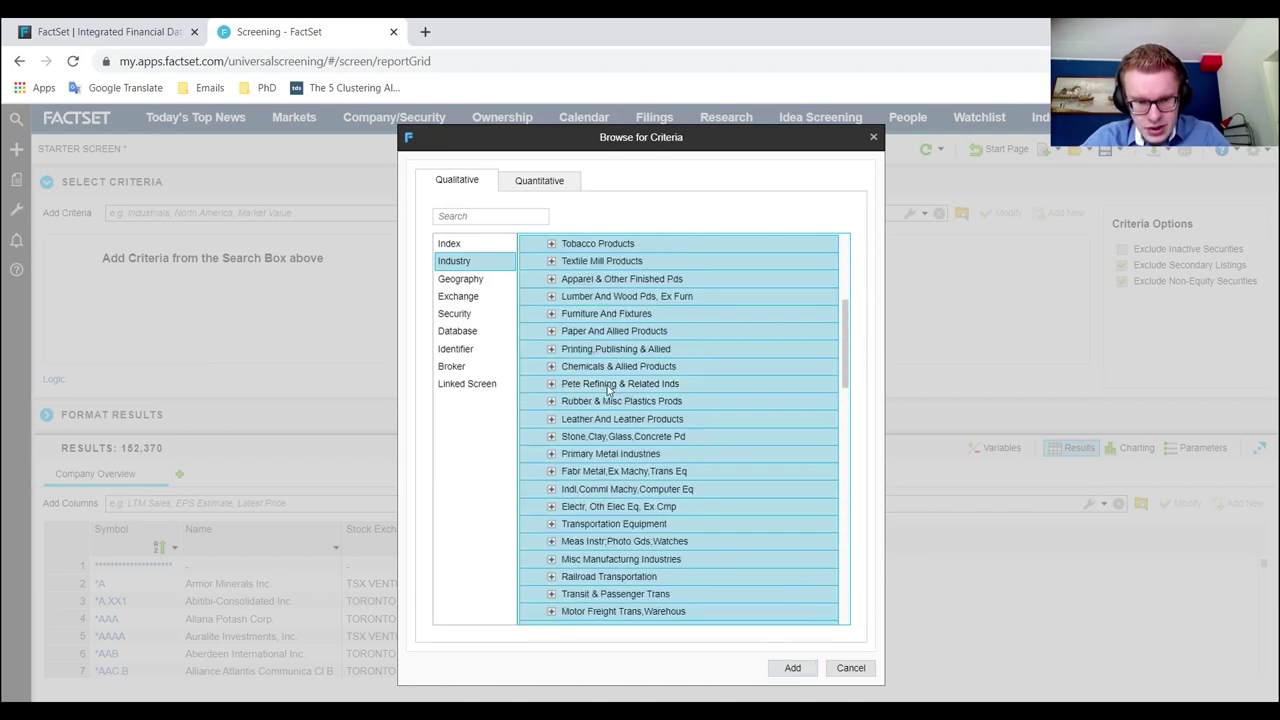
scroll(603, 384, up, 3)
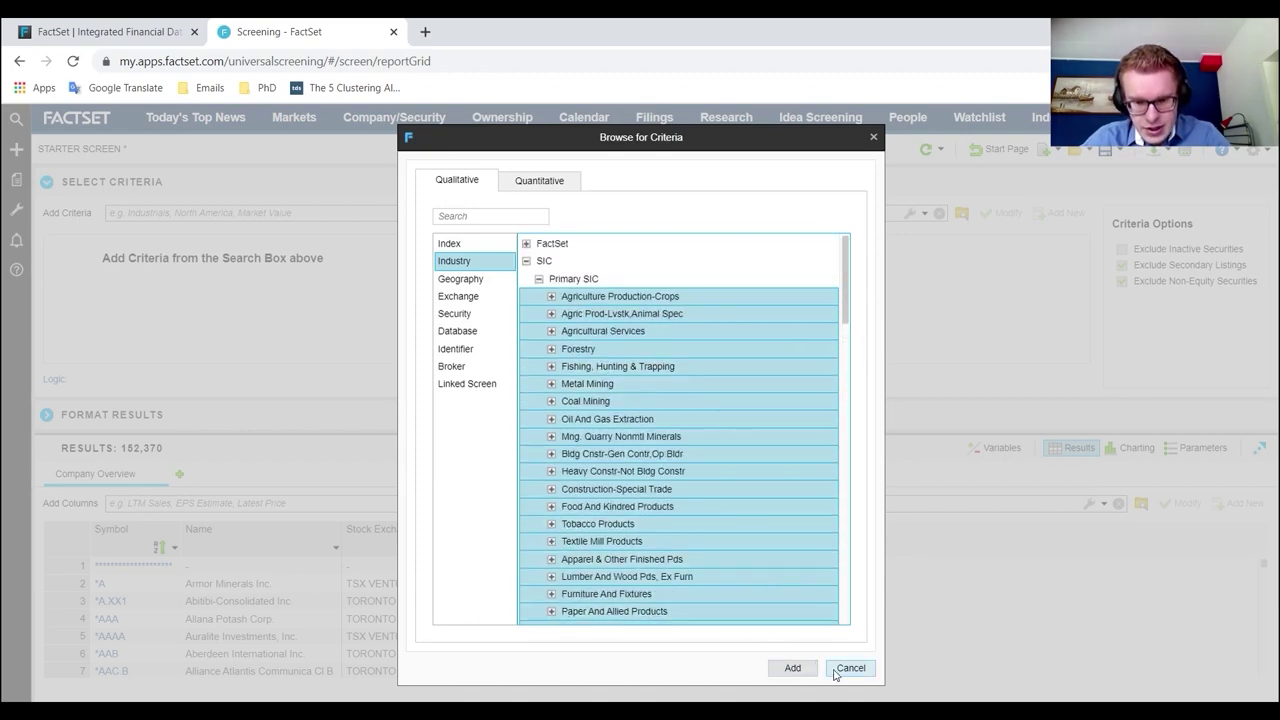
click(792, 667)
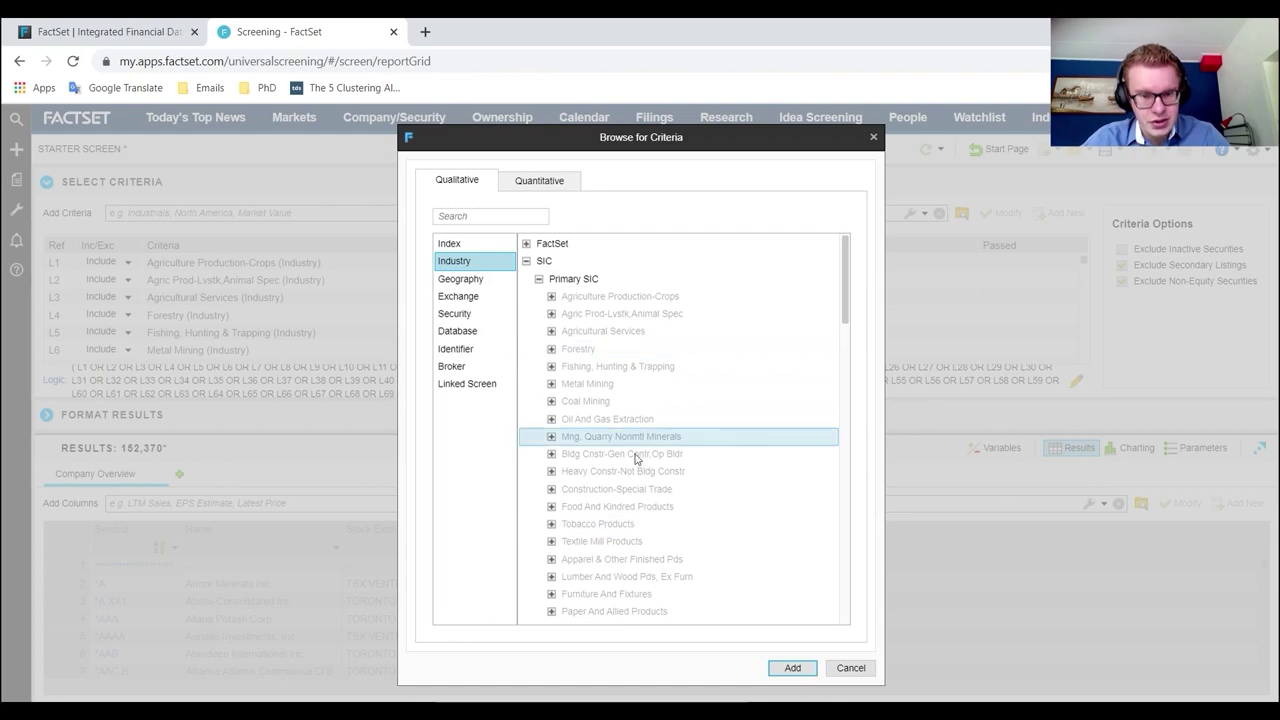
scroll(580, 362, down, 15)
scroll(582, 358, down, 2)
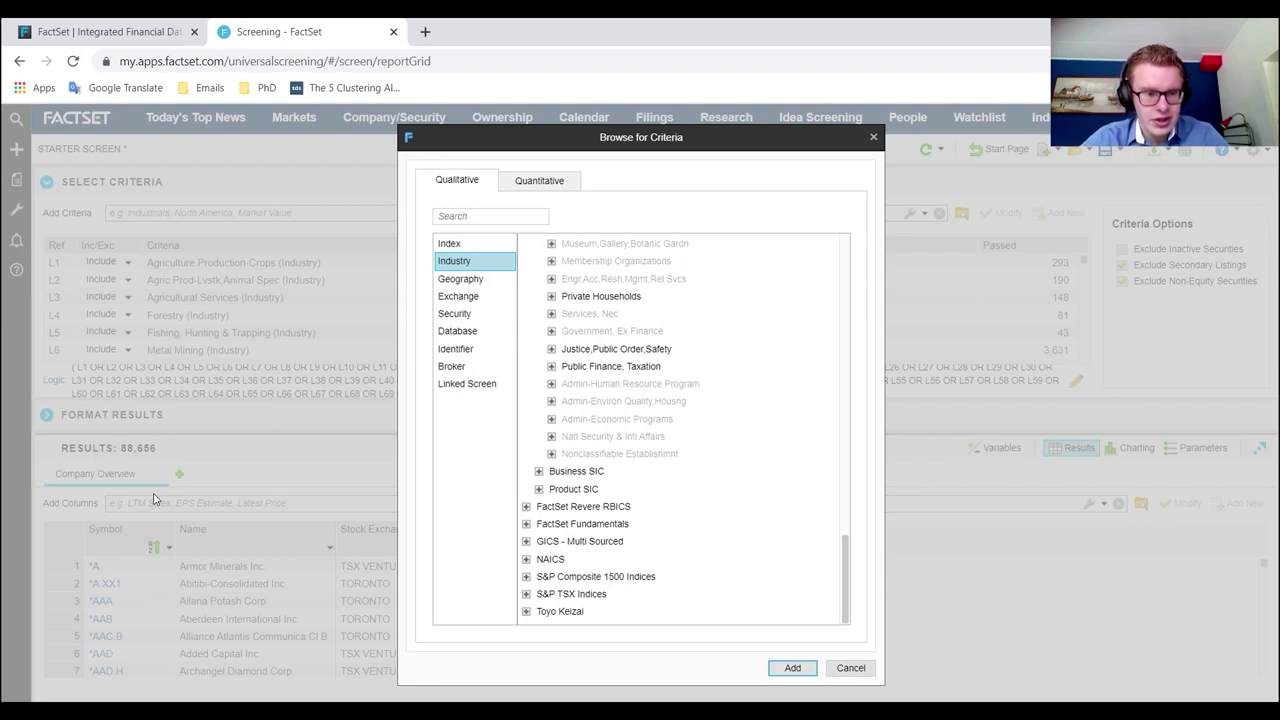
- Close the criteria browser, reopen it, and add United States from the North America geography group as a criterion
click(850, 668)
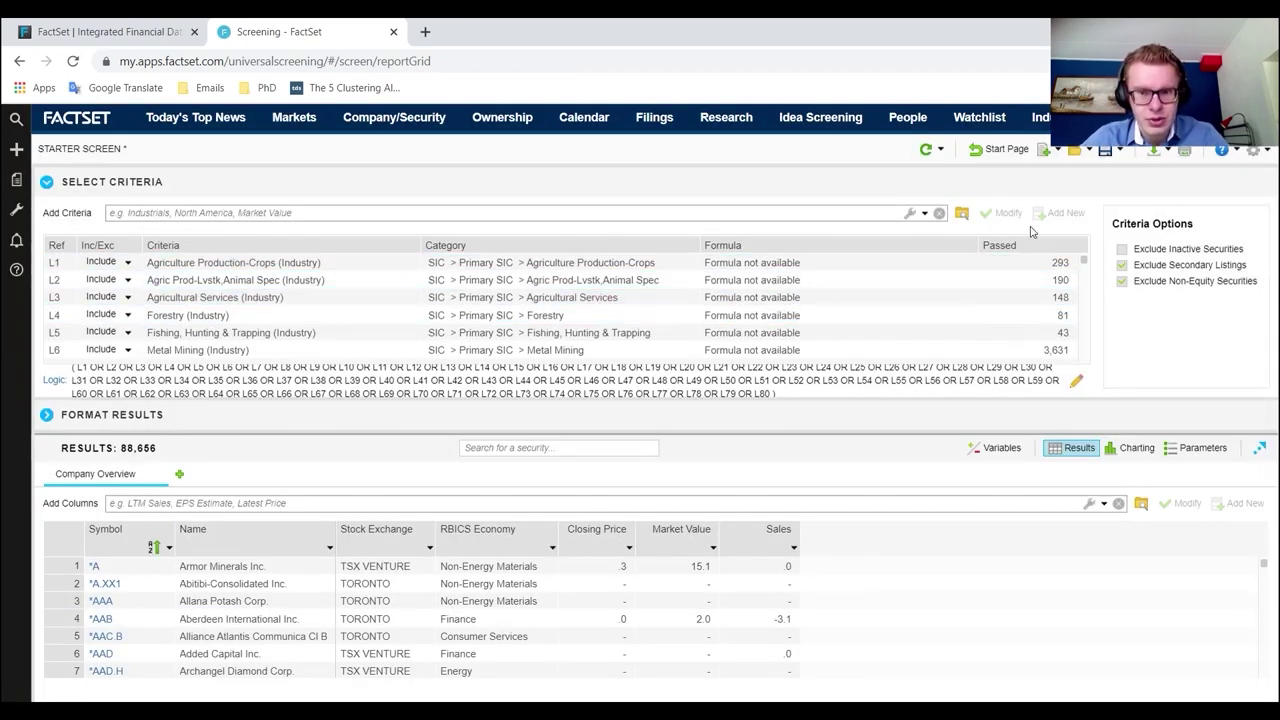
click(962, 213)
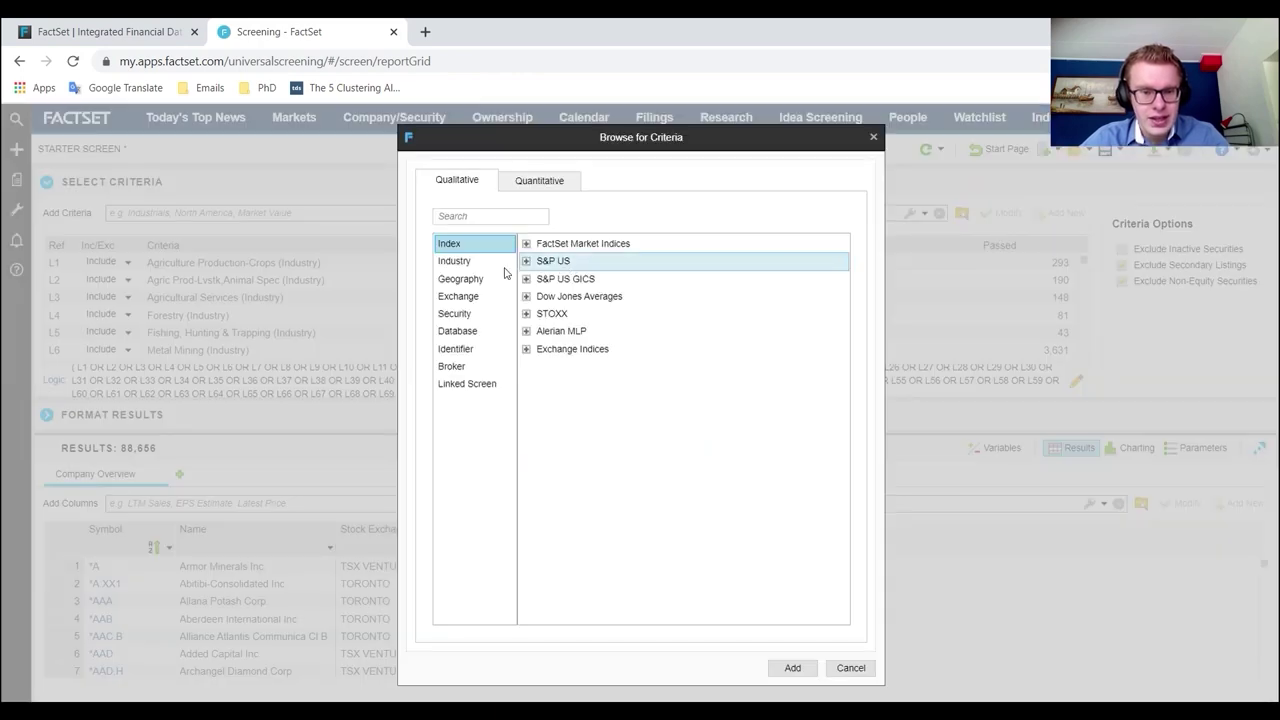
click(468, 279)
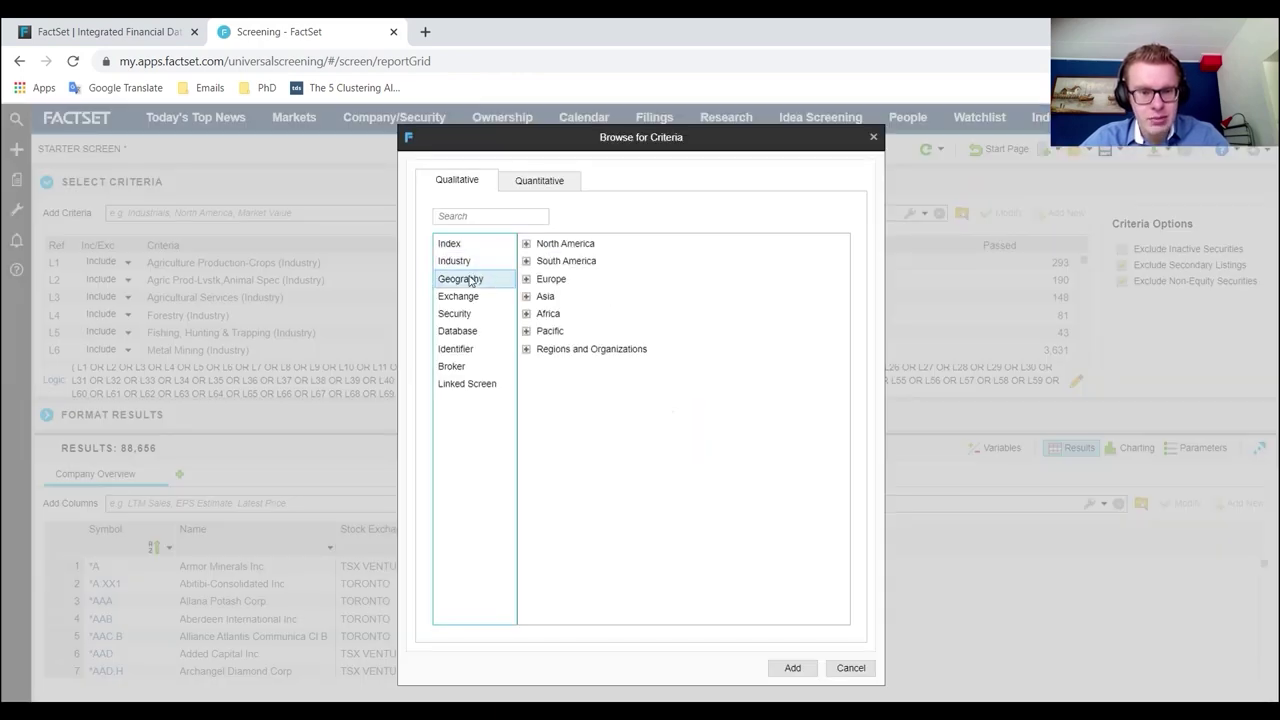
click(527, 245)
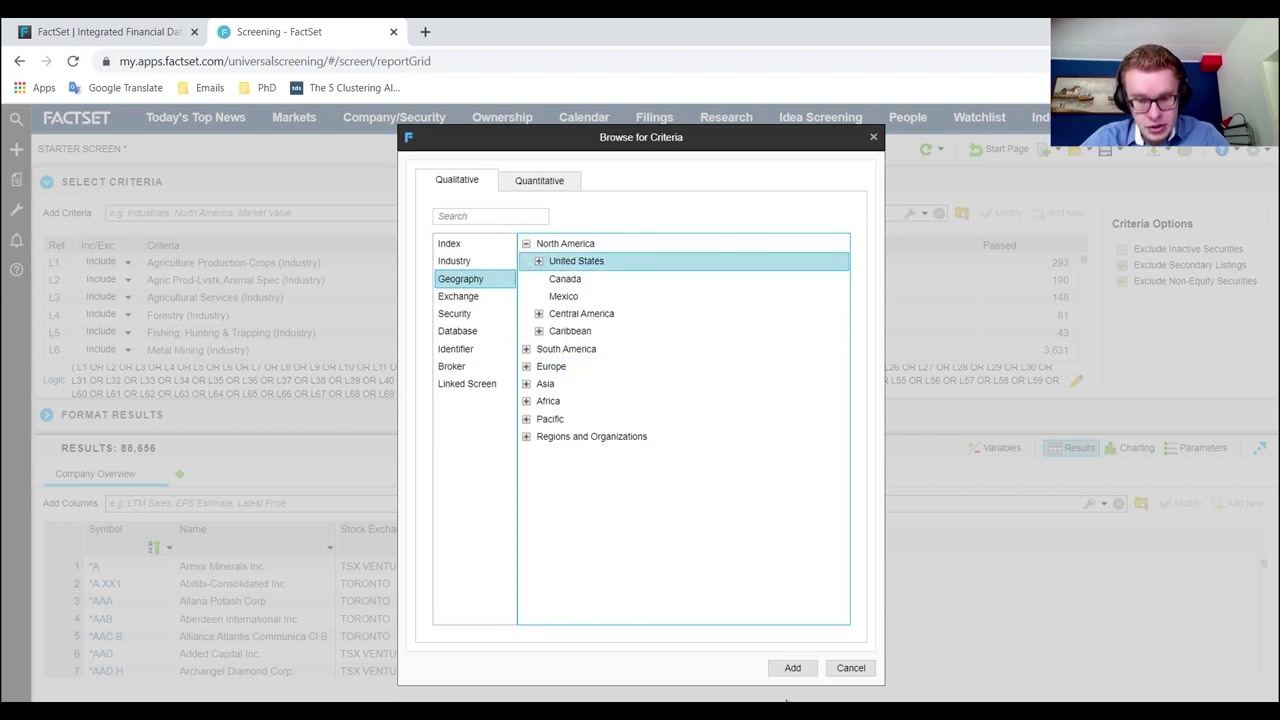
click(788, 672)
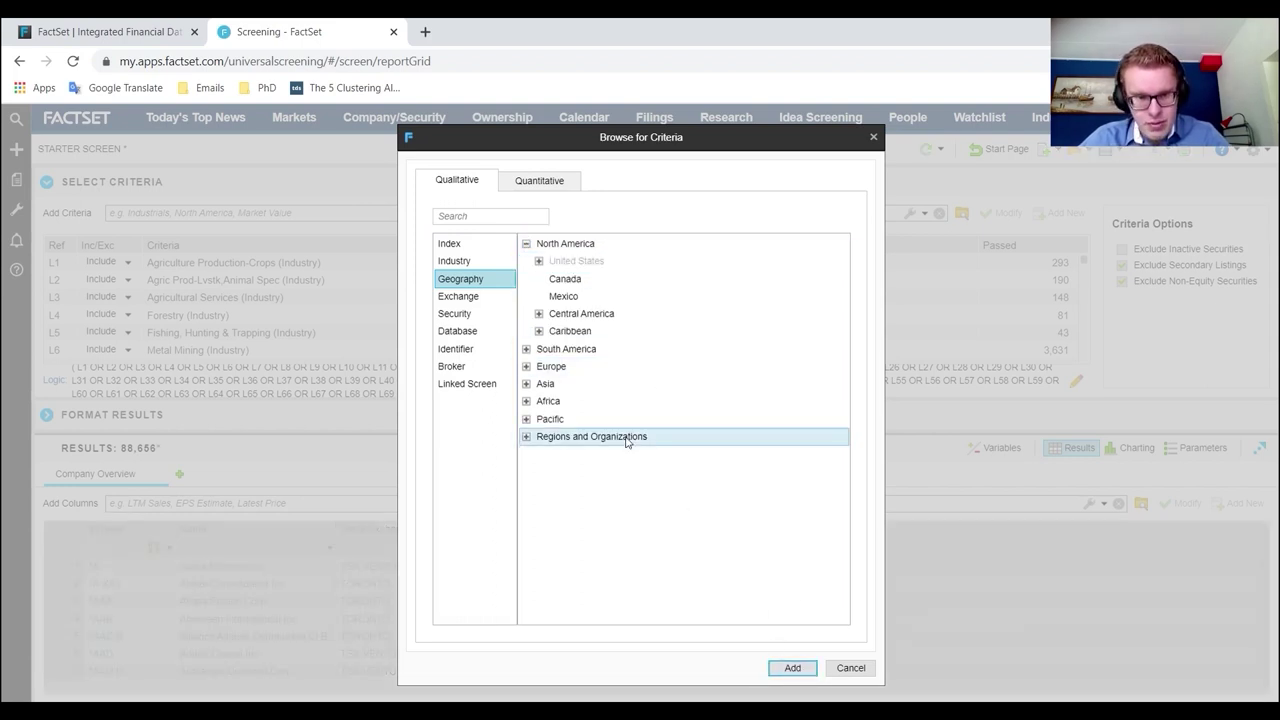
- Look at the individual states listed under United States, collapse the list, and close the criteria browser
click(539, 262)
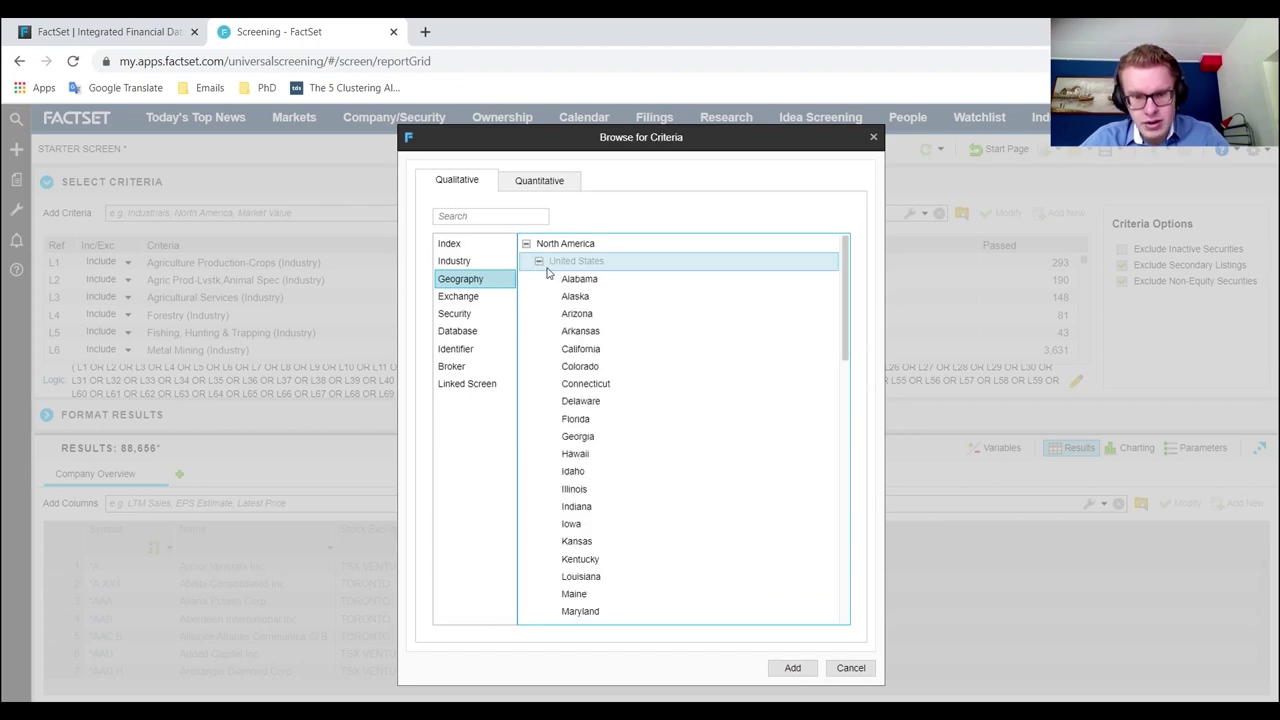
click(539, 261)
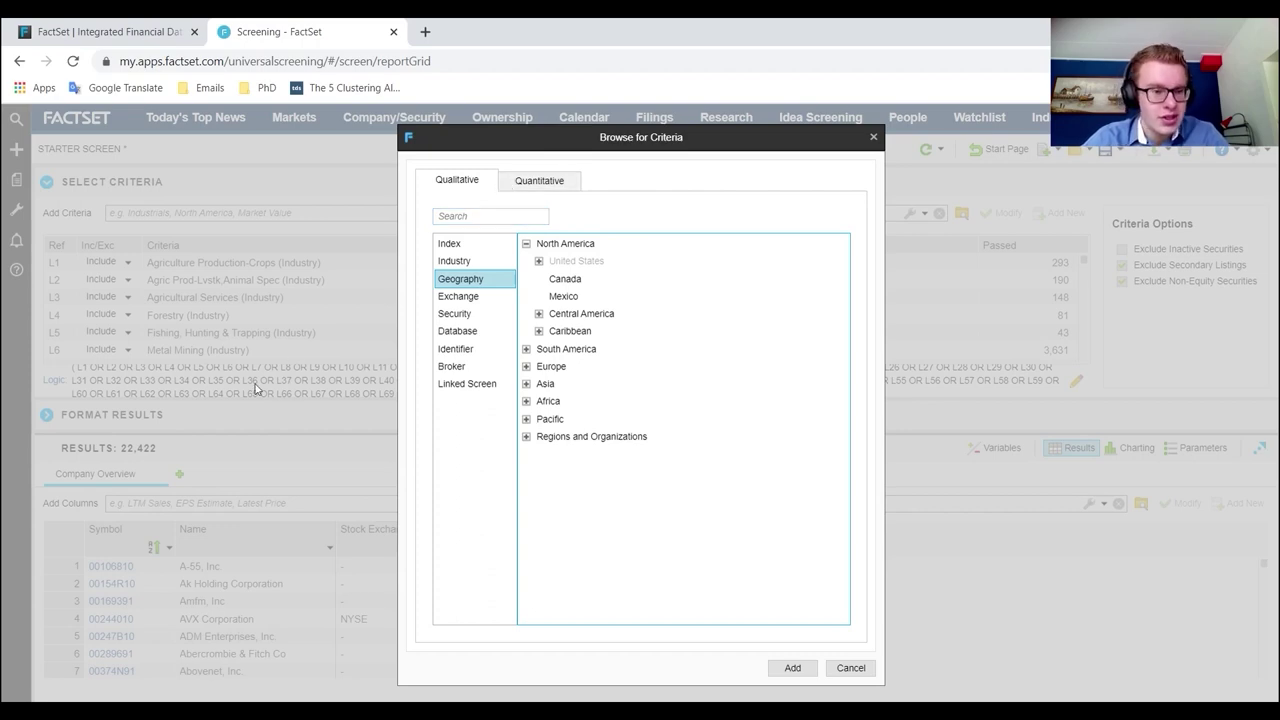
click(849, 667)
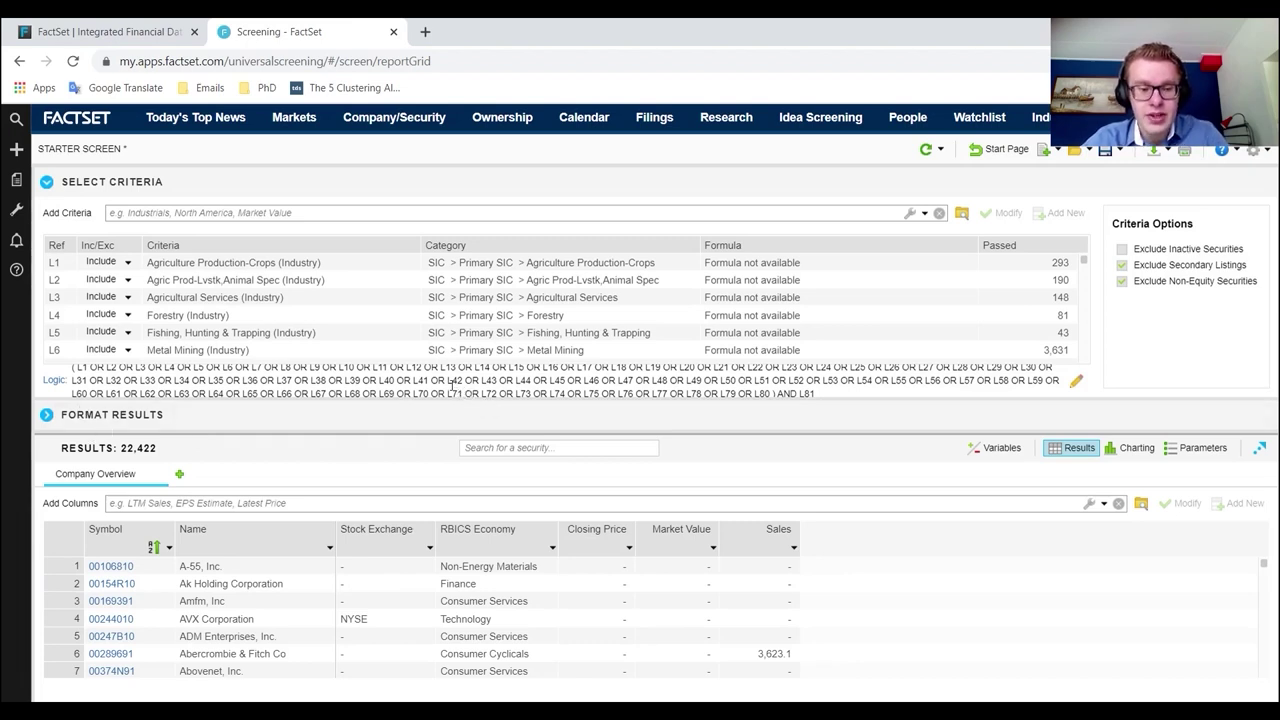
- Reopen the criteria browser and add the Share/Common/Ordinary stock type from the Security category as a criterion
click(961, 213)
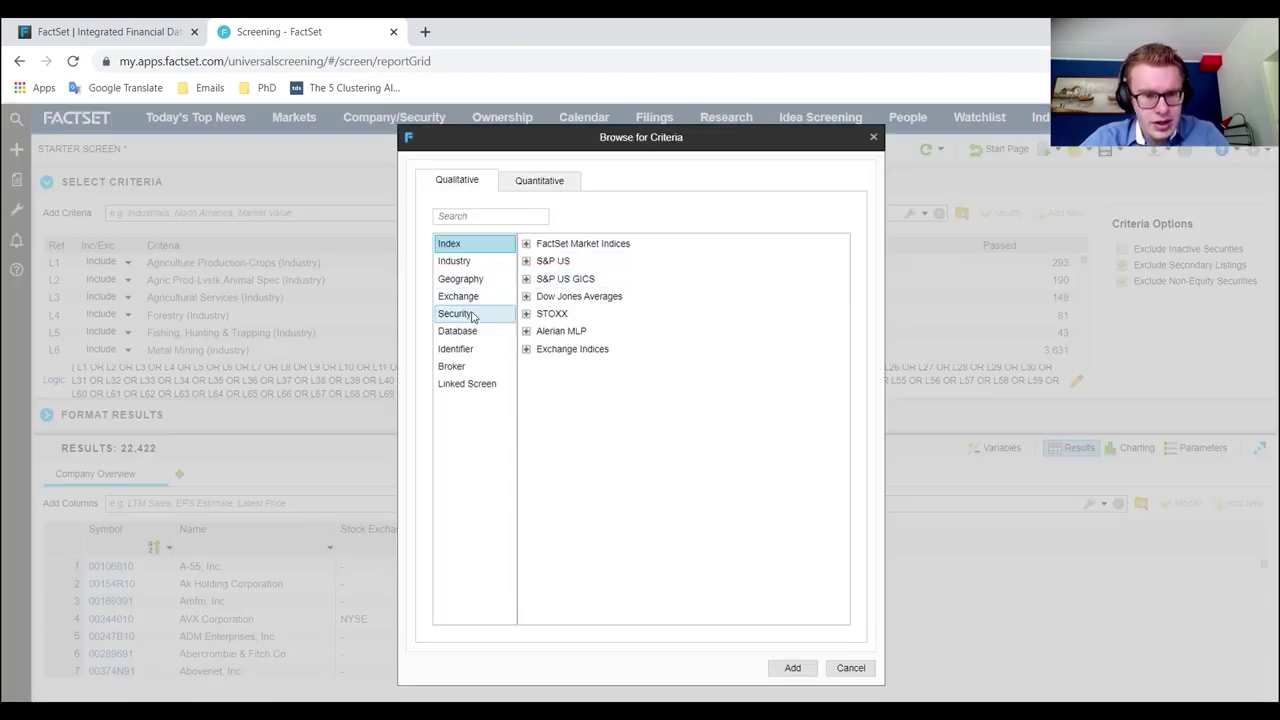
click(468, 294)
click(464, 280)
click(458, 314)
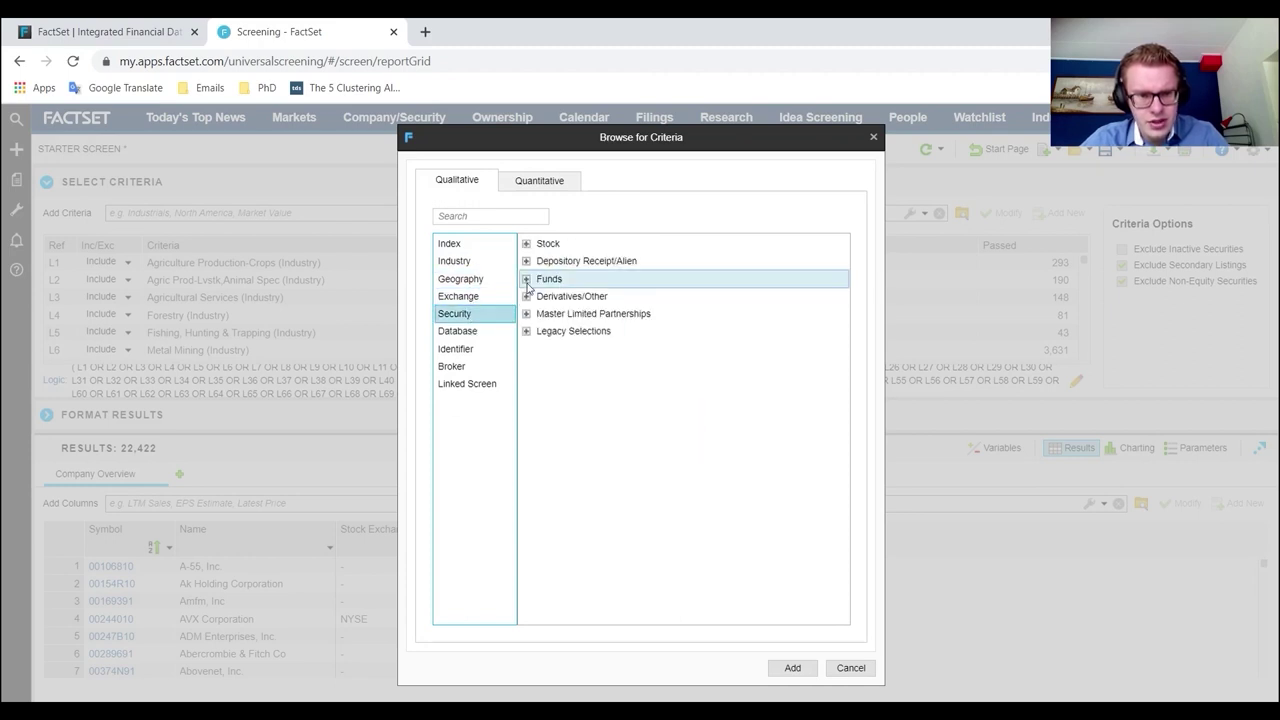
click(524, 245)
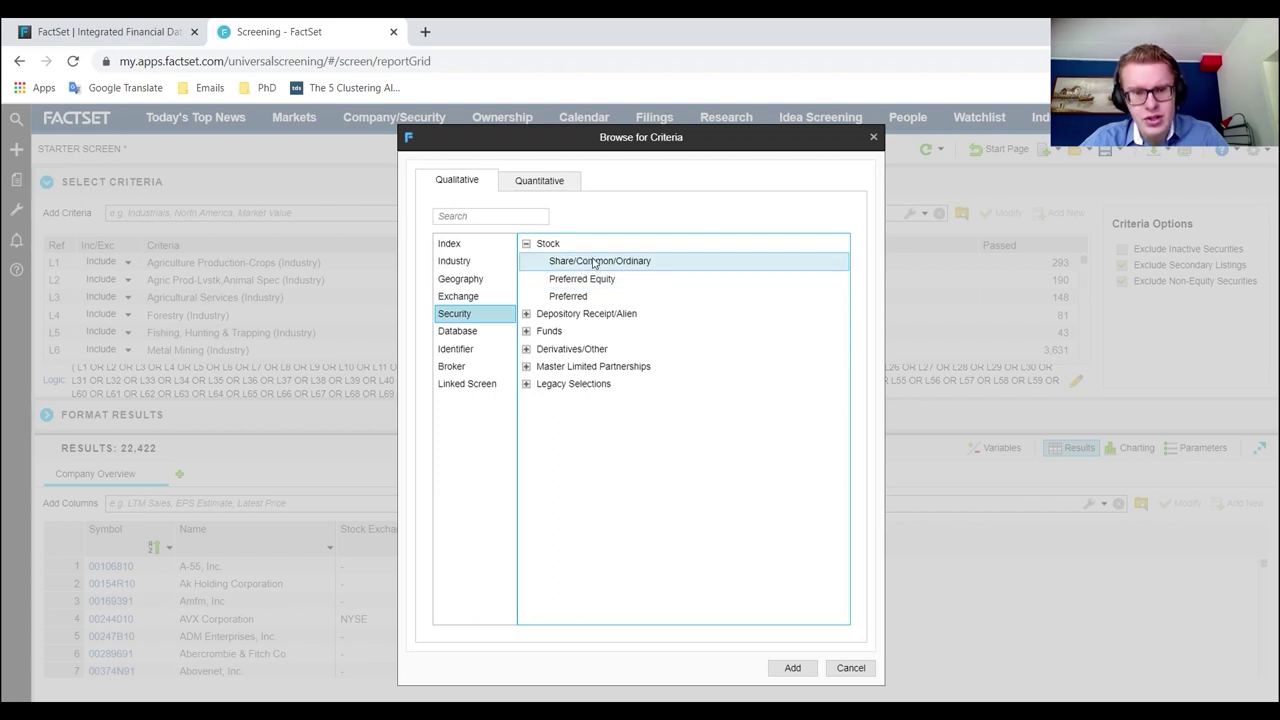
click(568, 262)
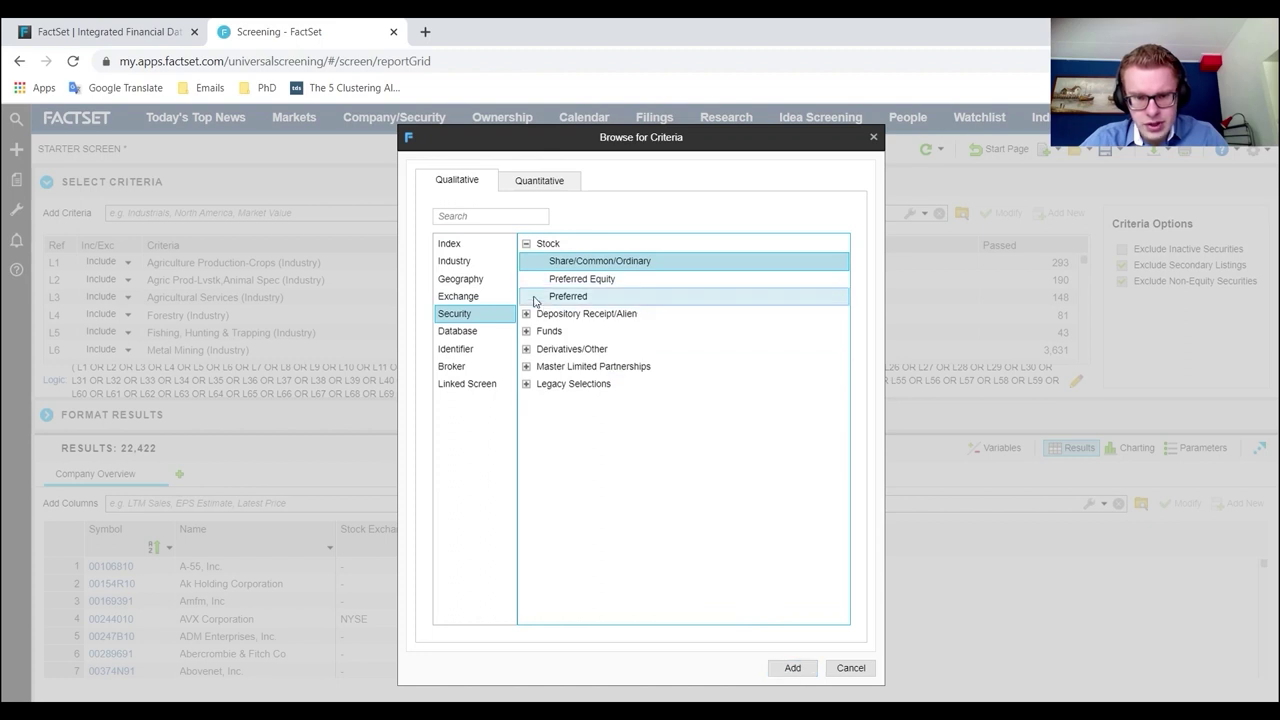
click(790, 670)
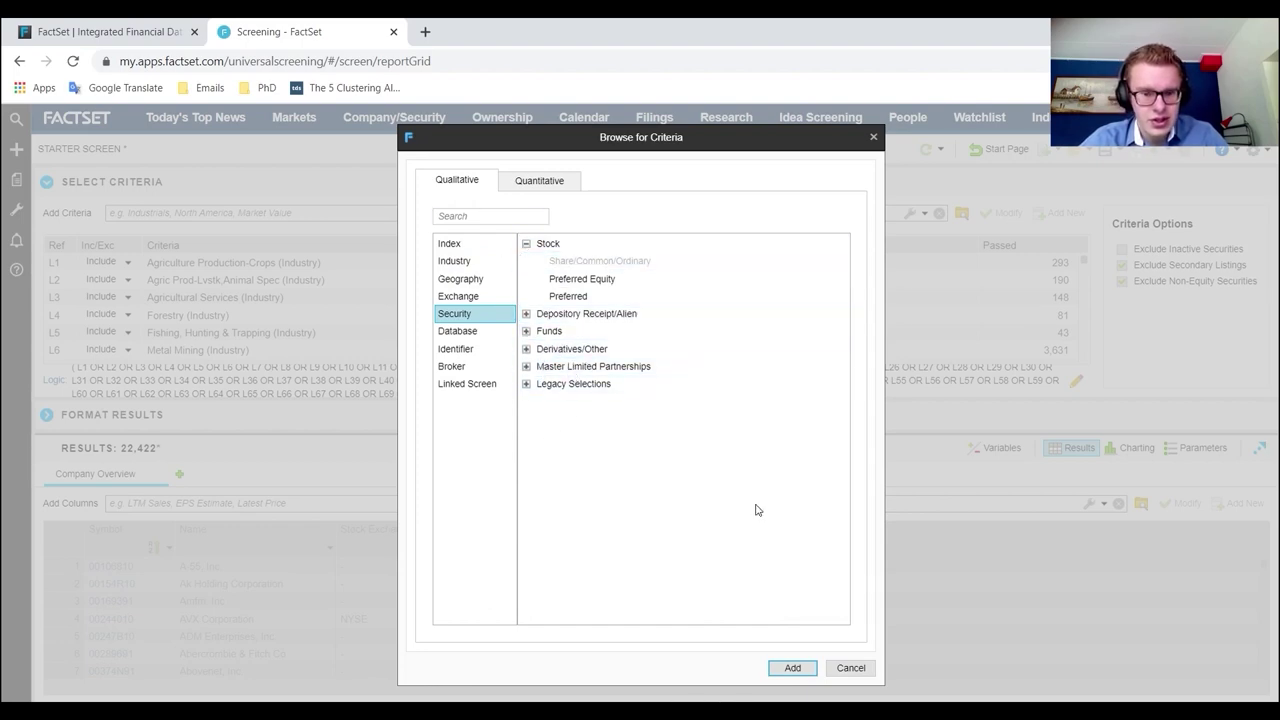
- Add Compustat from the Financial group of the Database category as a criterion
click(488, 335)
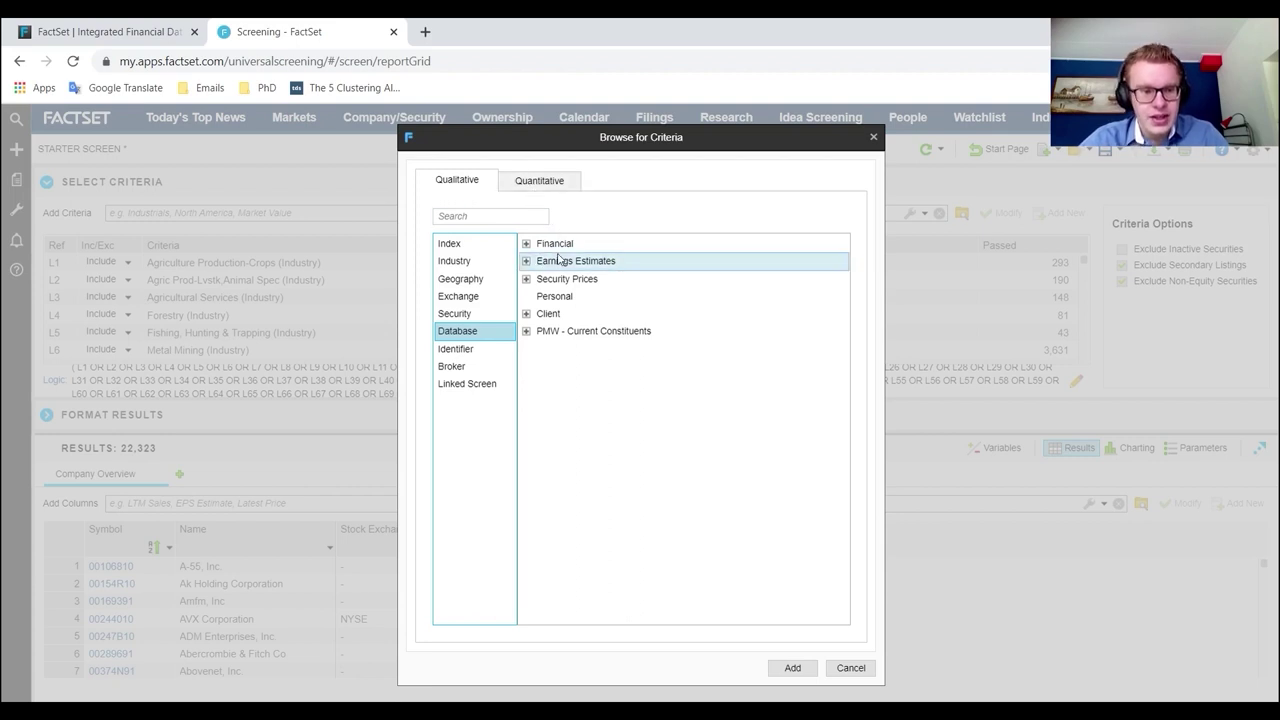
click(525, 244)
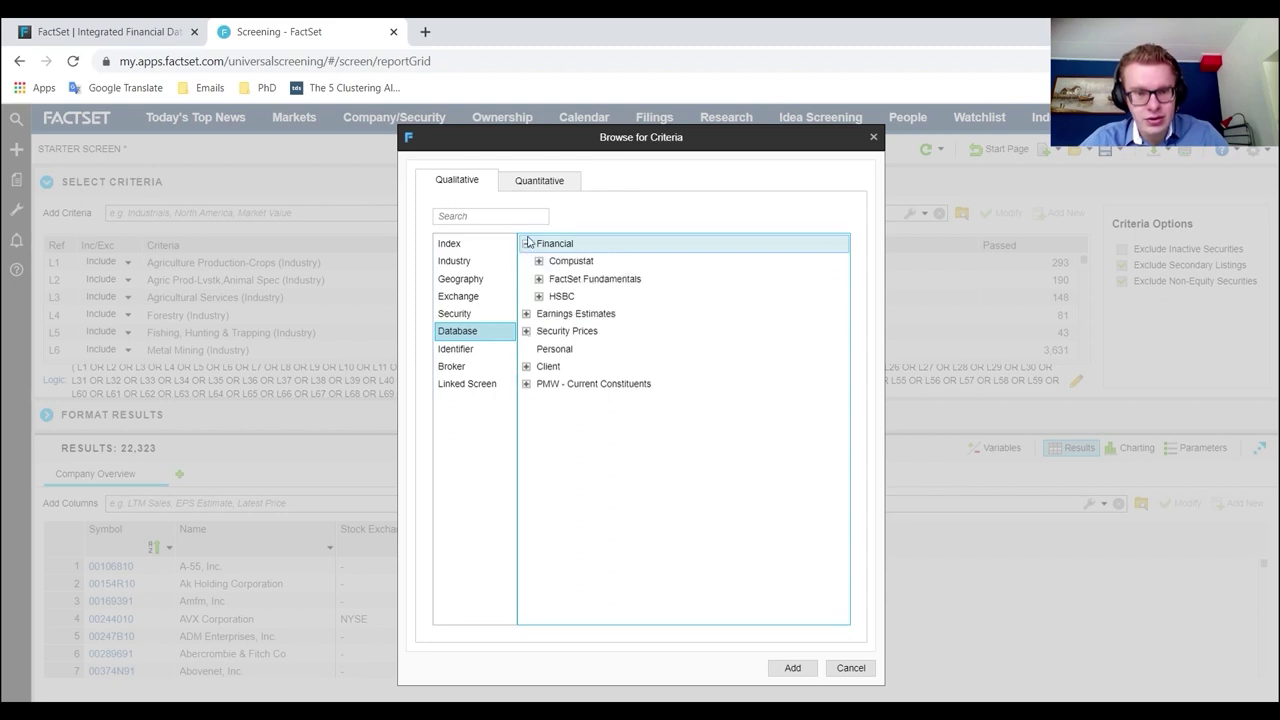
click(540, 263)
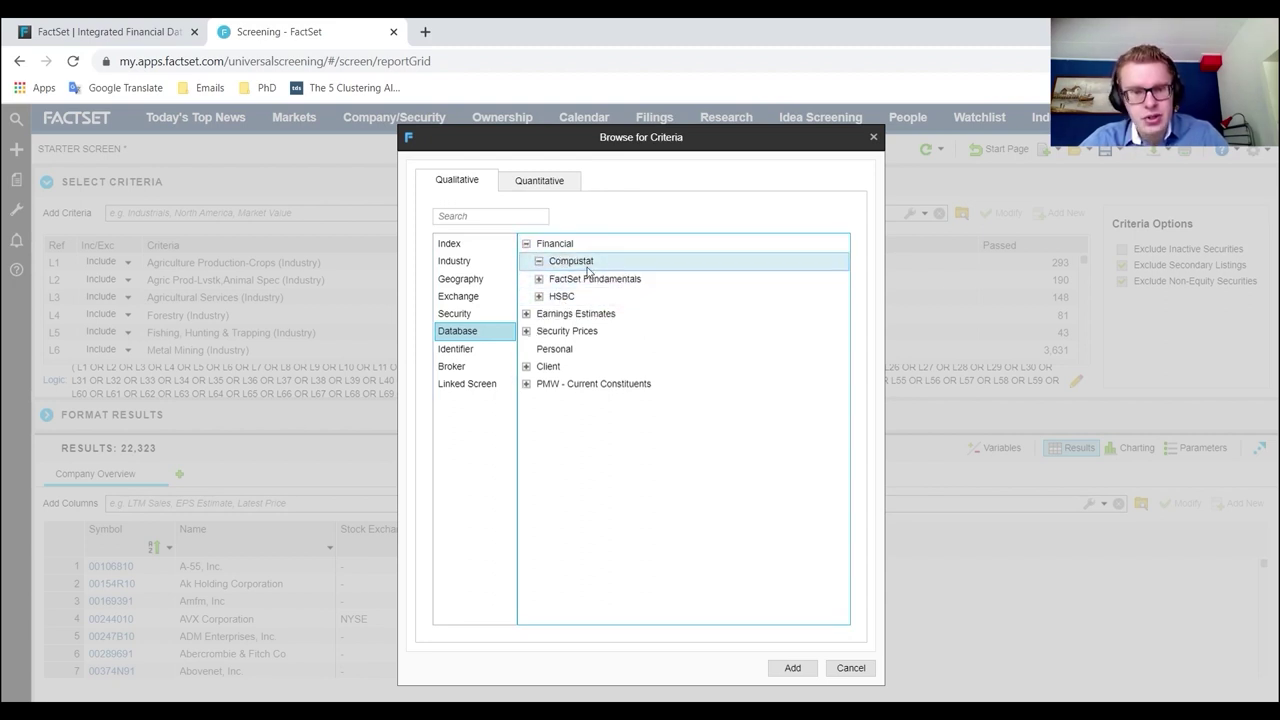
click(539, 262)
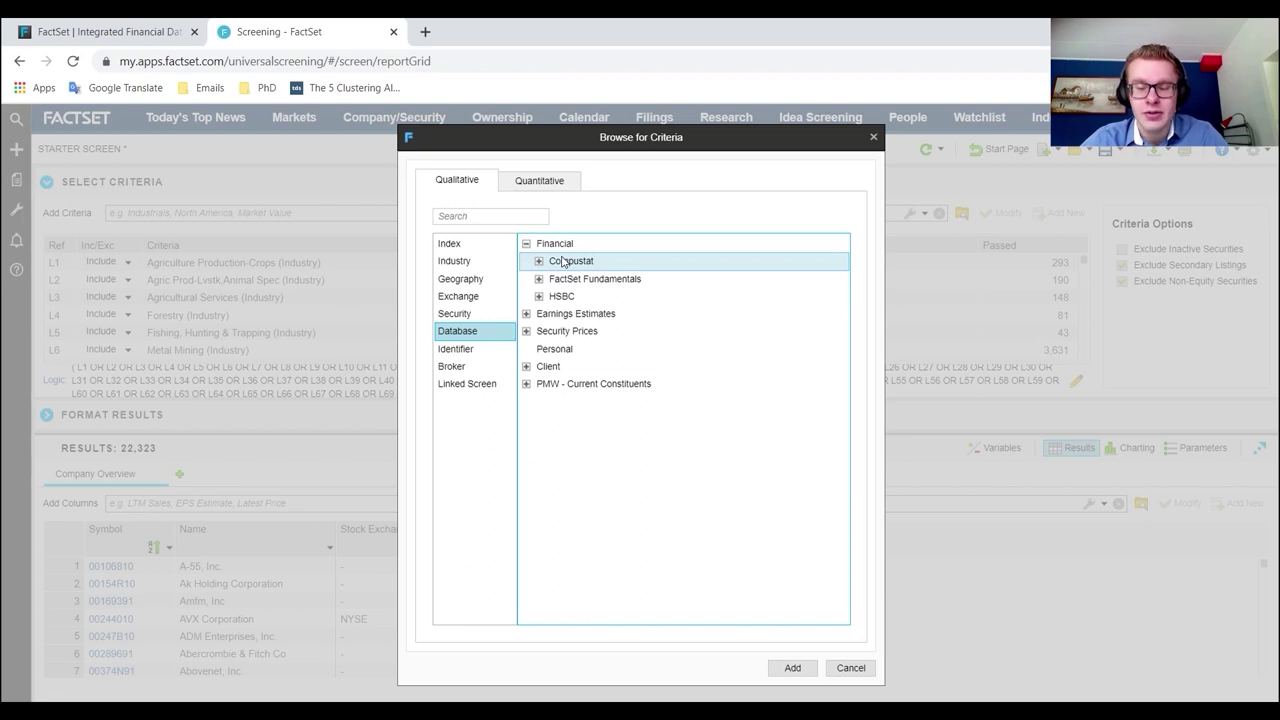
click(614, 262)
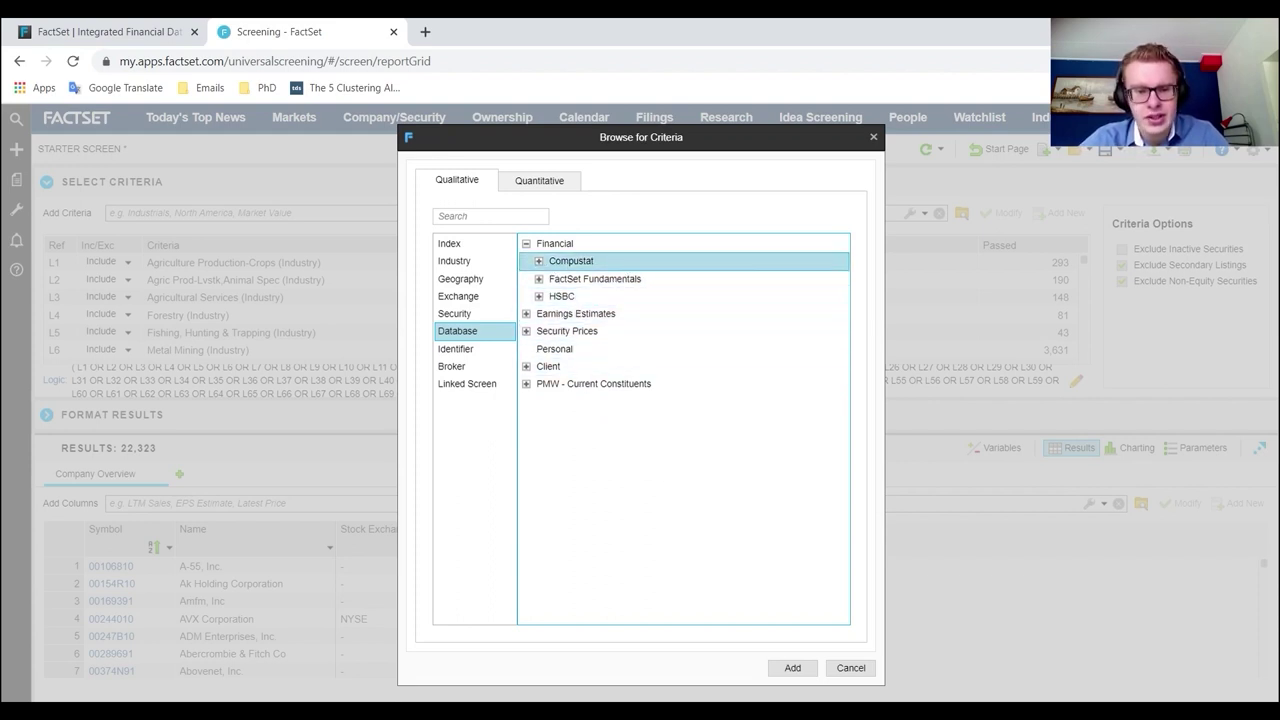
click(793, 677)
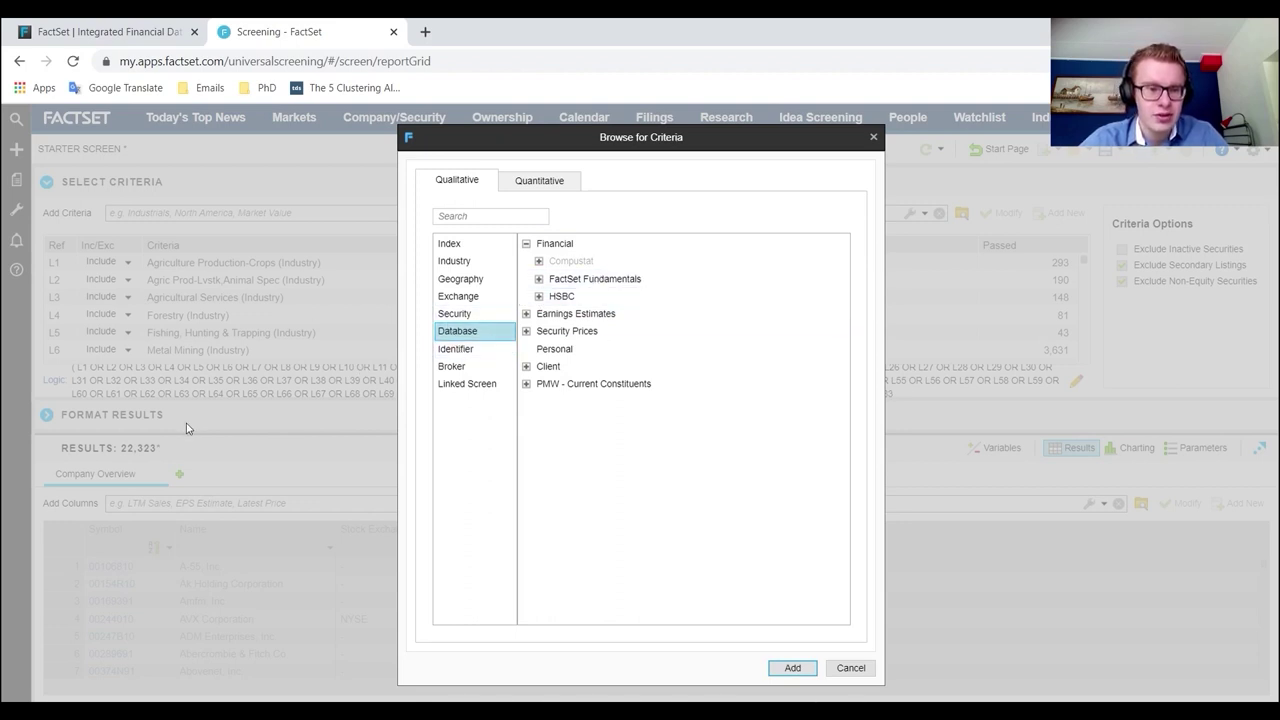
- Look up aapl in the Identifier category, choose AAPL-US, and clear the entry without adding it
click(466, 348)
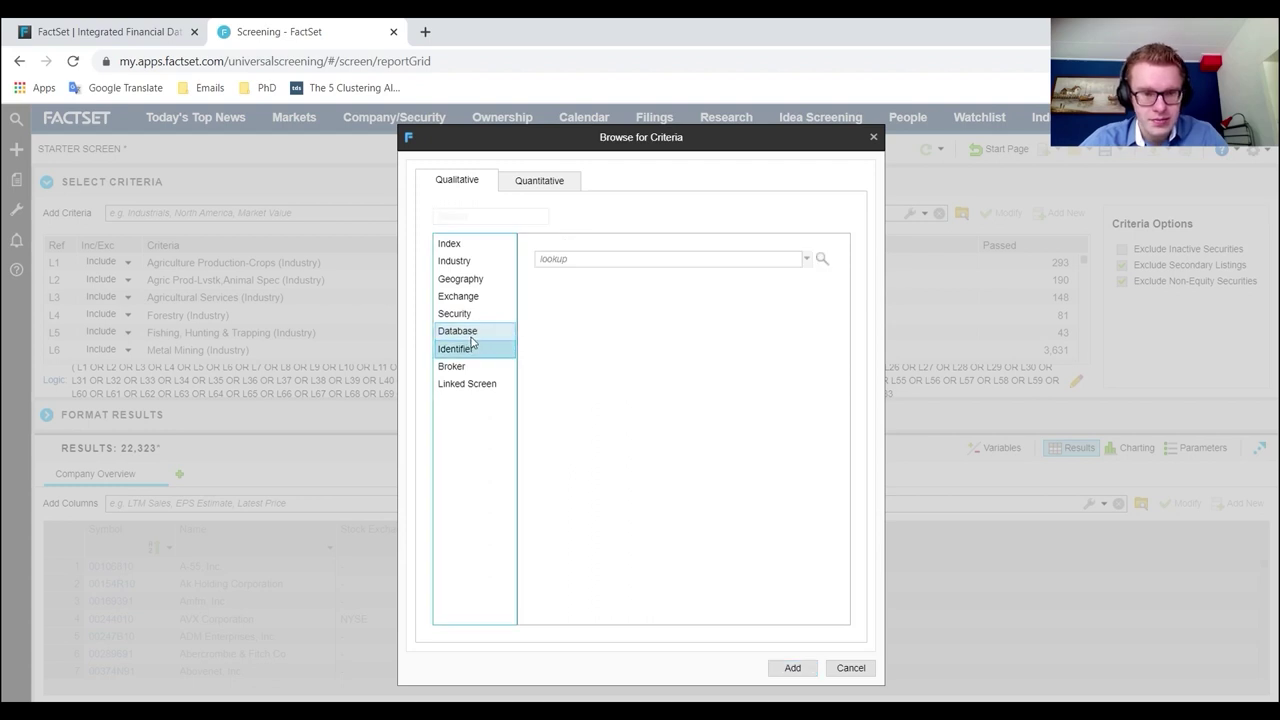
click(572, 260)
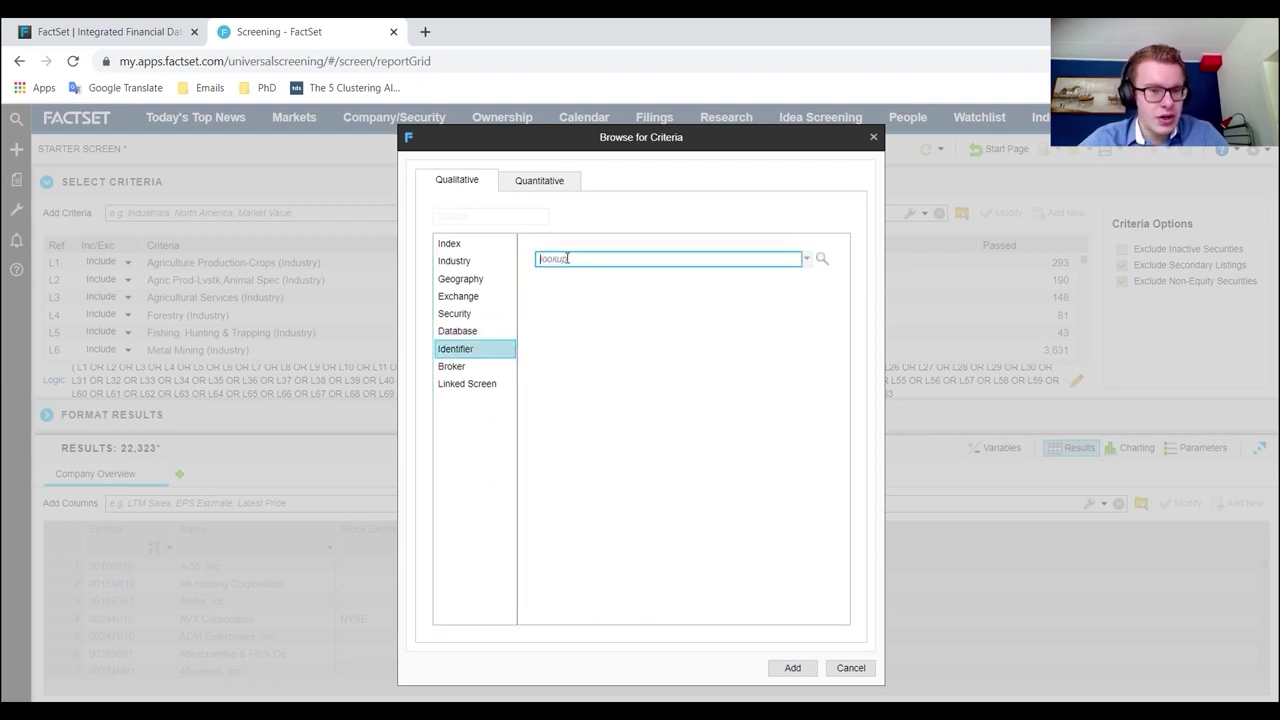
text(aapl)
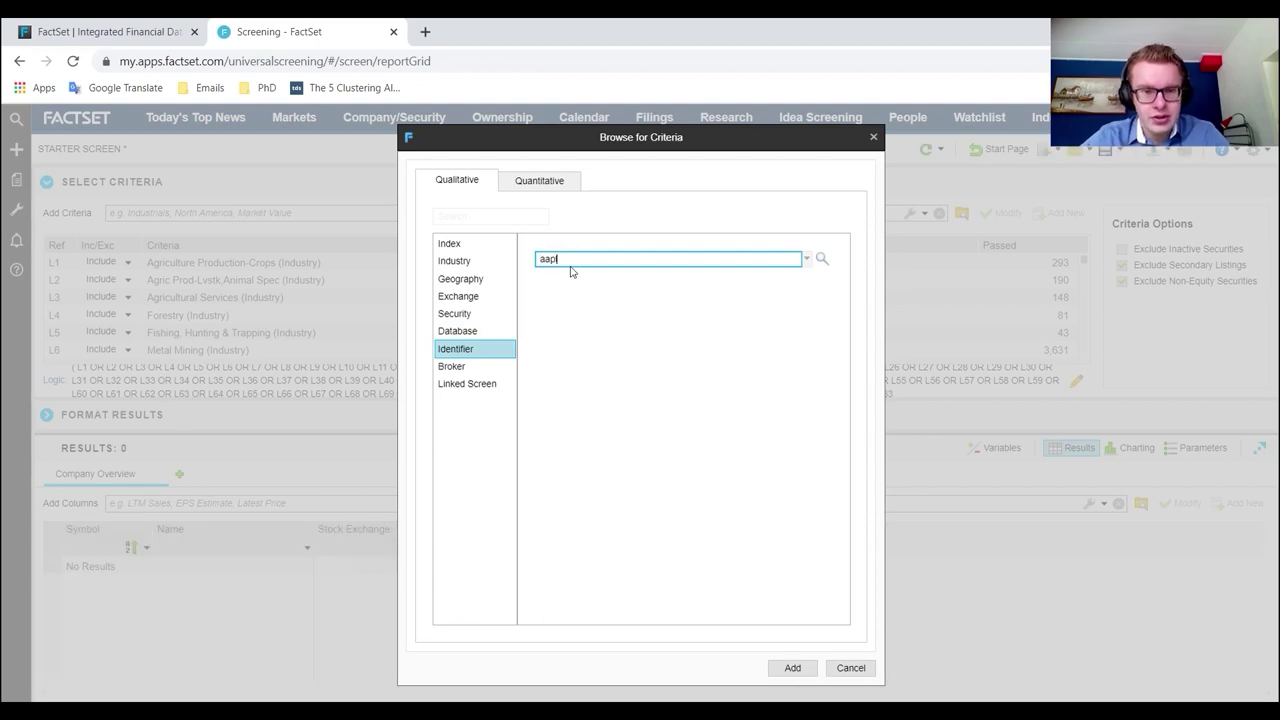
click(599, 337)
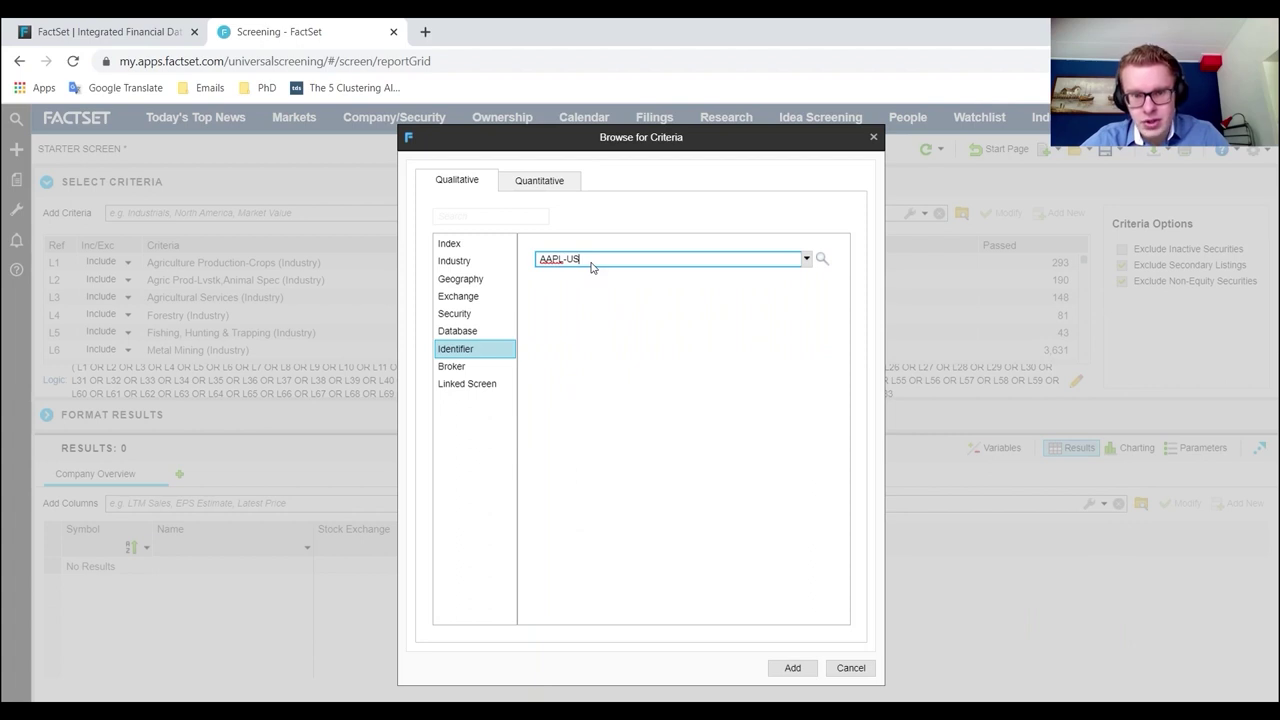
drag(572, 260, 535, 261)
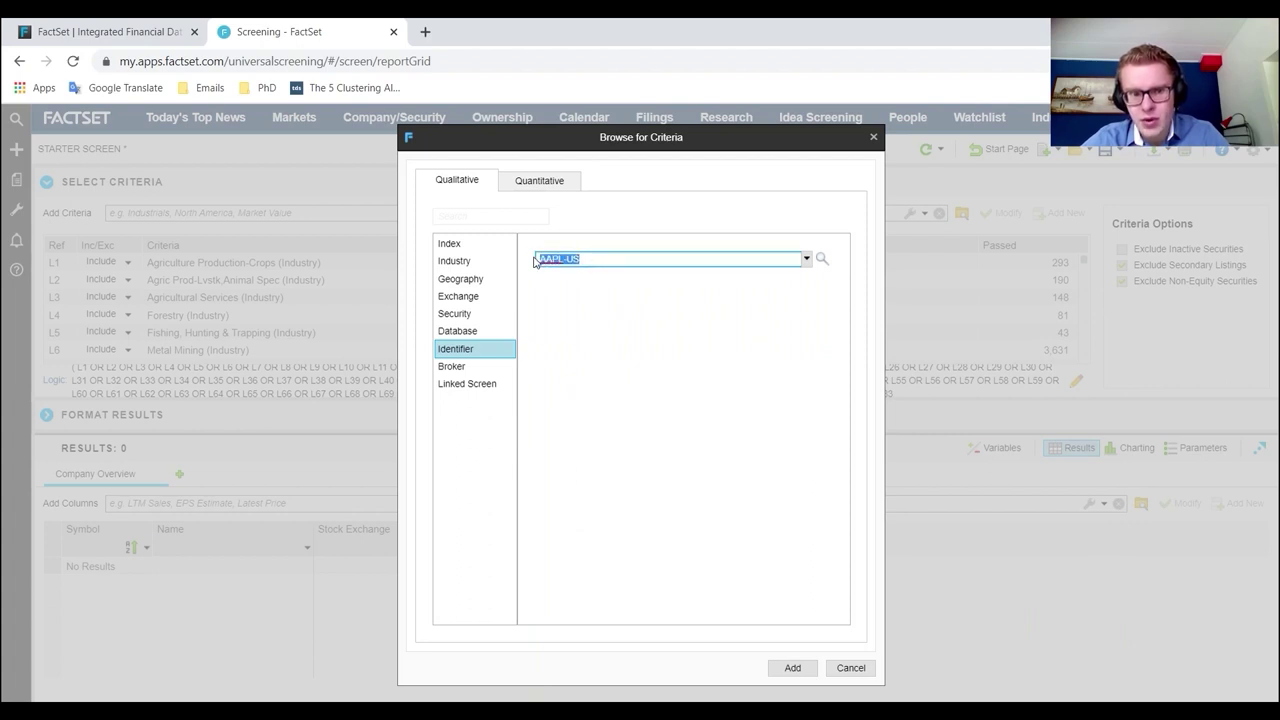
key(BackSpace)
- Add FactSet Fundamentals and HSBC alongside Compustat from the Financial databases as criteria, and collapse the Financial group
click(446, 332)
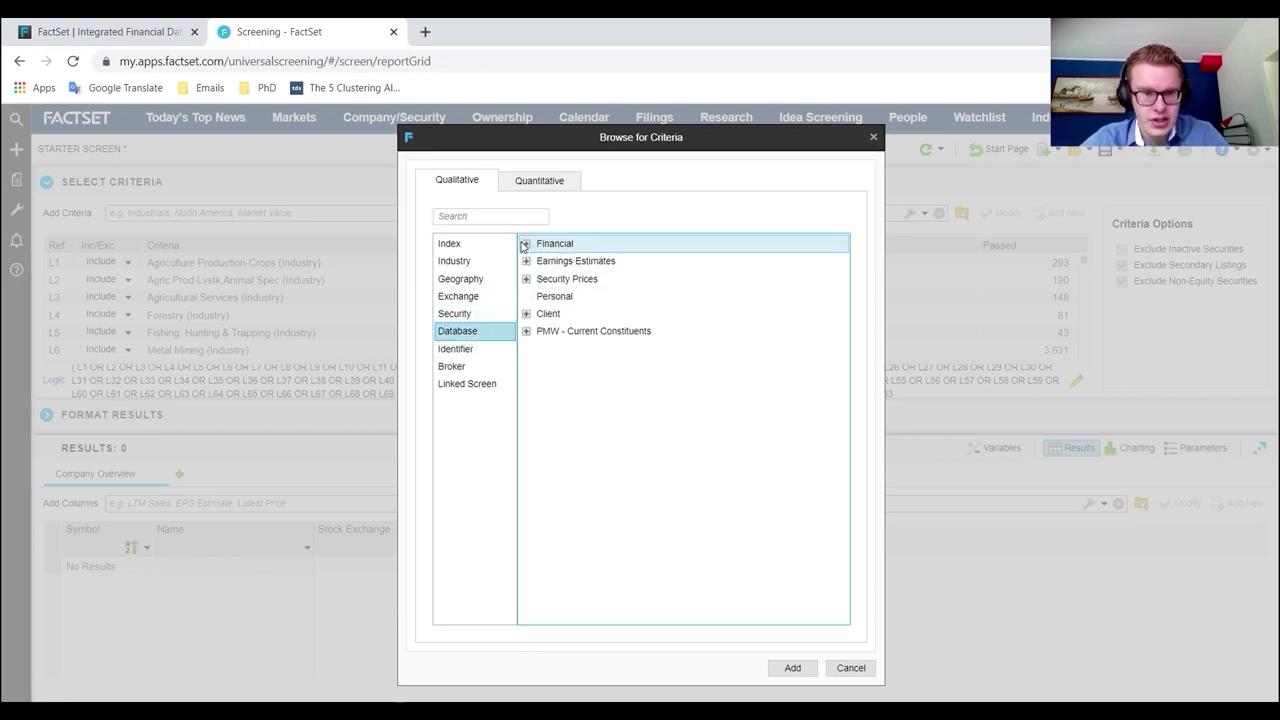
click(526, 243)
click(572, 284)
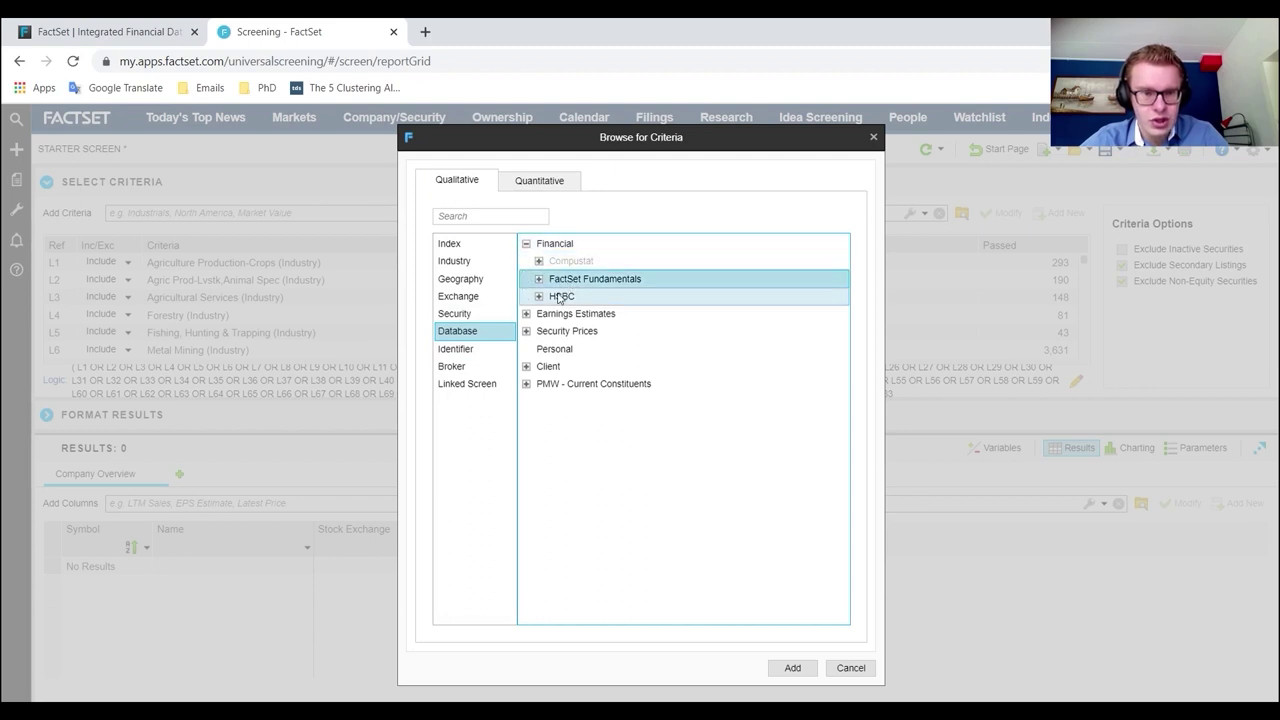
click(560, 261)
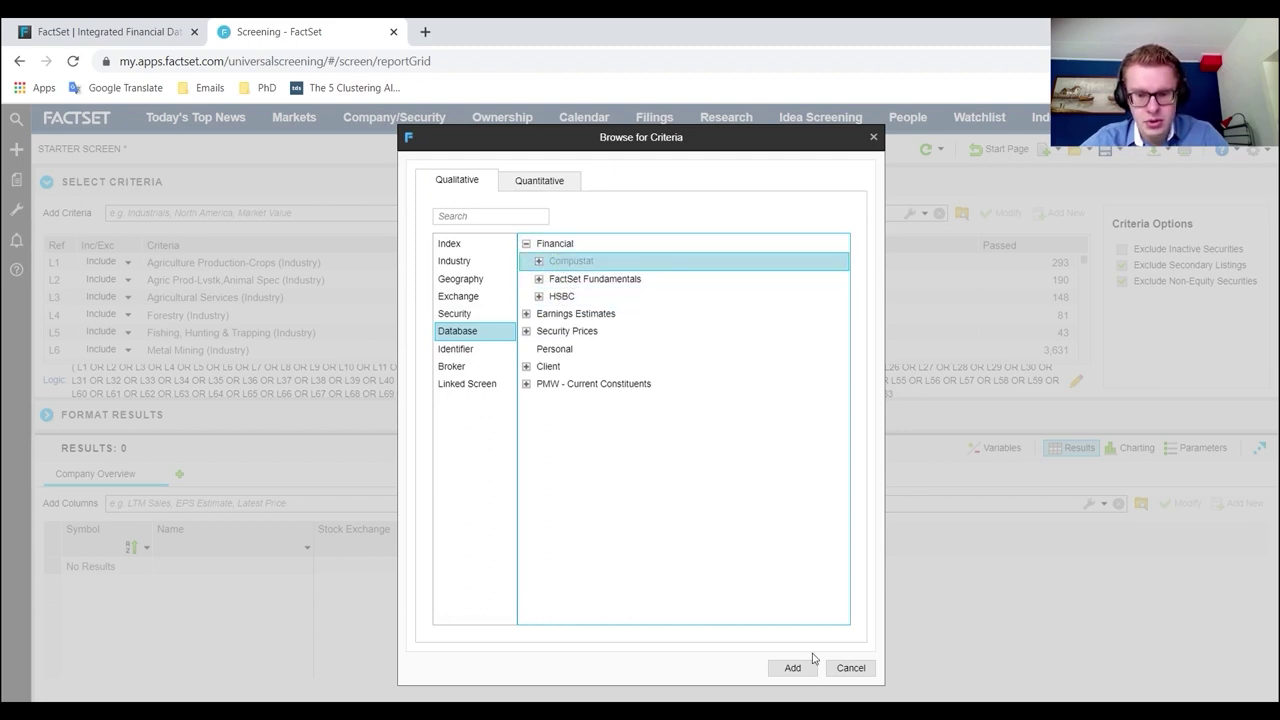
shift+click(572, 296)
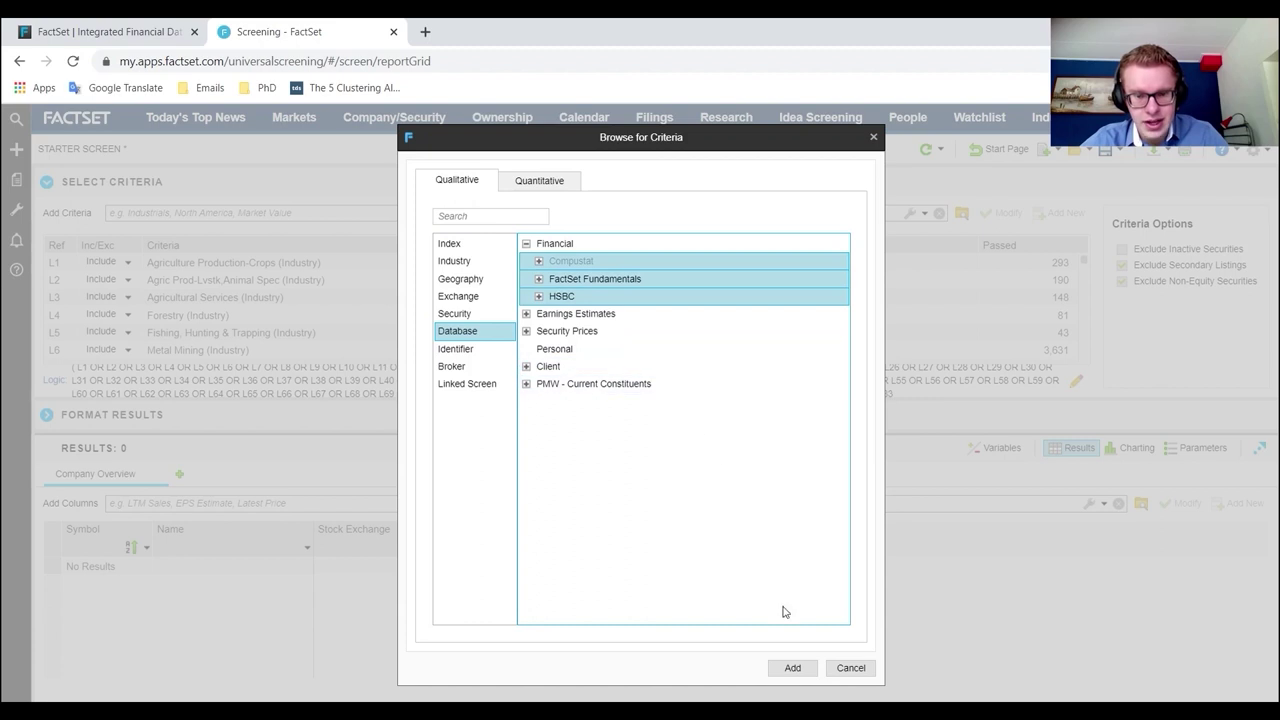
click(809, 673)
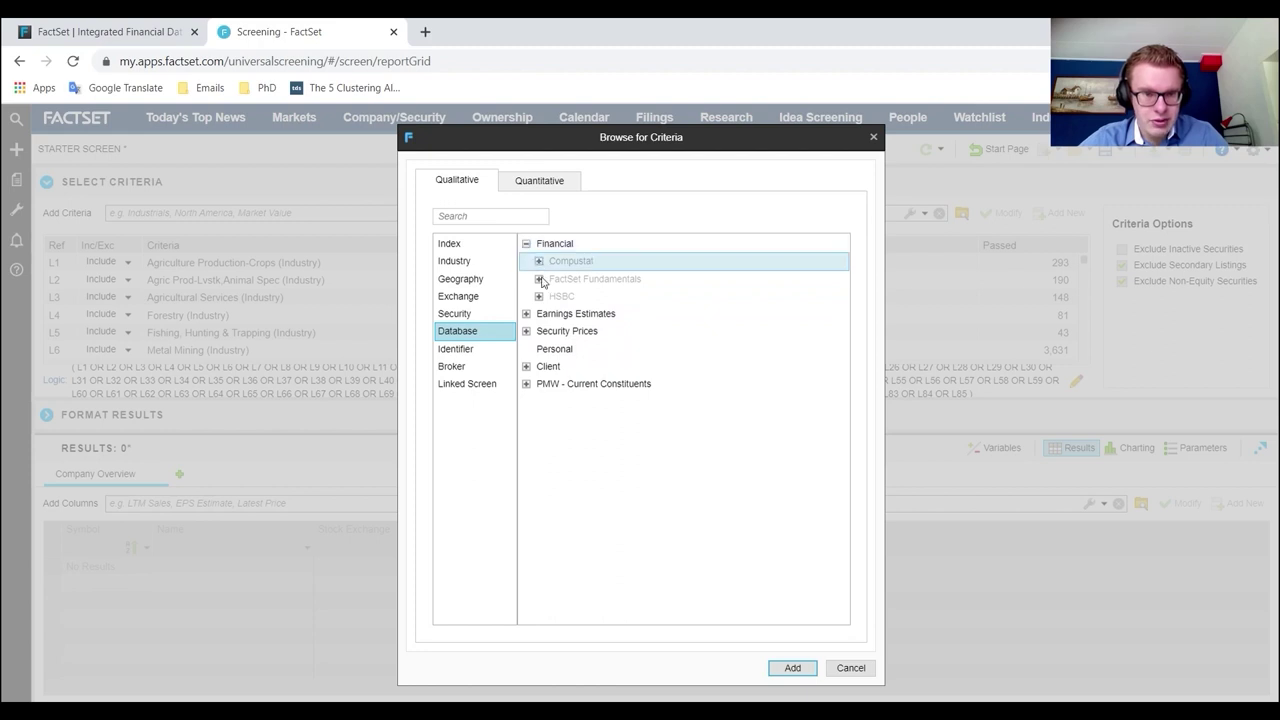
click(526, 243)
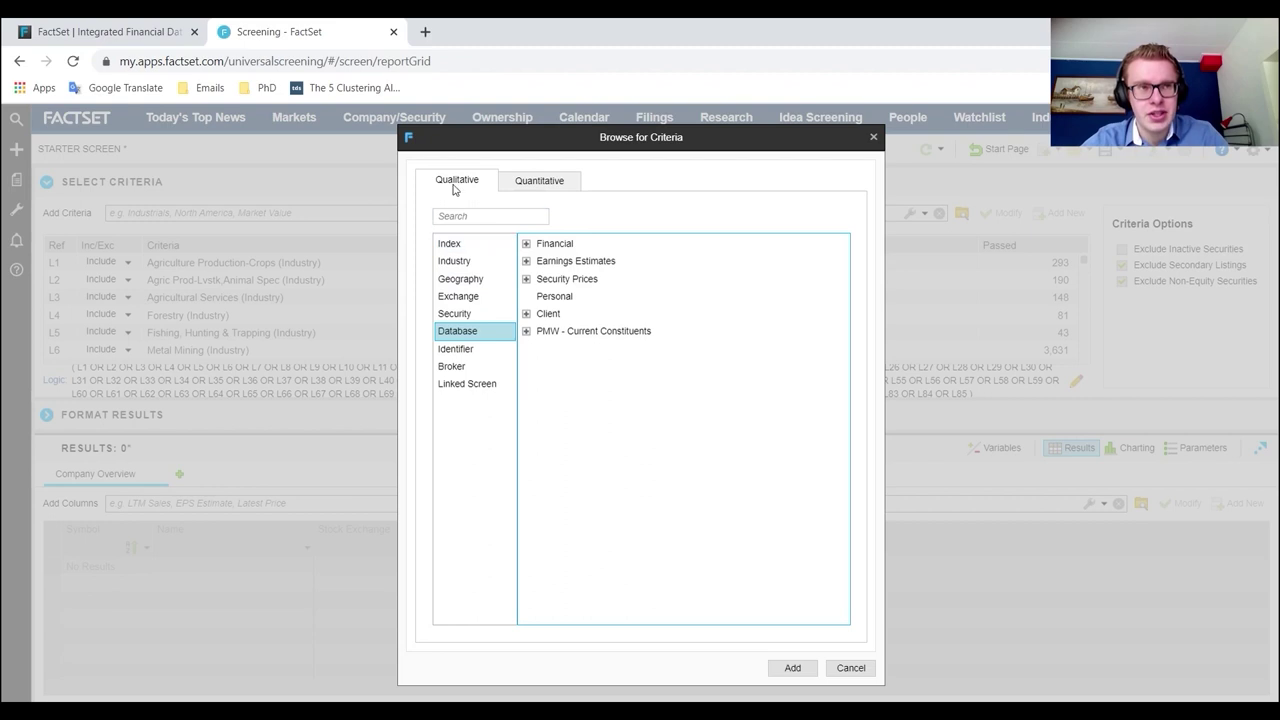
- Examine the remaining qualitative categories: Identifier, Broker, and Linked Screen
click(474, 349)
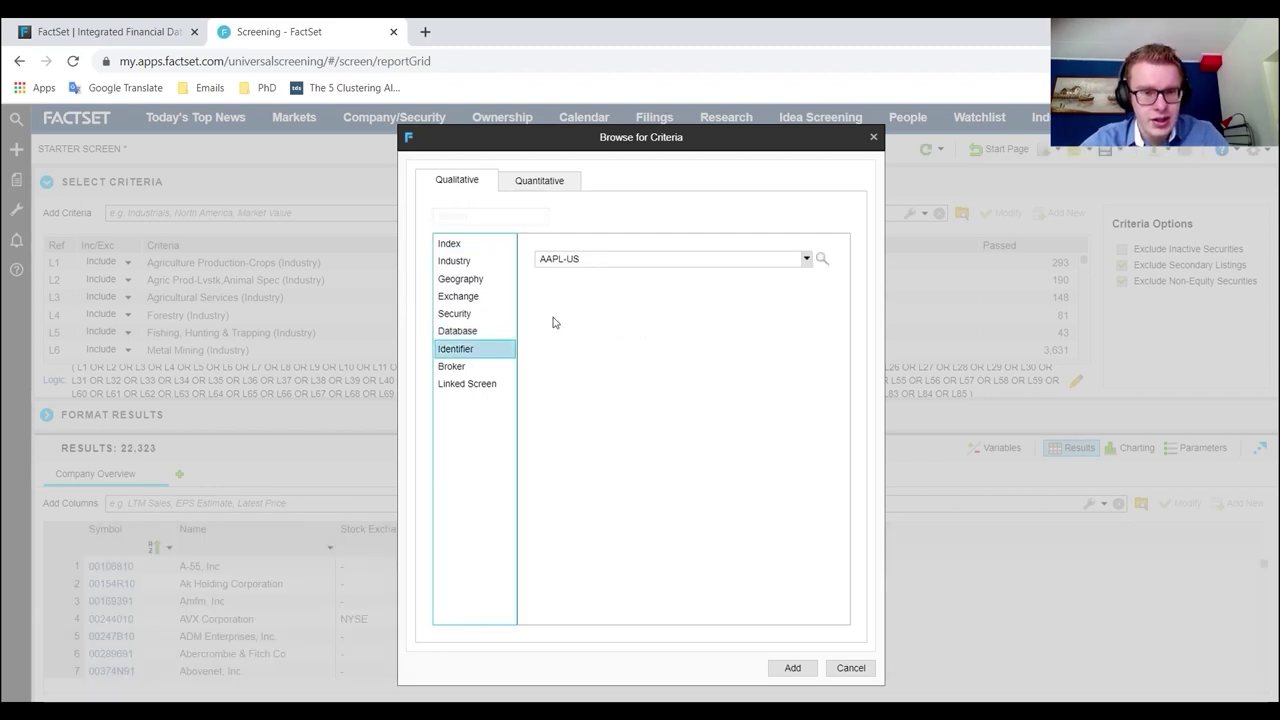
click(476, 366)
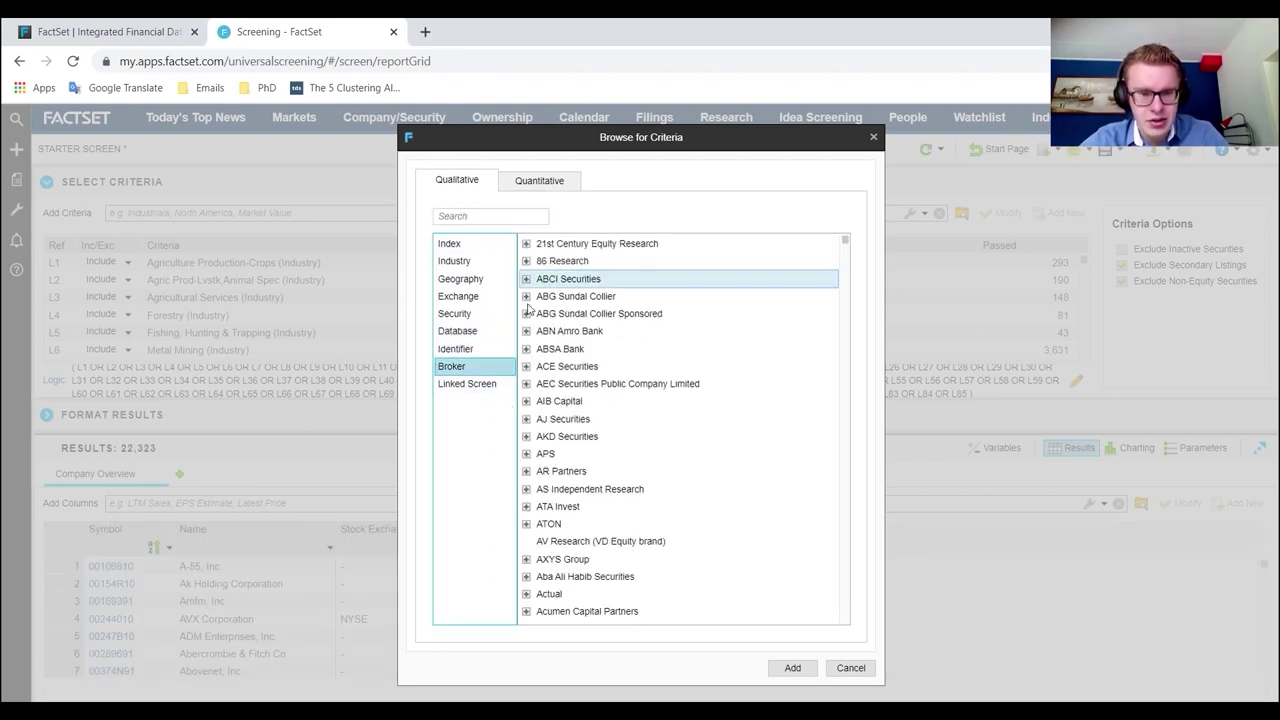
click(474, 383)
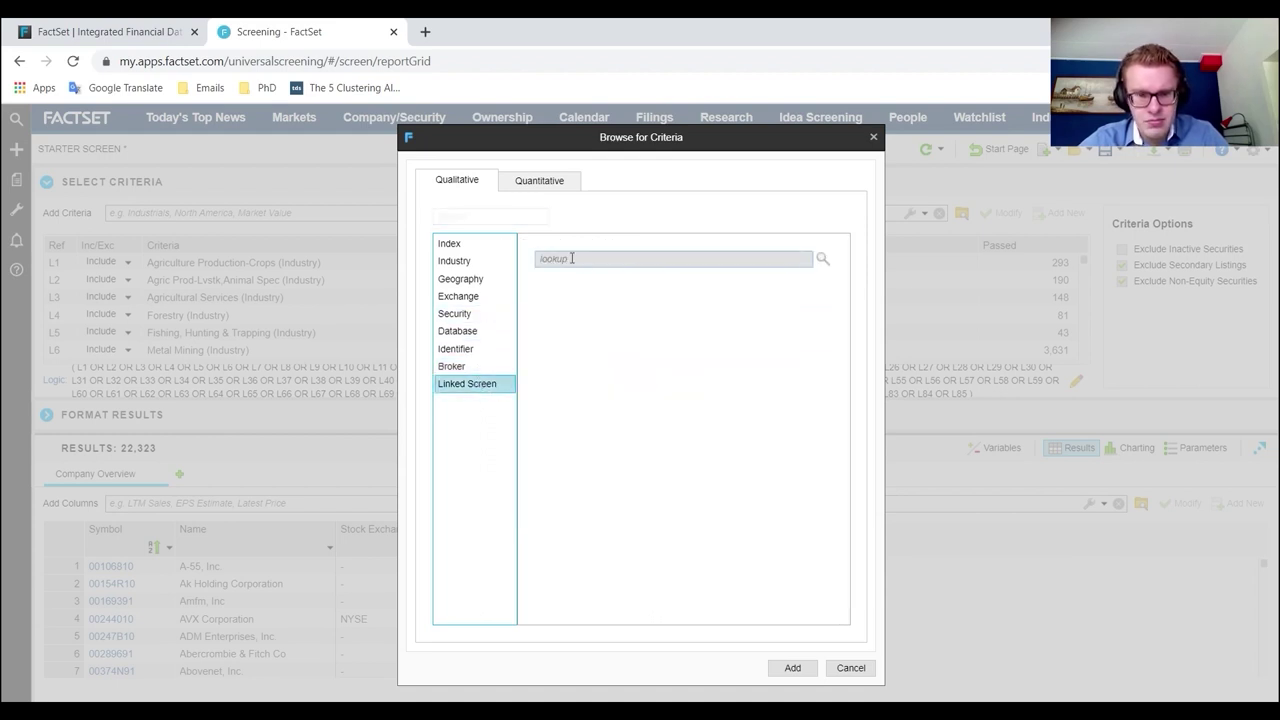
- Inspect the Price item among the quantitative criteria and close the criteria browser without adding it
click(558, 188)
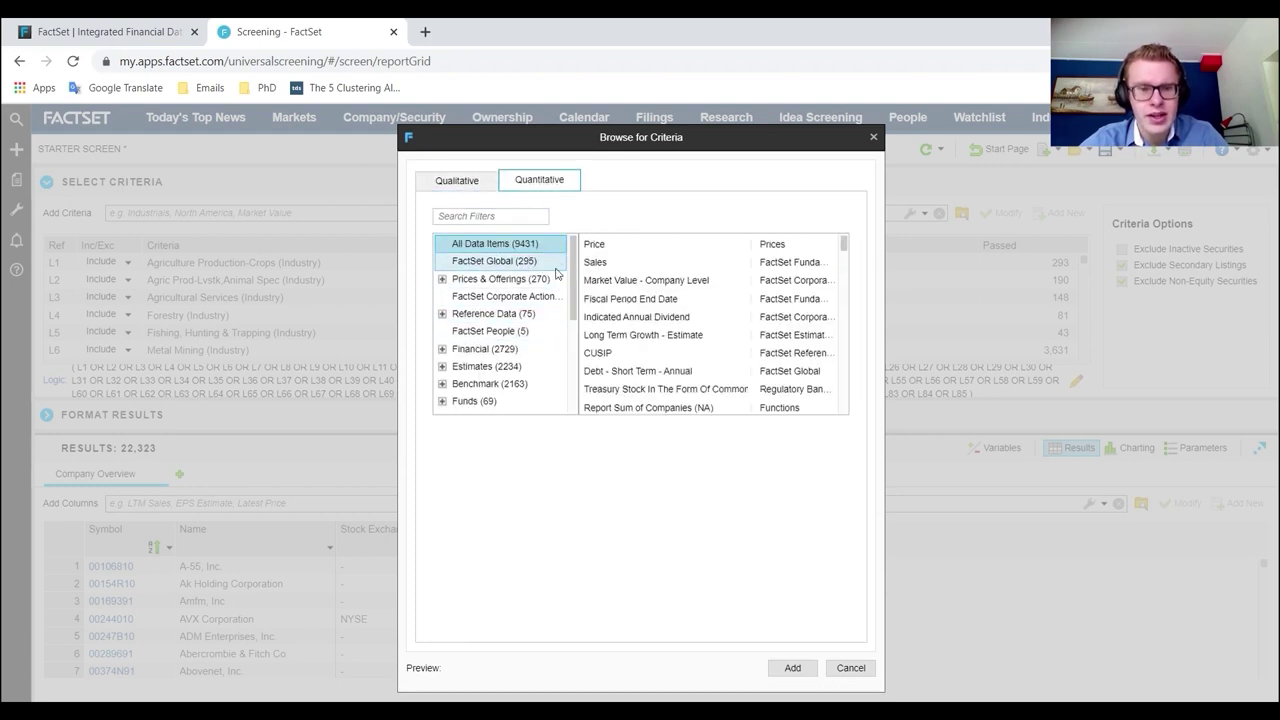
click(588, 245)
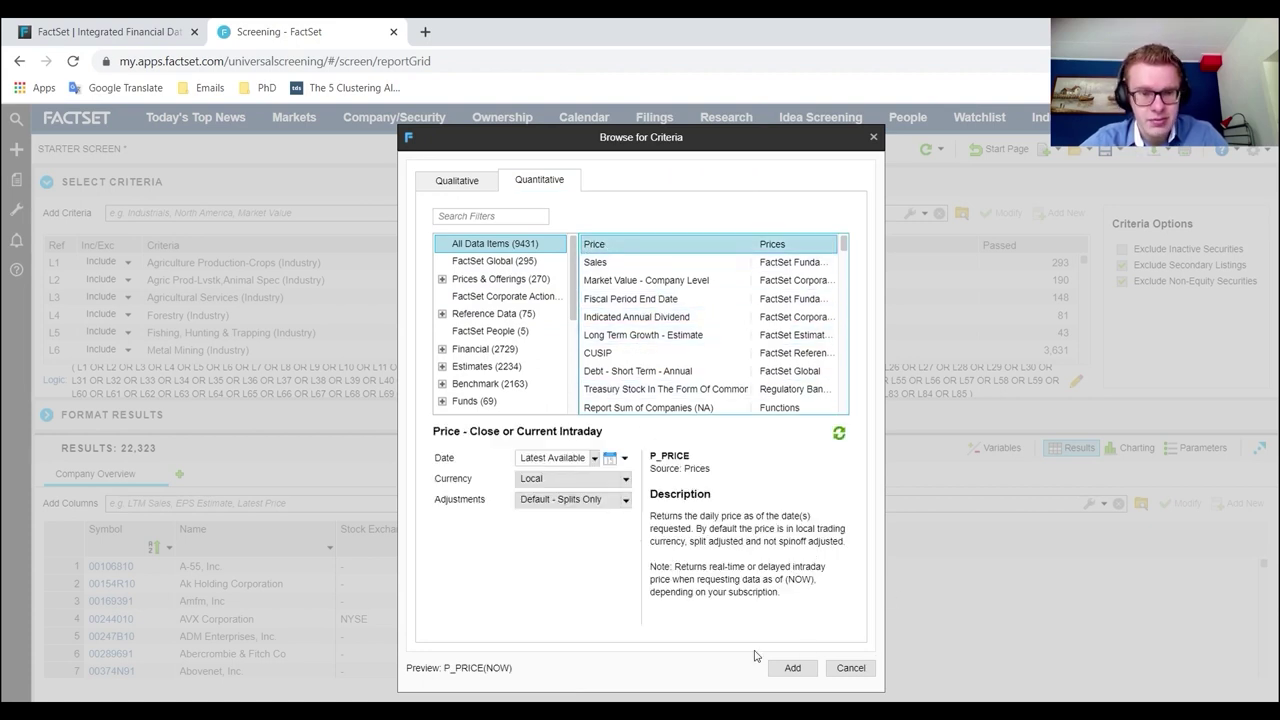
click(849, 667)
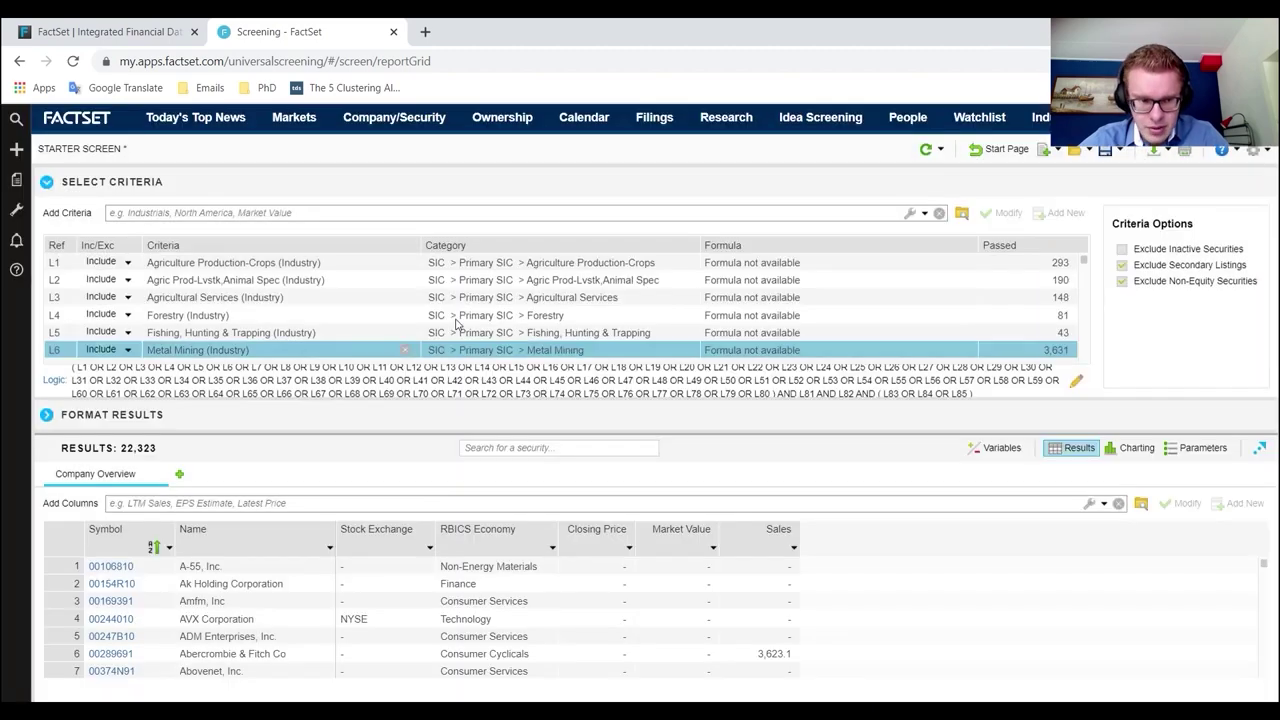
- Review the end of the criteria list and look through the companies in the results table
scroll(237, 265, down, 15)
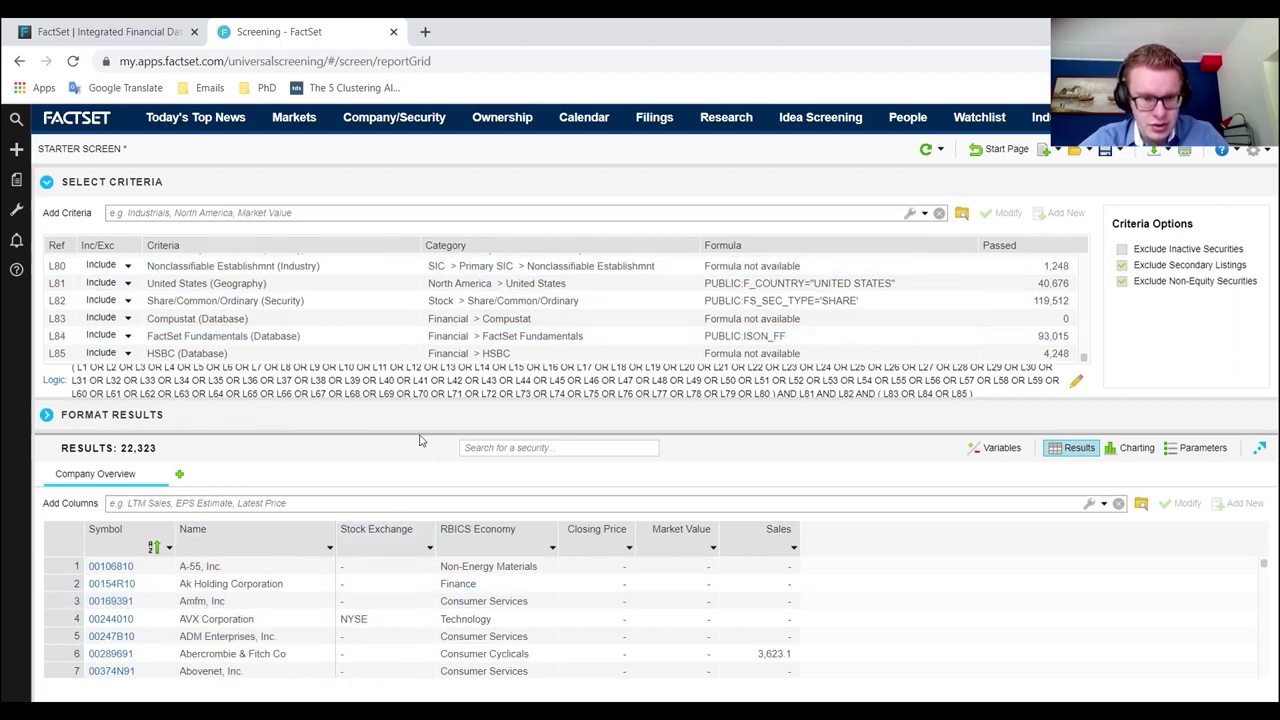
scroll(166, 583, down, 10)
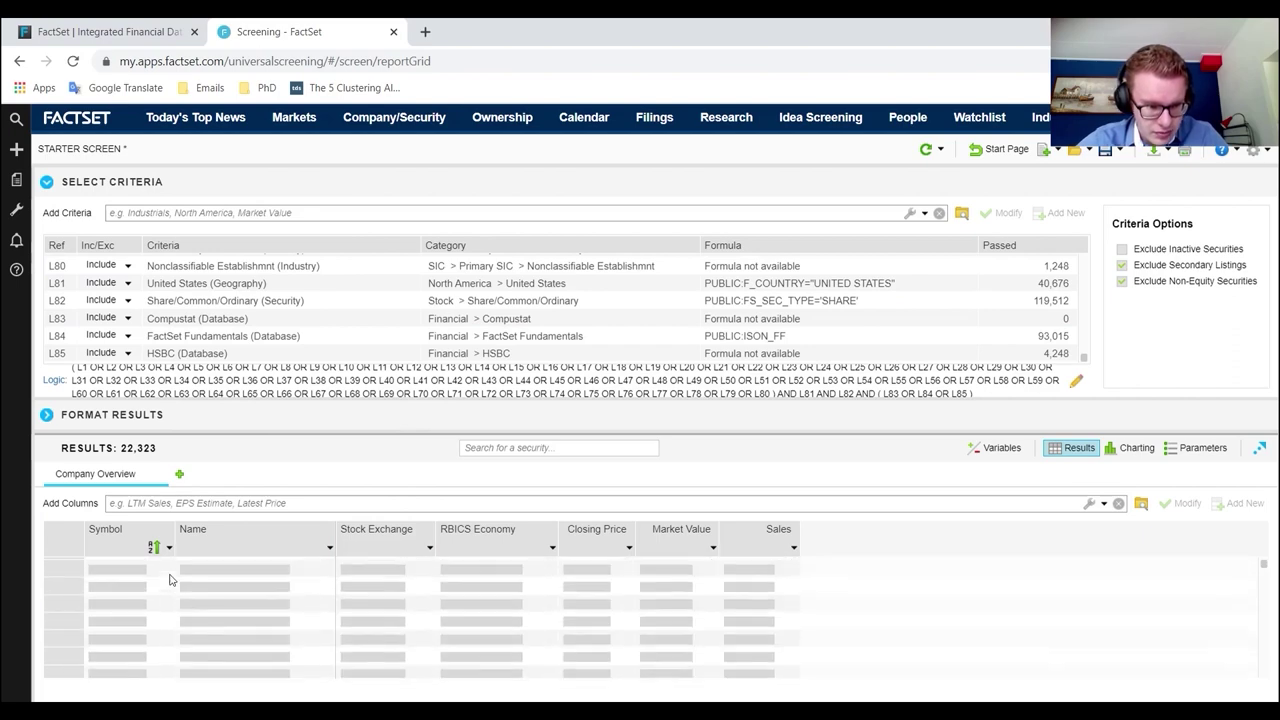
click(155, 535)
click(221, 607)
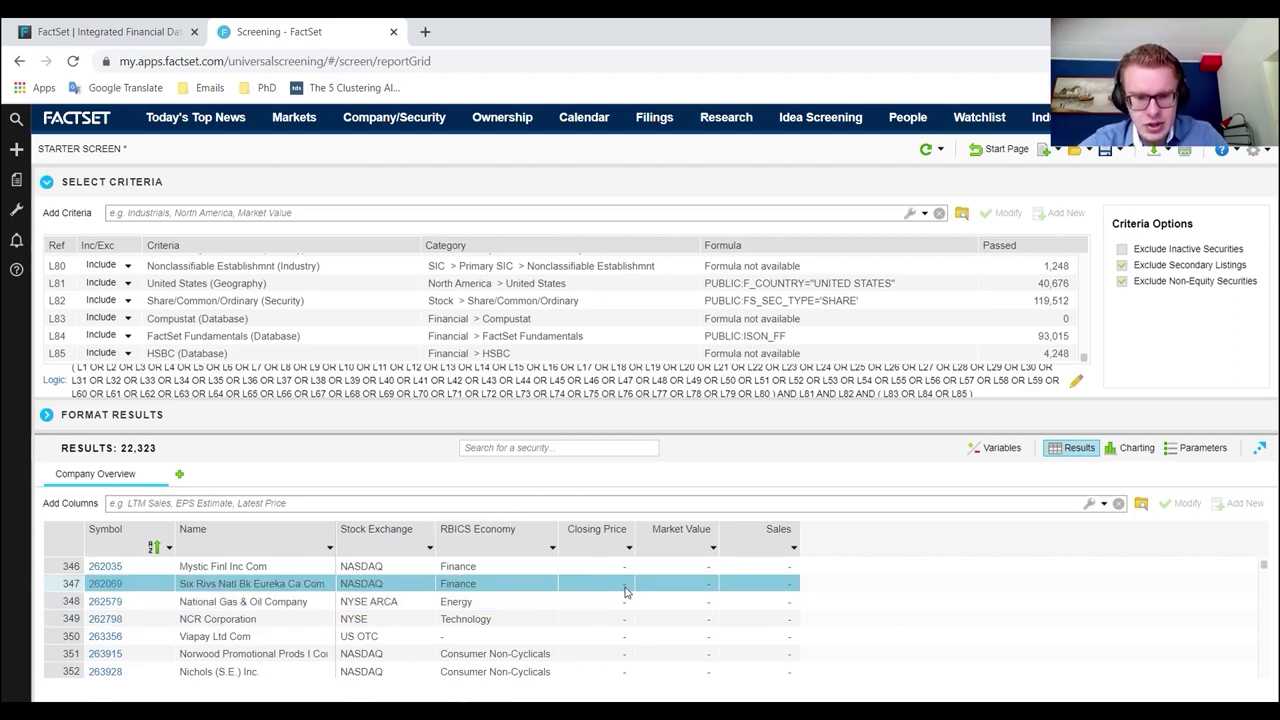
- Browse the column formulas and add CUSIP from FactSet Reference Data as a results column
click(1141, 505)
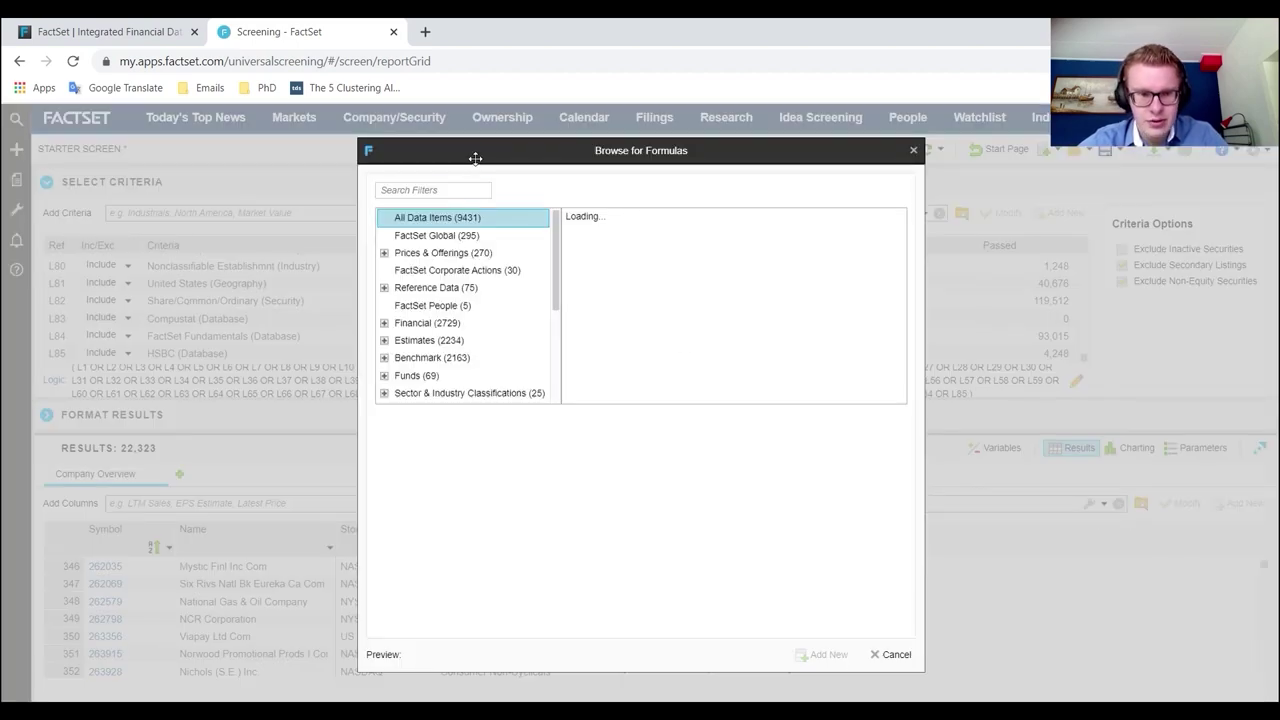
scroll(634, 290, down, 10)
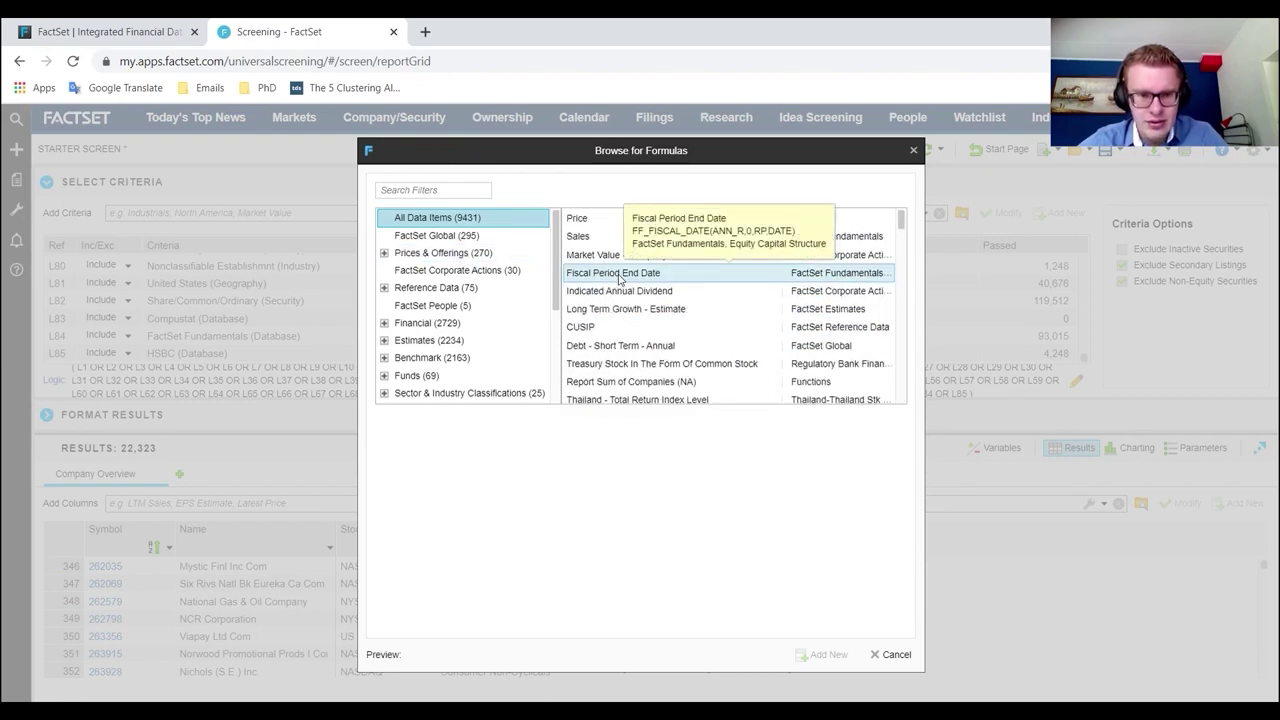
click(590, 327)
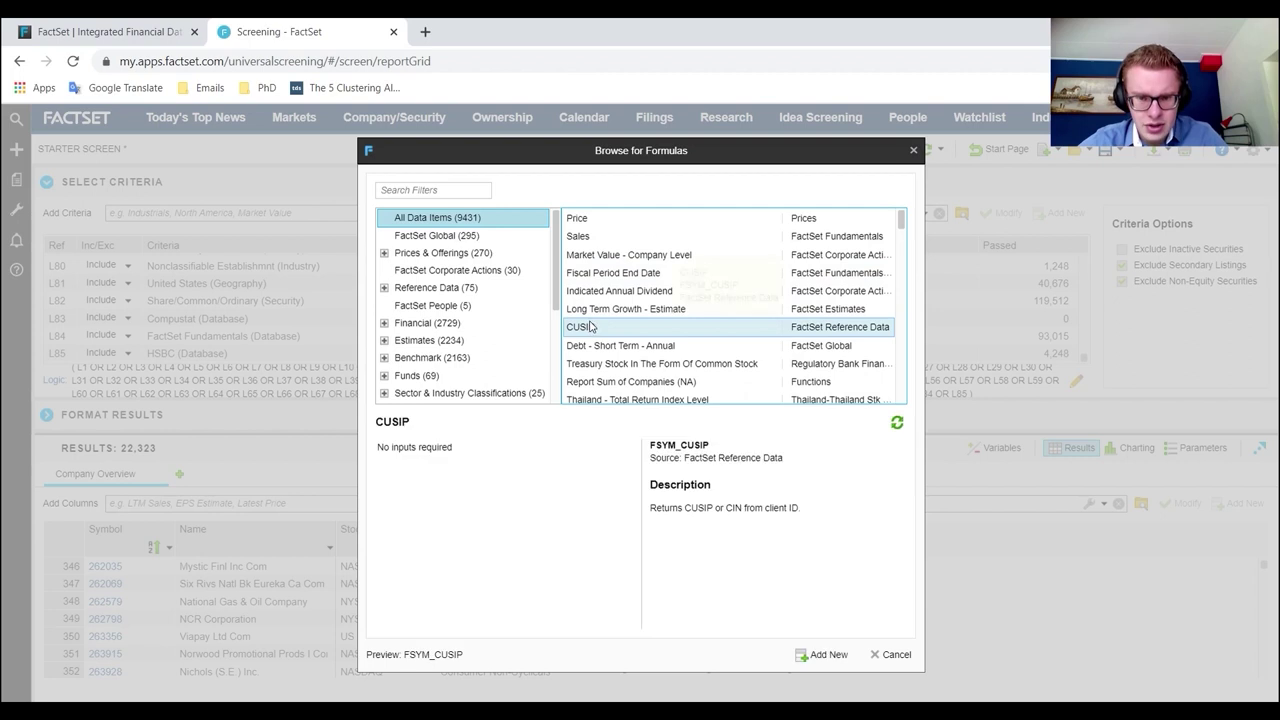
click(825, 659)
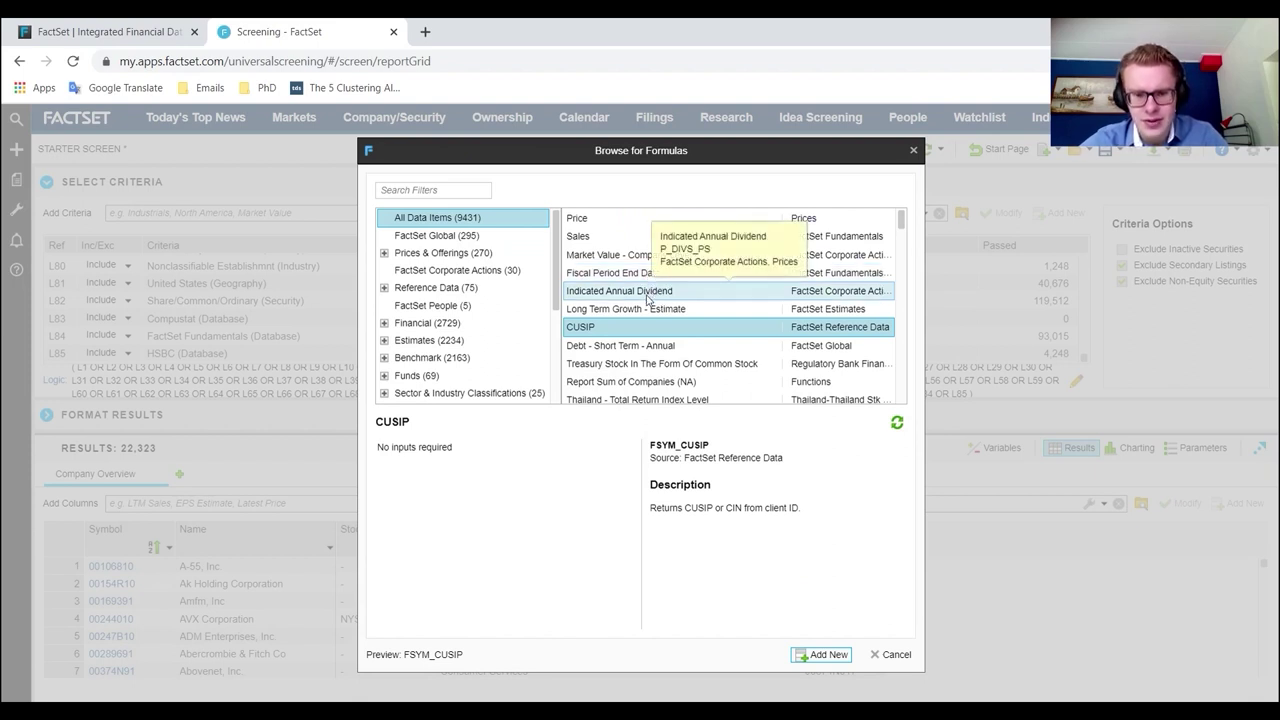
- Search the column formulas for iden and select Security Identifier from FactSet Reference Data
scroll(647, 298, down, 3)
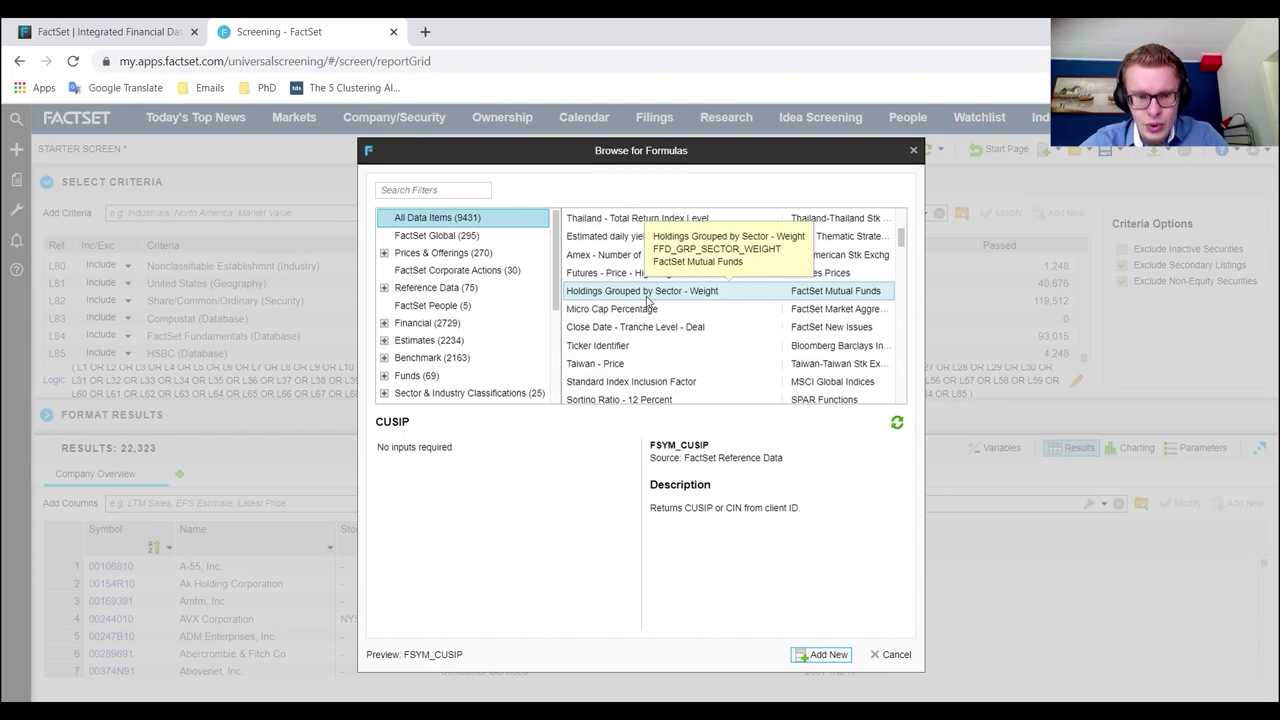
scroll(647, 298, down, 3)
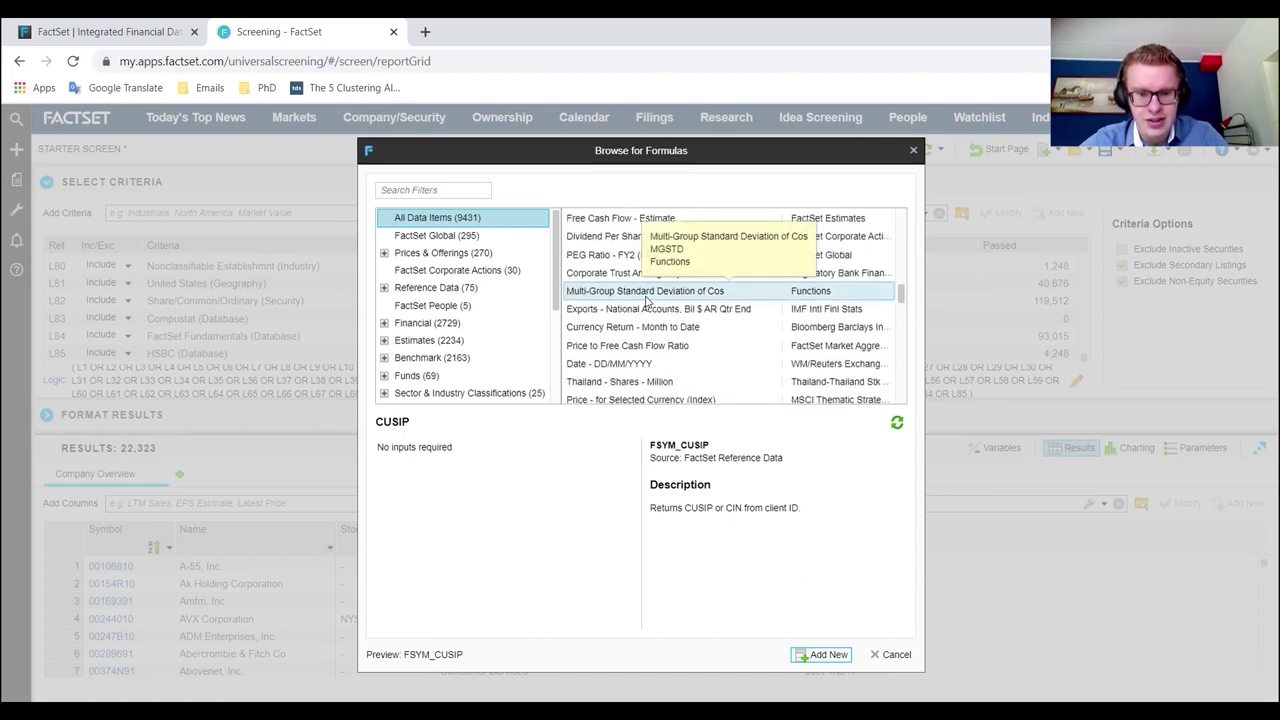
click(413, 190)
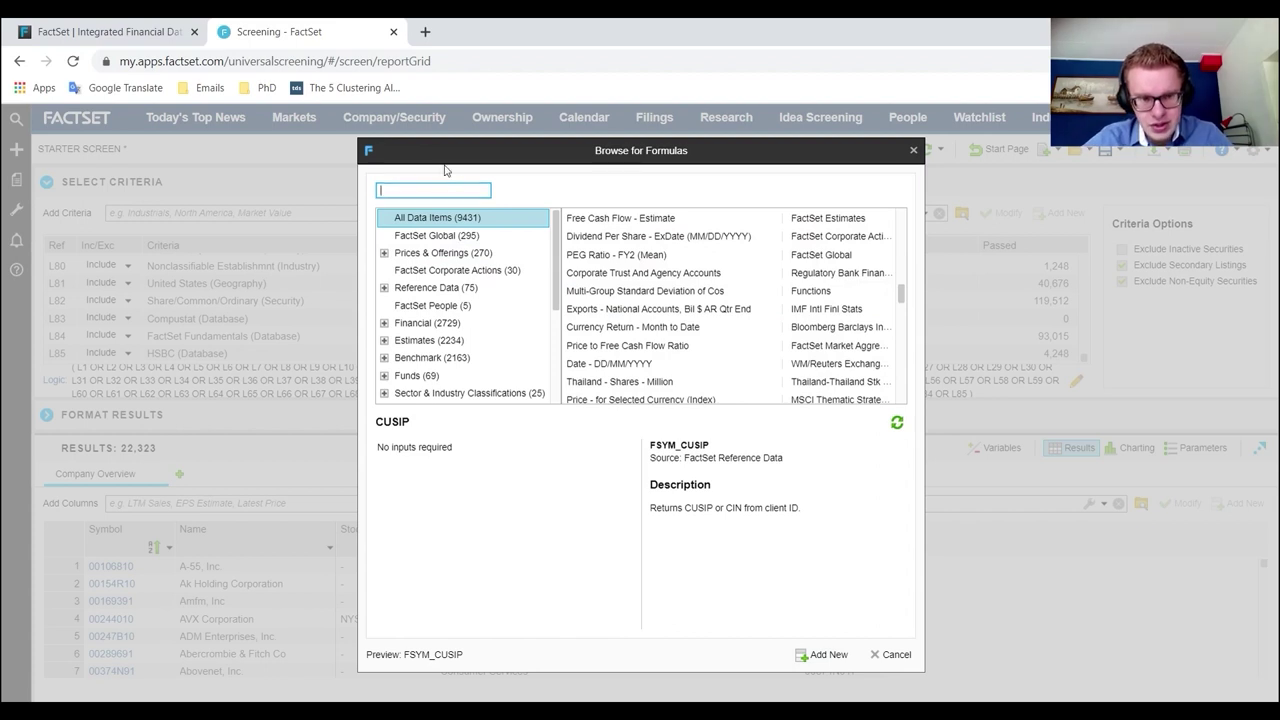
text(iden)
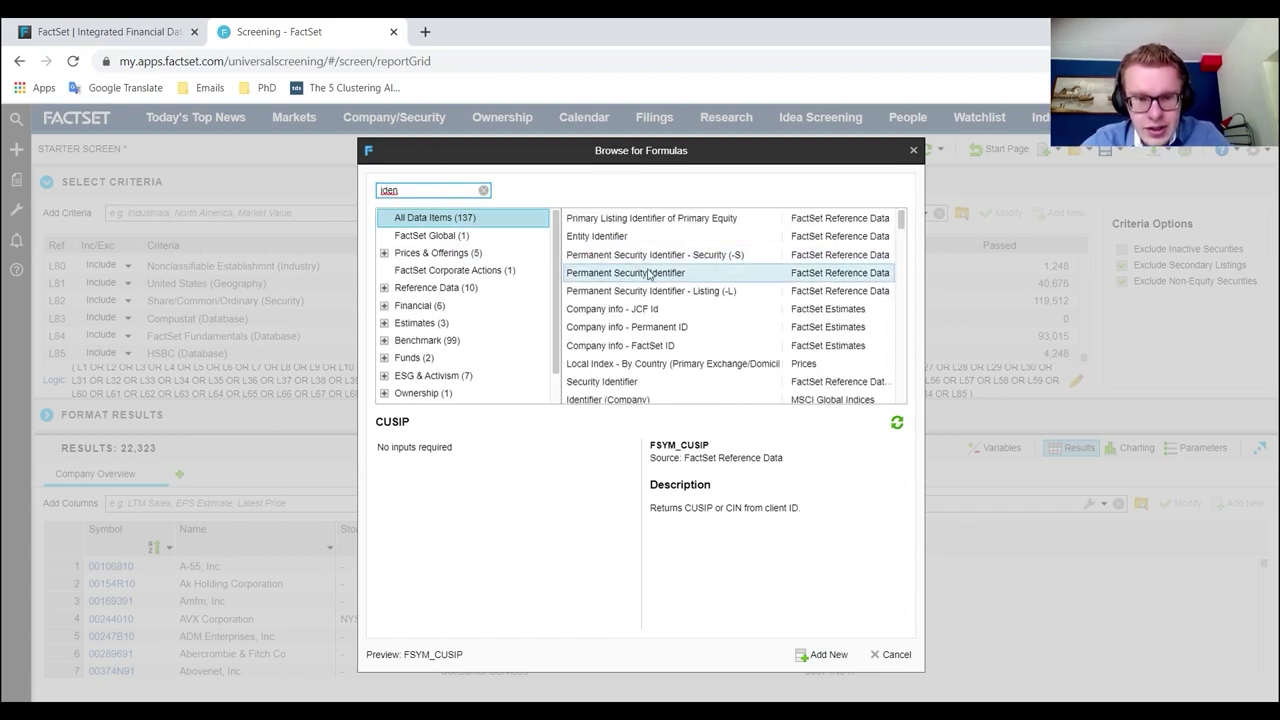
click(631, 237)
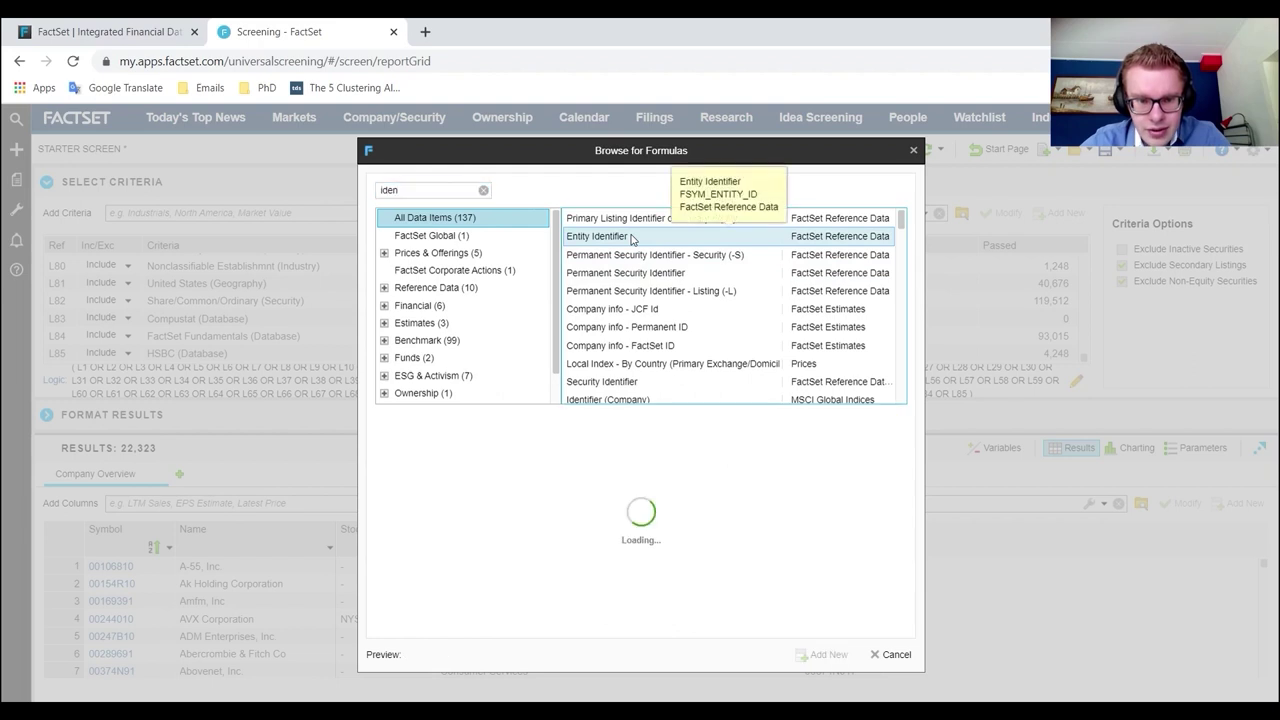
click(649, 383)
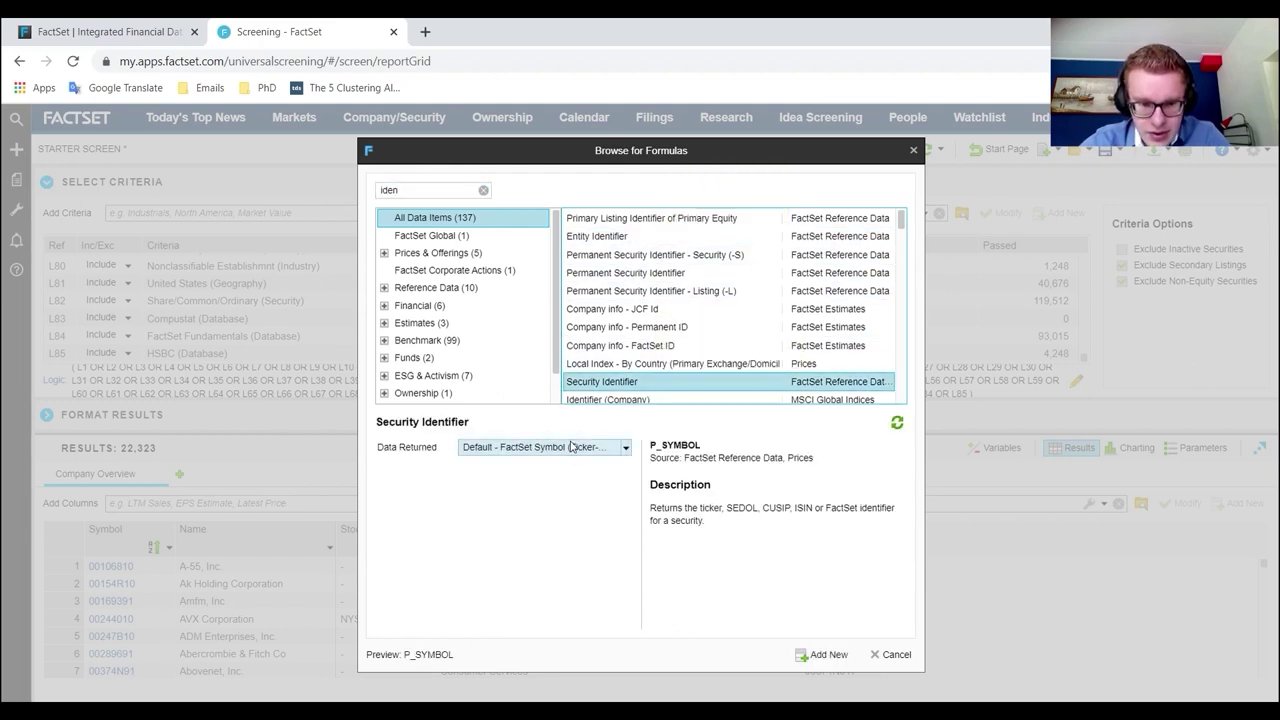
- Set the Security Identifier's returned data to ISIN and add it as a results column
click(572, 447)
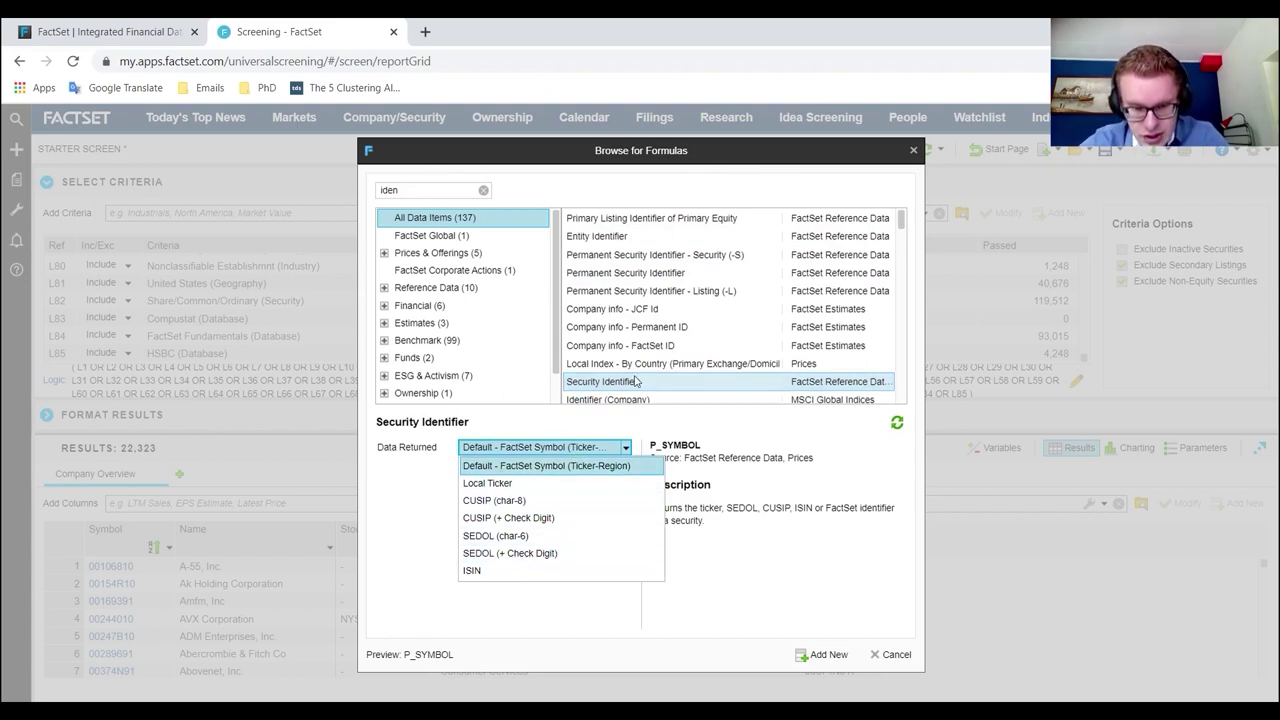
click(598, 410)
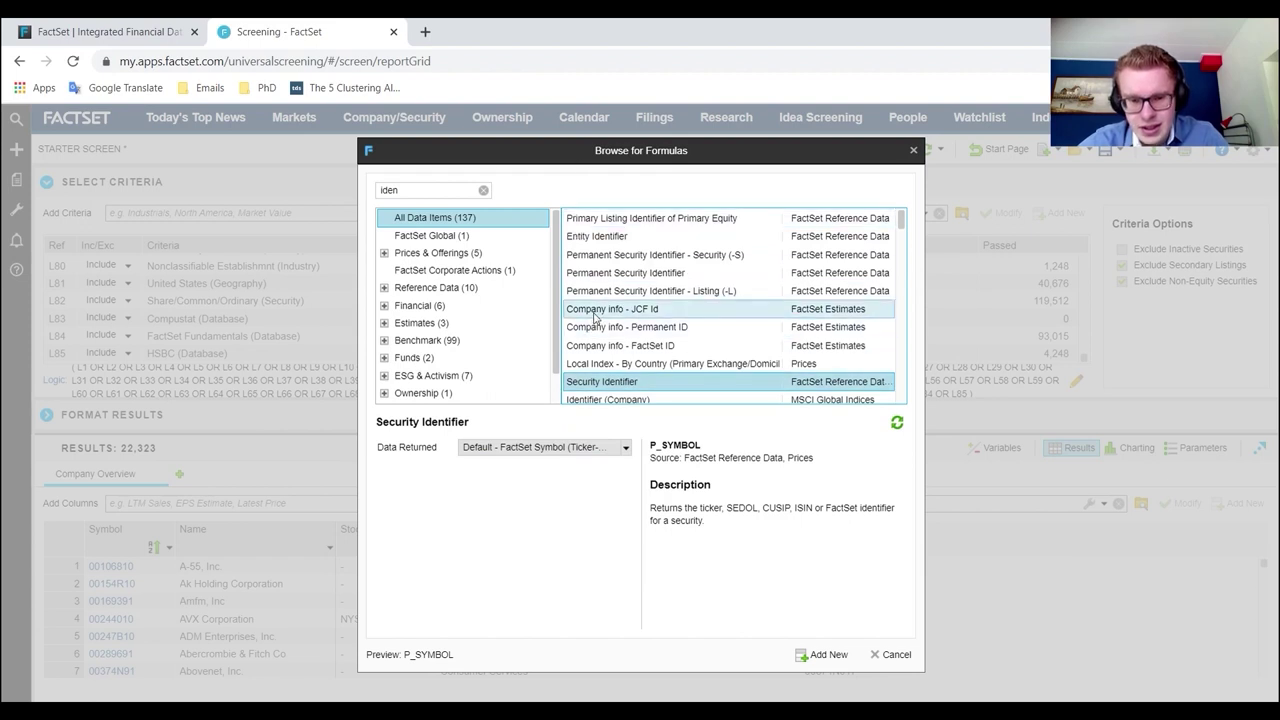
click(598, 449)
click(514, 571)
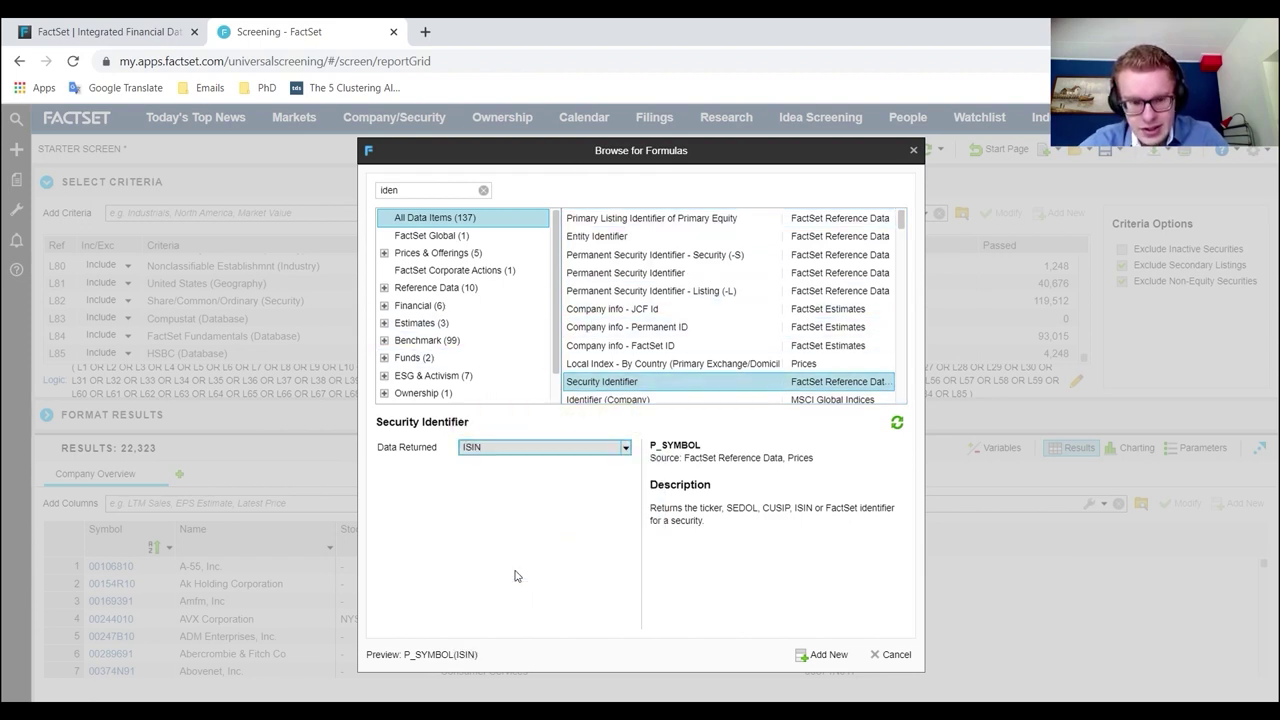
click(822, 656)
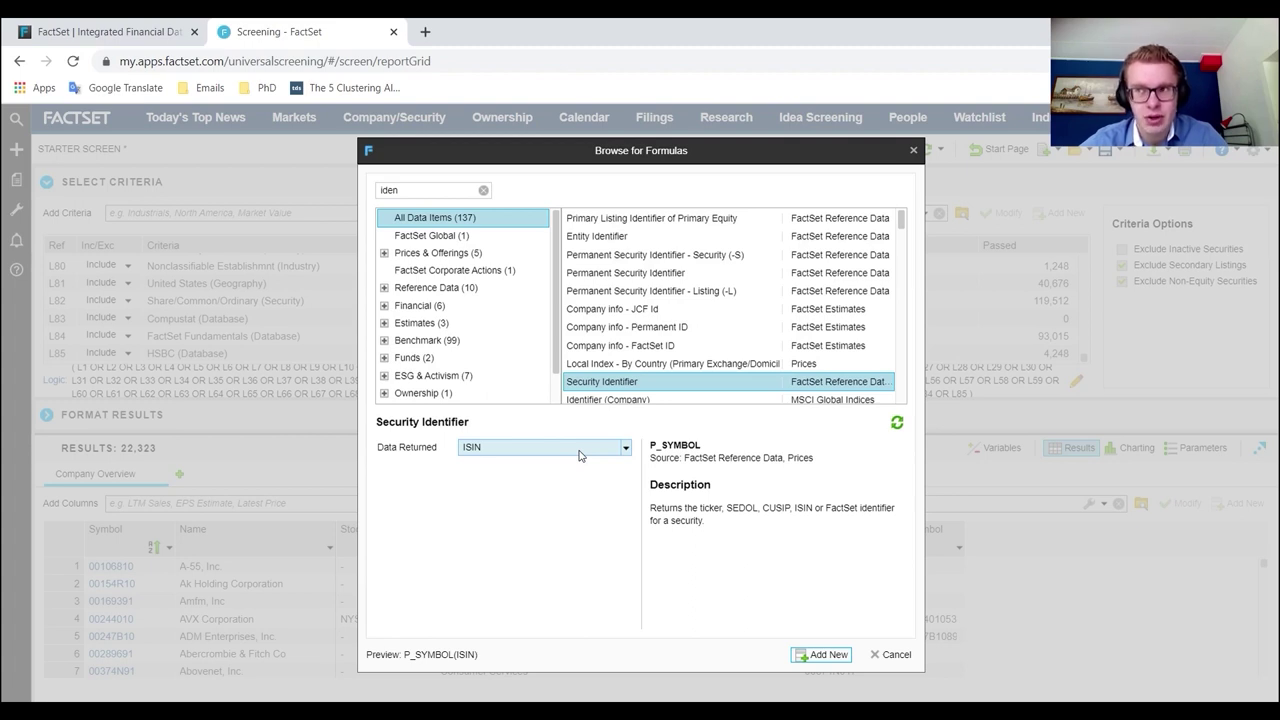
- Add Security Identifier columns for the default FactSet Symbol (Ticker-Region) and for SEDOL (char-6), and close the formula browser
click(578, 450)
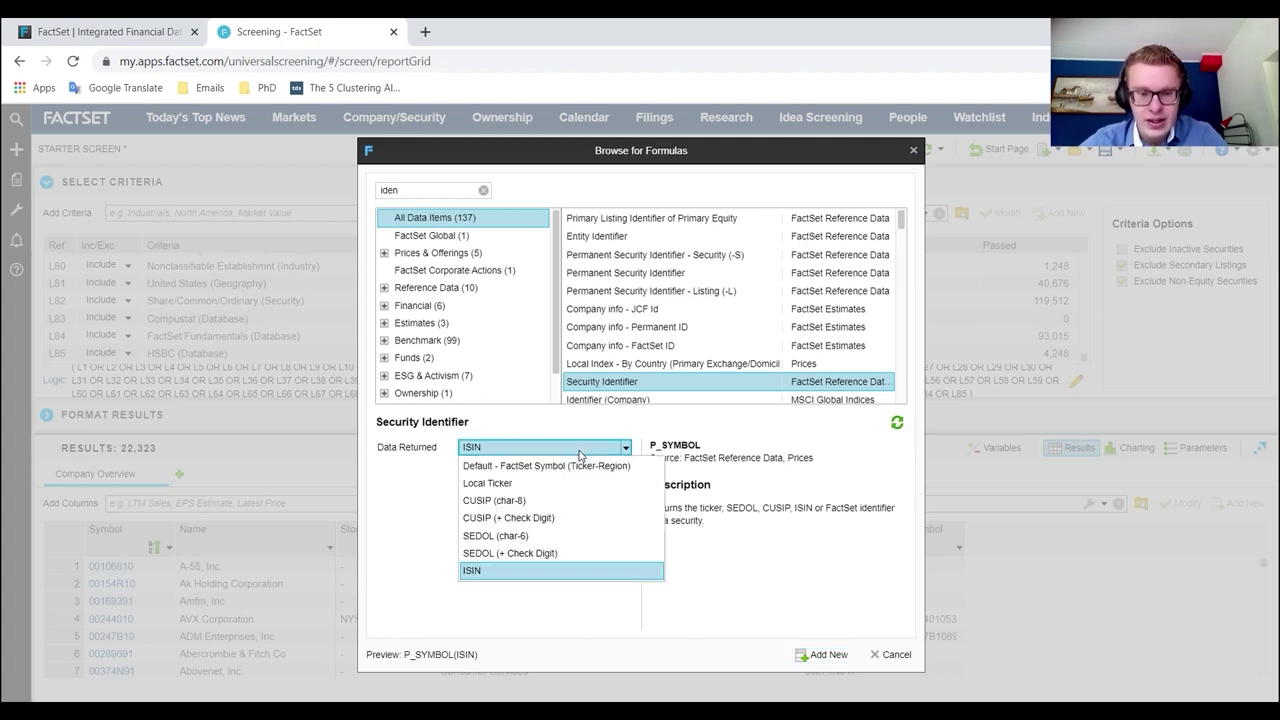
click(540, 467)
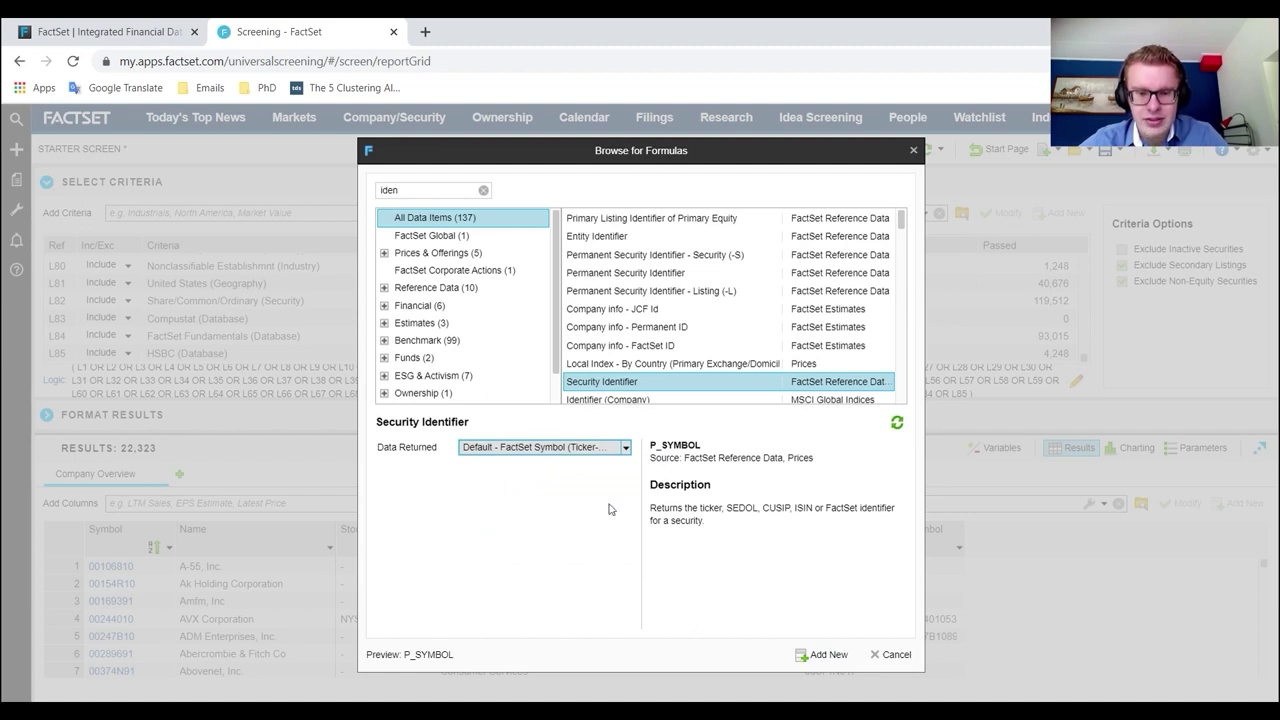
click(572, 448)
click(567, 483)
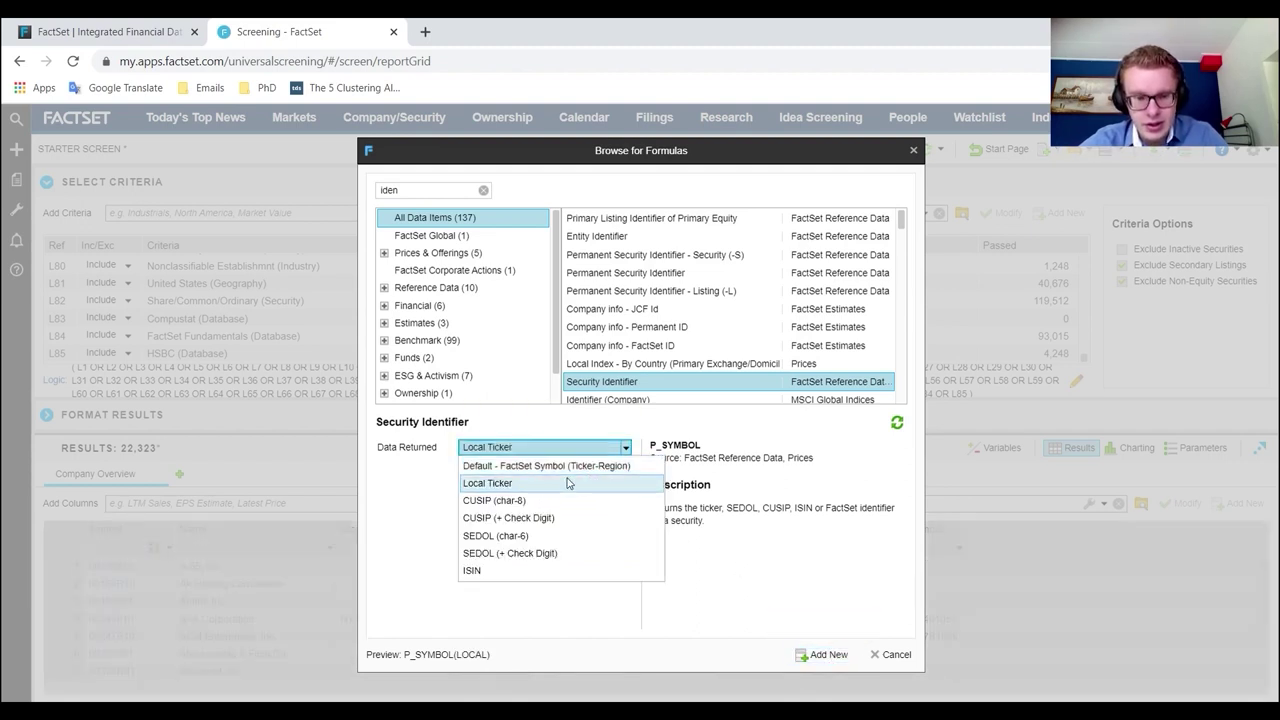
click(545, 450)
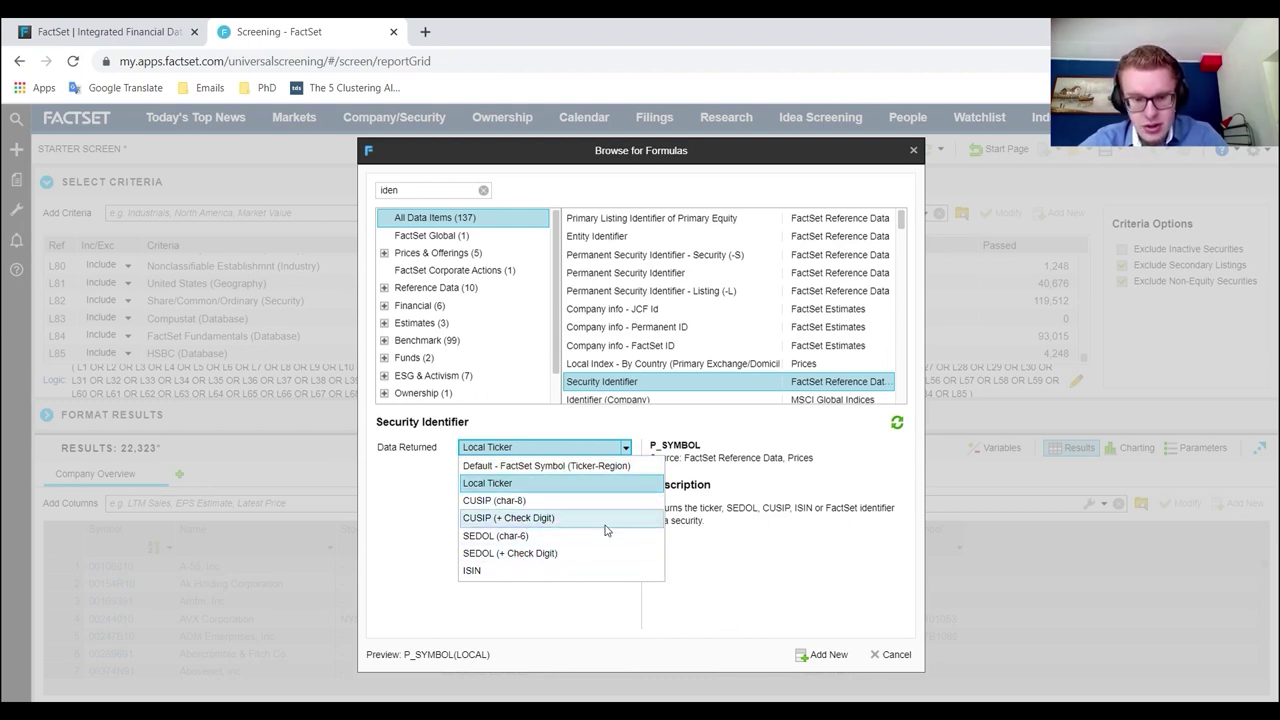
click(566, 537)
click(829, 656)
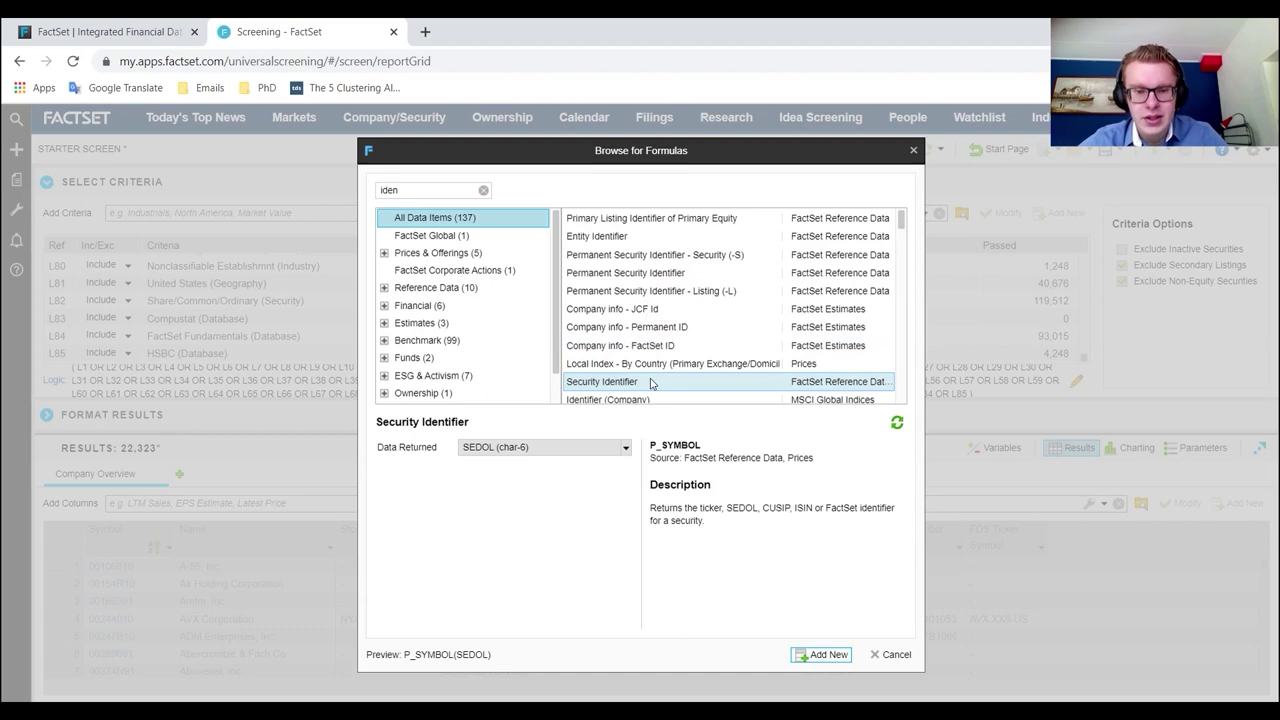
scroll(651, 375, down, 2)
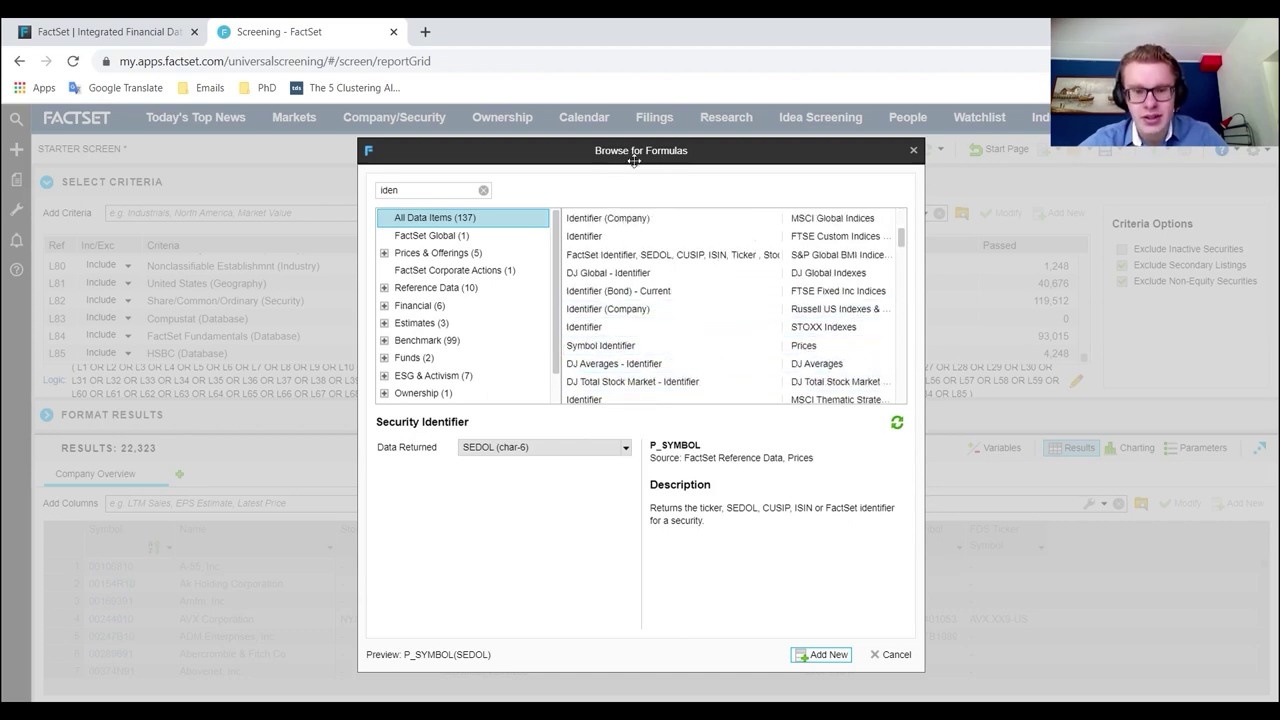
drag(643, 152, 553, 160)
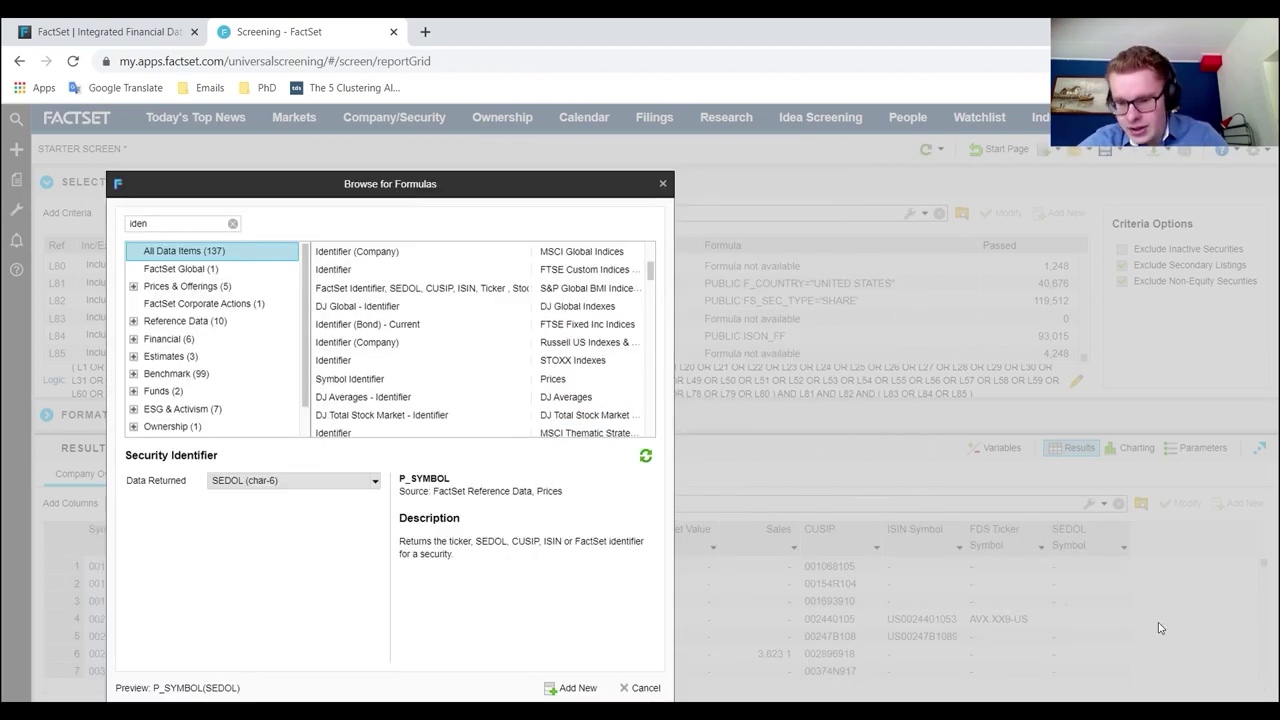
click(662, 183)
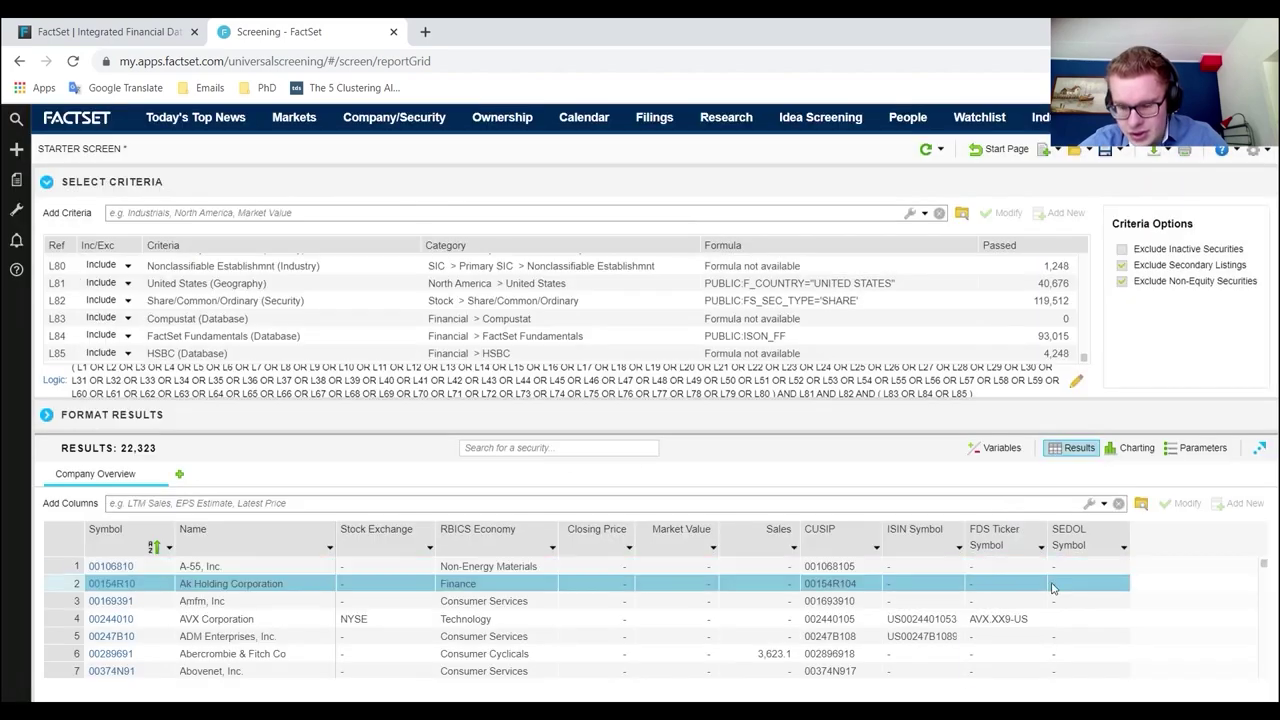
- Examine the CUSIP, ISIN, FDS ticker and SEDOL columns across the result rows
scroll(1010, 600, down, 8)
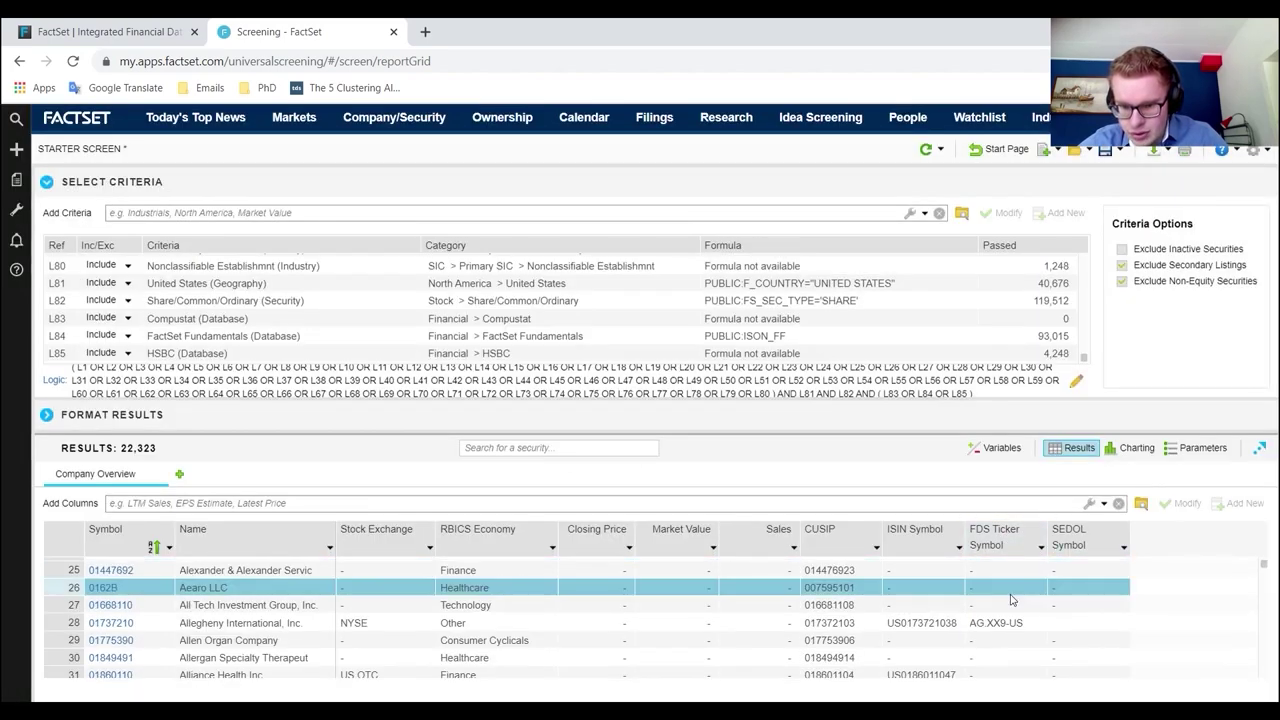
scroll(1000, 604, up, 8)
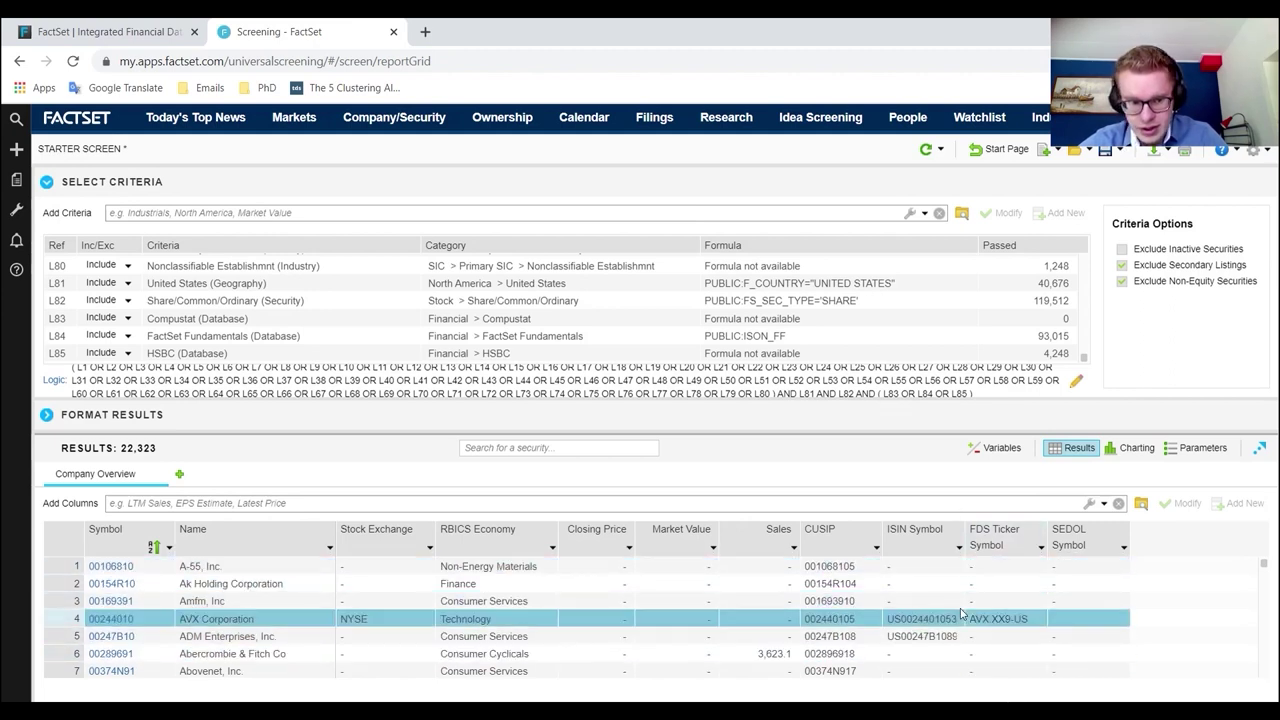
click(120, 537)
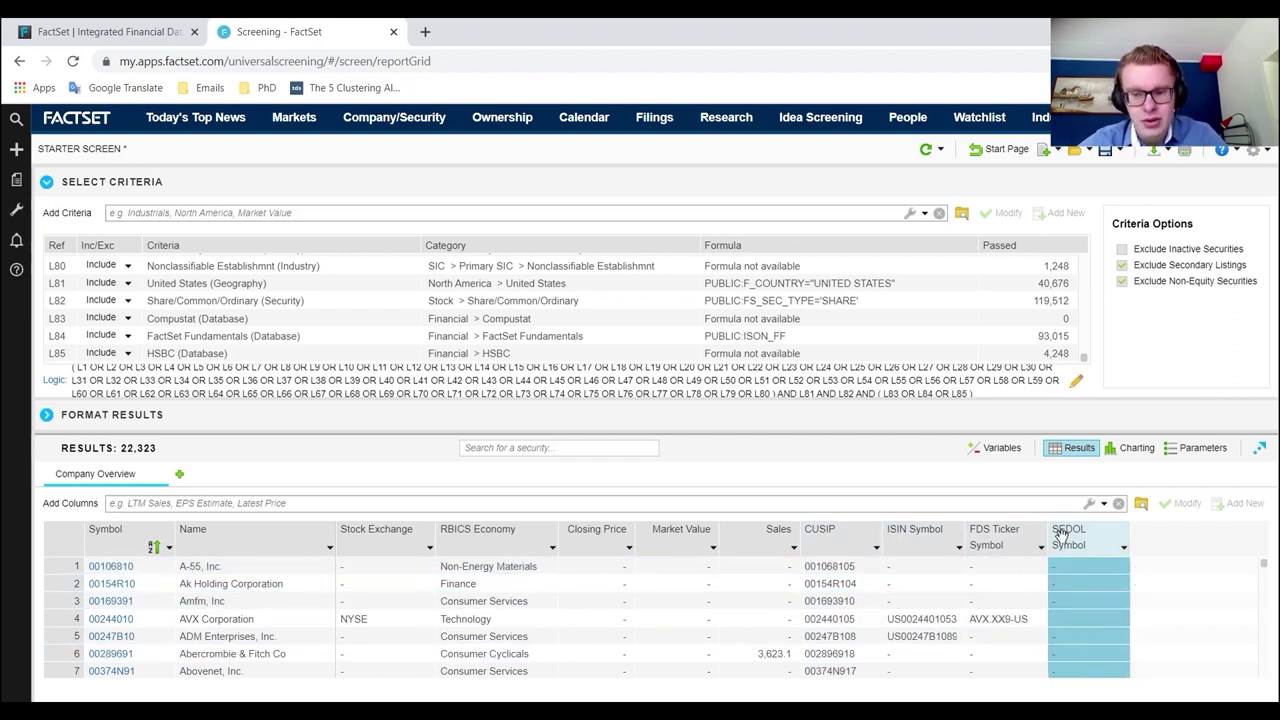
- Open the column formula browser and look through the Estimates, Financial and Reference Data items
click(1054, 450)
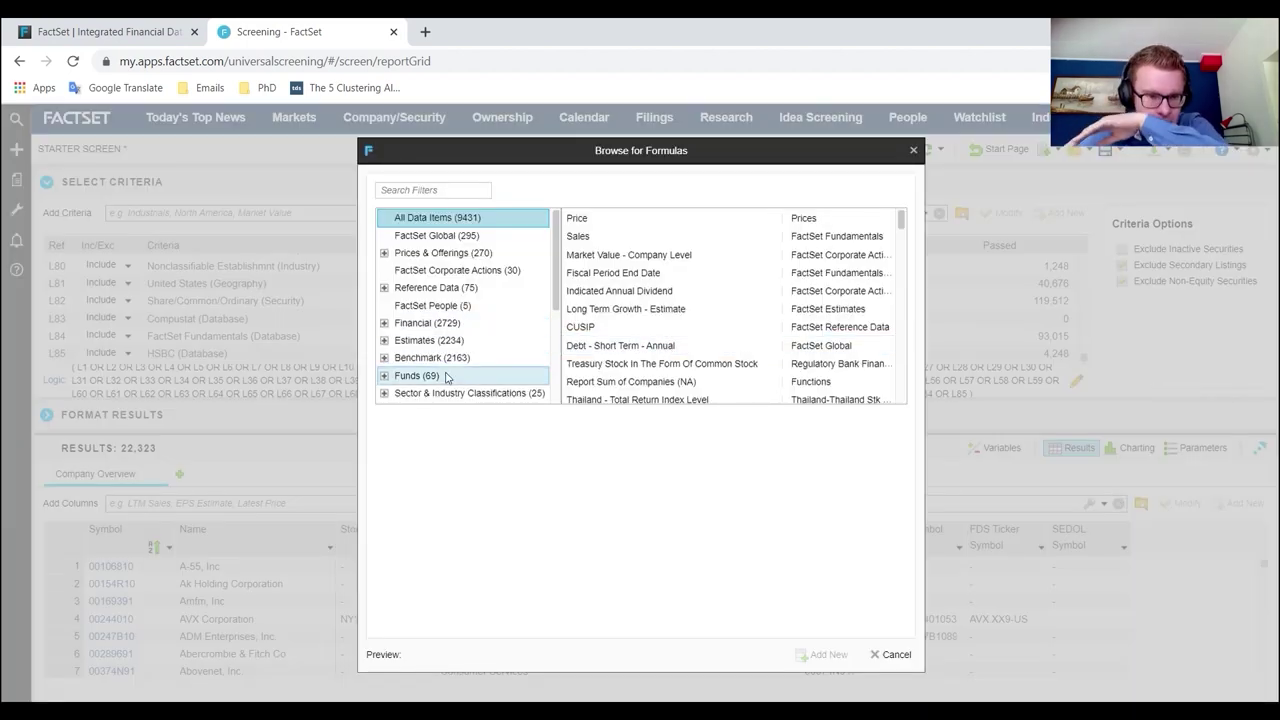
click(470, 341)
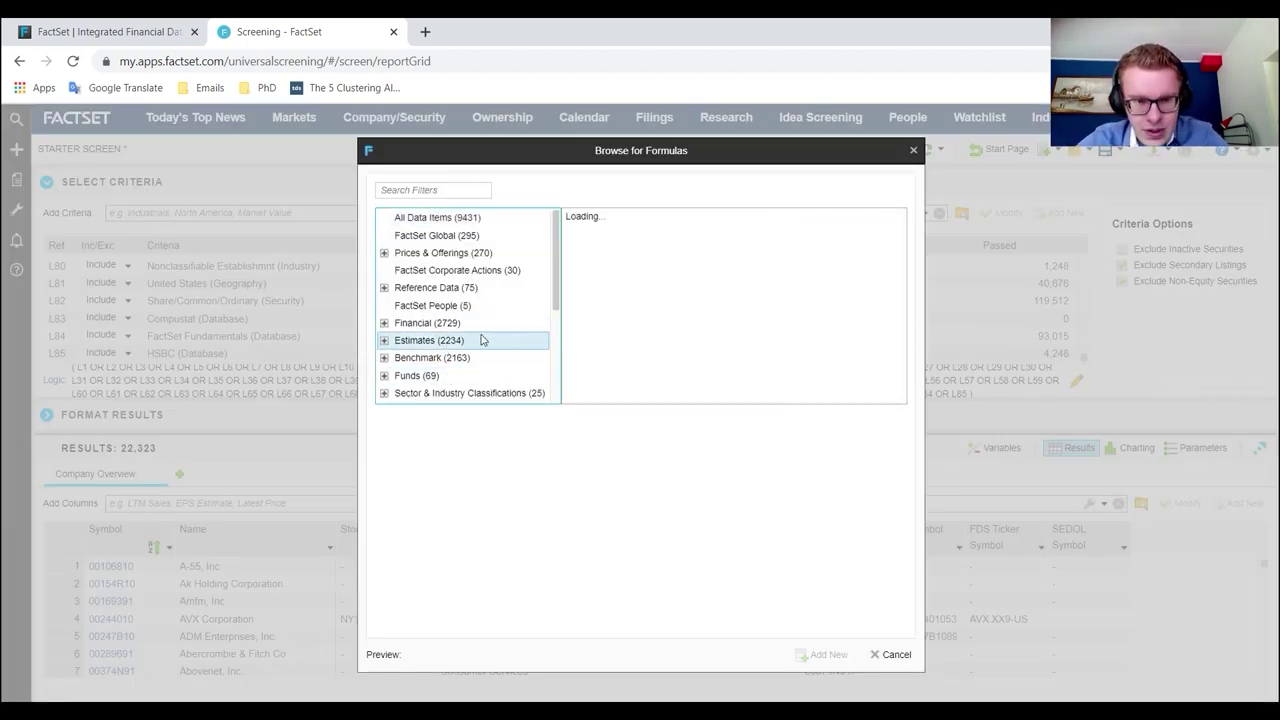
click(418, 326)
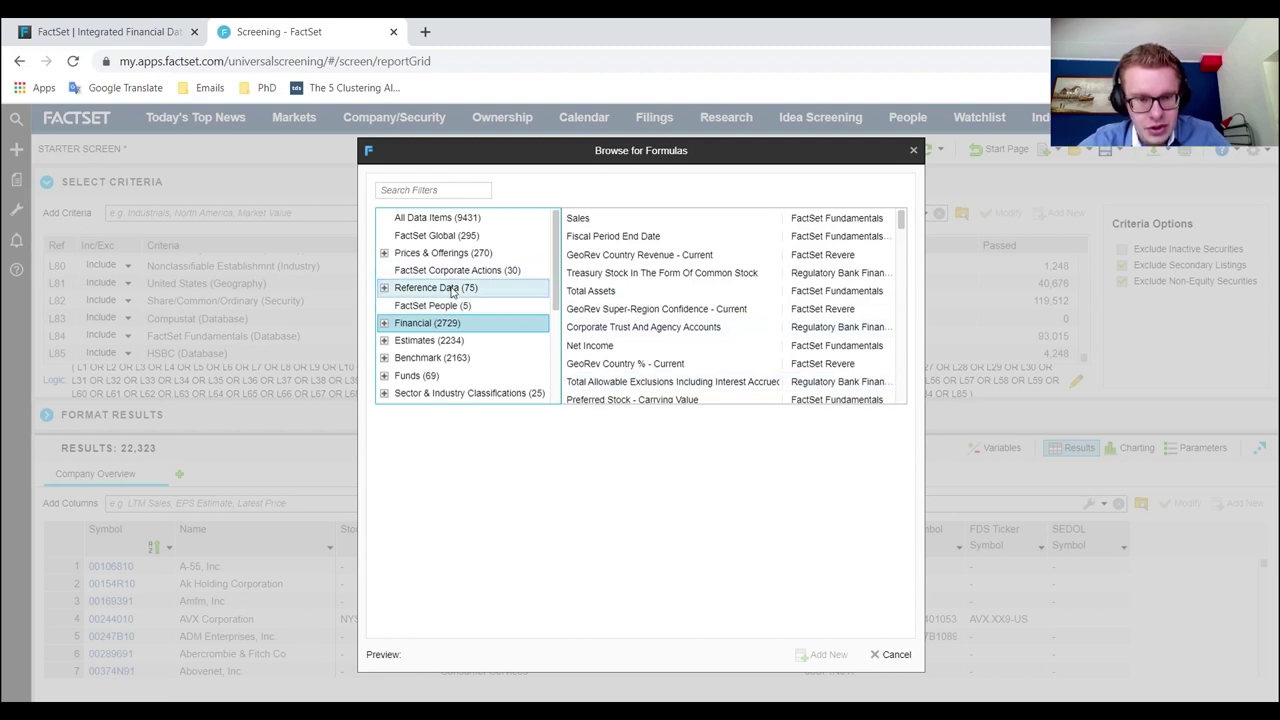
click(452, 290)
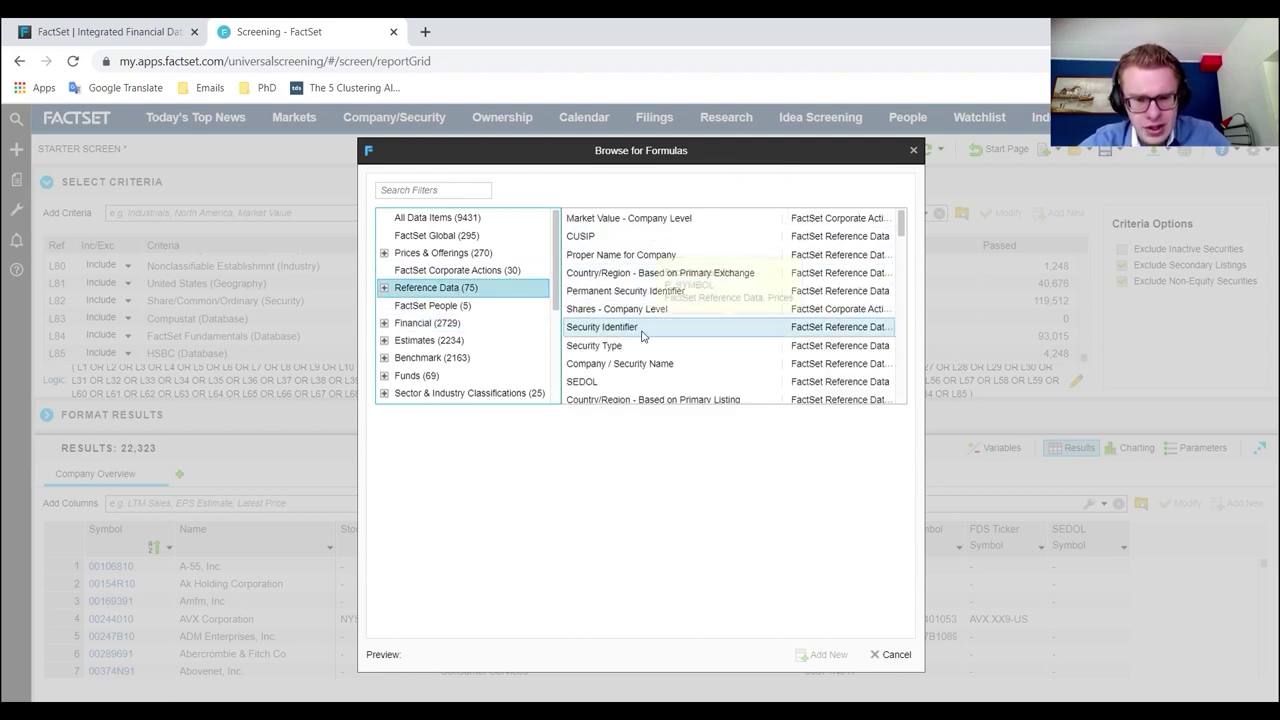
scroll(643, 336, down, 3)
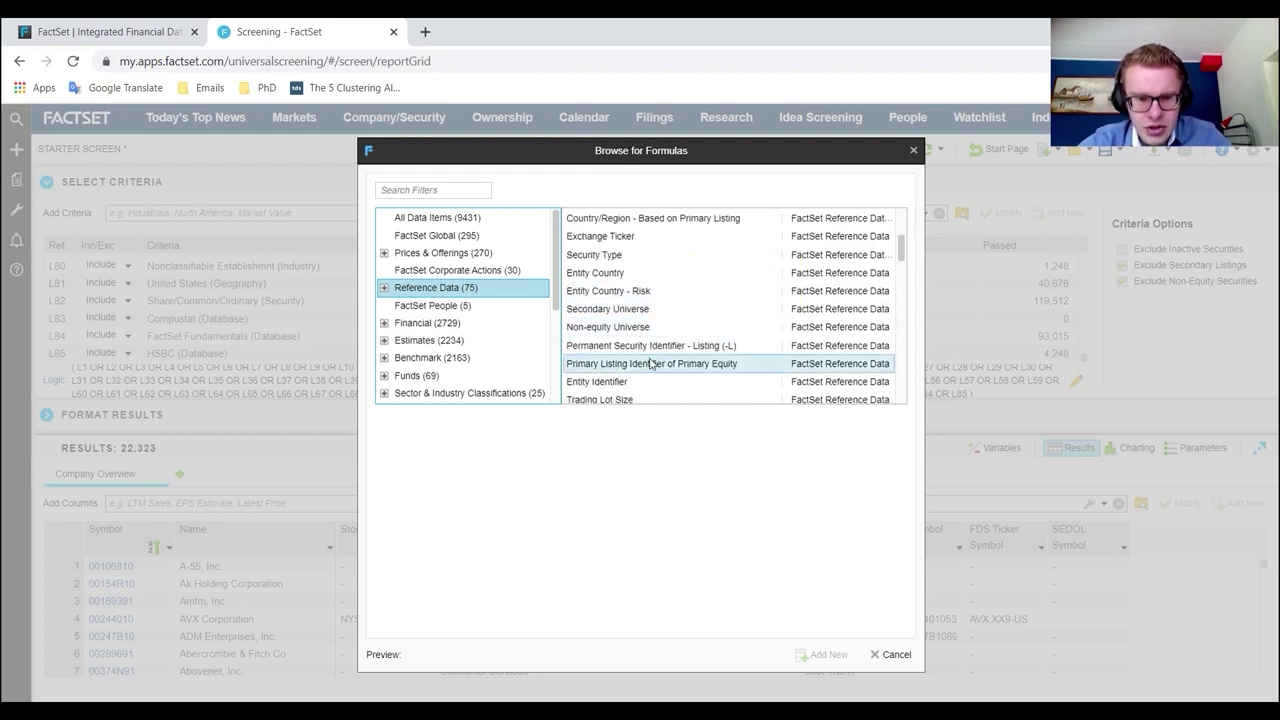
scroll(651, 363, down, 3)
- Search the formulas for count and add Country/Region - Based on Primary Exchange as a column returning Default - Name
click(447, 190)
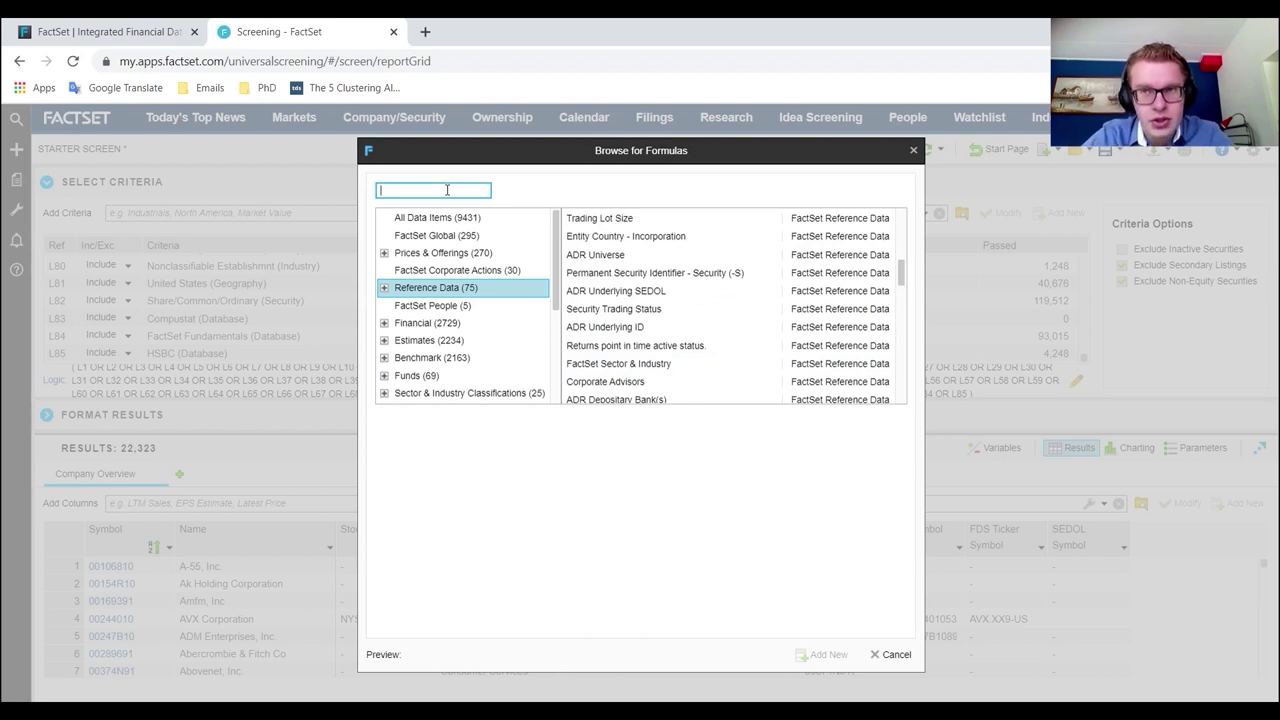
text(county)
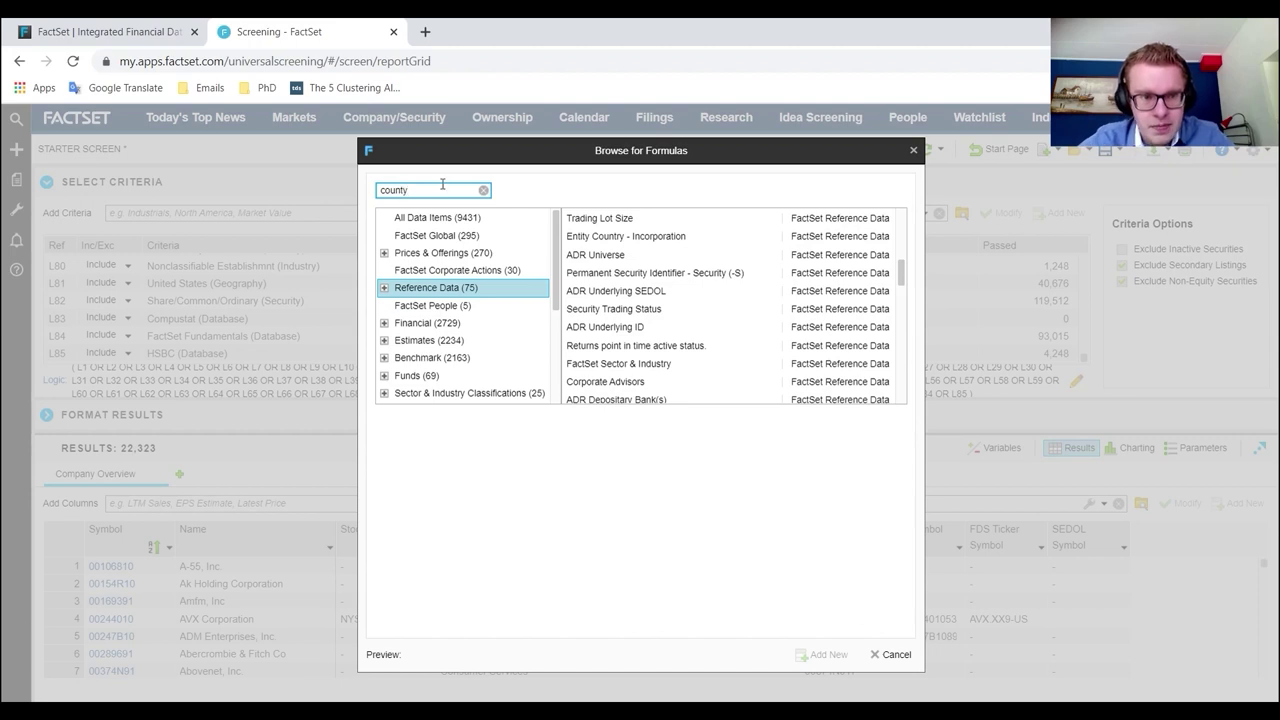
key(BackSpace)
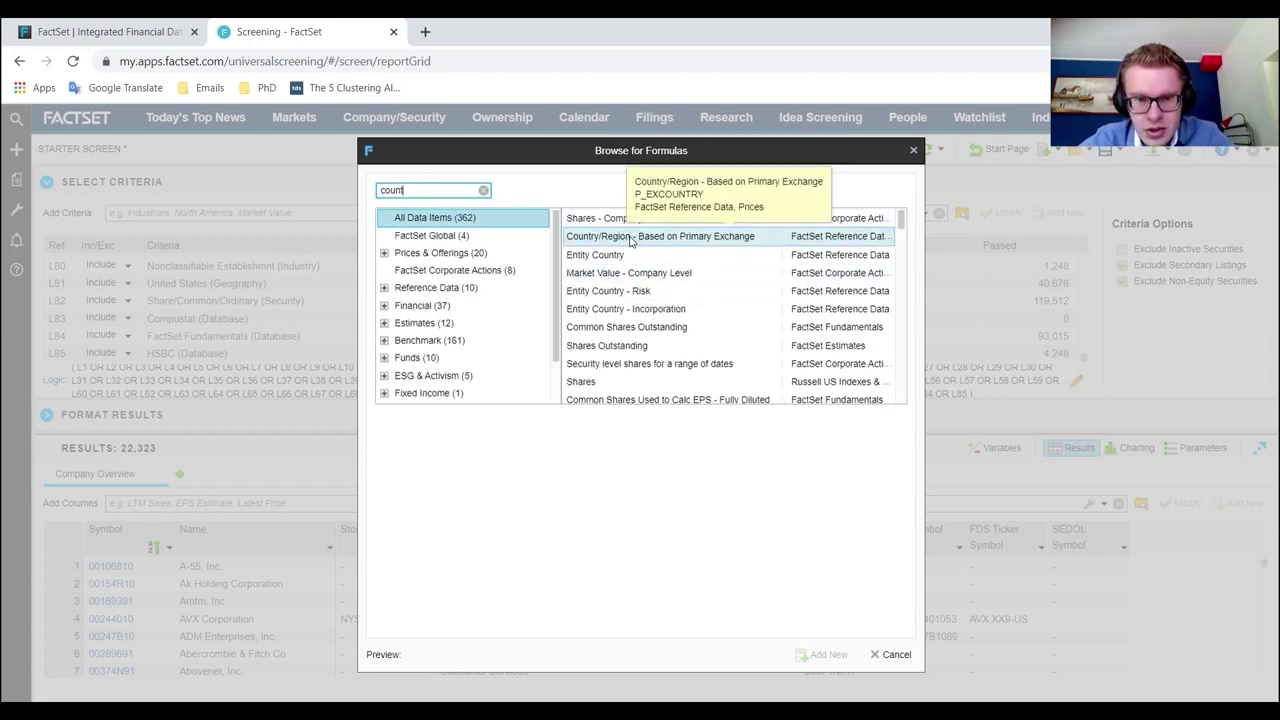
click(631, 240)
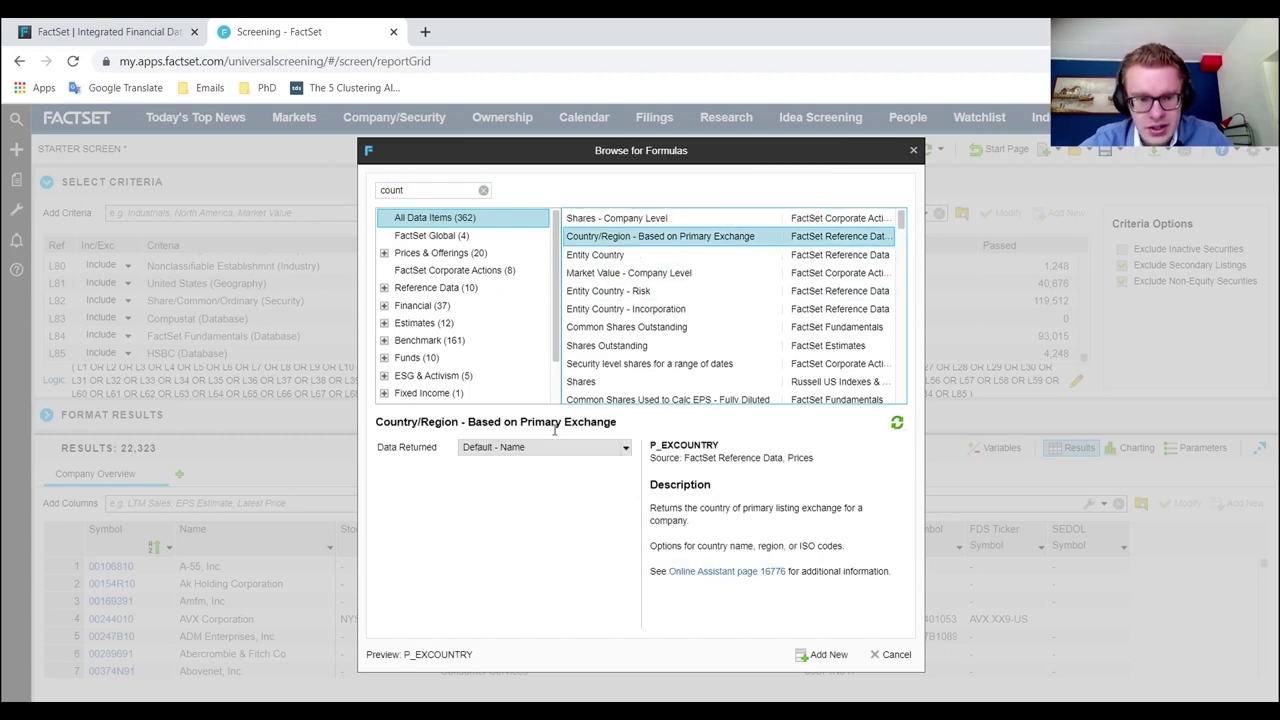
click(549, 445)
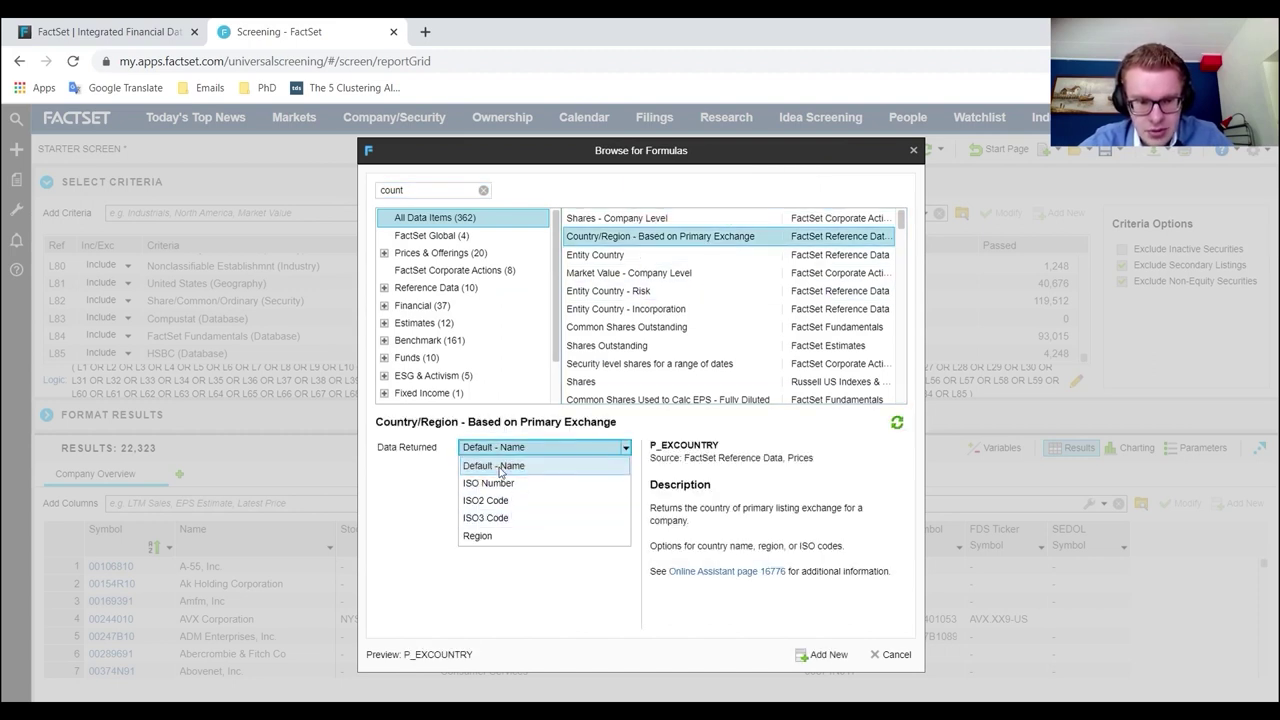
click(510, 466)
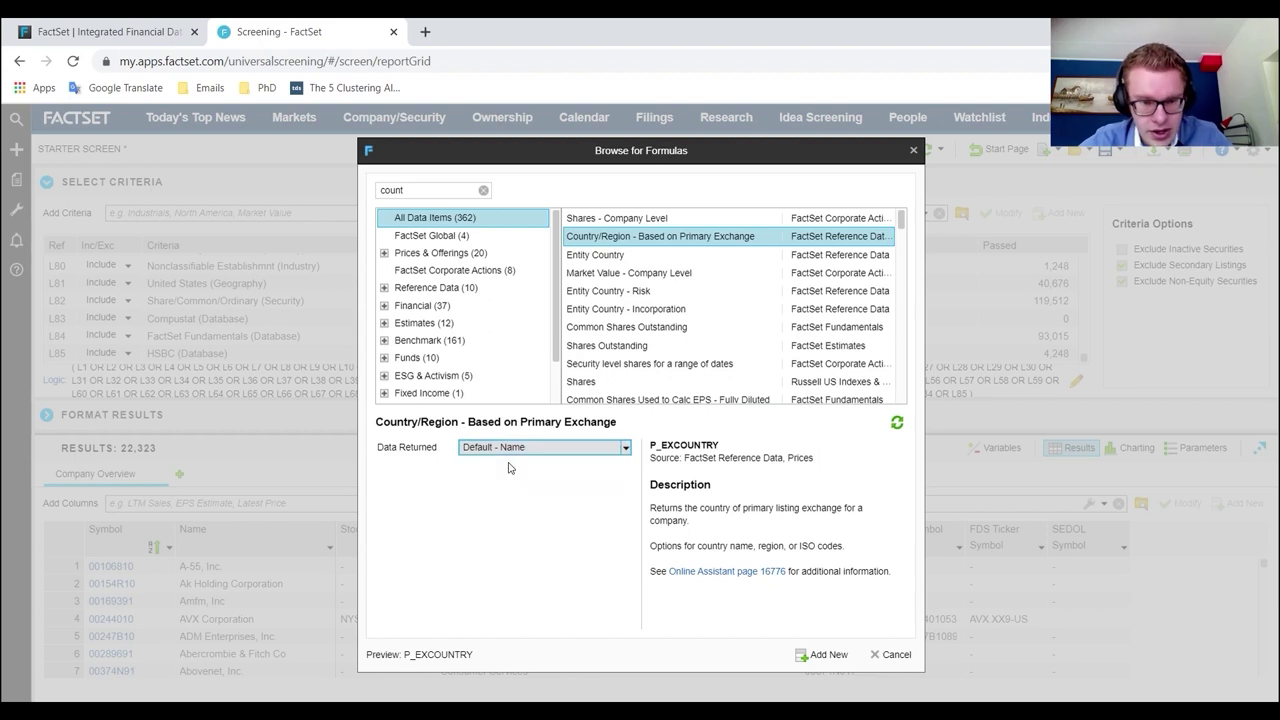
click(822, 655)
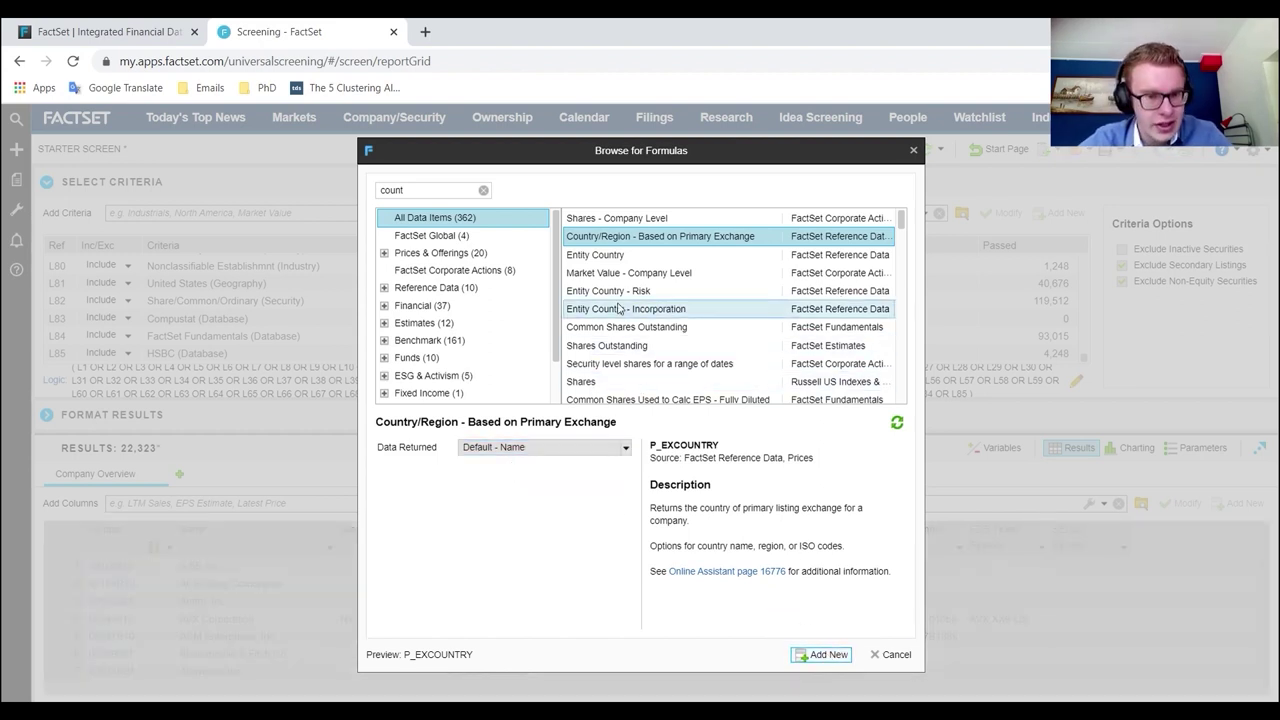
- Look through the formulas matching count and narrow them to the ESG & Activism category
click(645, 347)
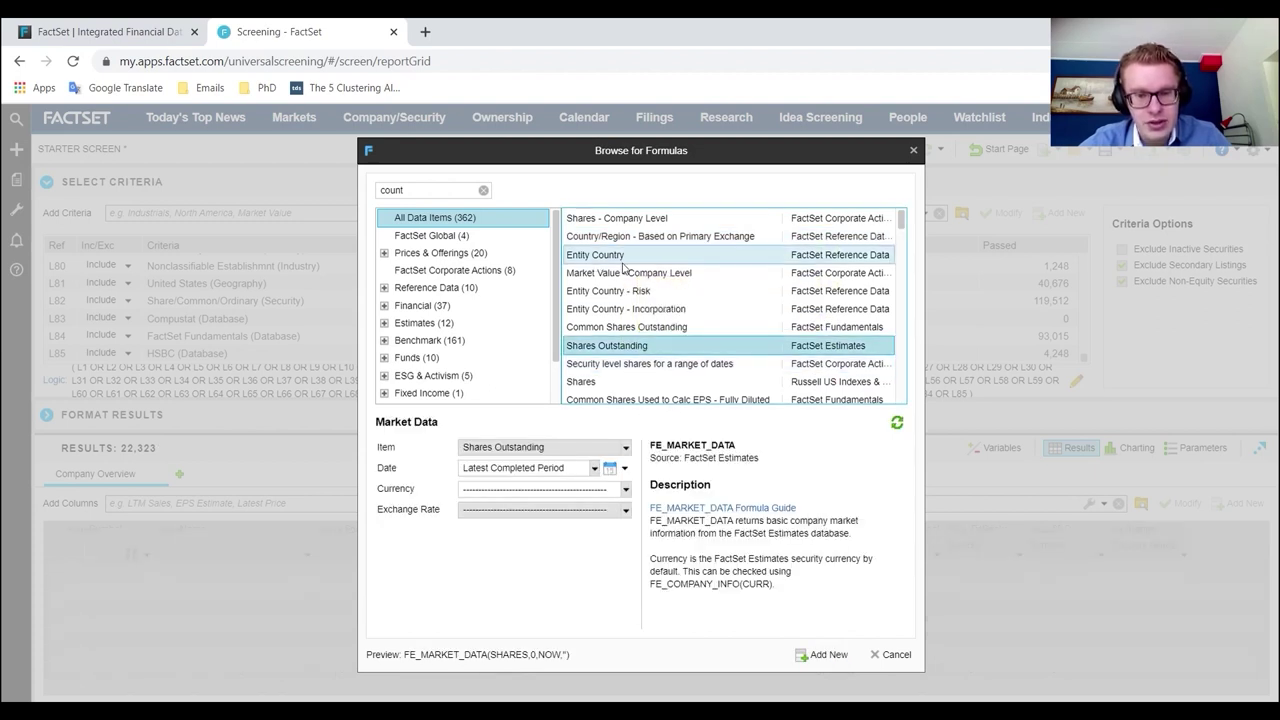
scroll(617, 303, down, 3)
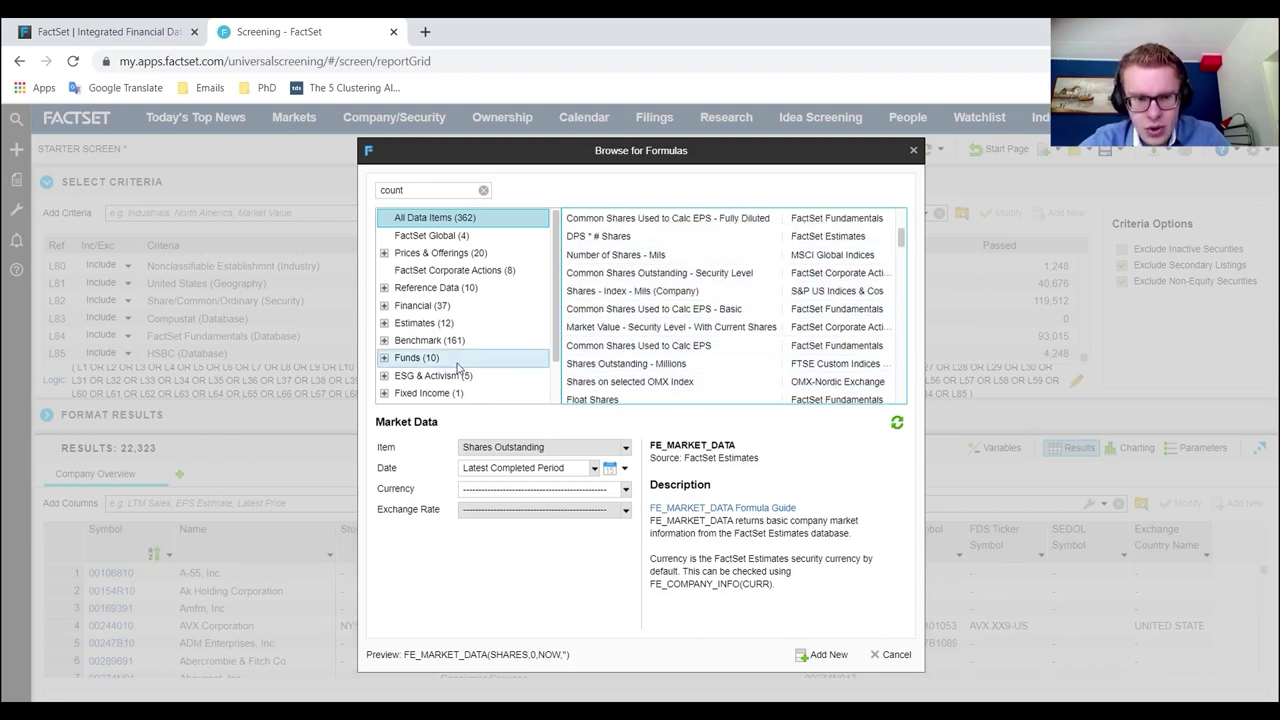
scroll(476, 321, down, 2)
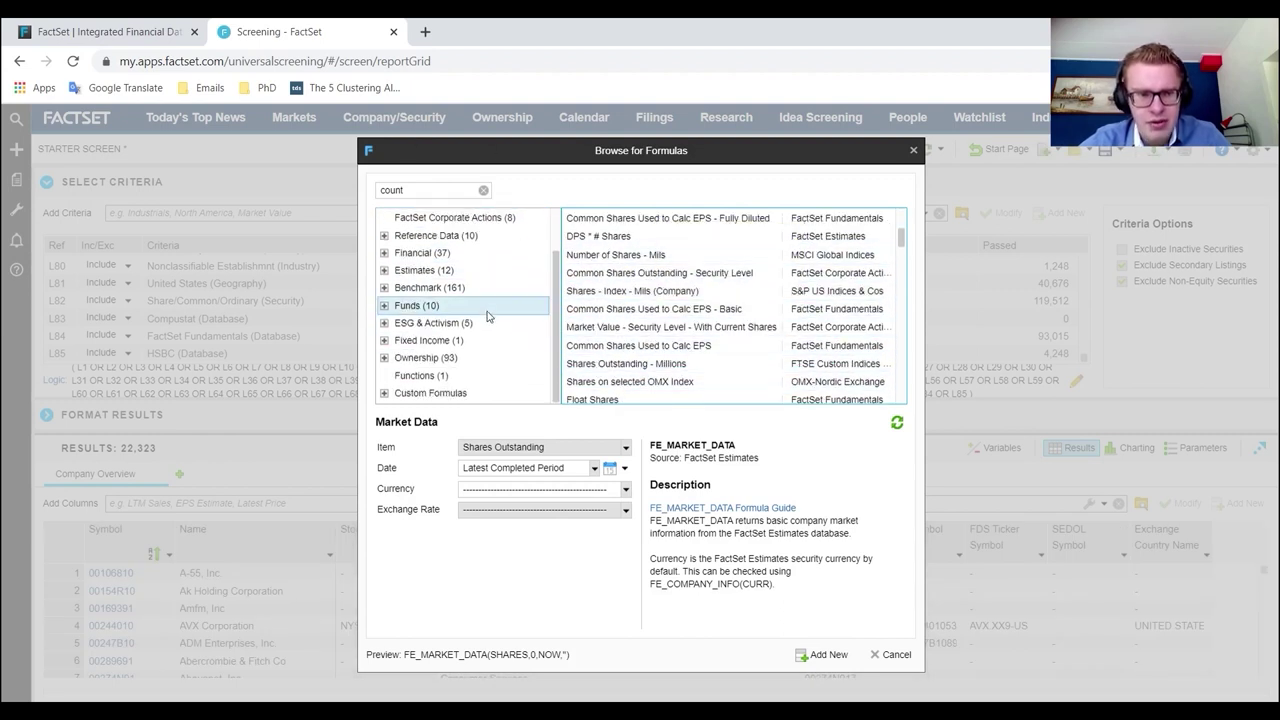
click(435, 328)
click(433, 321)
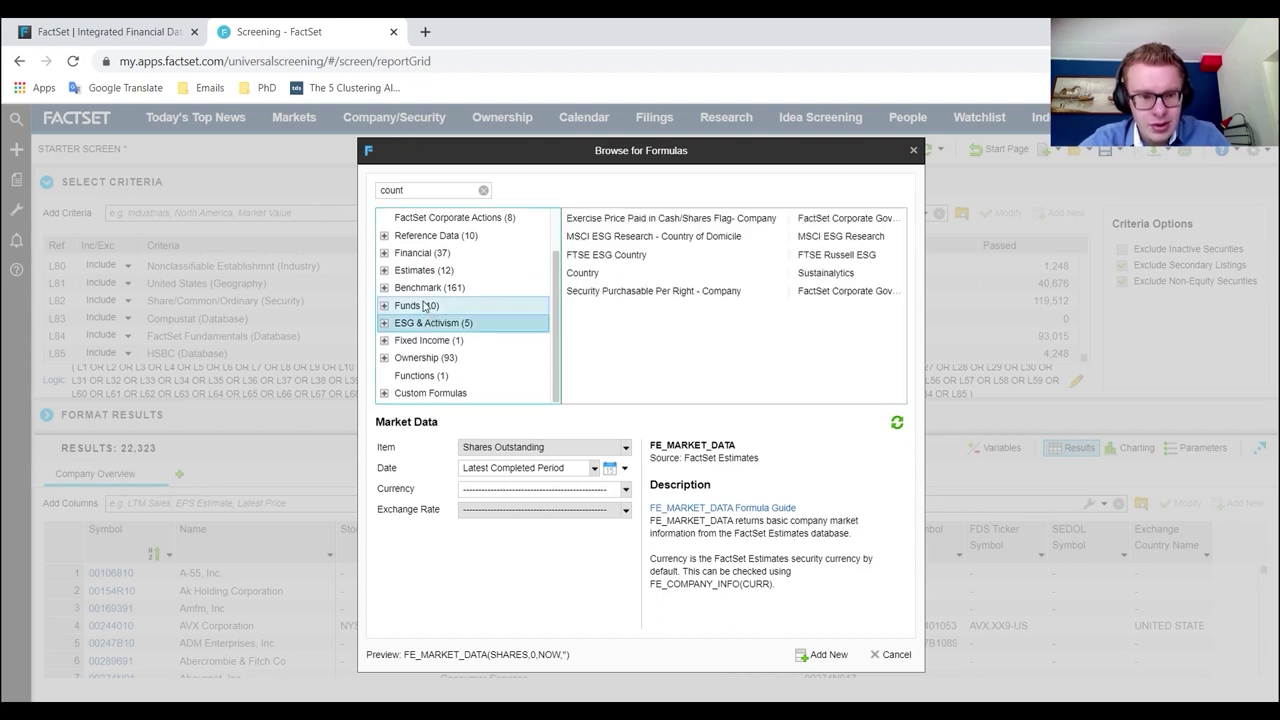
scroll(428, 312, up, 1)
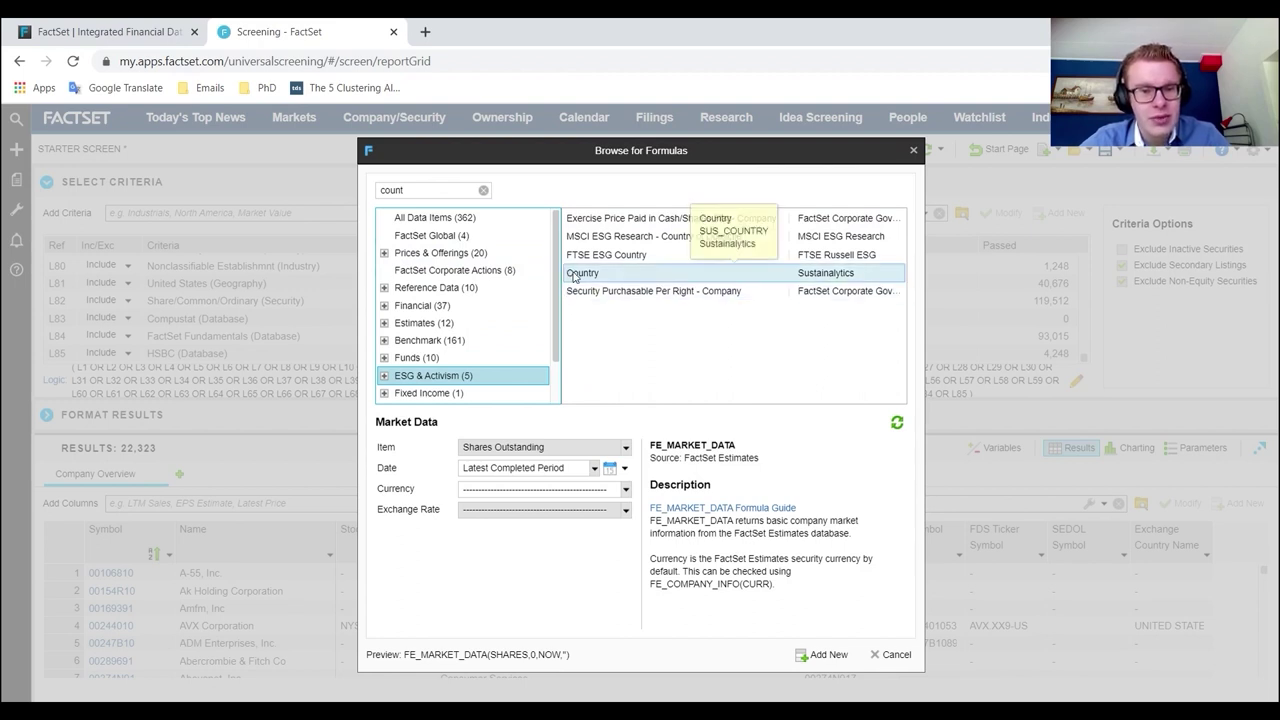
- Inspect the MSCI ESG Research - Country of Domicile formula and the FTSE ESG Country formula with its format options
click(601, 238)
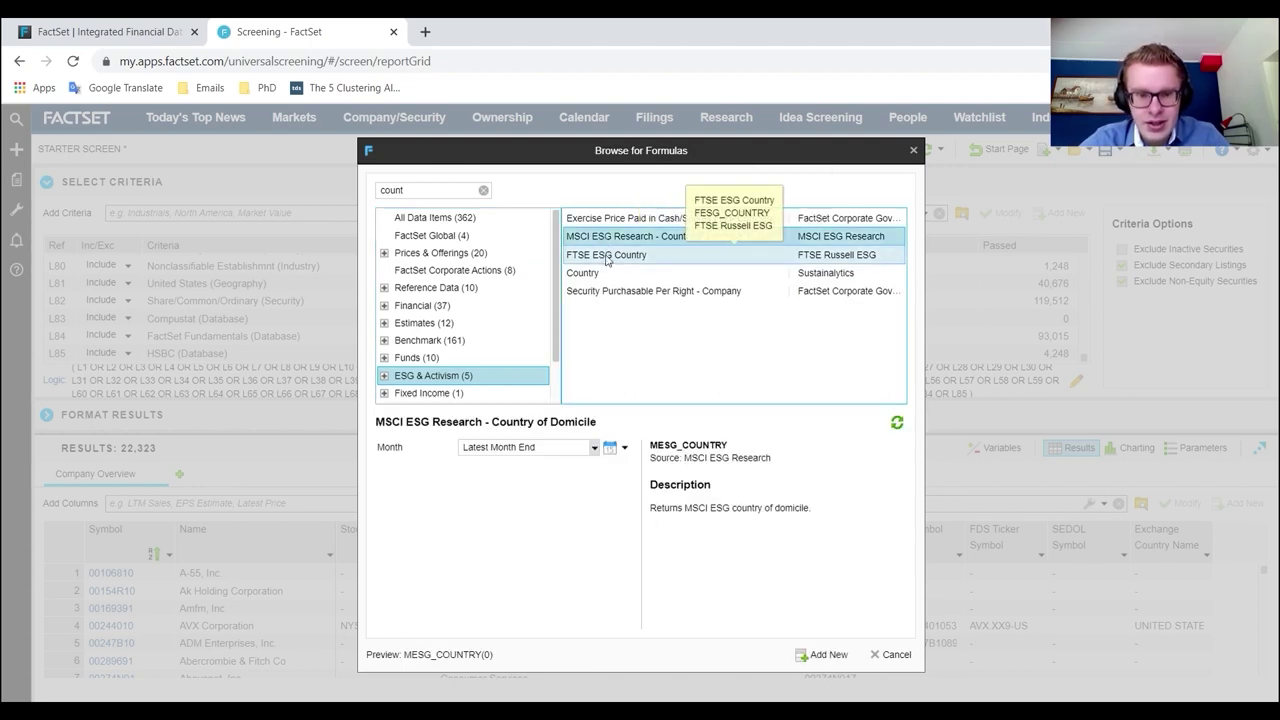
click(607, 256)
click(587, 468)
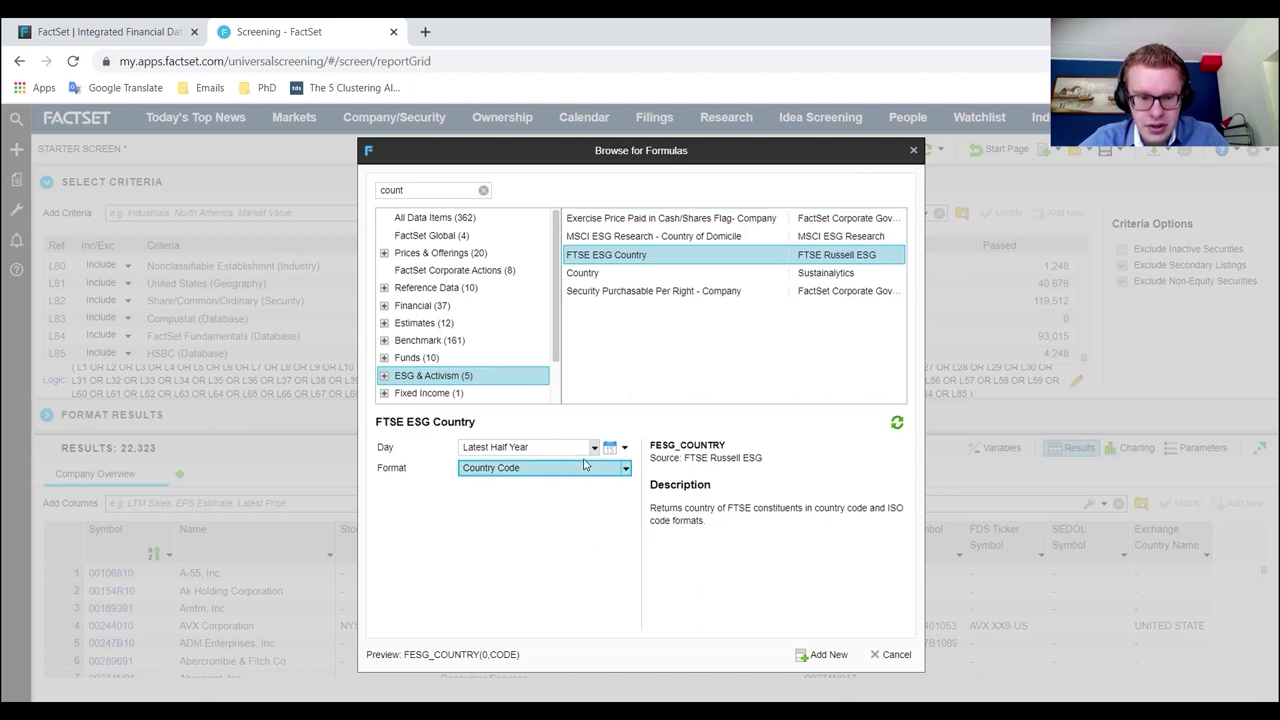
click(587, 482)
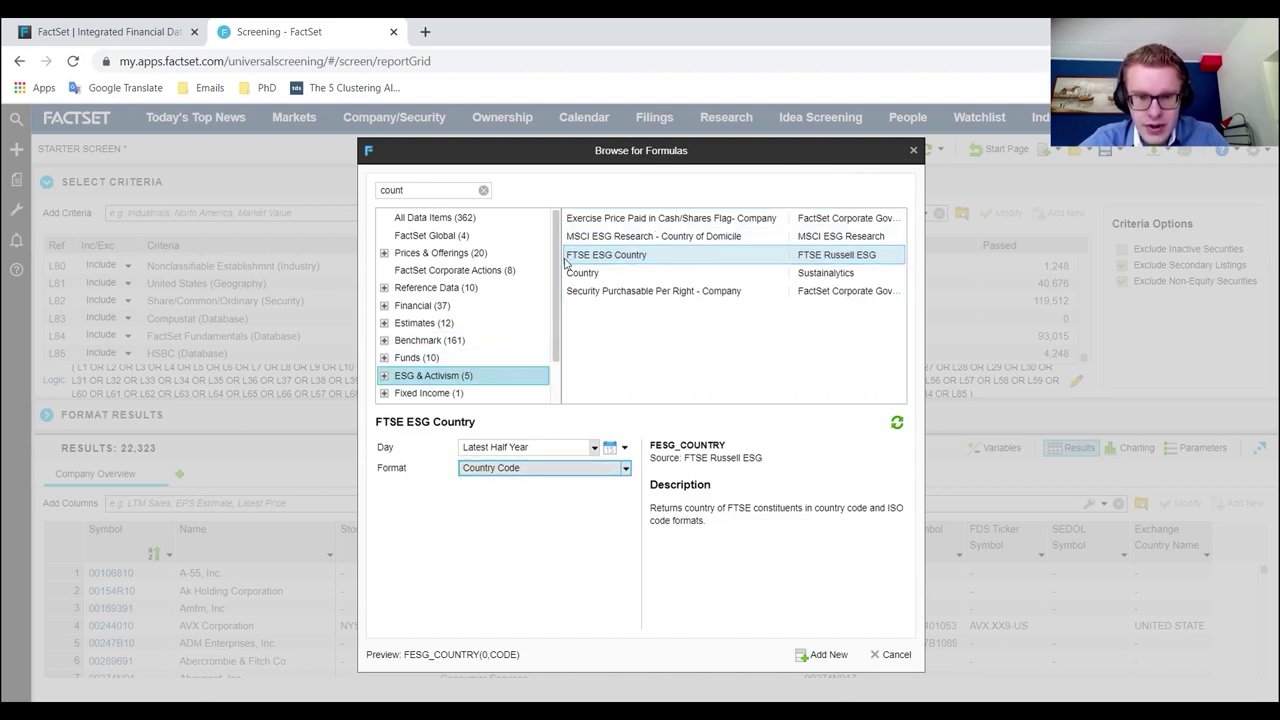
scroll(503, 354, down, 2)
- Search the ESG & Activism formulas for msci and select MSCI ESG Research -- Ratings Score
double_click(414, 190)
text(msci)
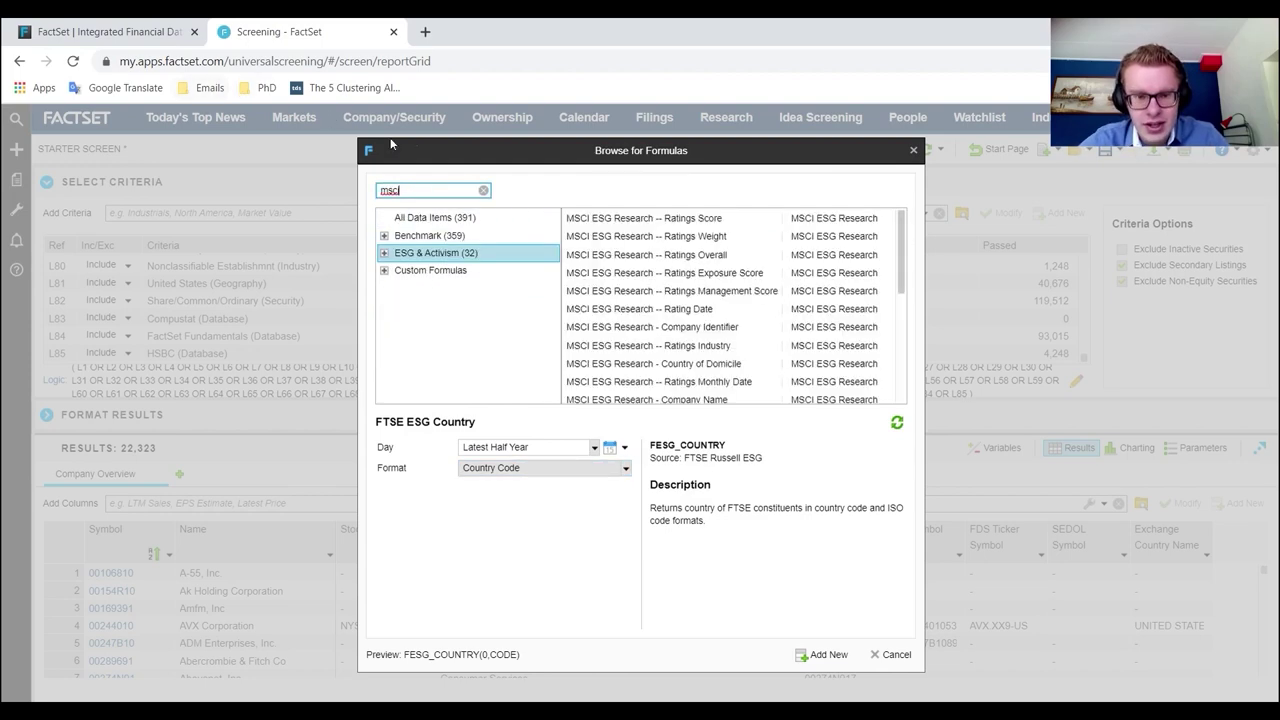
click(690, 218)
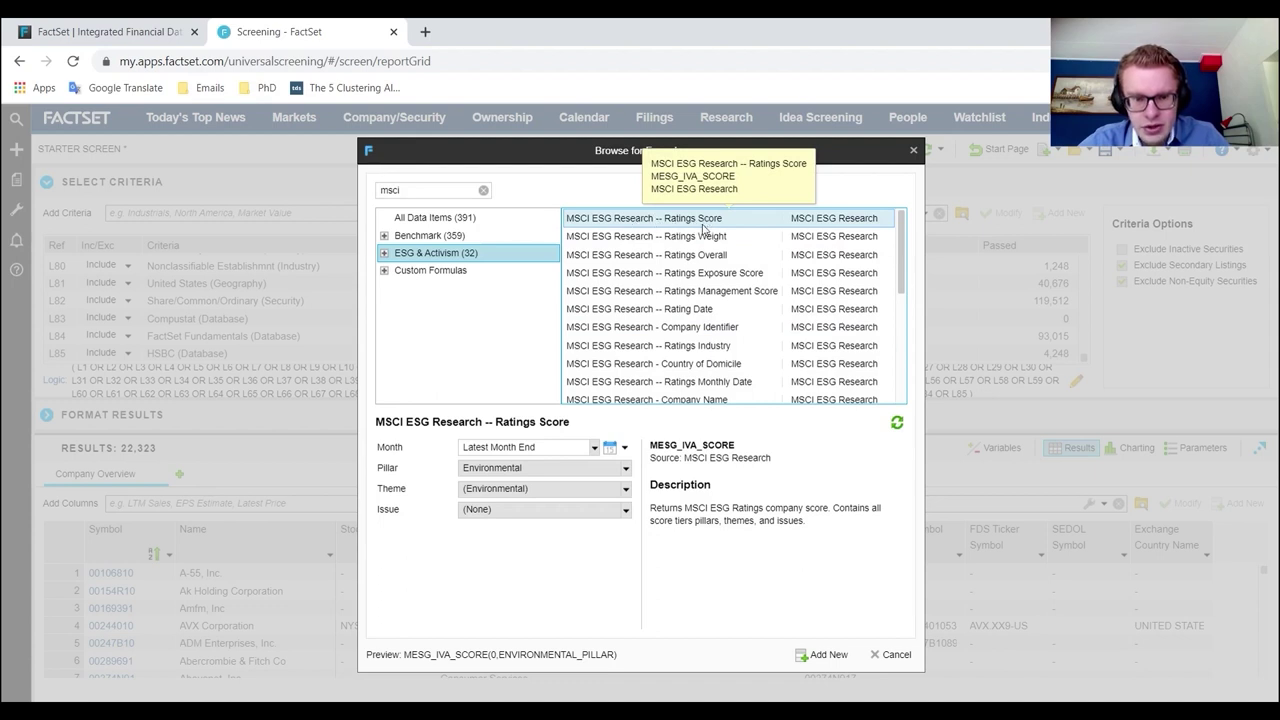
- Review the Ratings Score options and add it as a column for Latest Month End with the Environmental pillar and theme and no issue
click(580, 470)
click(578, 477)
click(562, 488)
click(562, 488)
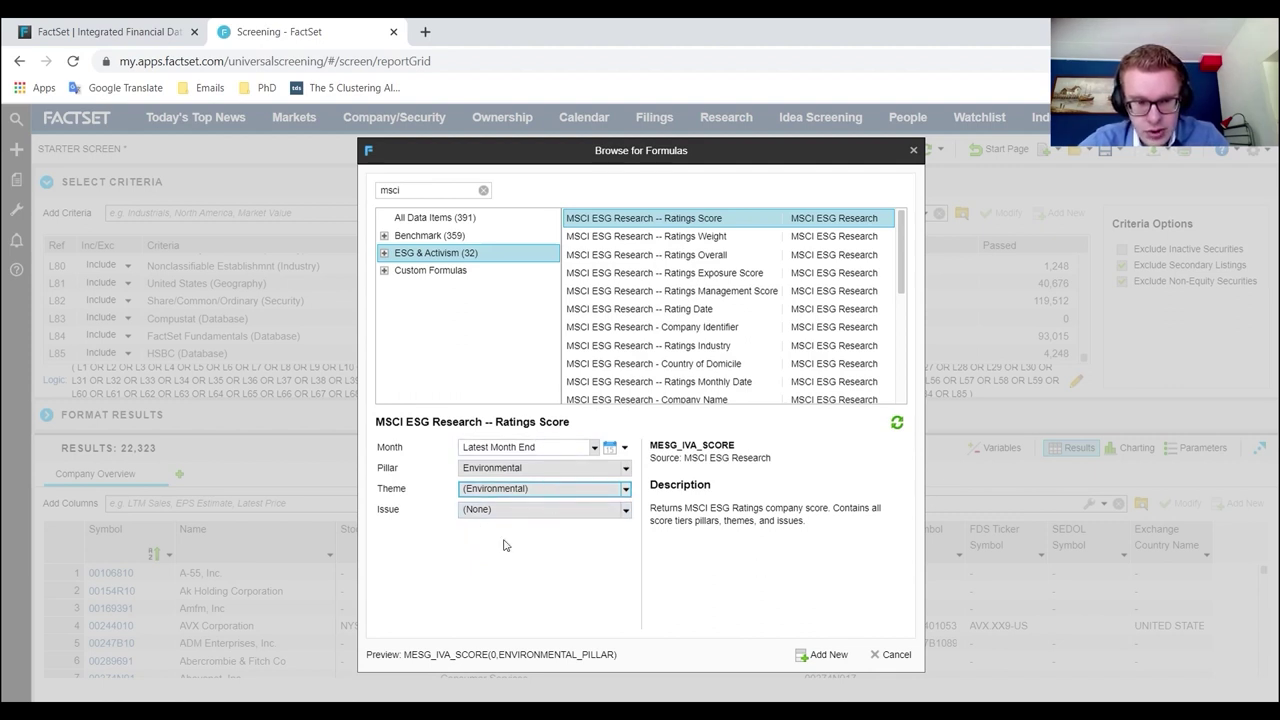
click(594, 448)
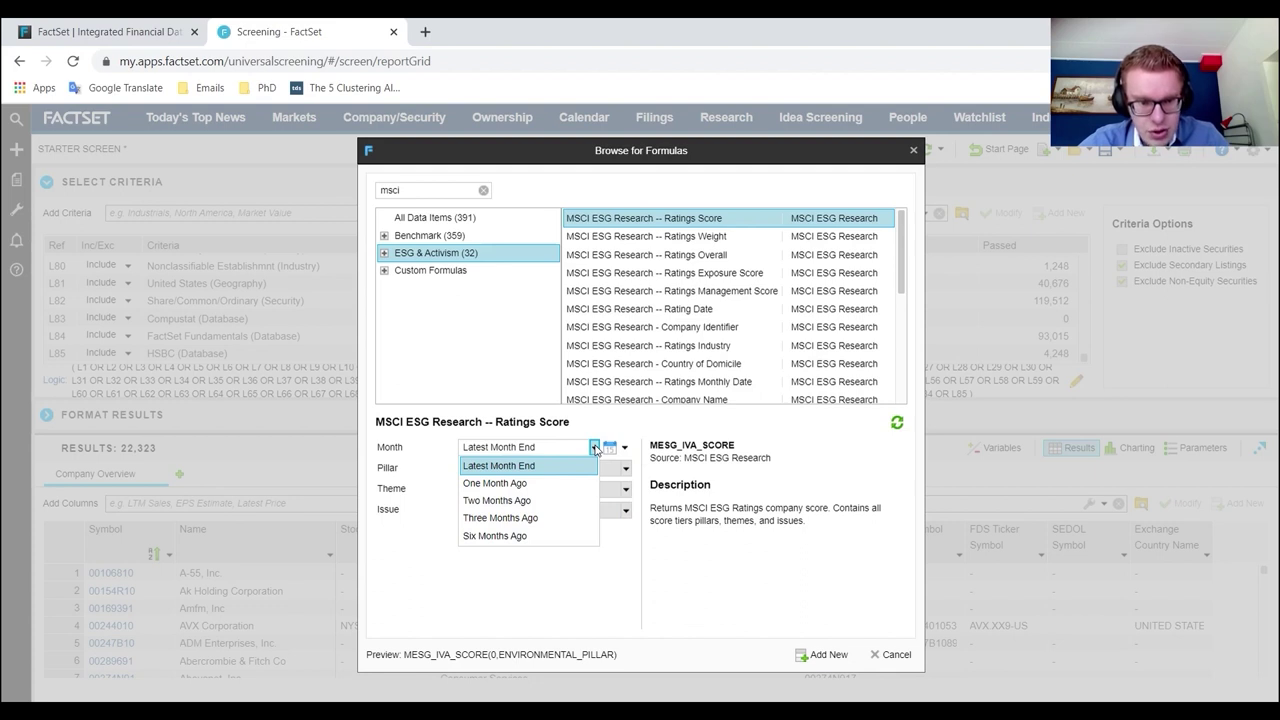
click(594, 448)
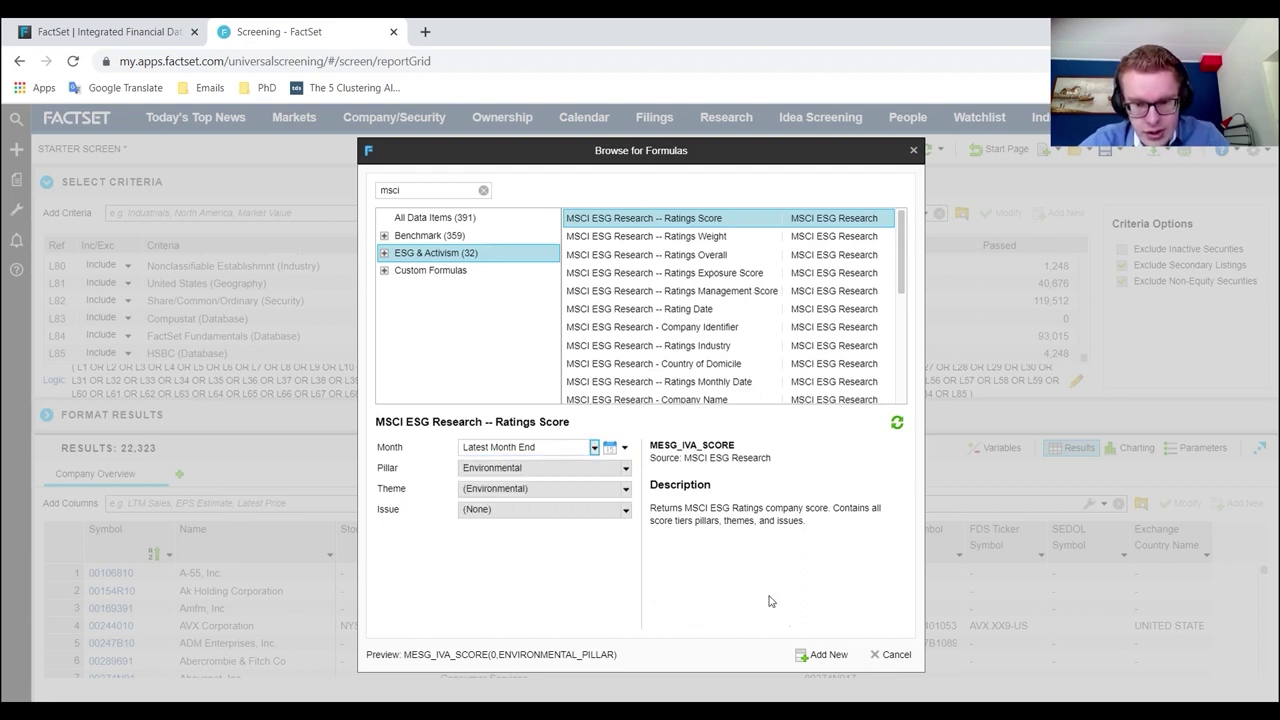
click(830, 657)
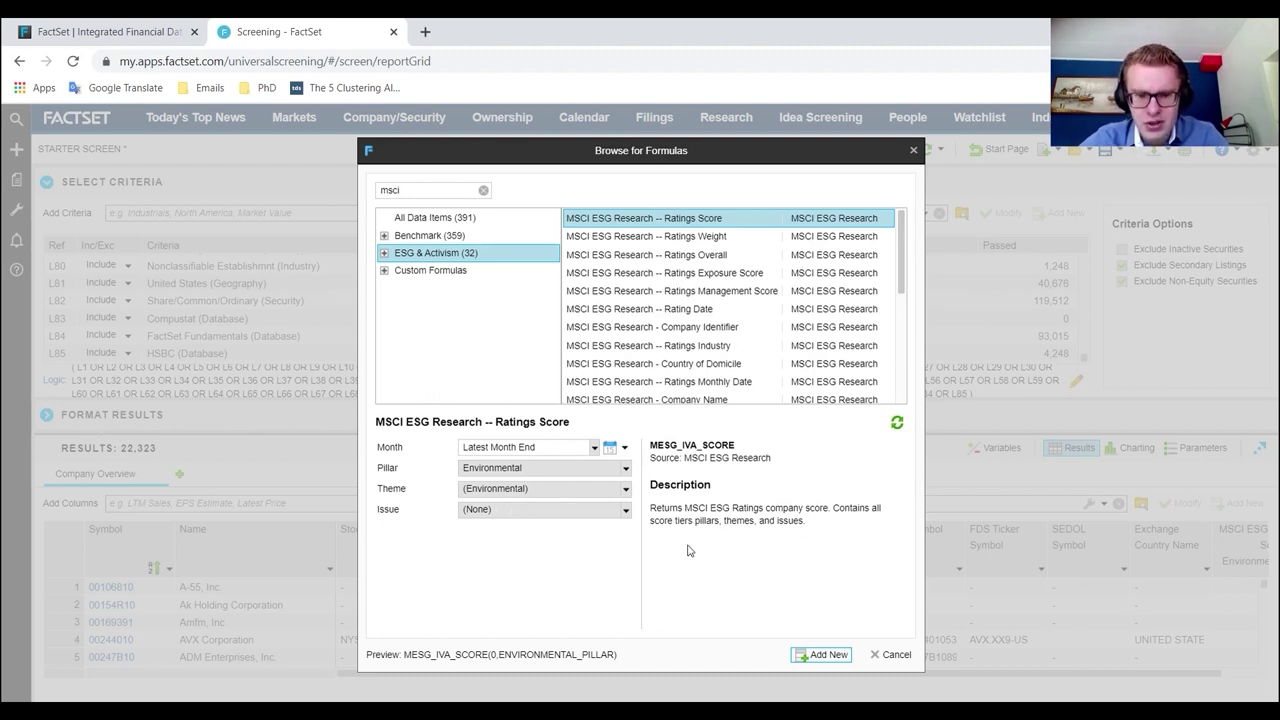
- Set the Ratings Score month to 12/1/2014, add it as another Environmental column, and close the formula browser
click(624, 447)
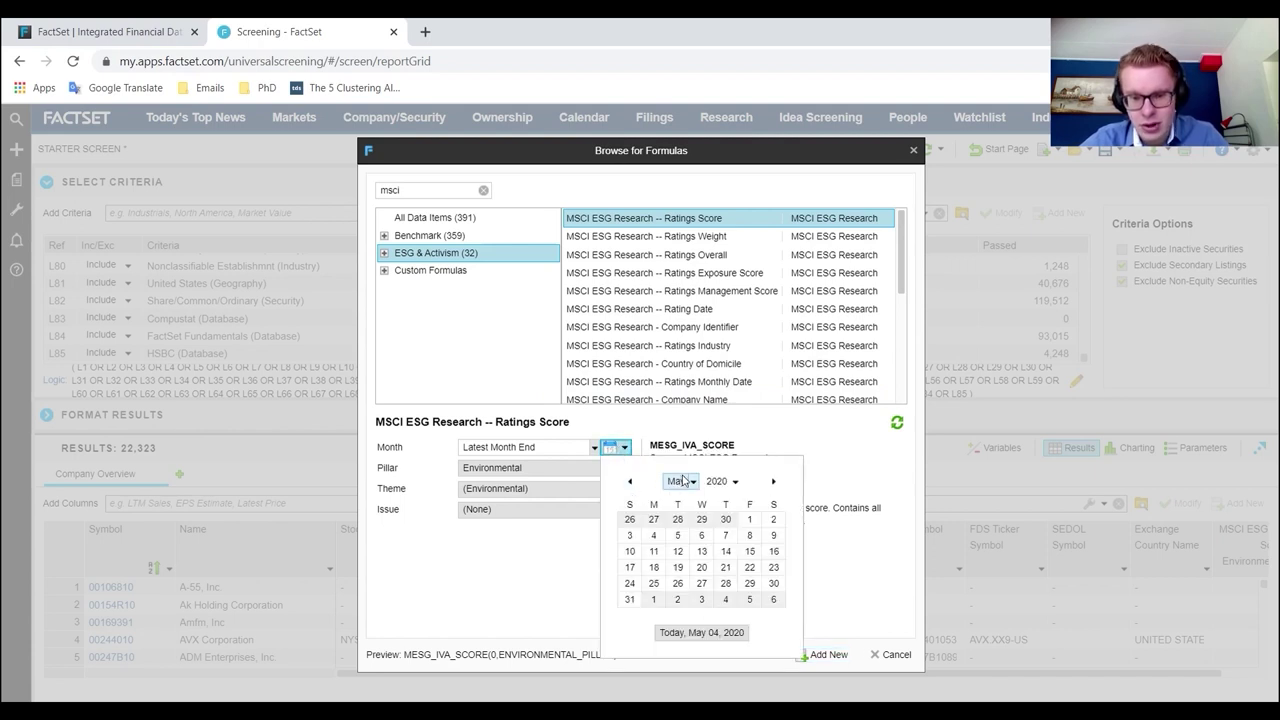
click(716, 484)
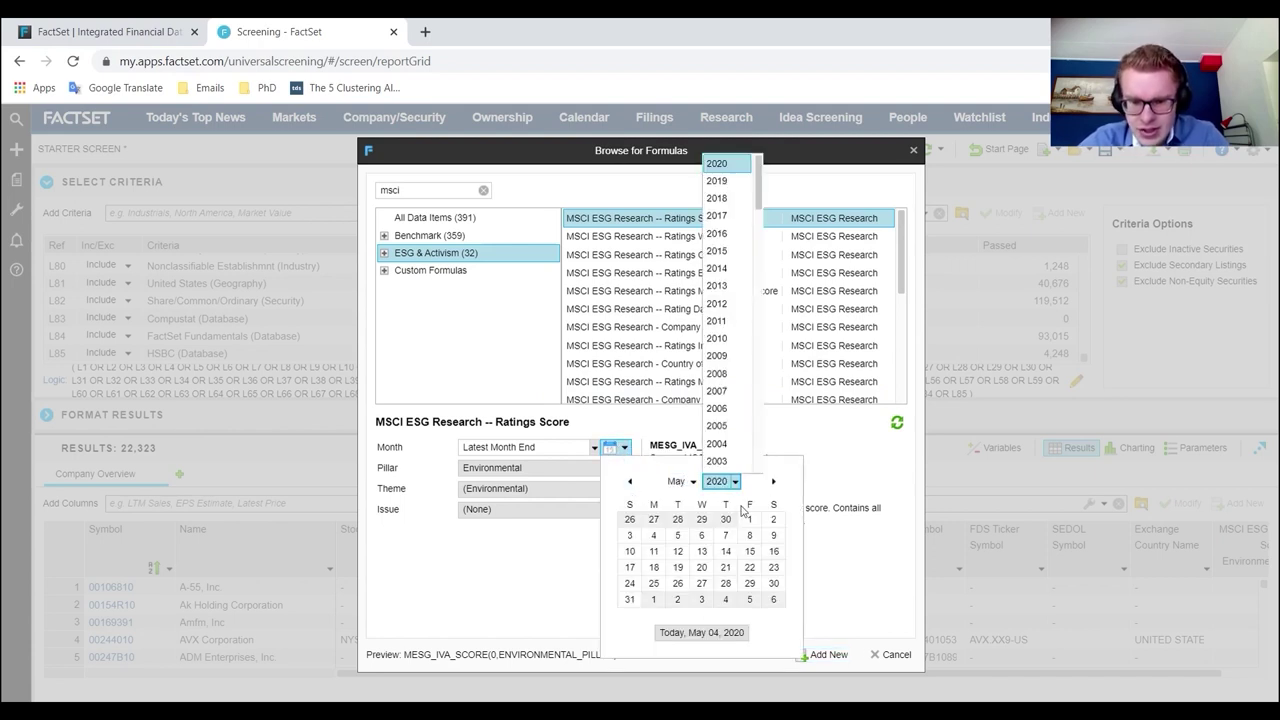
click(716, 268)
click(680, 481)
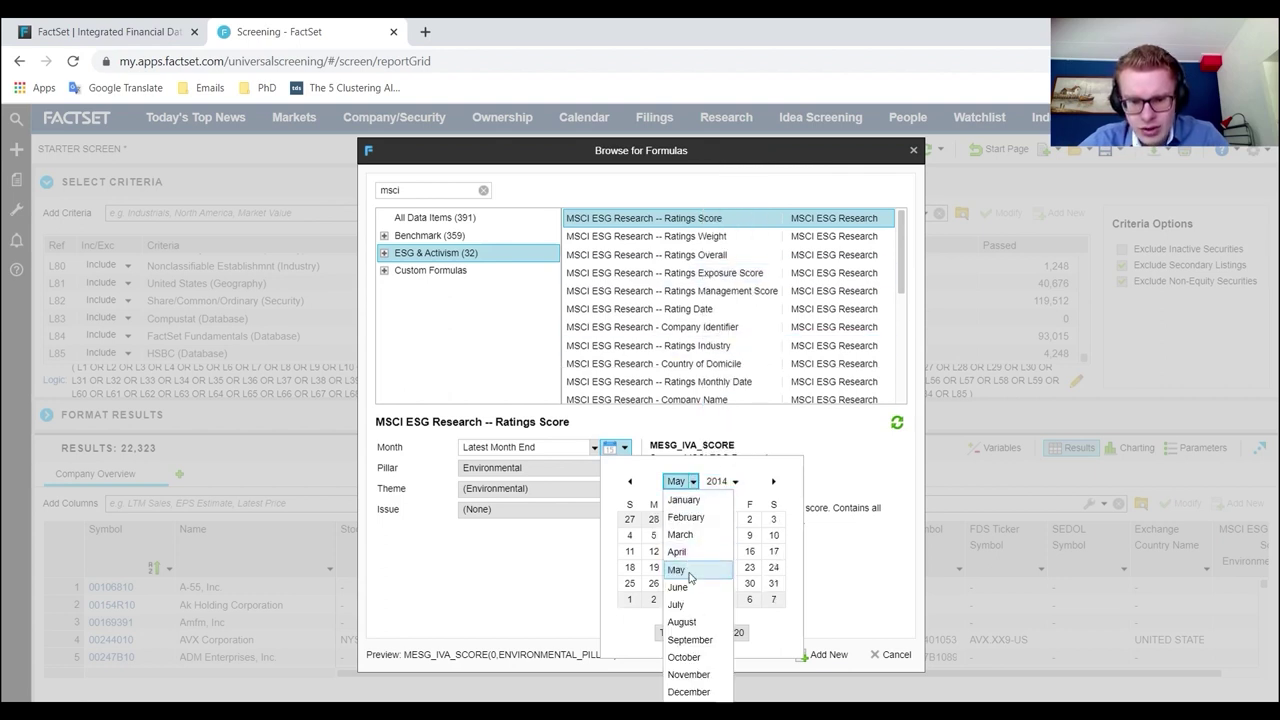
click(703, 692)
click(653, 520)
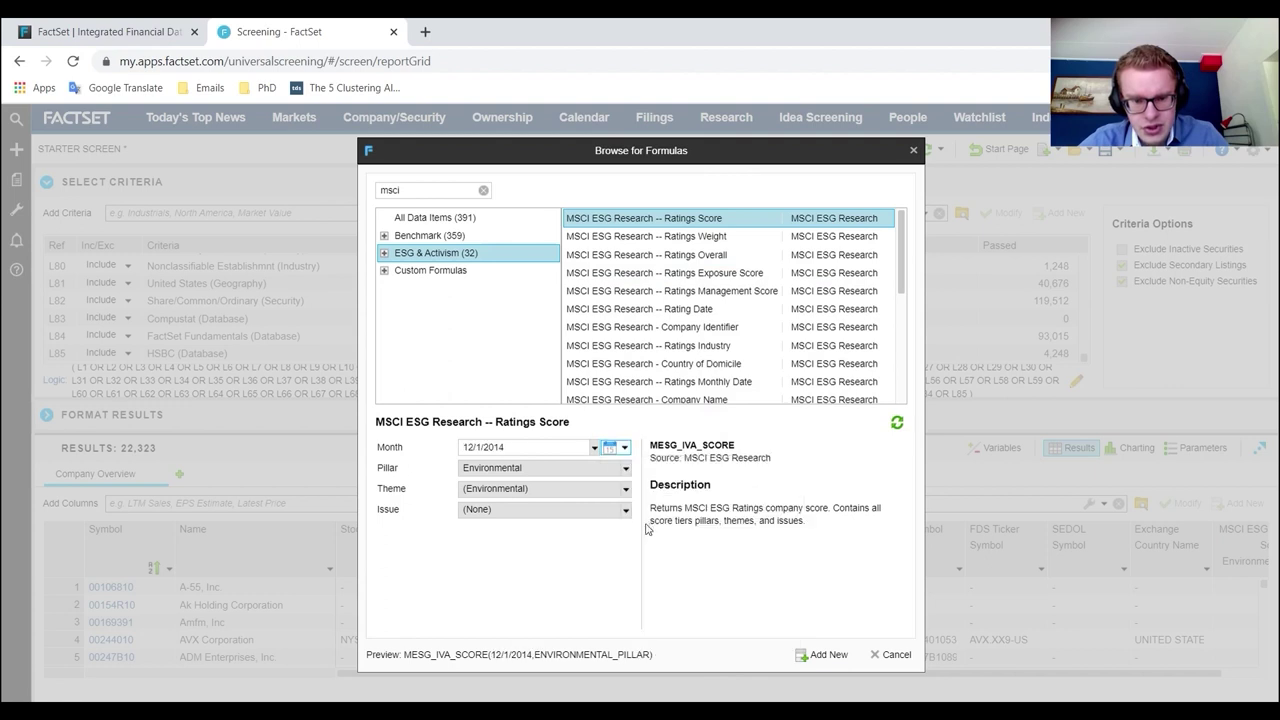
click(828, 655)
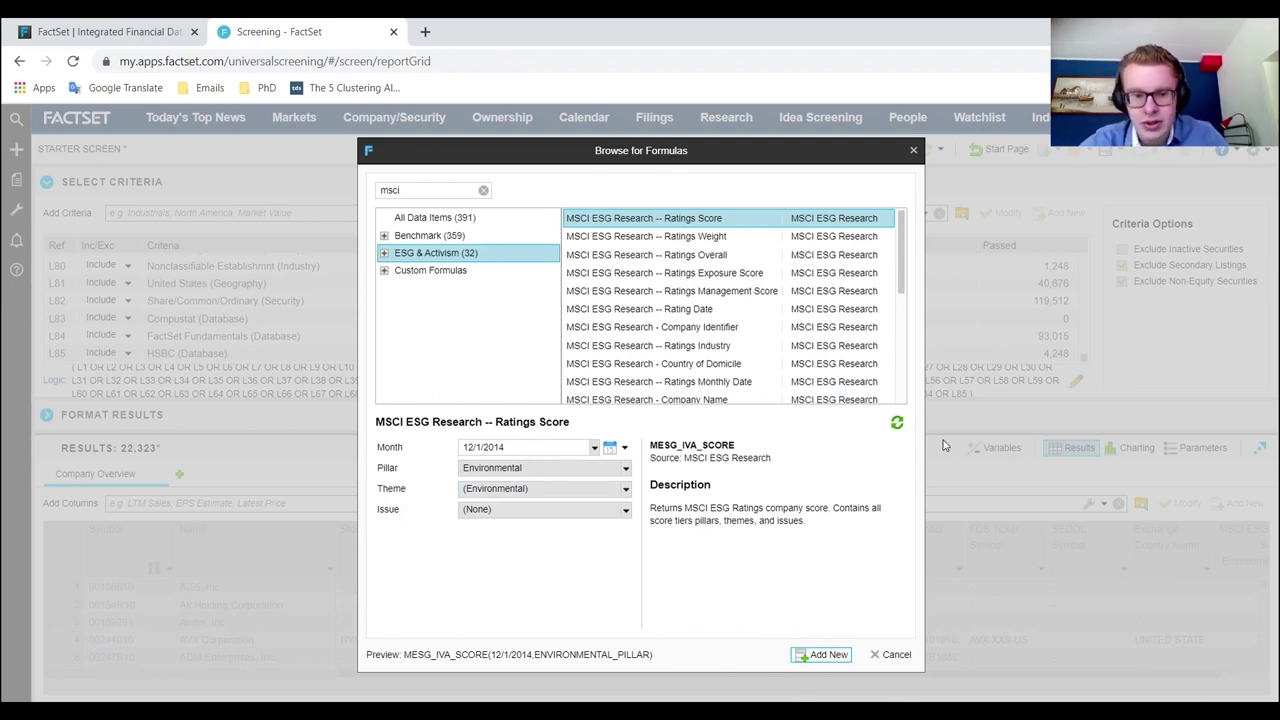
click(911, 155)
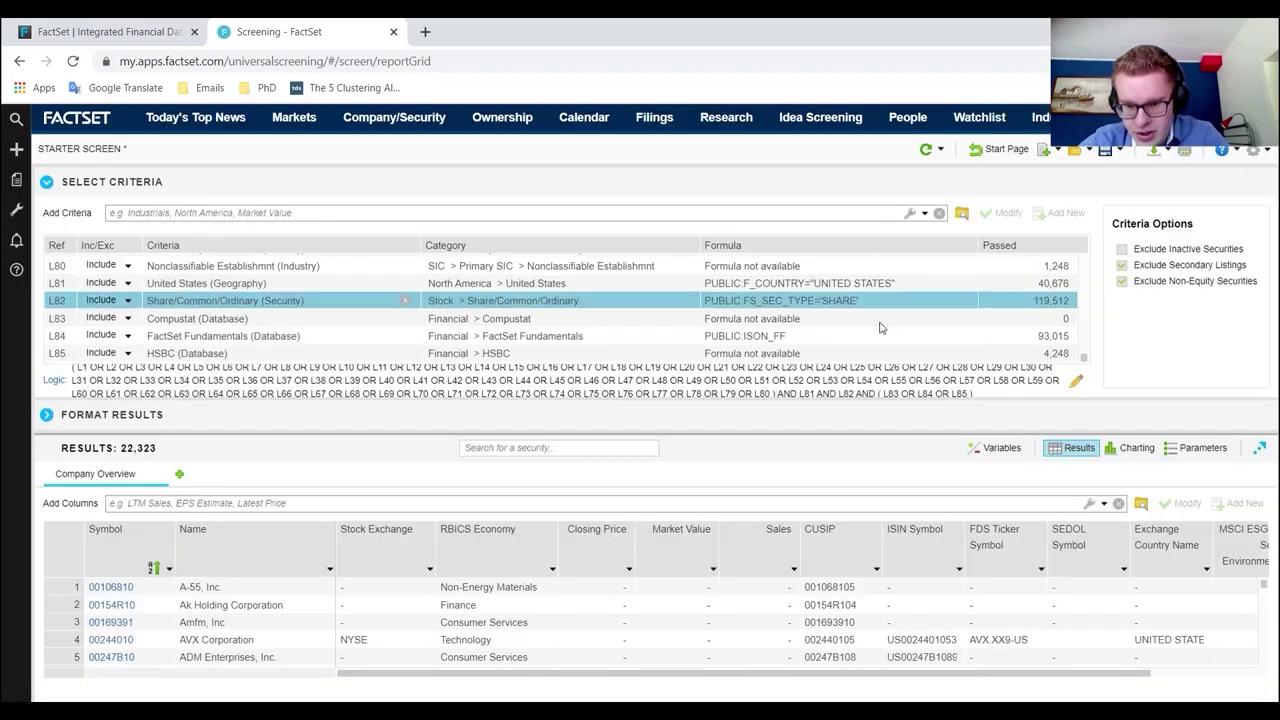
- Examine the two MSCI ESG Environmental rating score columns further down the result rows
drag(863, 676, 970, 678)
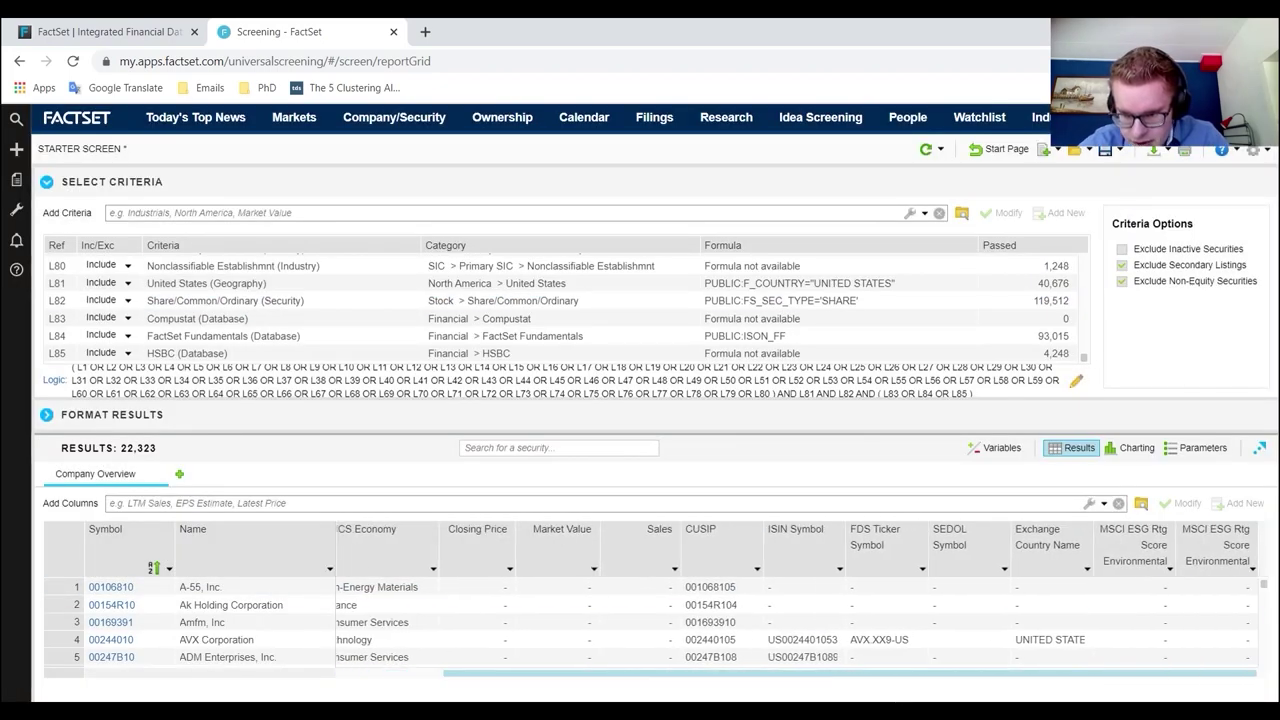
scroll(1100, 600, down, 15)
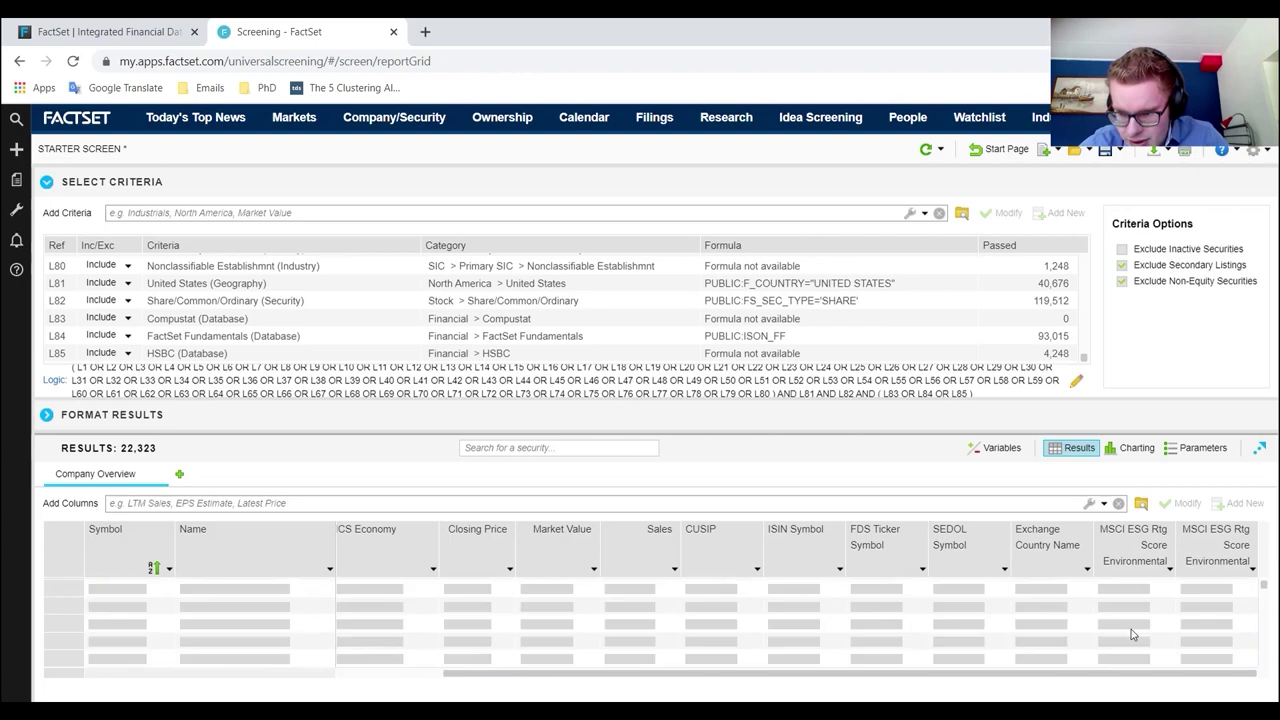
scroll(1140, 620, down, 5)
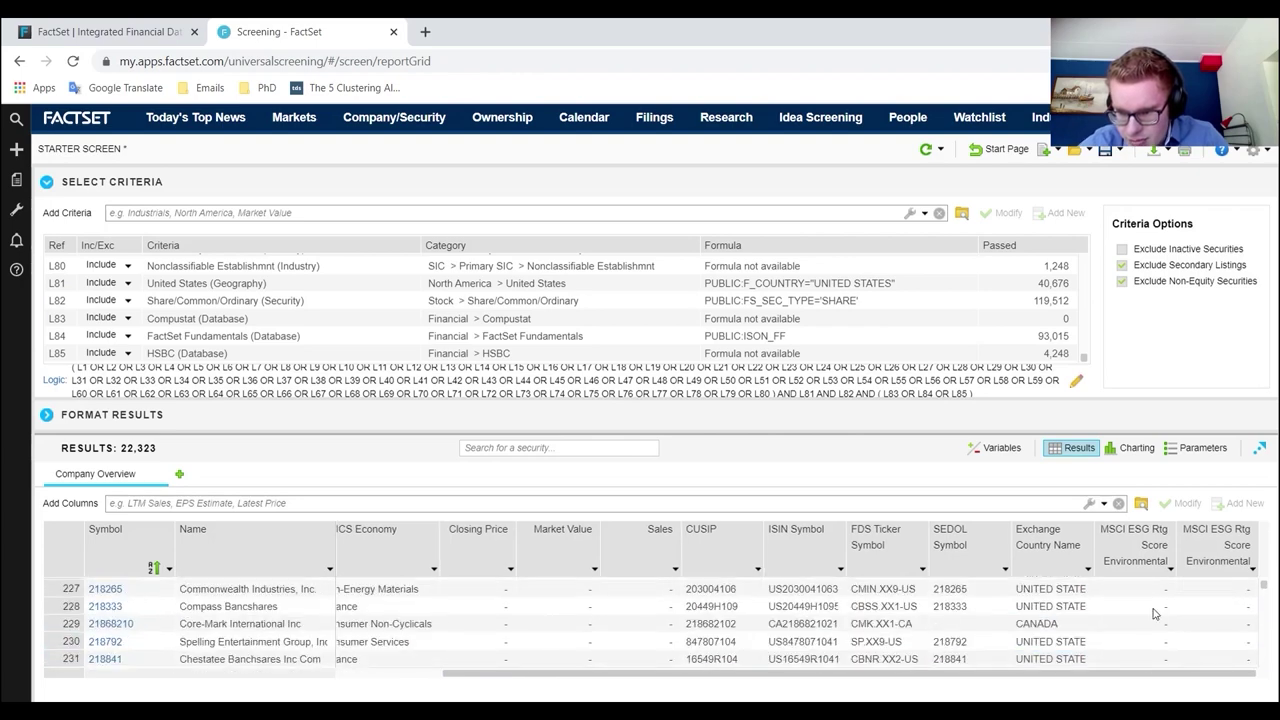
- Examine the values in both MSCI ESG Environmental rating score columns across roughly the first 650 result rows
scroll(1145, 612, down, 10)
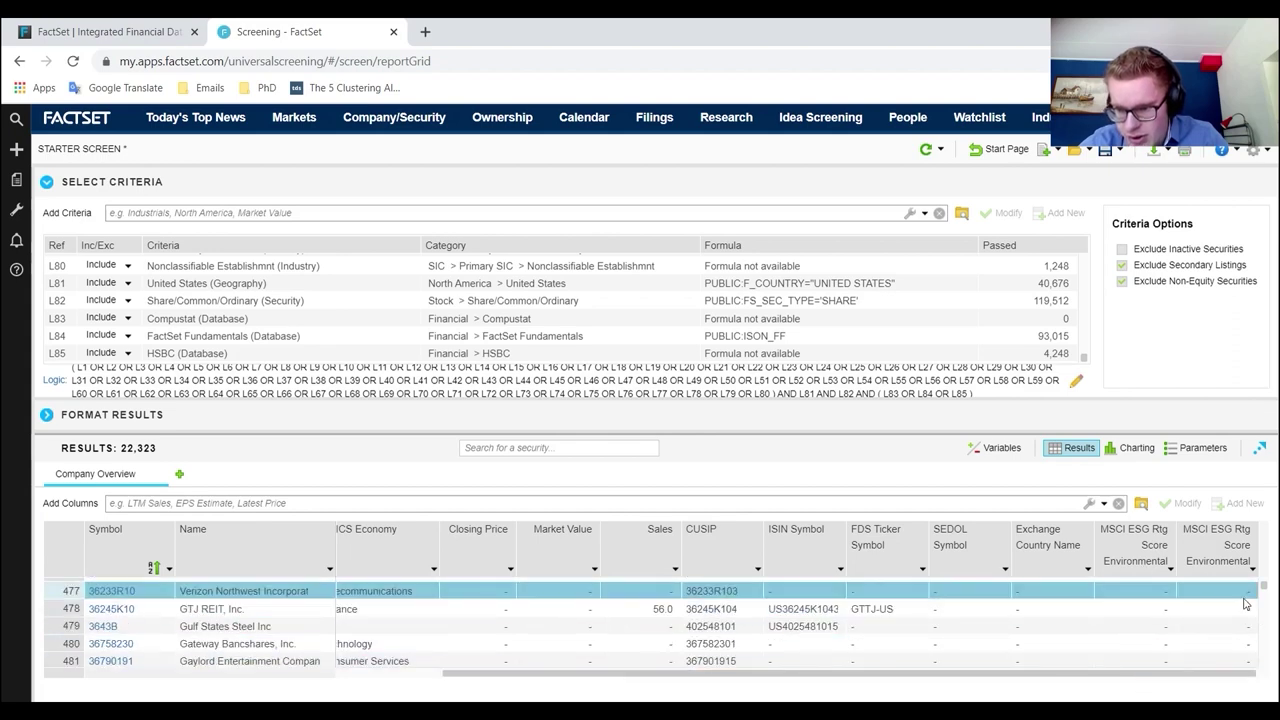
scroll(1210, 625, down, 8)
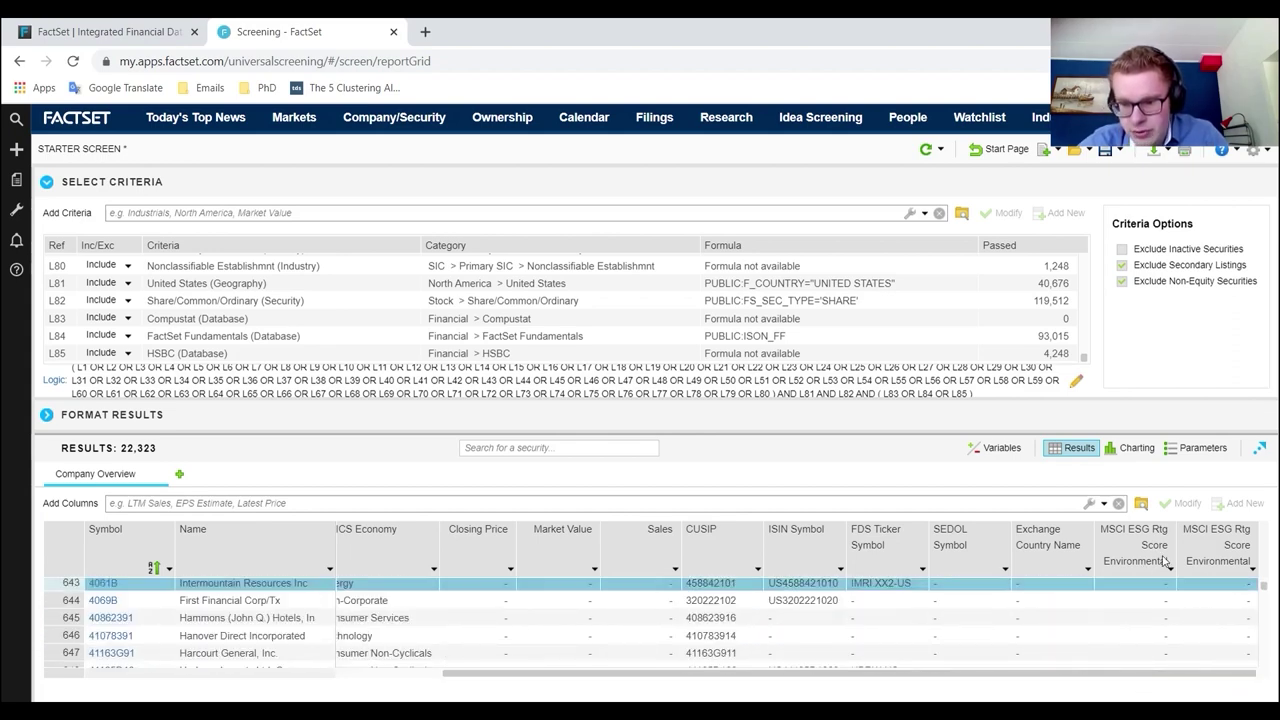
click(1106, 536)
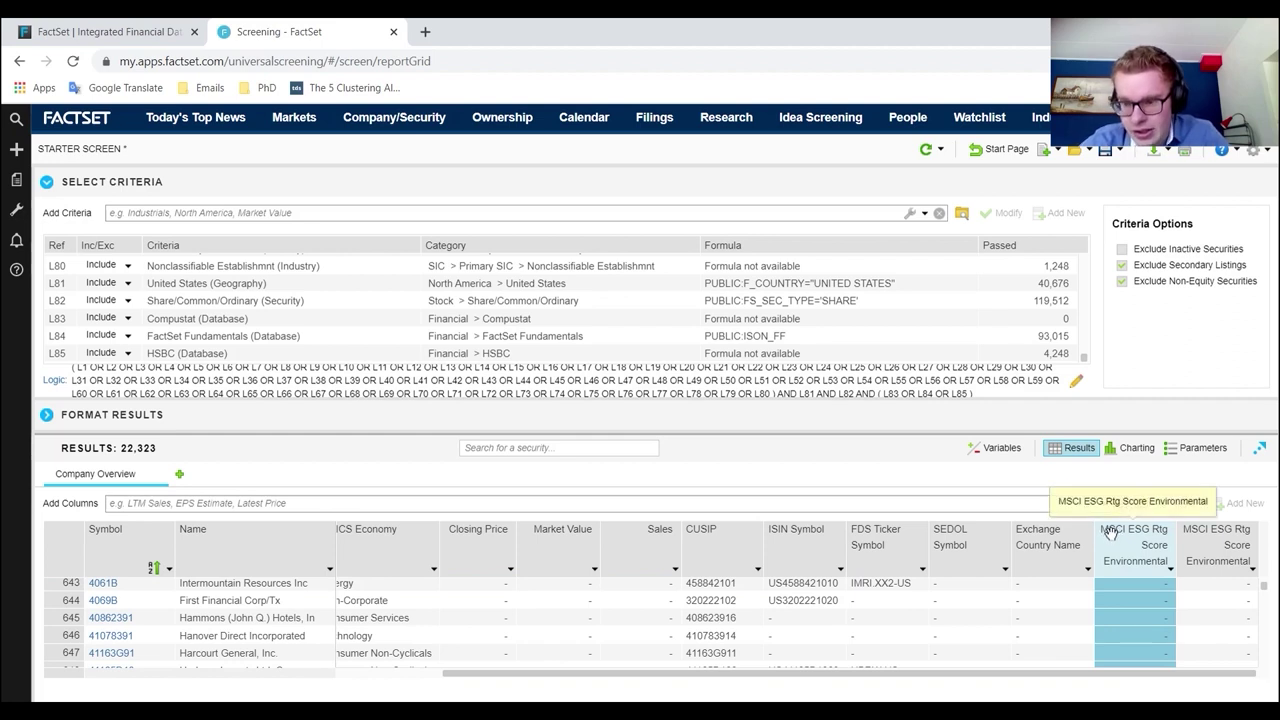
click(1220, 545)
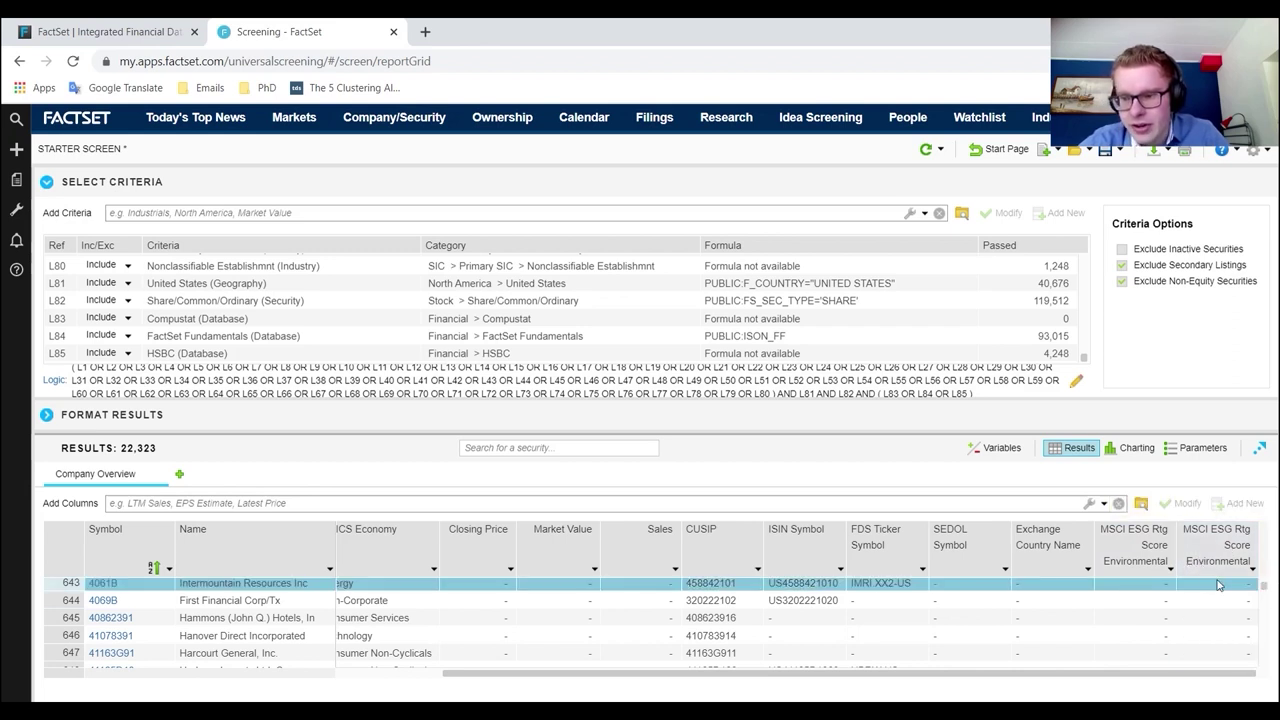
click(1207, 636)
click(1220, 565)
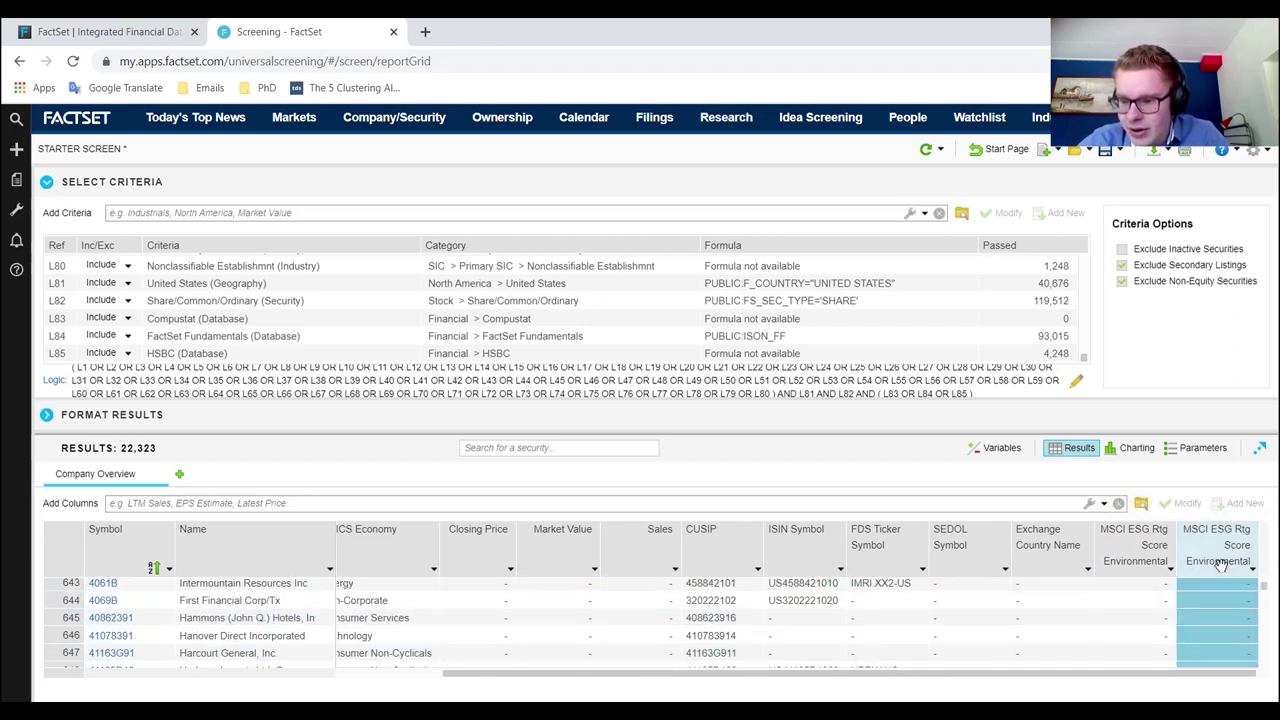
click(1212, 548)
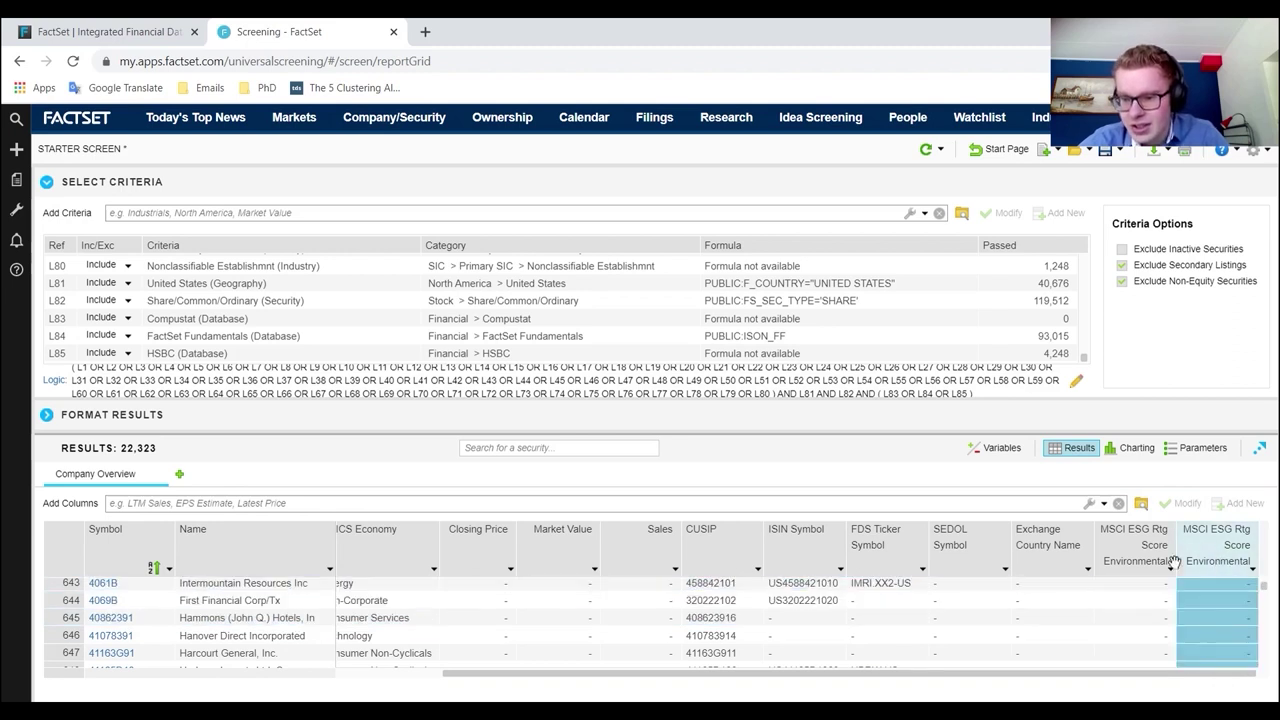
click(1228, 634)
click(1222, 545)
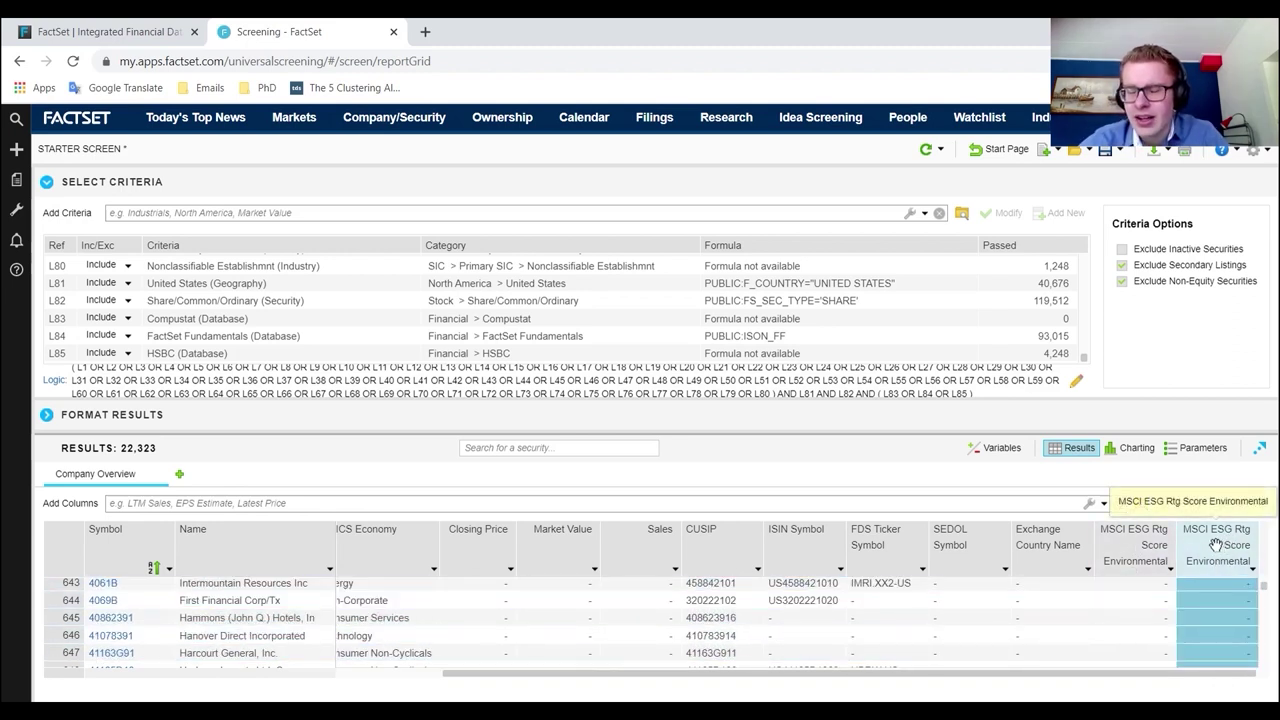
- Compare the two MSCI ESG Environmental scores for companies beyond row 1,100, such as Abaxis and AbbVie
scroll(1200, 590, down, 10)
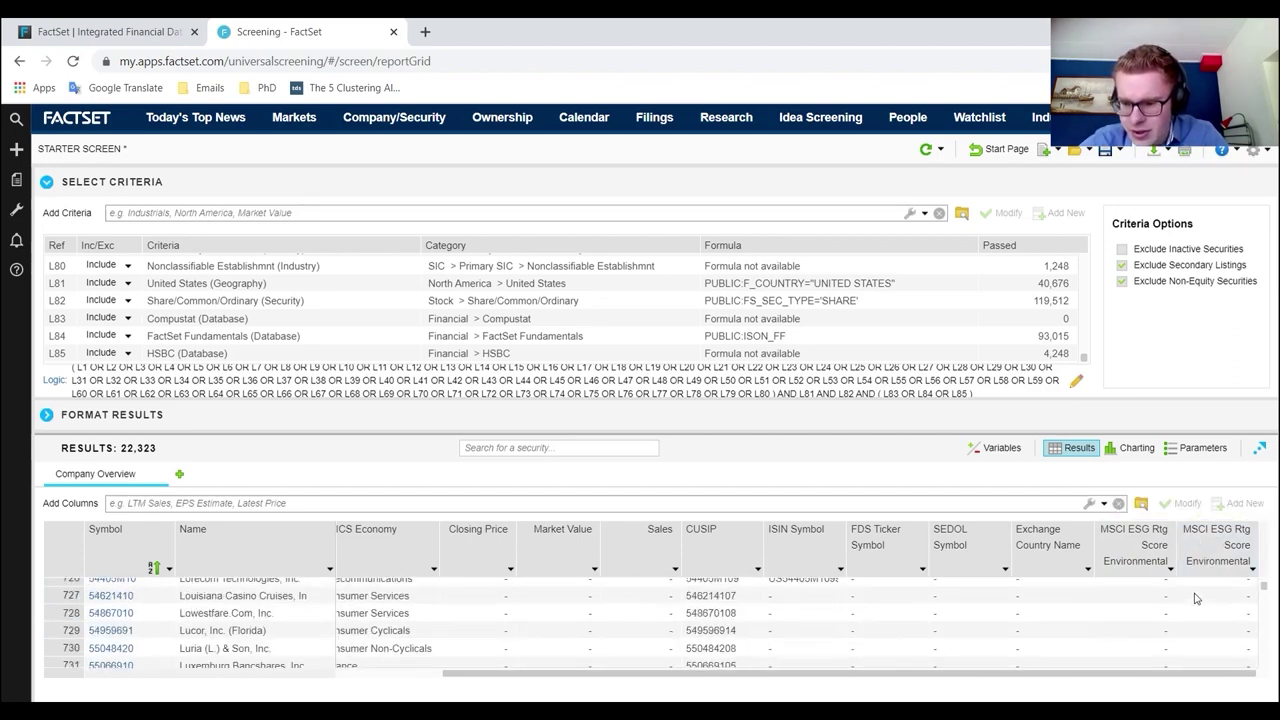
scroll(1195, 598, down, 3)
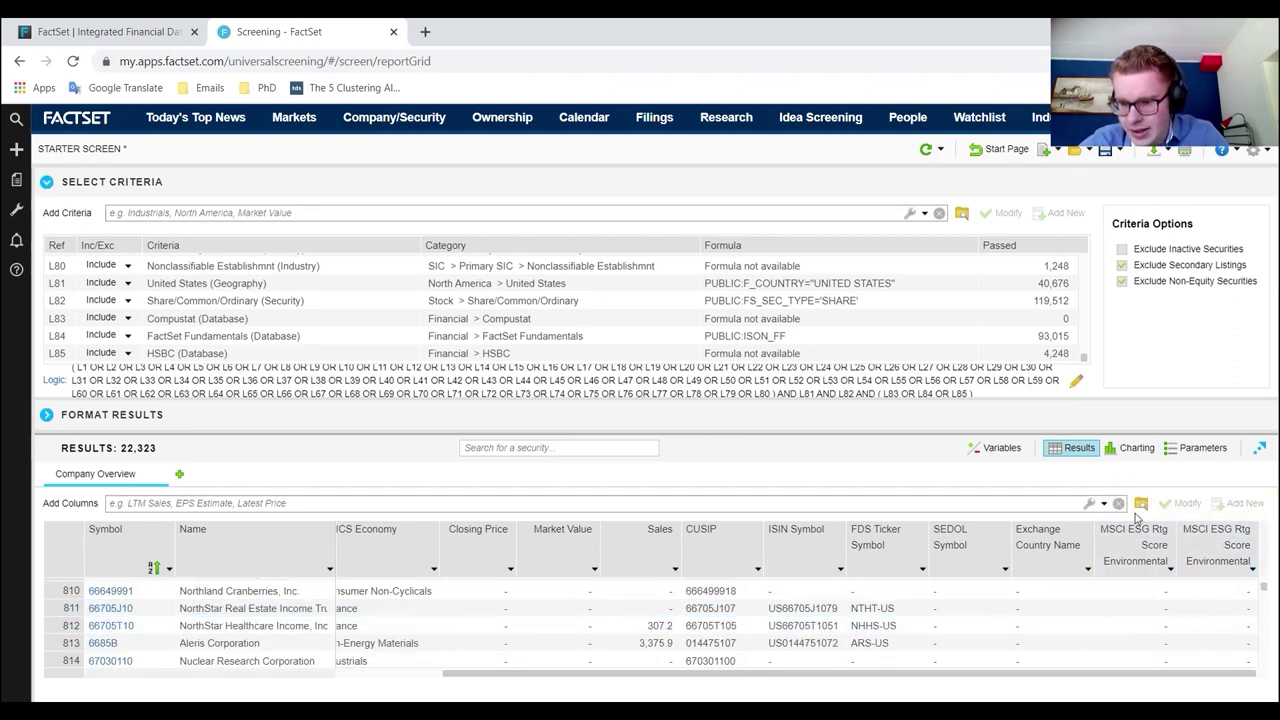
click(1213, 531)
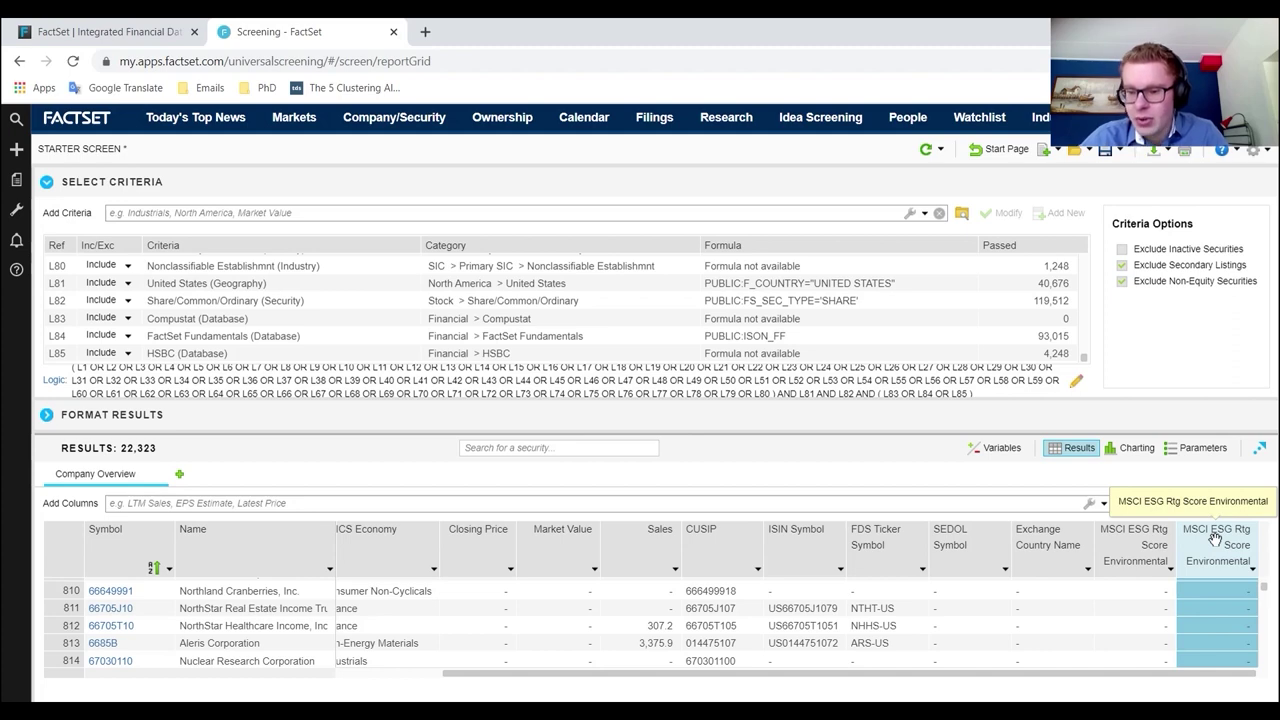
scroll(1208, 615, down, 10)
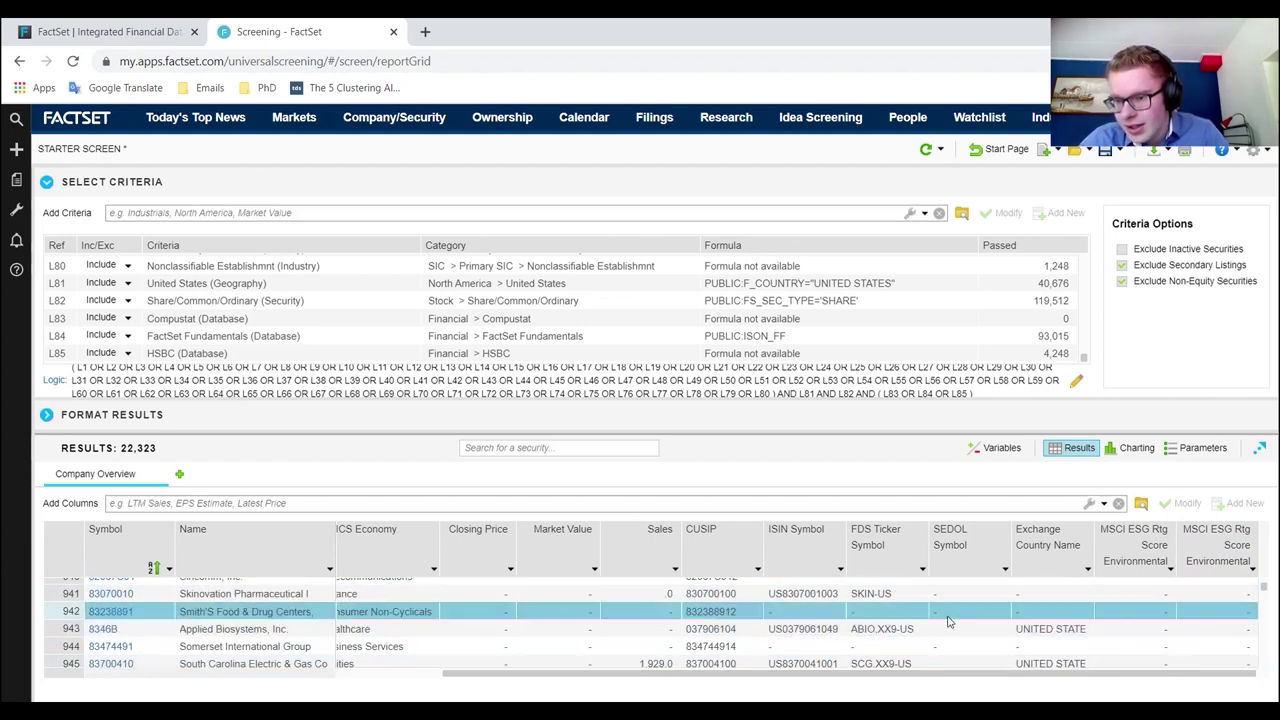
scroll(1155, 612, down, 5)
scroll(1155, 606, down, 6)
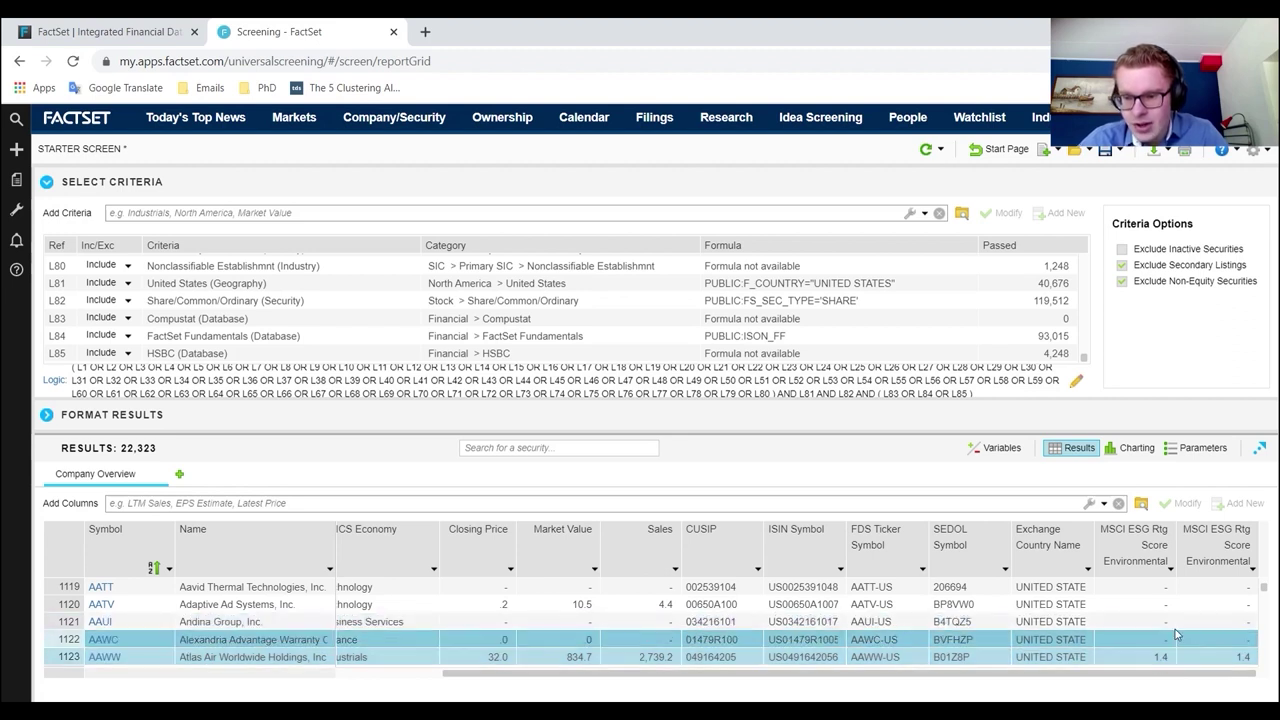
scroll(1175, 628, down, 1)
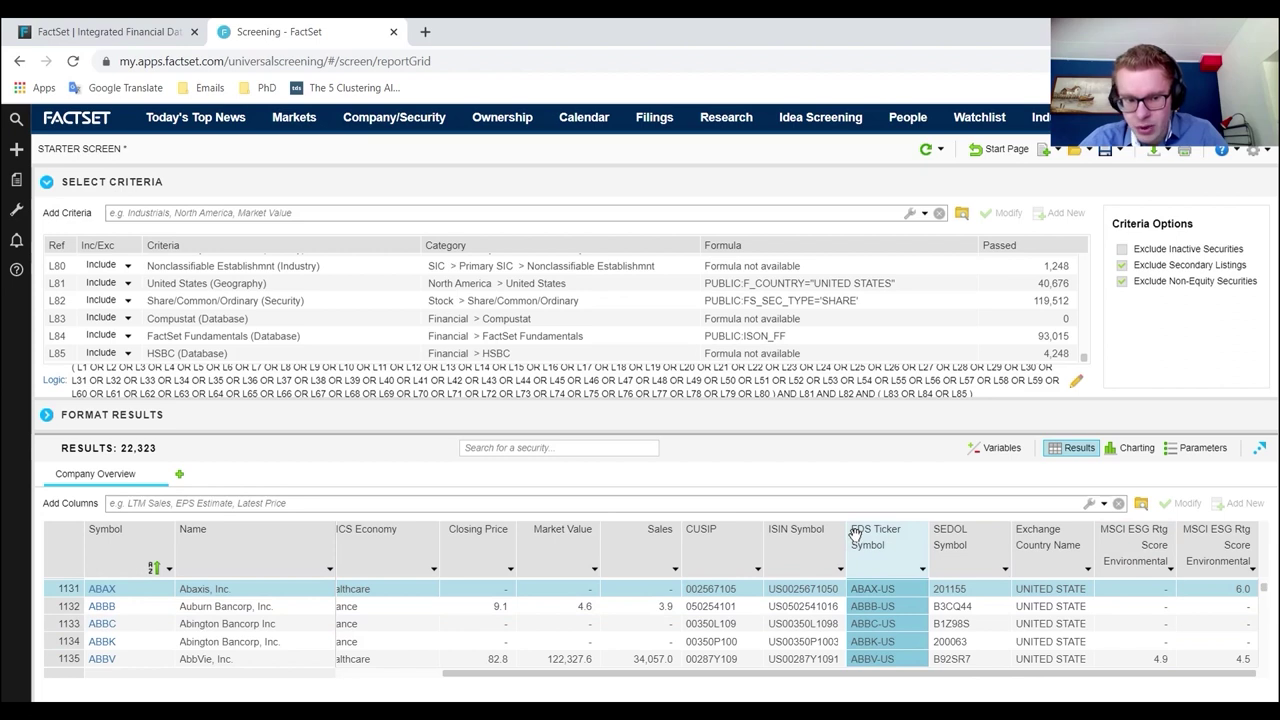
click(1237, 592)
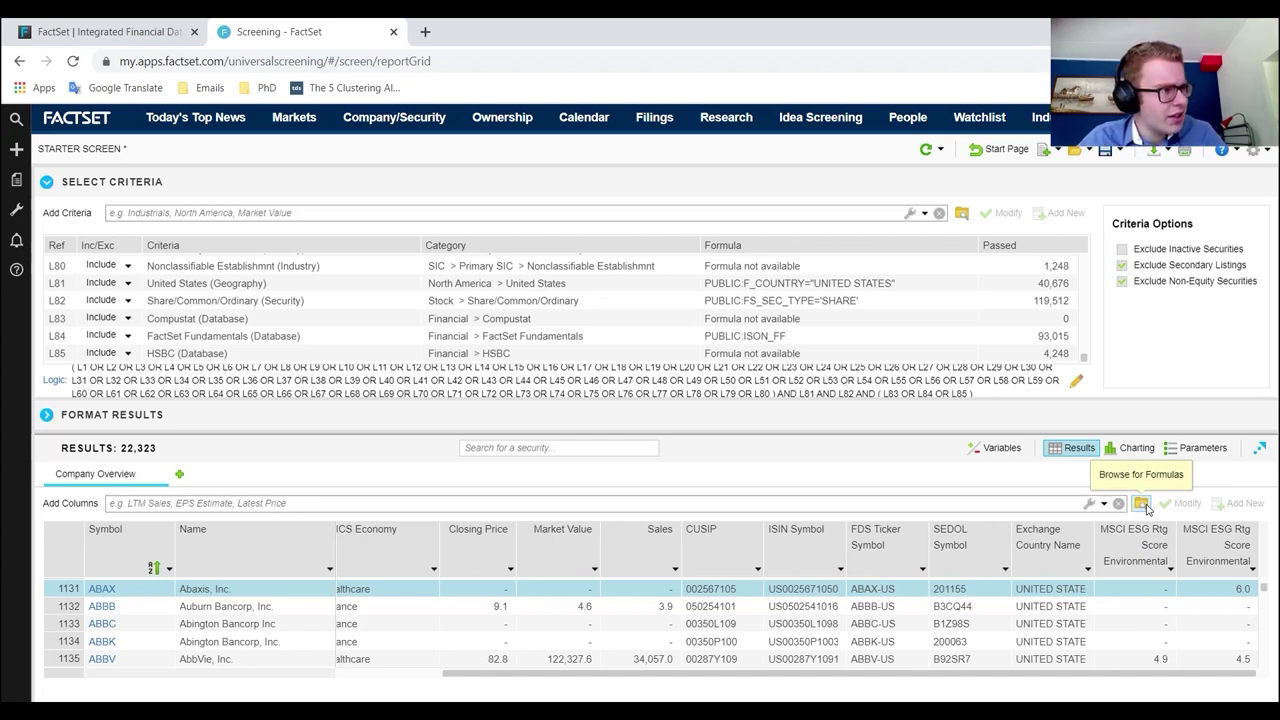
- Search the formulas for market cap, add Market Value - Company Level for Latest Completed Period in Local currency as a column, and close the browser
click(1141, 503)
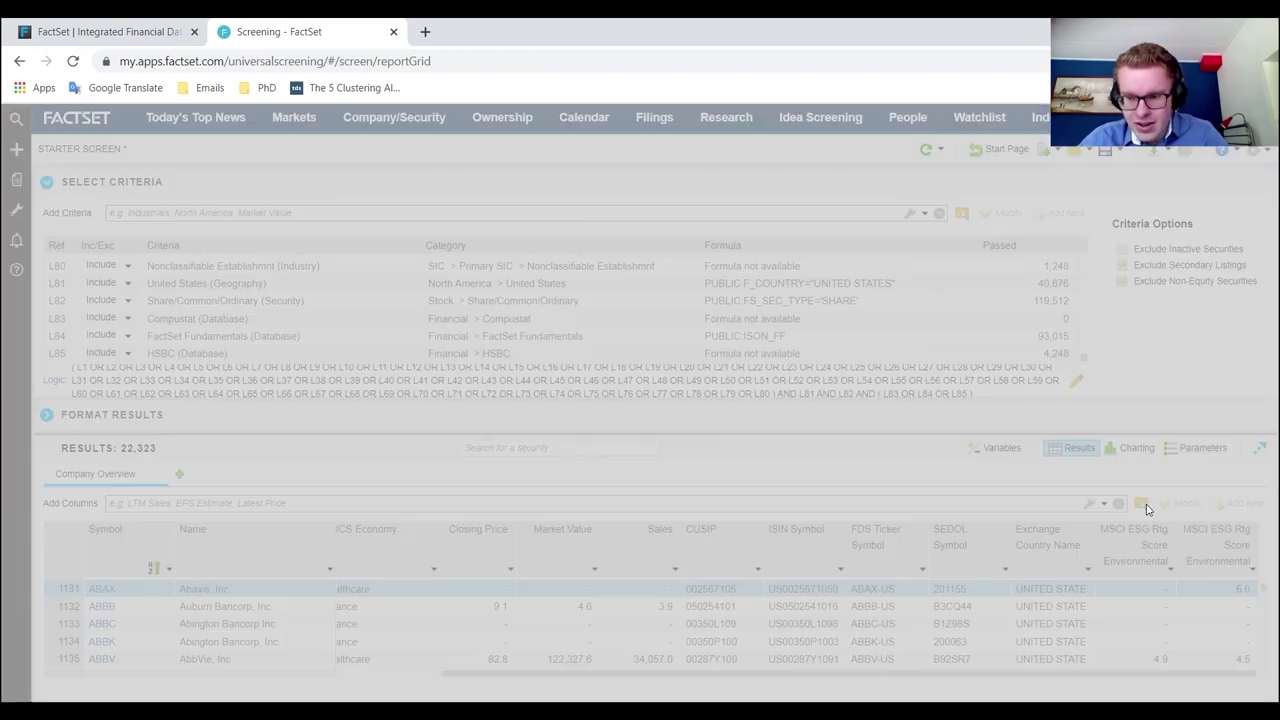
scroll(527, 347, up, 2)
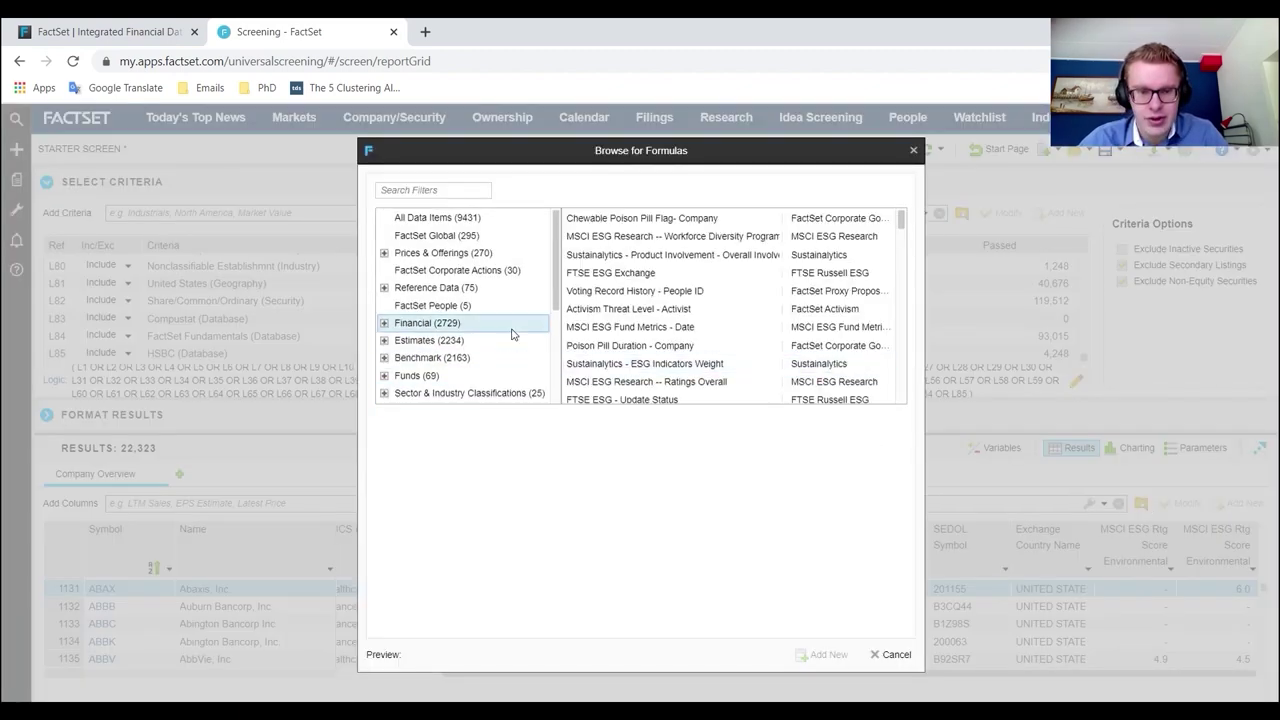
click(401, 186)
text(market cap)
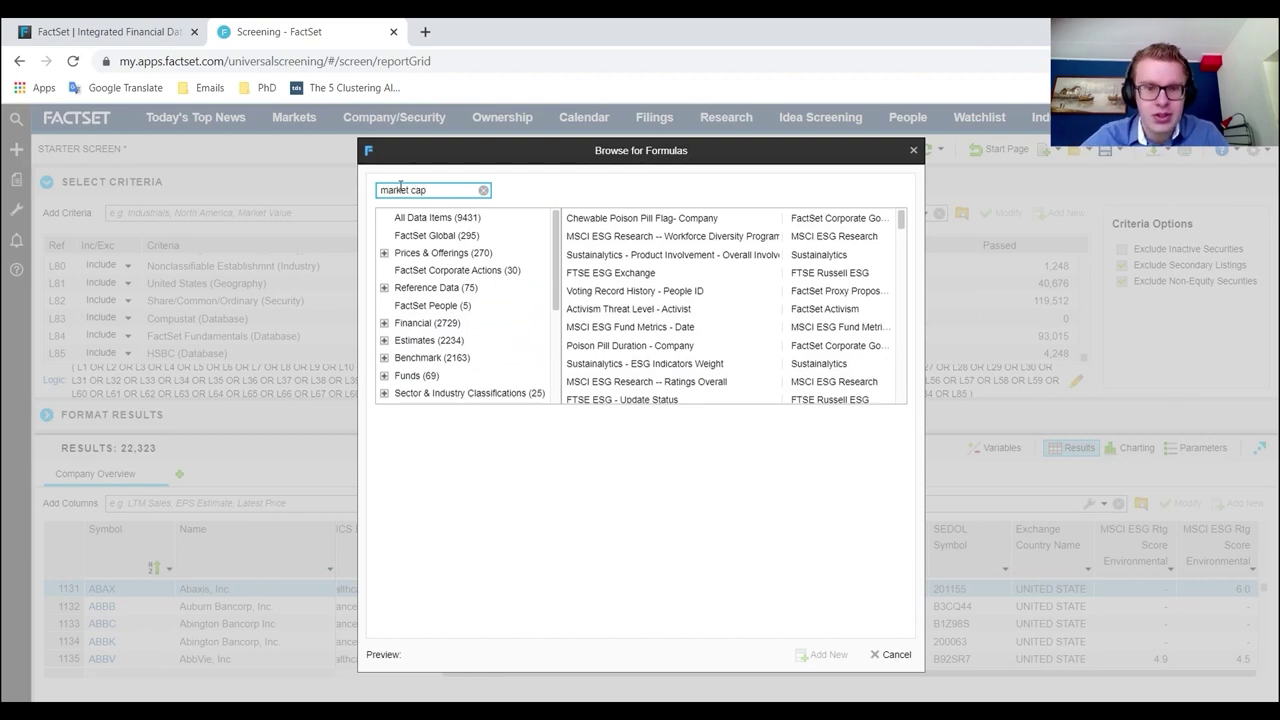
click(629, 216)
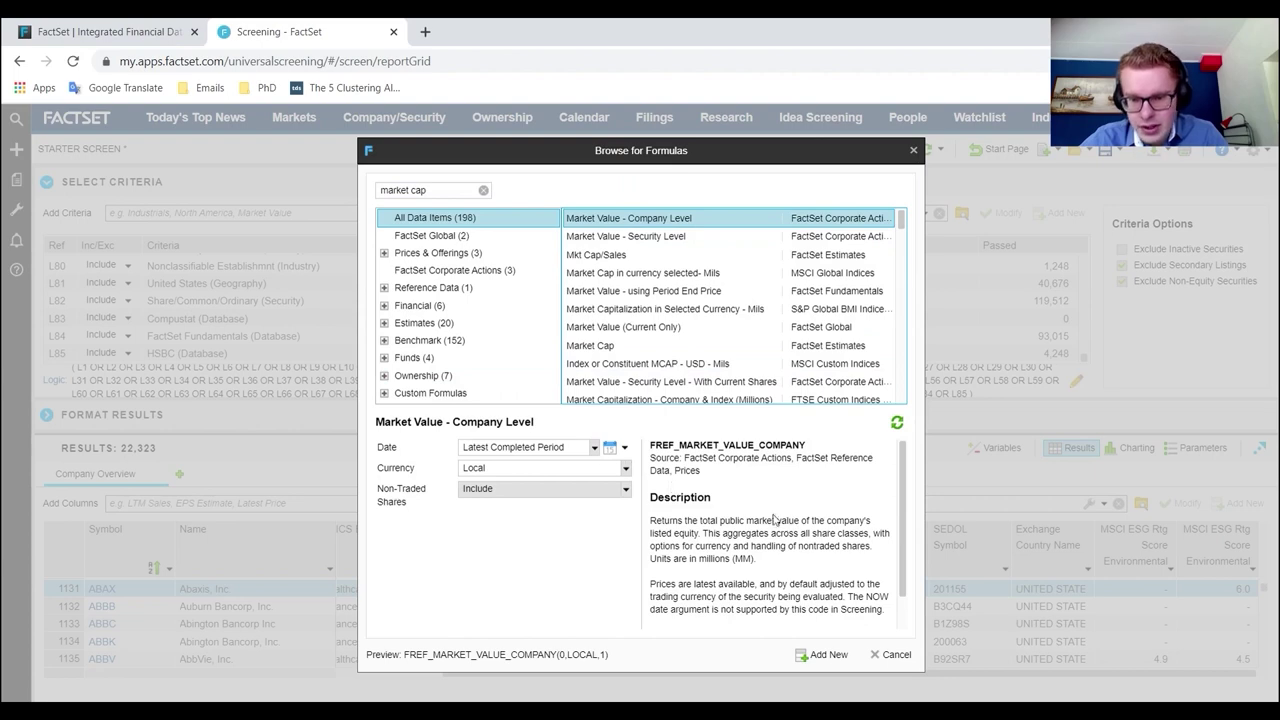
click(822, 654)
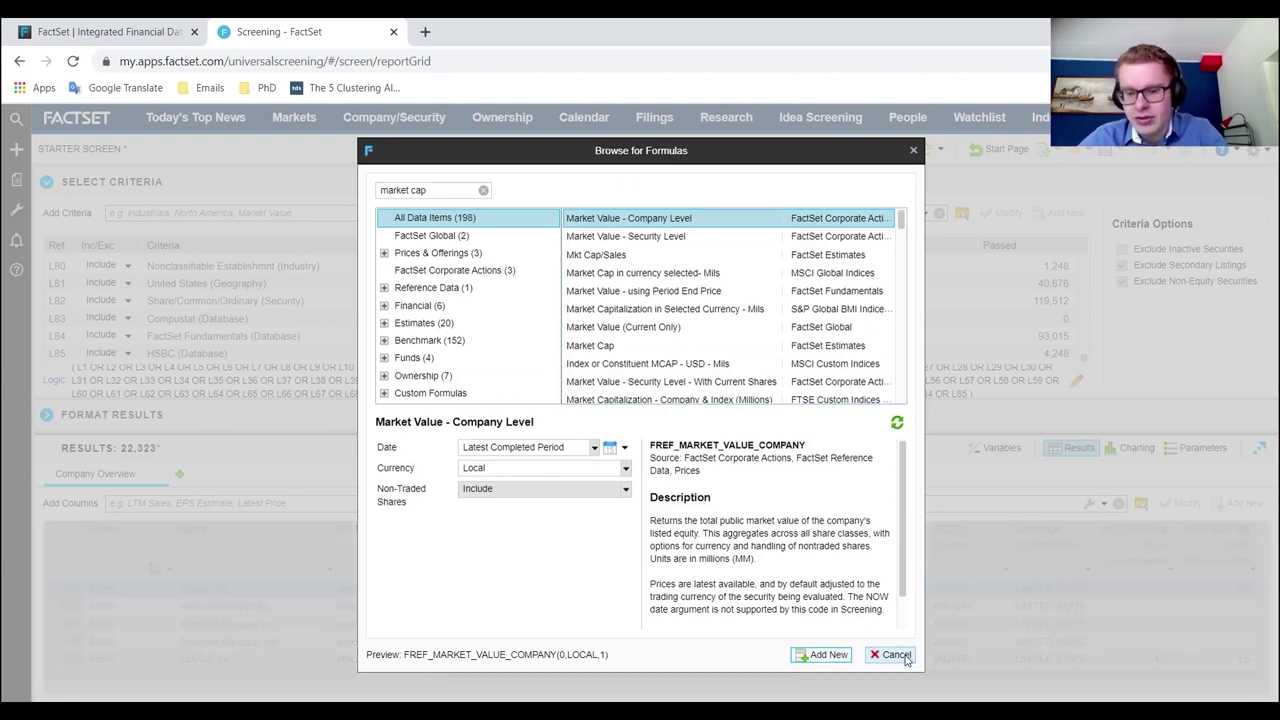
click(896, 655)
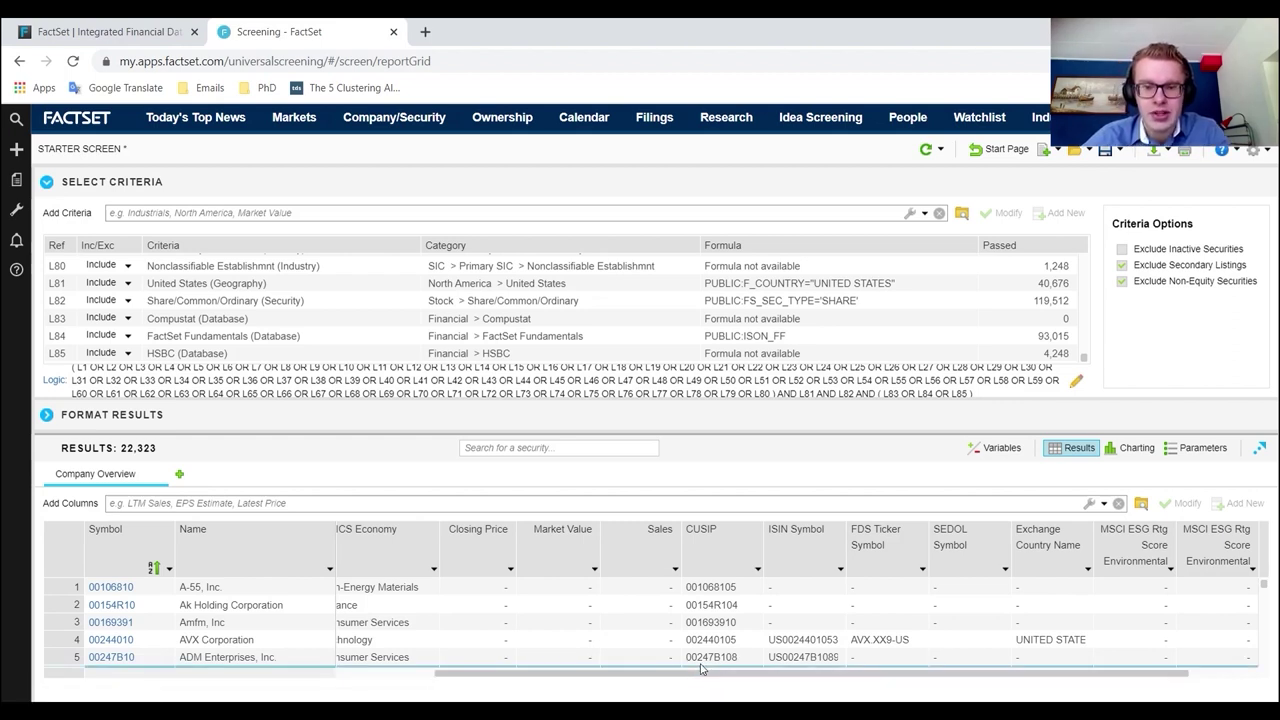
- Examine the company-level market value column down to about row 980 of the results
drag(702, 672, 900, 700)
scroll(1168, 595, down, 10)
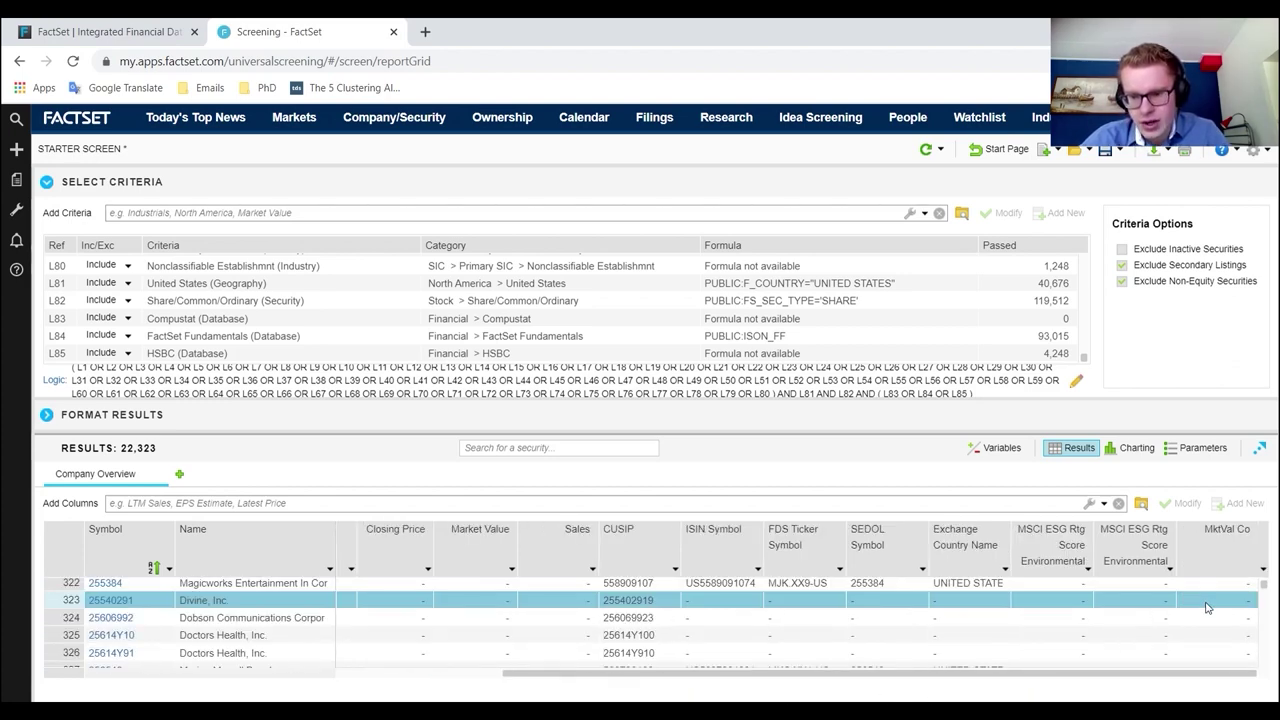
scroll(1199, 607, down, 10)
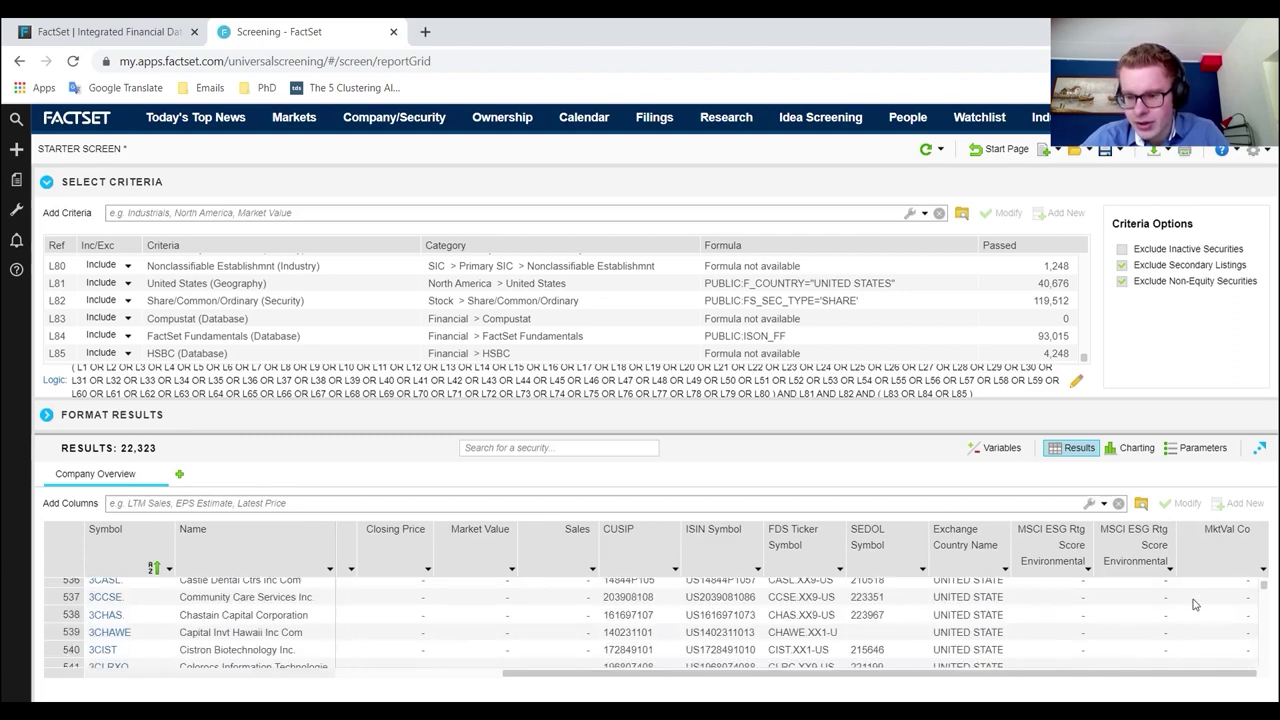
scroll(1189, 605, down, 5)
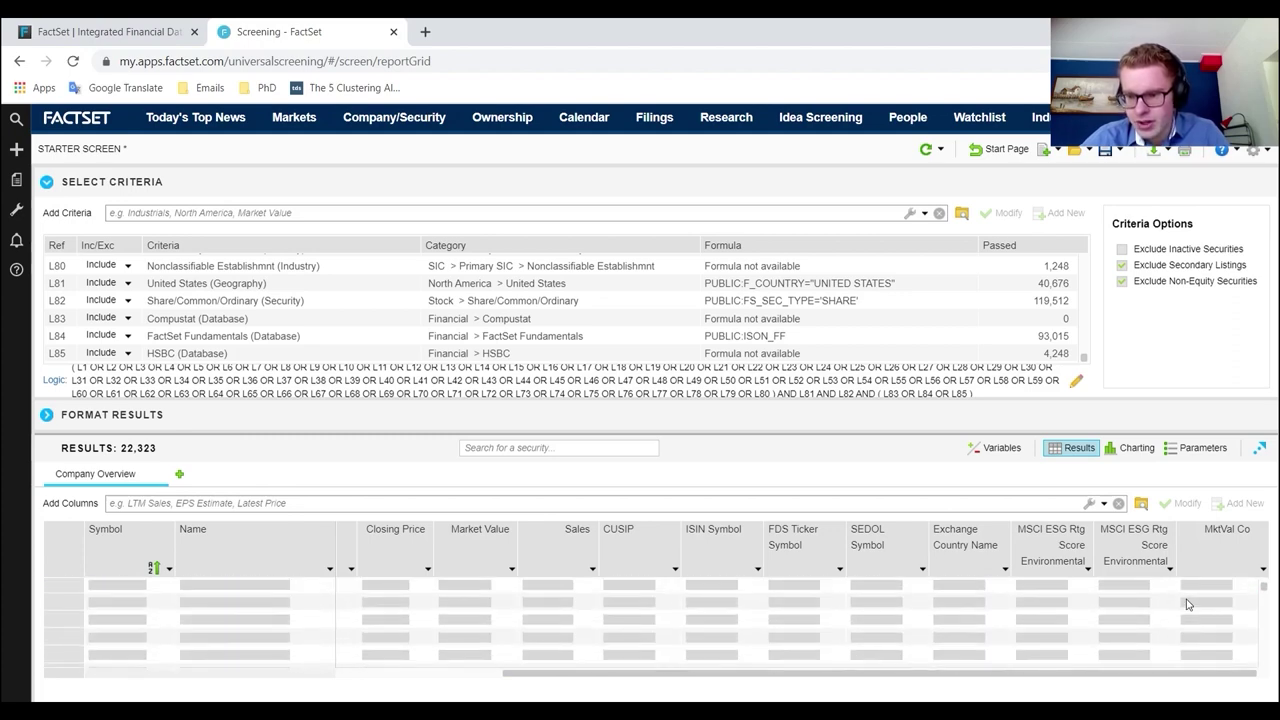
scroll(1189, 604, down, 5)
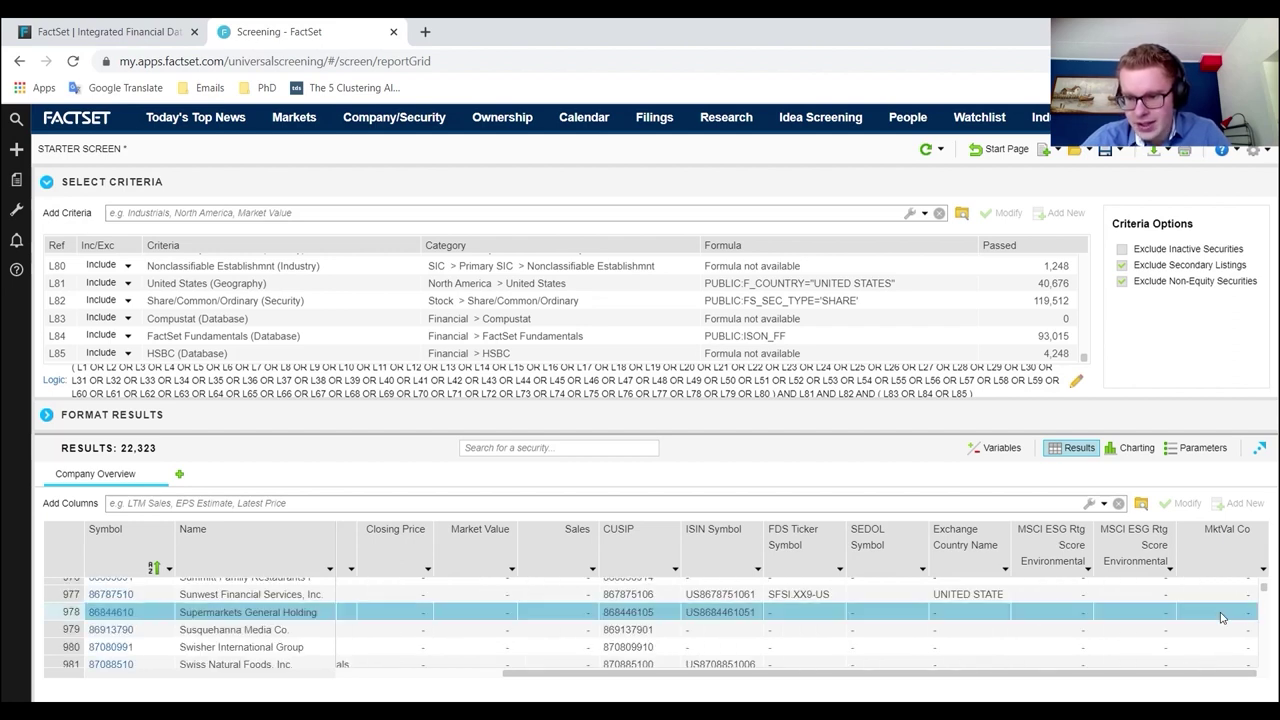
- Review the options and descriptions of general column formulas, including Price, Indicated Annual Dividend, Long Term Growth - Estimate, CUSIP and Debt - Short Term - Annual
click(1141, 504)
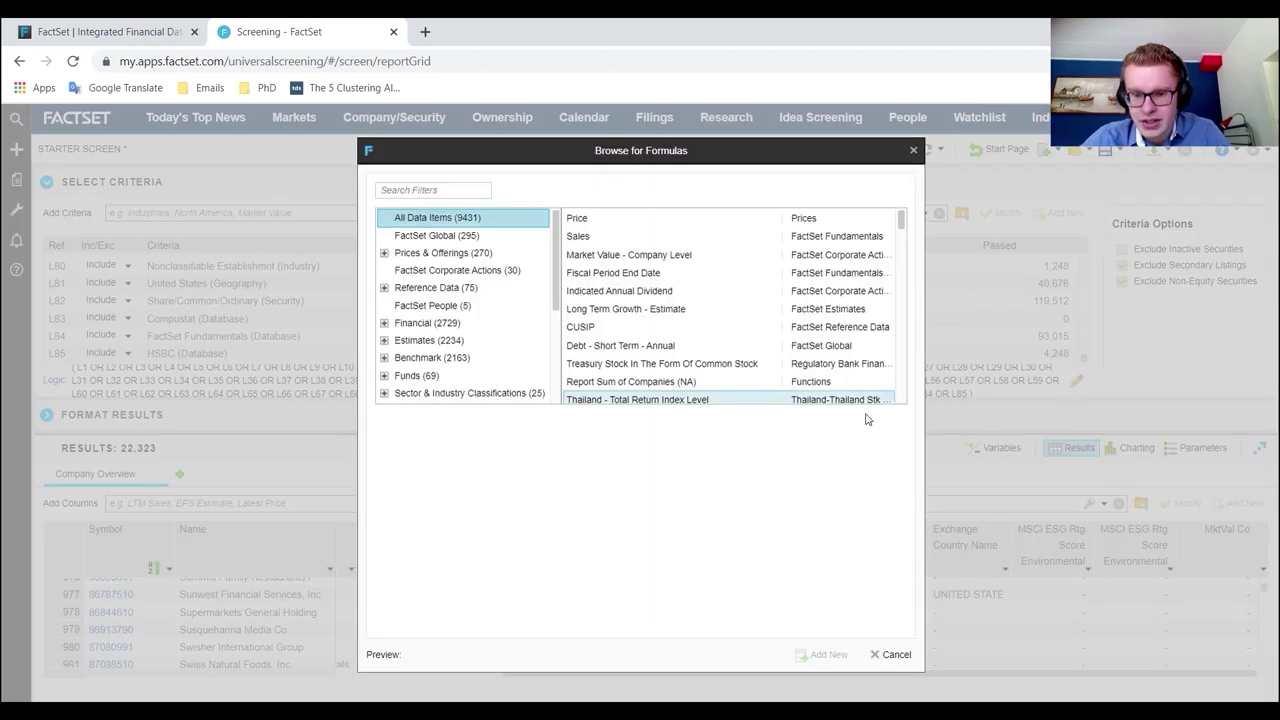
click(604, 219)
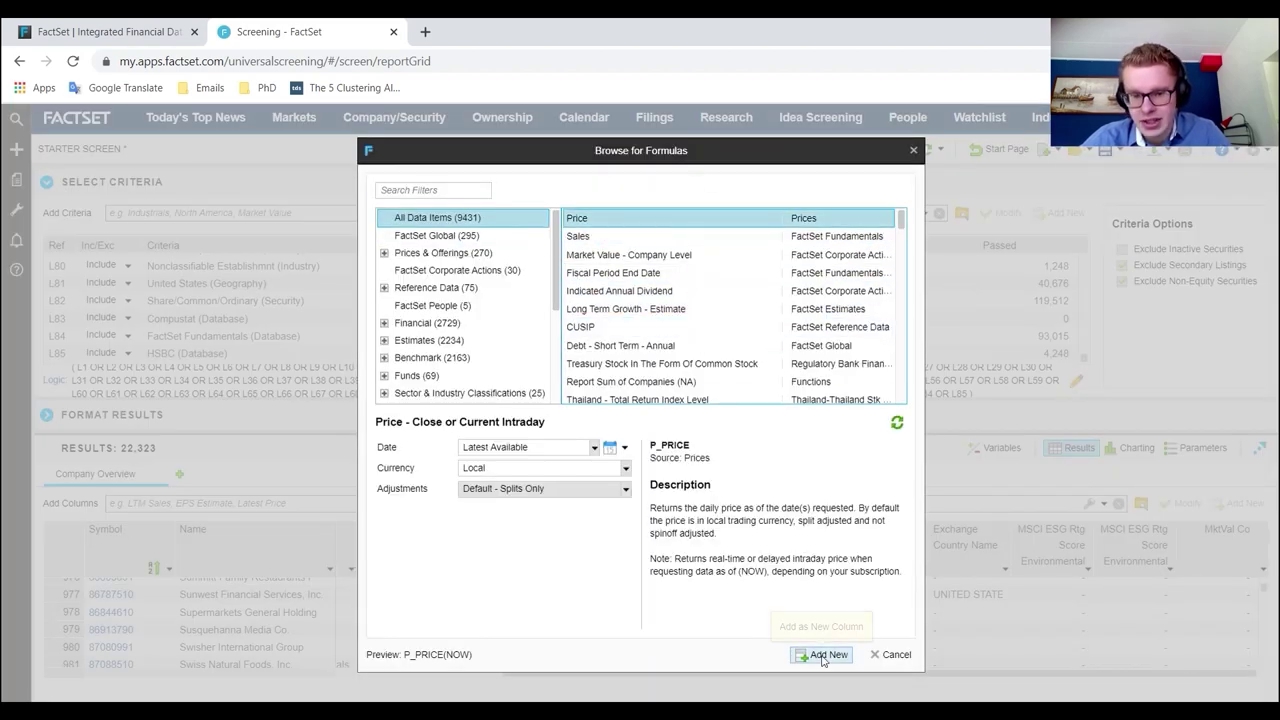
click(820, 255)
click(822, 272)
click(830, 291)
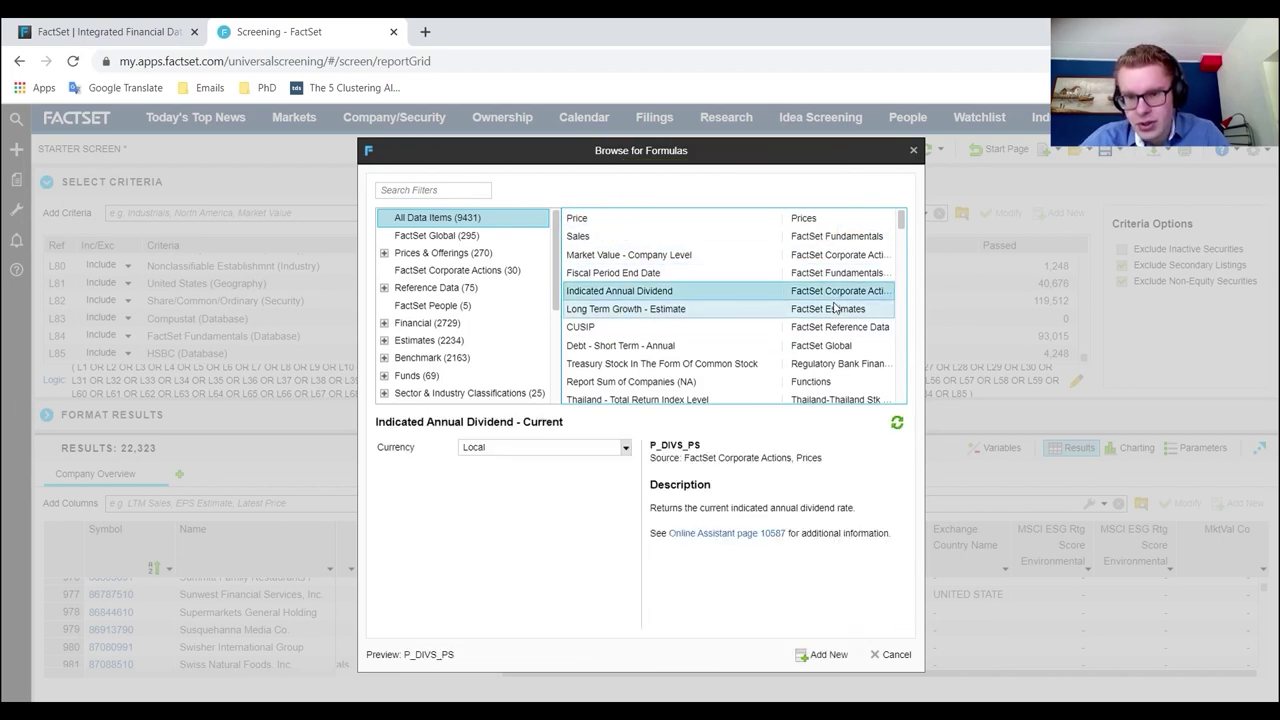
click(820, 309)
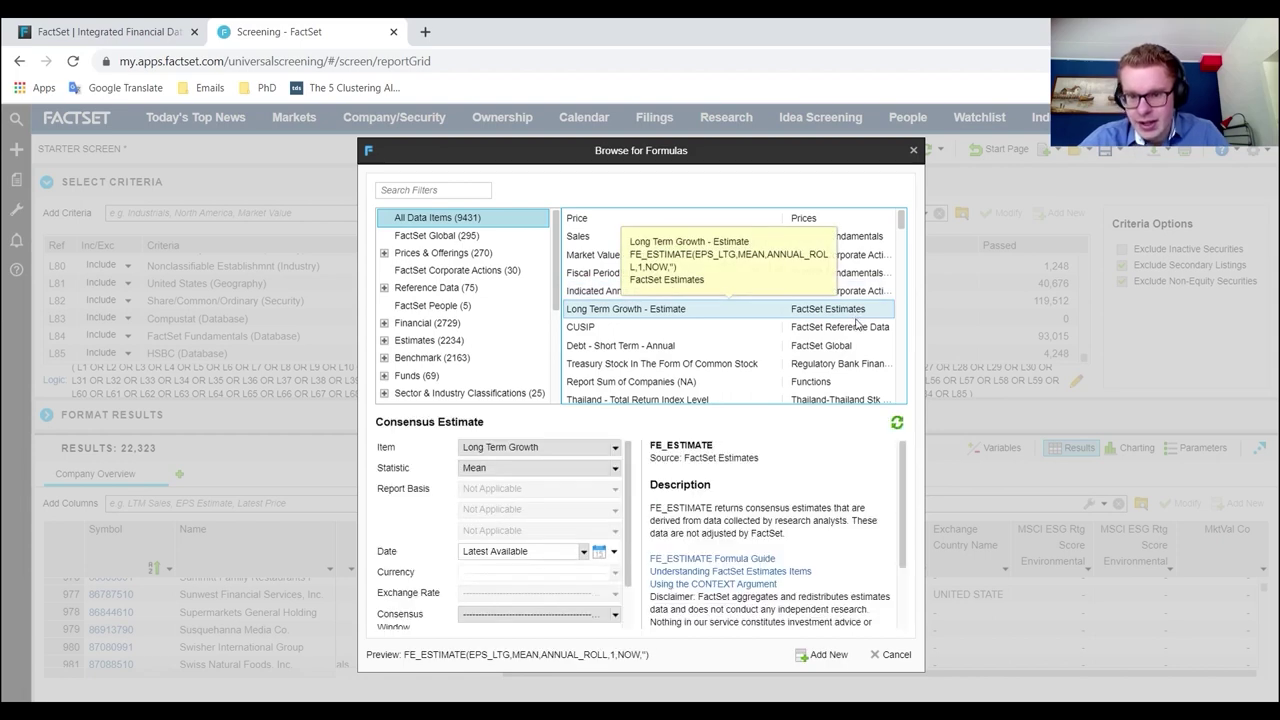
click(864, 297)
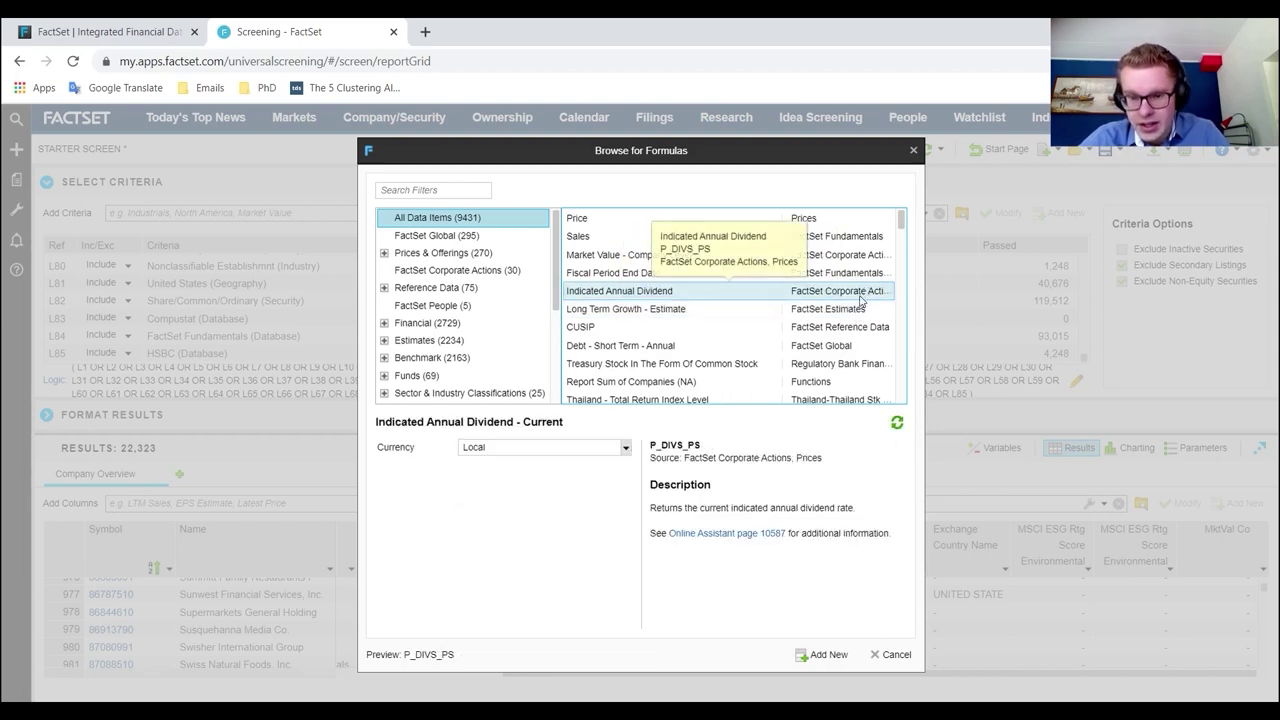
click(863, 337)
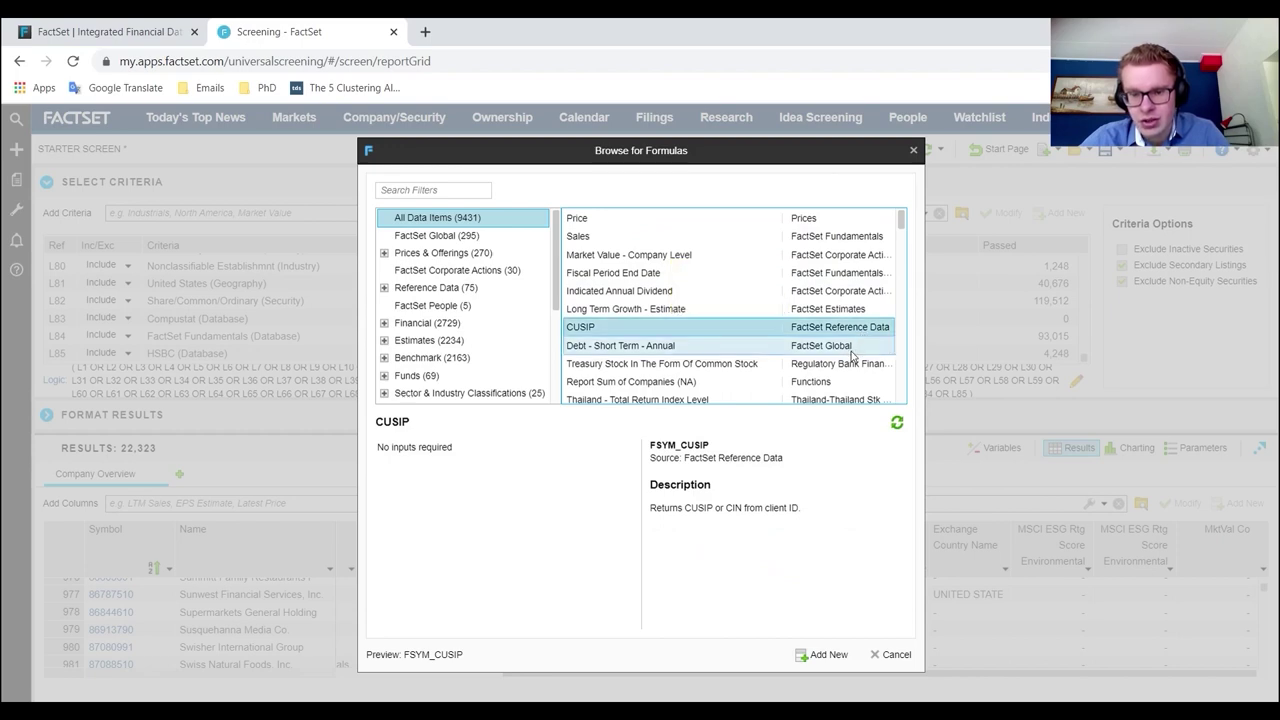
click(849, 346)
- Add Switzerland - Volume - Daily with the Latest Available date as a new column, and look through the remaining formulas
scroll(849, 346, down, 5)
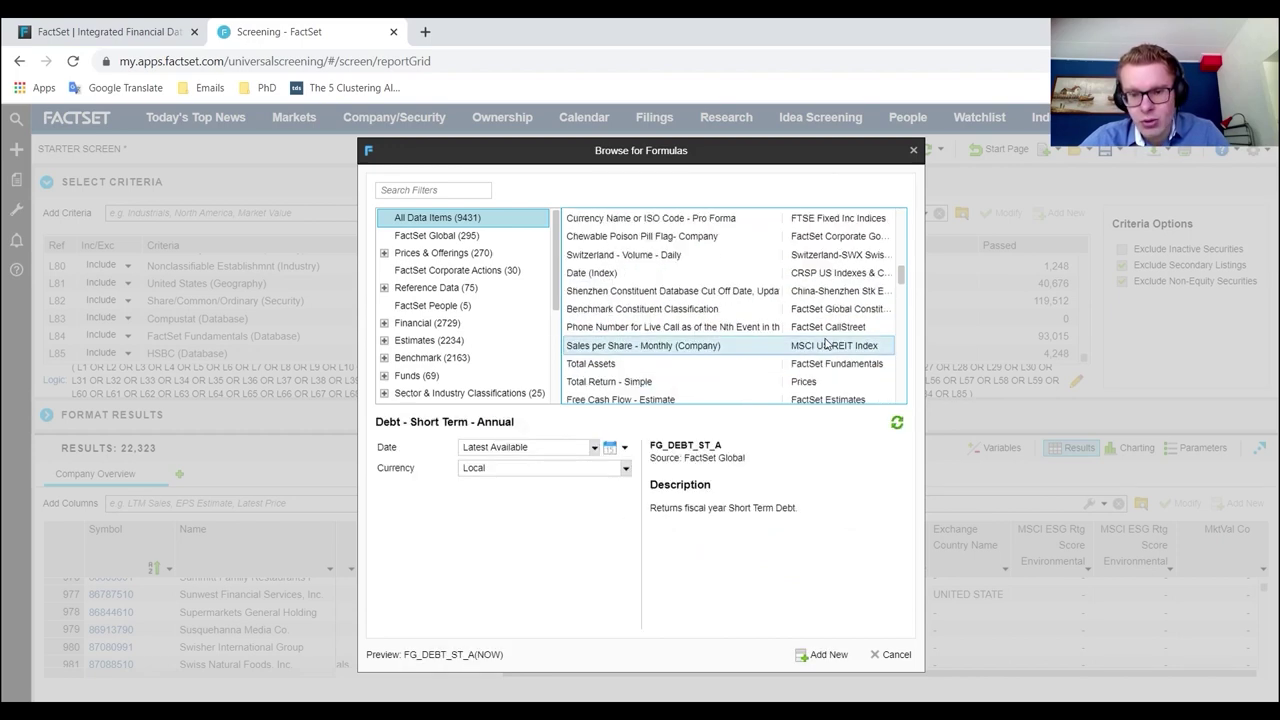
click(815, 257)
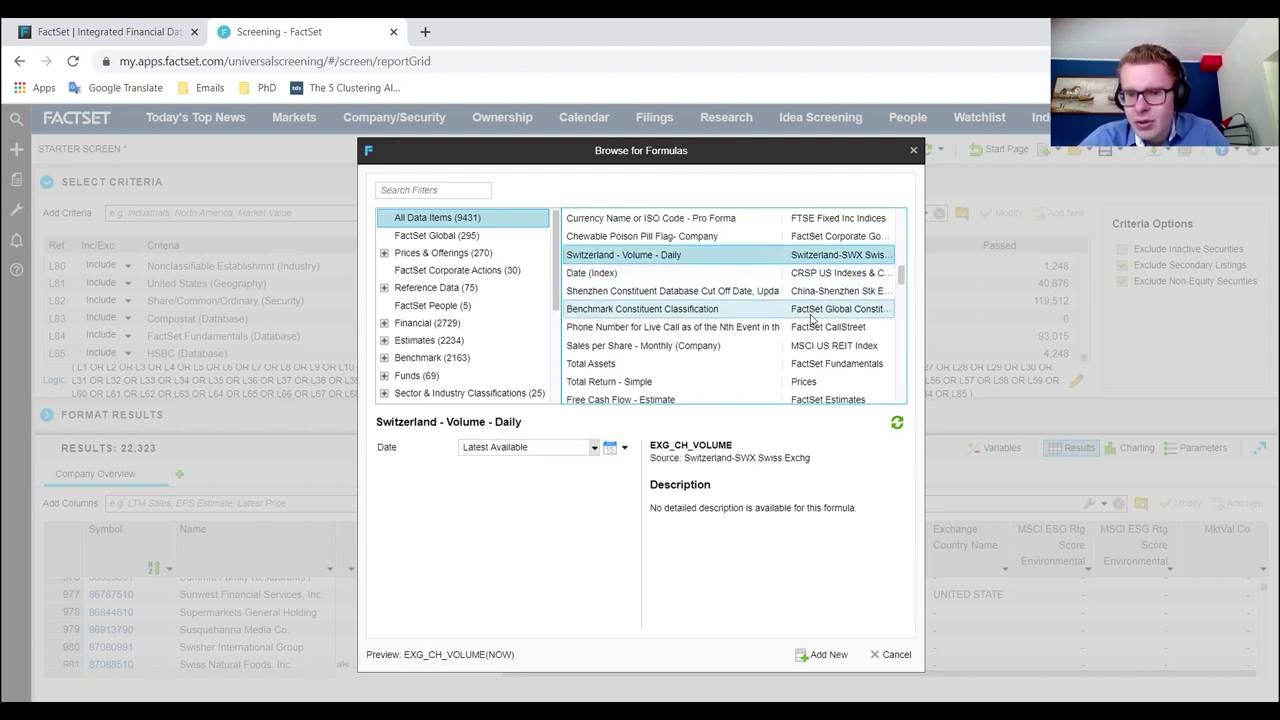
click(822, 654)
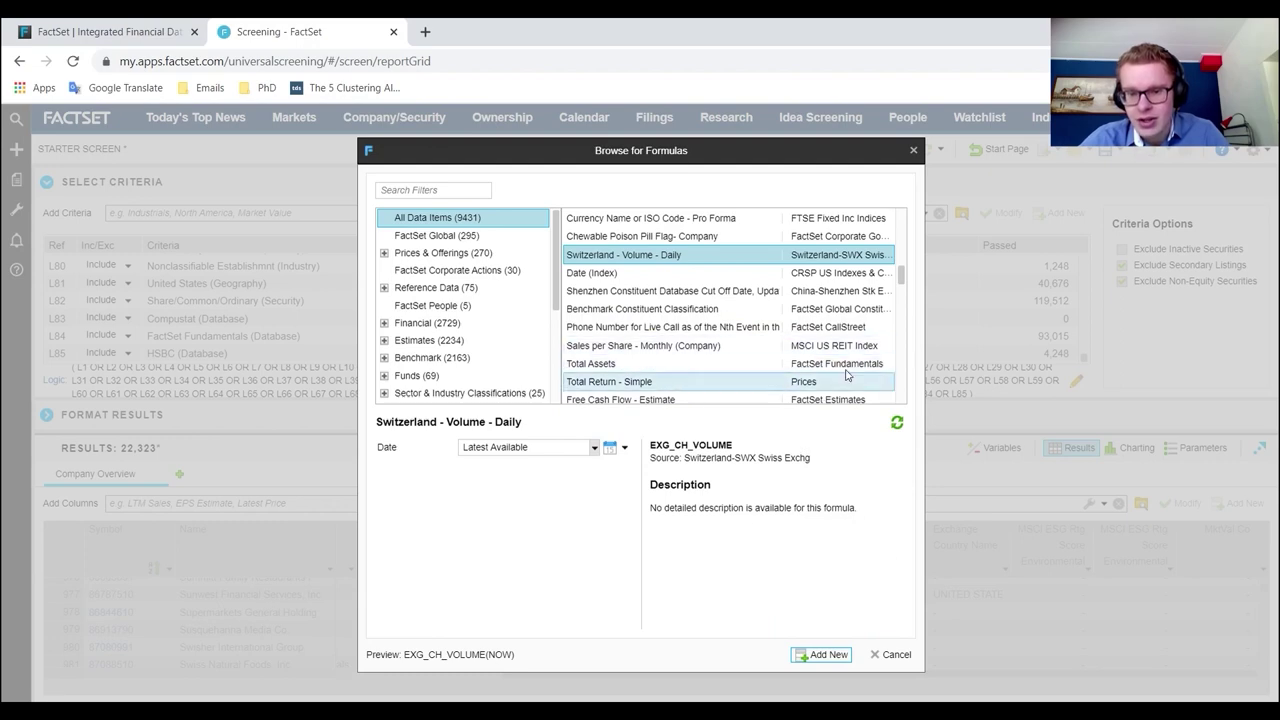
scroll(846, 374, down, 10)
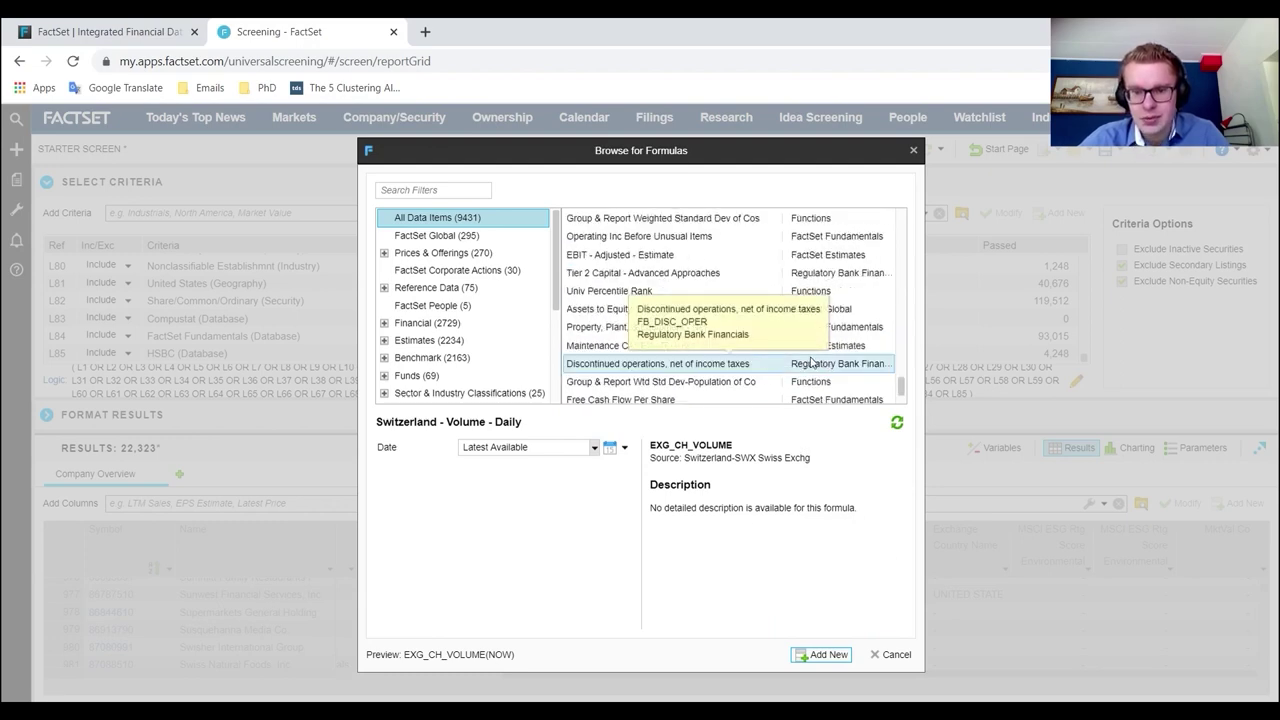
scroll(685, 305, down, 1)
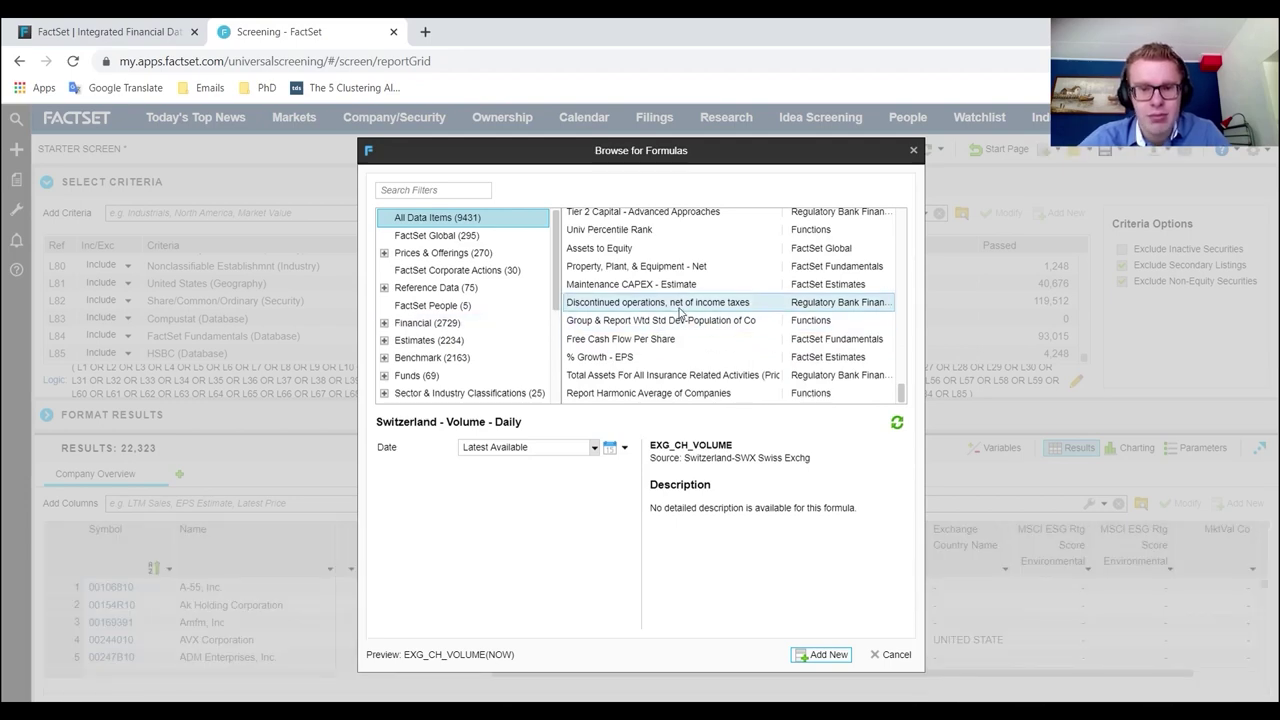
- Add Price (Latest Available, Local, Default - Splits Only) and Market Value - Company Level (Latest Completed Period, Local) as new columns
scroll(680, 311, up, 15)
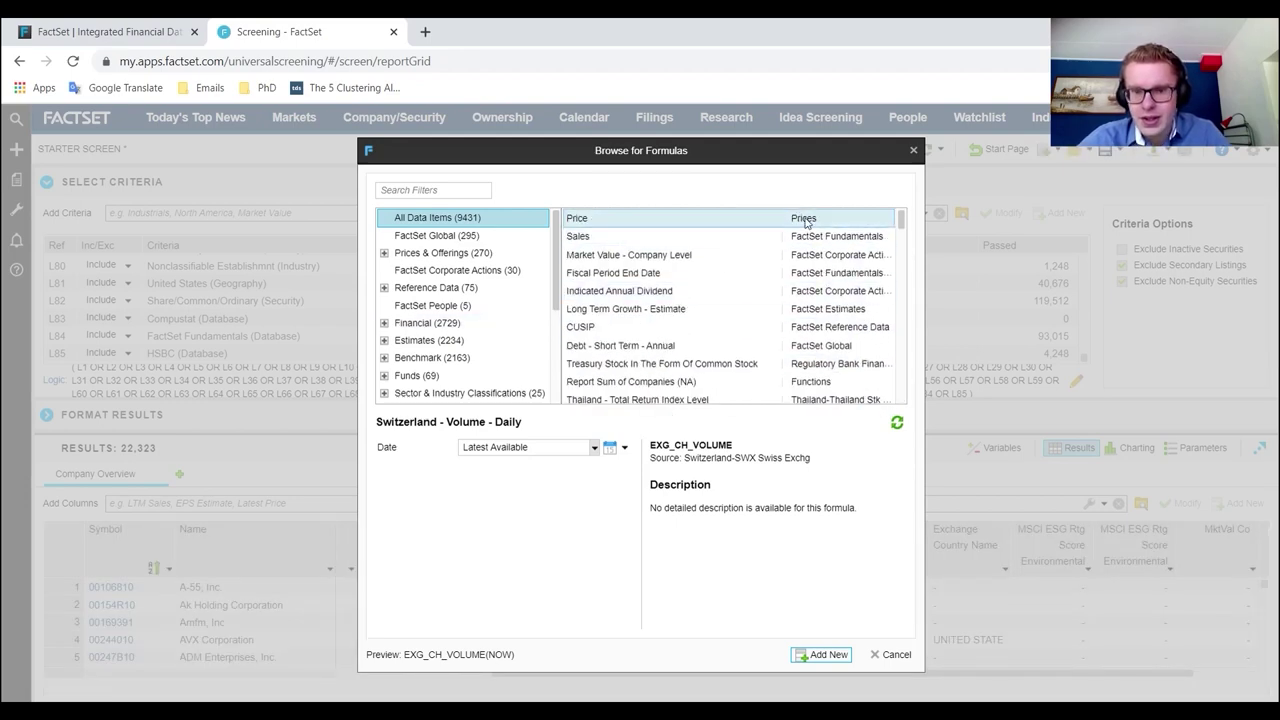
click(805, 222)
click(828, 655)
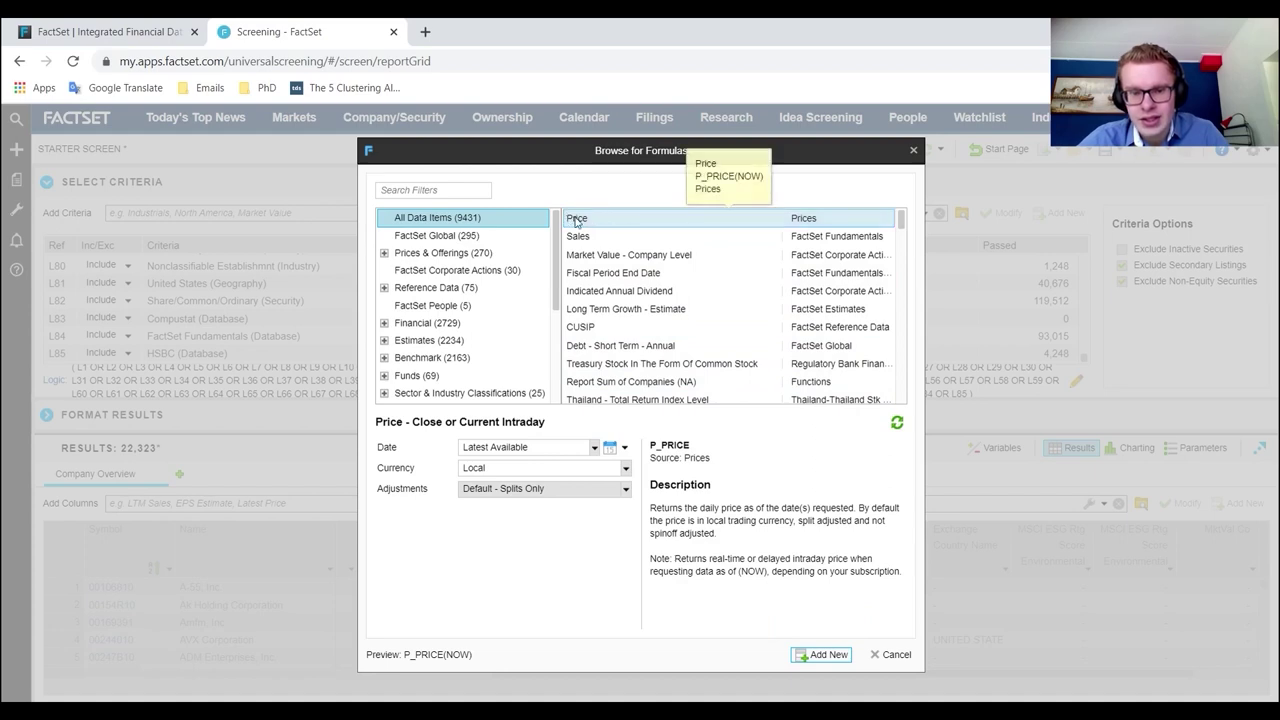
click(621, 258)
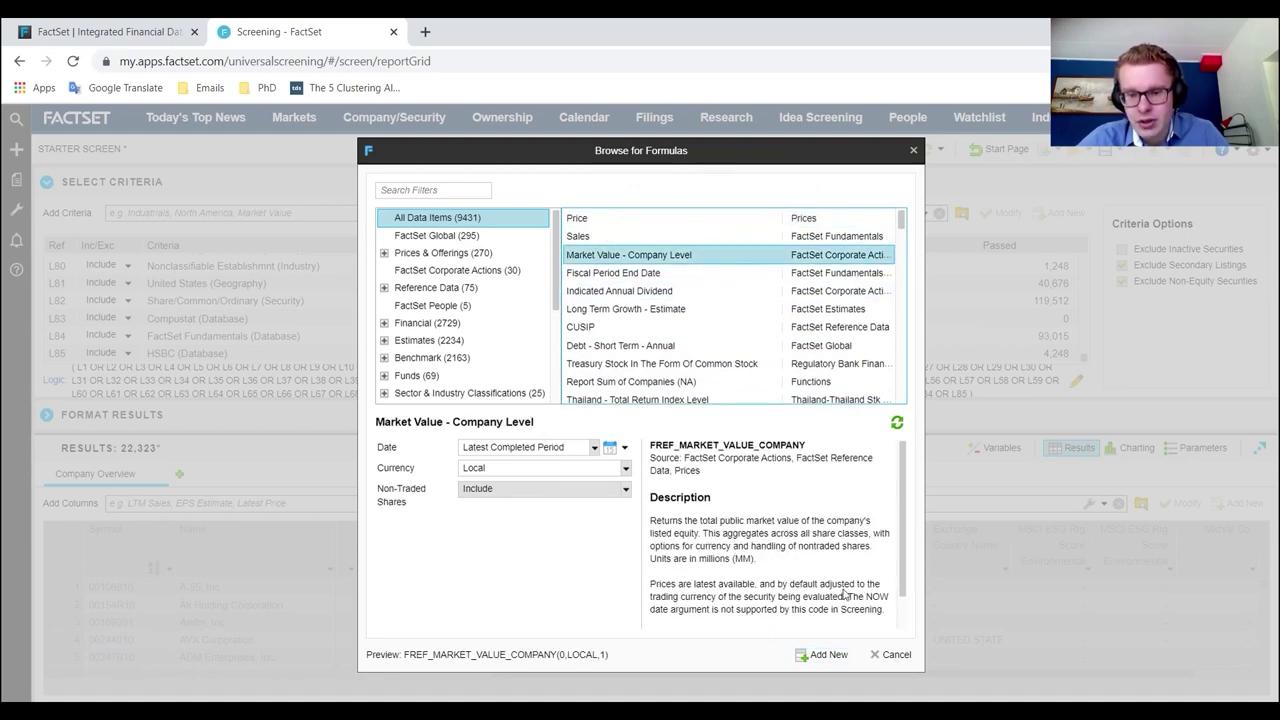
click(822, 654)
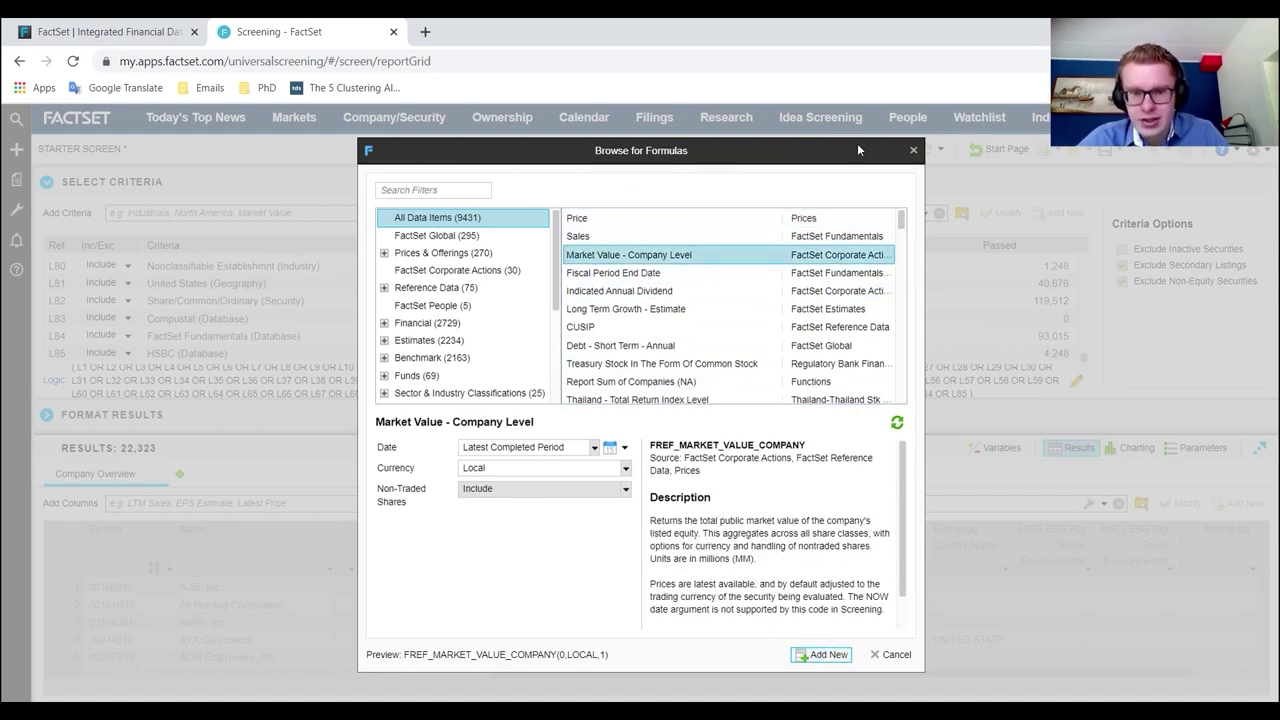
click(810, 656)
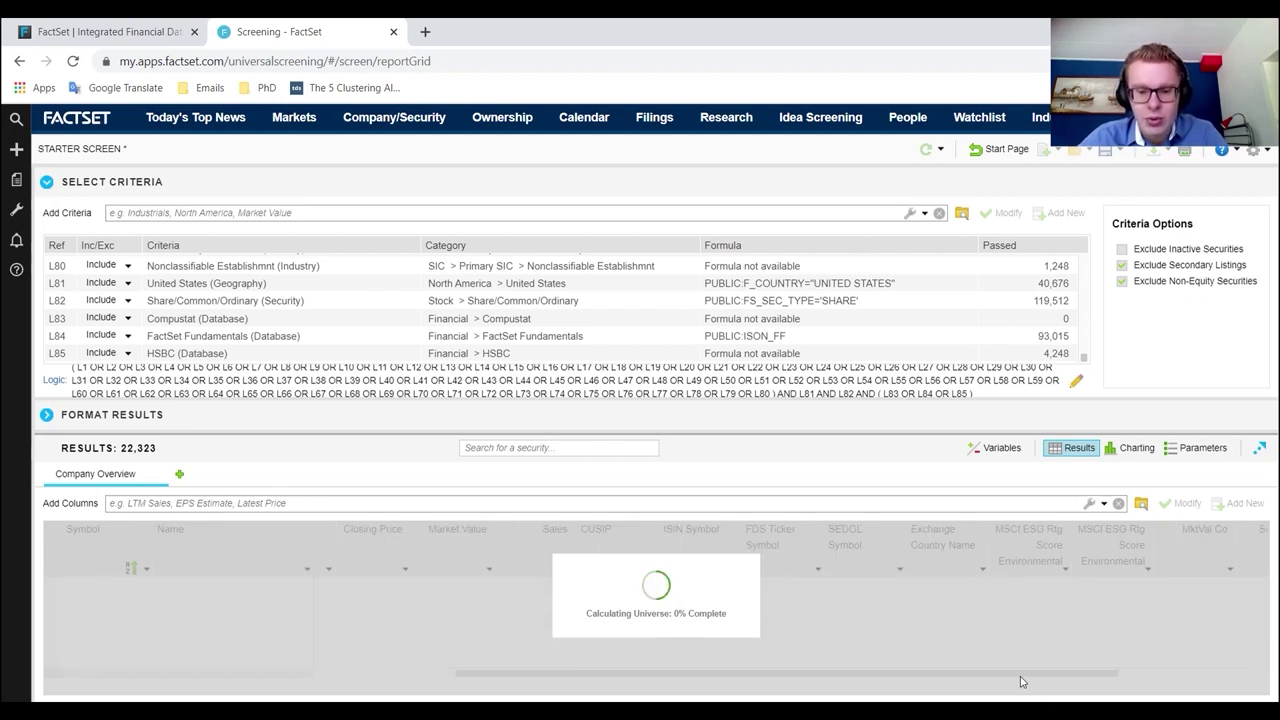
- Delete the Swiss Daily Volume column from the screening results
drag(1005, 676, 1173, 676)
scroll(1202, 621, down, 4)
scroll(1196, 618, down, 10)
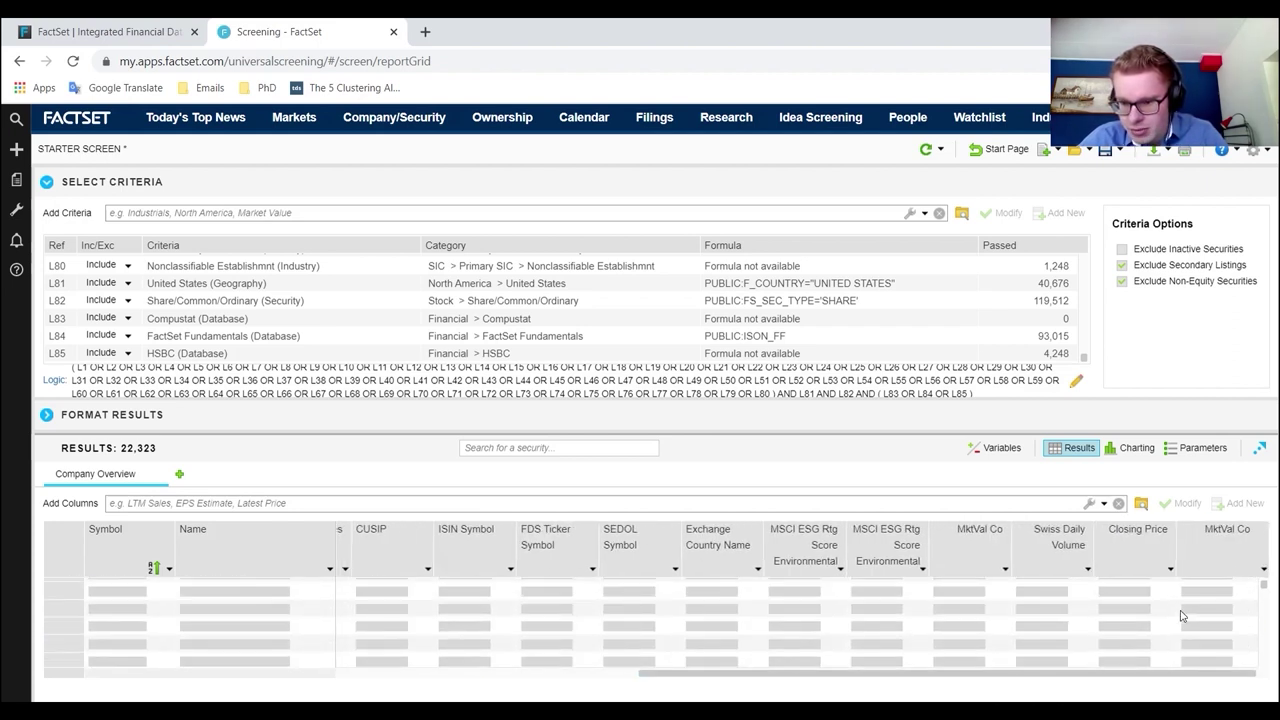
scroll(1066, 587, down, 5)
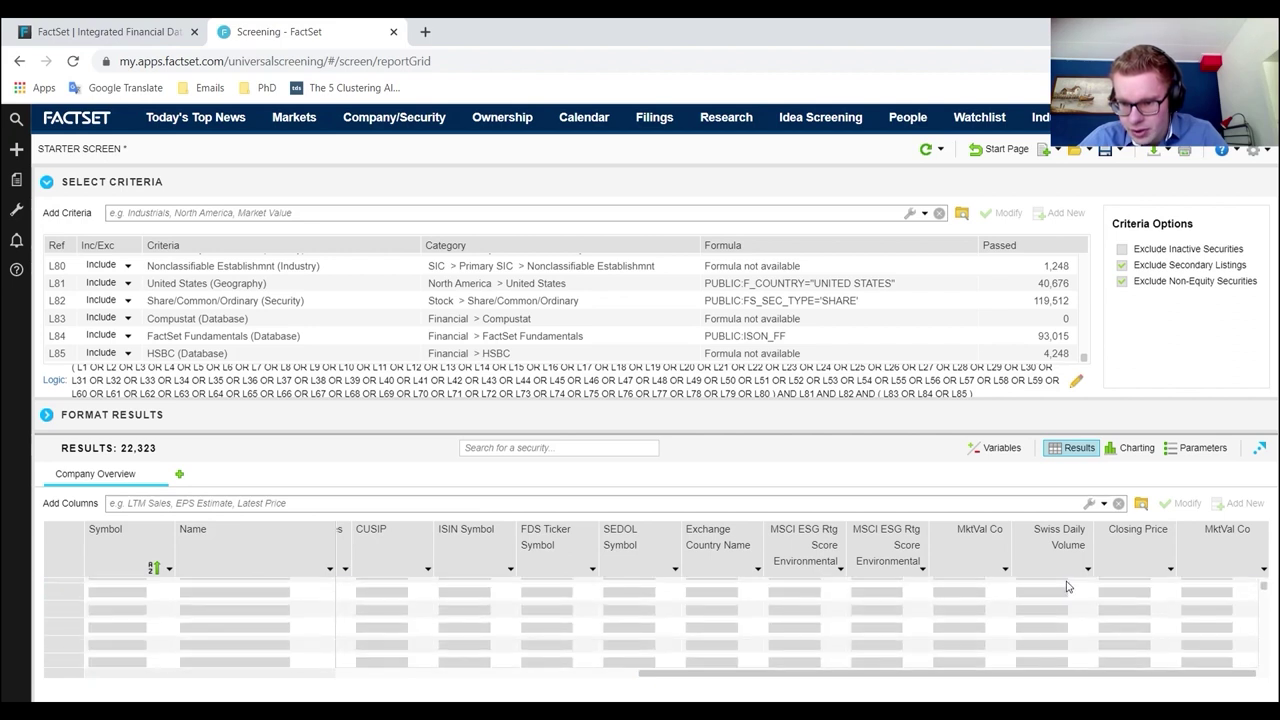
click(1060, 550)
right_click(1064, 556)
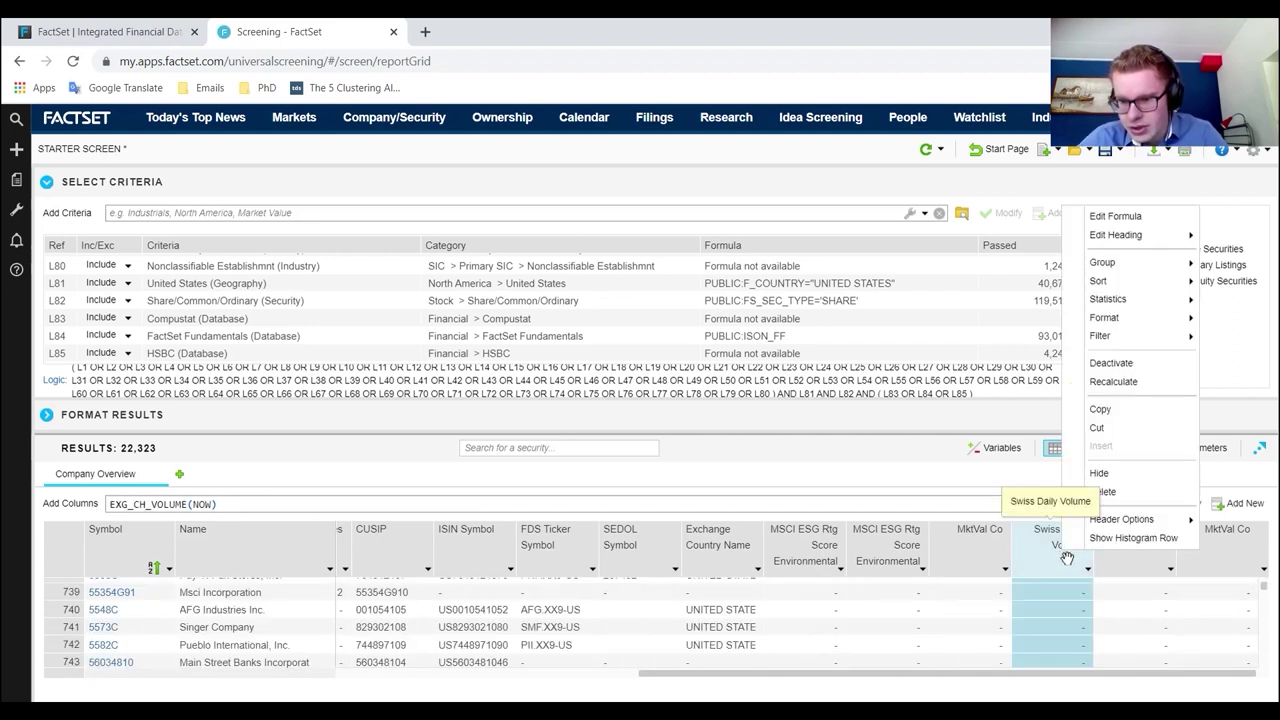
click(1108, 492)
scroll(1093, 596, down, 10)
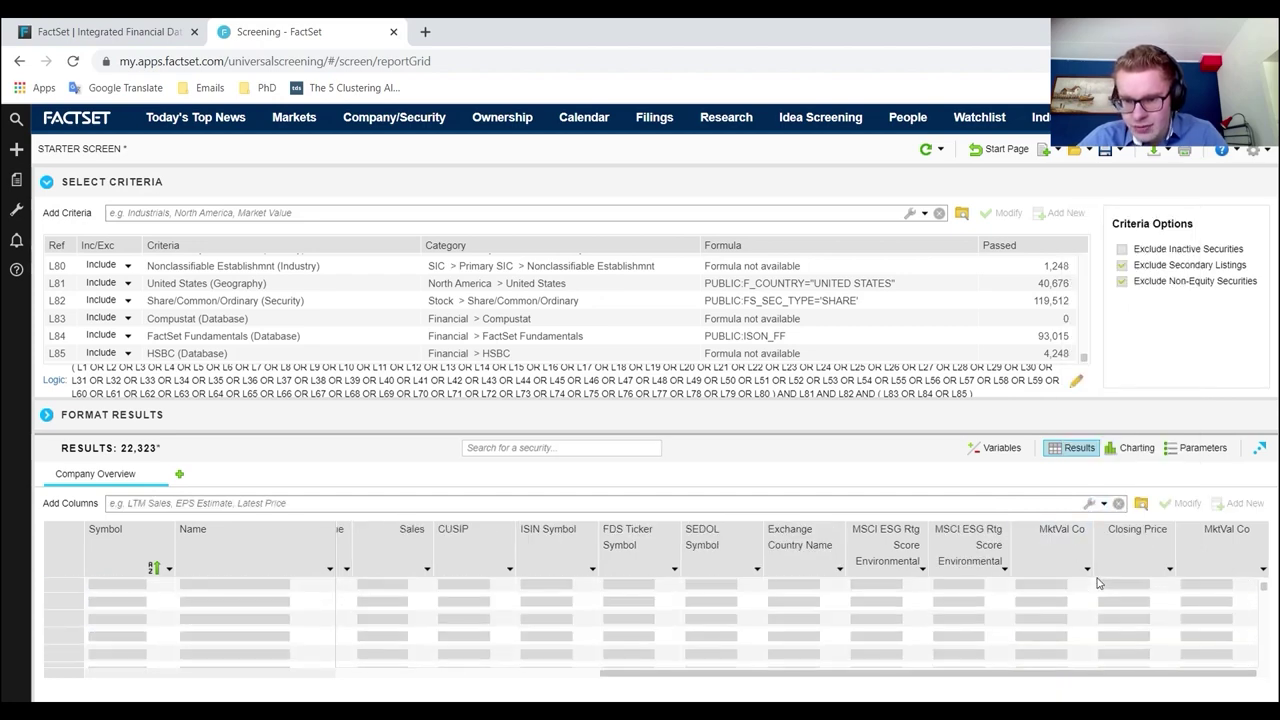
- Delete both MktVal Co columns on either side of the newly added Closing Price column
click(1068, 540)
right_click(1069, 538)
click(1112, 479)
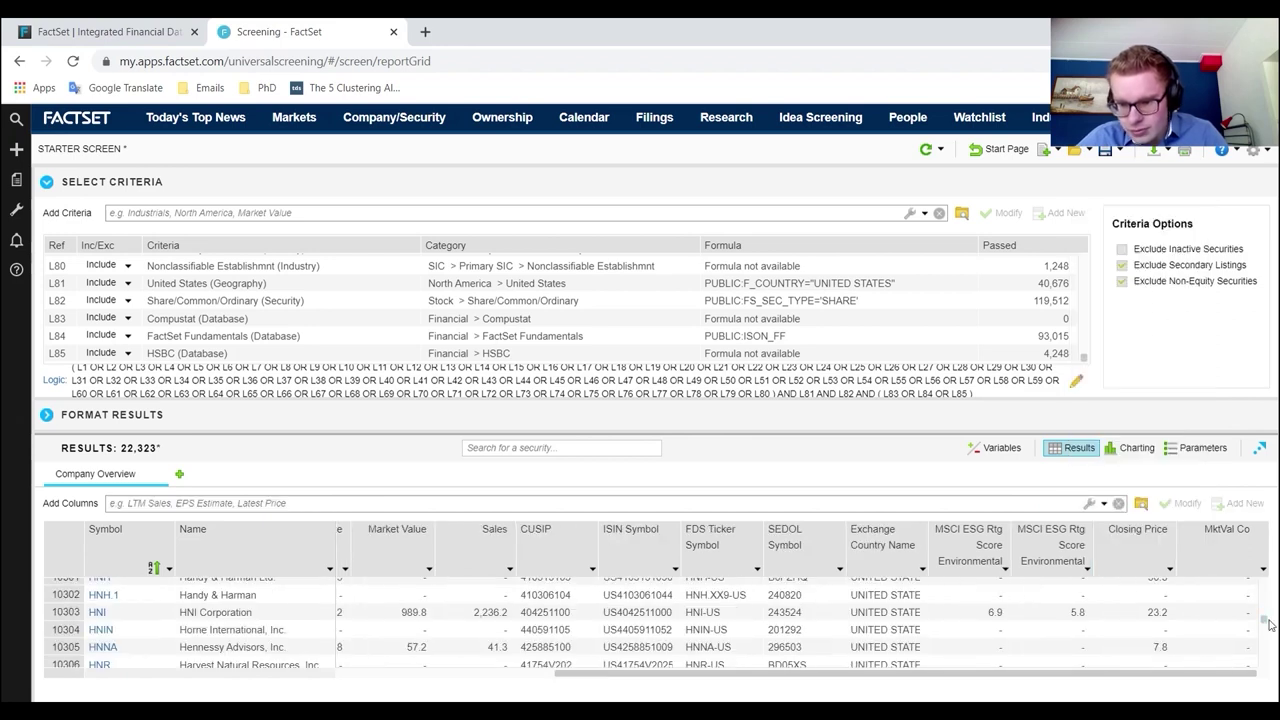
click(1207, 613)
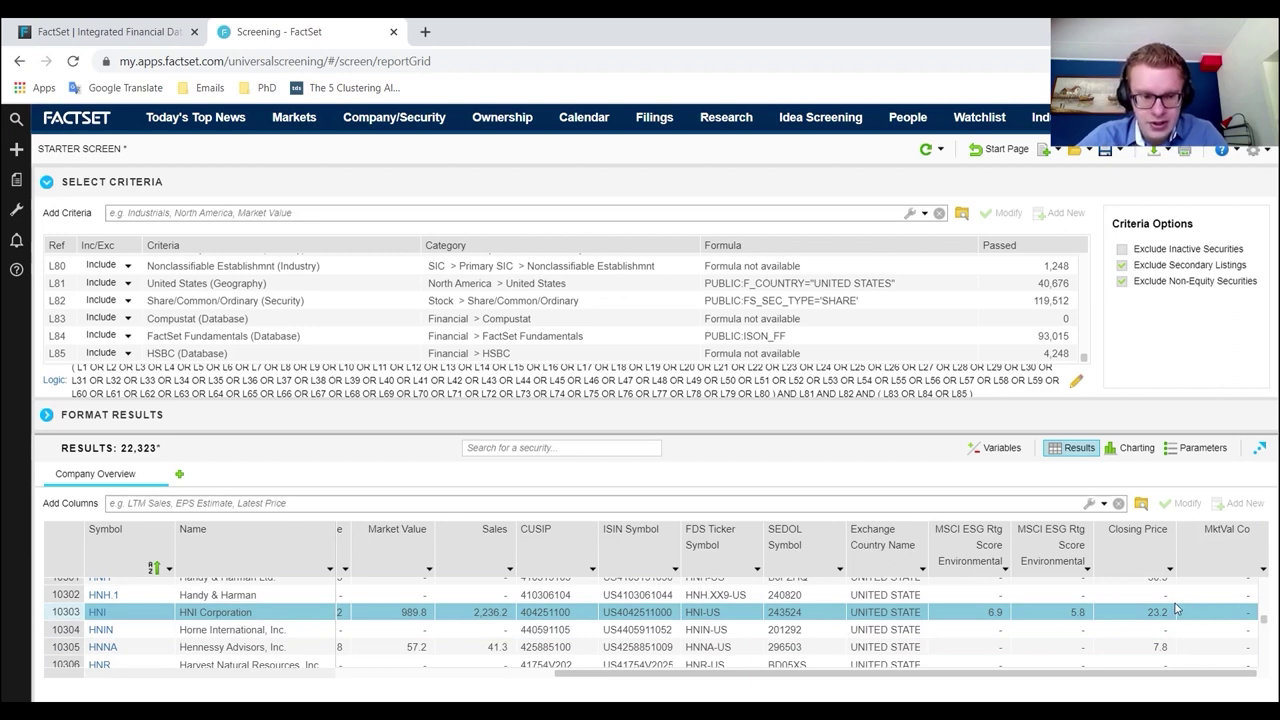
click(1222, 550)
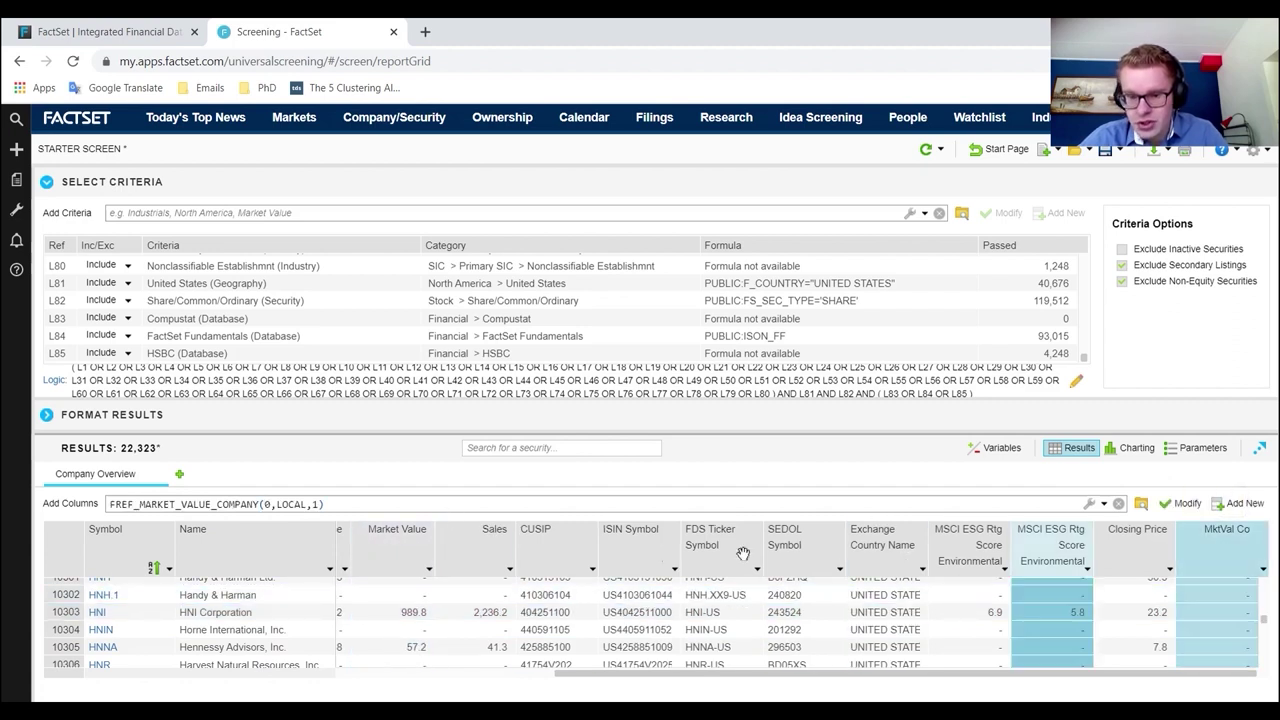
right_click(1243, 552)
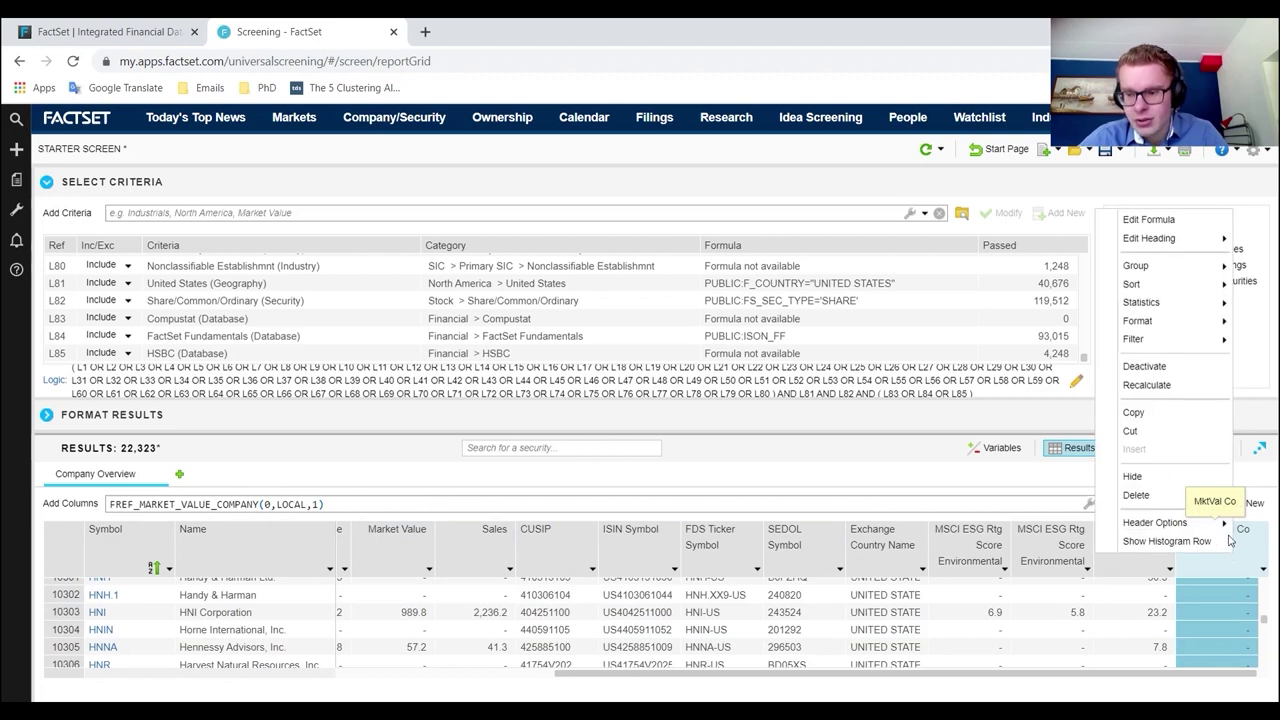
click(1135, 495)
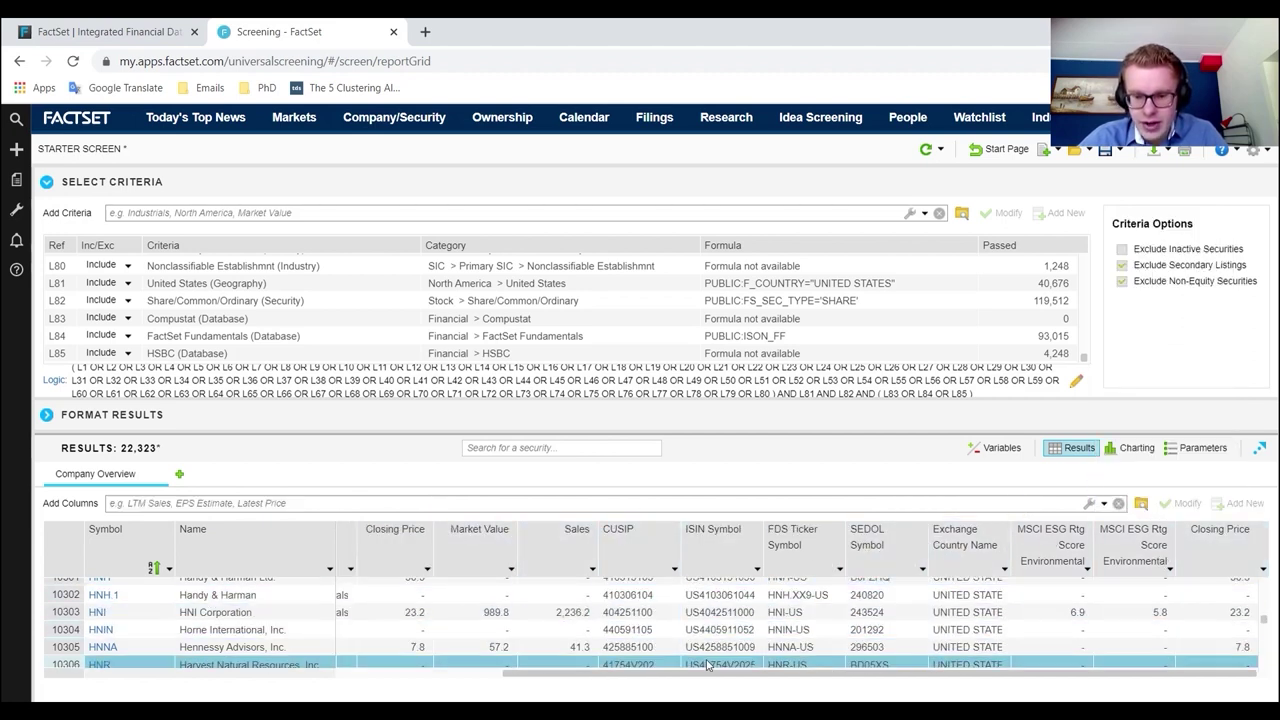
- Examine the closing price and market value columns for companies from about row 10300 down to row 10590
scroll(800, 597, down, 10)
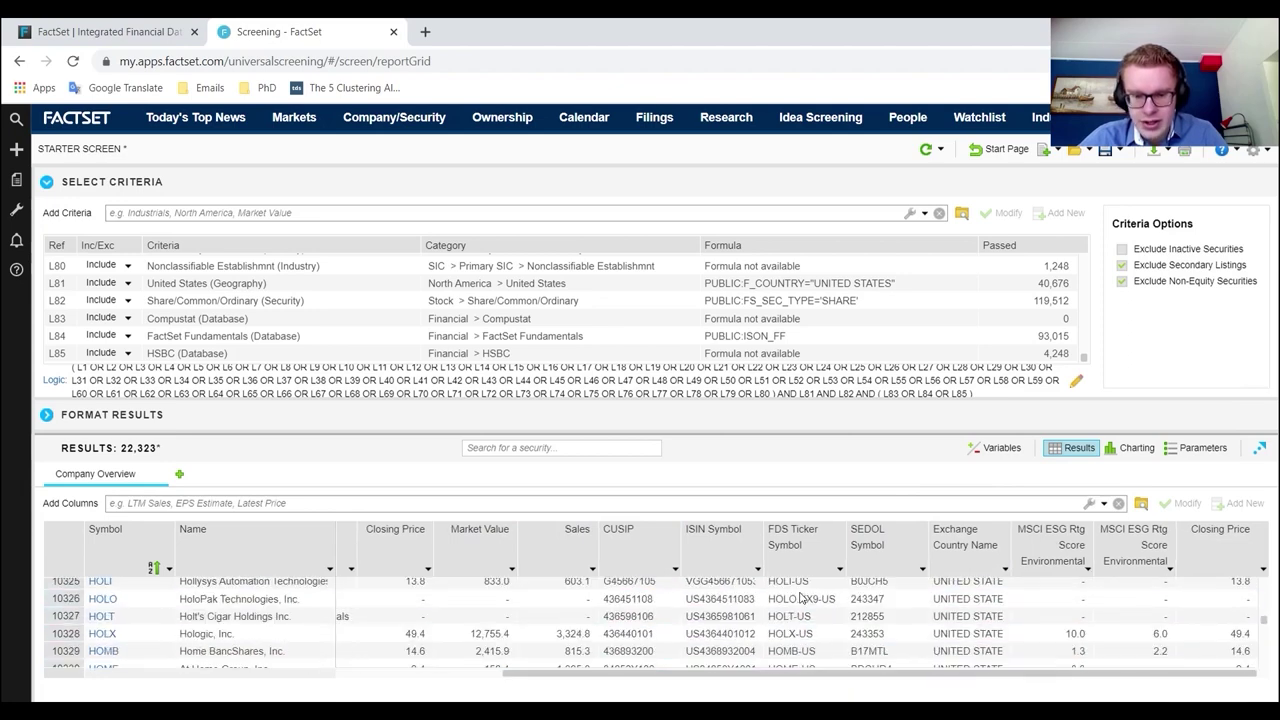
scroll(800, 597, down, 5)
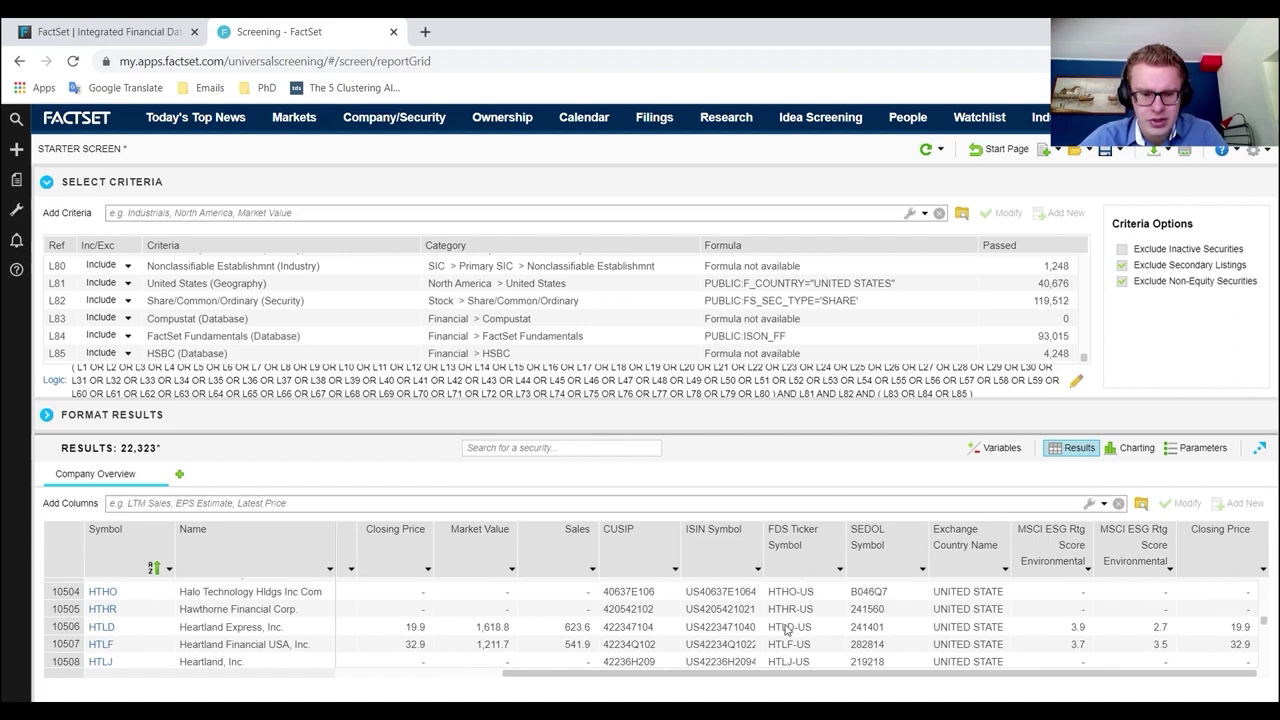
scroll(390, 600, down, 5)
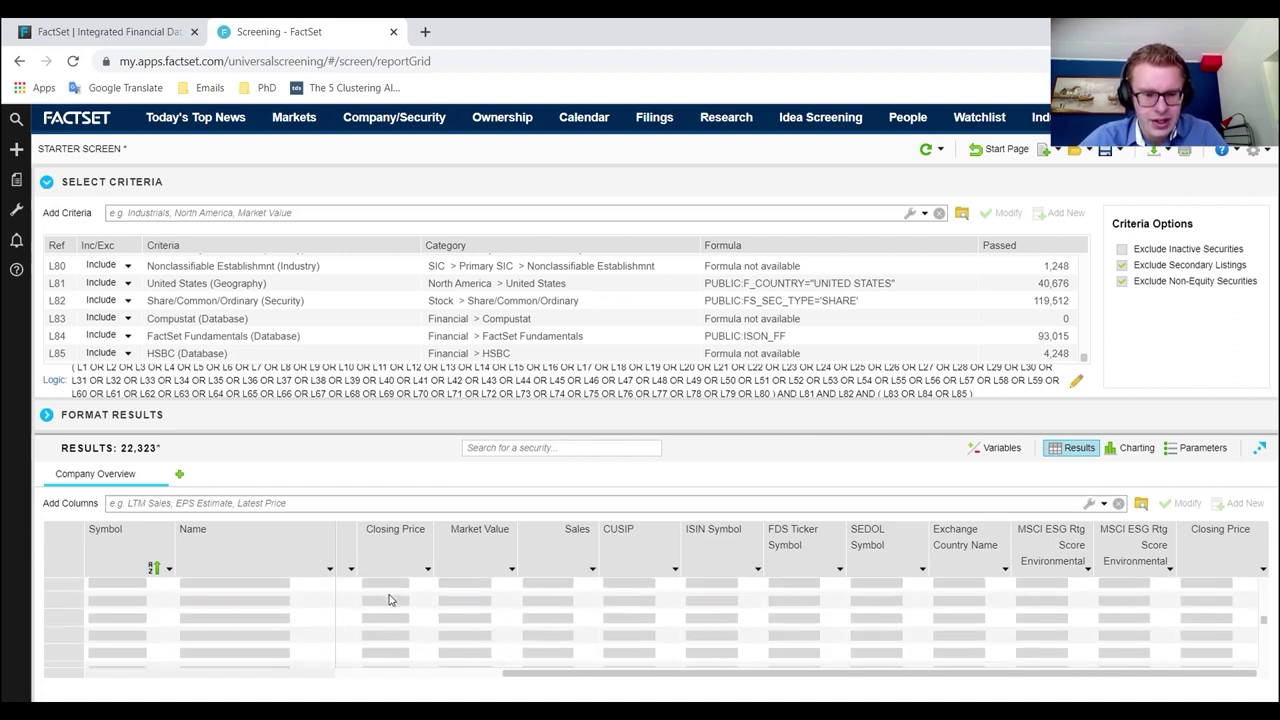
click(406, 618)
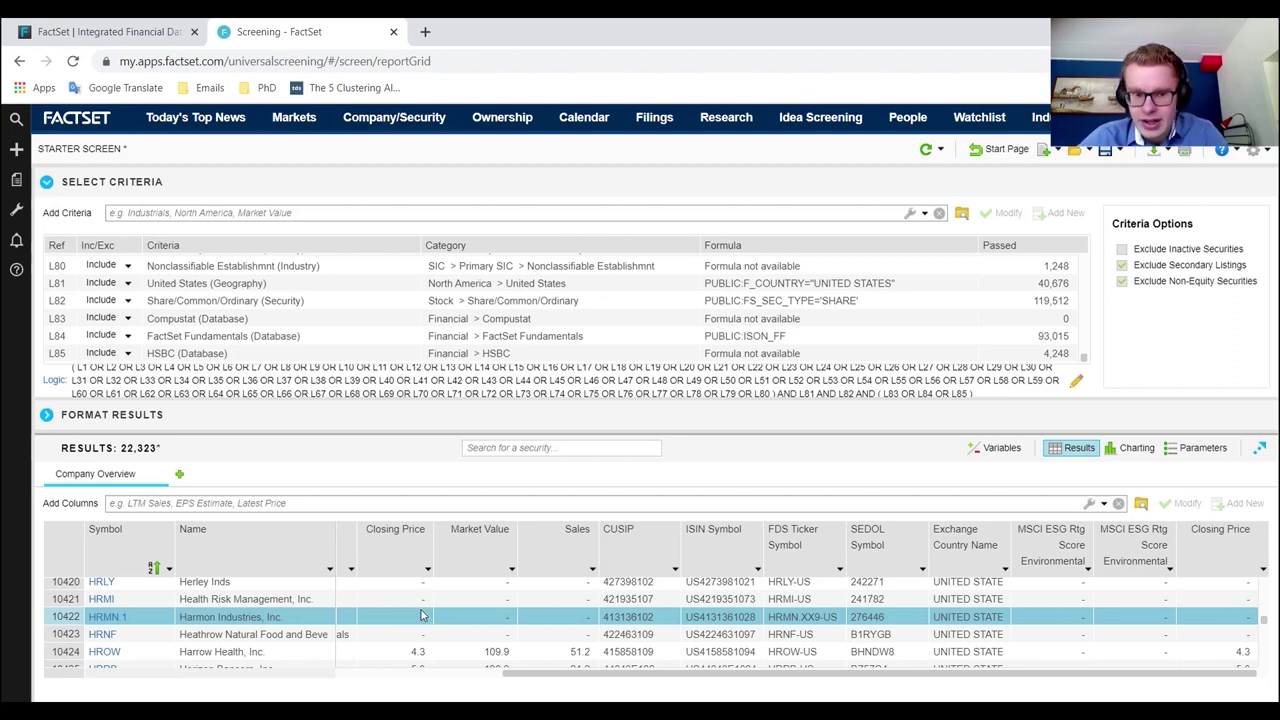
click(428, 545)
click(428, 612)
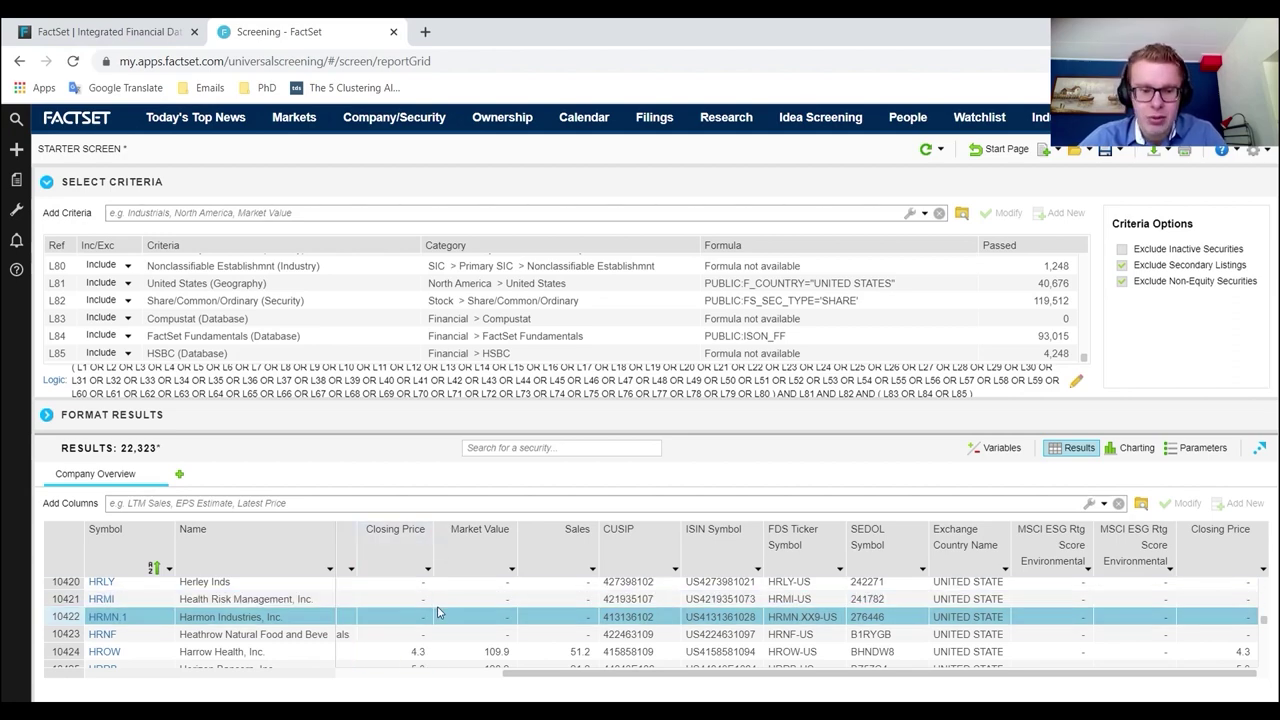
scroll(428, 612, down, 15)
click(425, 611)
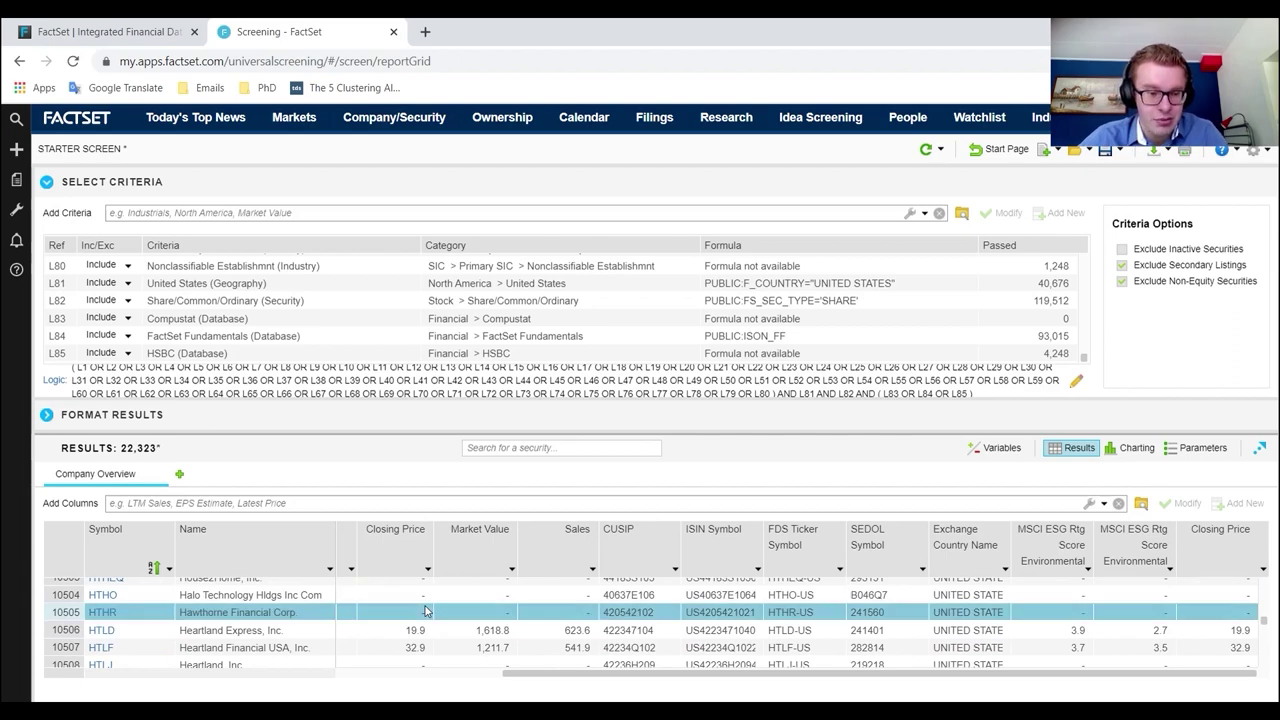
scroll(425, 611, down, 15)
click(422, 609)
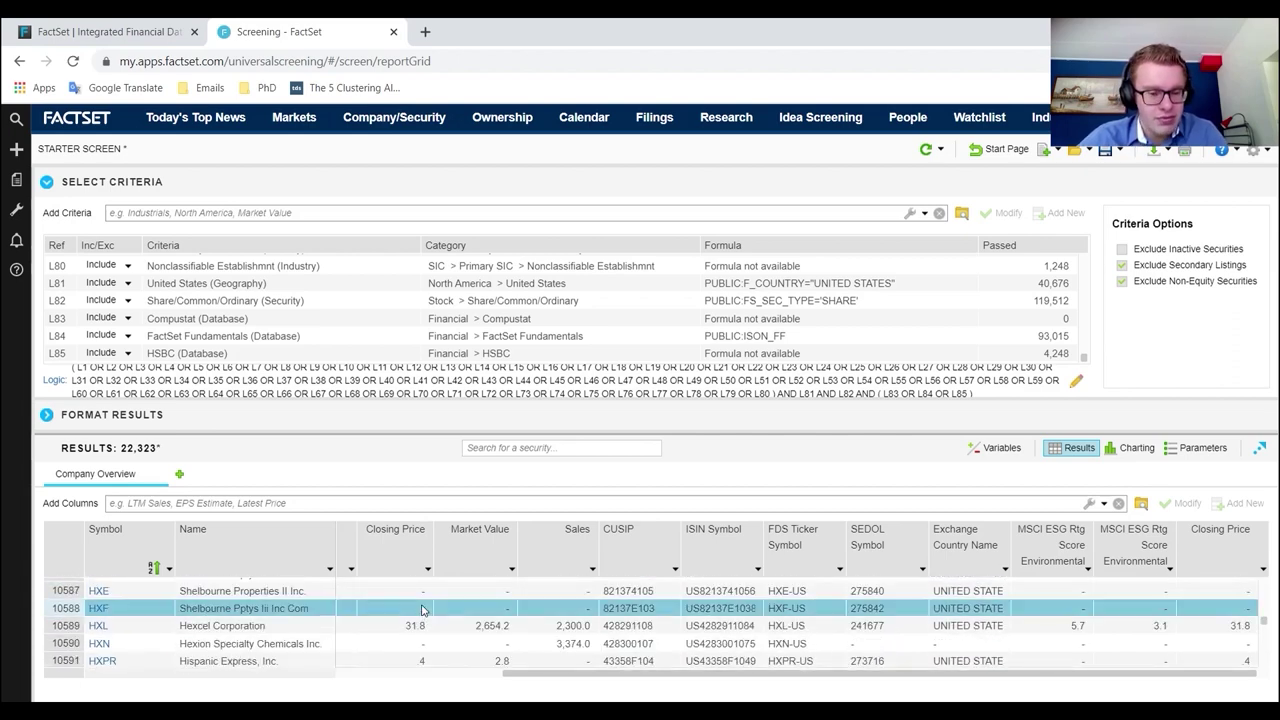
click(329, 589)
click(400, 611)
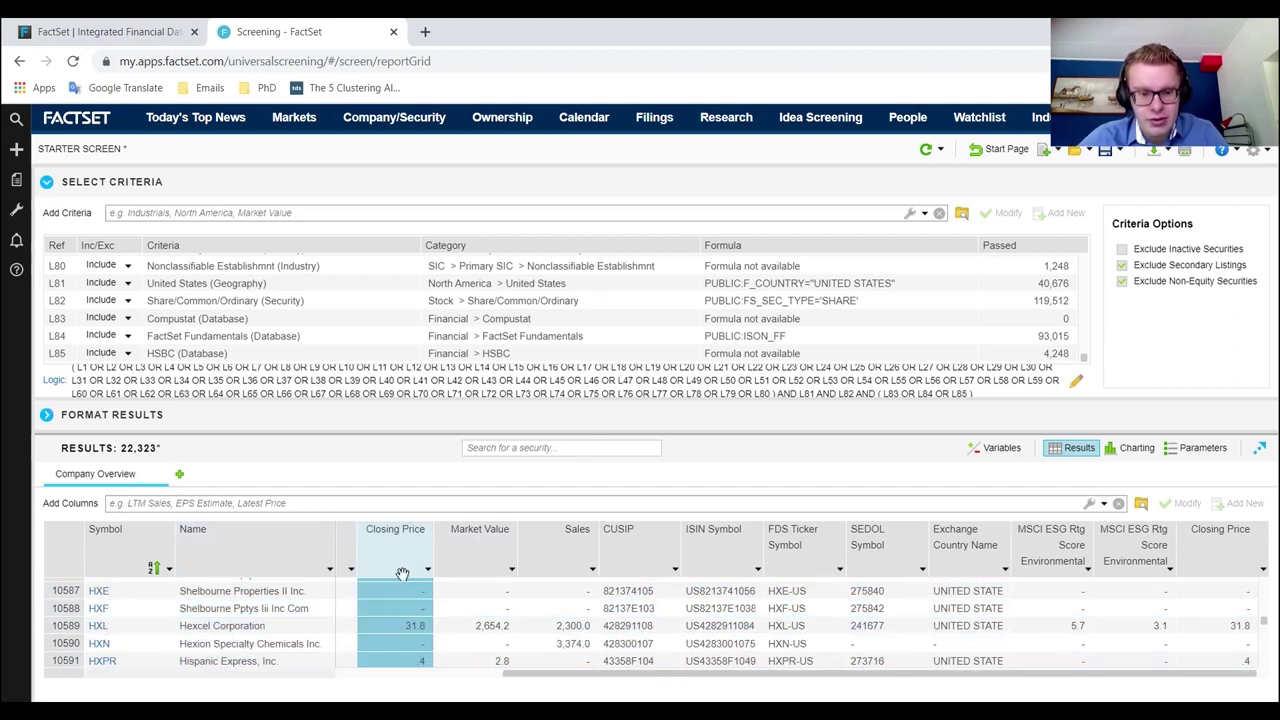
click(422, 593)
click(424, 604)
click(436, 595)
click(405, 597)
click(410, 597)
click(415, 598)
click(416, 603)
click(397, 593)
click(375, 610)
click(365, 528)
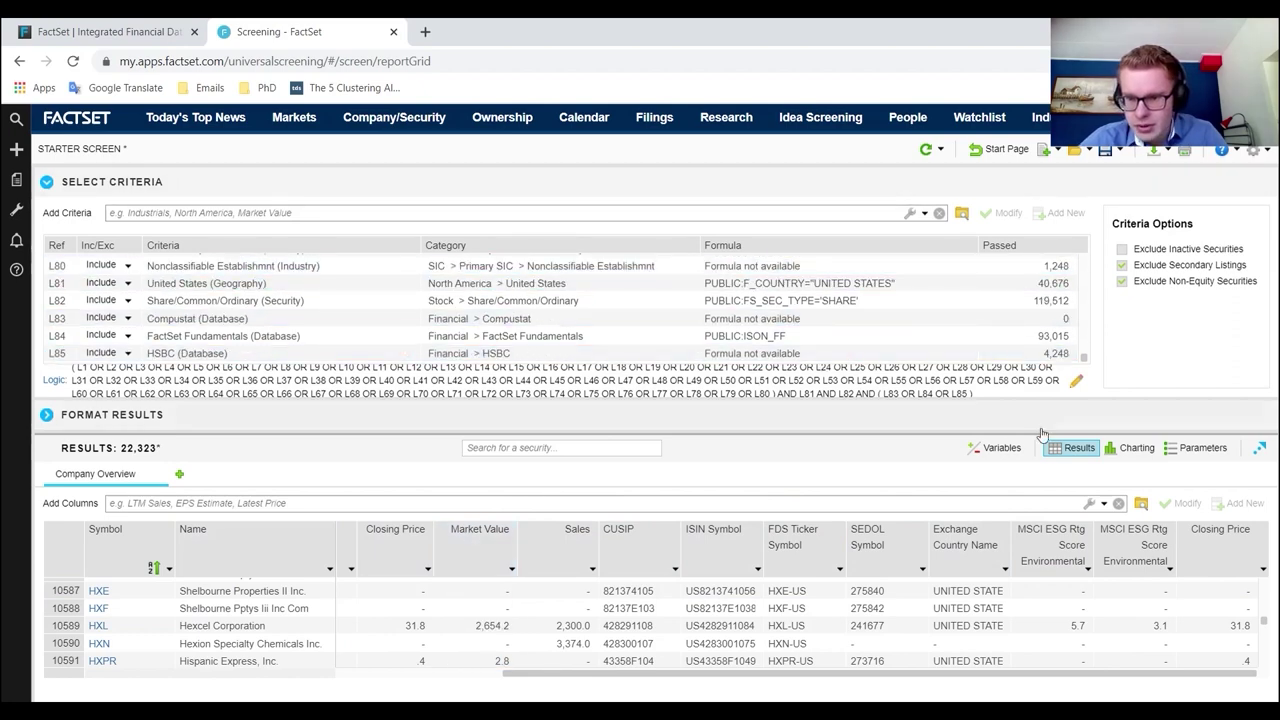
- Search the formulas for sic and add SIC Code and SIC Code - Entity Data (Division, Value, rank 1) as new columns
click(1143, 504)
click(428, 188)
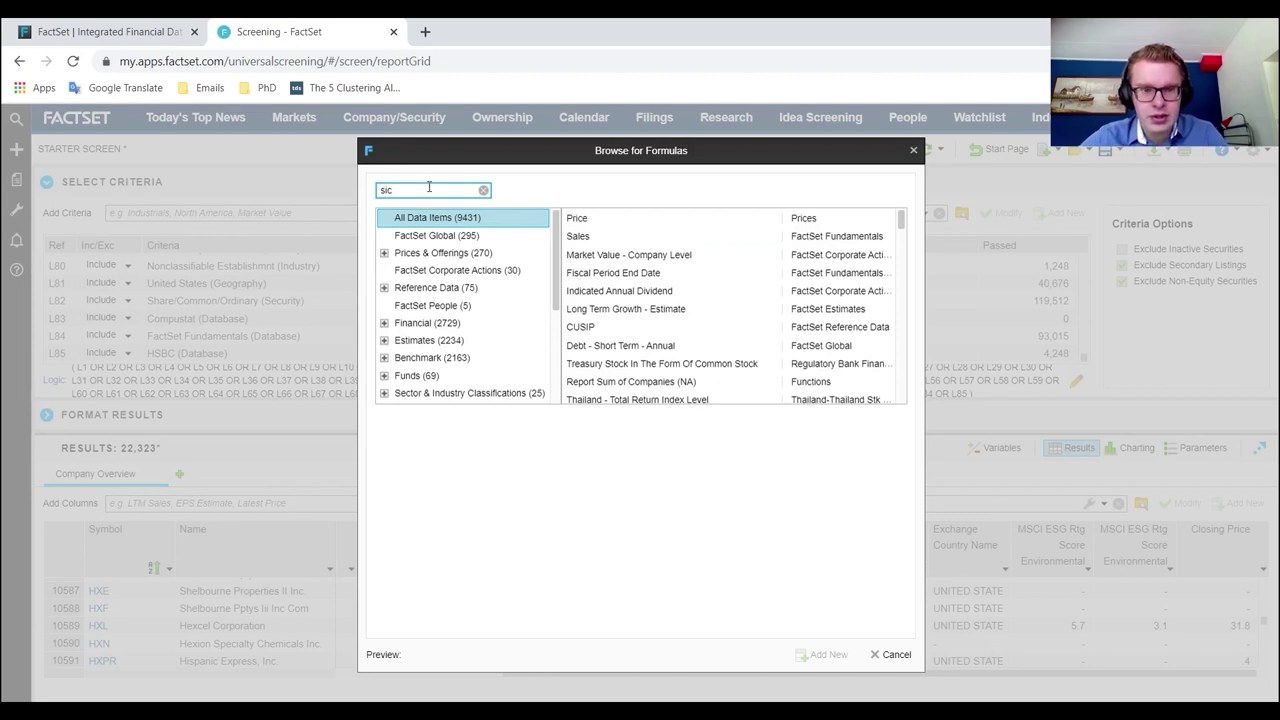
click(620, 218)
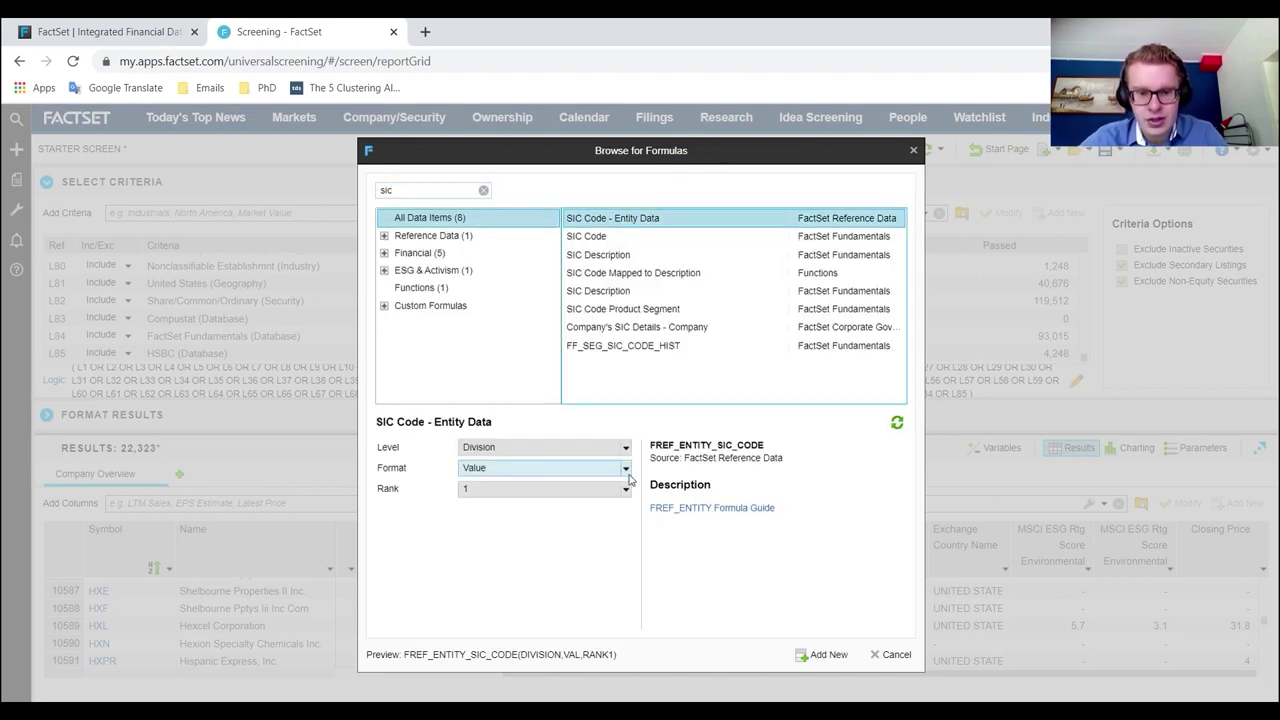
click(595, 236)
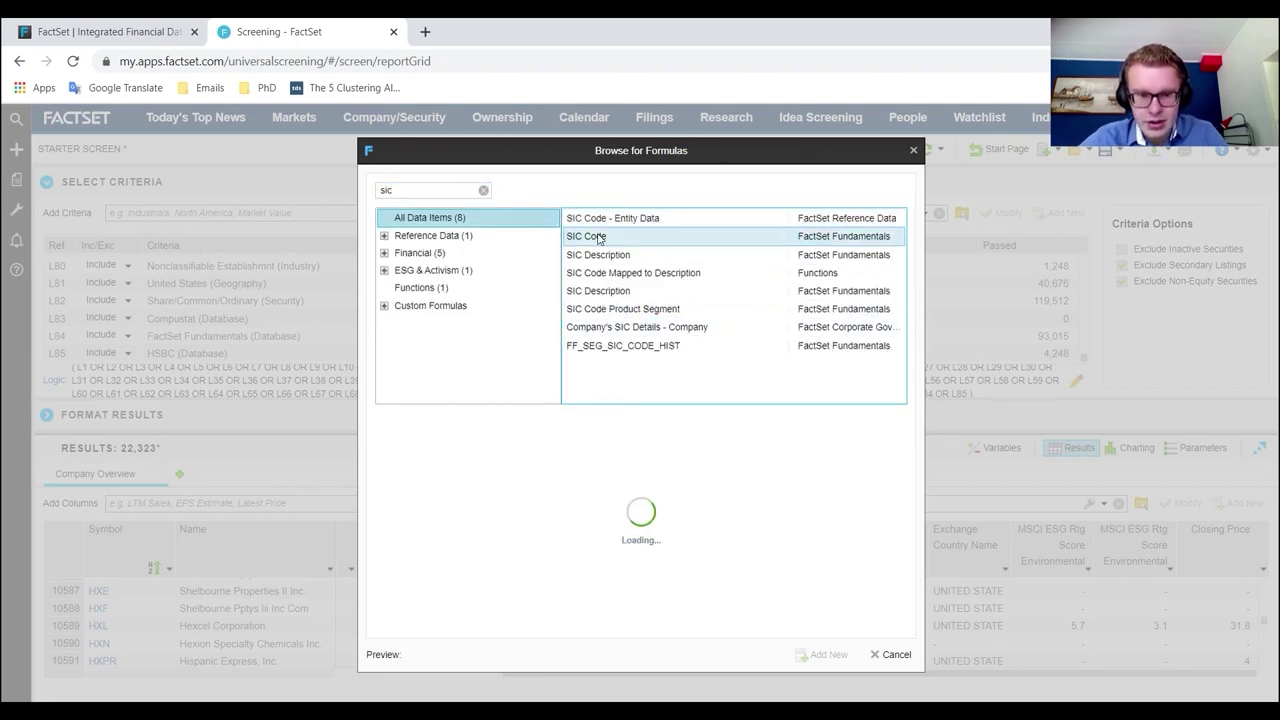
click(819, 655)
click(795, 218)
click(822, 655)
click(620, 489)
click(764, 569)
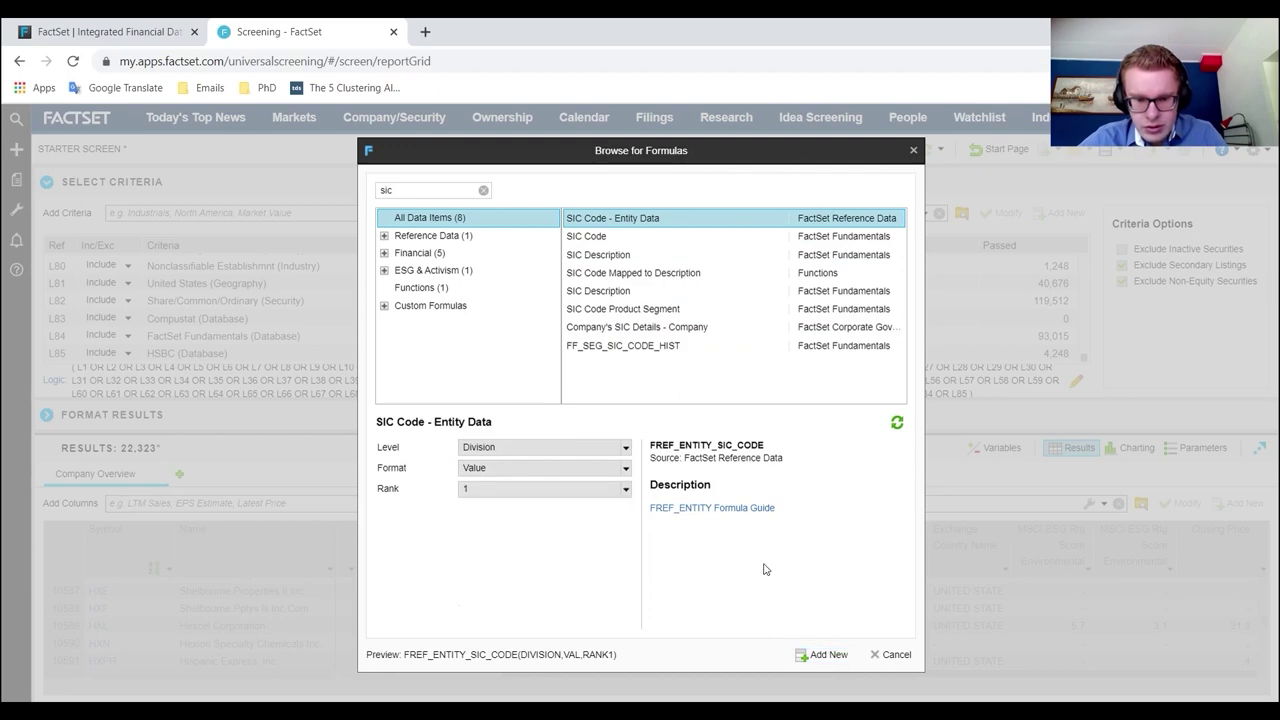
click(913, 150)
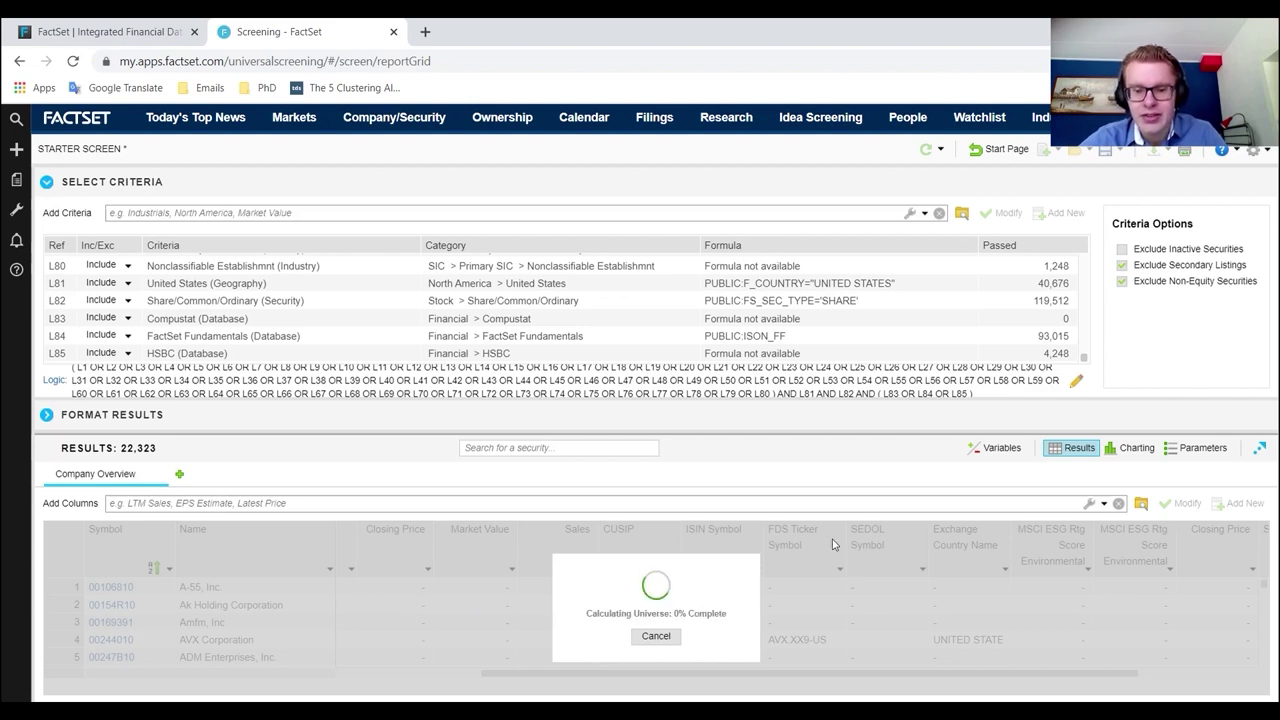
- Stop the universe calculation and examine the SIC Code and Entity SIC Div Value columns down to about row 160
click(658, 636)
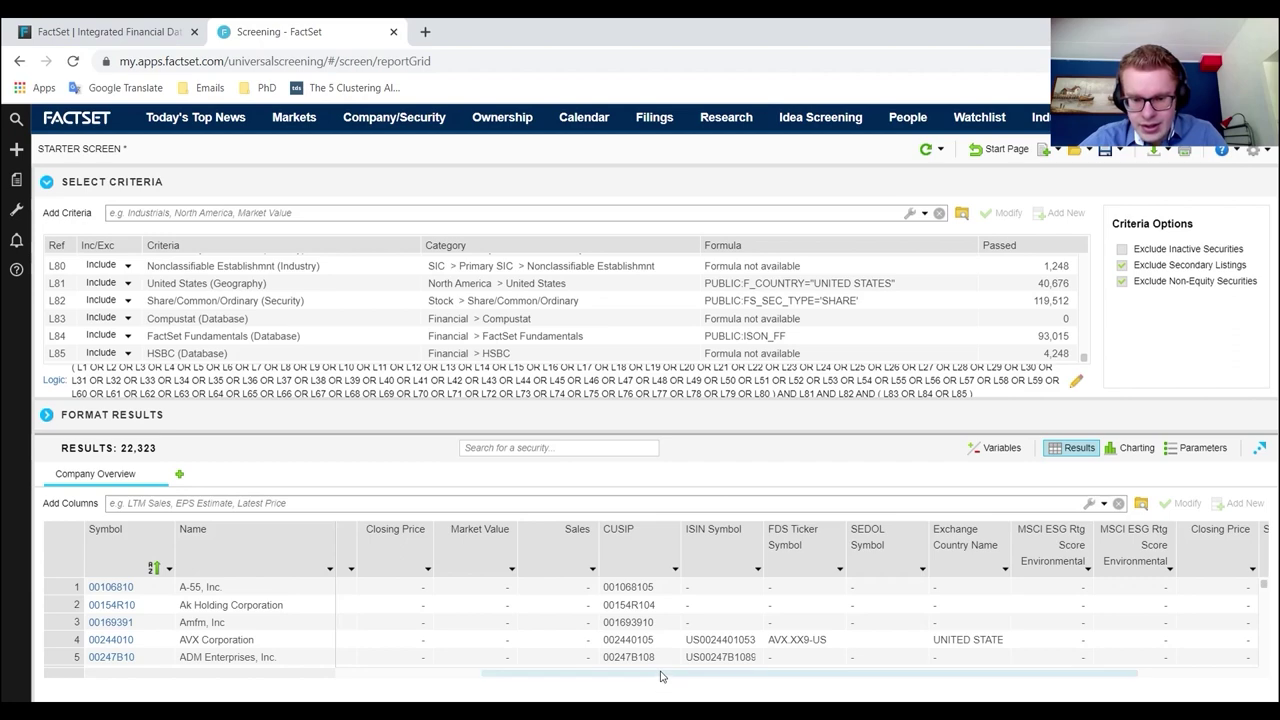
drag(663, 674, 811, 691)
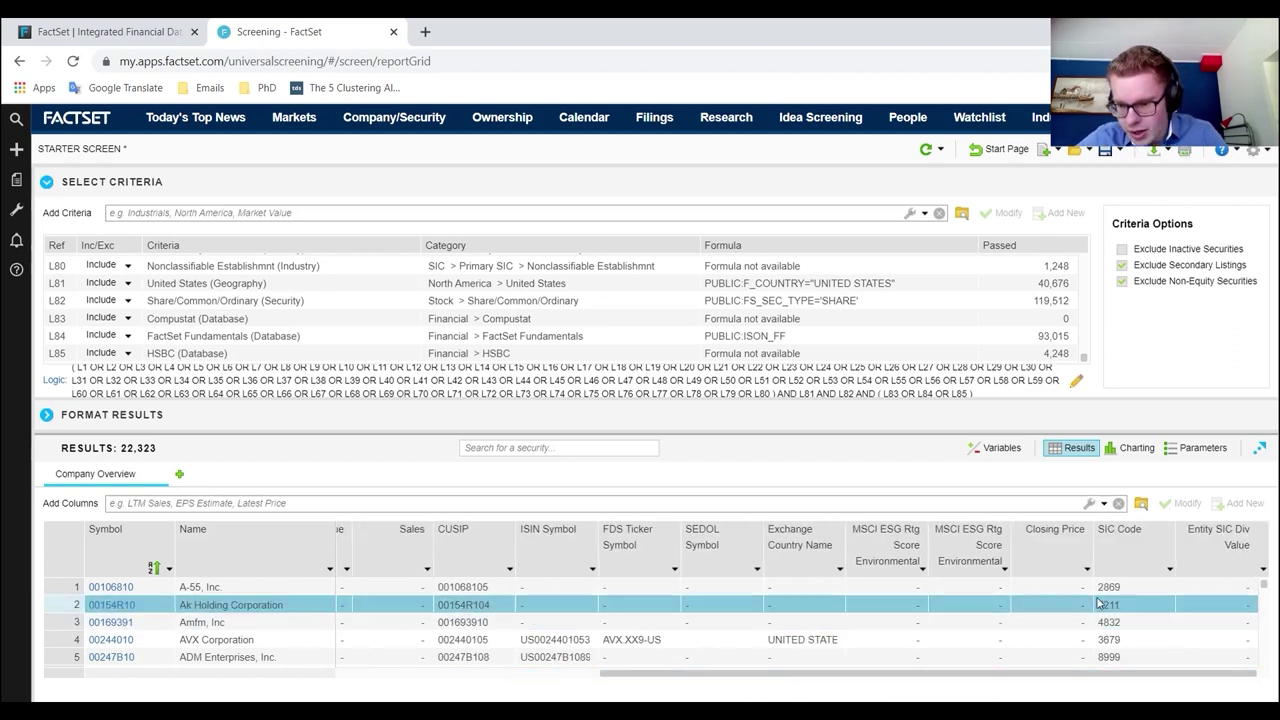
scroll(1120, 590, down, 5)
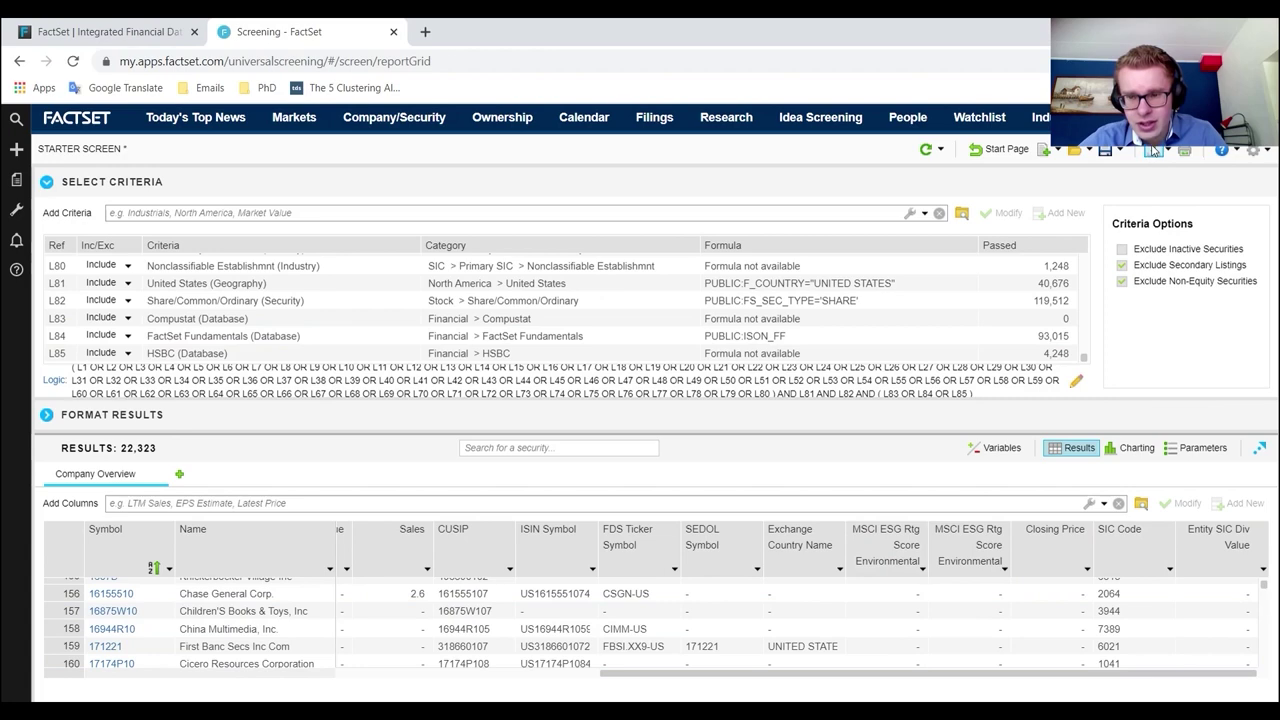
- Export the screening results to an Excel file and open the downloaded Starter Screen (1).xlsx in Excel
click(1153, 150)
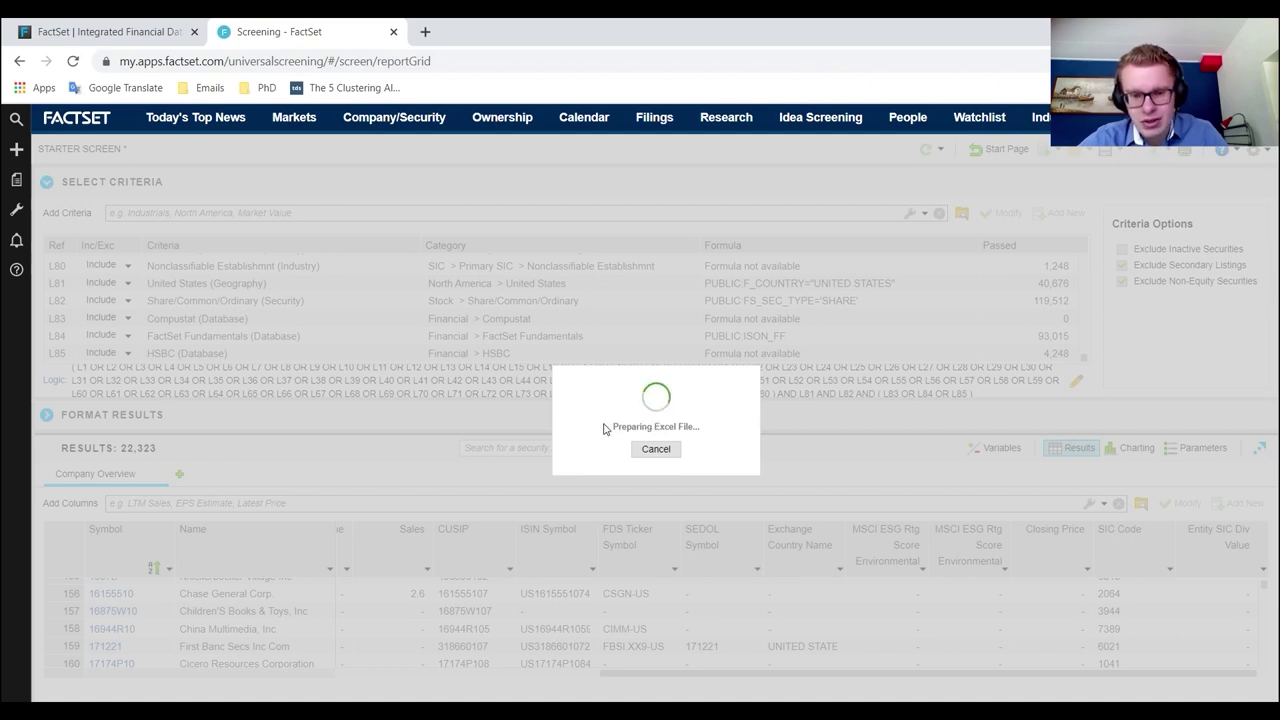
drag(617, 425, 692, 440)
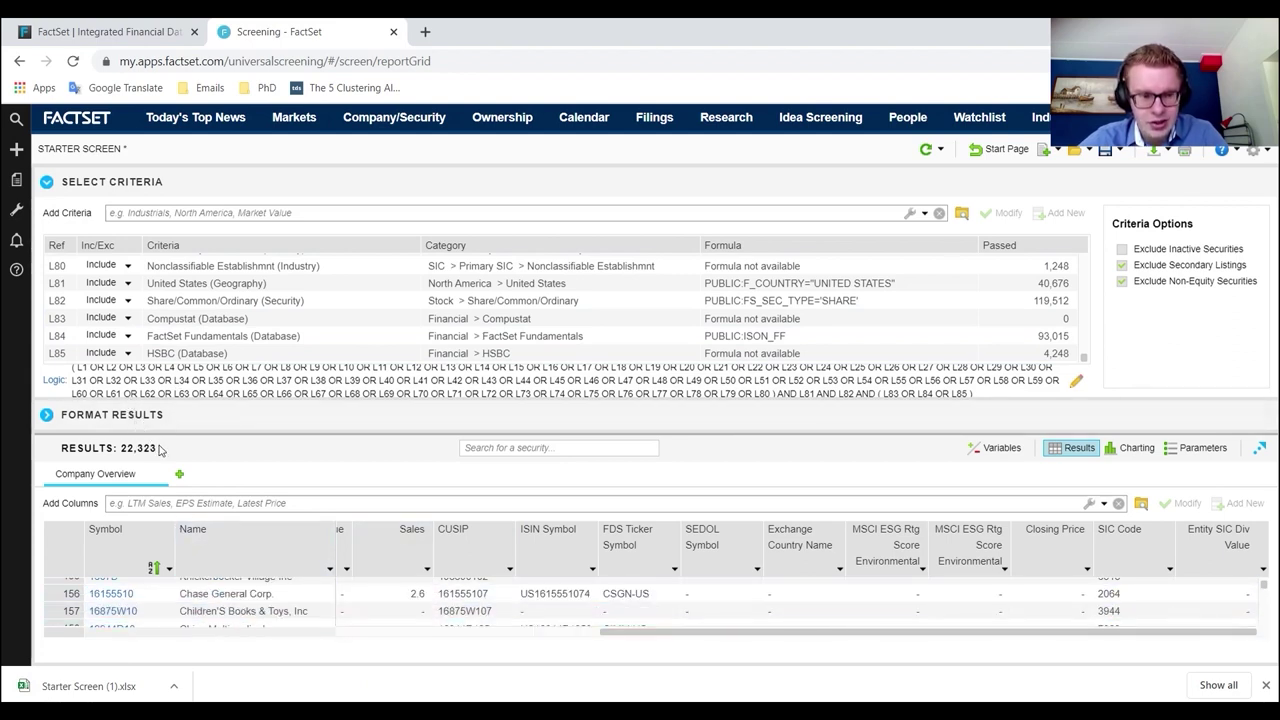
mouse_move(124, 455)
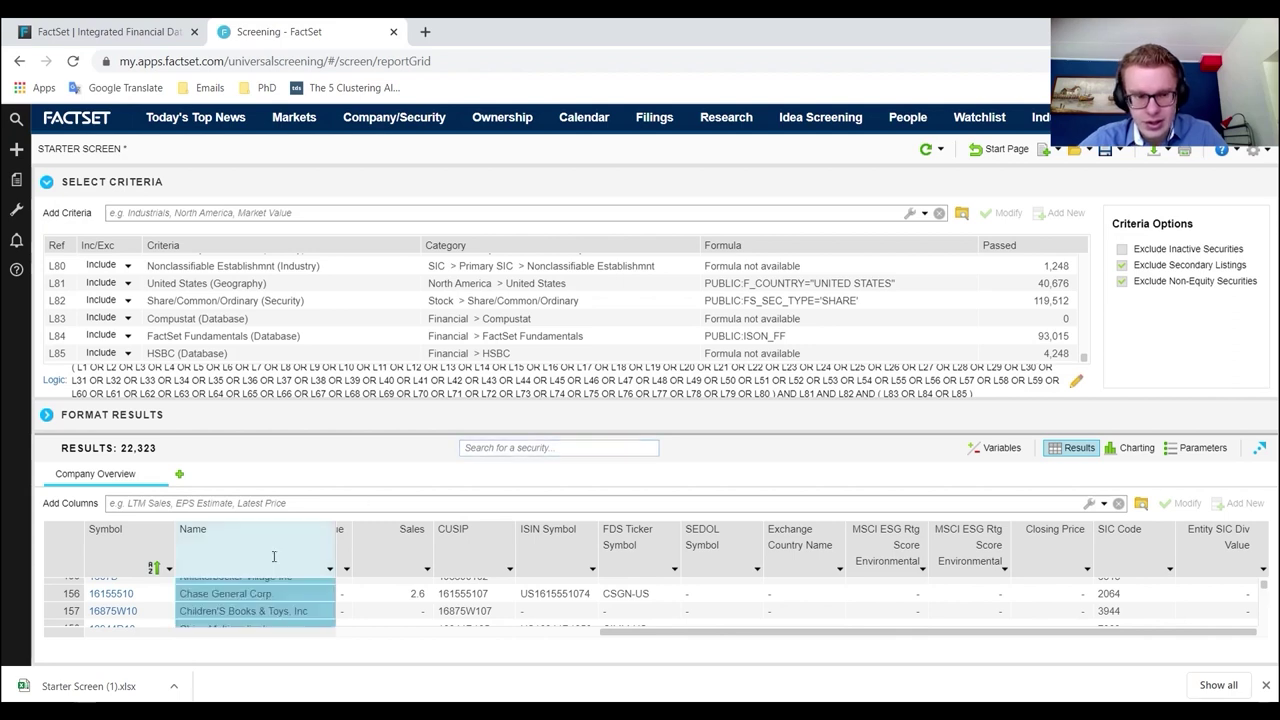
click(92, 680)
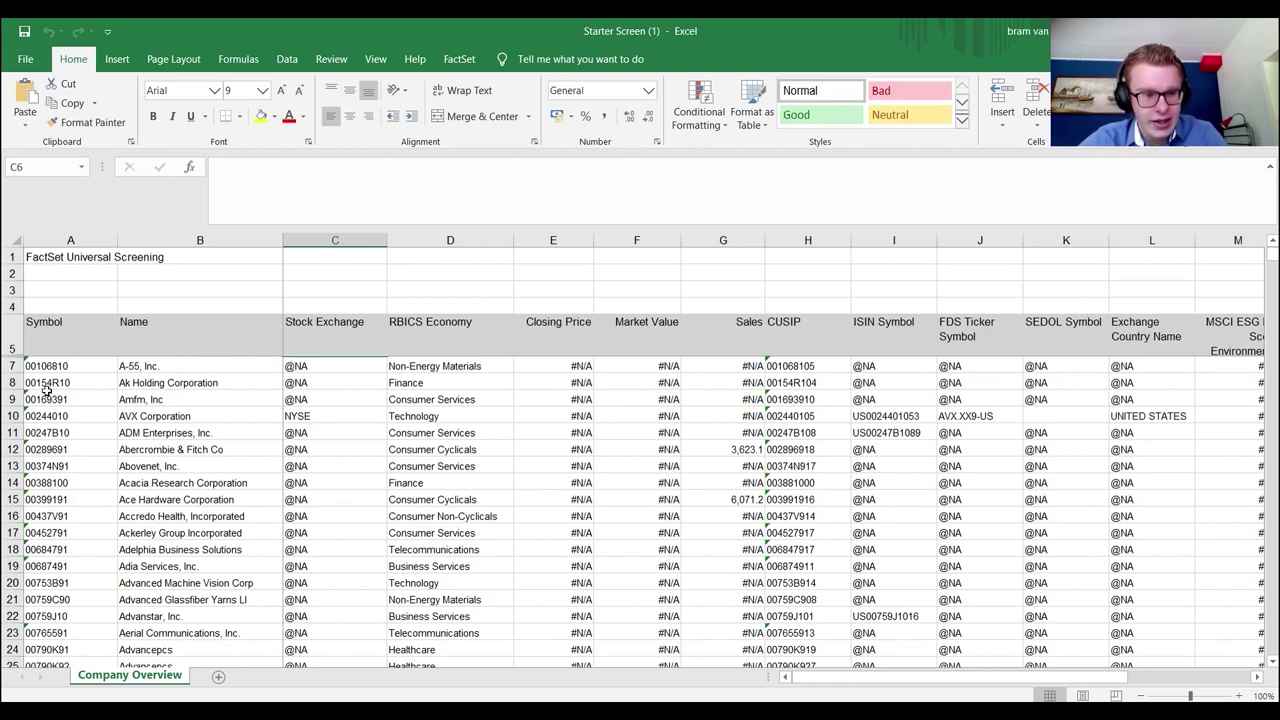
- Return to the Starter Screen (1) workbook and delete all columns from Stock Exchange (C) through Q, keeping Symbol and Name
drag(800, 678, 800, 630)
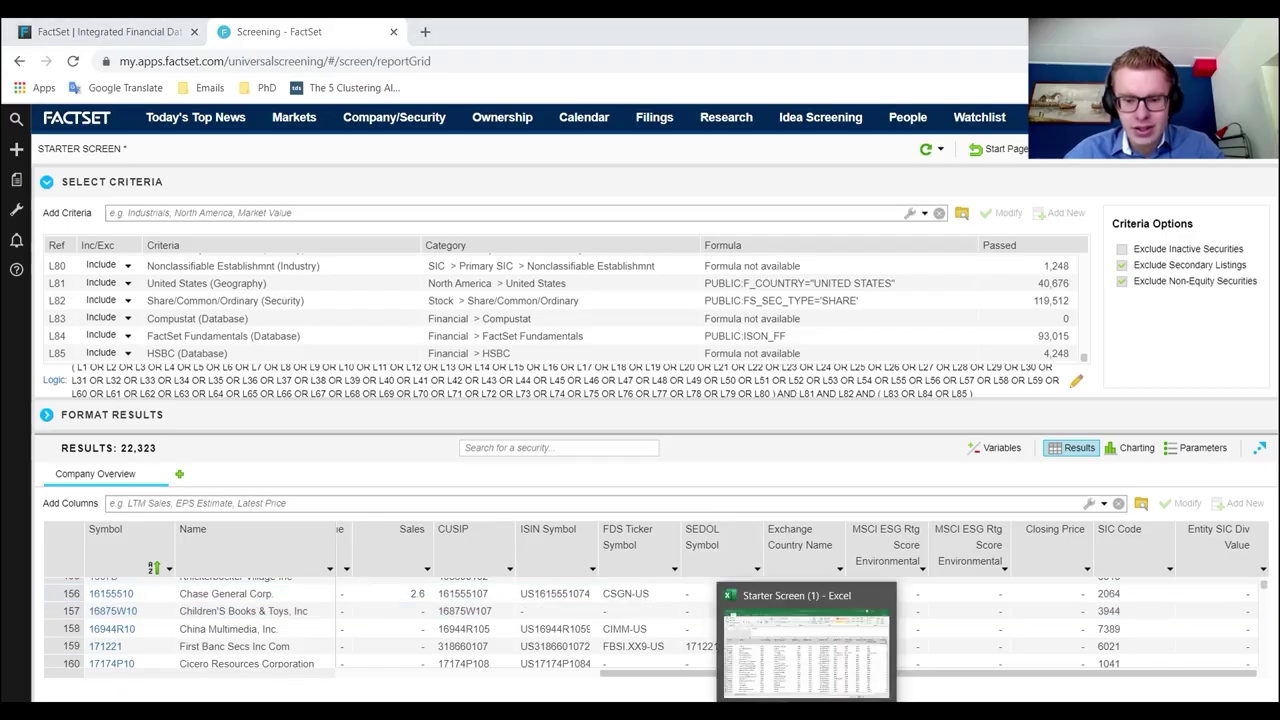
click(800, 630)
click(180, 390)
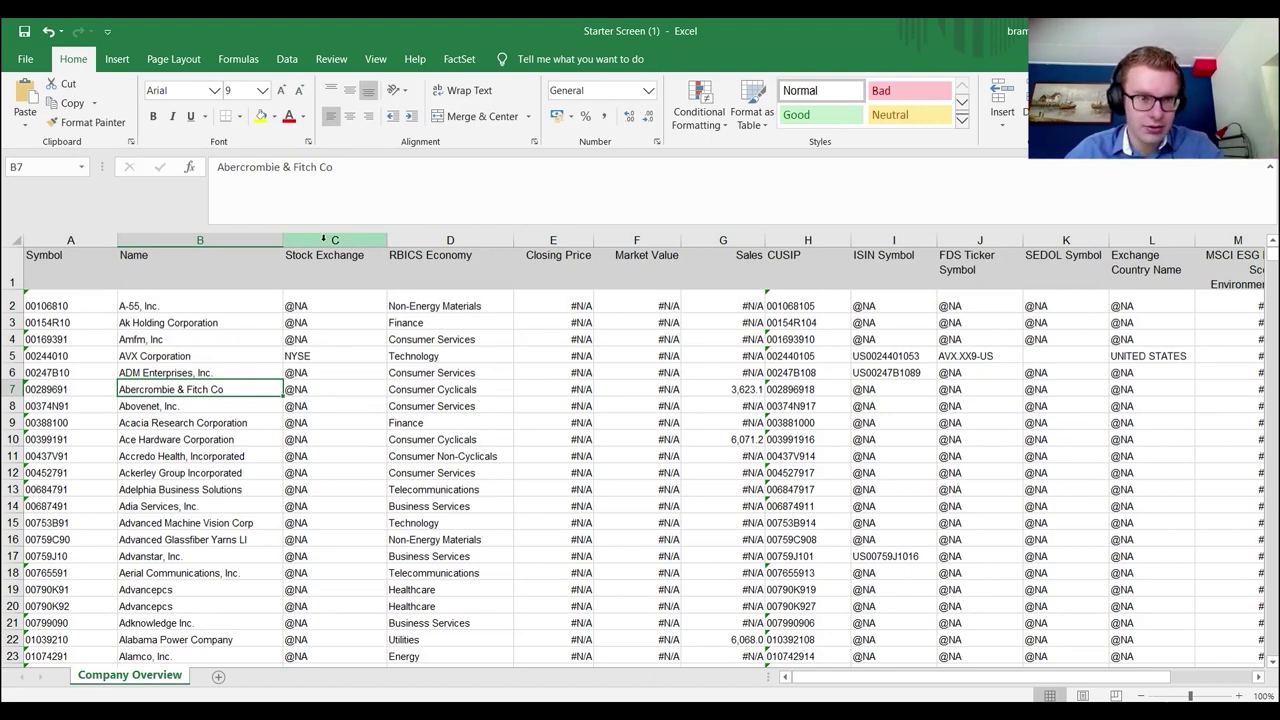
drag(323, 238, 1100, 234)
right_click(1100, 234)
click(1150, 372)
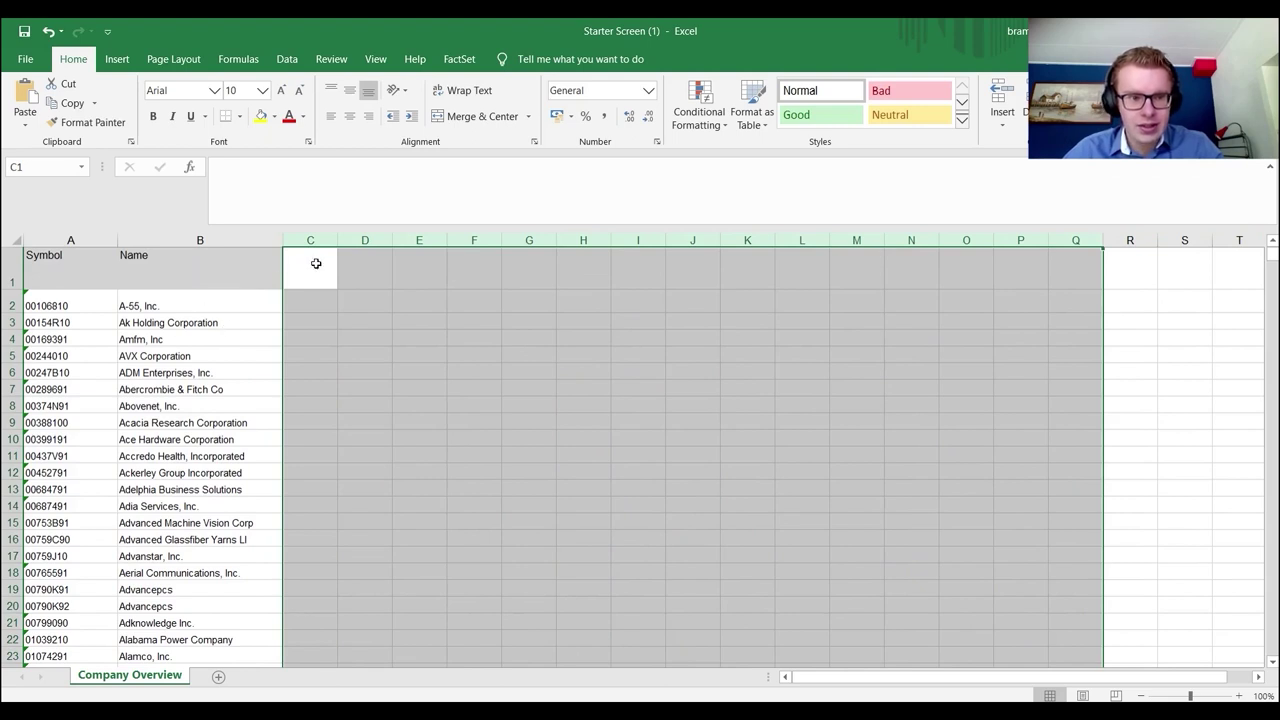
- Reduce the height of header row 1 and select the whole Symbol column
drag(305, 305, 372, 338)
click(305, 312)
drag(12, 289, 12, 264)
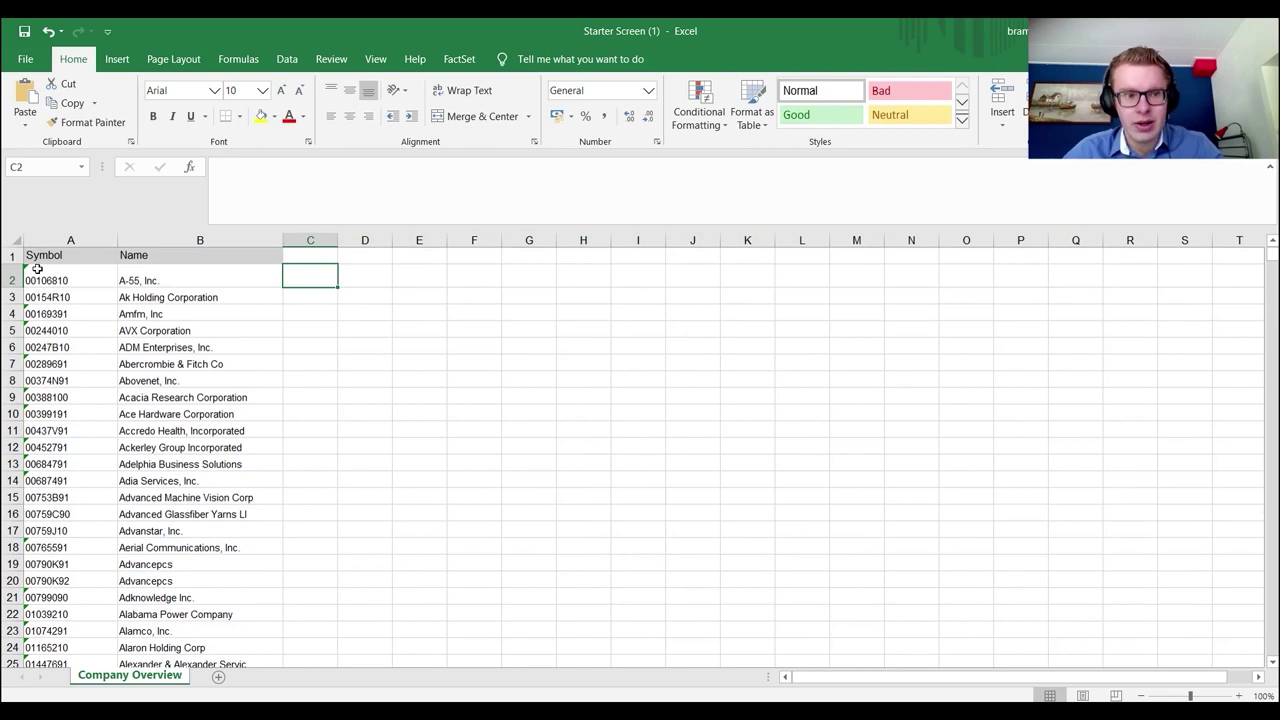
click(42, 276)
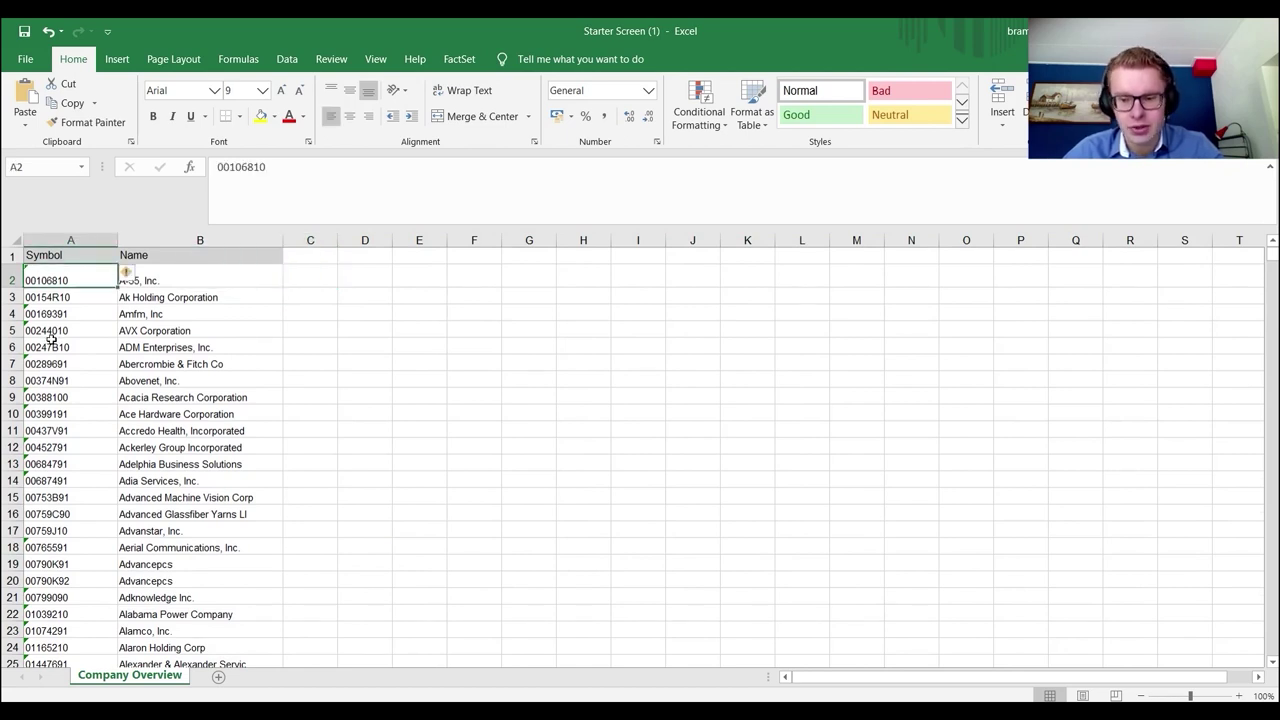
click(47, 255)
click(50, 241)
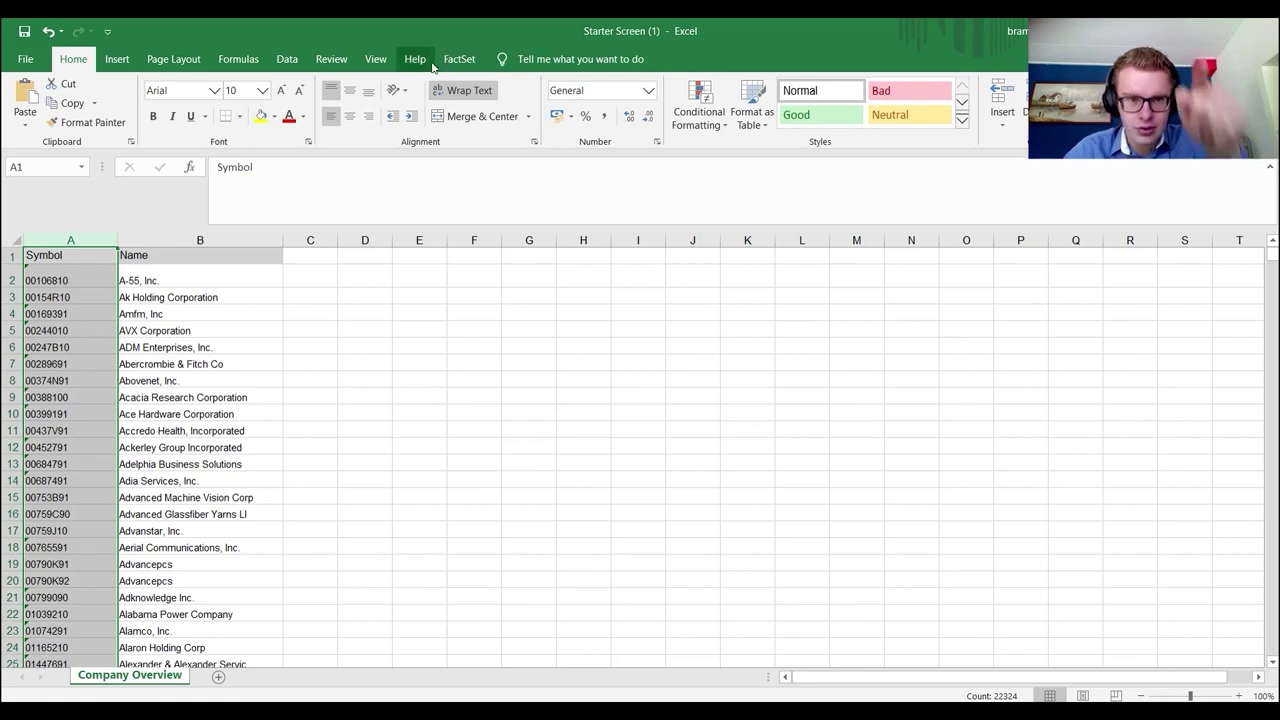
- Enter the heading TA_2000 in cell C1 beside the Name column
click(315, 255)
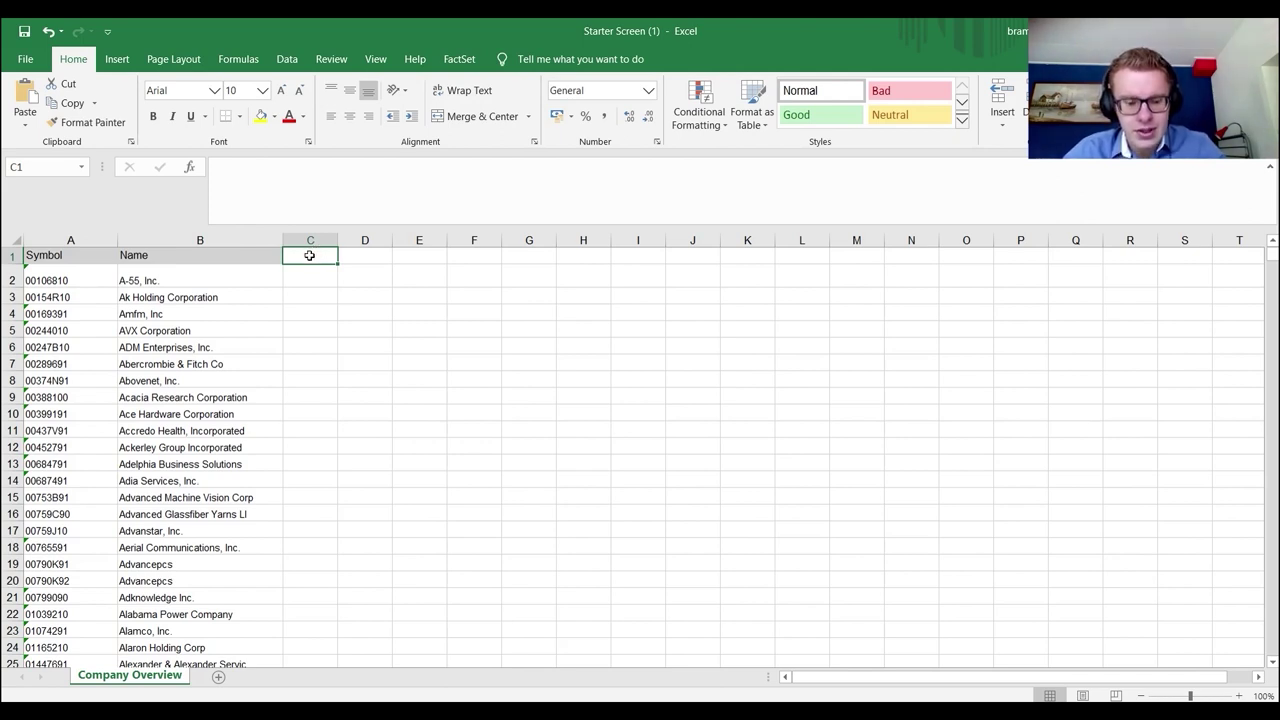
text(TA_22000)
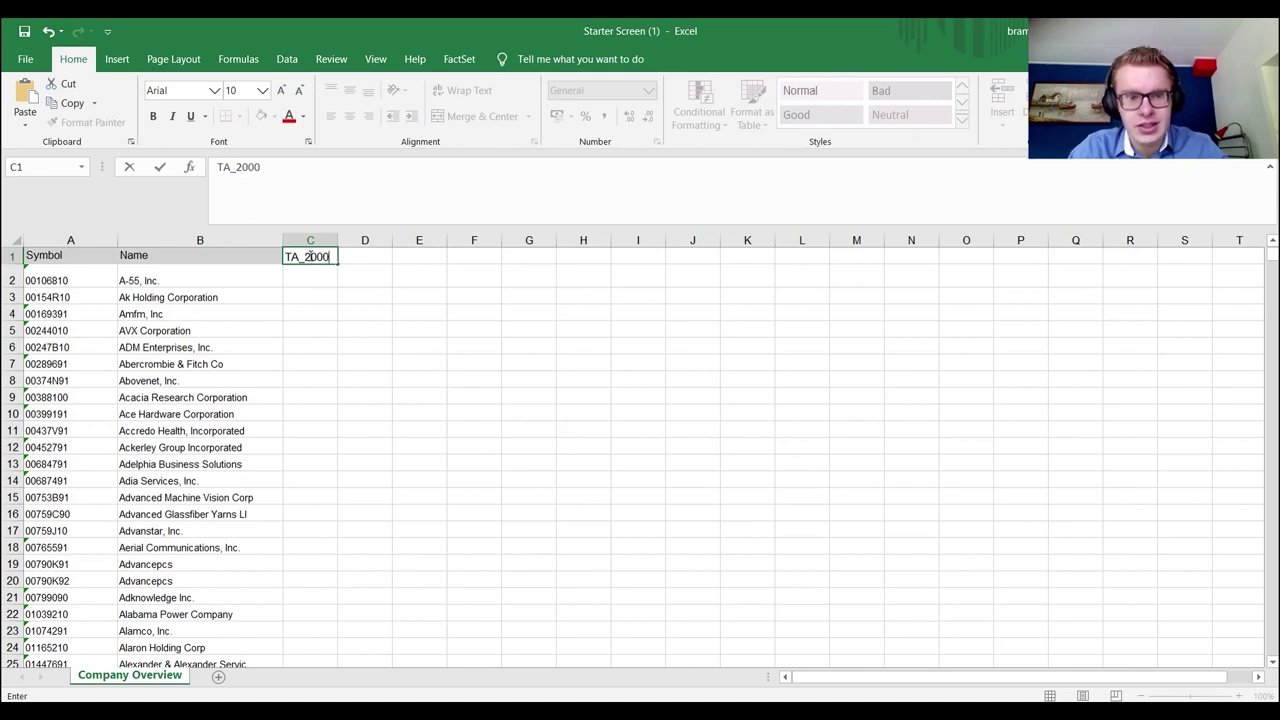
key(Return)
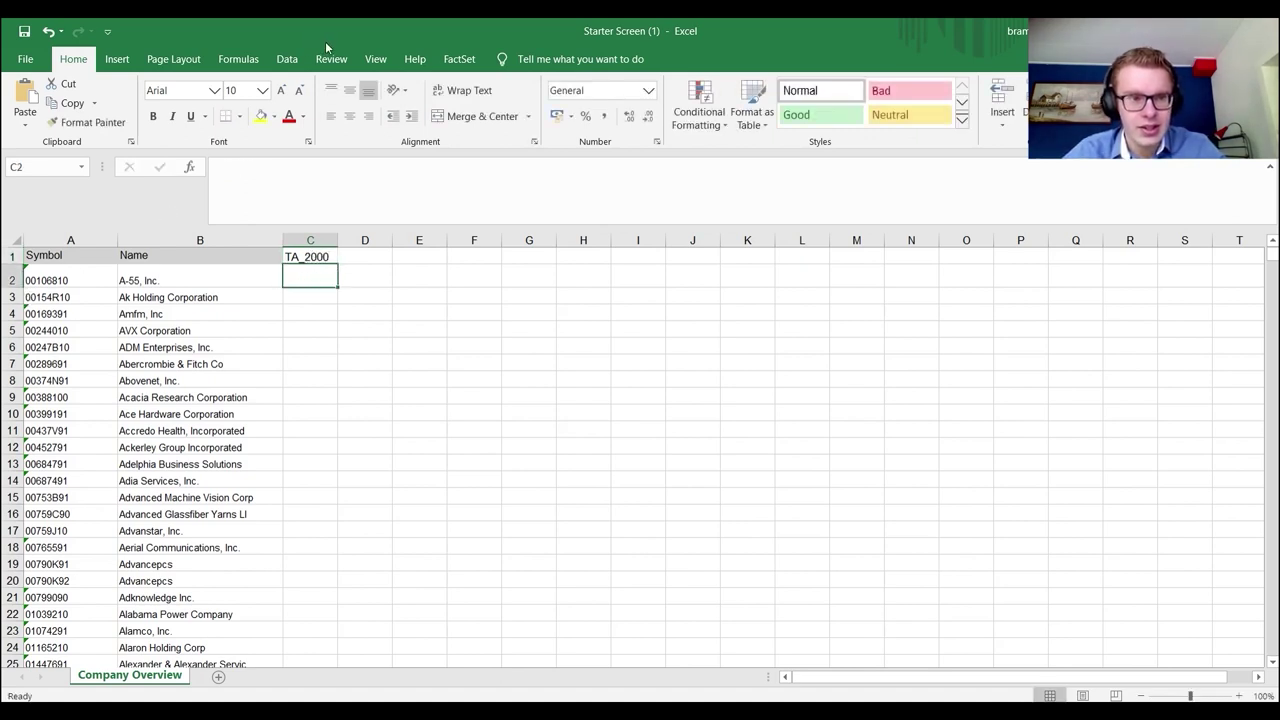
- Show the FactSet add-in tools in Excel and search the computer's installed apps for fact
click(460, 60)
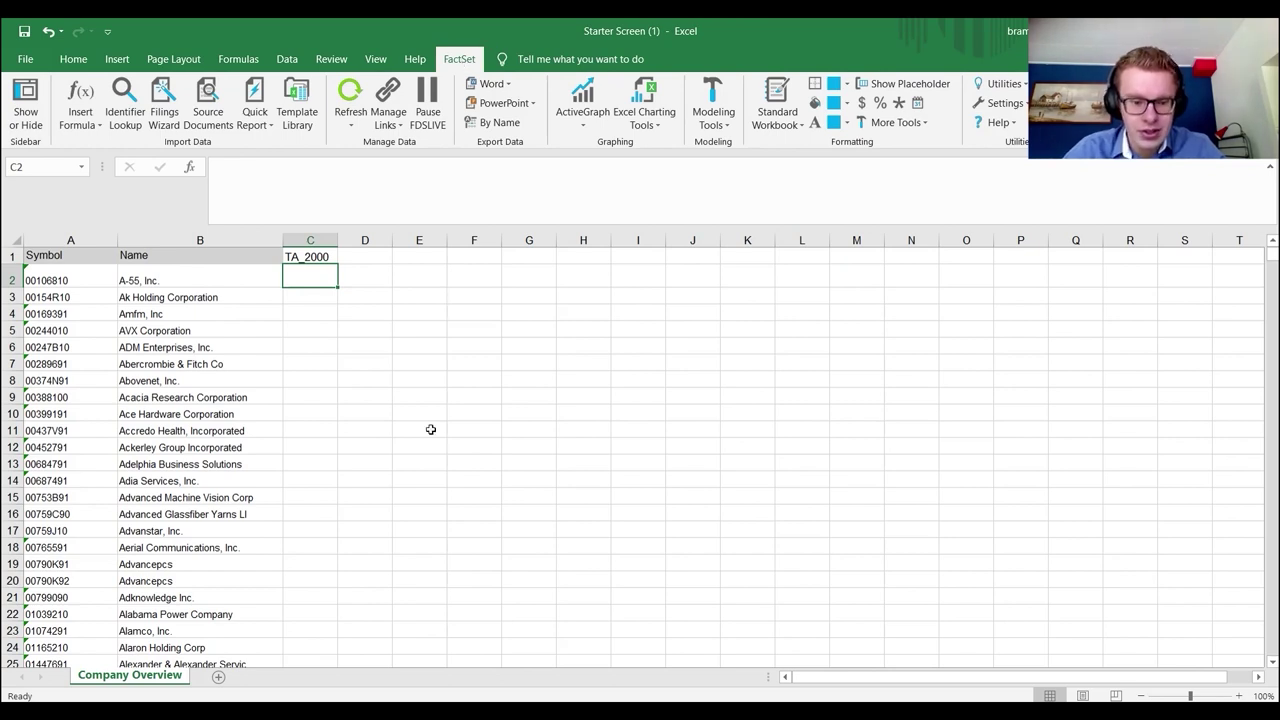
key(super)
text(fact)
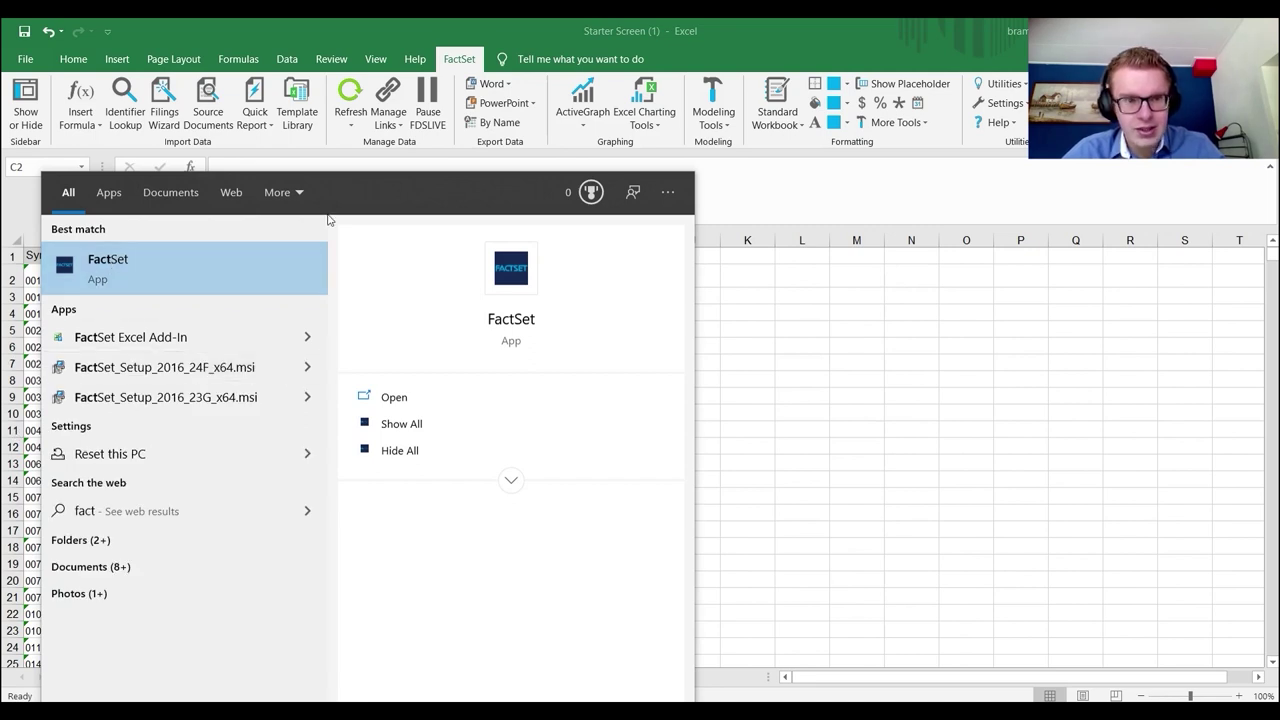
click(737, 333)
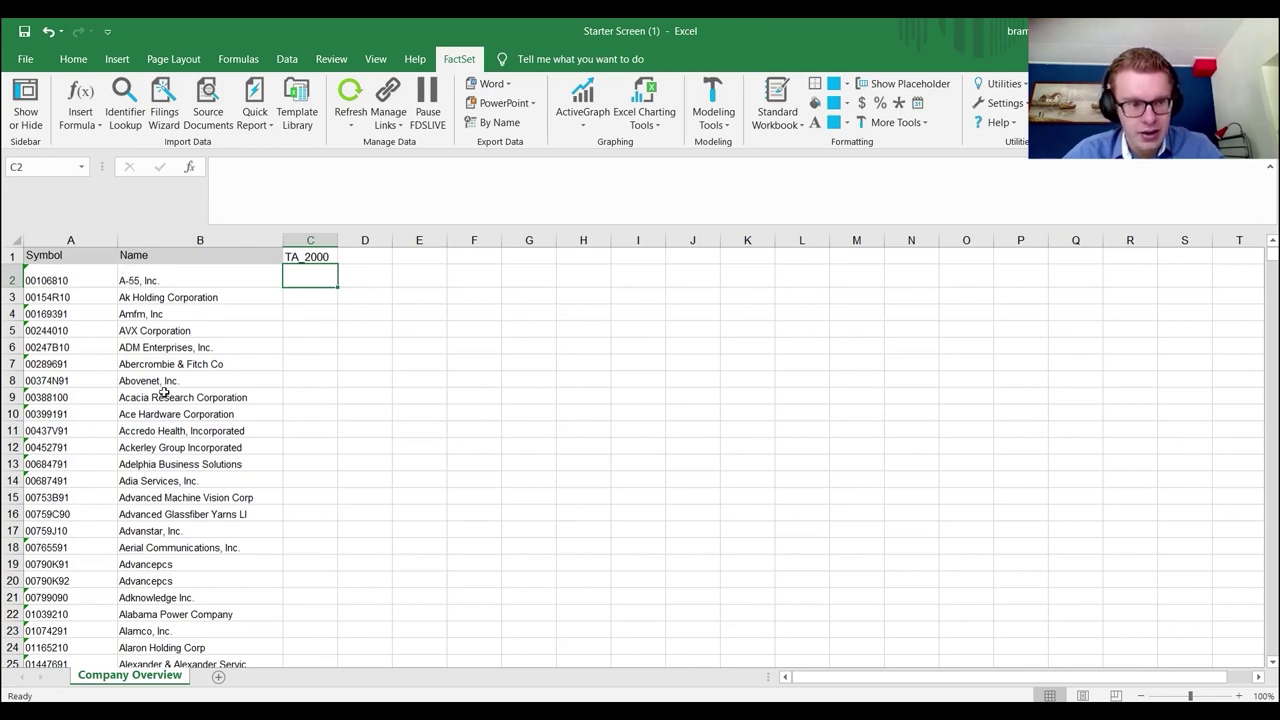
- Clear the TA_2000 heading from cell C1 and add a new blank worksheet with cell A2 selected
click(323, 256)
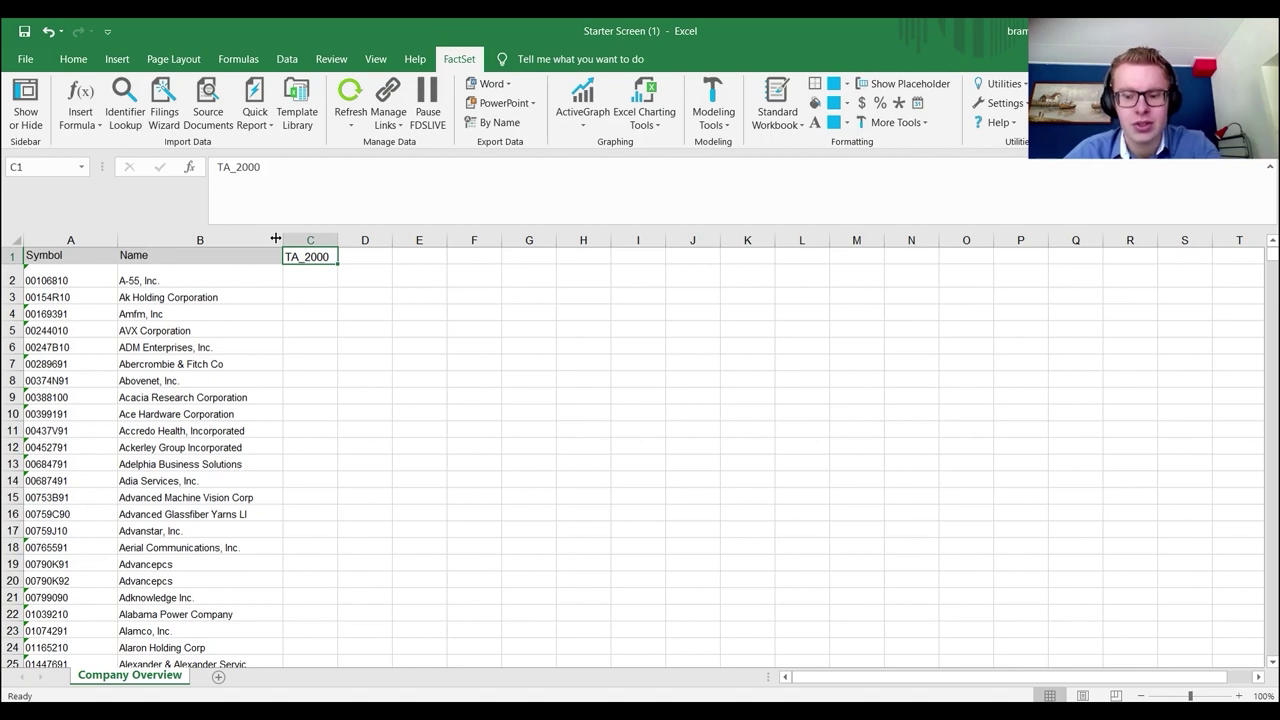
key(Delete)
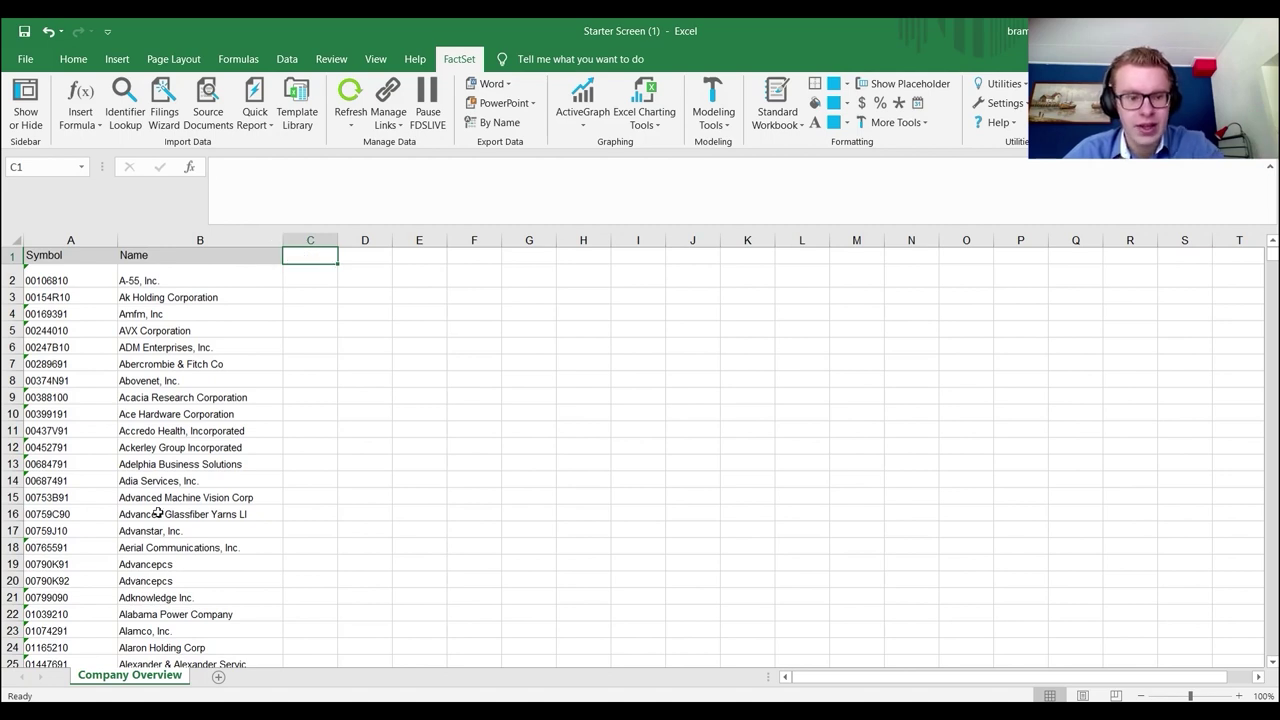
click(218, 680)
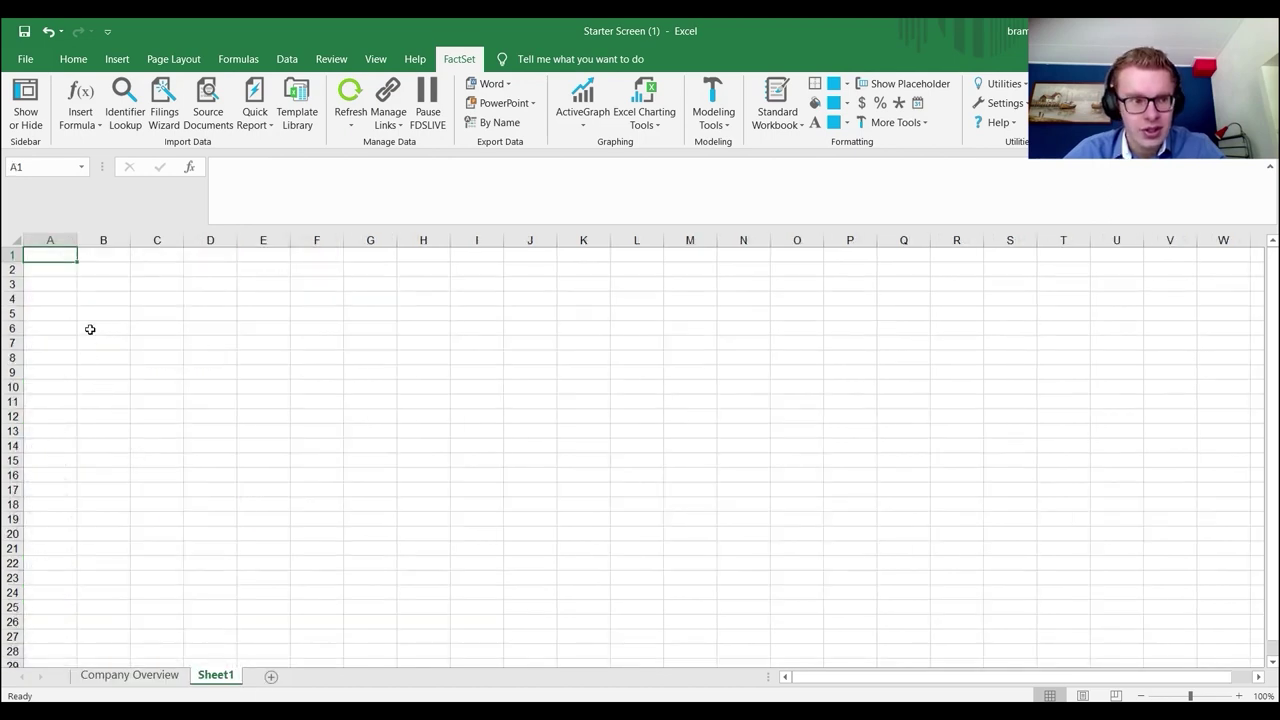
click(61, 271)
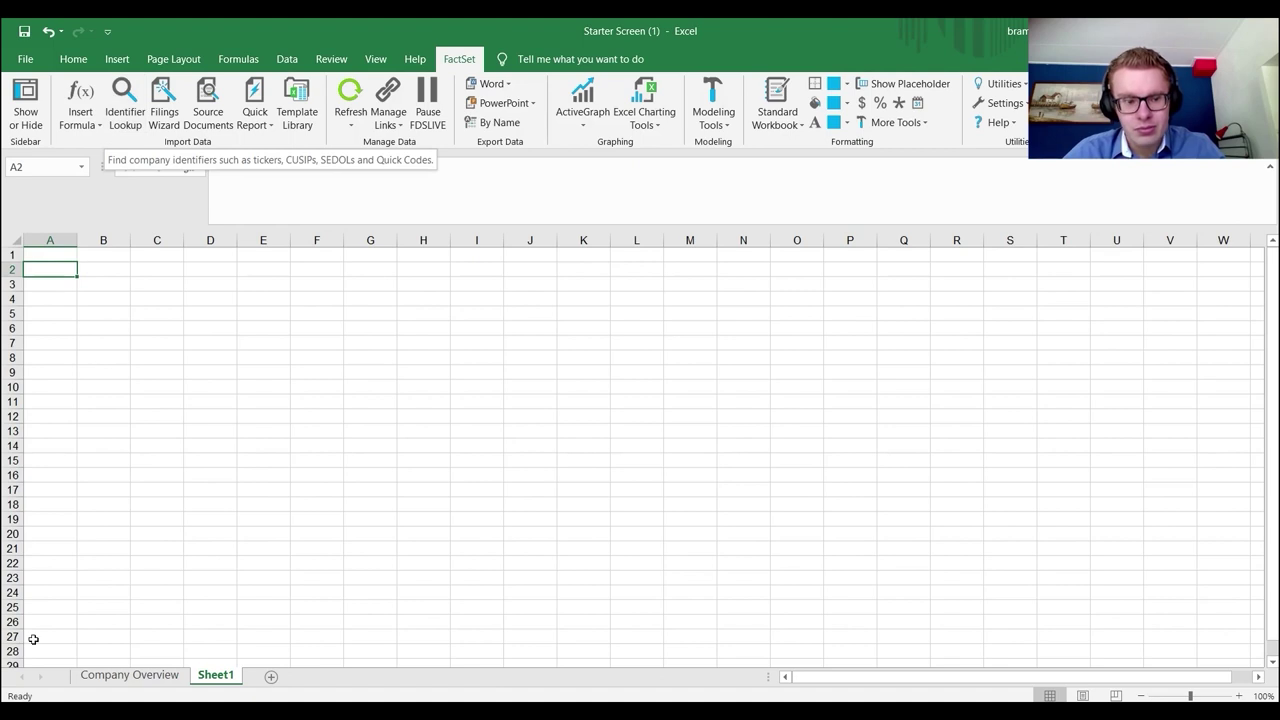
click(95, 675)
drag(65, 297, 70, 480)
click(215, 675)
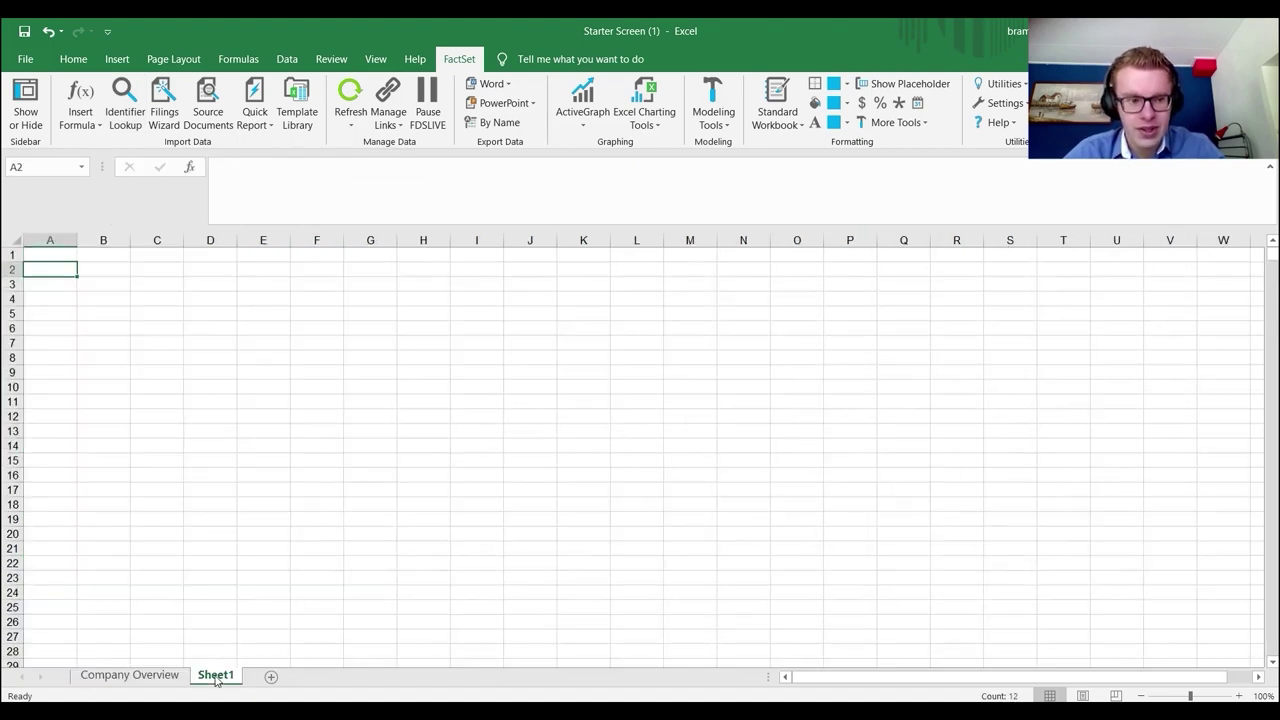
- Open FactSet's Identifier Lookup and remove the ADR, GDR, NVDR, Unit and Other DR filters from the equities list
click(122, 118)
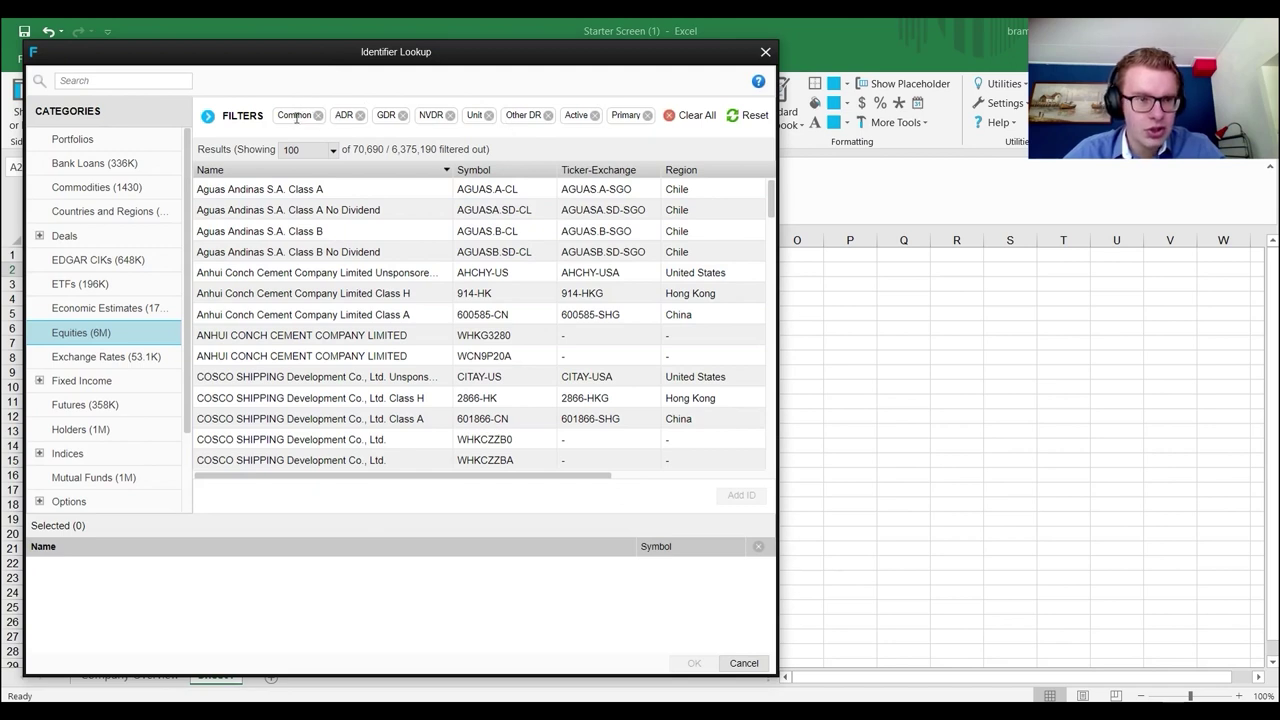
click(360, 115)
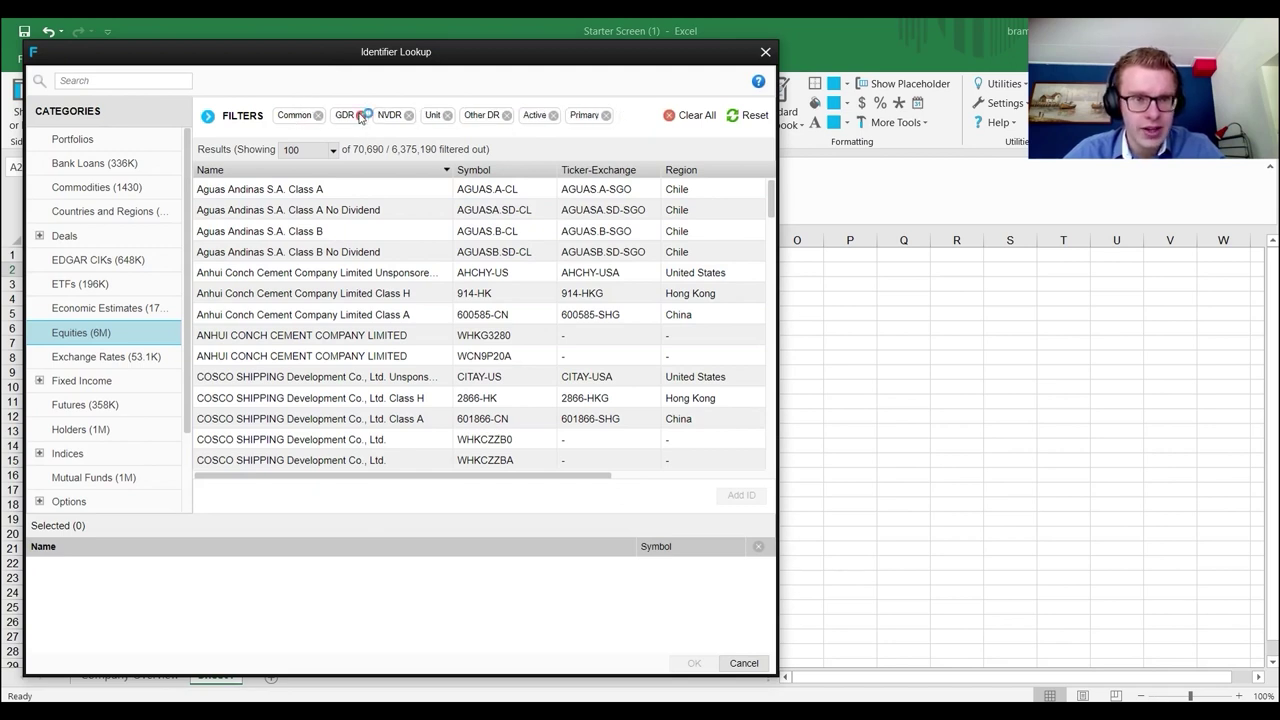
click(361, 115)
click(364, 115)
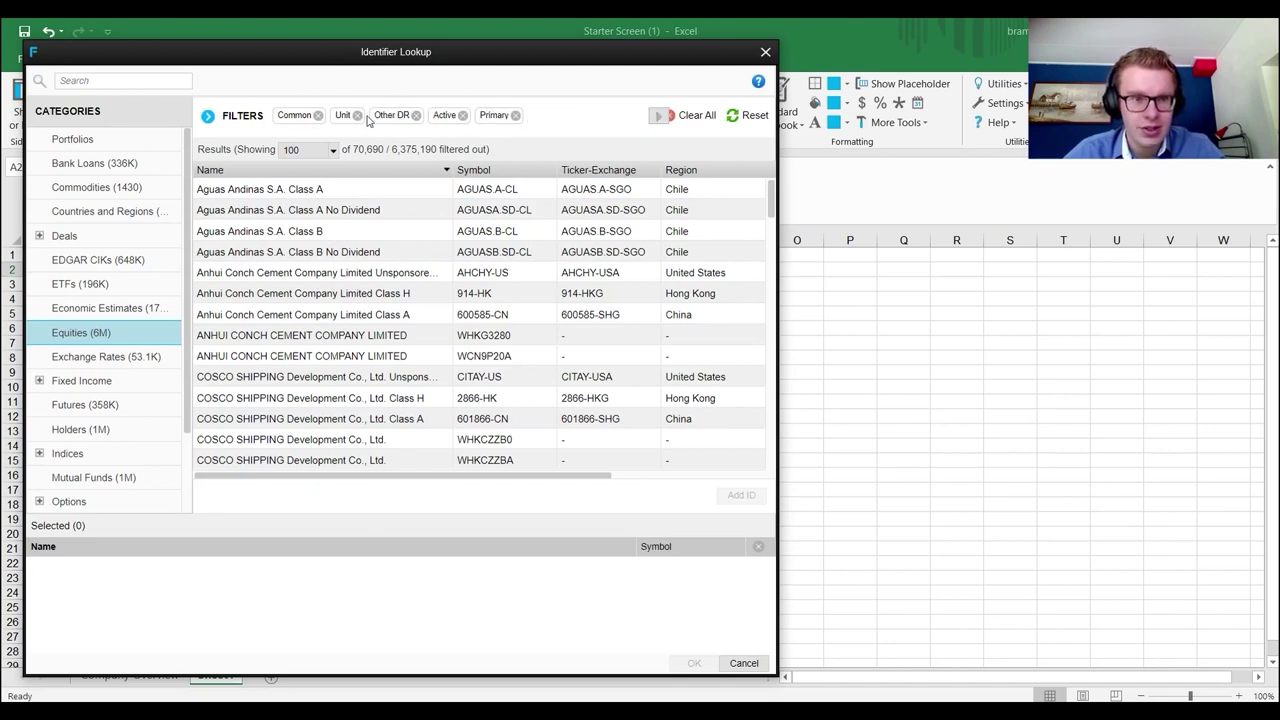
click(357, 115)
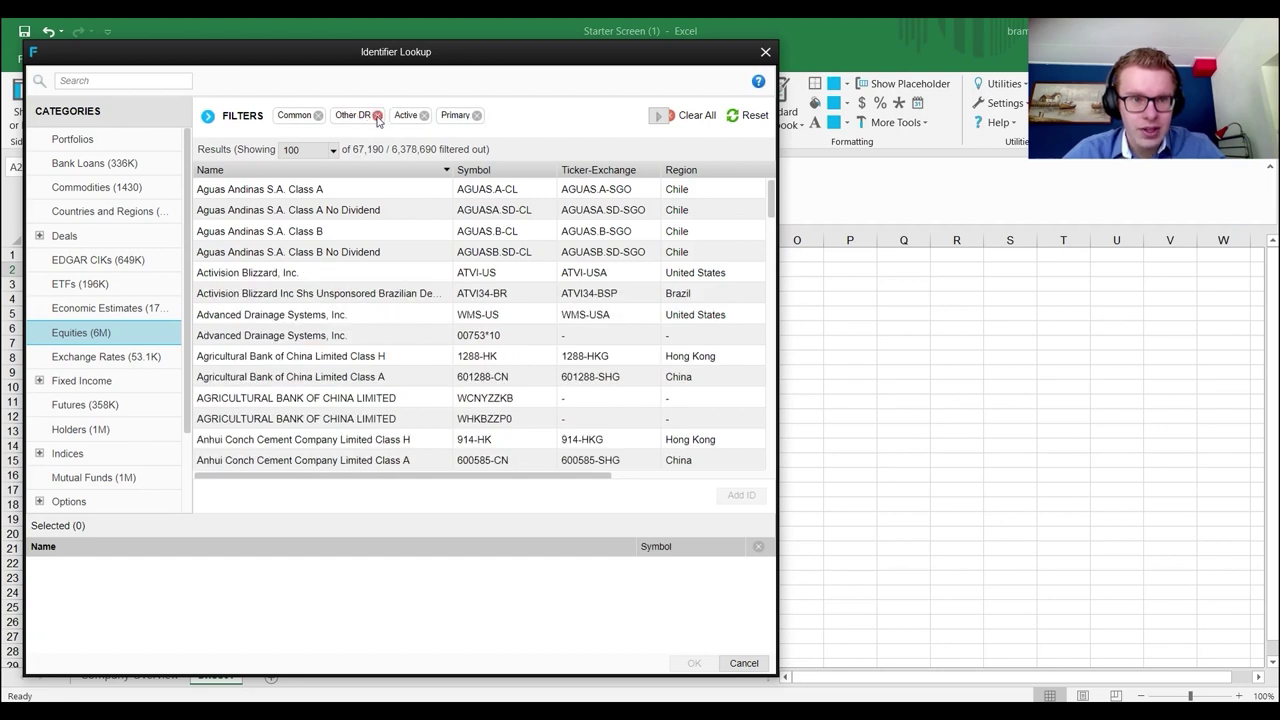
click(377, 115)
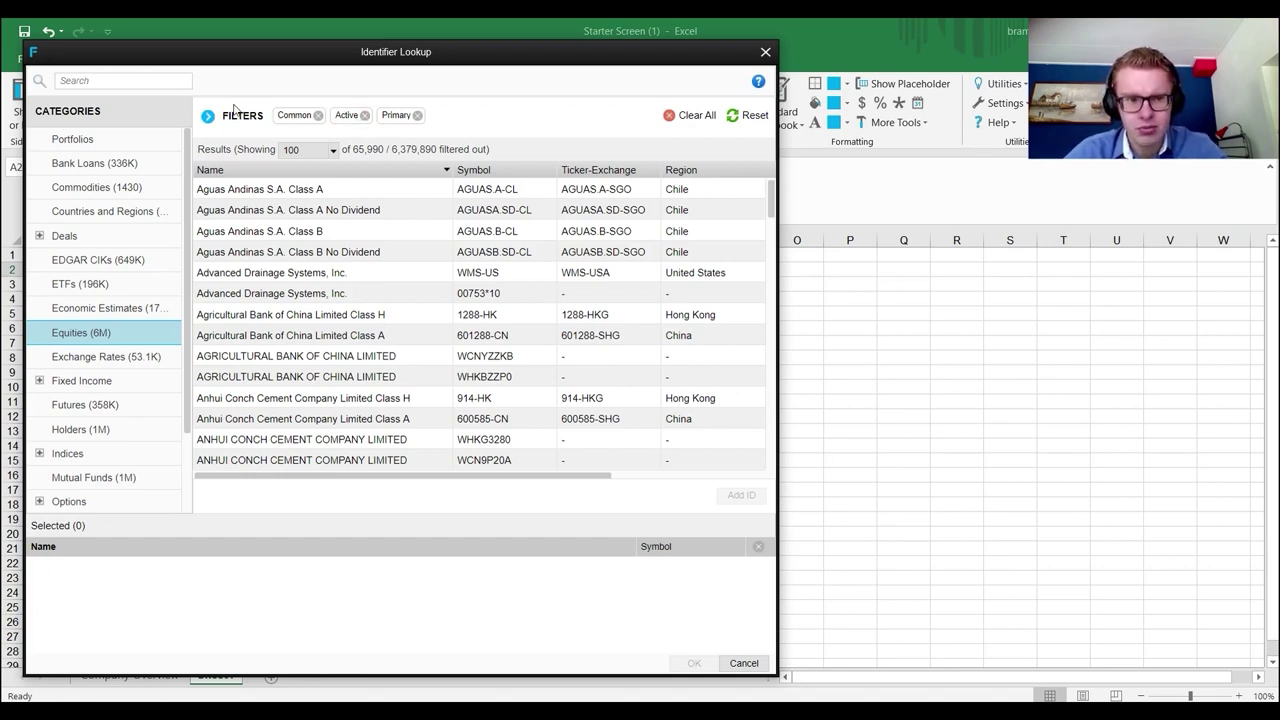
- Search the equity identifiers for ibm and add International Business Machines Corporation (IBM-US) to the selection
click(118, 82)
text(app)
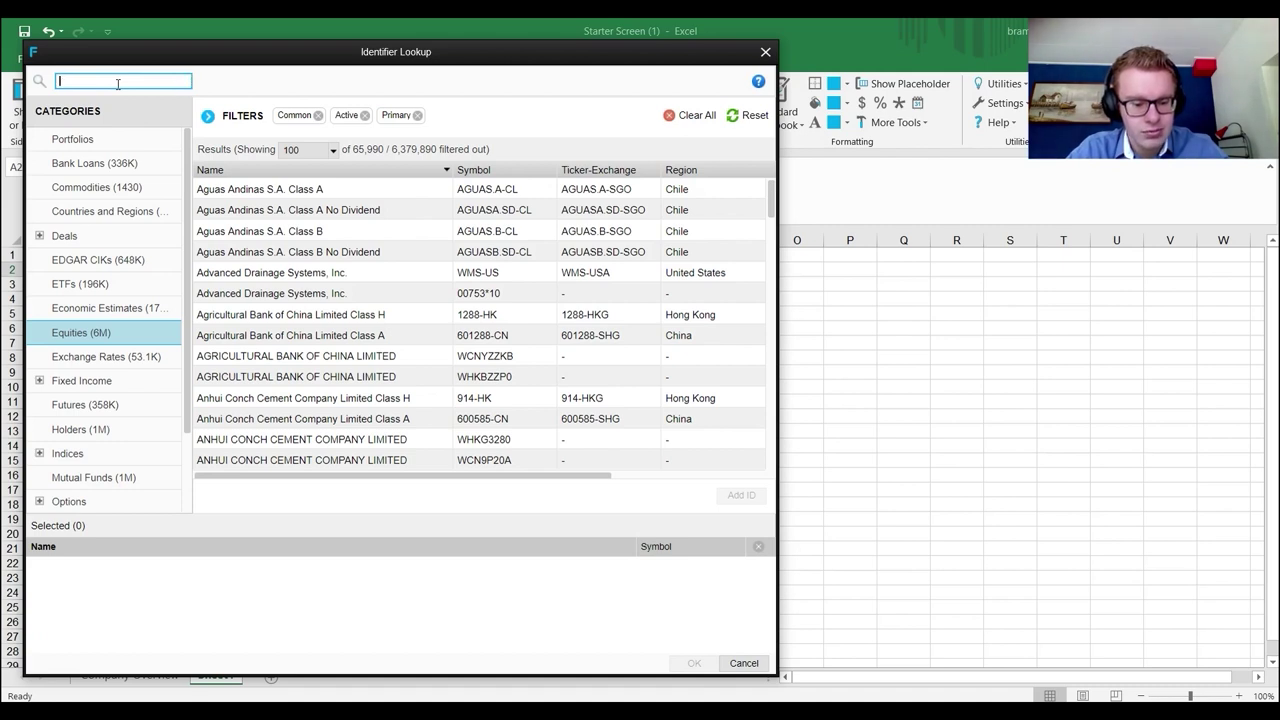
text(ibm)
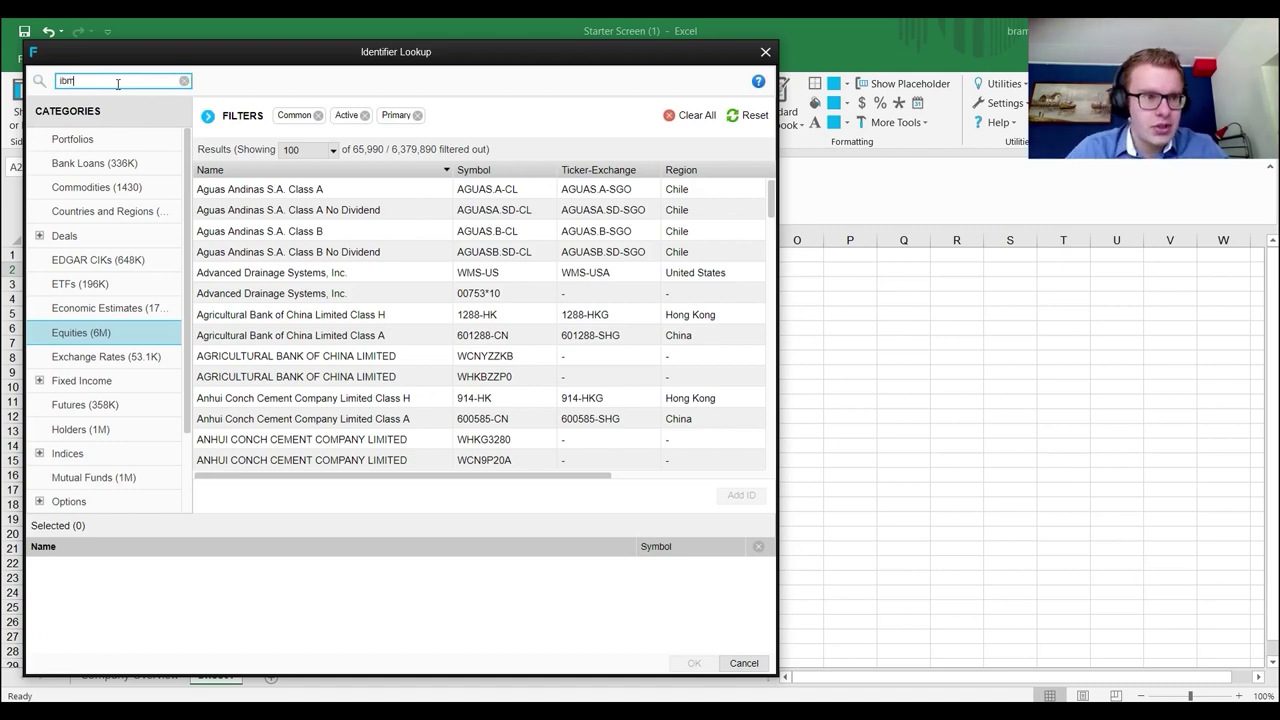
click(277, 194)
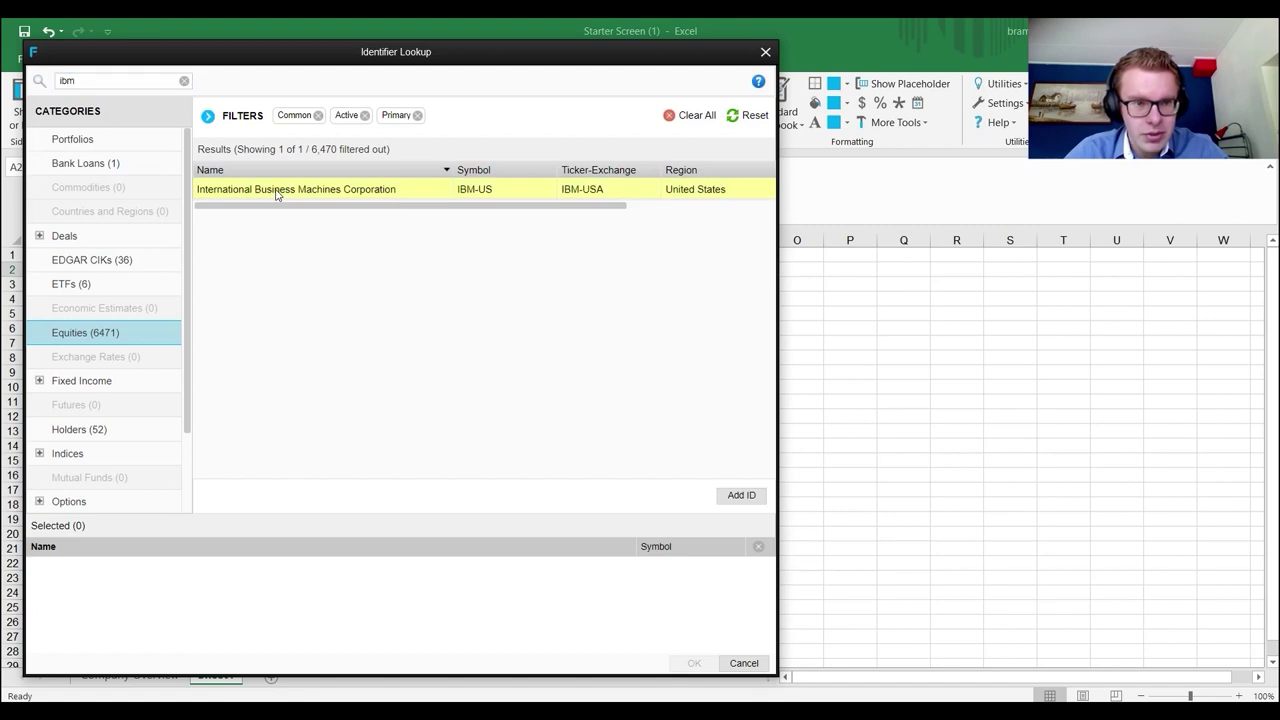
click(736, 497)
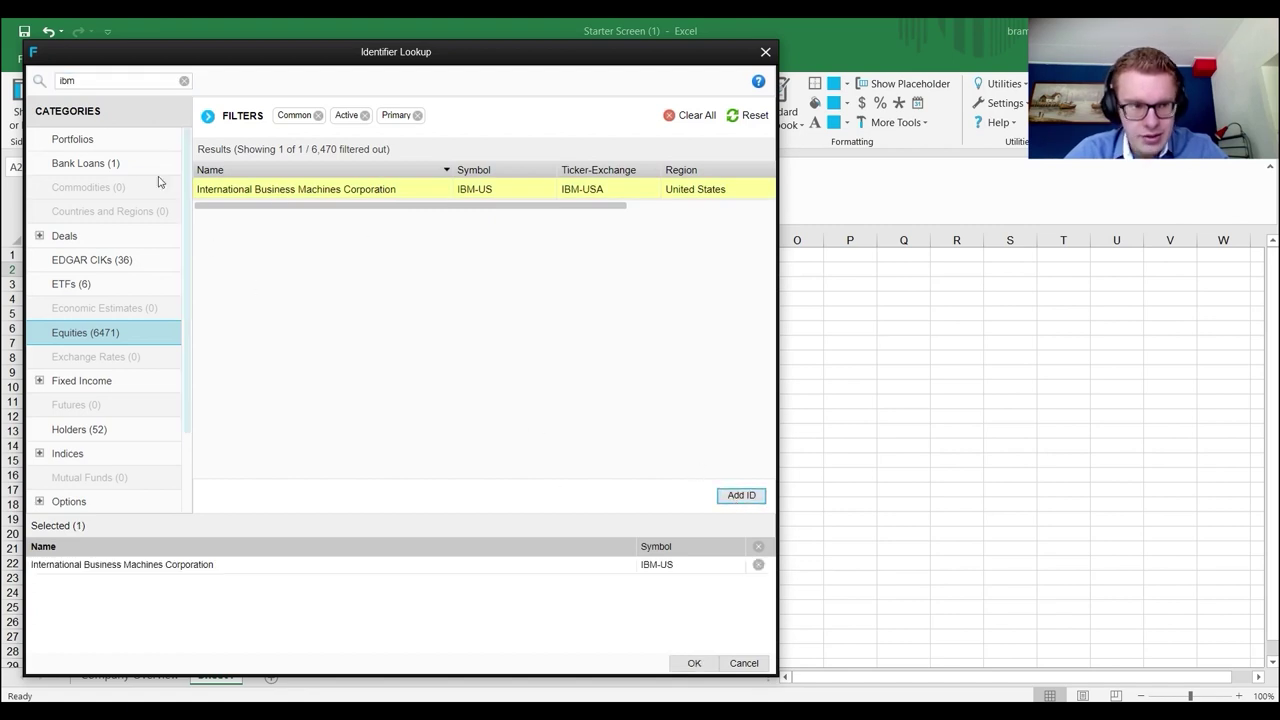
- Search the equity identifiers for apple and add Apple Inc. (AAPL-US) to the selection
click(36, 82)
text(apple)
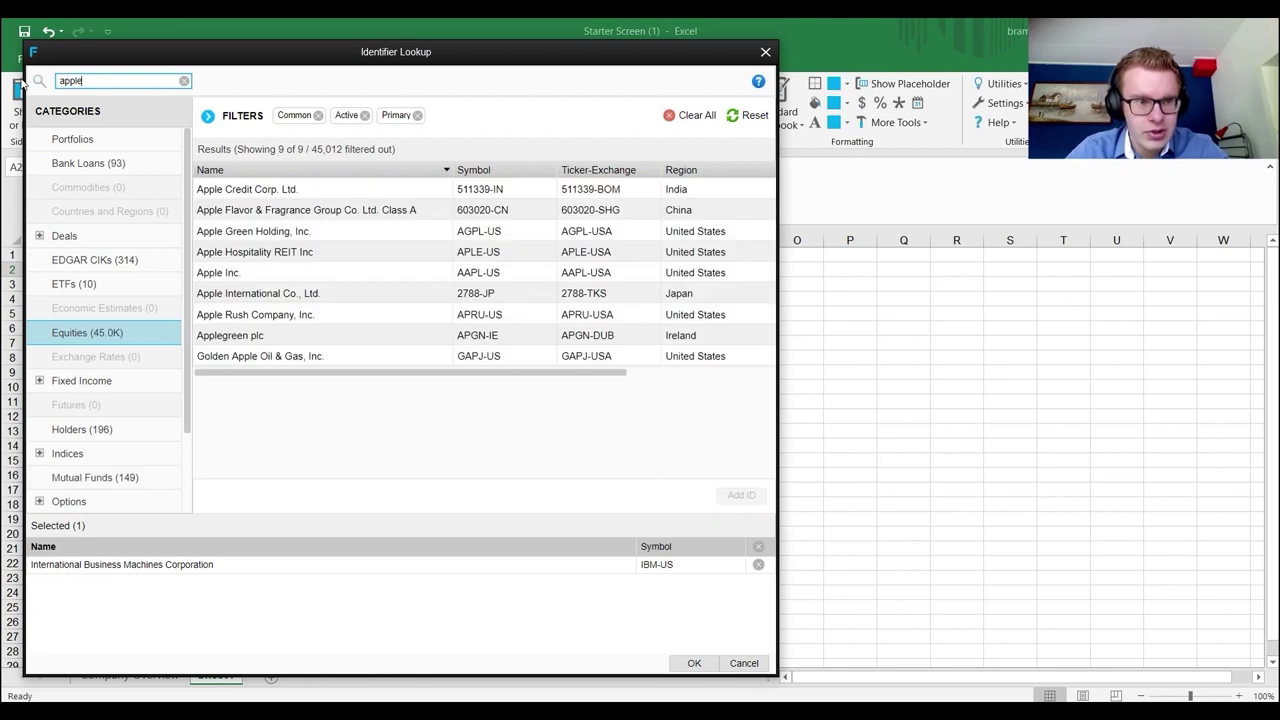
click(447, 275)
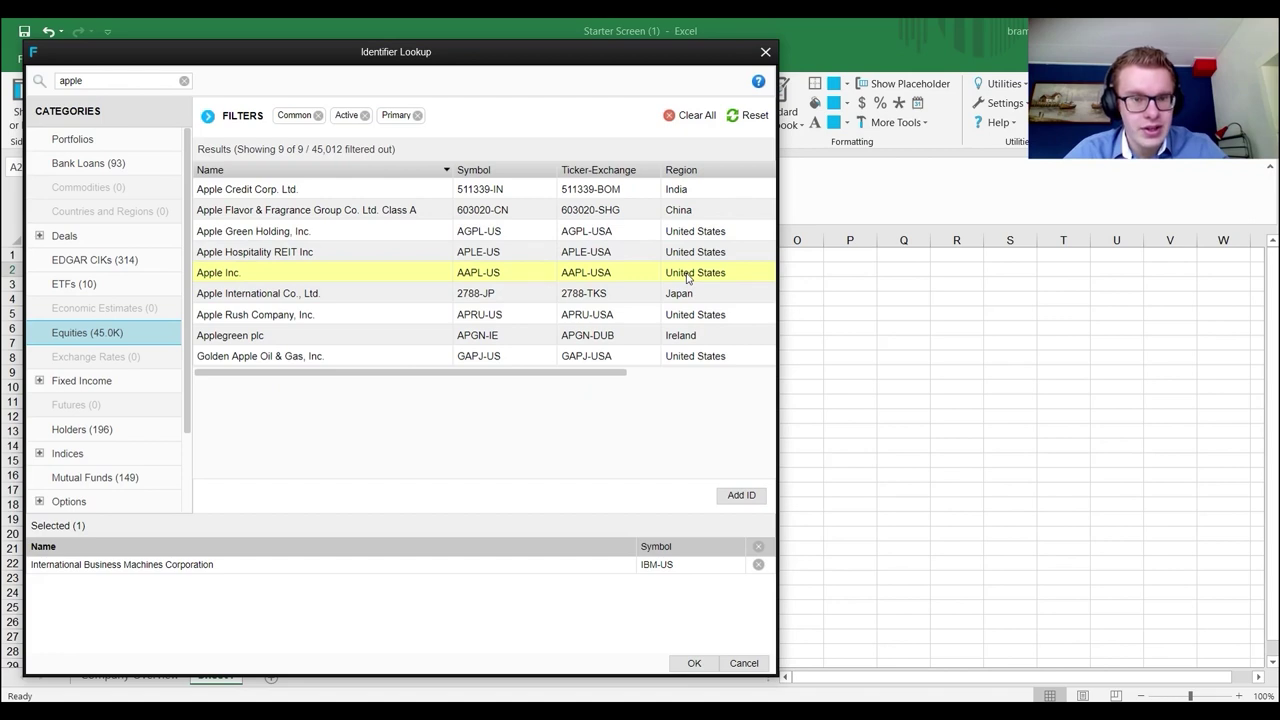
click(311, 258)
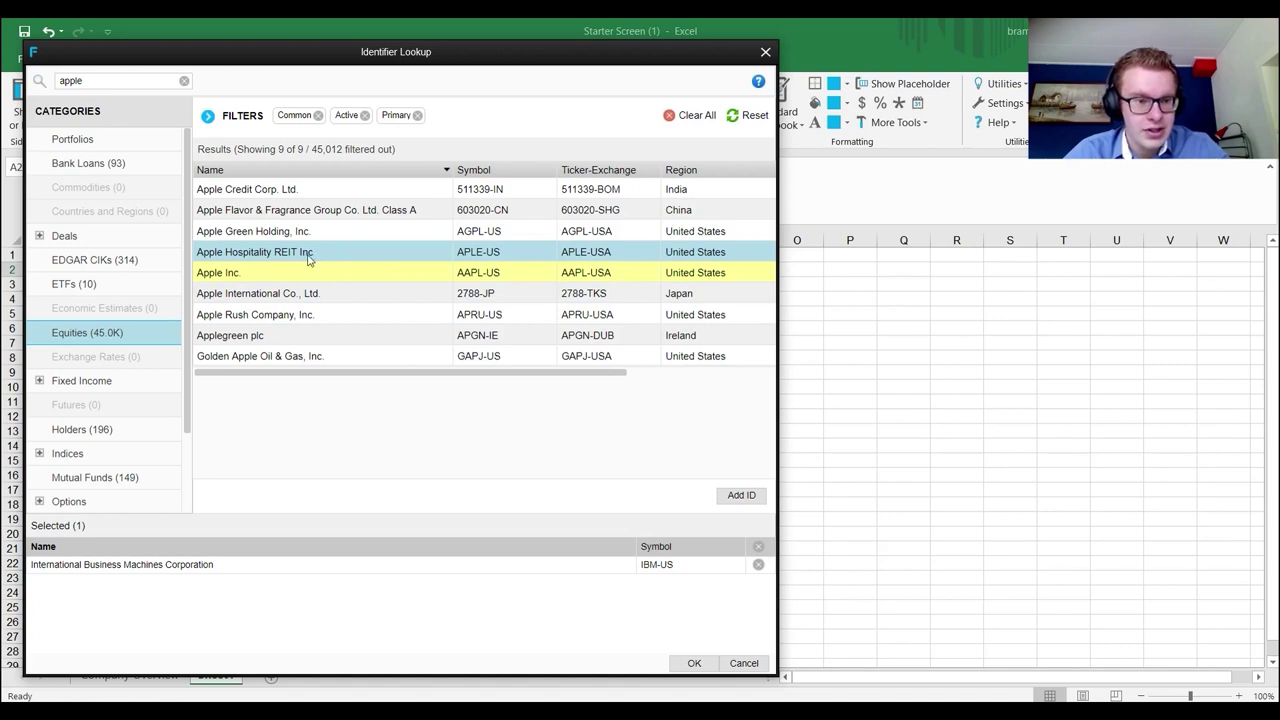
click(287, 358)
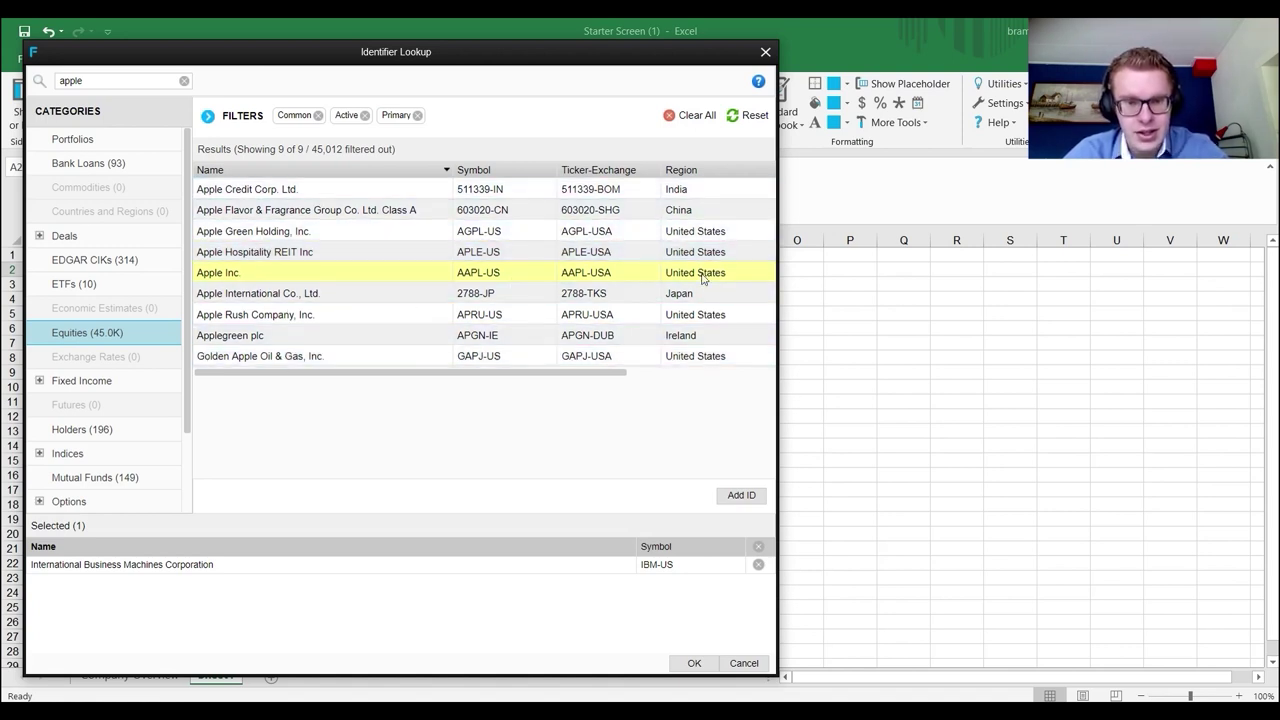
click(740, 495)
- Search the equity identifiers for micros and add Alcor Micro Corp. (8054-TW) to the selection
double_click(72, 80)
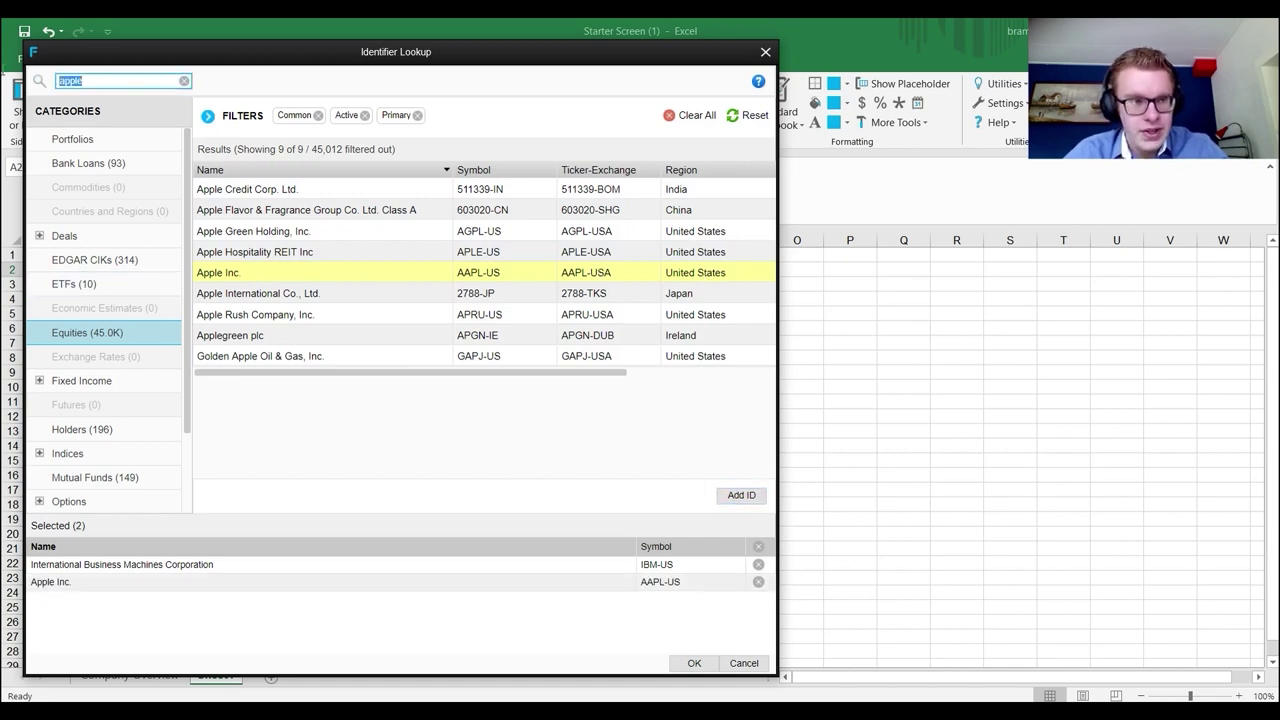
text(micros)
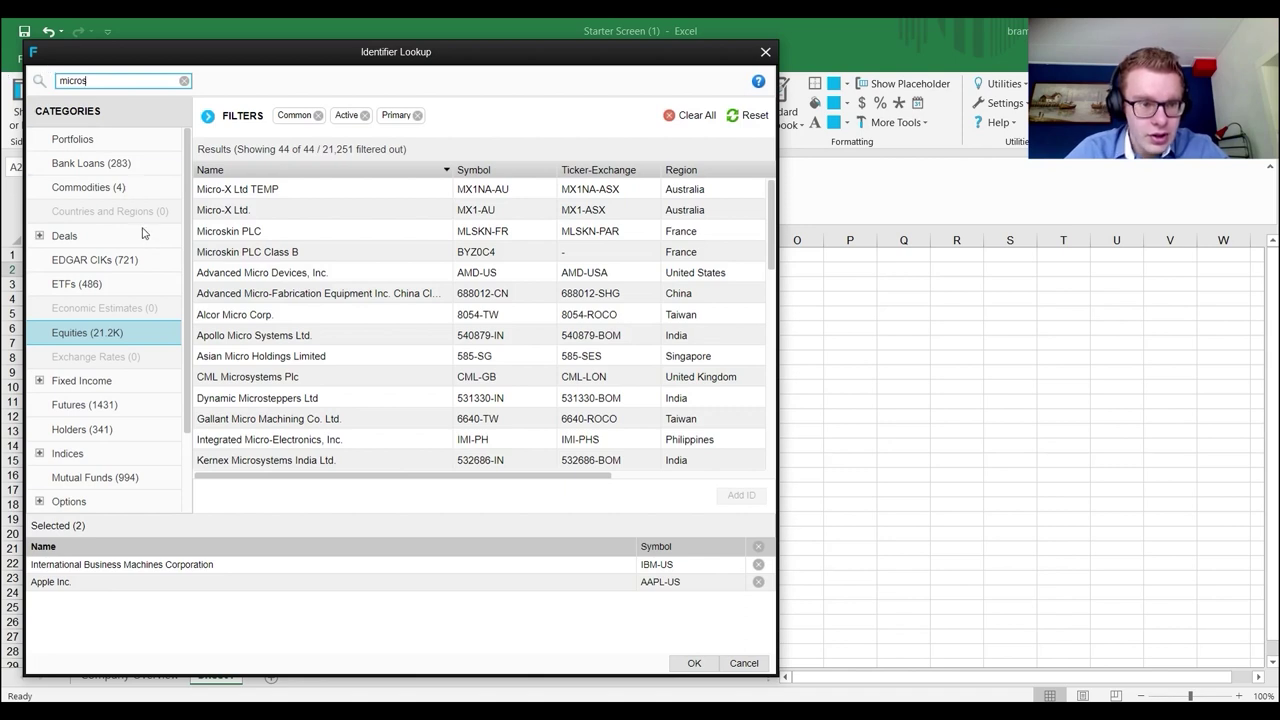
click(255, 316)
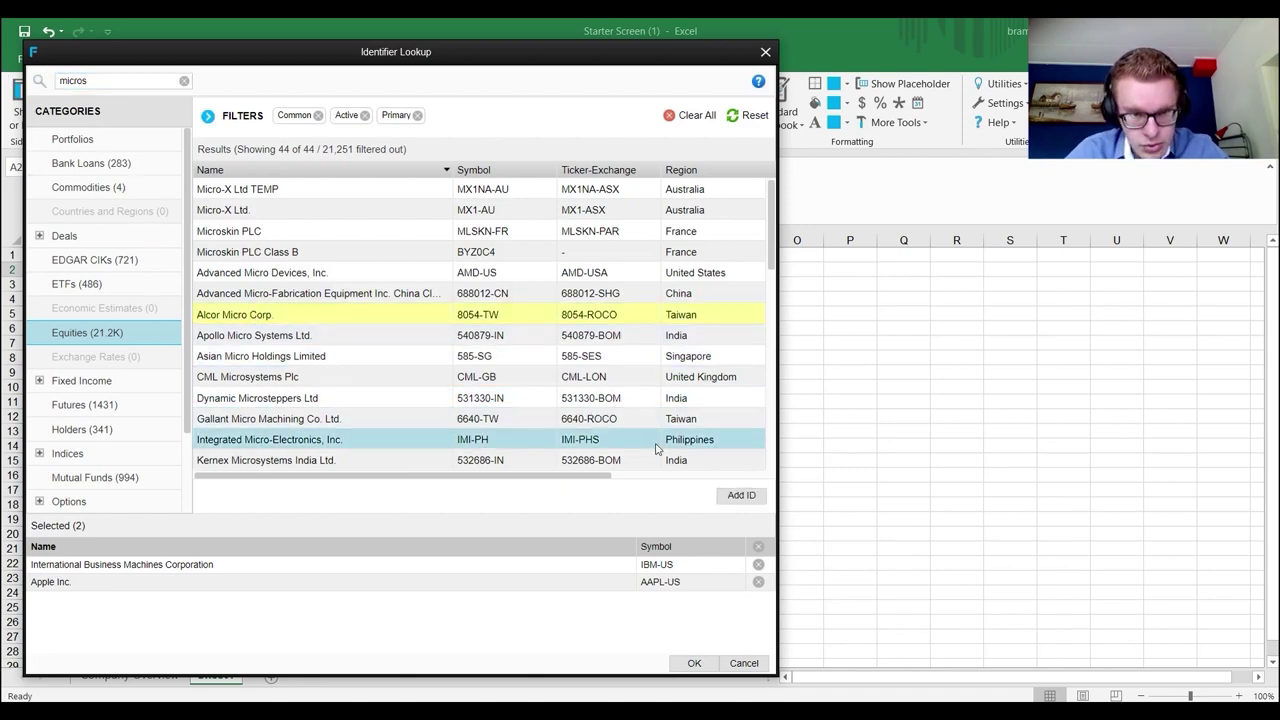
click(740, 495)
- Search the equity identifiers for X and add United States Steel Corporation (X-US) to the selection
double_click(75, 80)
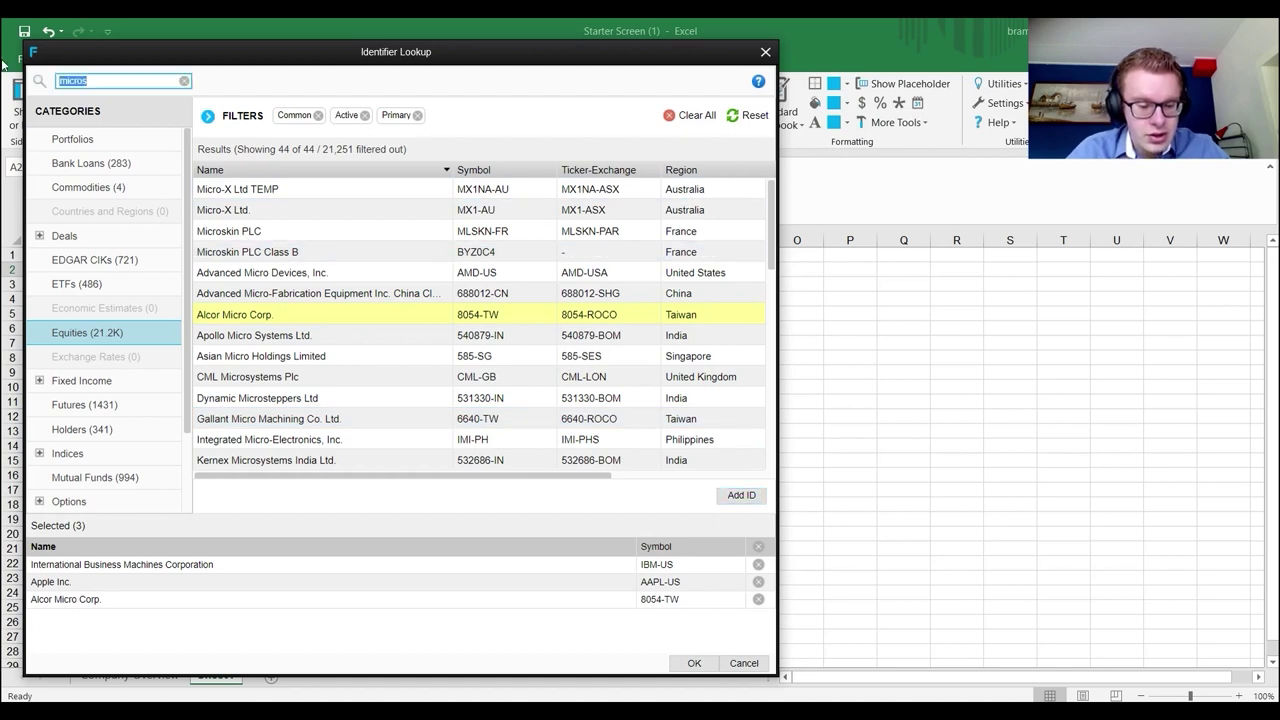
text(X)
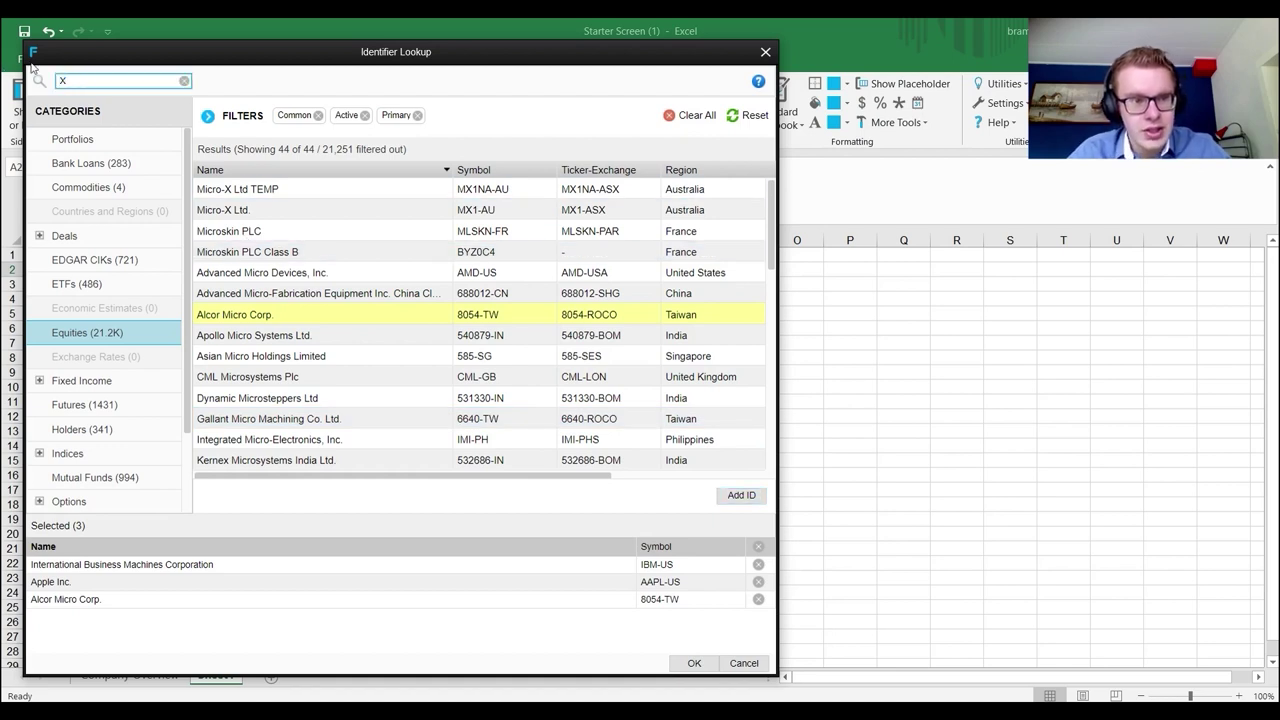
scroll(340, 308, down, 8)
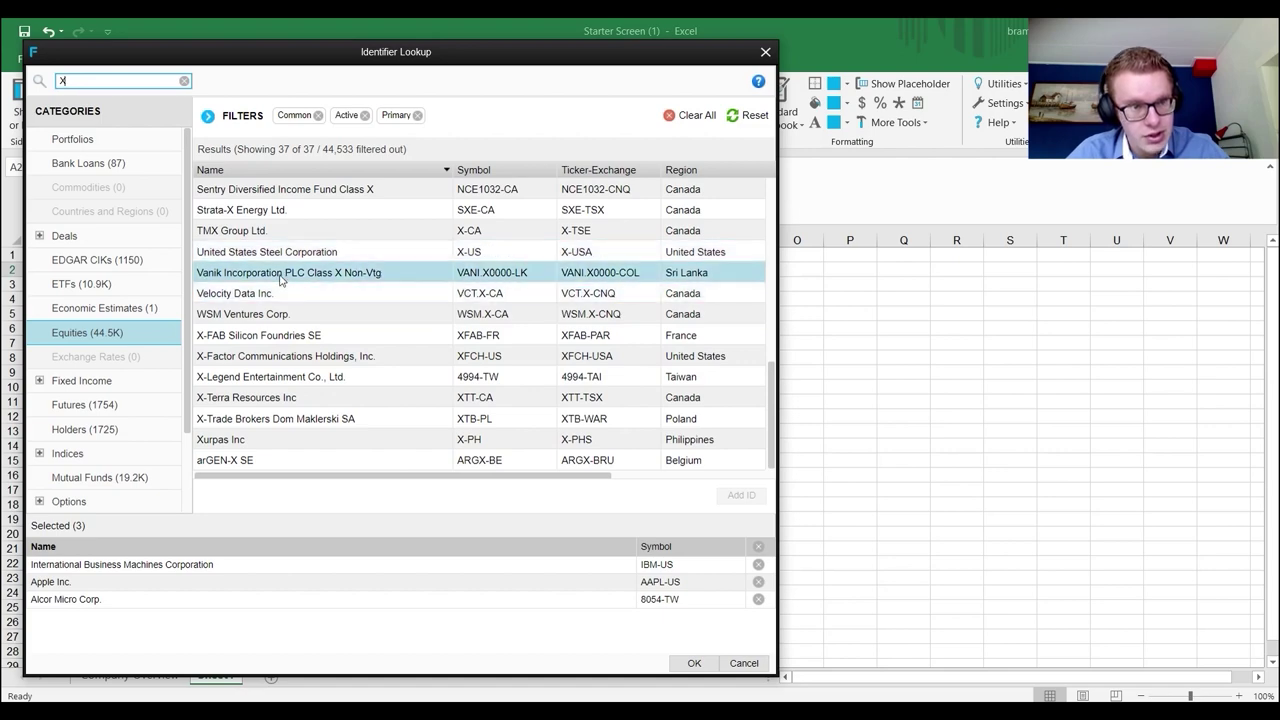
scroll(373, 215, up, 8)
scroll(358, 220, down, 8)
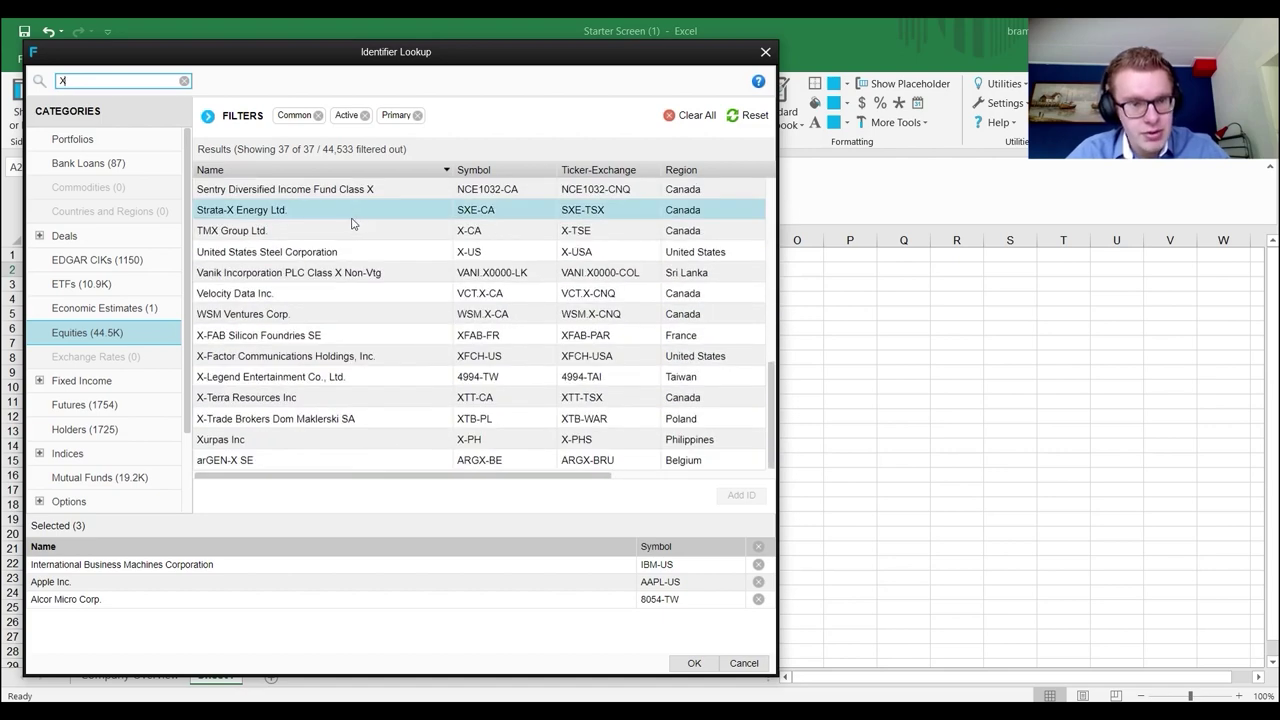
click(584, 255)
click(584, 255)
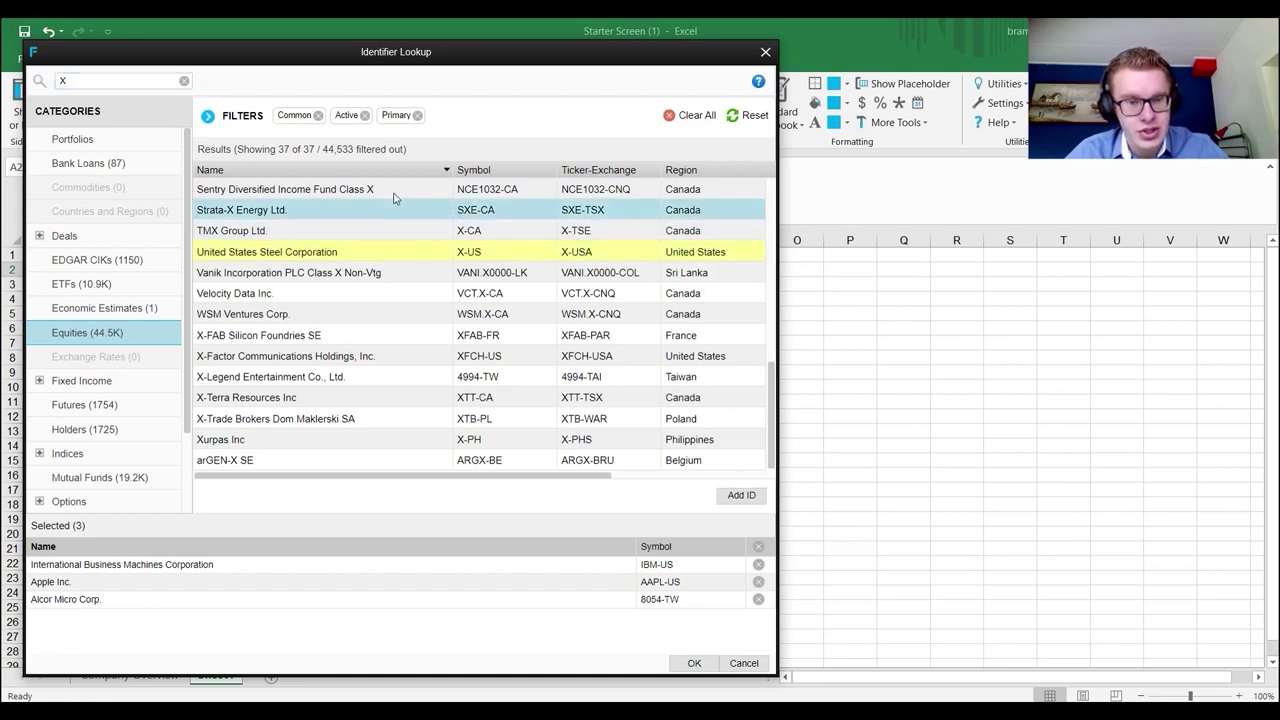
scroll(334, 300, up, 5)
scroll(336, 420, down, 5)
click(741, 496)
- Search the equity identifiers for boeing, add Boeing Company (BA-US), and insert the selected identifiers into the sheet from cell A2
drag(120, 80, 32, 80)
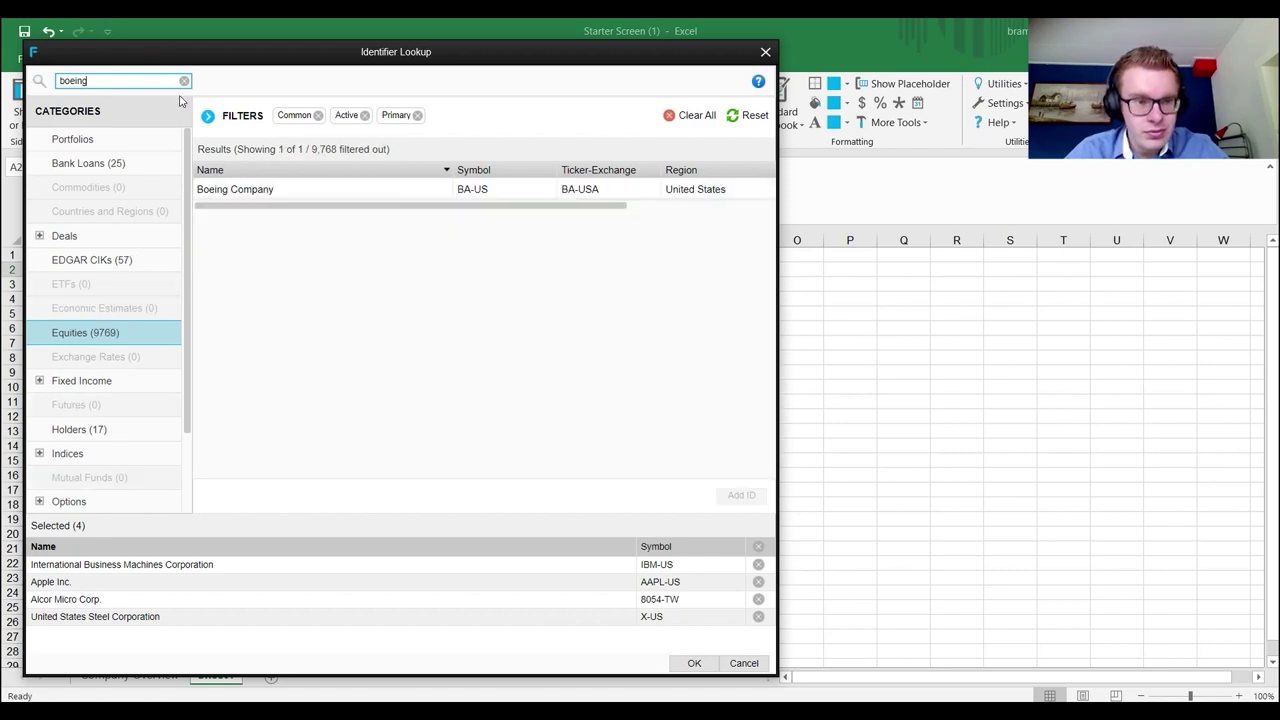
click(290, 195)
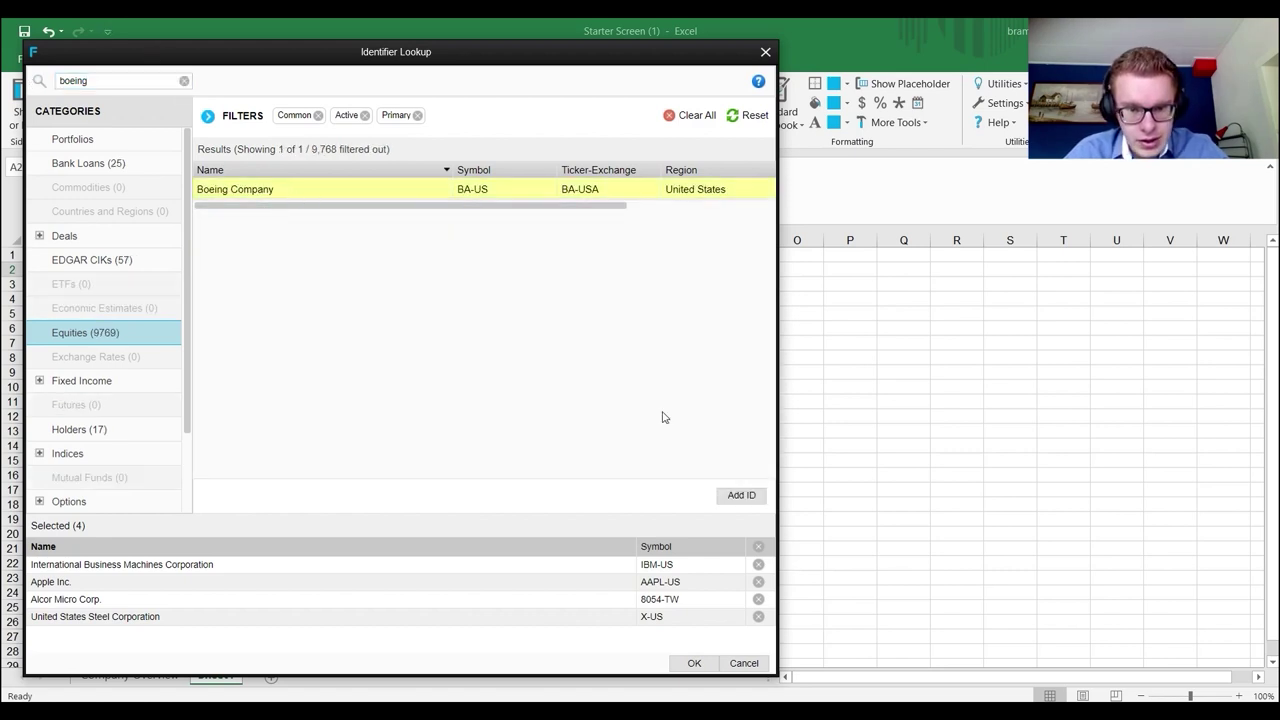
click(741, 496)
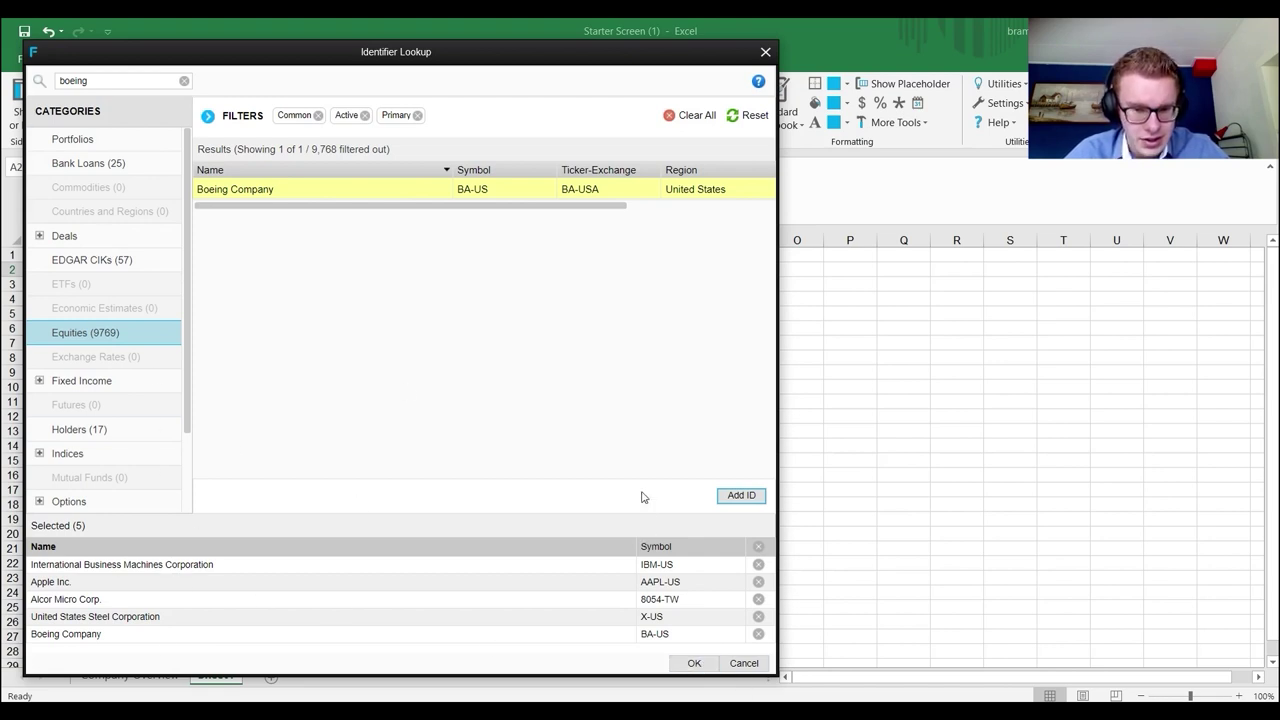
click(693, 664)
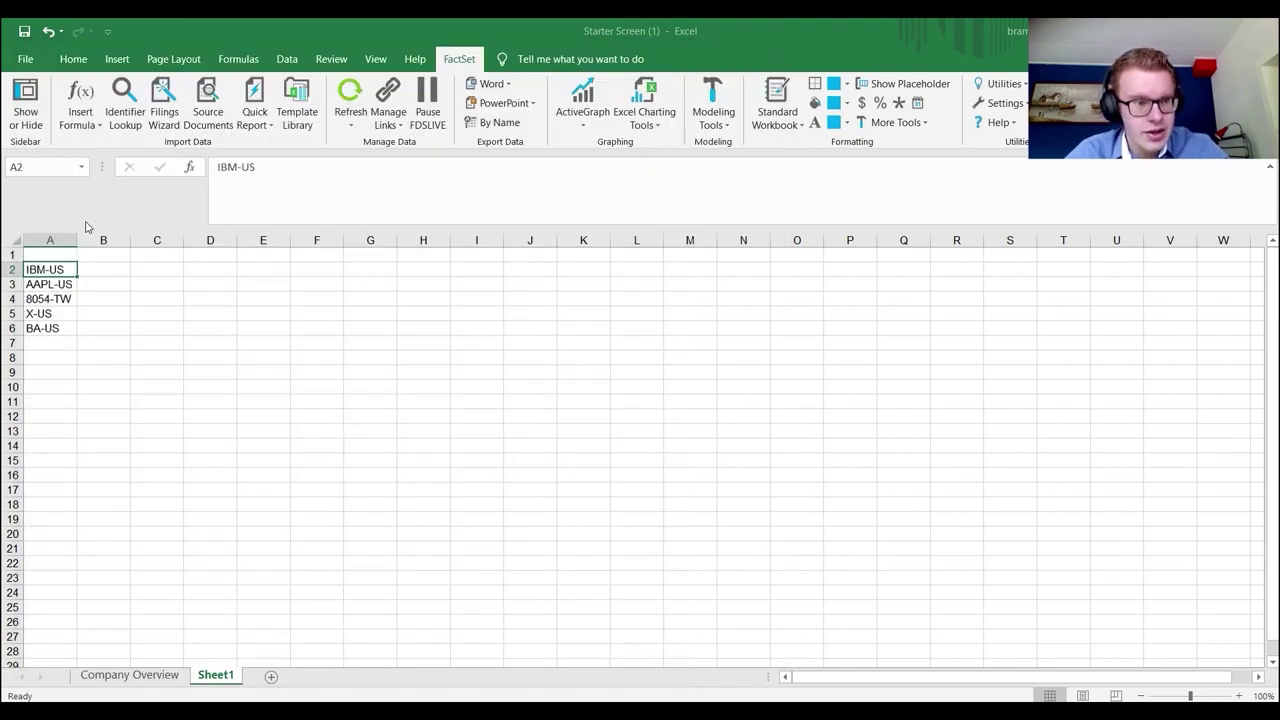
- Open the FactSet formula sidebar for cell B2 and reference cell A2 (IBM-US) as its identifier
click(90, 252)
click(98, 268)
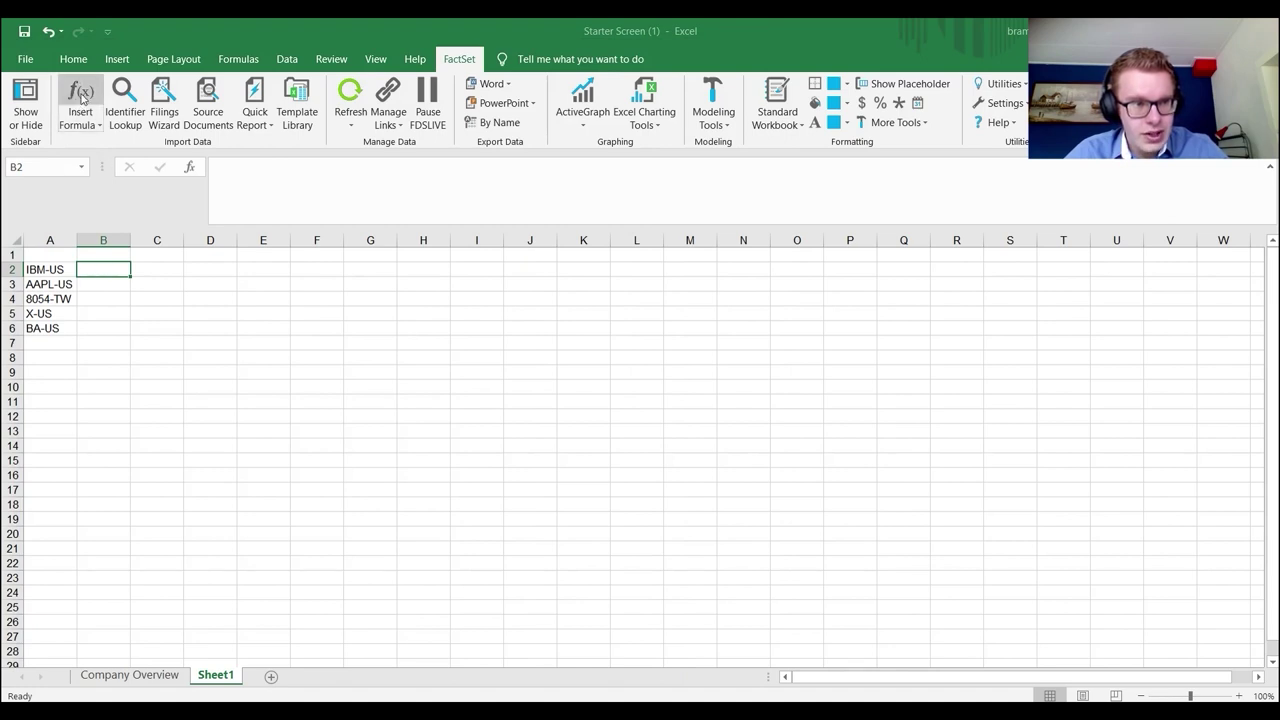
click(23, 92)
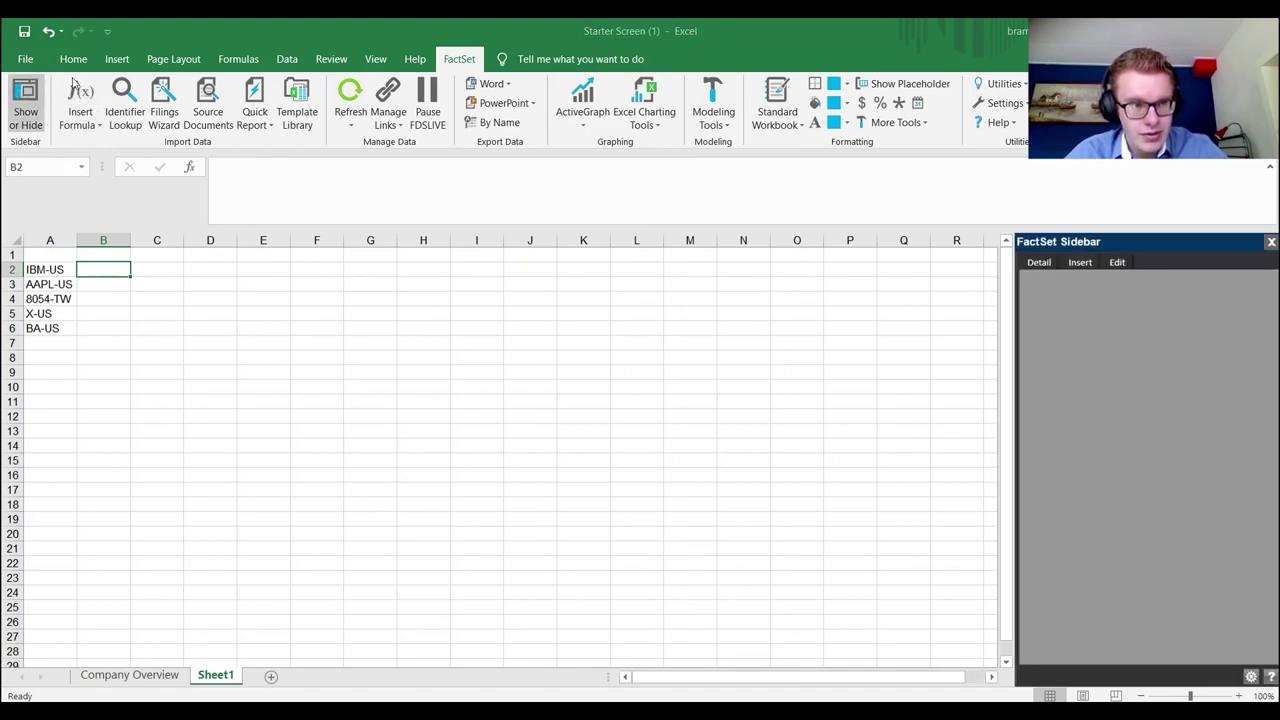
click(72, 92)
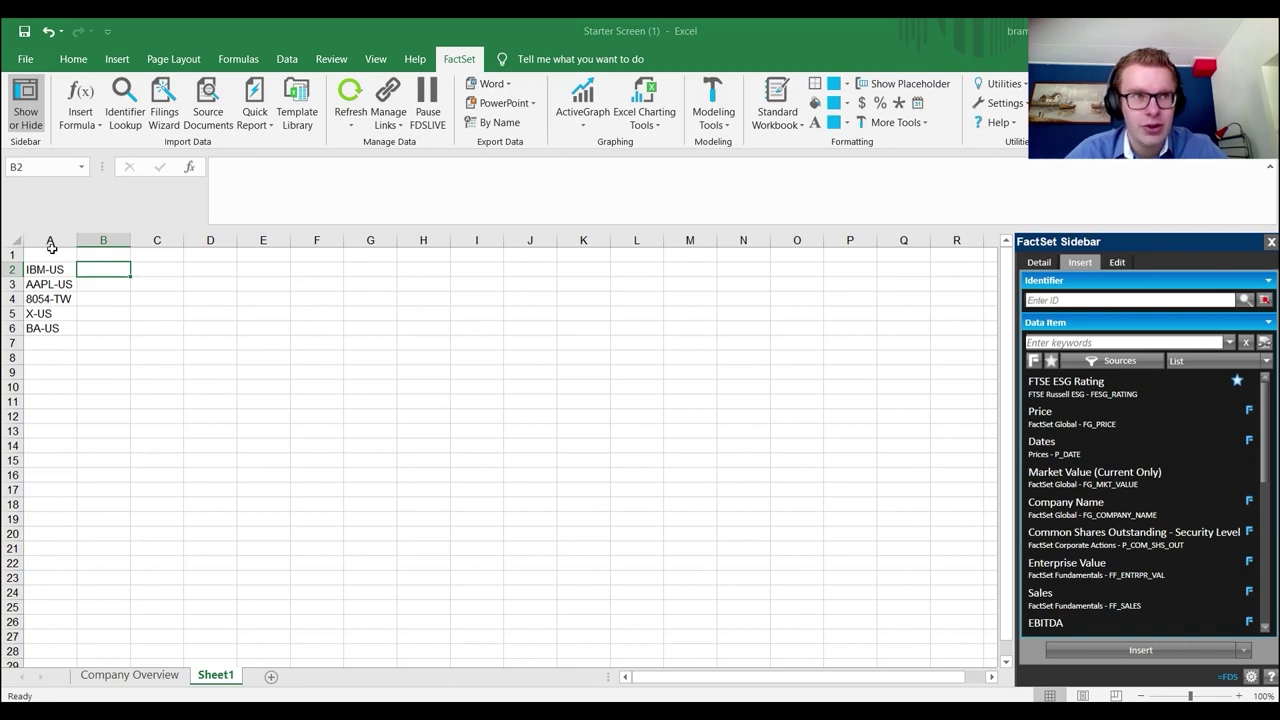
click(1265, 299)
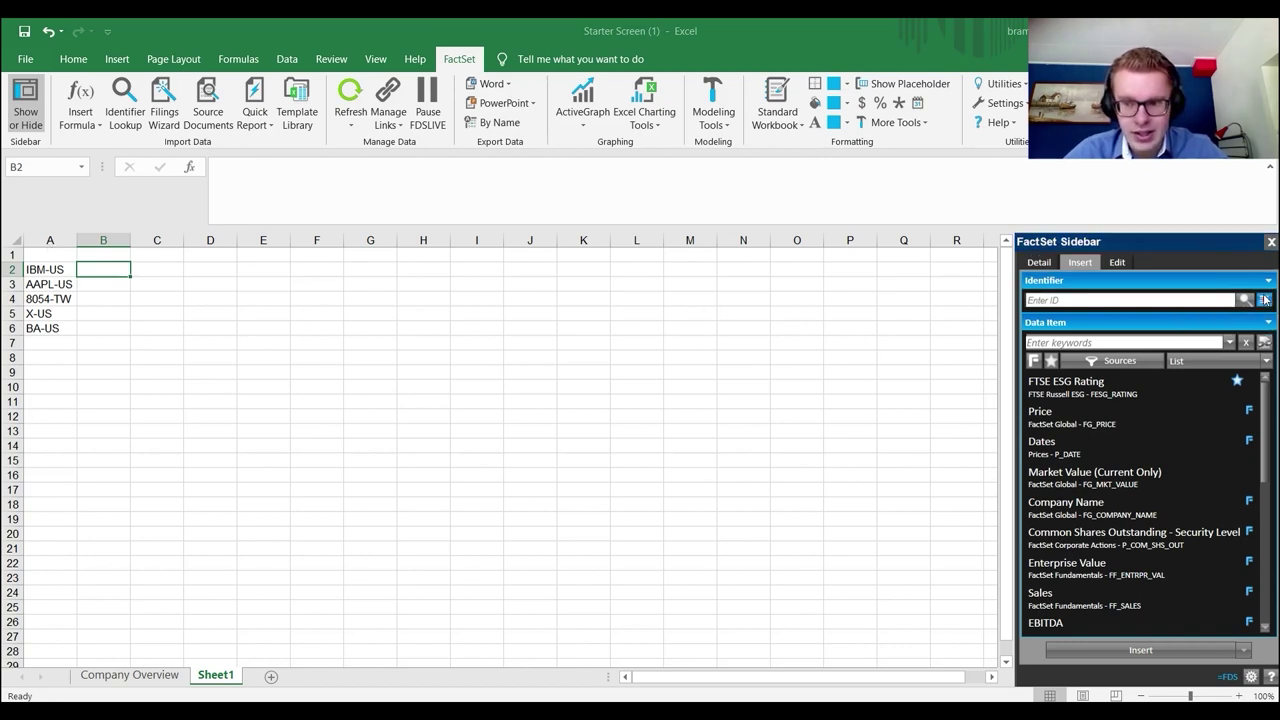
click(48, 268)
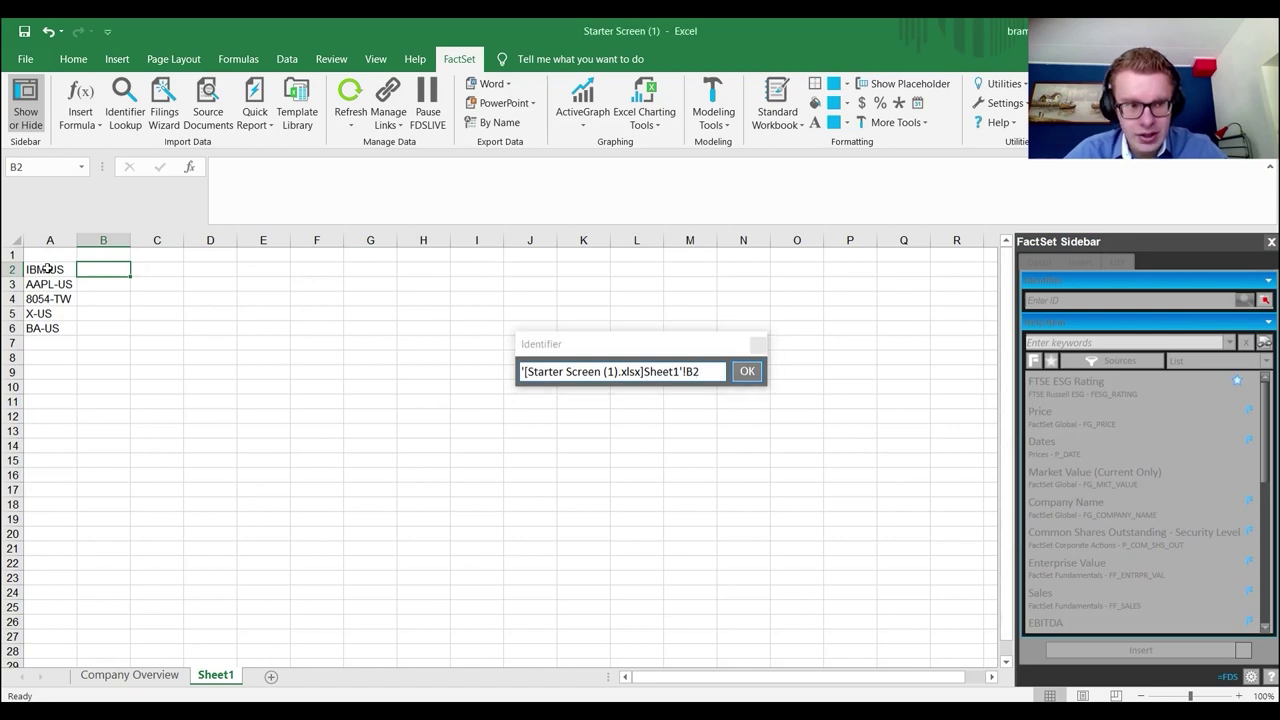
click(749, 372)
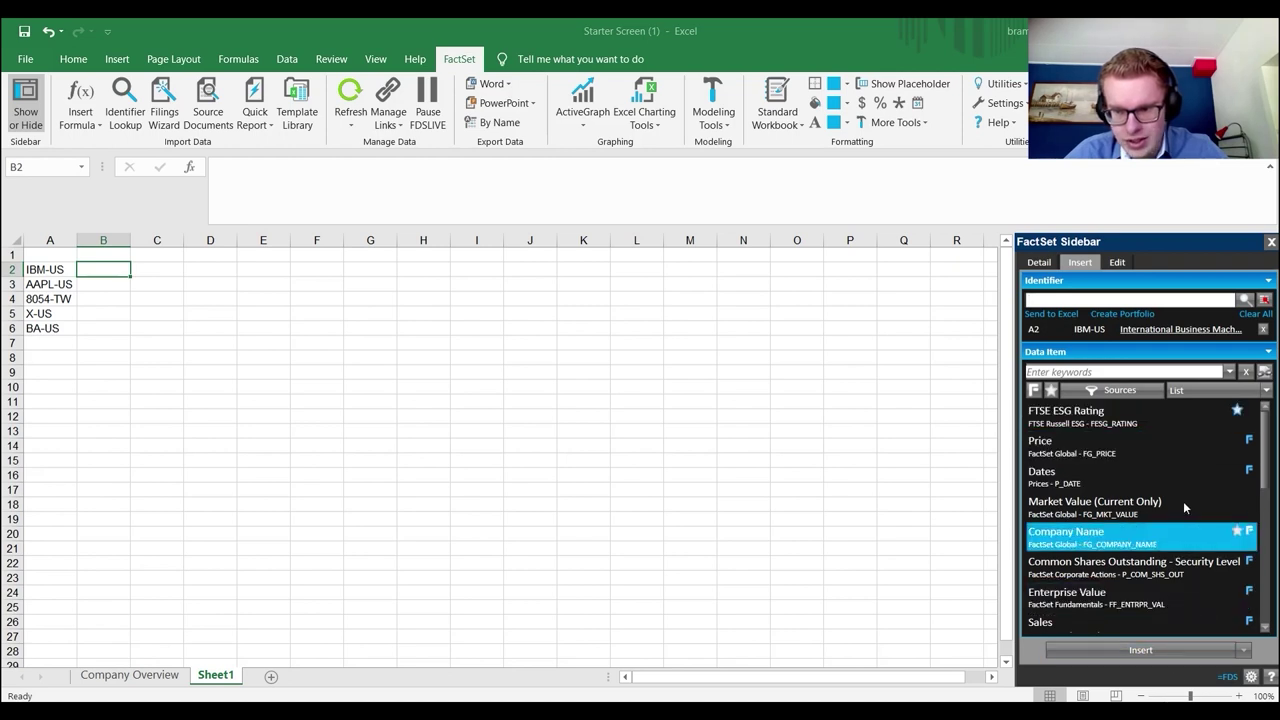
- Browse the sidebar's data items, restrict the list to the FactSet-flagged items, and review the available data sources
click(1239, 413)
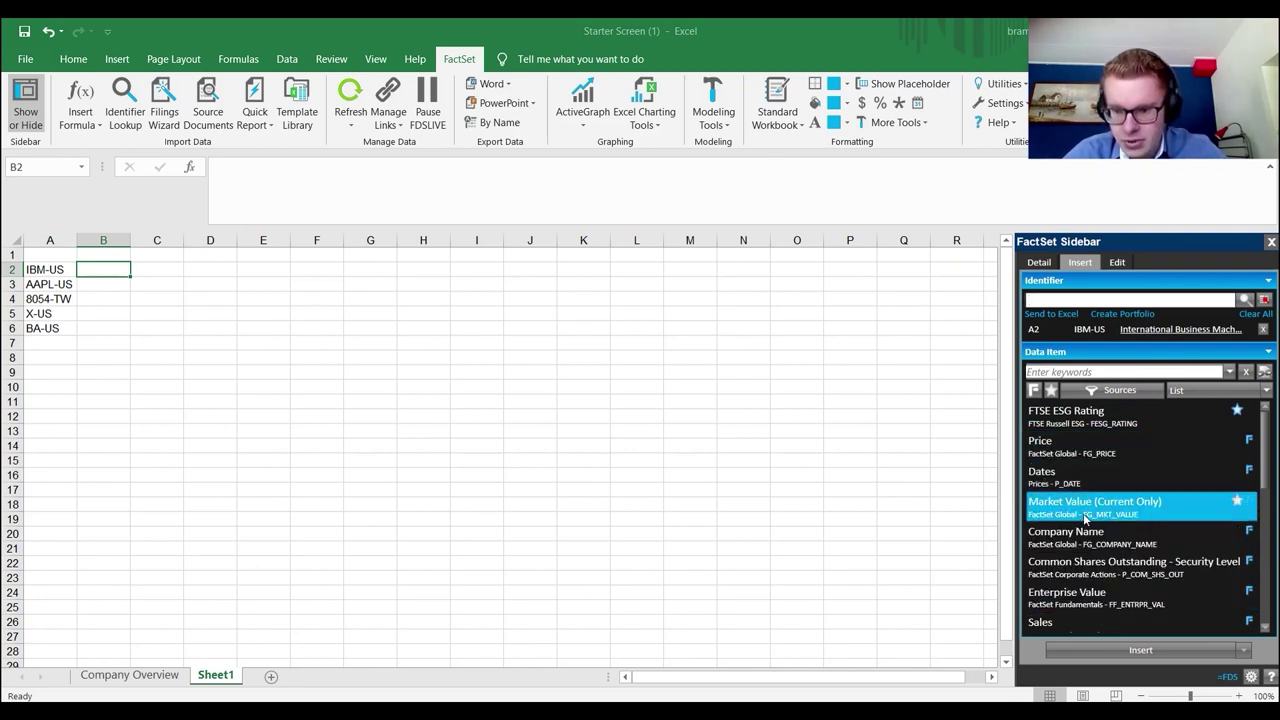
scroll(1085, 506, down, 3)
scroll(1085, 500, up, 2)
scroll(1085, 500, down, 2)
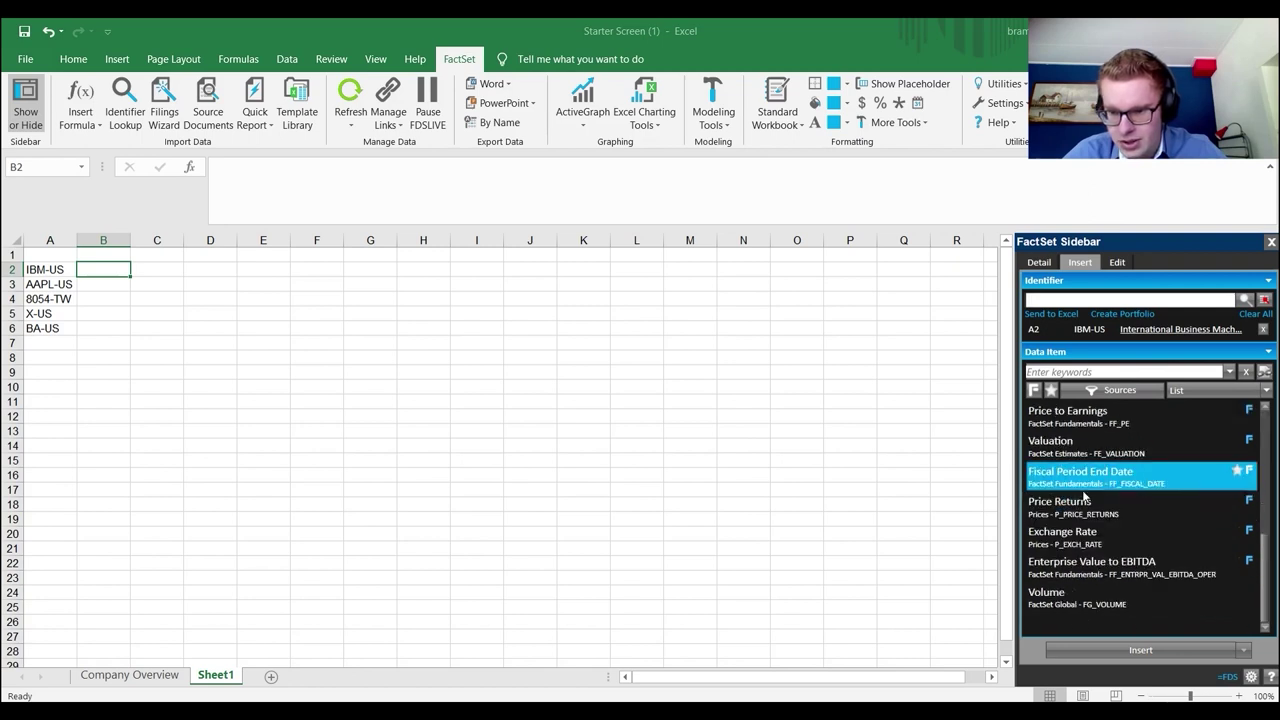
scroll(1080, 480, up, 10)
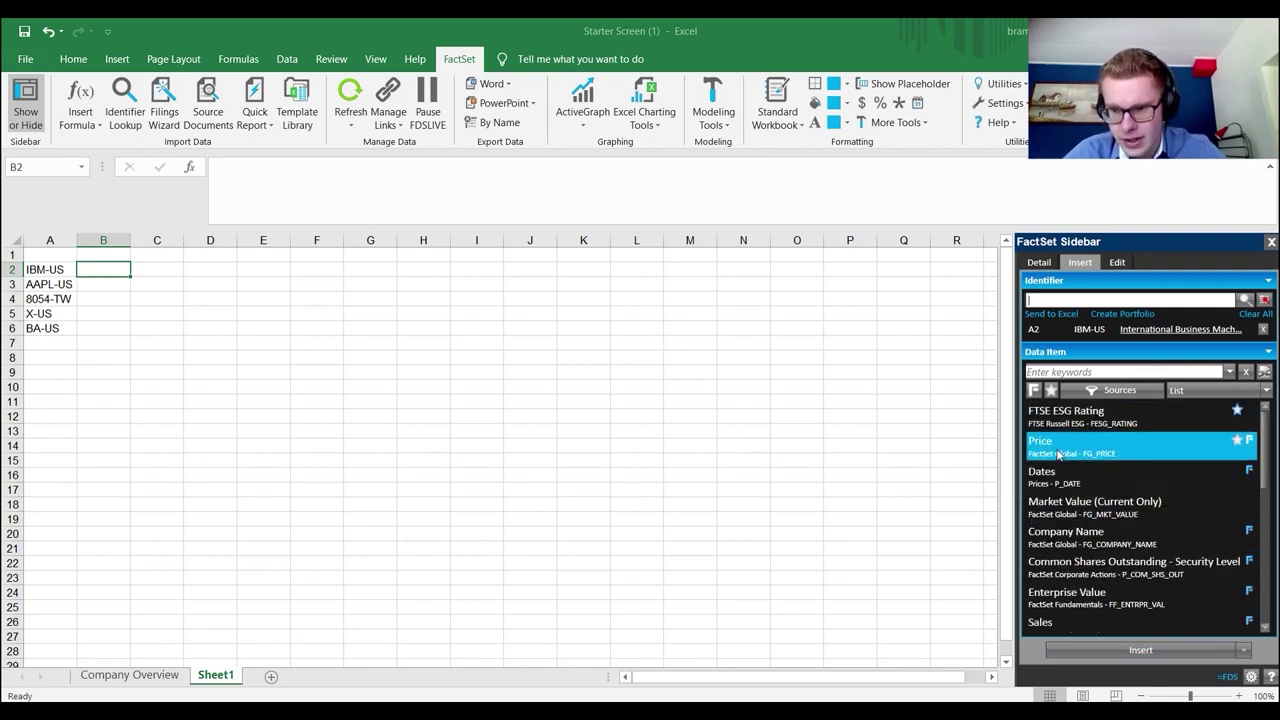
click(1034, 391)
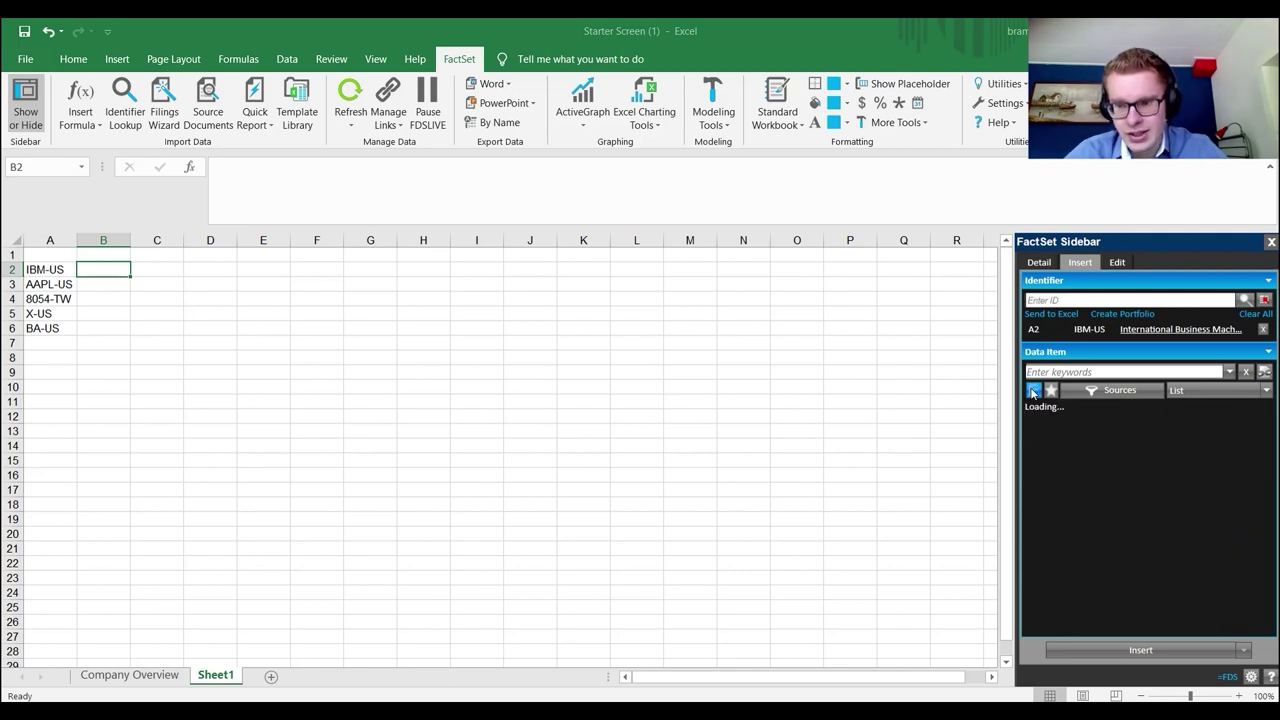
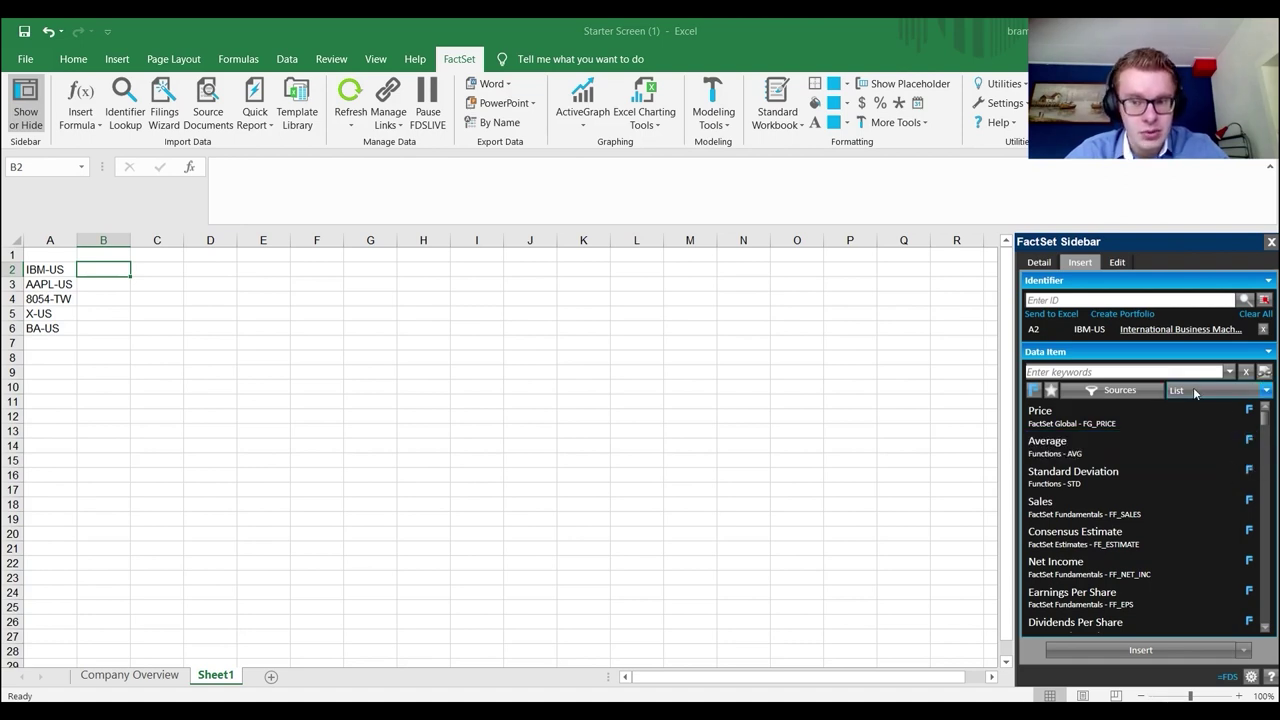
click(1127, 391)
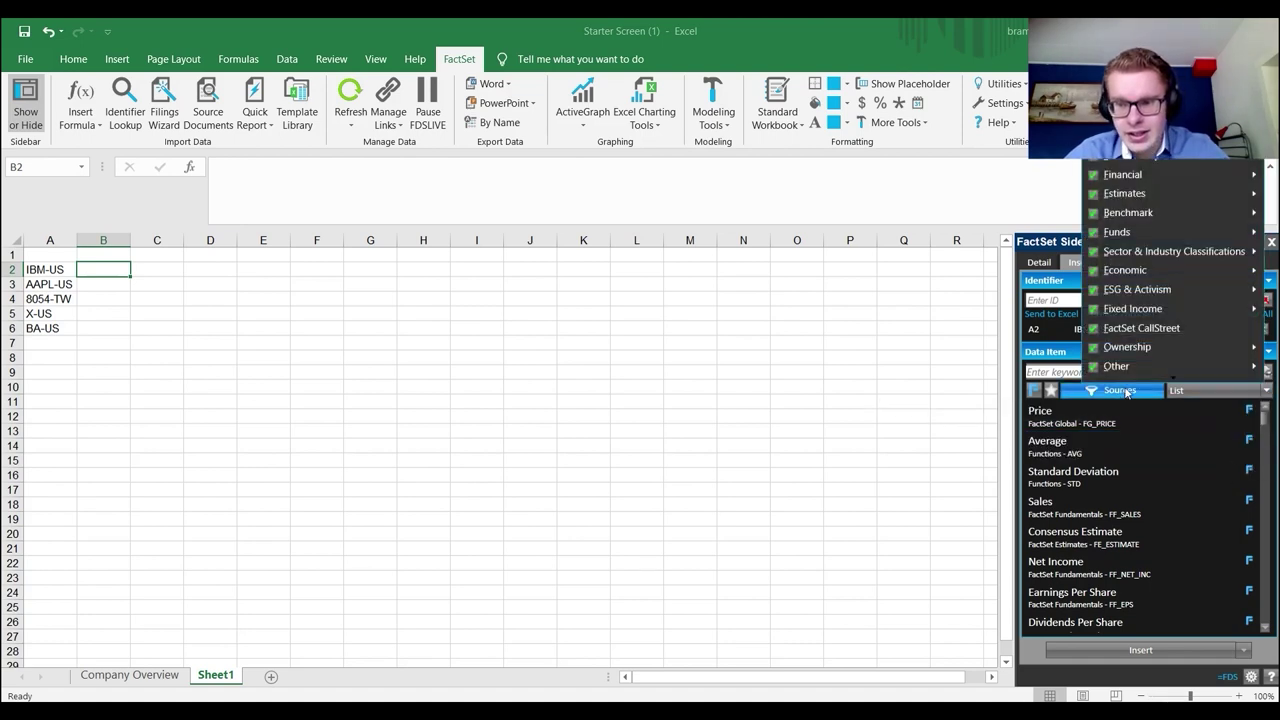
scroll(1150, 342, down, 1)
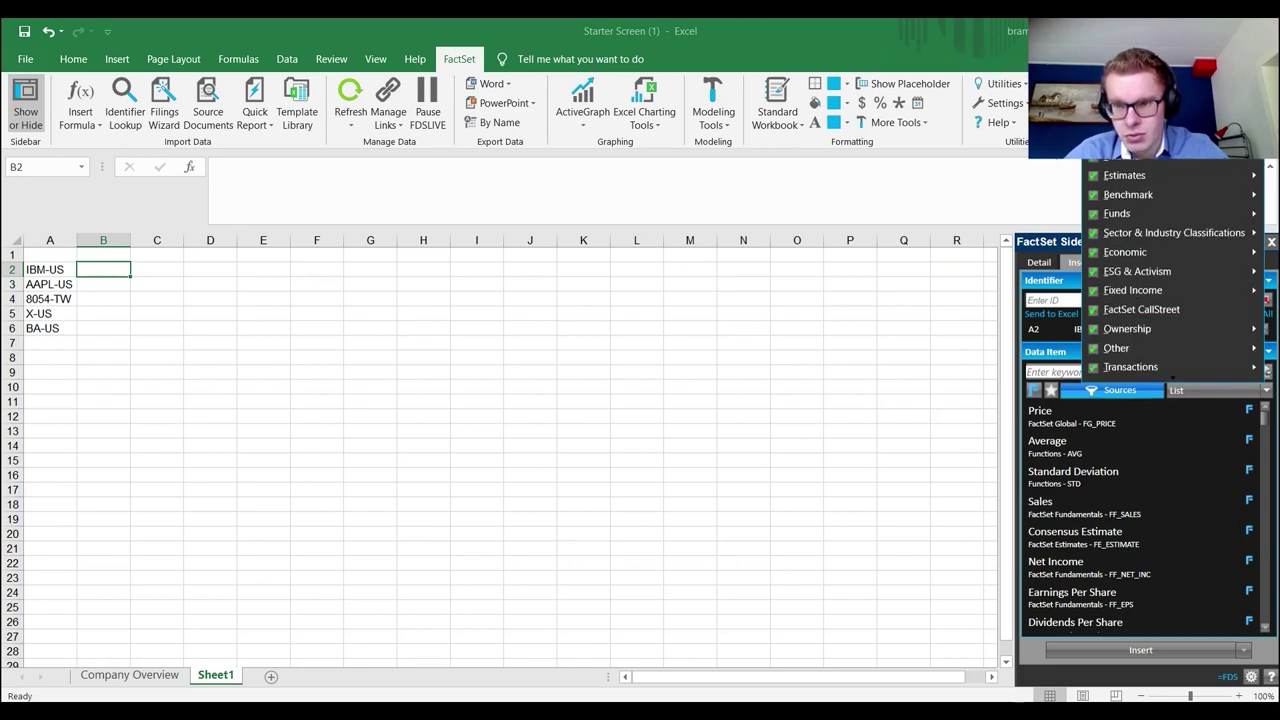
- Search the data items for assets, grouped by source and without the FactSet-flagged restriction
click(1204, 388)
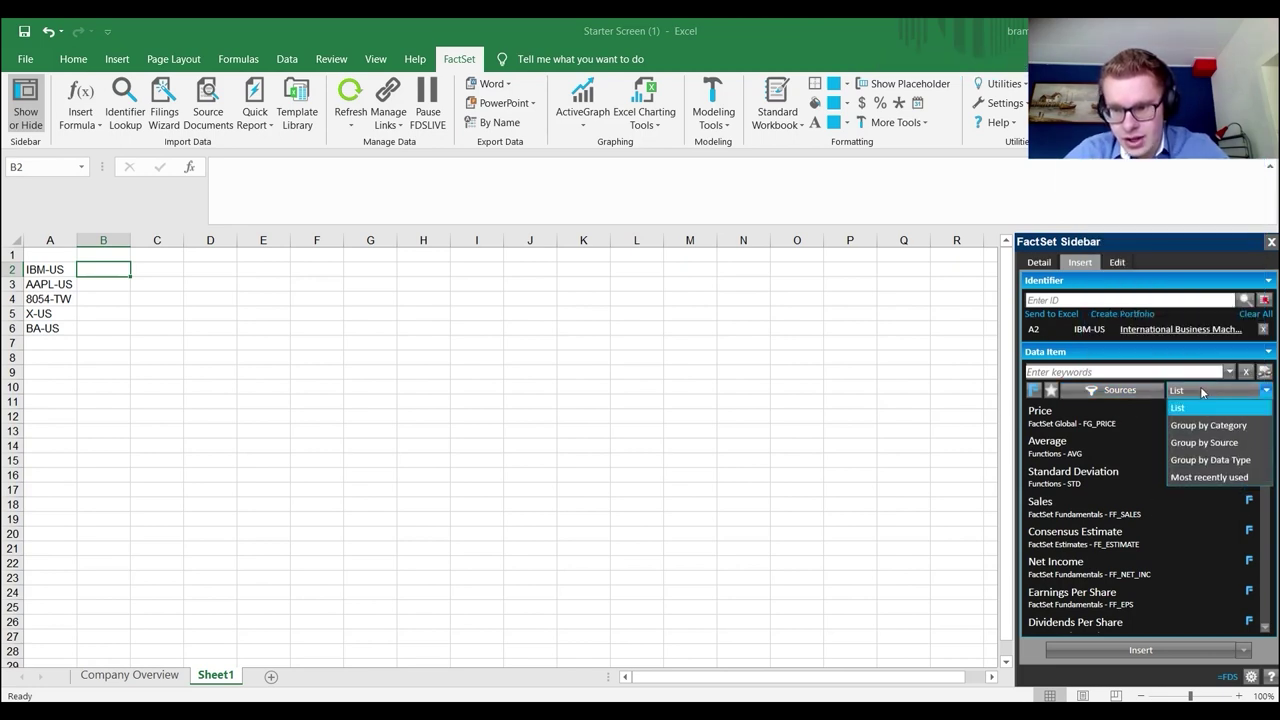
click(1201, 443)
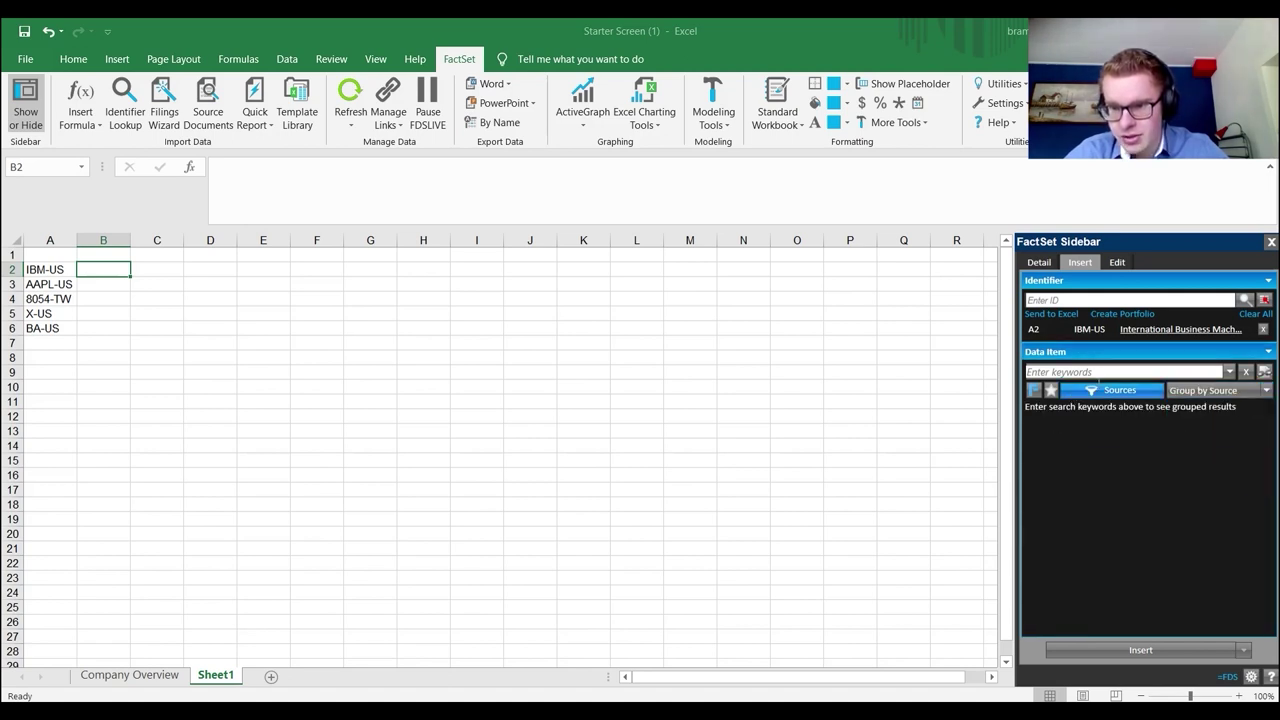
click(1072, 372)
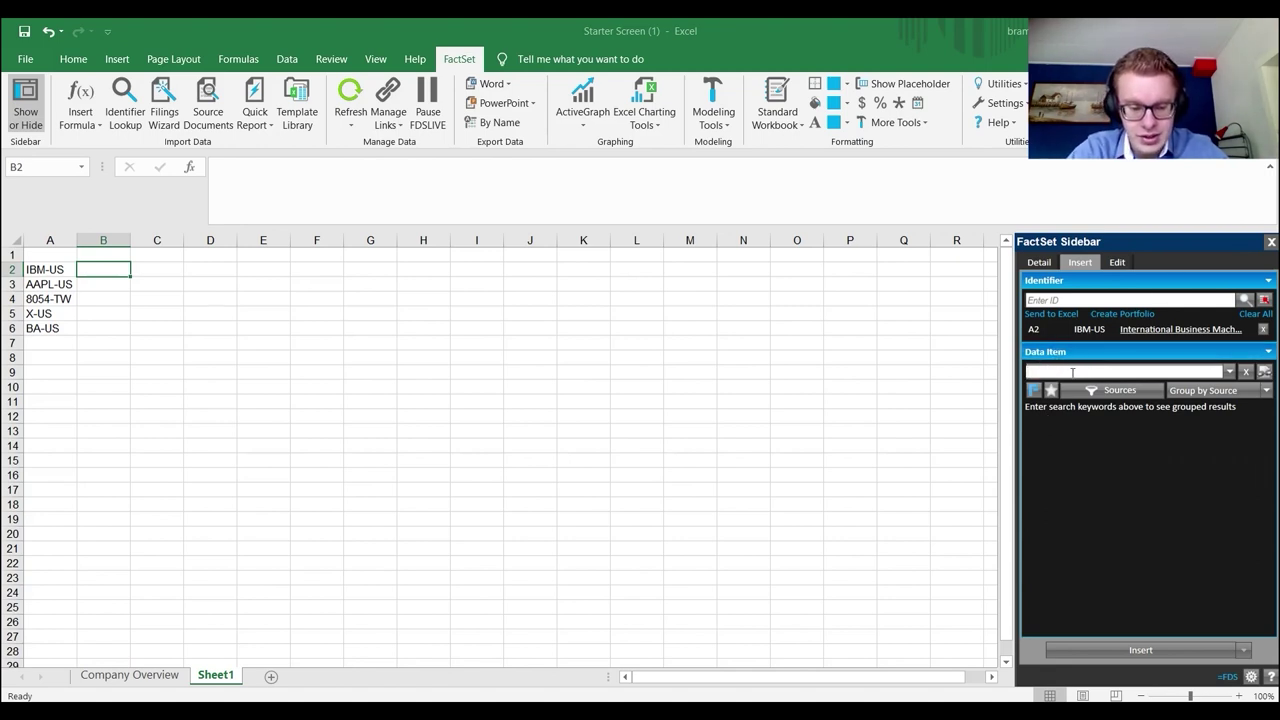
text(assets)
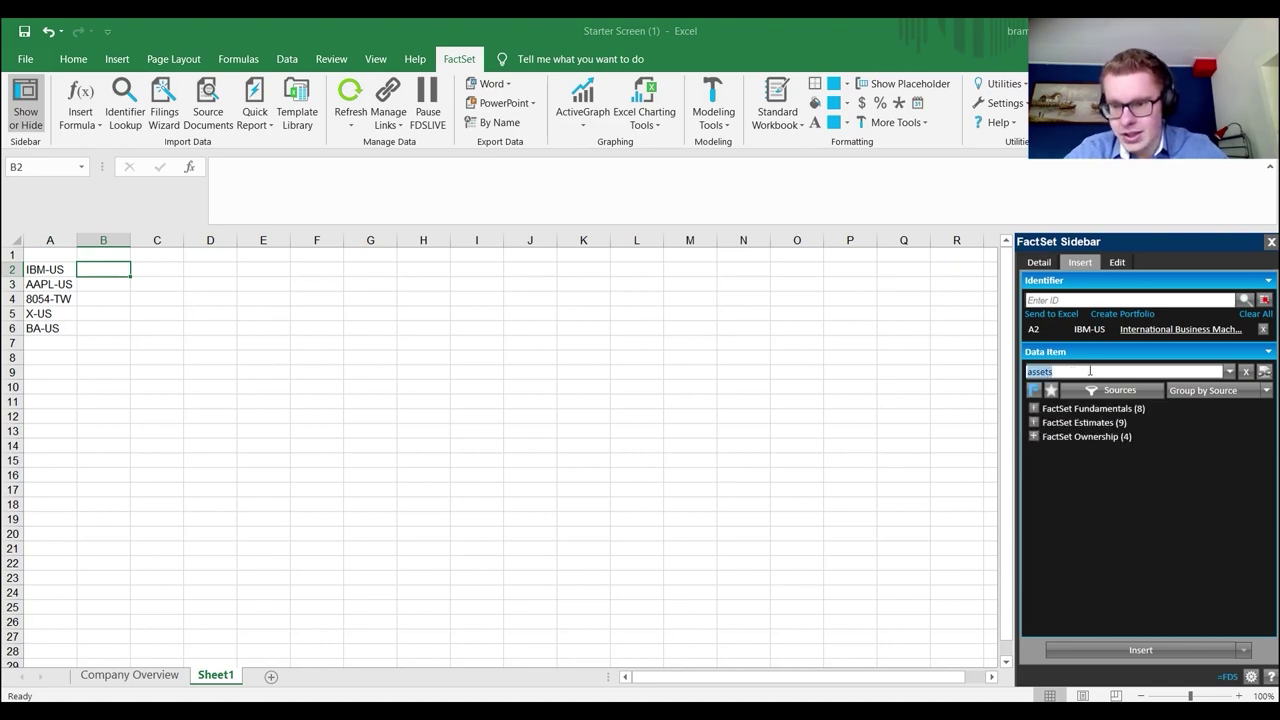
click(1034, 391)
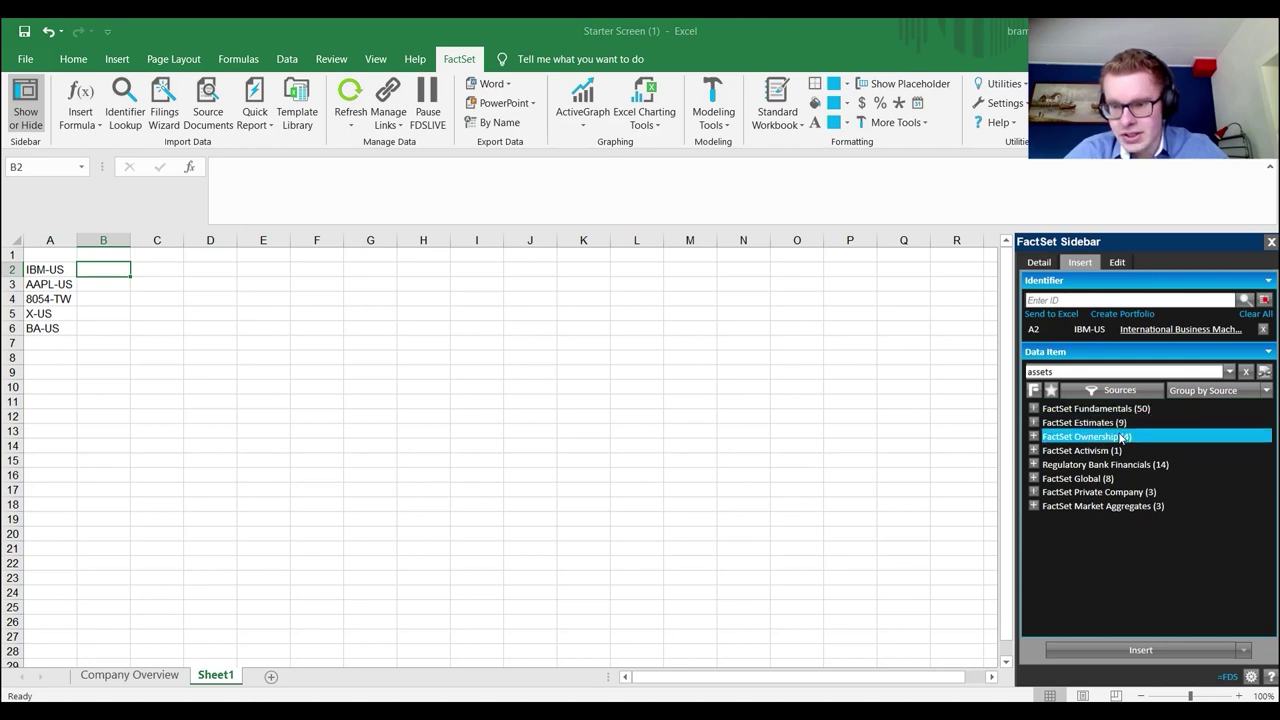
- Filter the "assets" data items to those flagged with the FactSet F mark and browse the Estimates and Ownership groups
click(1034, 464)
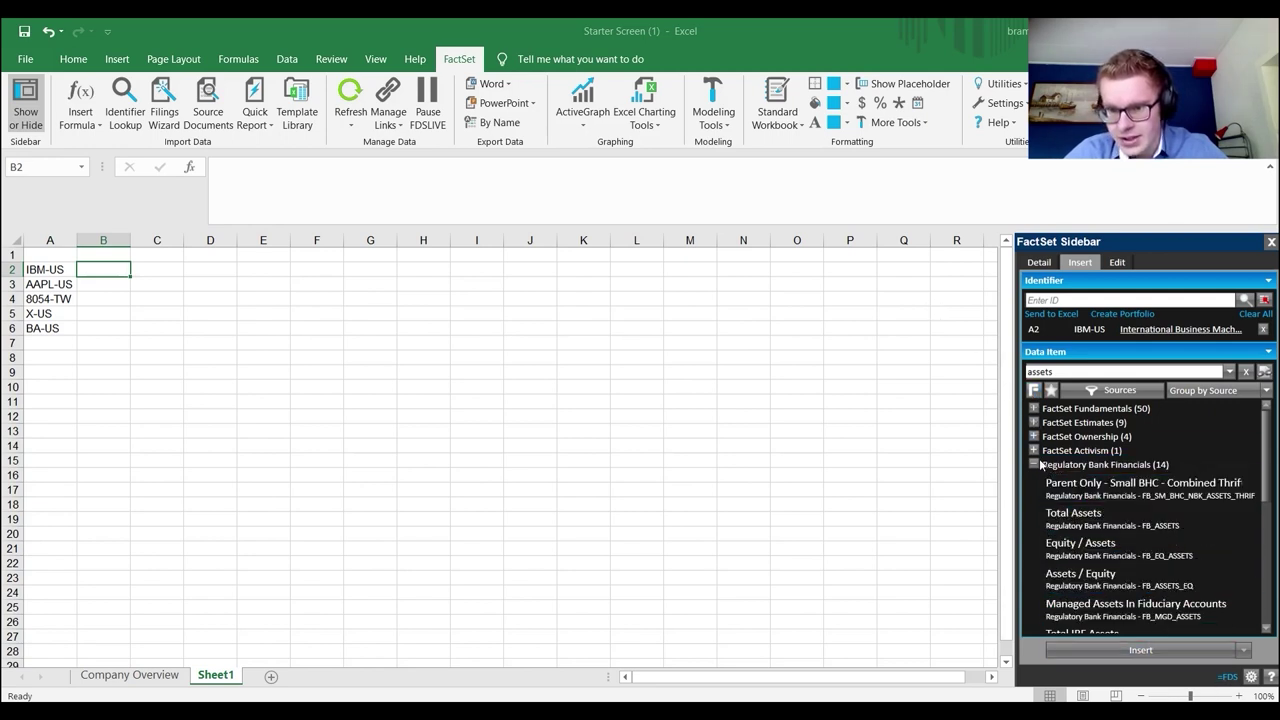
click(1034, 391)
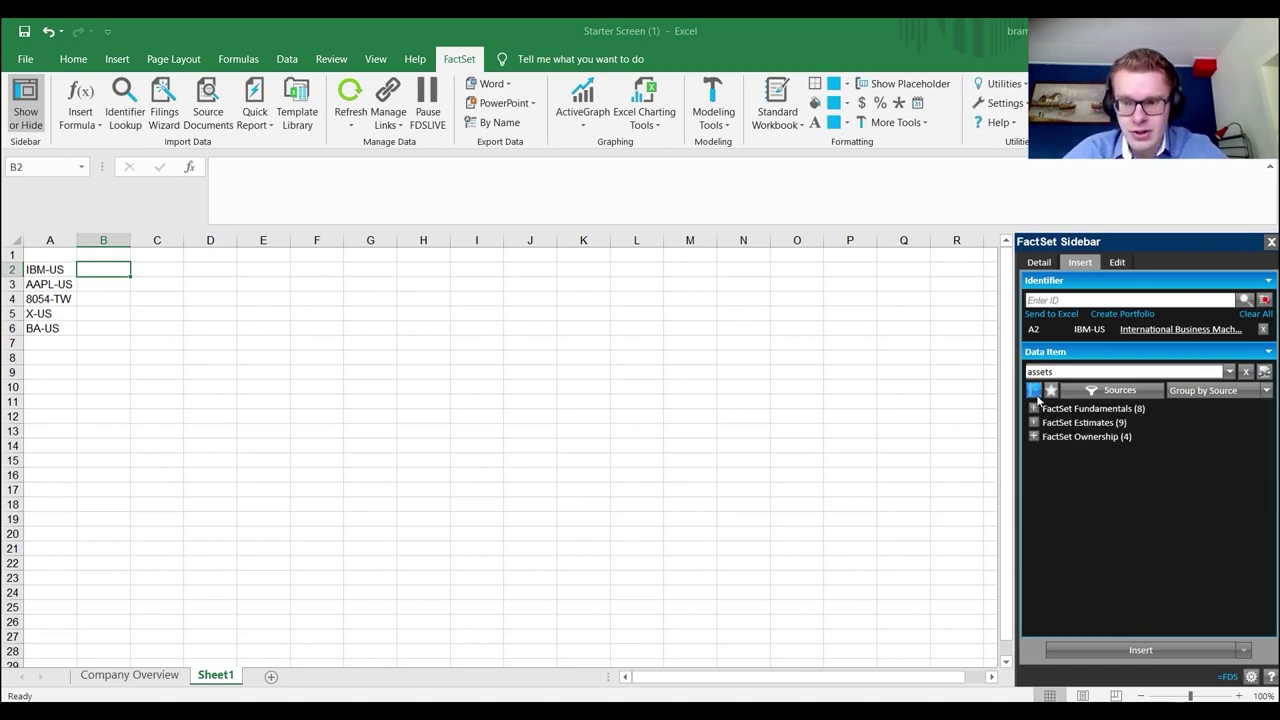
click(1034, 422)
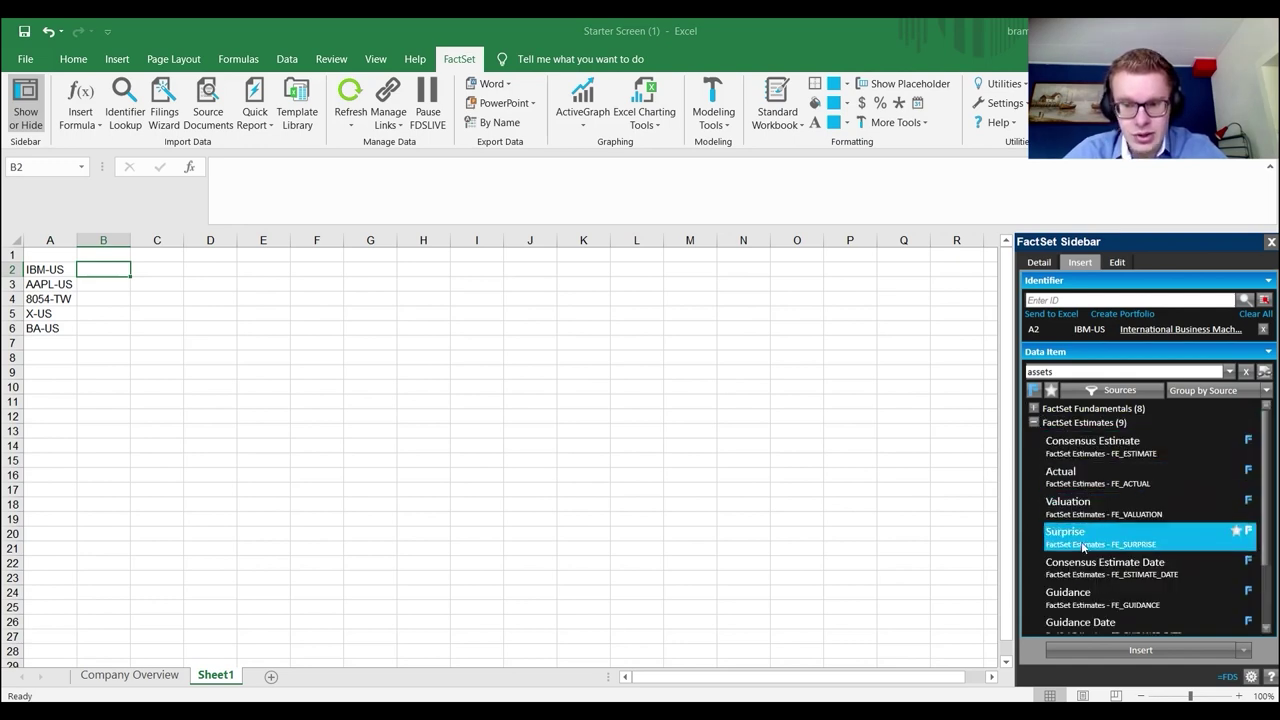
click(1034, 422)
click(1034, 437)
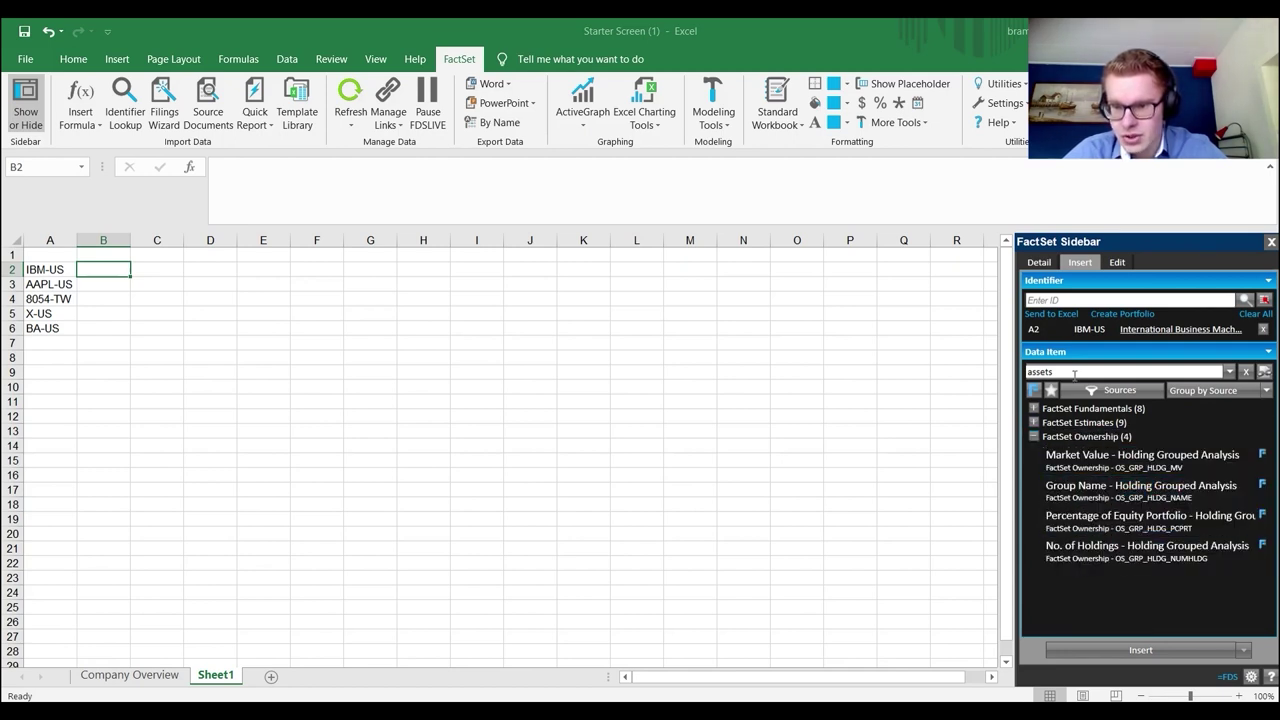
click(1034, 437)
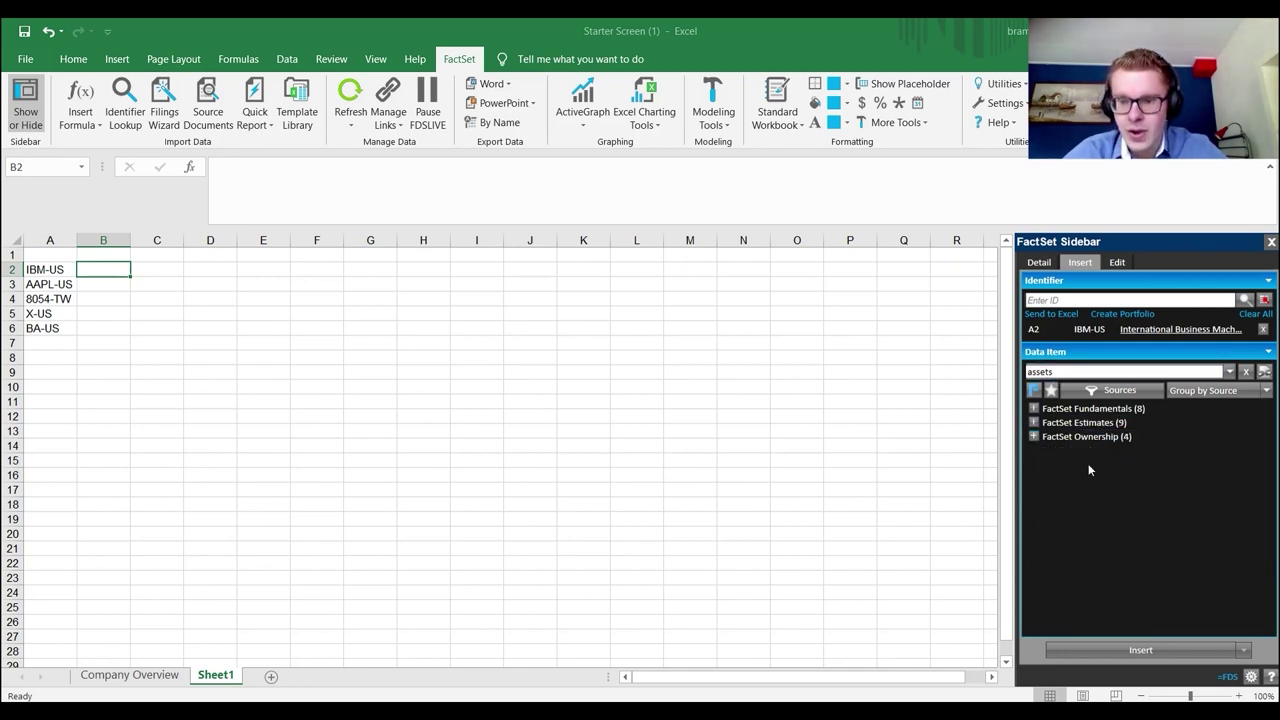
- Insert the Total Assets item (FF_ASSETS) from FactSet Fundamentals for IBM-US into cell B2
click(1033, 408)
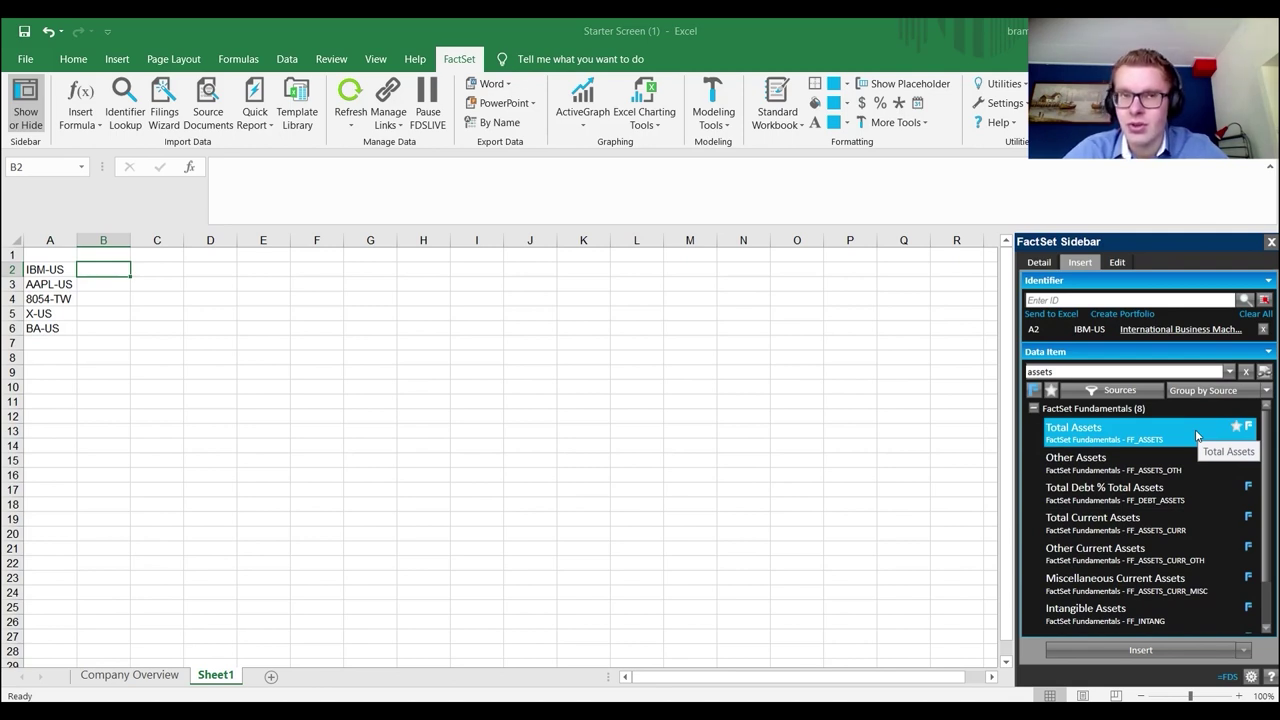
click(1112, 428)
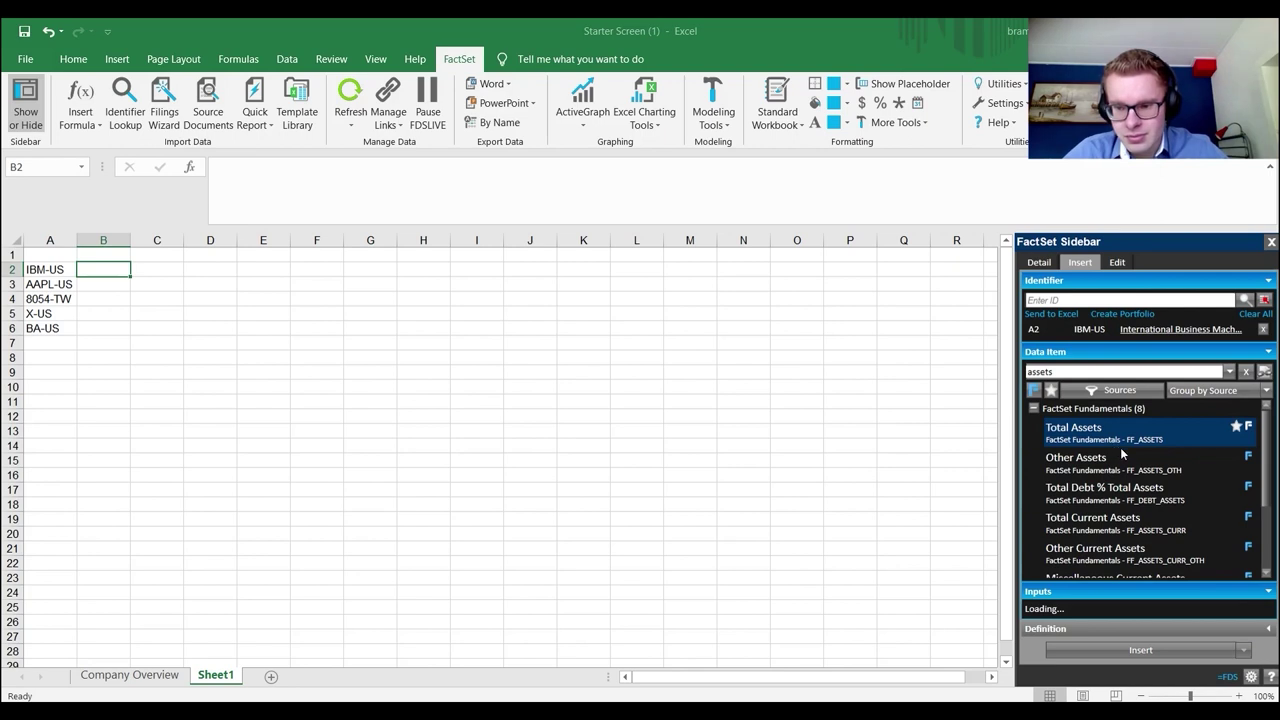
double_click(1086, 433)
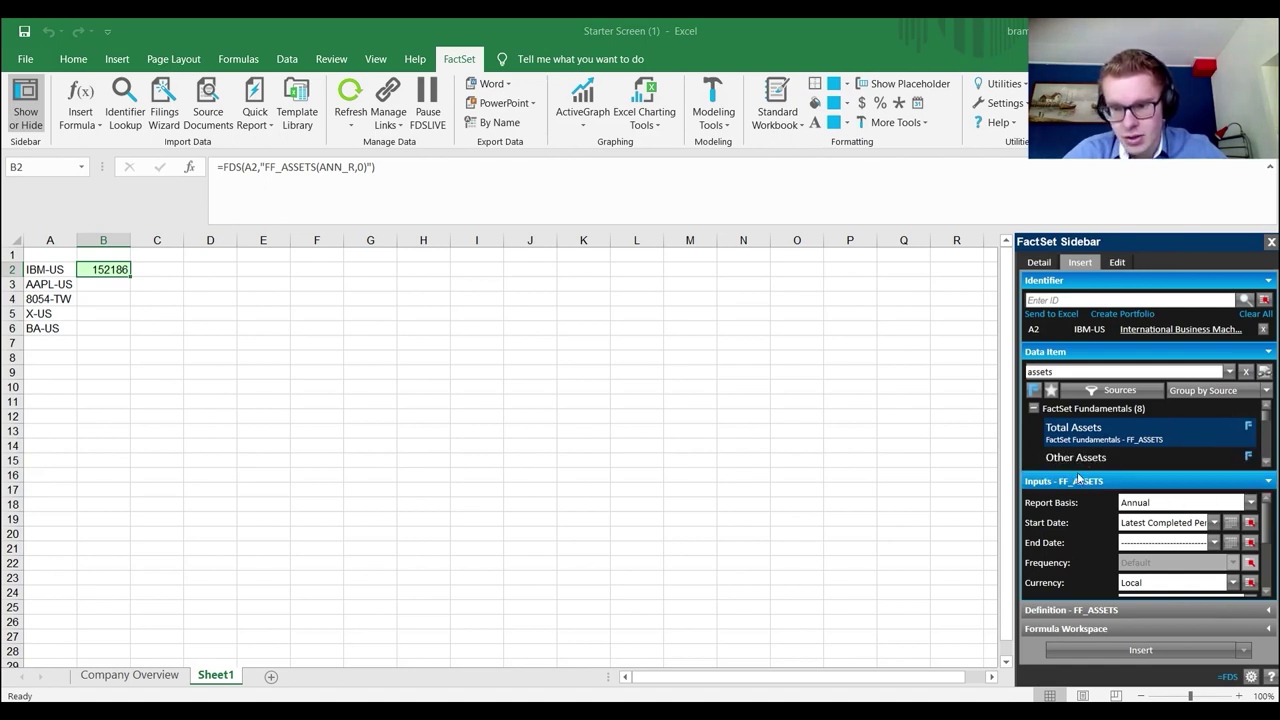
- Choose Annual as the report basis of the Total Assets formula
click(1250, 503)
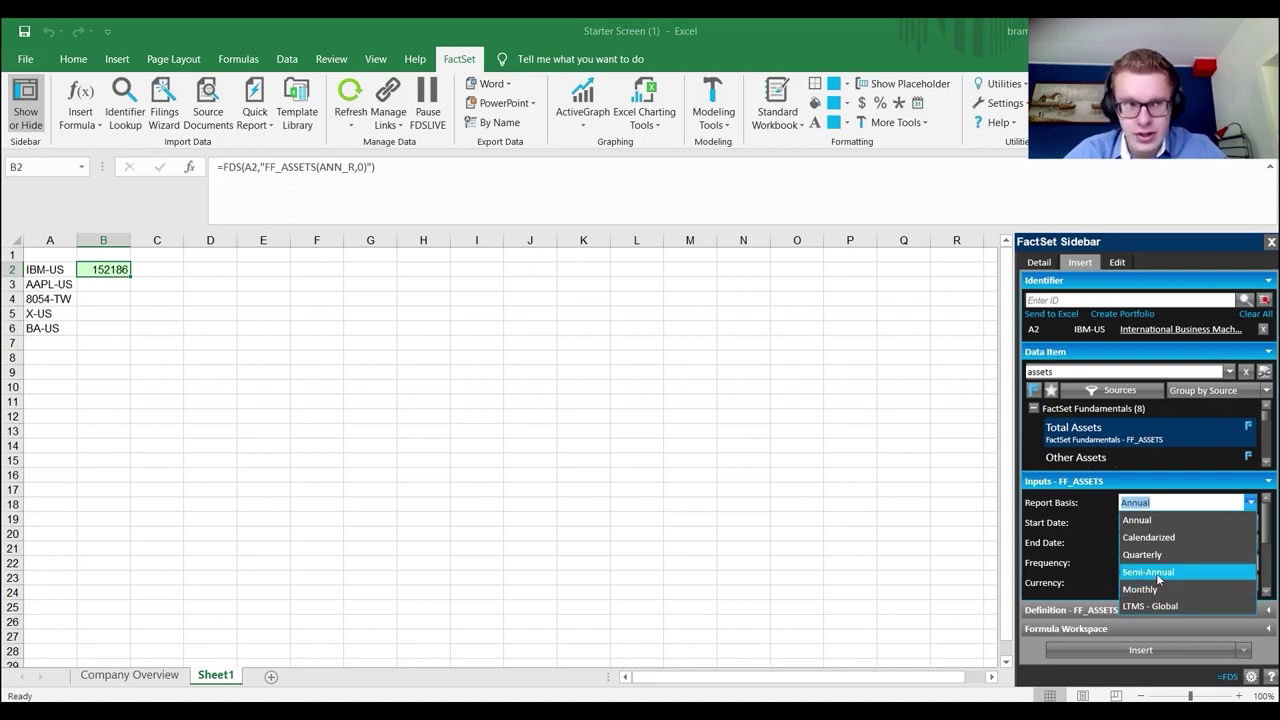
click(1137, 521)
click(1128, 521)
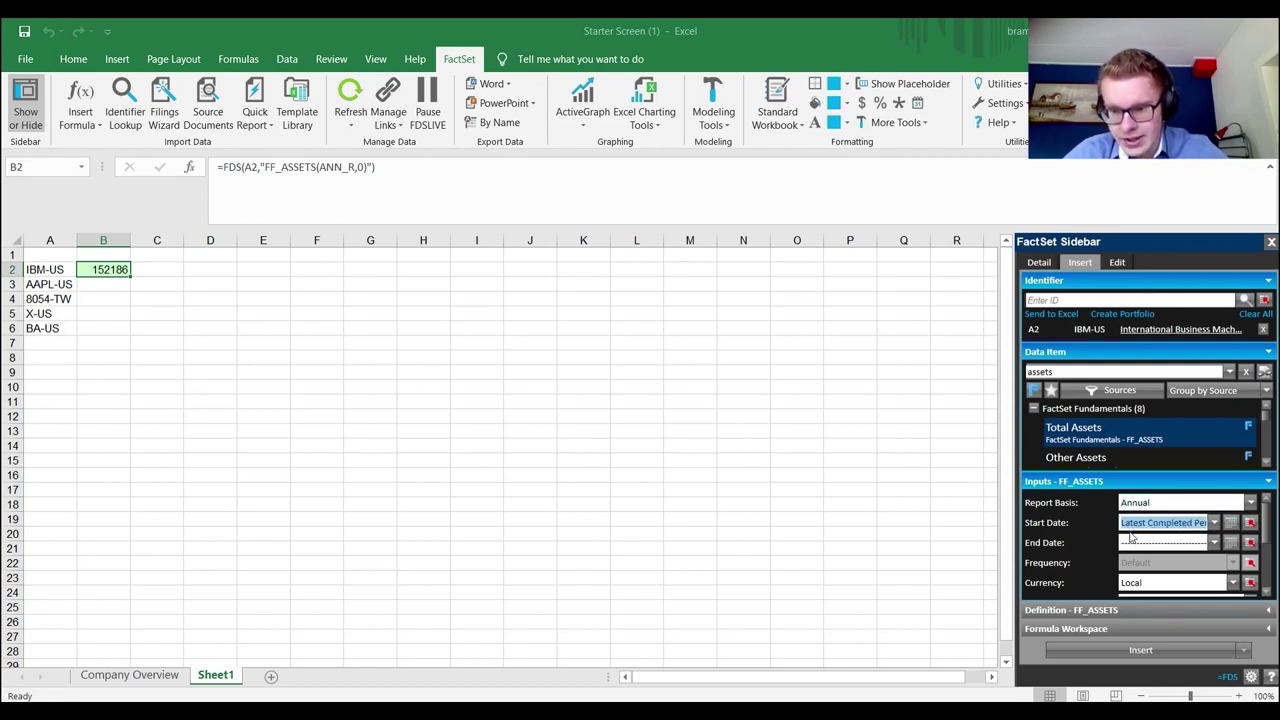
click(1127, 545)
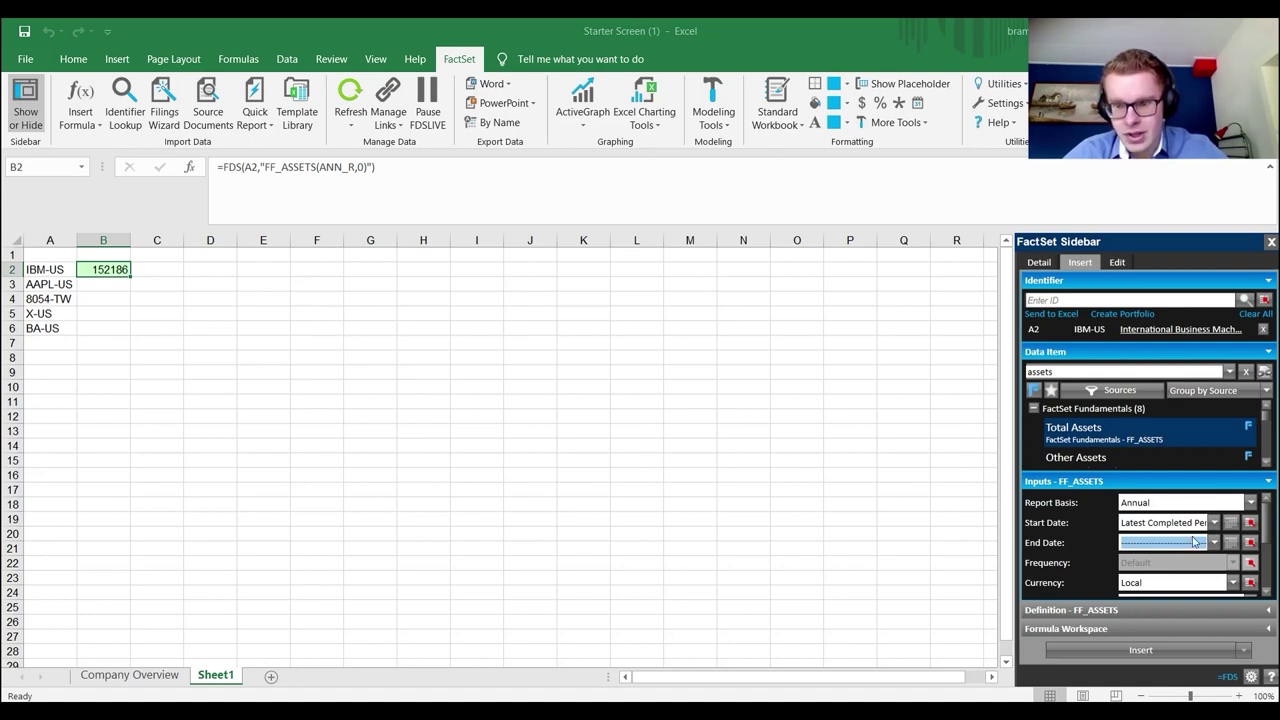
click(1121, 524)
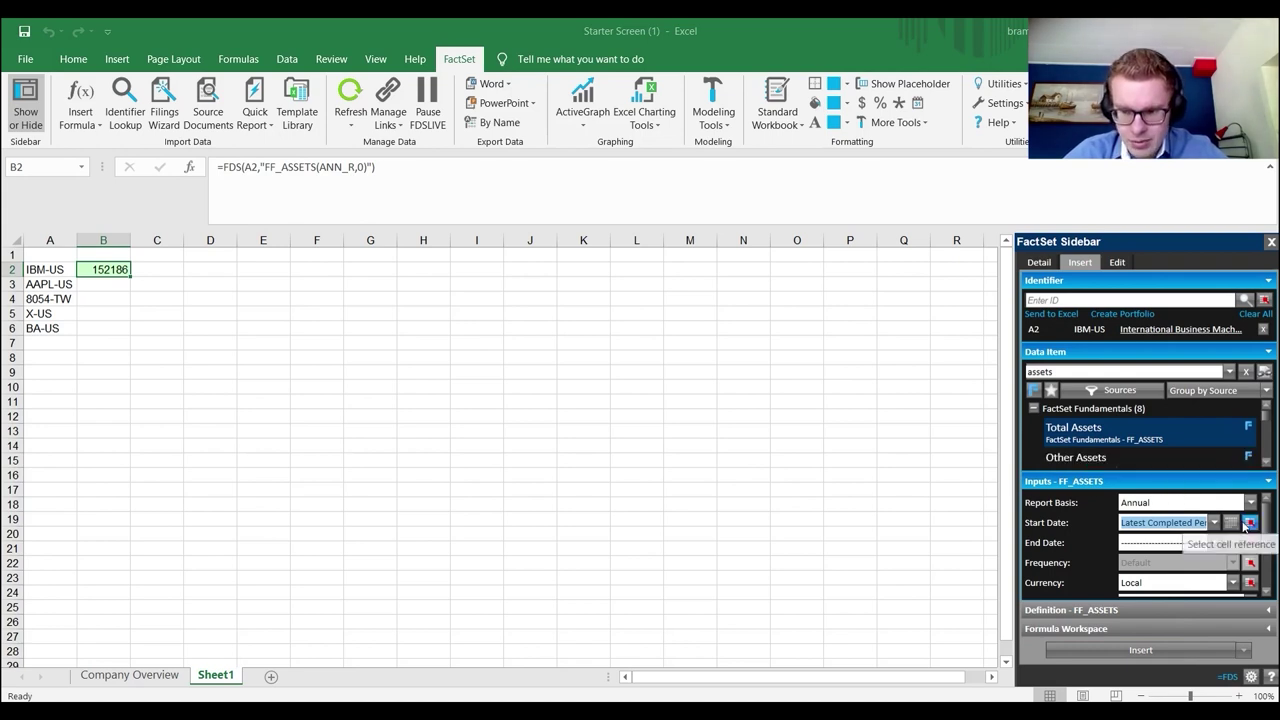
click(1248, 526)
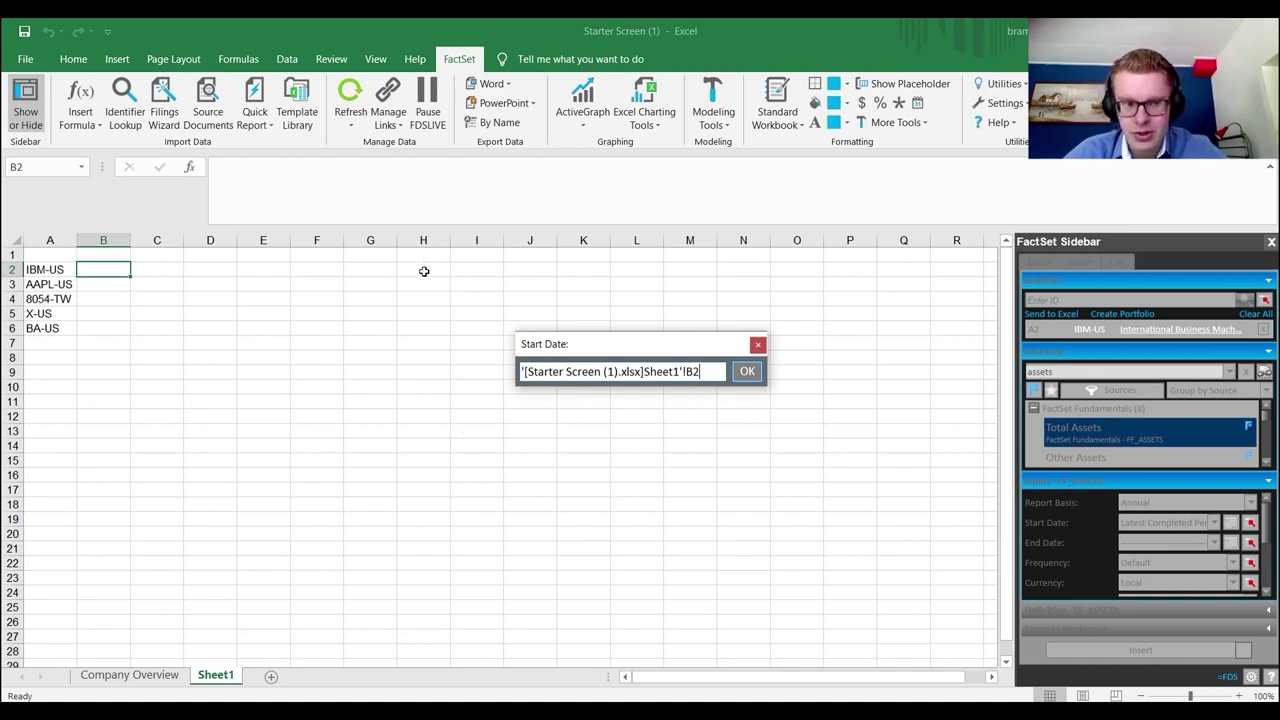
click(758, 344)
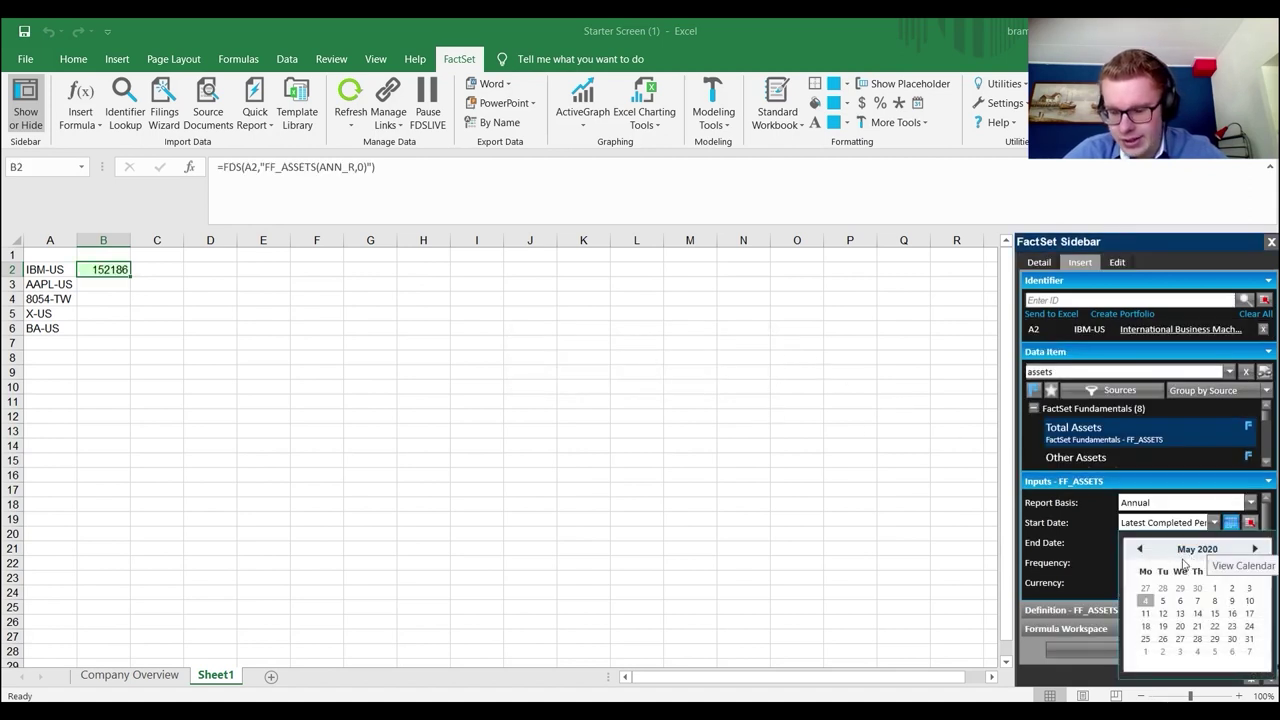
- Set the Total Assets start date to 1/1/2000 and the end date to Latest Completed Period
click(1139, 549)
click(1139, 549)
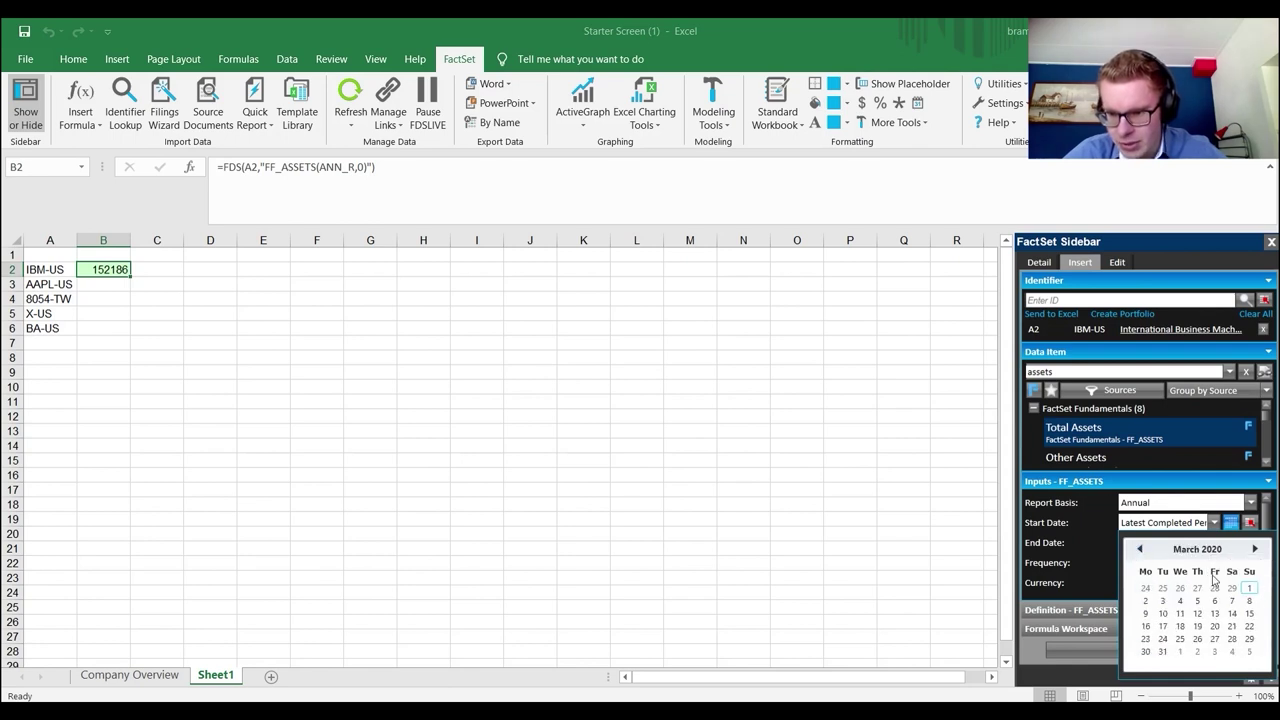
click(1196, 549)
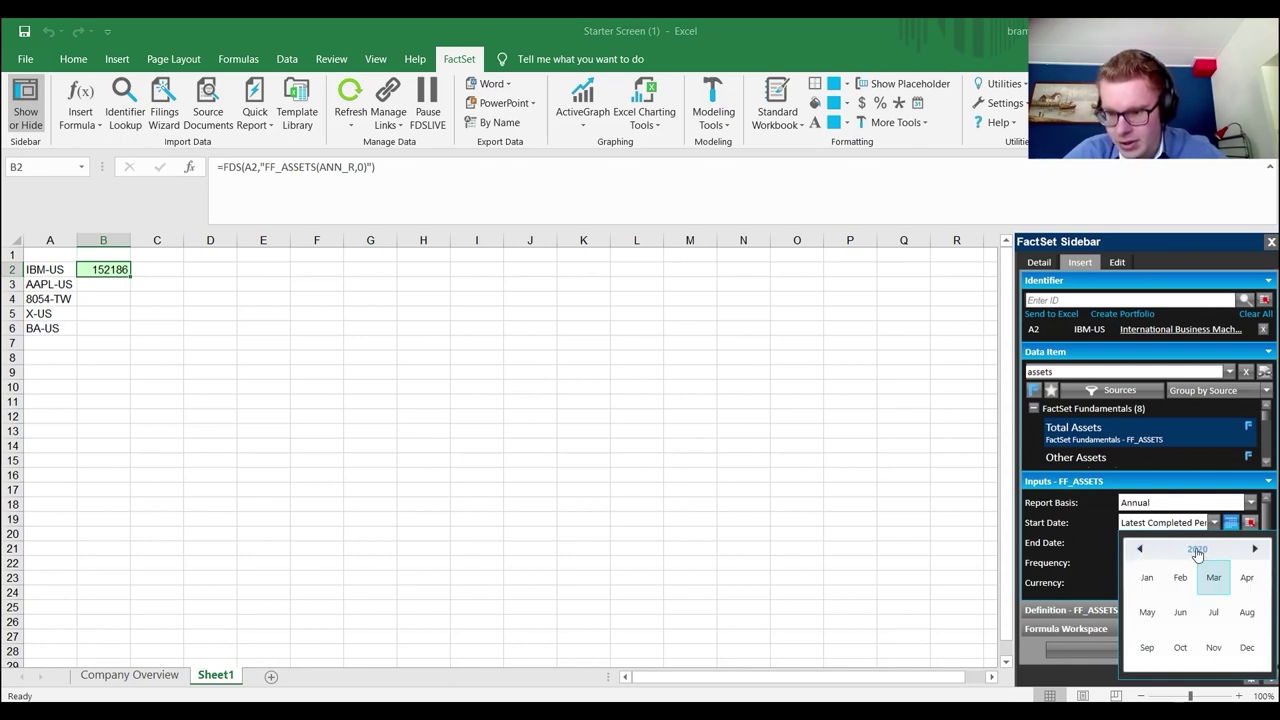
click(1197, 550)
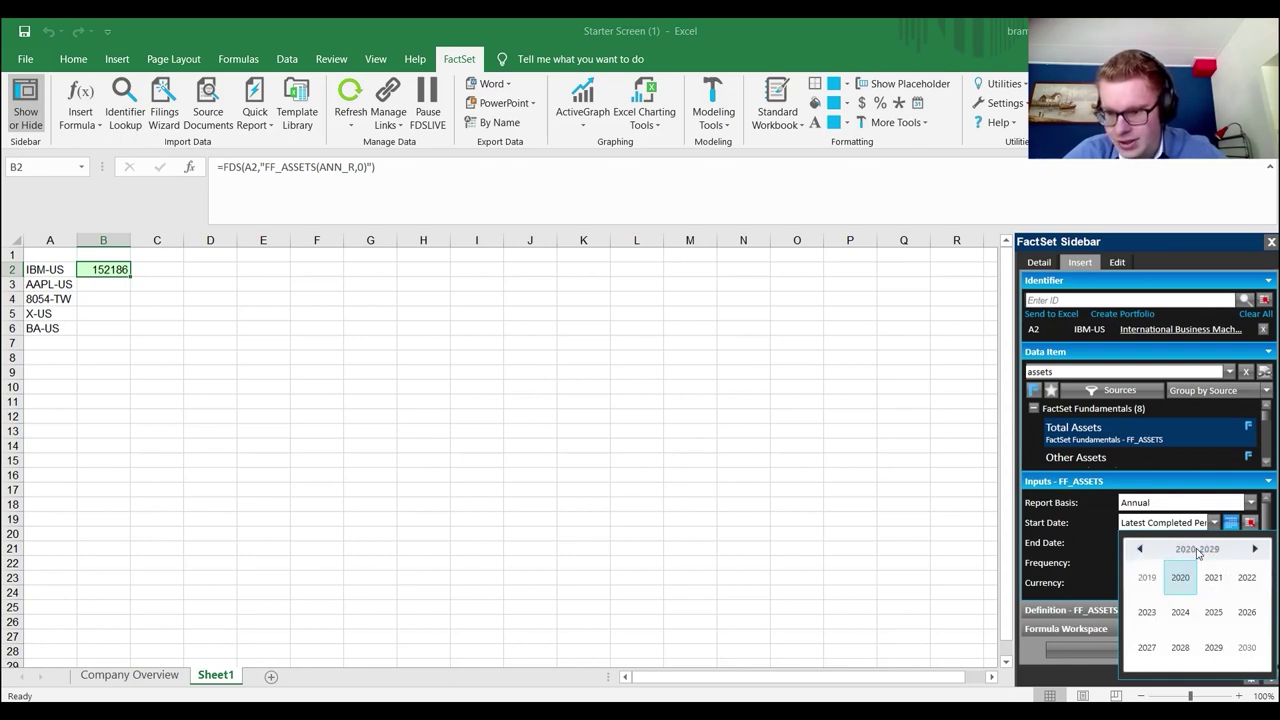
click(1139, 549)
click(1139, 549)
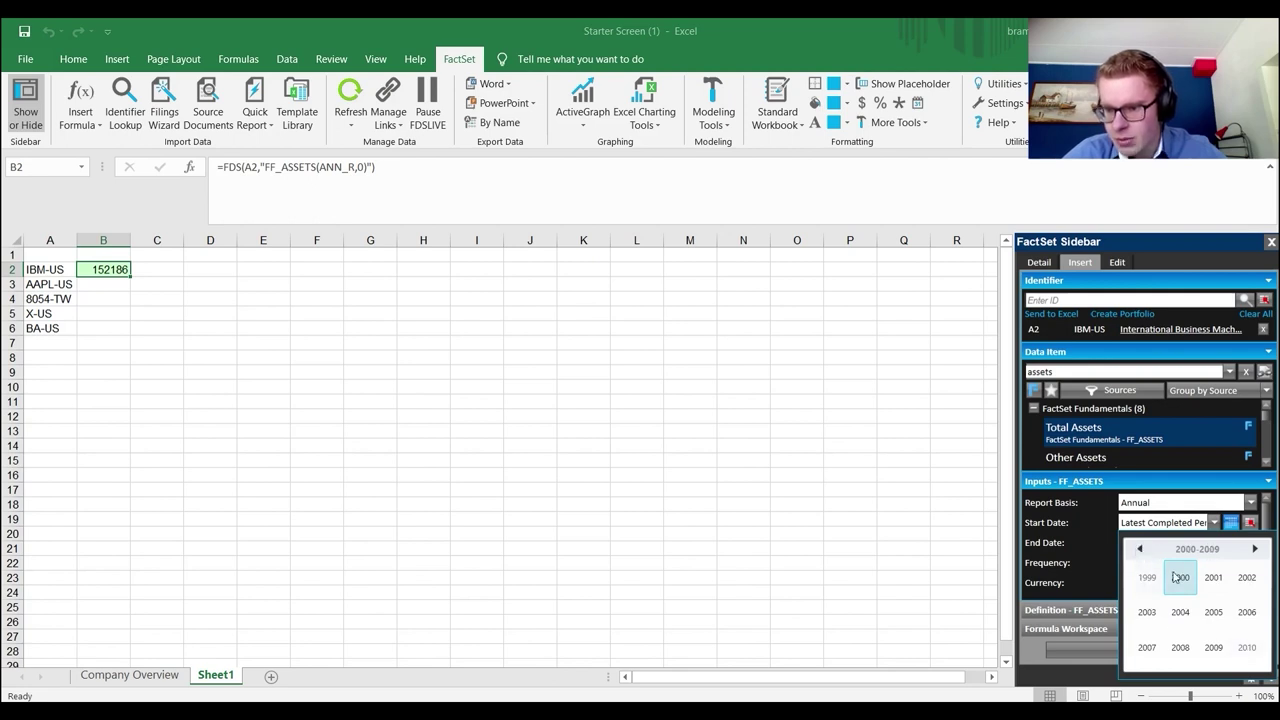
click(1180, 577)
click(1147, 577)
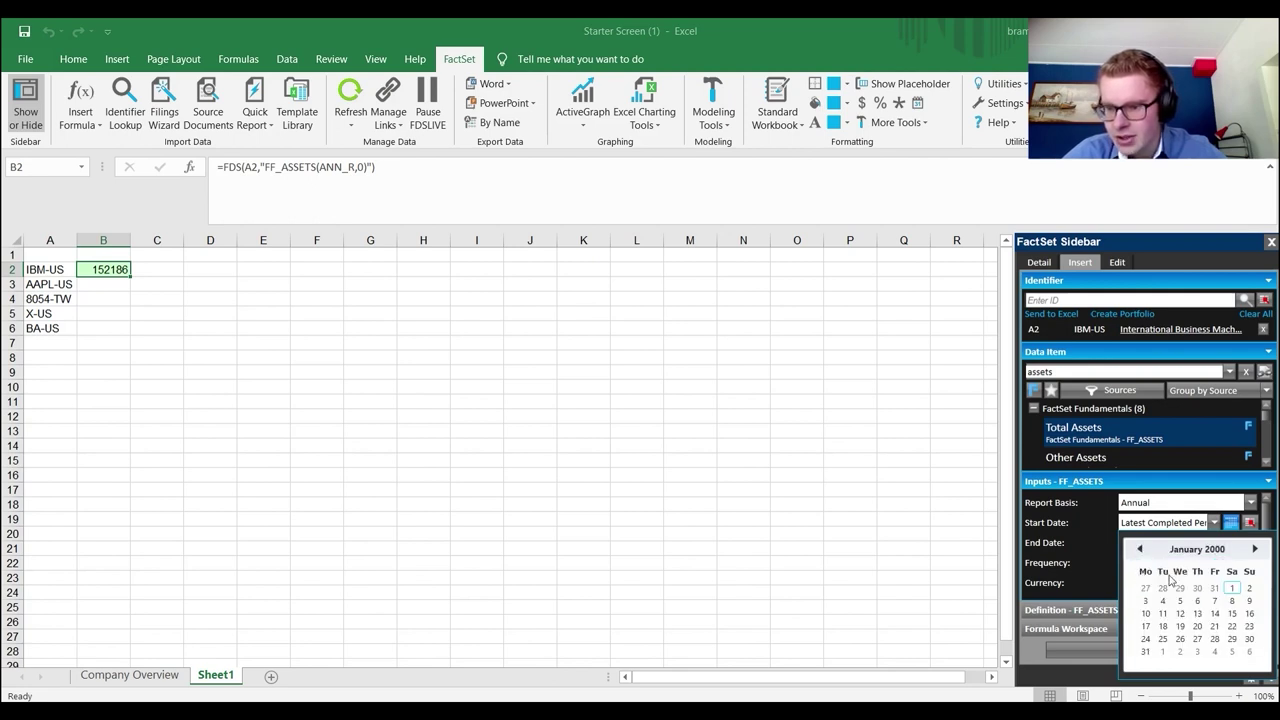
click(1232, 589)
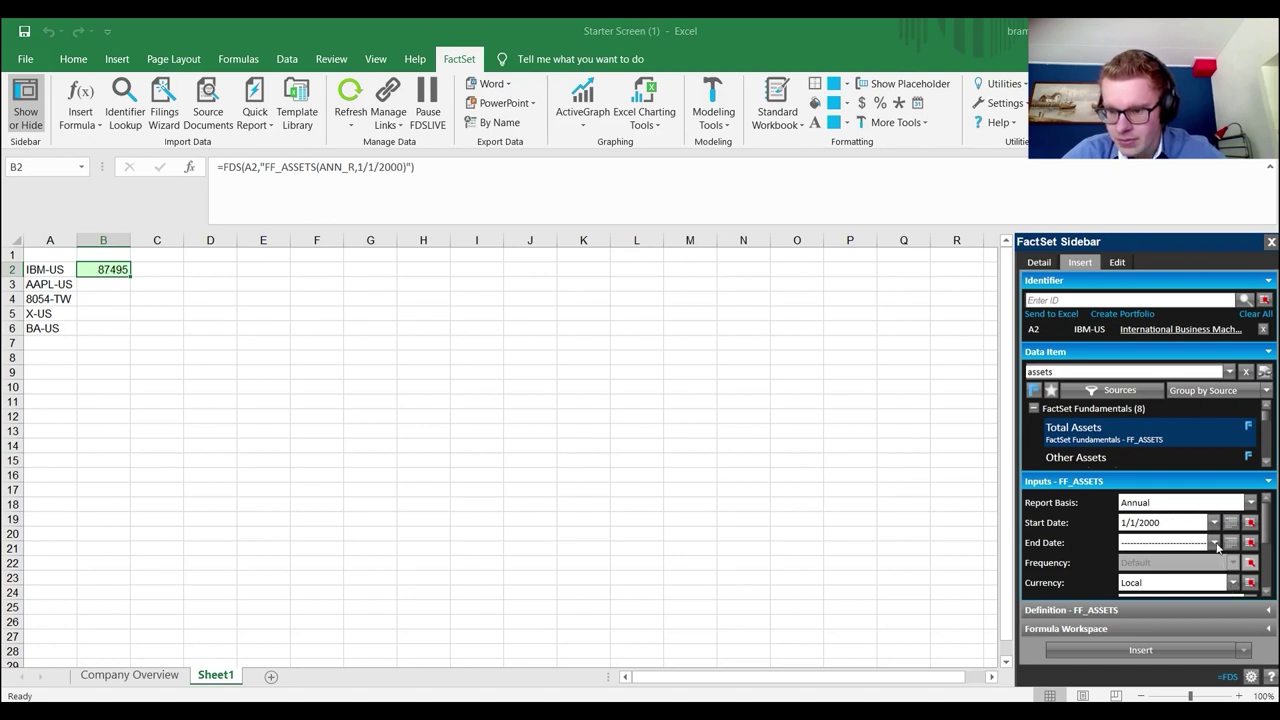
click(1214, 543)
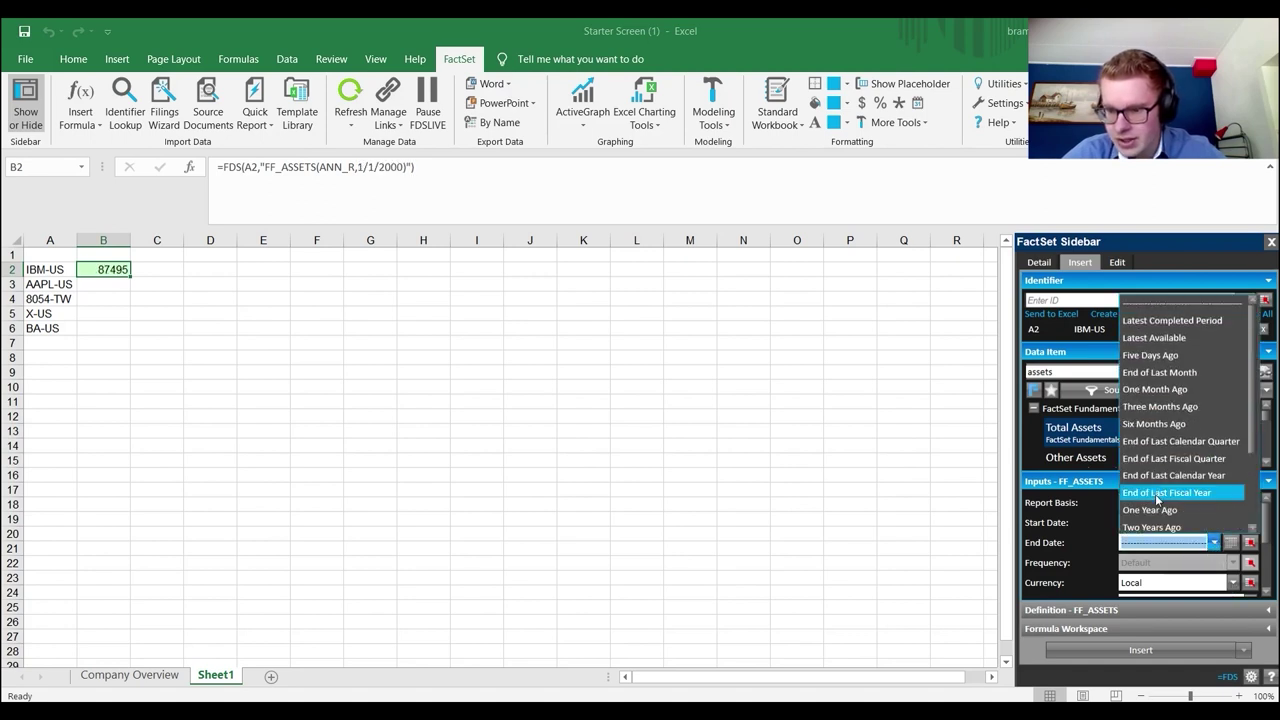
click(1170, 321)
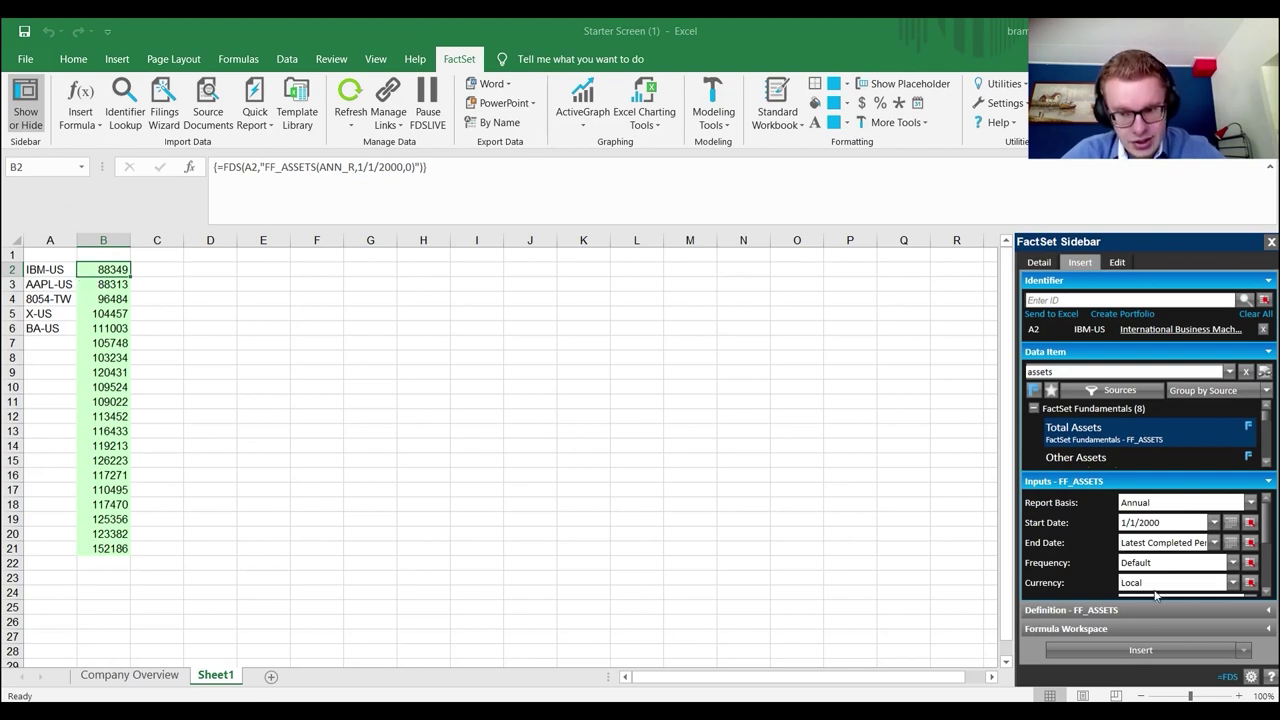
- Set the Total Assets frequency to Yearly - Calendar and the currency to U.S. Dollar
click(1233, 562)
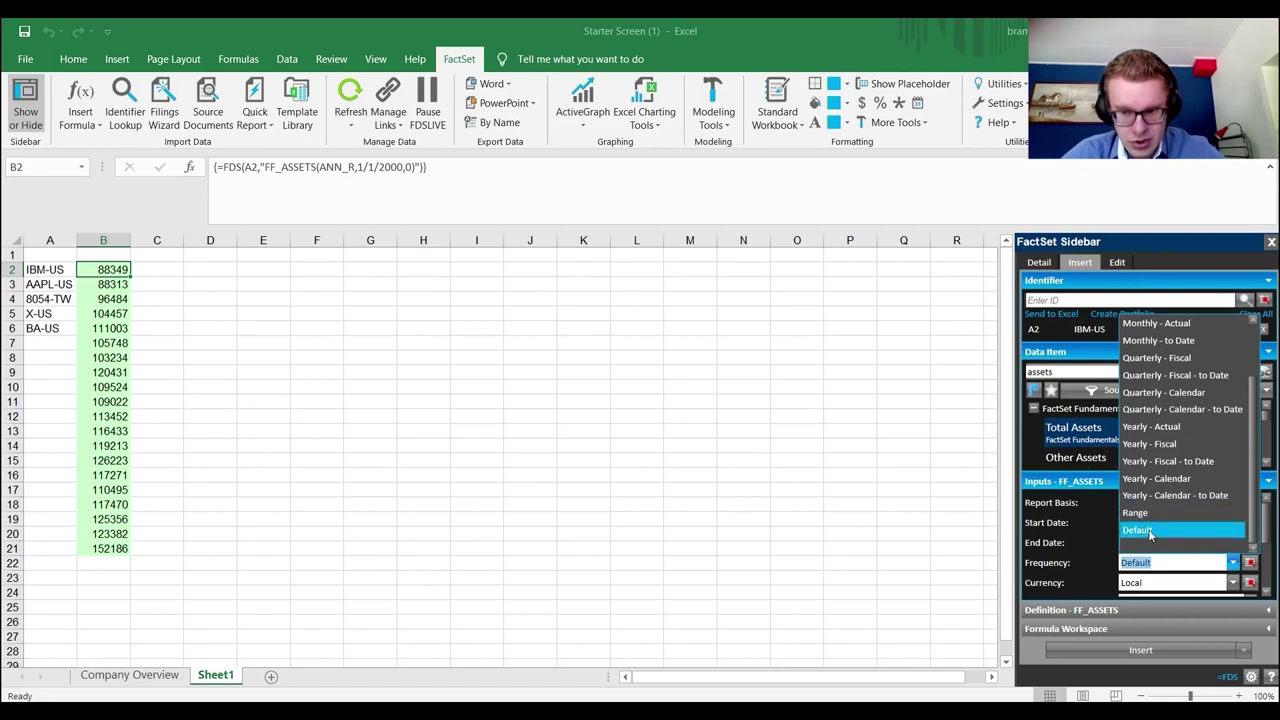
click(1170, 479)
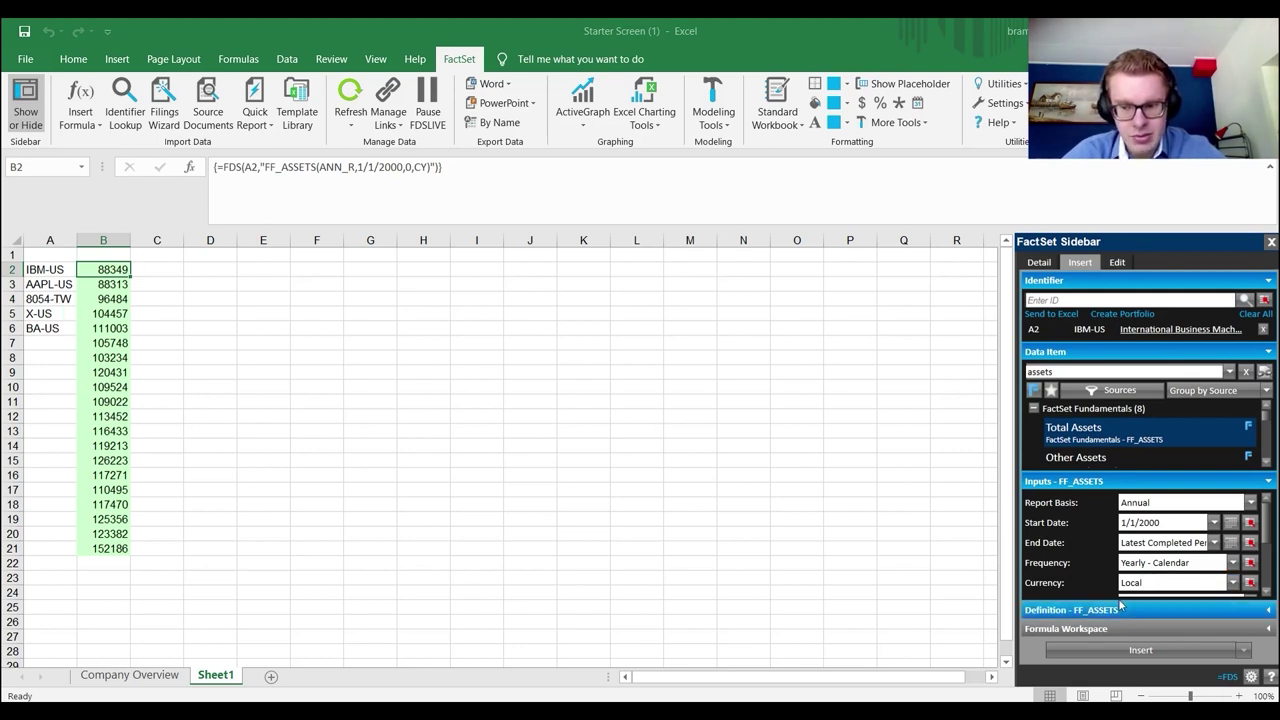
click(1233, 582)
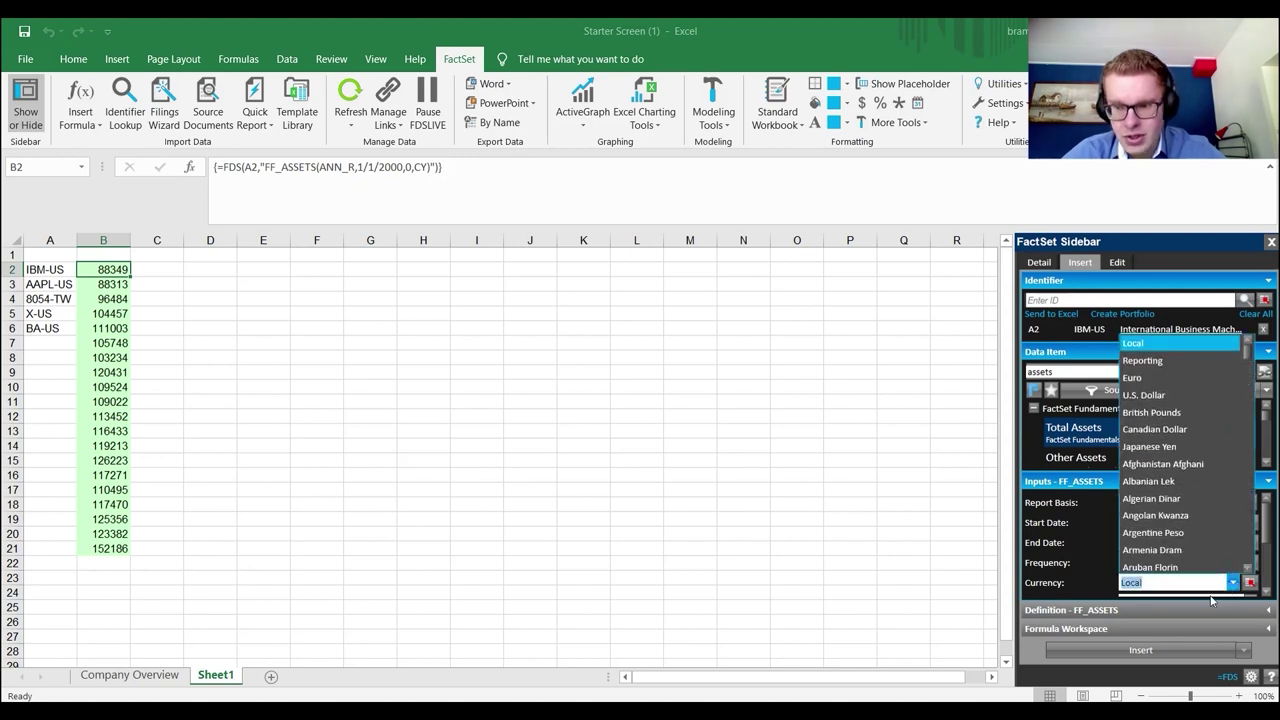
click(1182, 396)
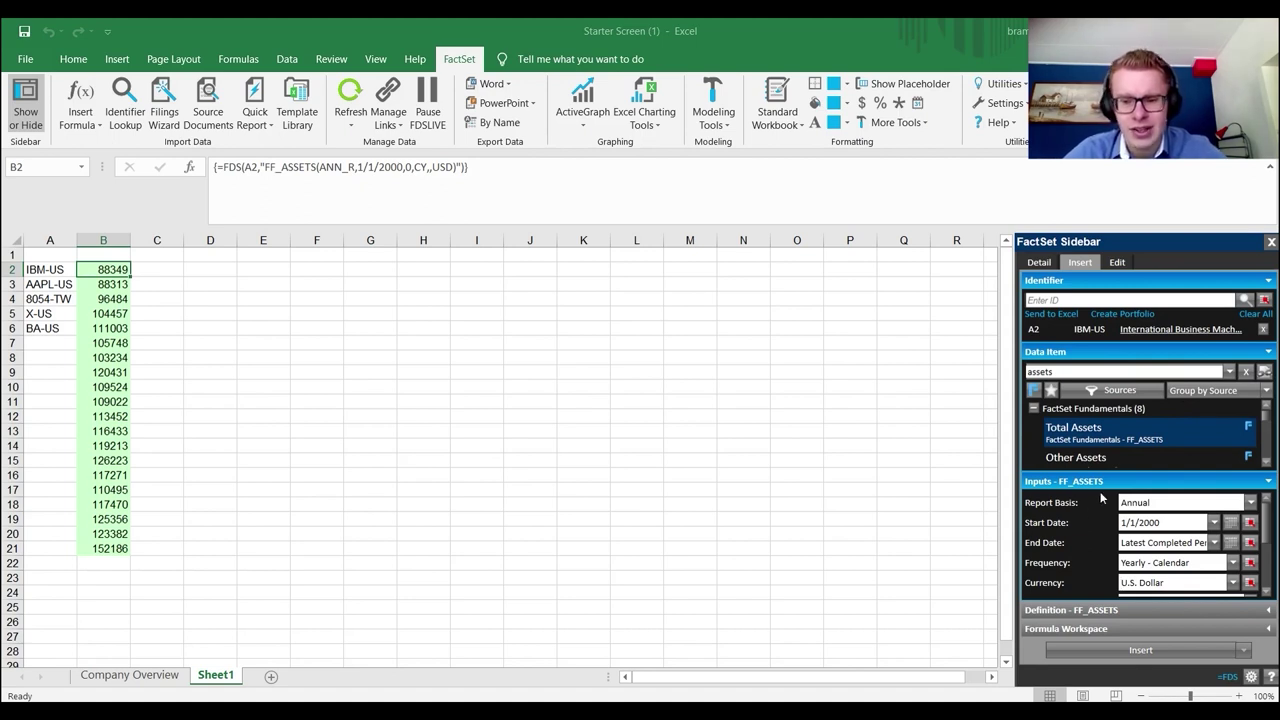
- Review the remaining Total Assets inputs, such as accounting basis and report format, and check the available units options
scroll(1105, 500, down, 1)
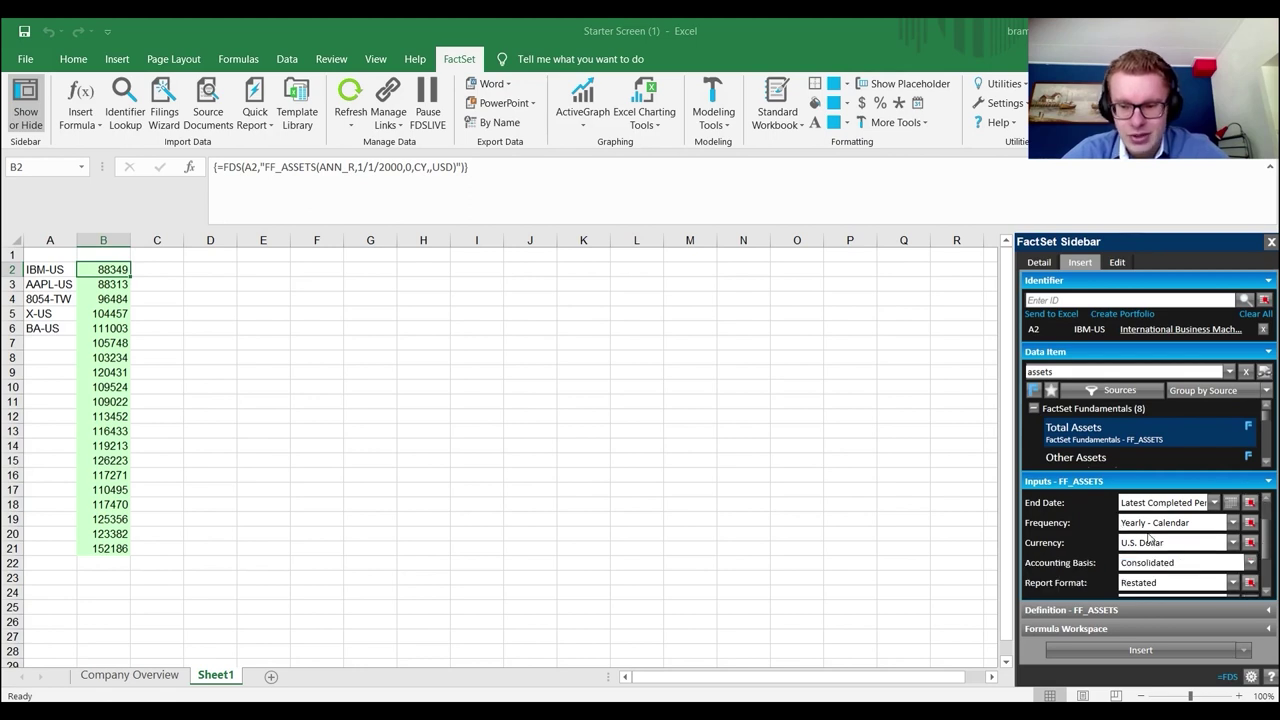
scroll(1148, 537, down, 1)
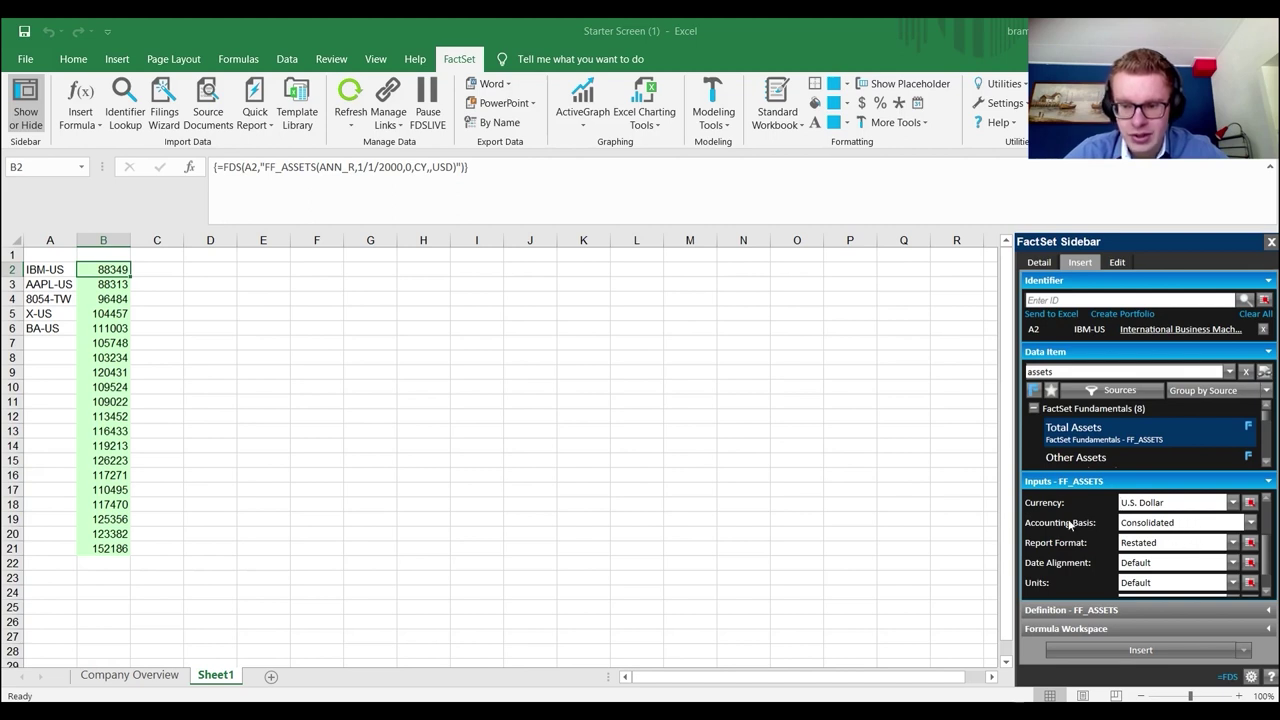
scroll(1130, 535, down, 1)
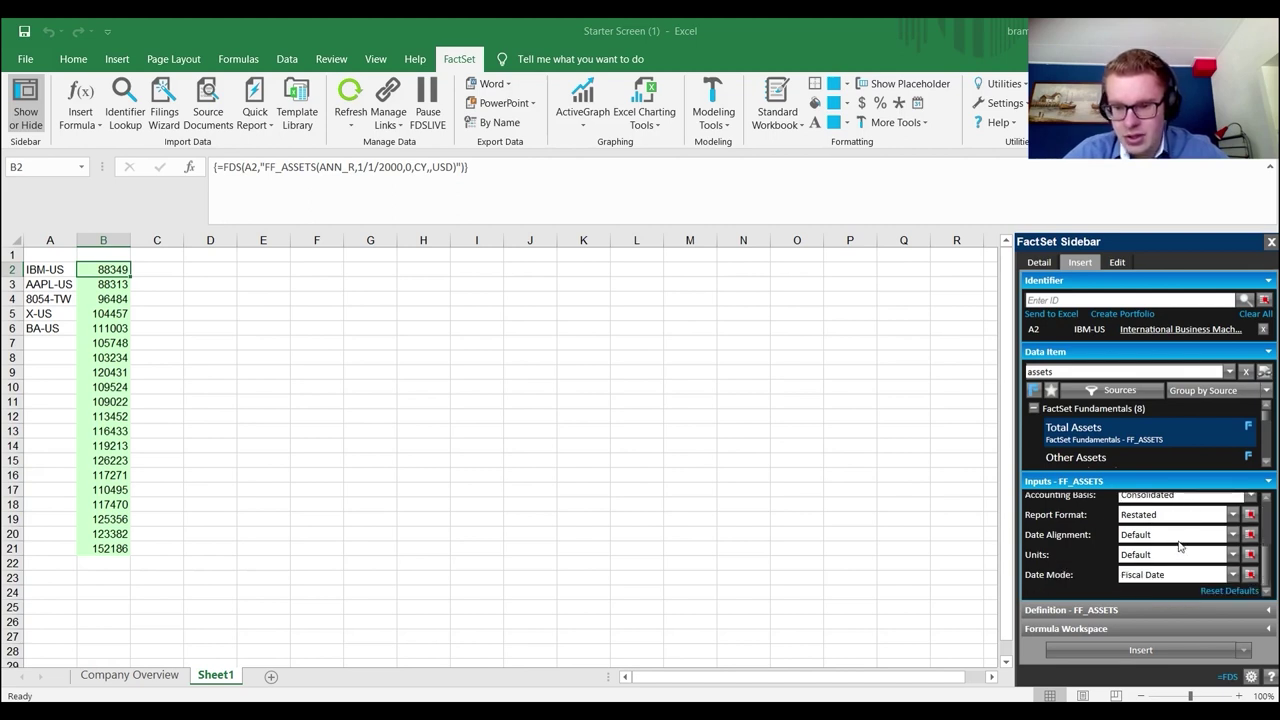
click(1233, 555)
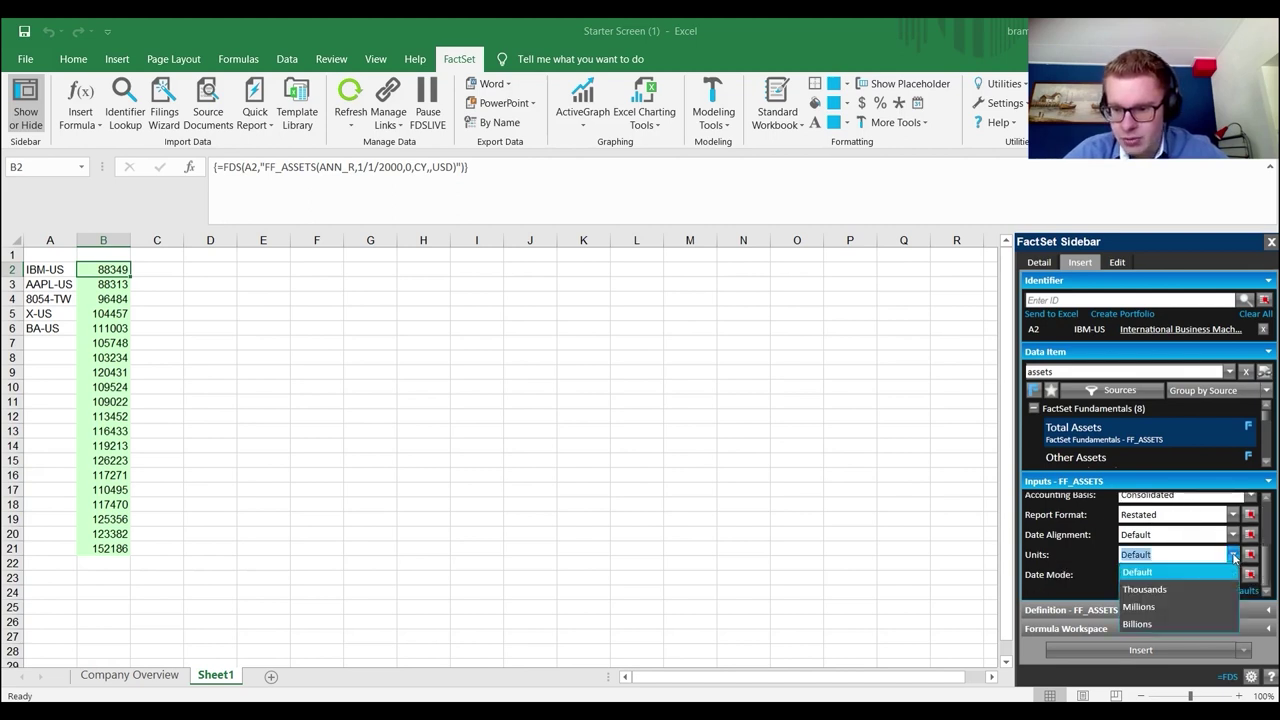
click(1235, 558)
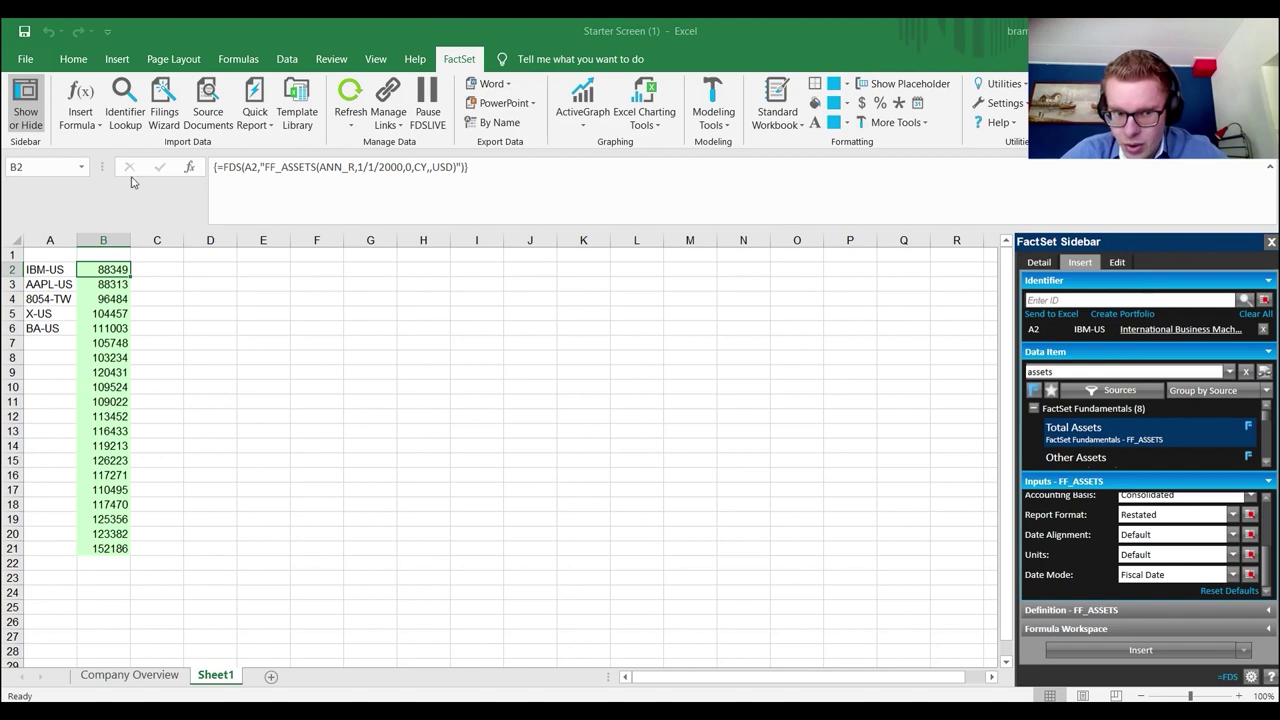
- Collapse the FF_ASSETS inputs and read through the item's definition
click(1268, 482)
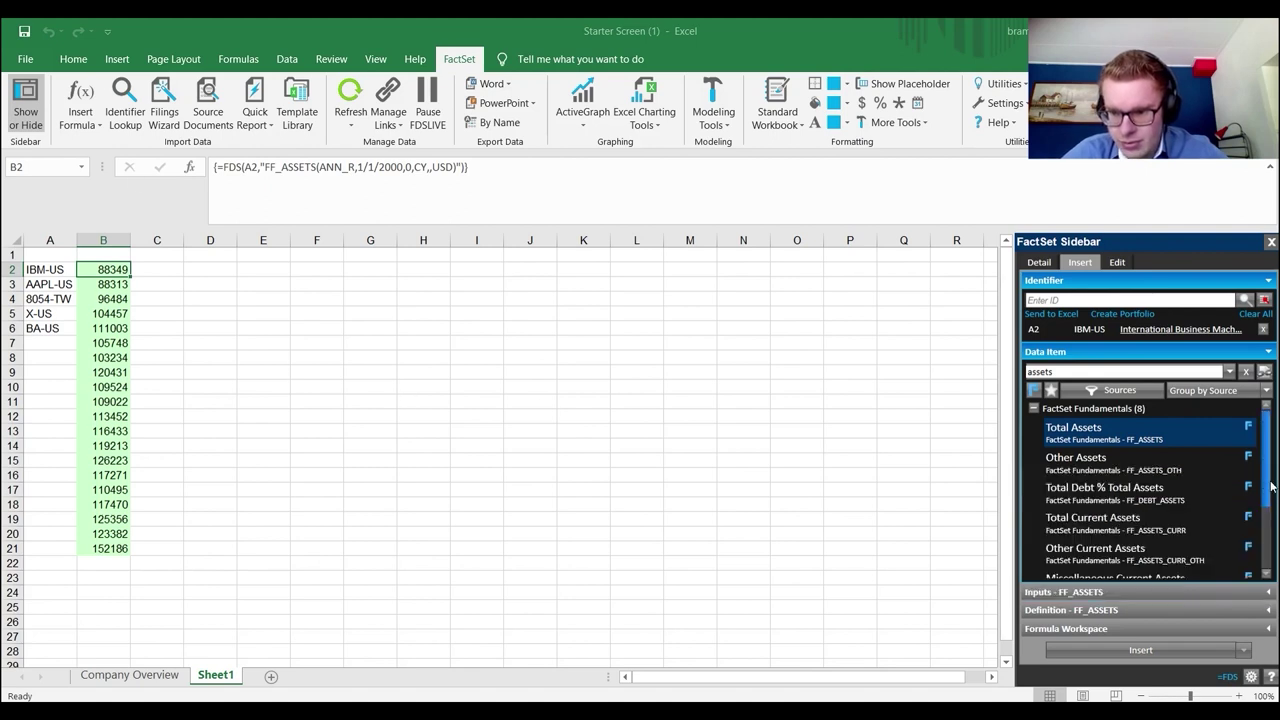
click(1268, 610)
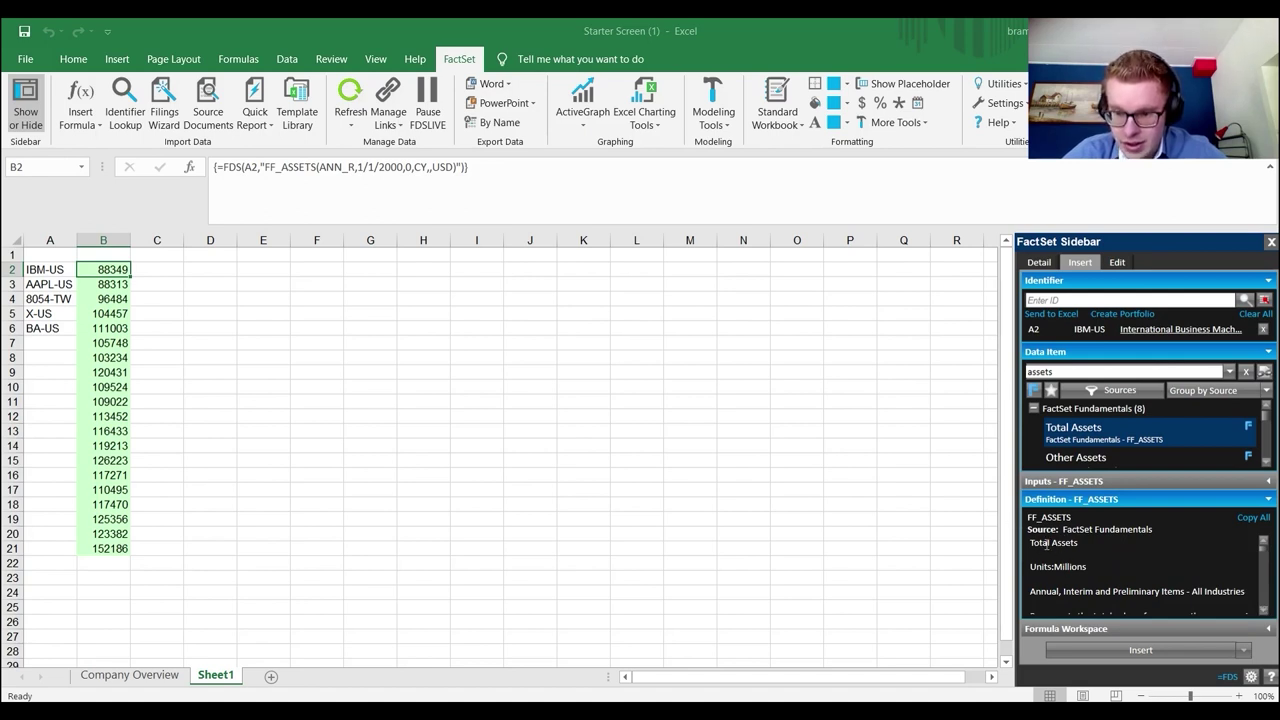
drag(1032, 542, 1064, 552)
scroll(1068, 550, down, 1)
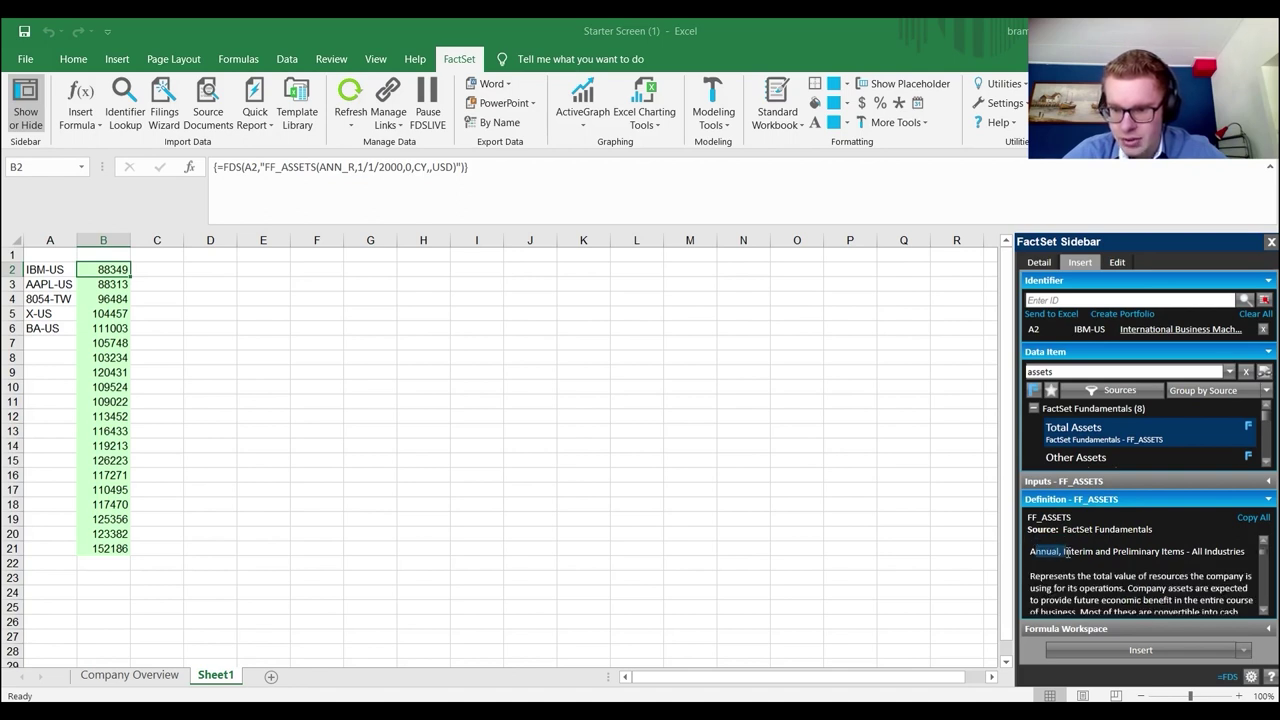
scroll(1066, 555, down, 2)
scroll(1133, 568, up, 2)
scroll(1136, 565, up, 1)
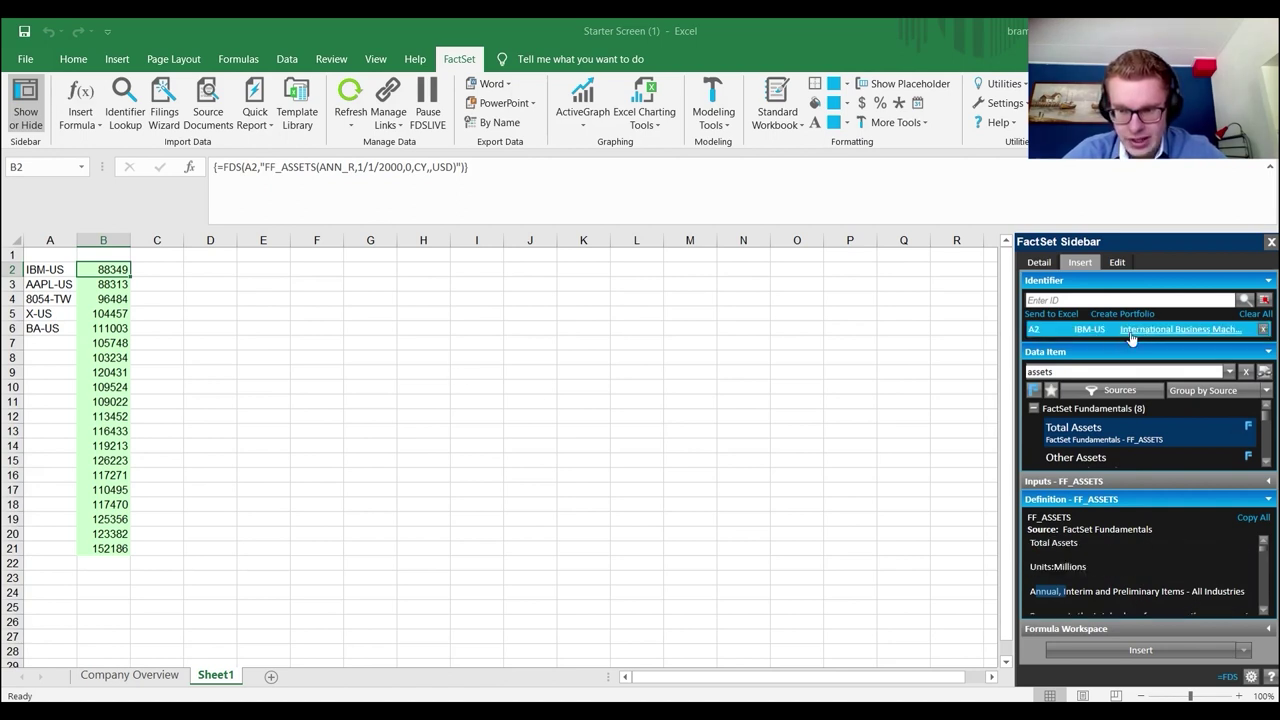
- Collapse the FF_ASSETS definition and inspect the generated formula in the Formula Workspace
click(1268, 499)
click(1268, 628)
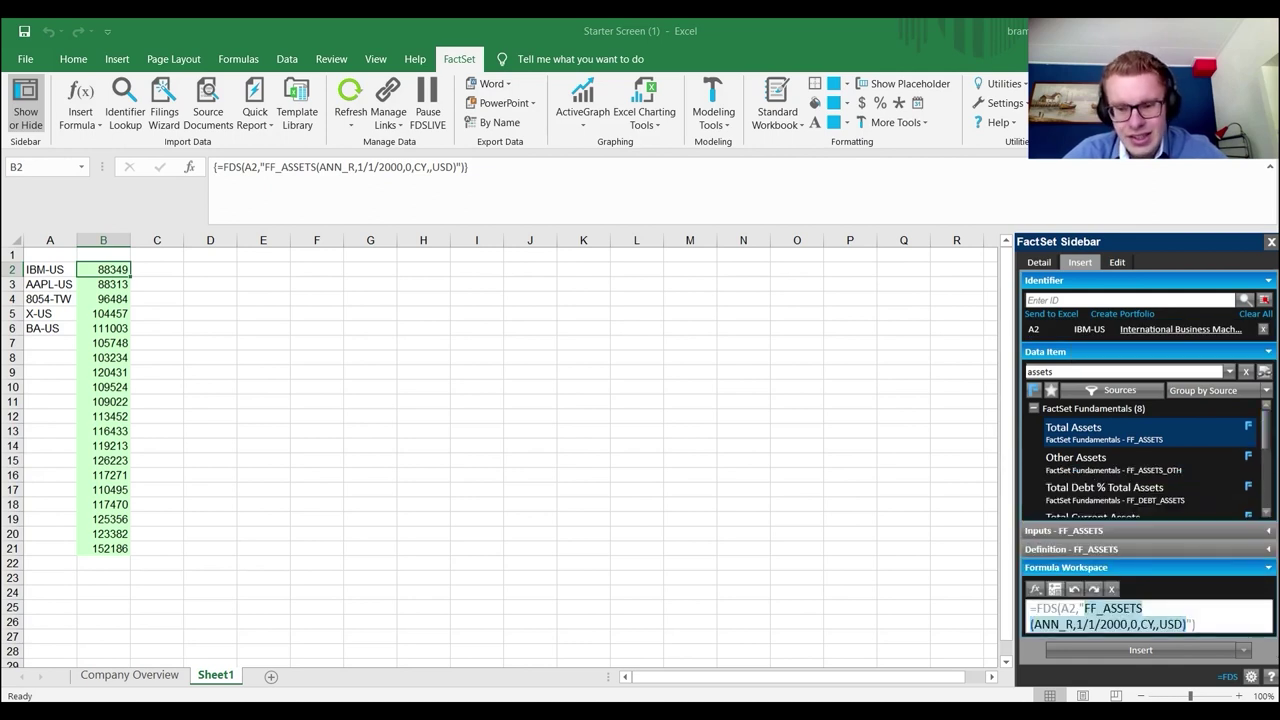
click(1268, 568)
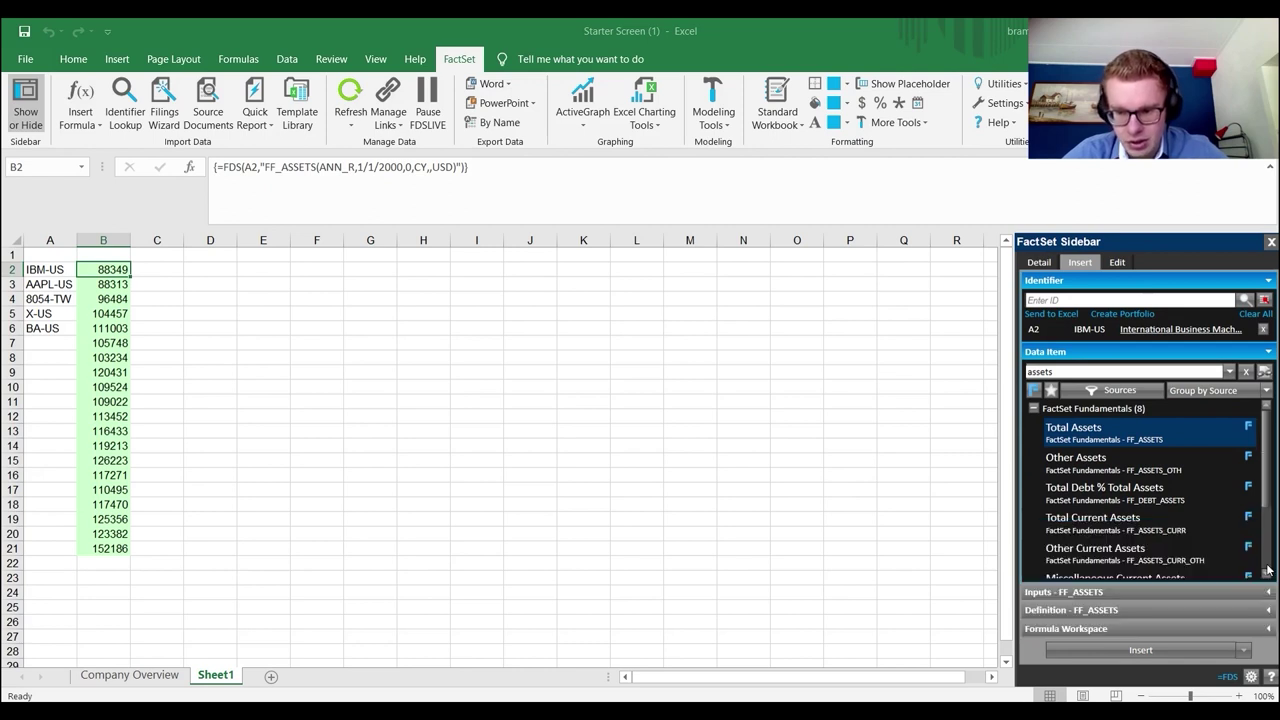
- Compare the horizontal and vertical insert layouts for the Total Assets series and set the layout to Horizontal
click(1244, 651)
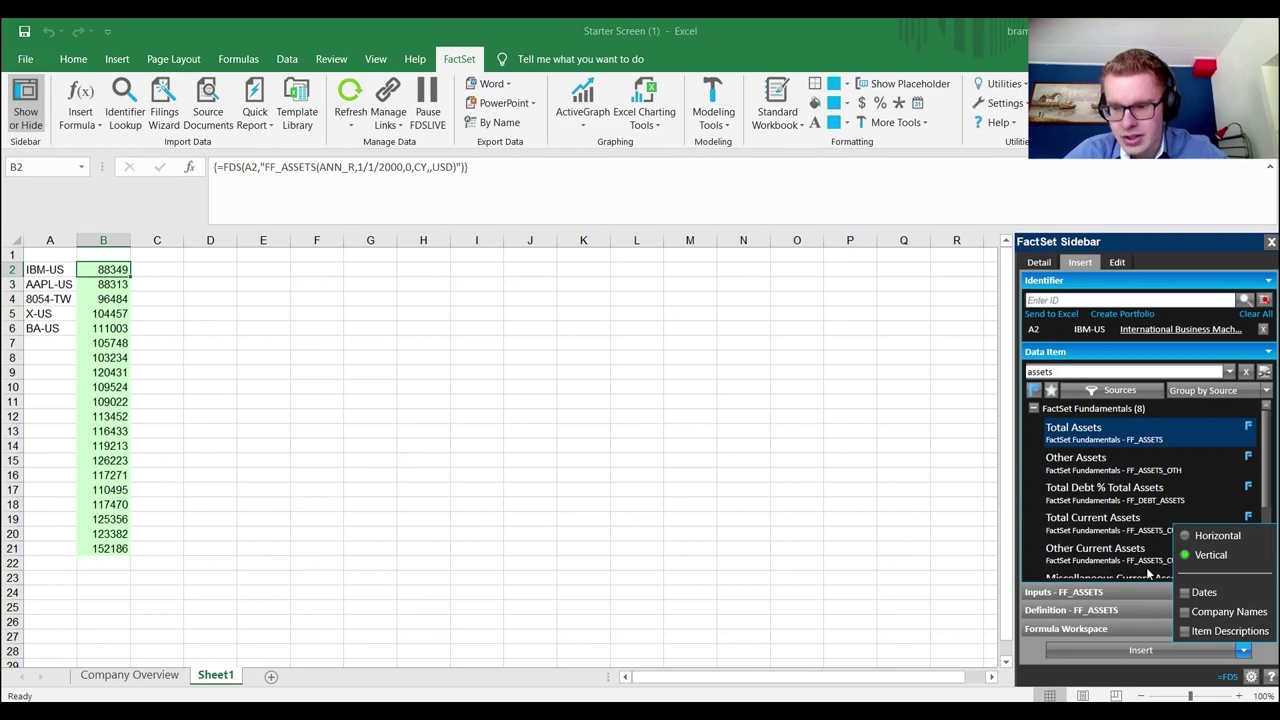
click(1185, 536)
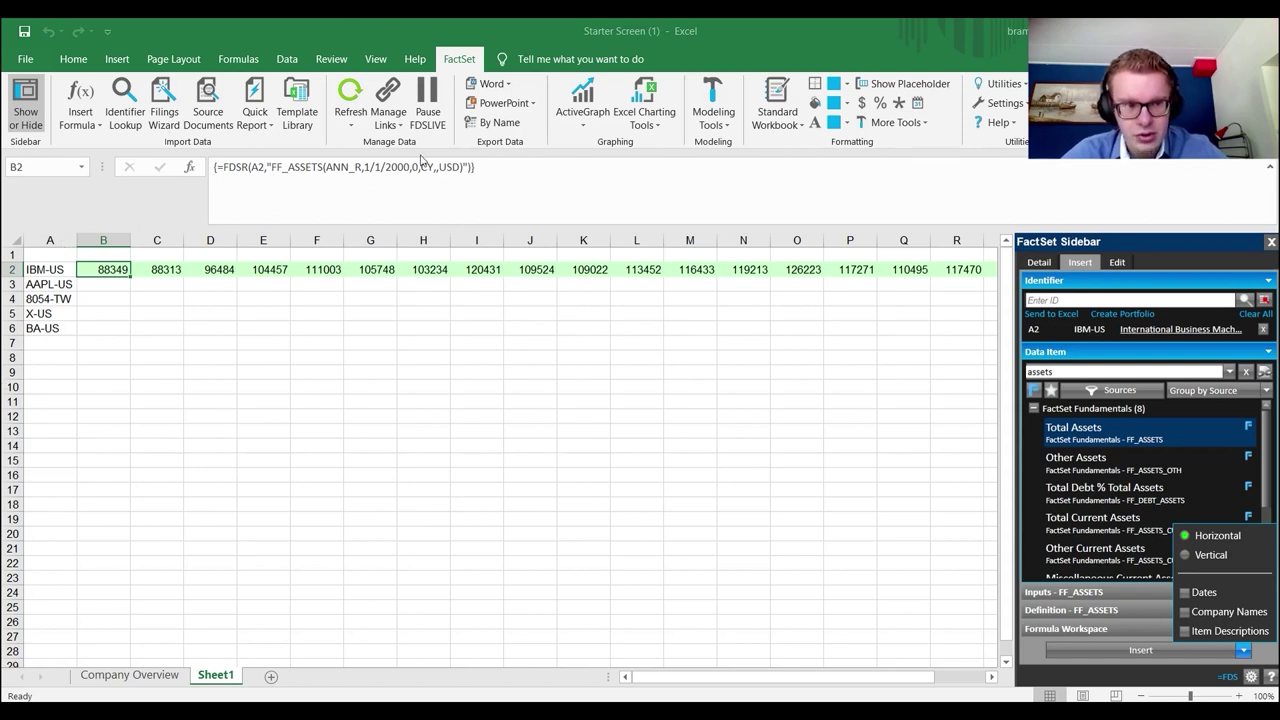
click(1185, 555)
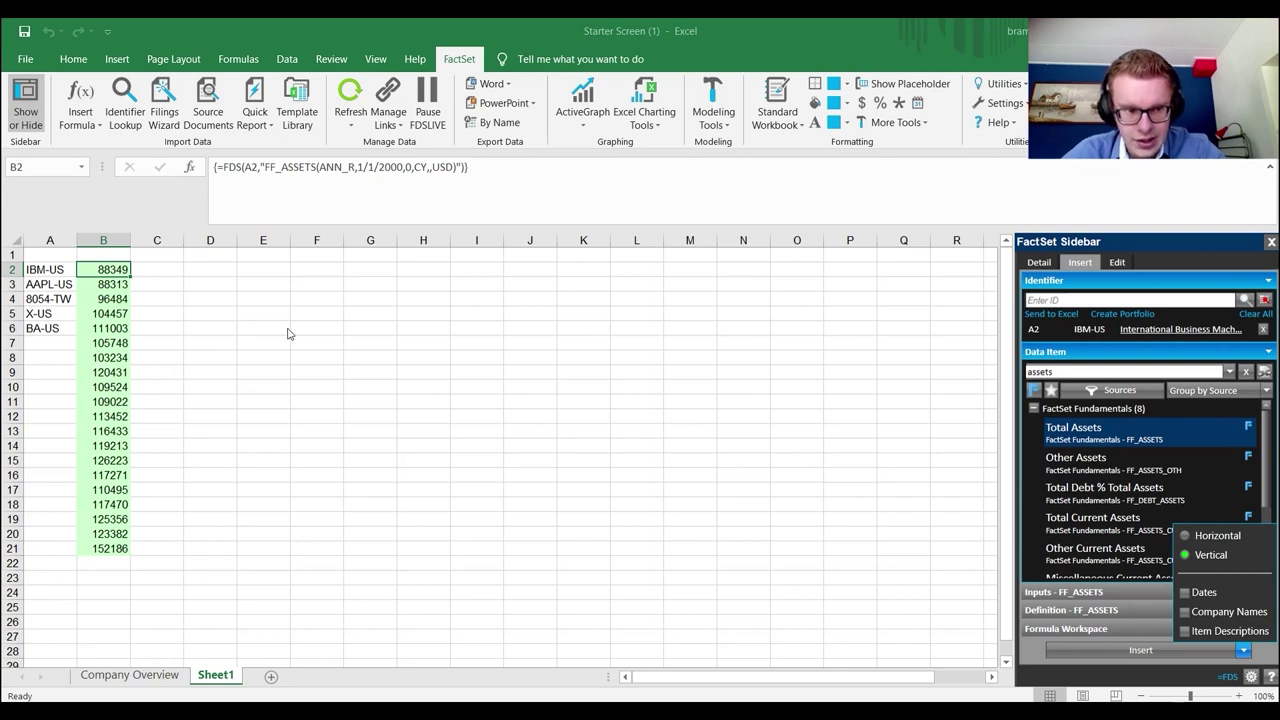
click(1185, 535)
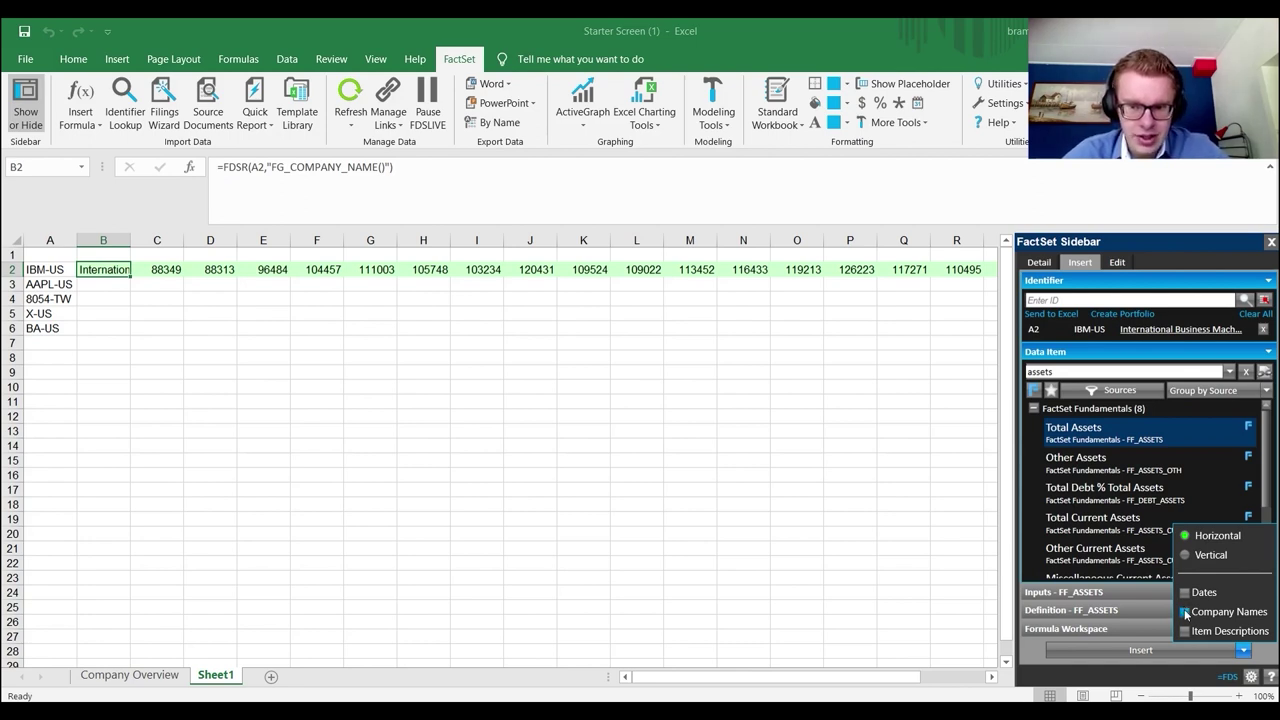
- Try the Company Names and Item Descriptions layout options and keep only Dates included with the data
click(1185, 611)
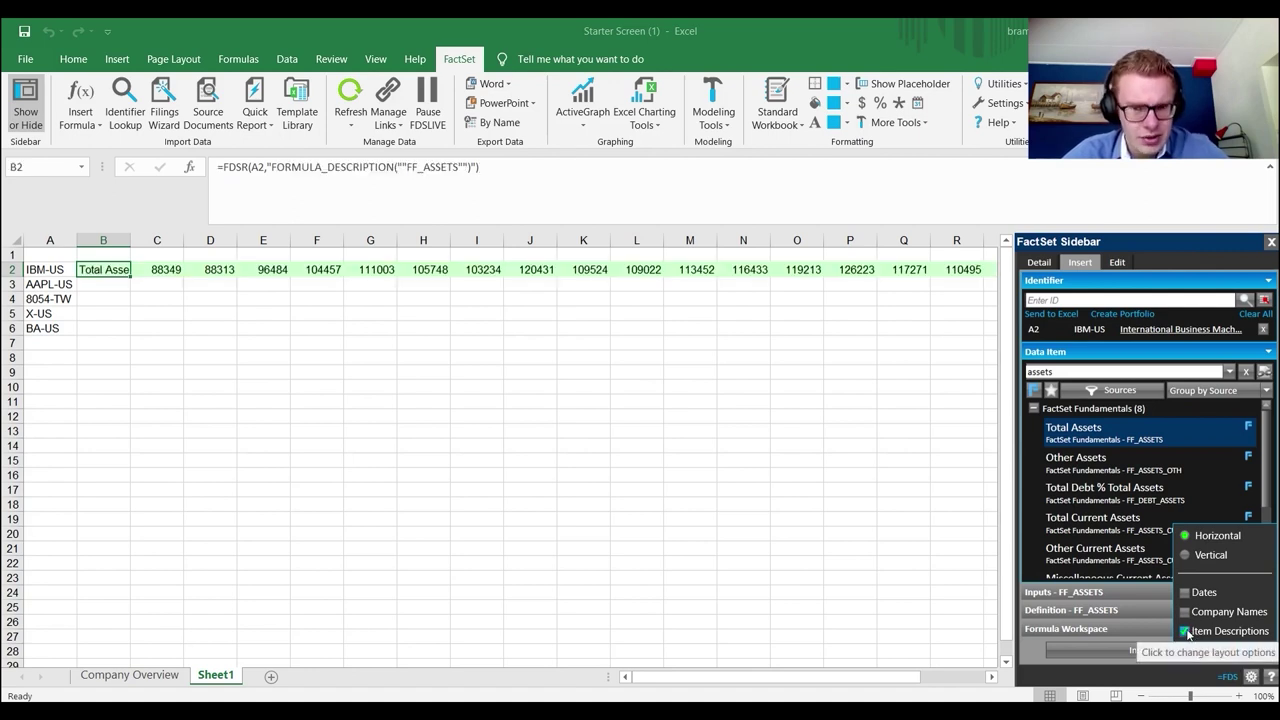
click(1185, 631)
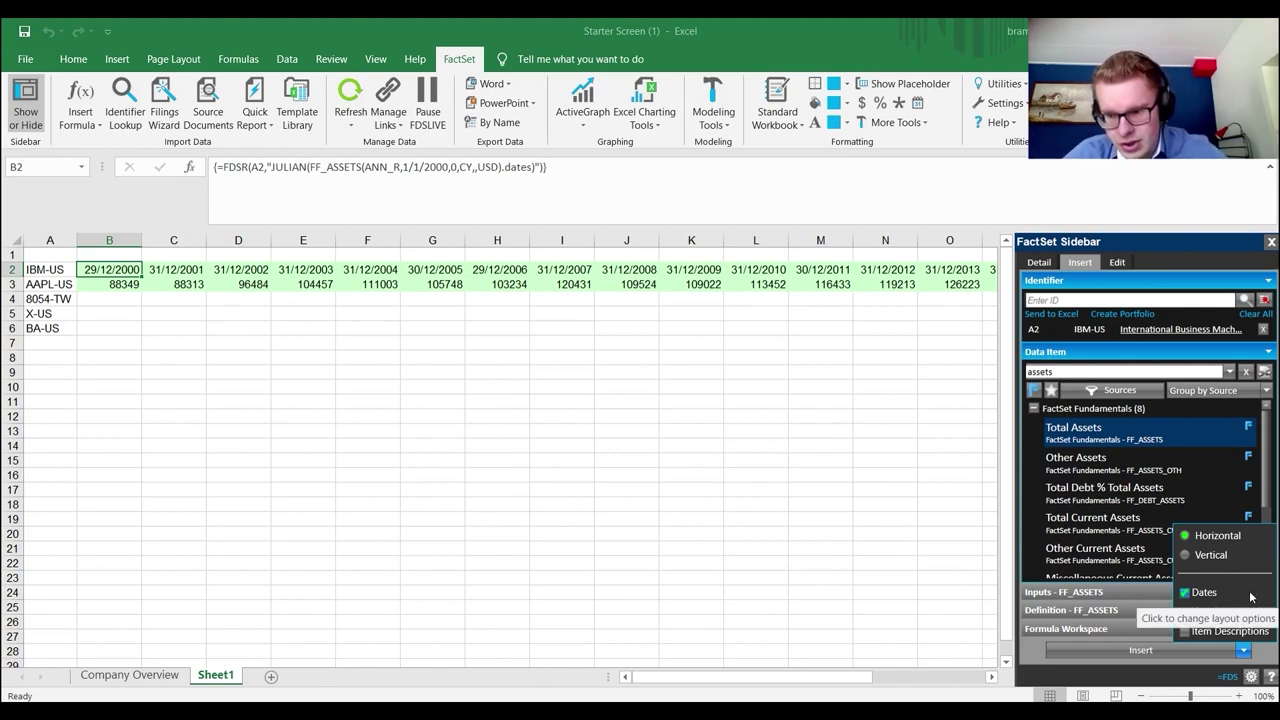
click(1134, 355)
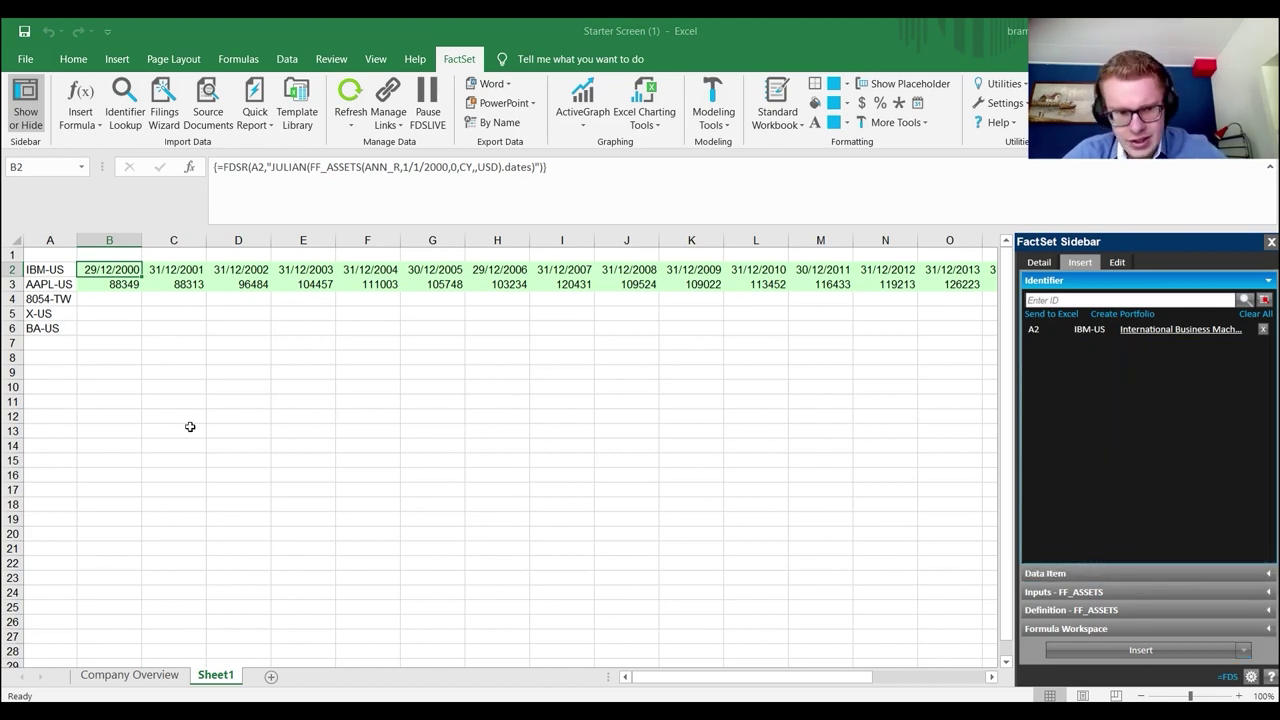
- Insert the IBM-US Total Assets series with its dates horizontally, starting at cell B1
click(103, 257)
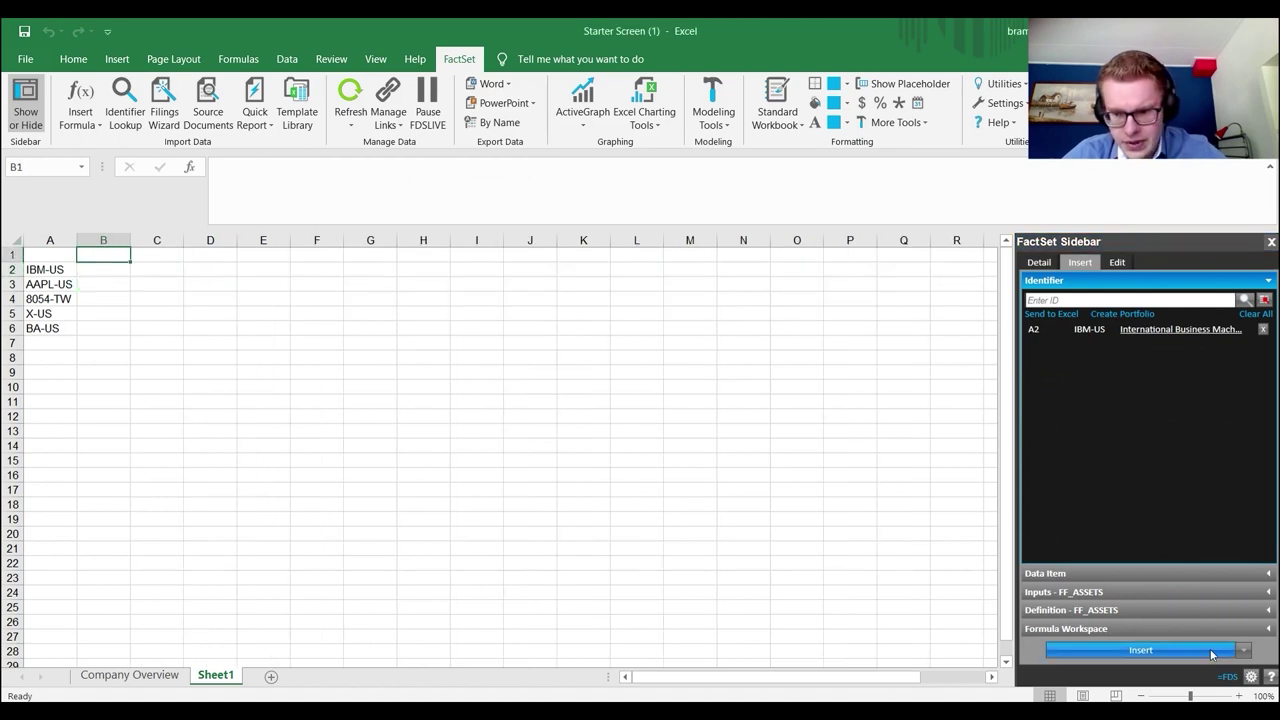
click(1262, 571)
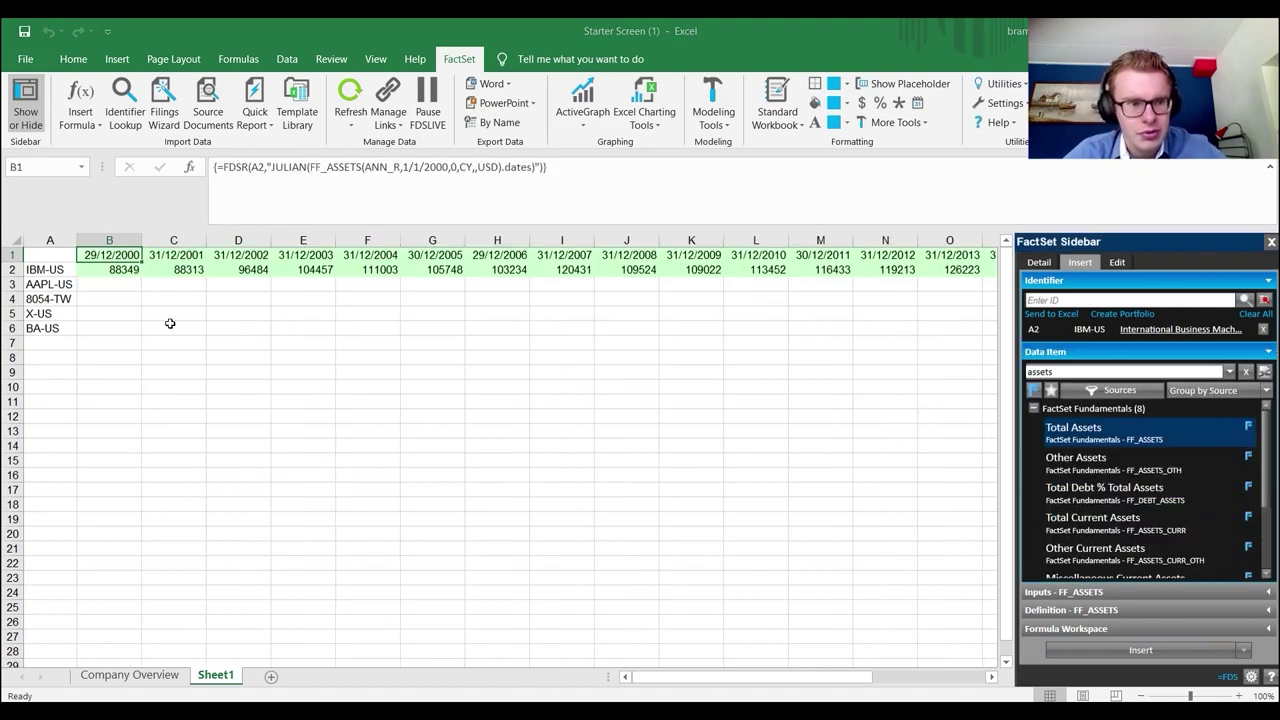
drag(114, 271, 210, 268)
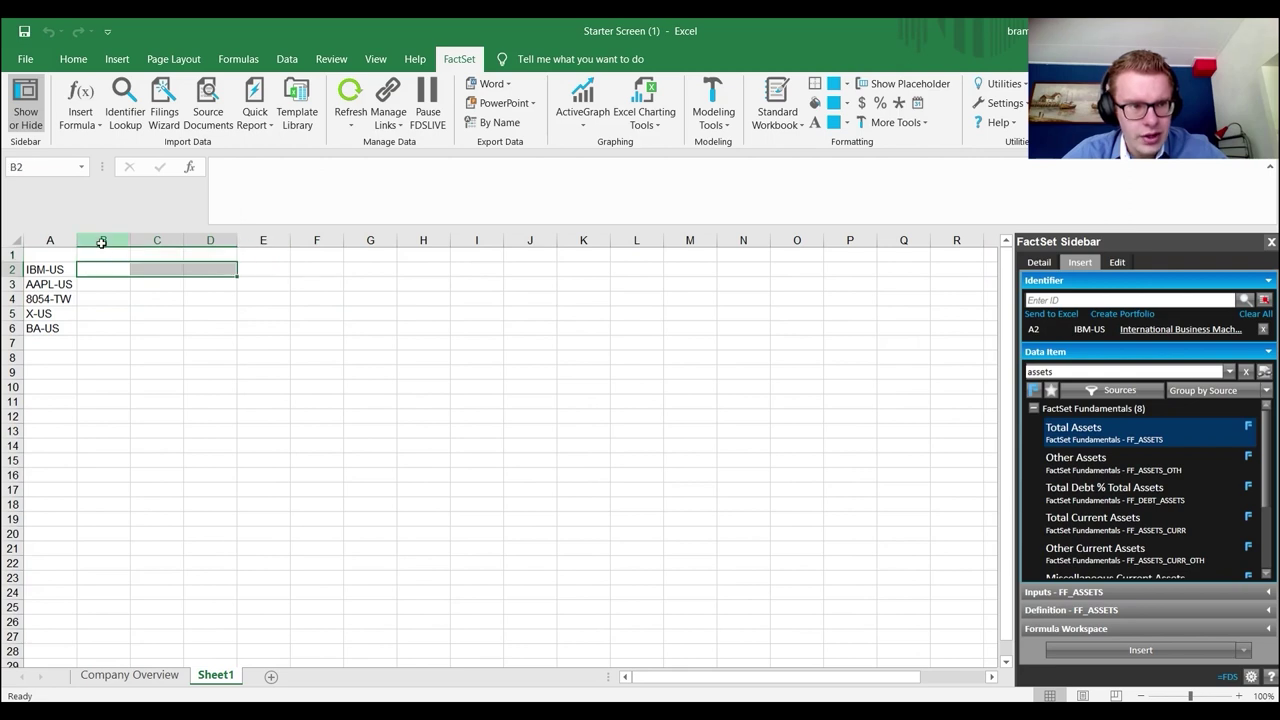
click(103, 255)
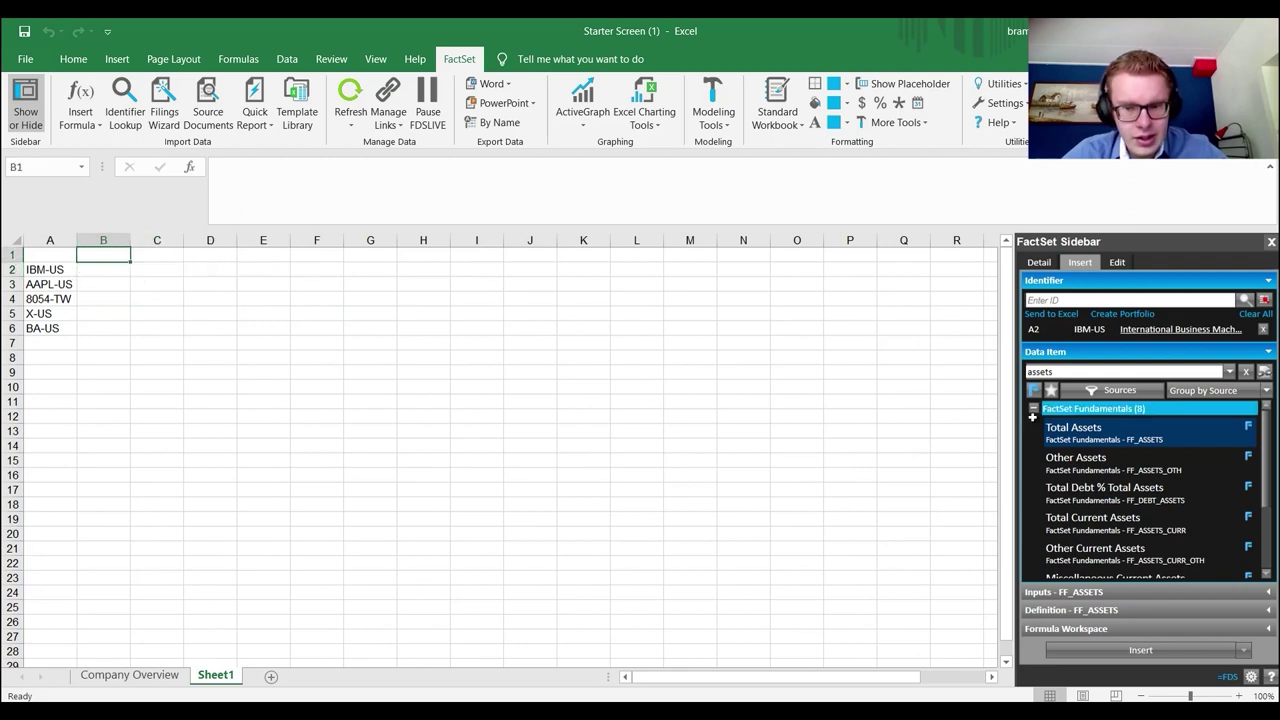
click(1185, 439)
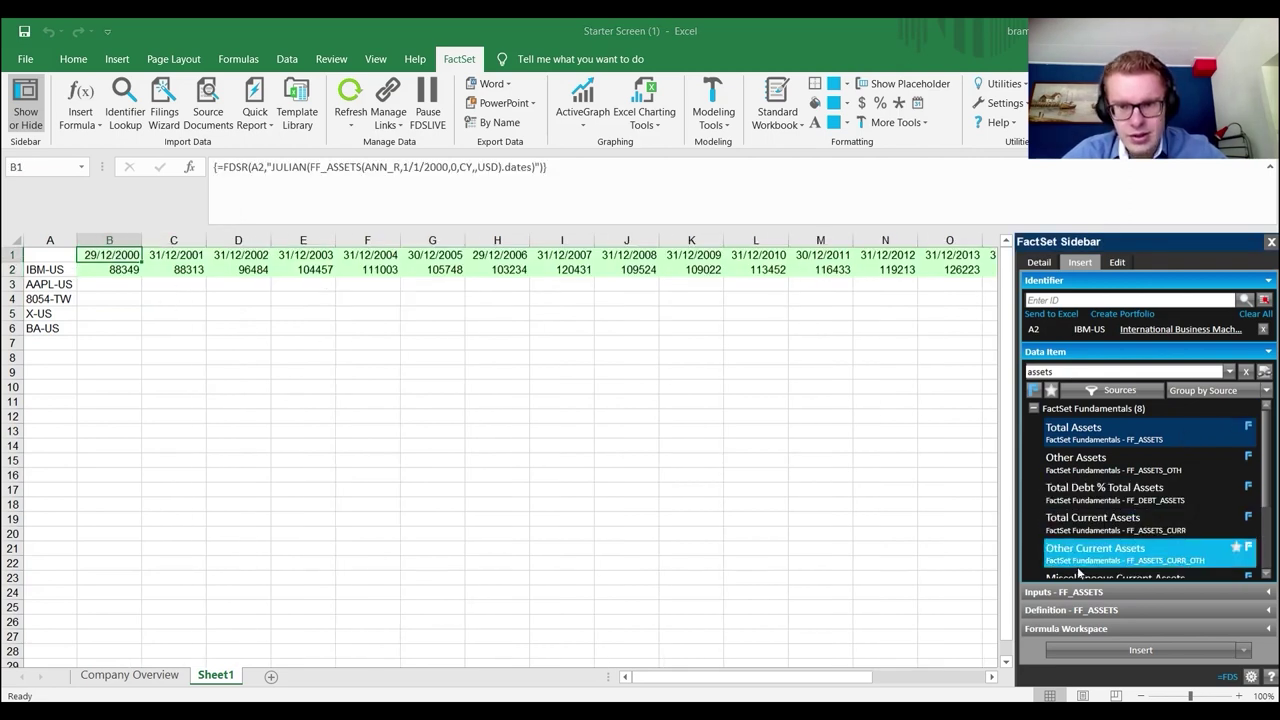
drag(681, 677, 606, 646)
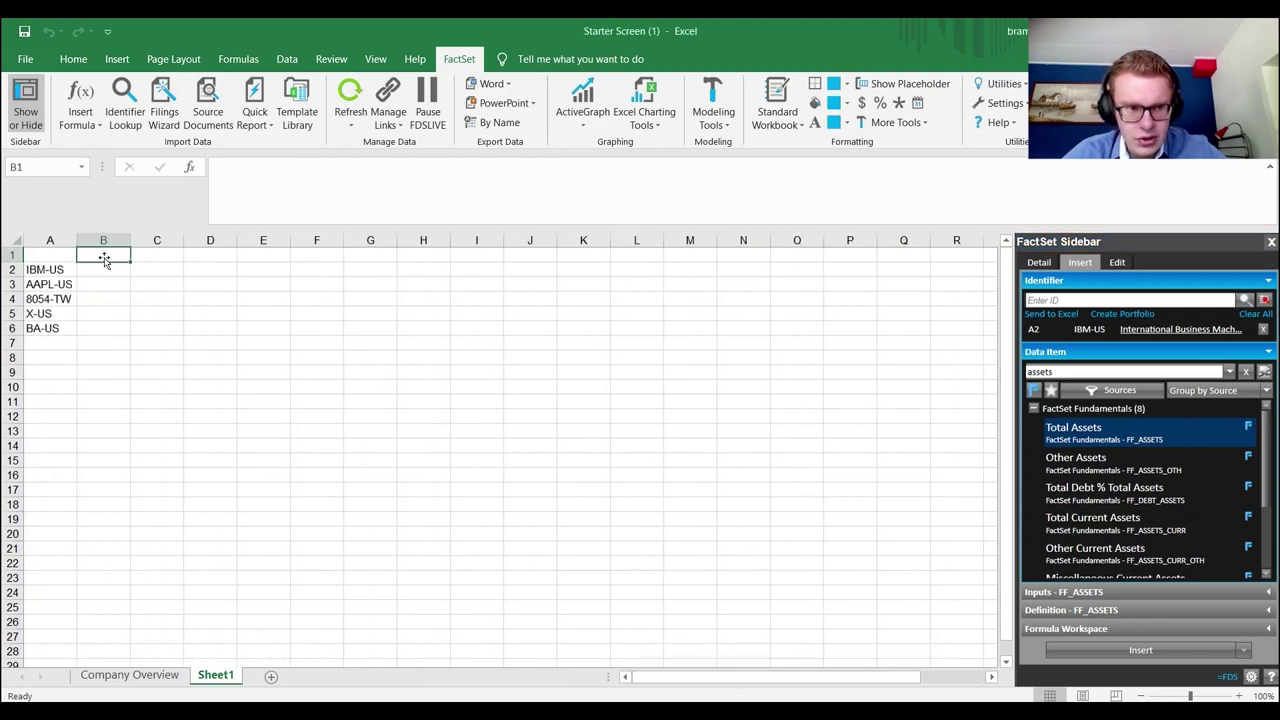
click(1098, 650)
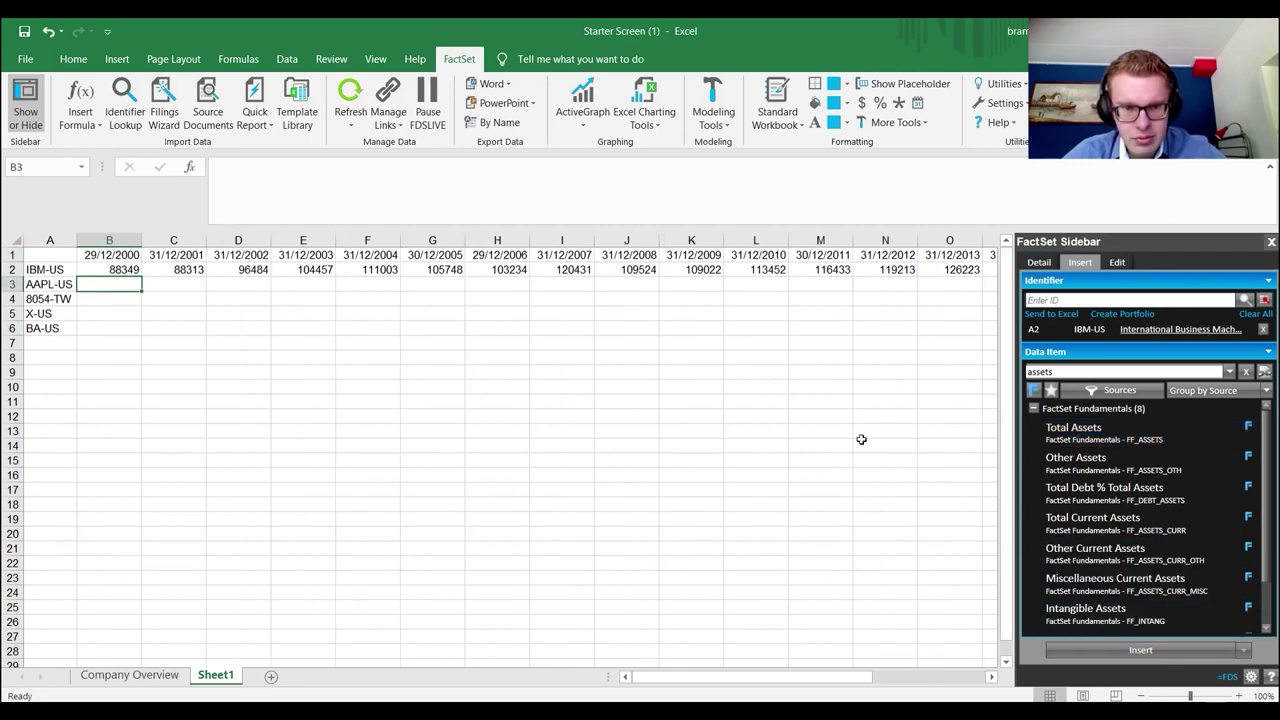
- Check the inserted dates and total assets through the last period and examine the array formula in U2
drag(814, 677, 940, 672)
click(578, 268)
click(590, 326)
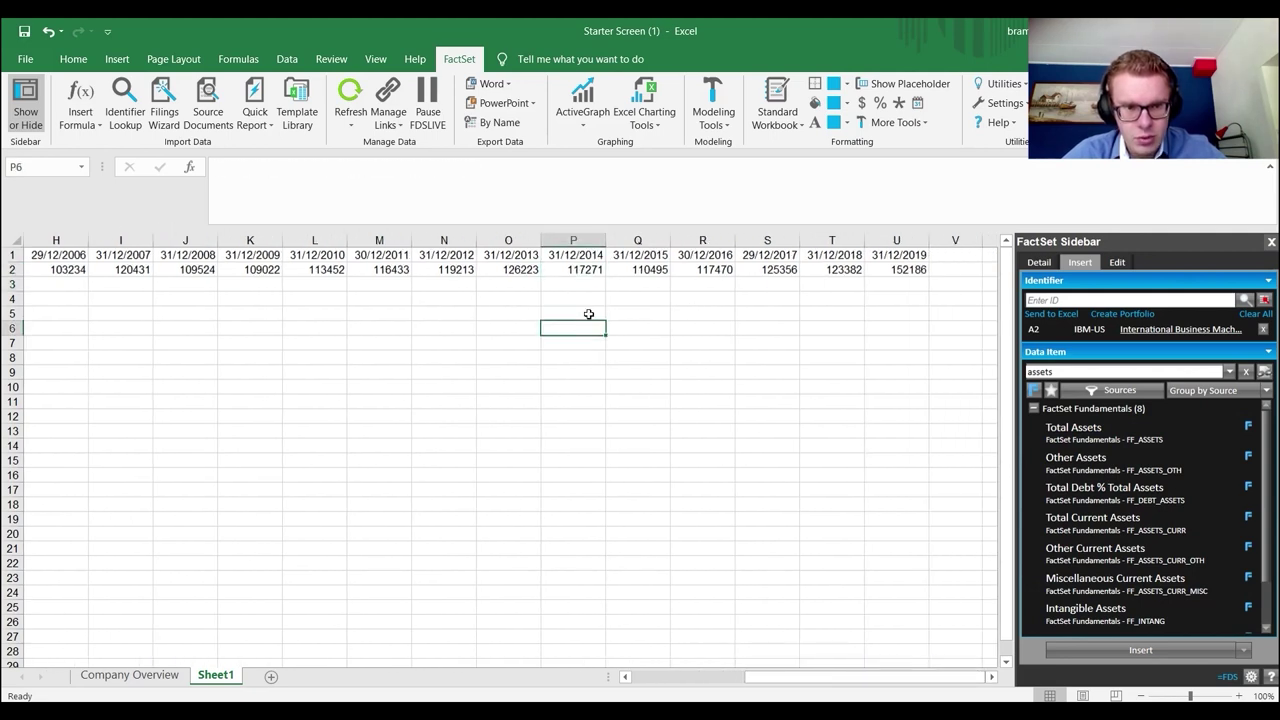
click(575, 268)
click(490, 268)
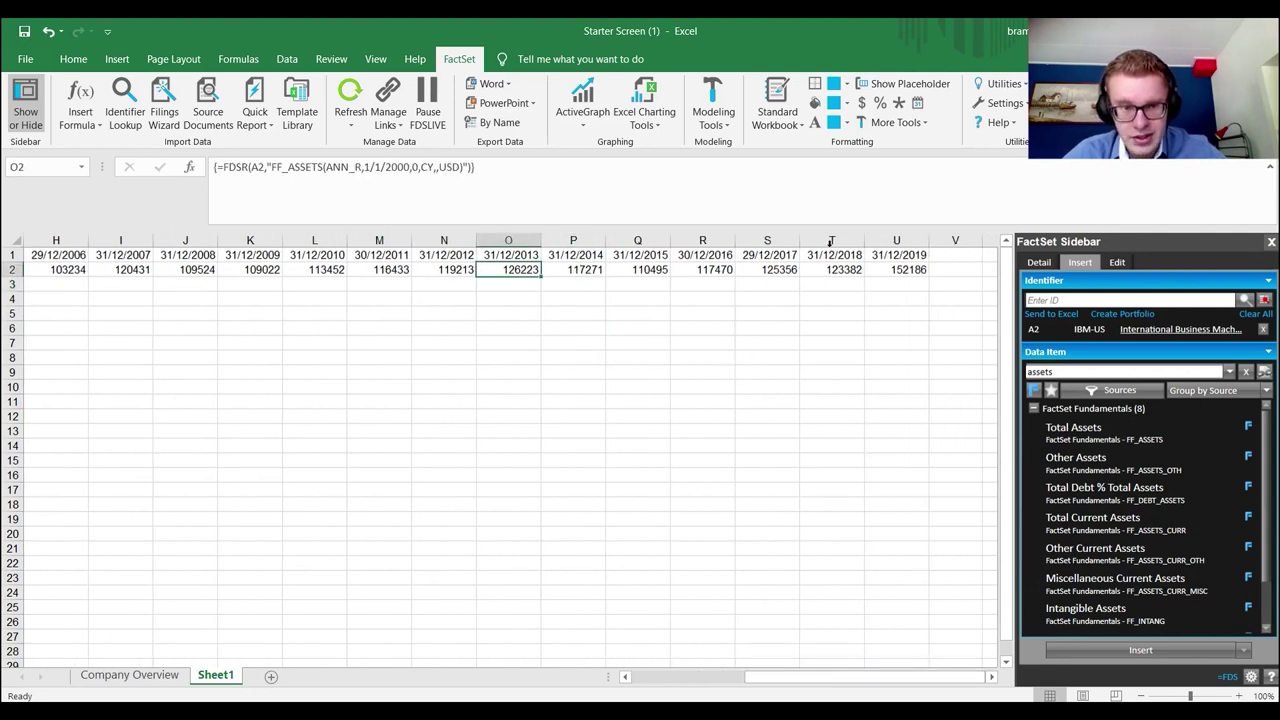
click(919, 270)
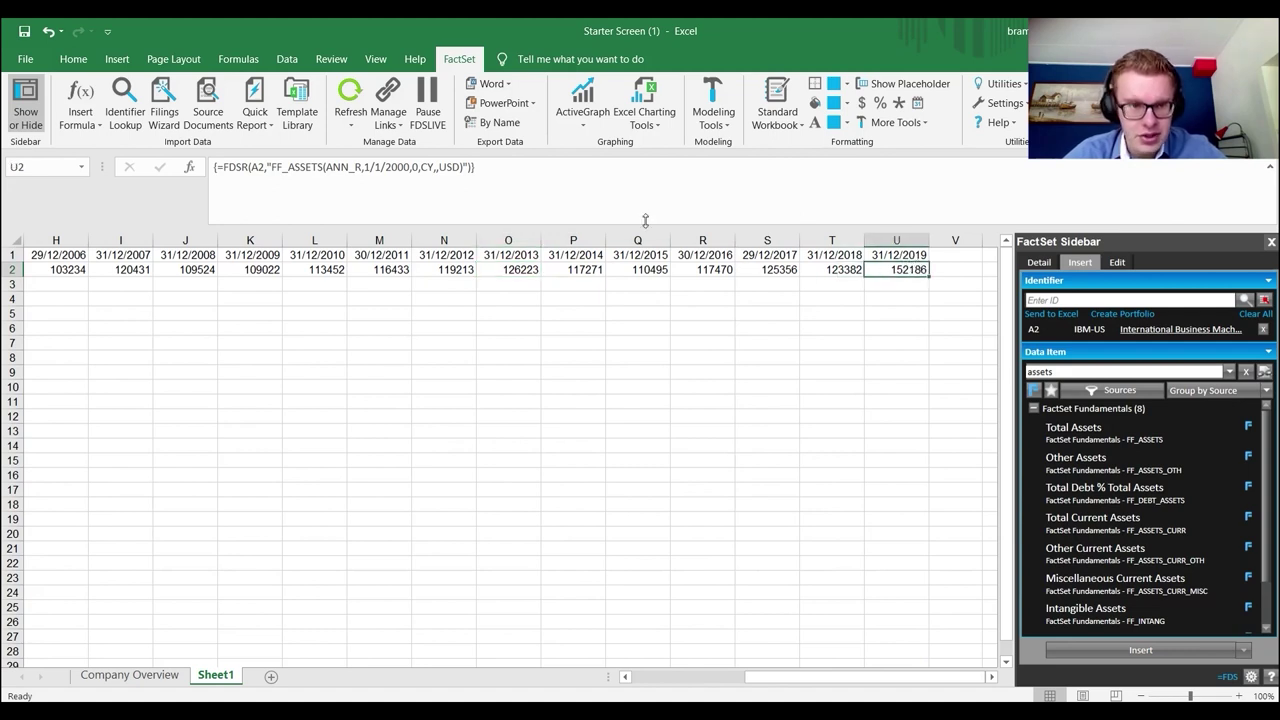
click(509, 177)
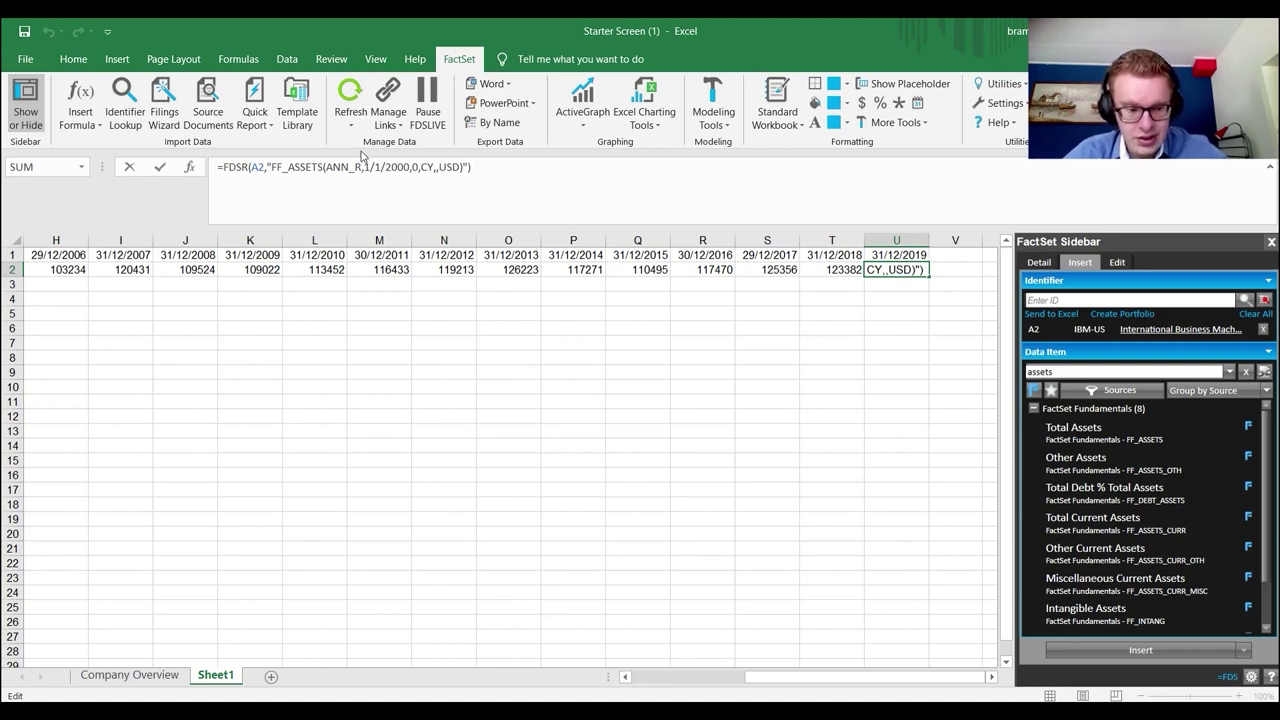
key(ctrl+shift+Return)
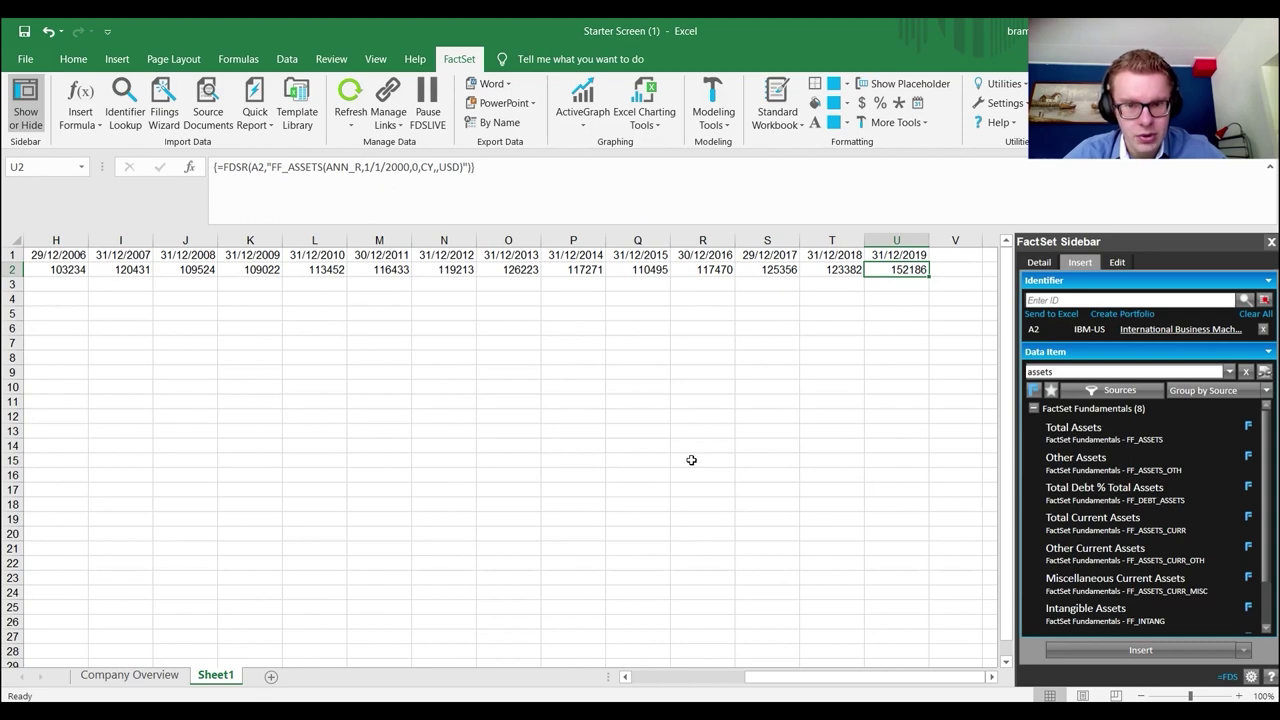
- Try to append +10 to the array formula in T2 and cancel the edit
click(818, 272)
click(707, 187)
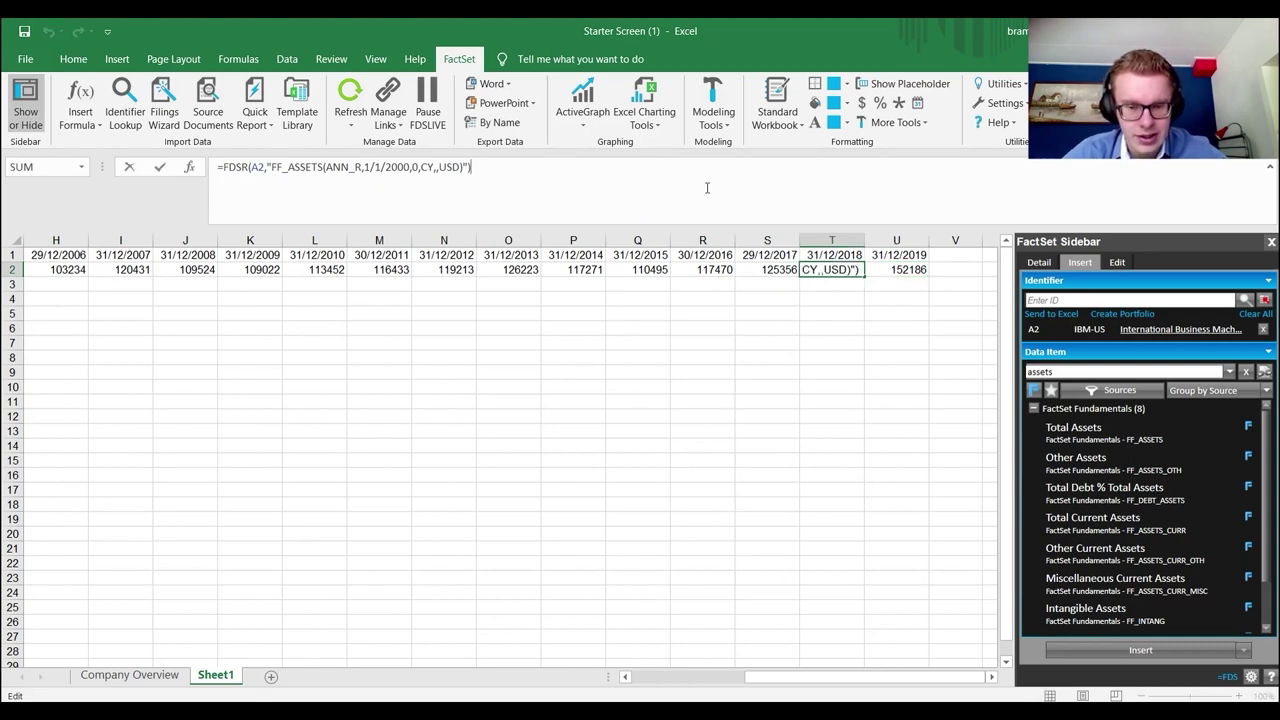
text(+10)
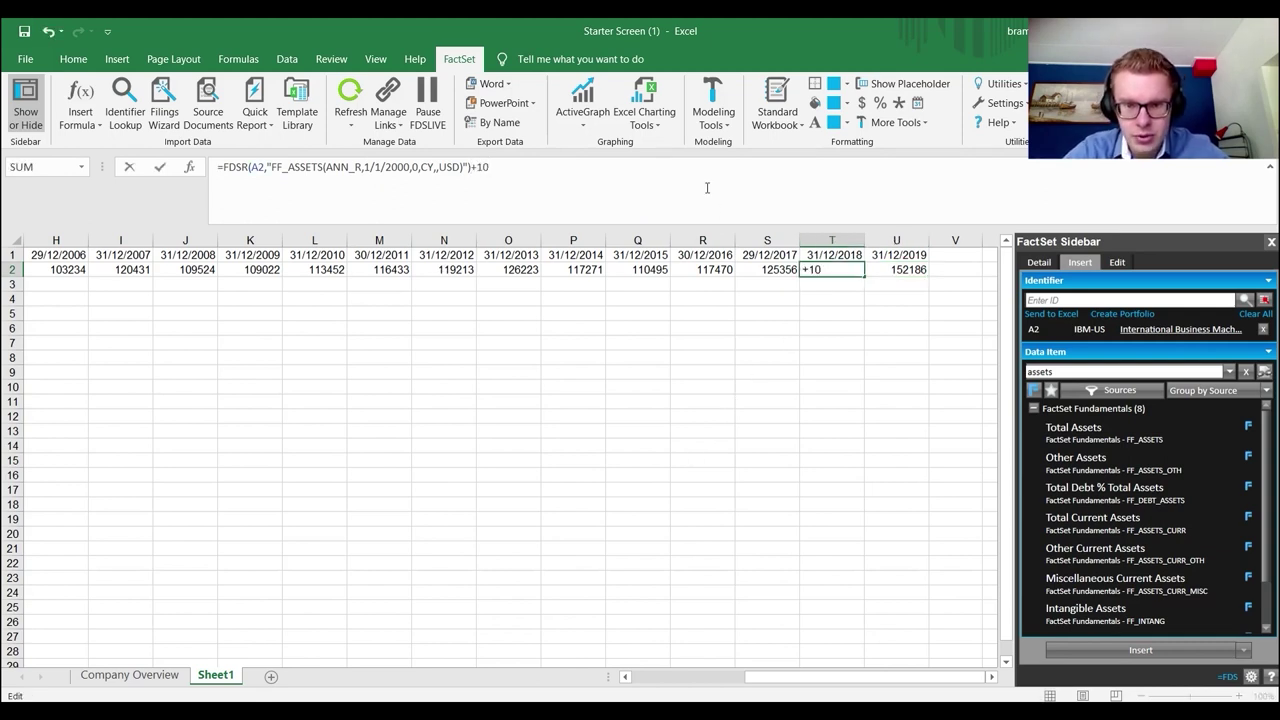
key(Return)
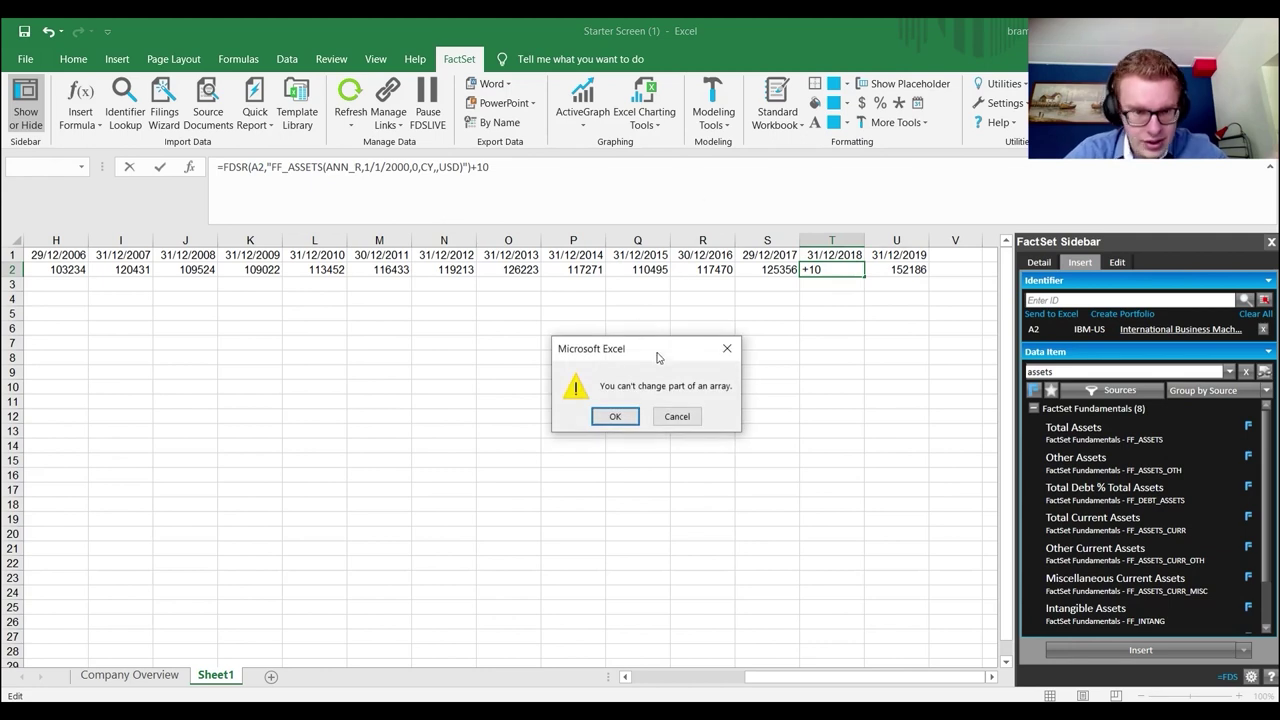
click(677, 416)
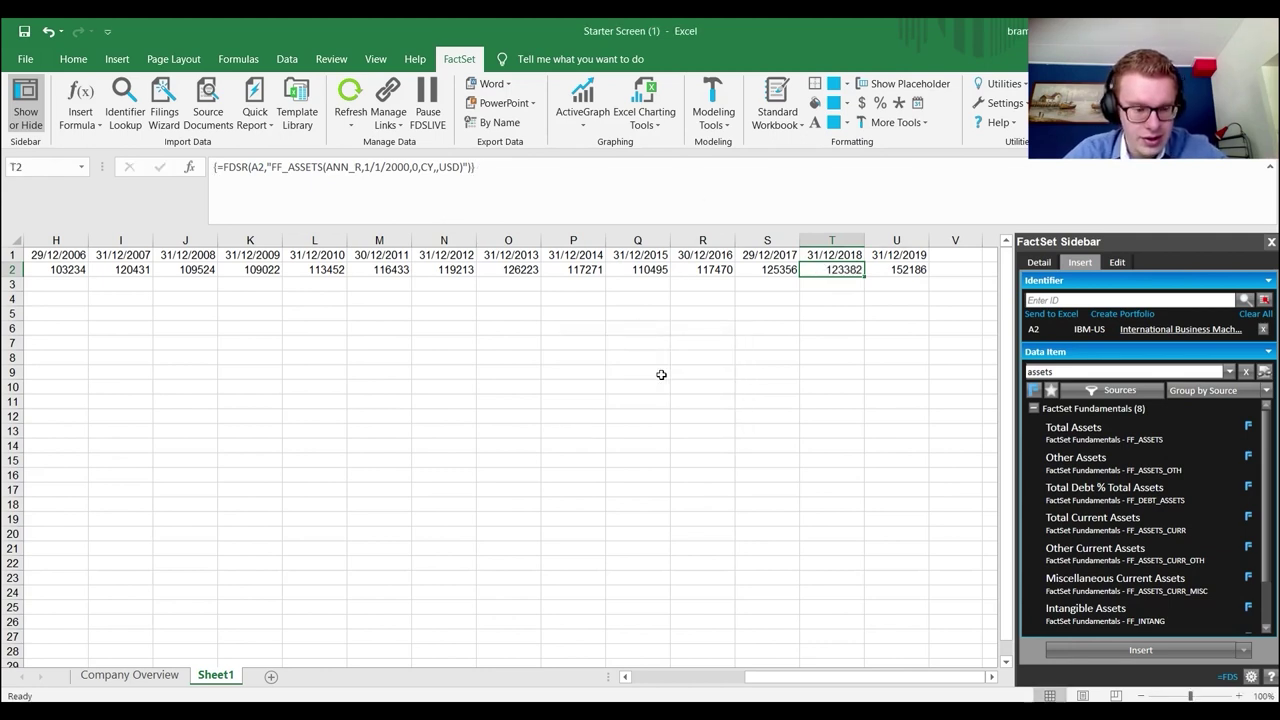
click(655, 371)
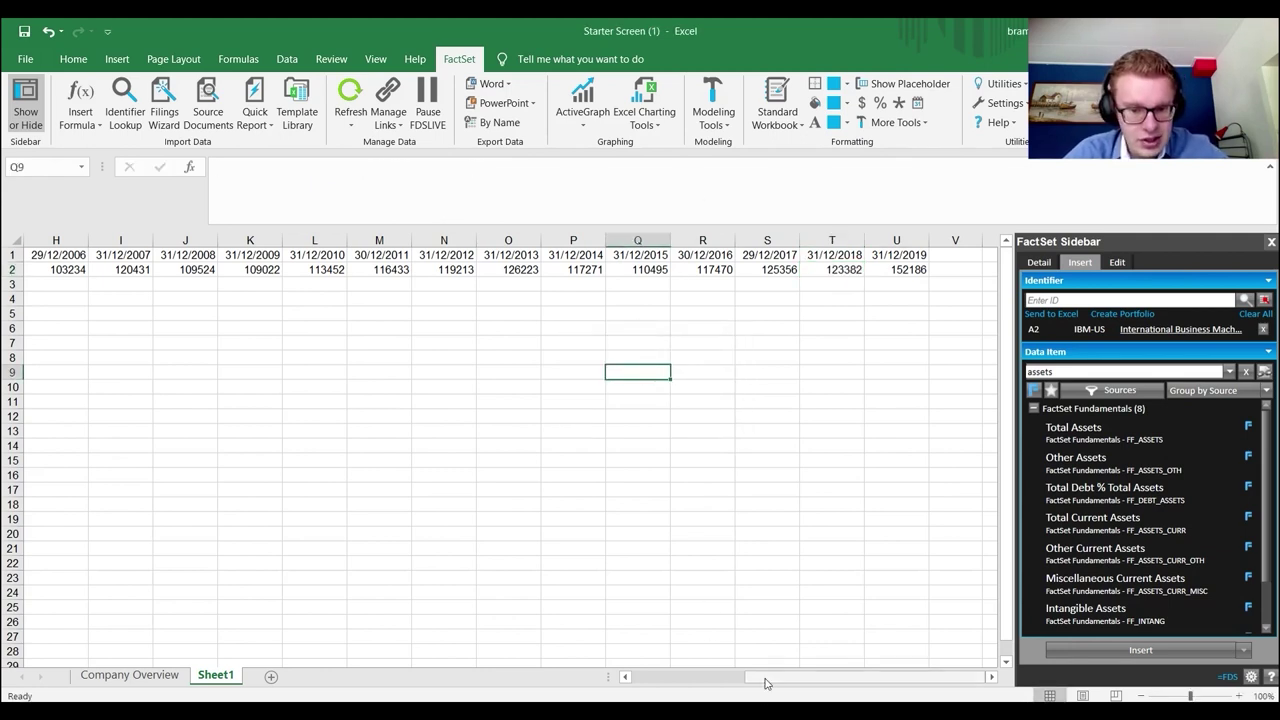
- Choose Total Assets as the data item for cell B3 and exclude Dates from the insert layout
drag(766, 679, 326, 570)
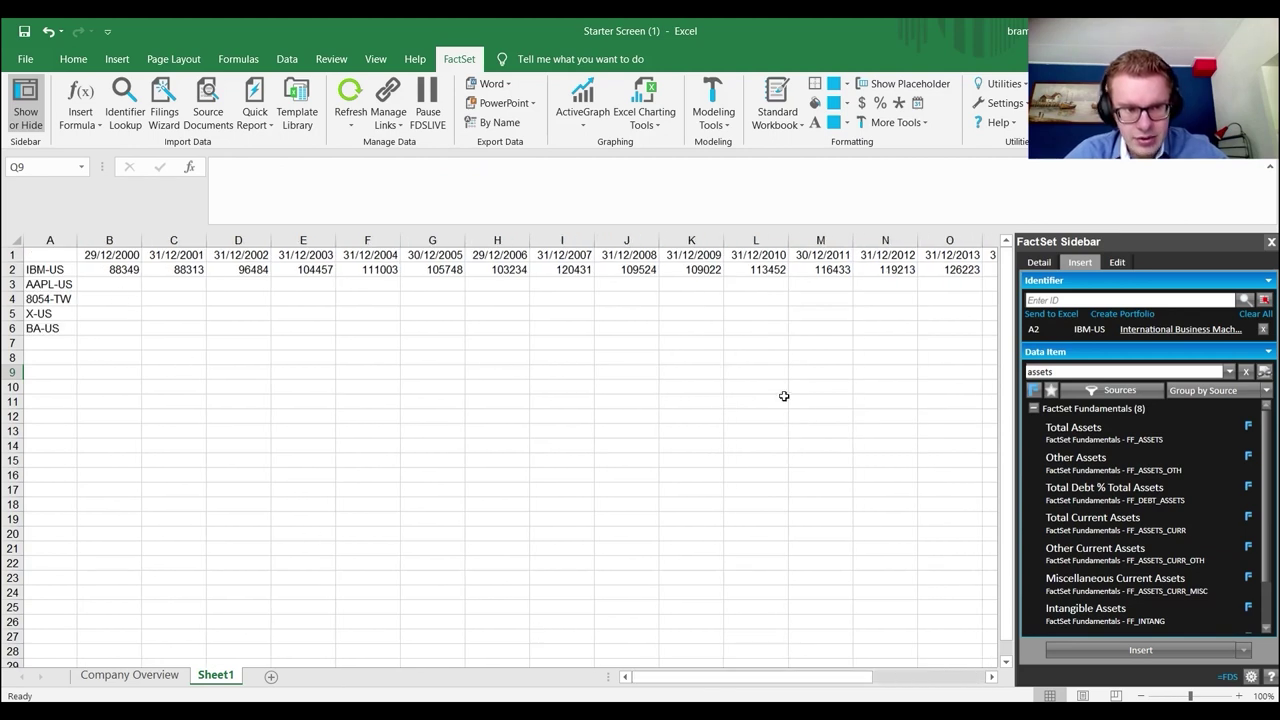
click(114, 283)
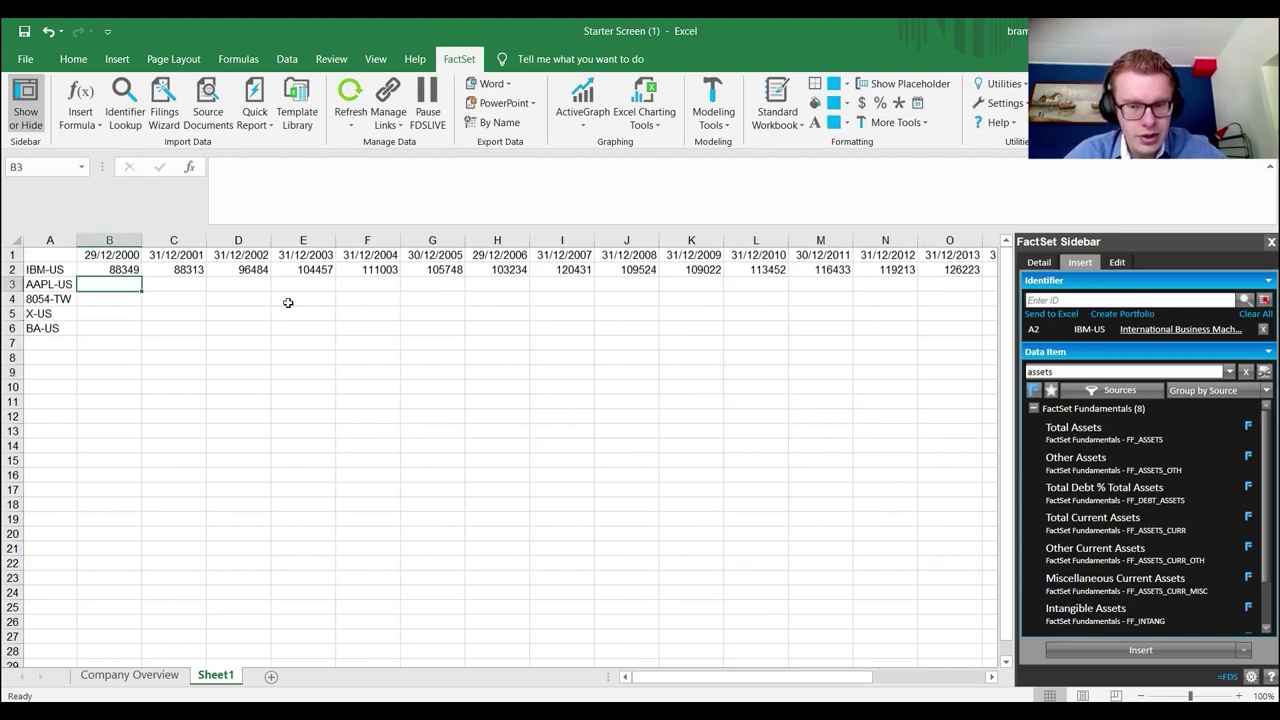
click(1121, 432)
double_click(1120, 432)
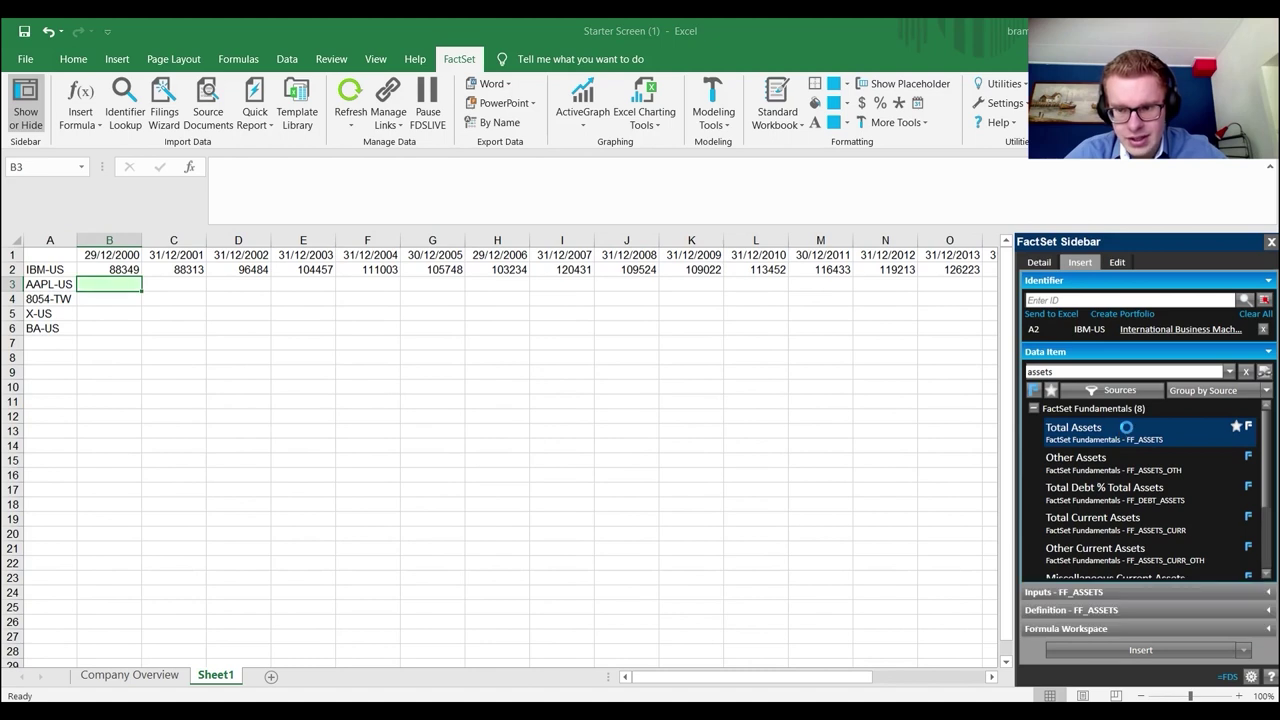
click(1245, 651)
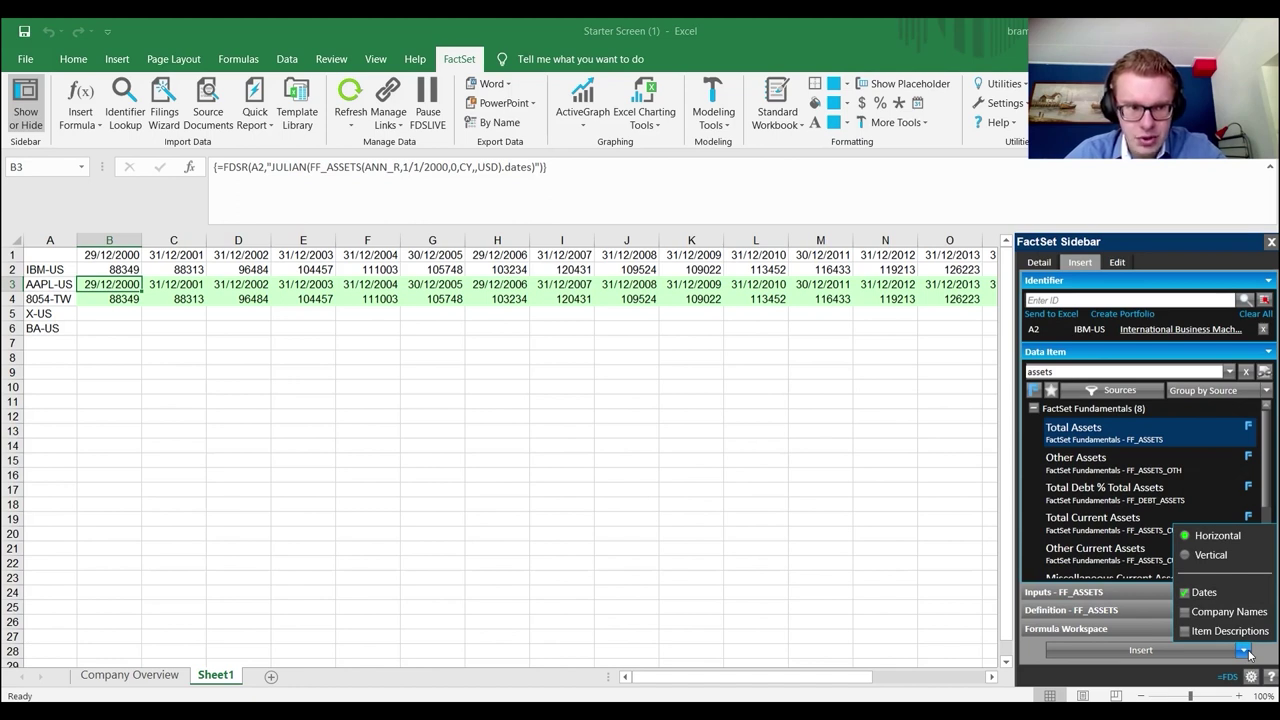
click(1204, 593)
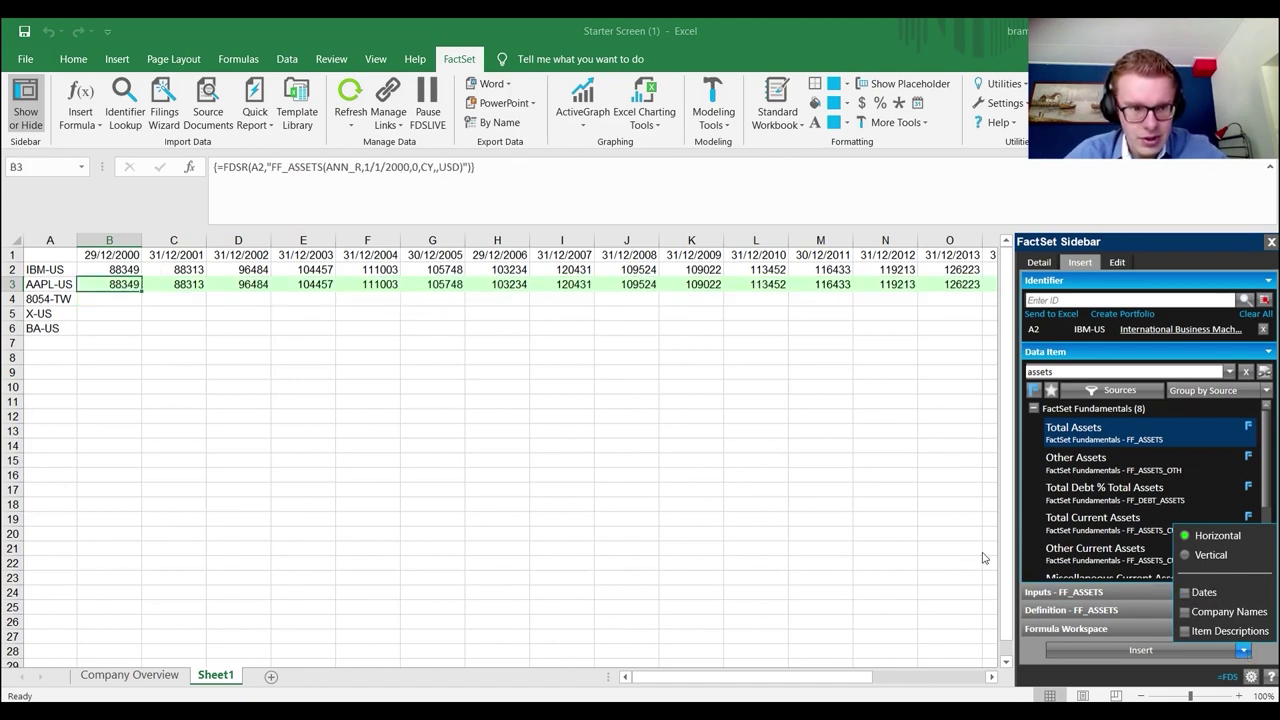
- Replace the IBM-US identifier with cell A3 and insert the AAPL-US Total Assets series in row 3
click(1263, 330)
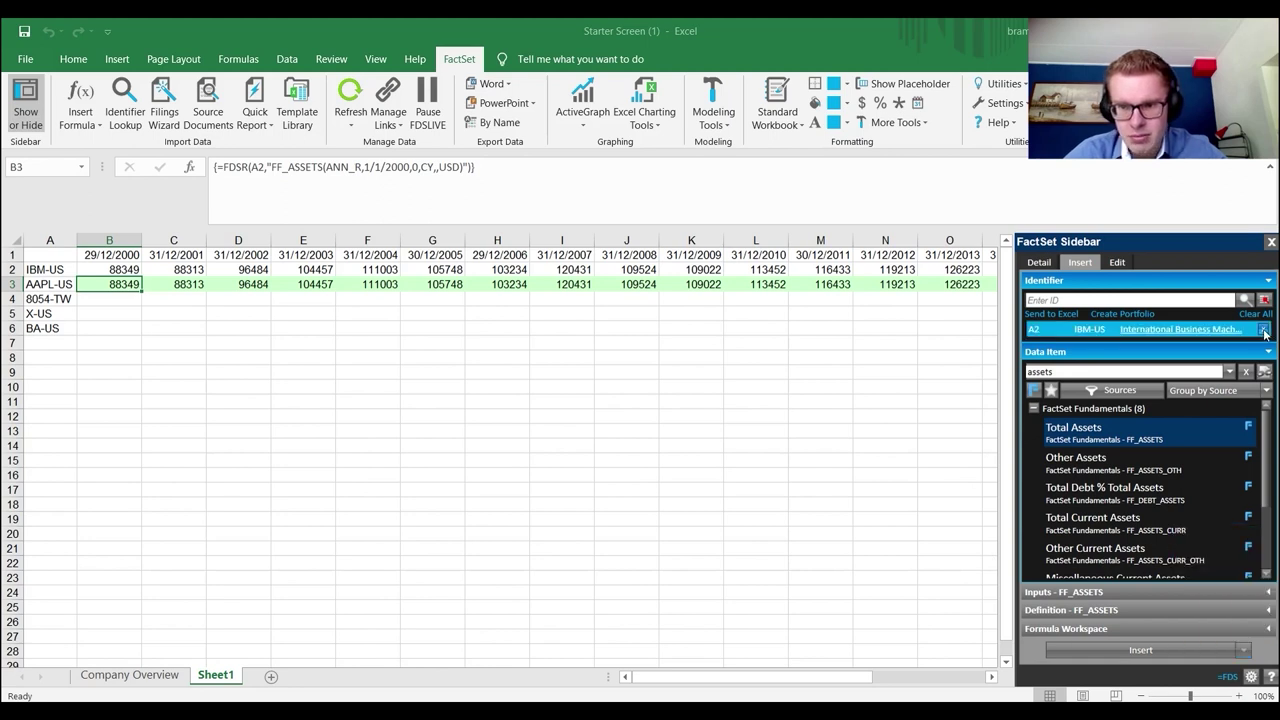
click(74, 284)
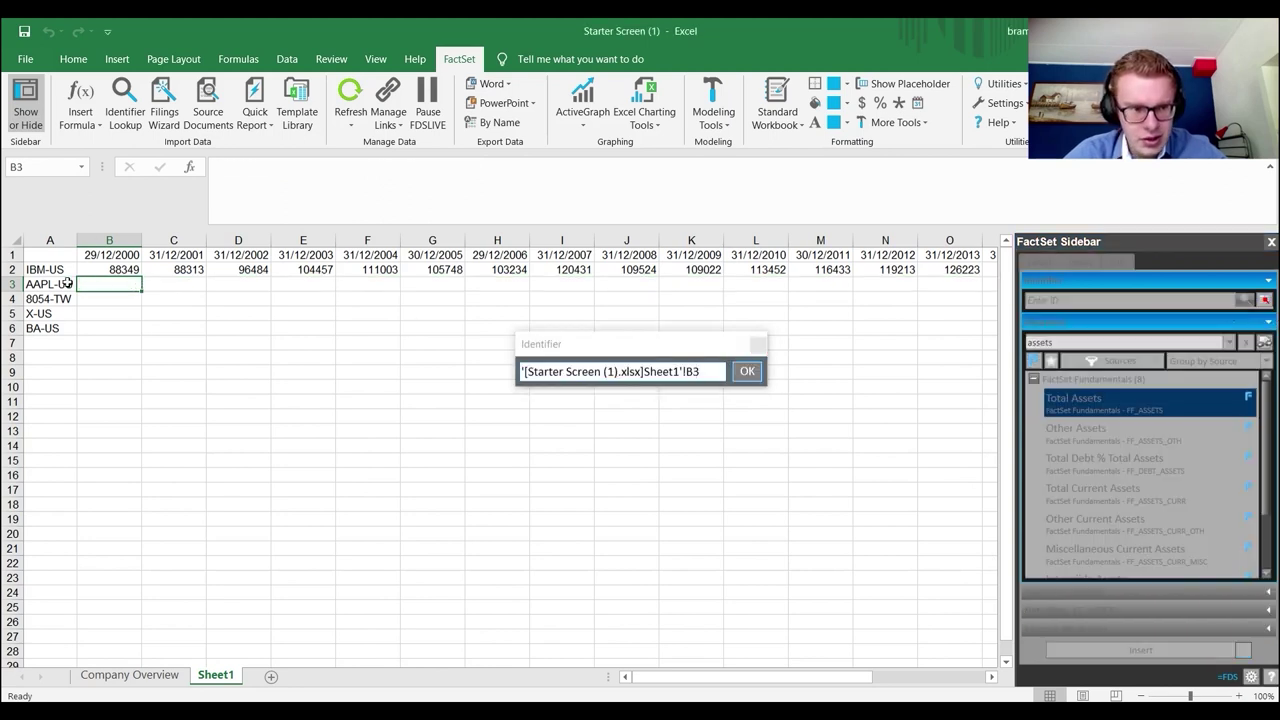
click(745, 372)
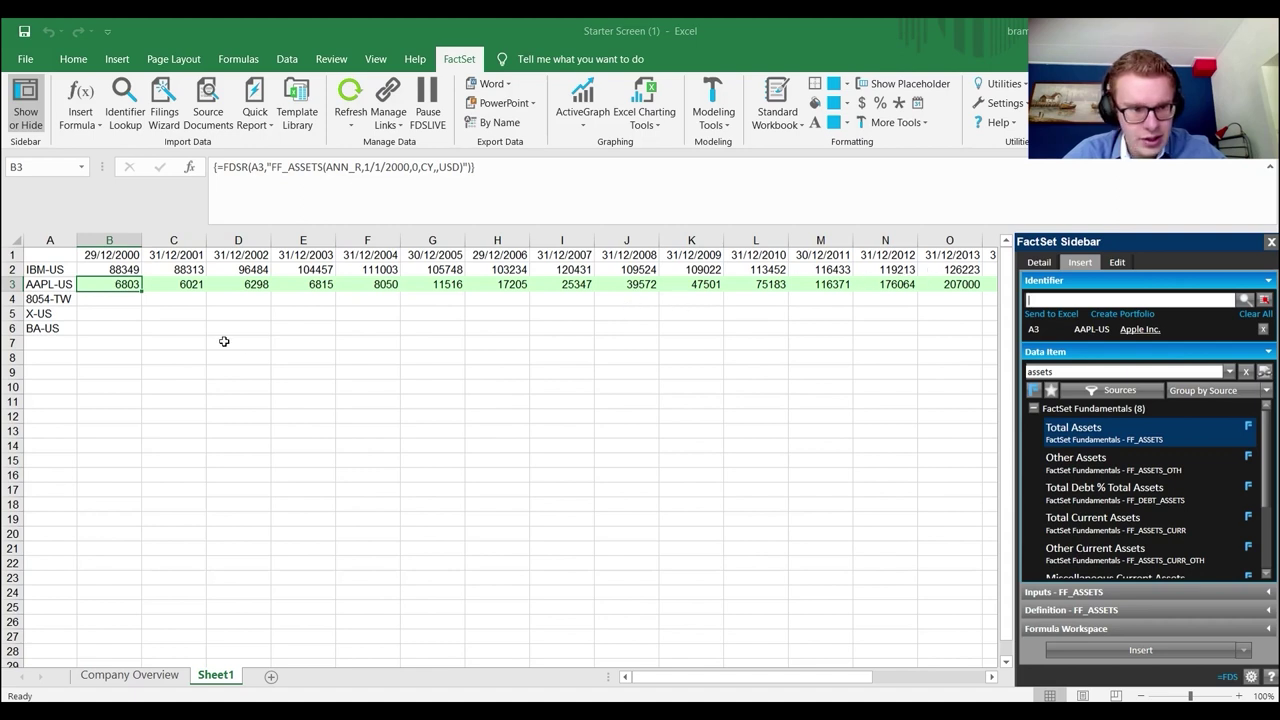
click(1151, 646)
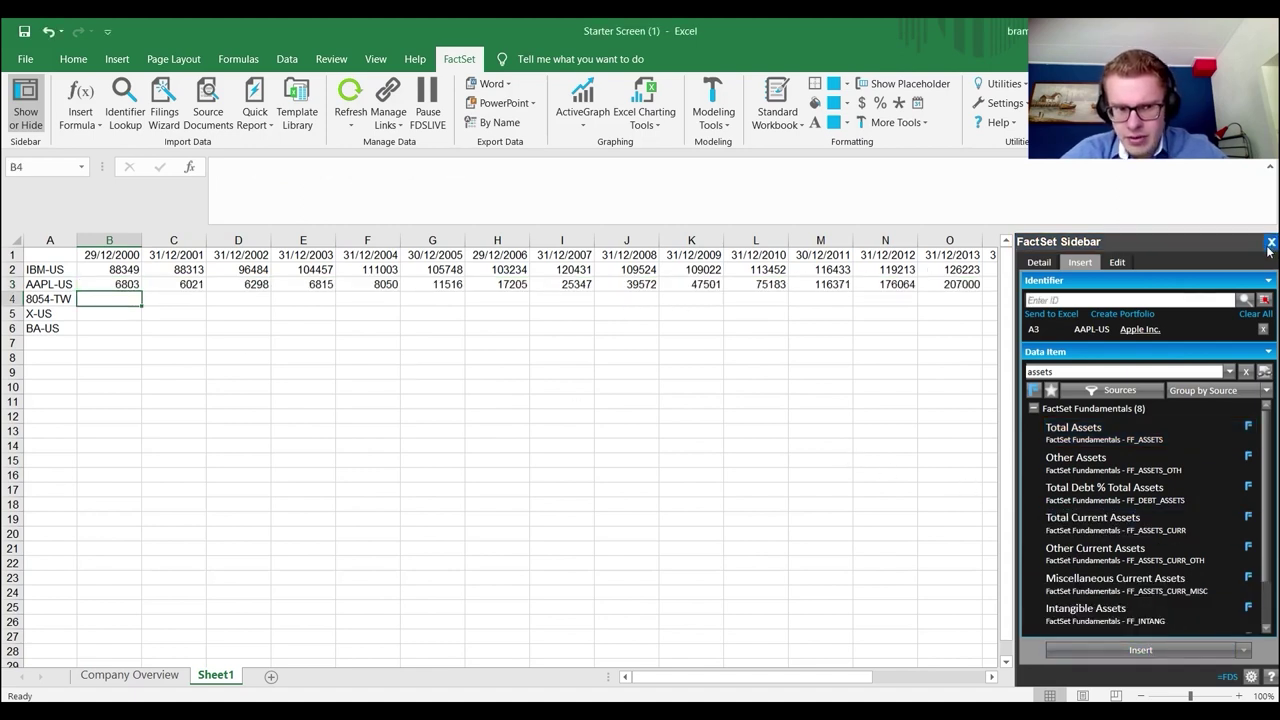
- Replace the AAPL-US identifier with cells A4:A6 and insert the Total Assets series for these companies in rows 4 to 6 from B4
click(1266, 334)
click(1265, 301)
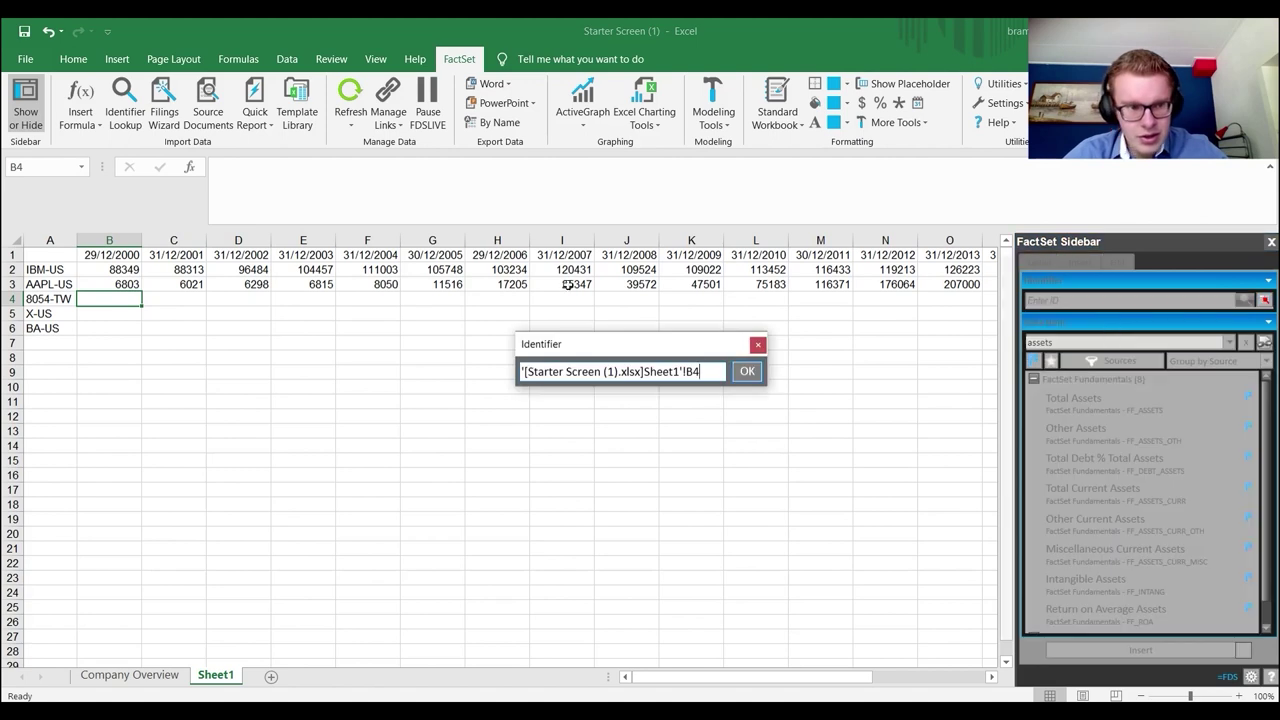
drag(57, 298, 48, 330)
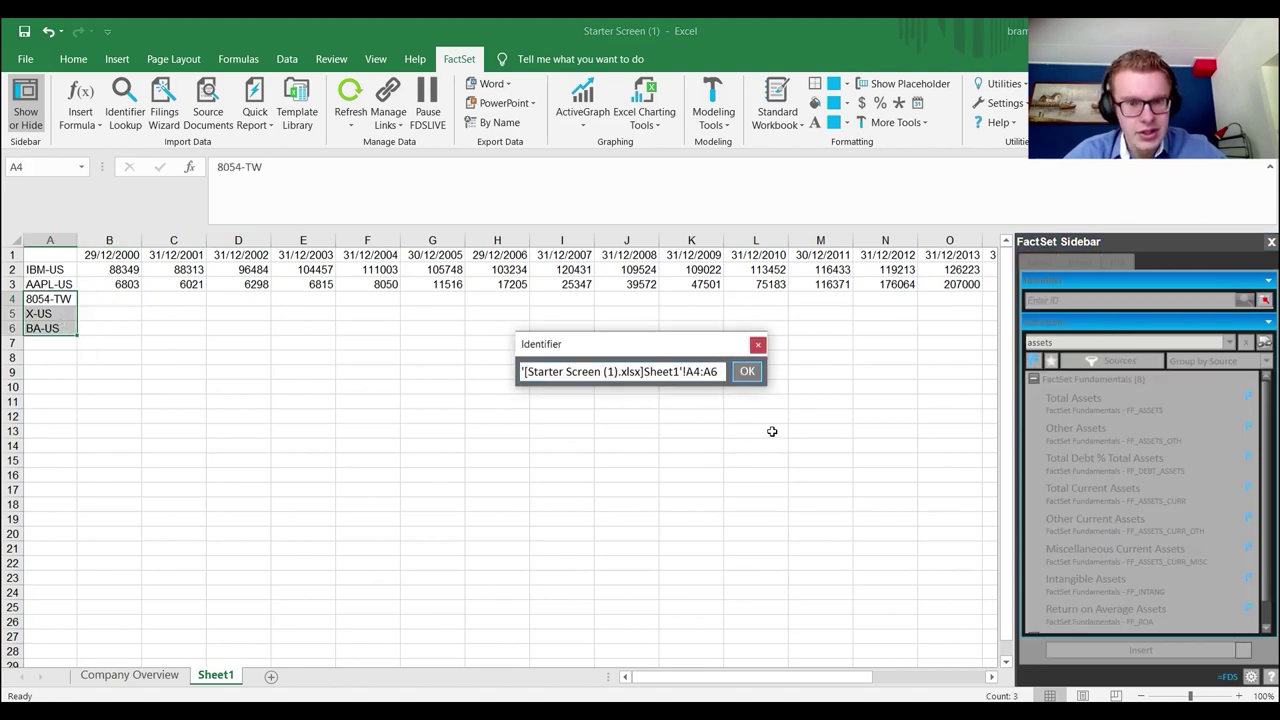
click(747, 371)
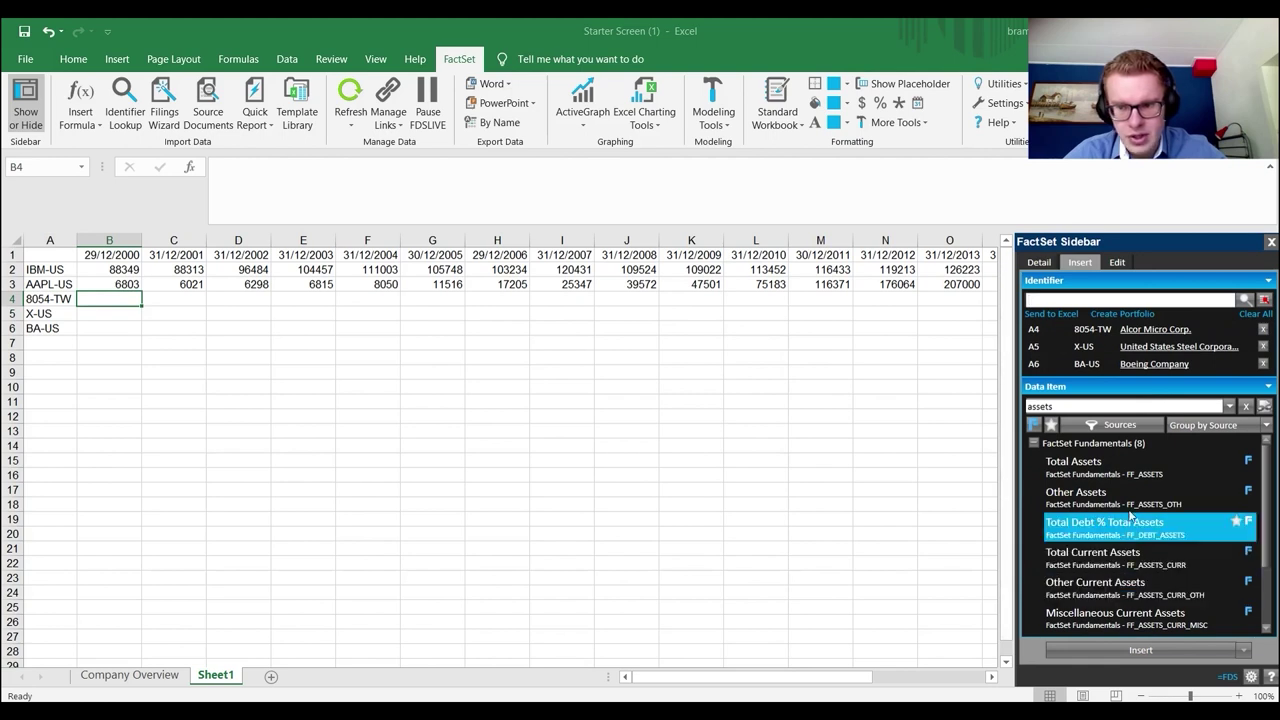
double_click(1124, 481)
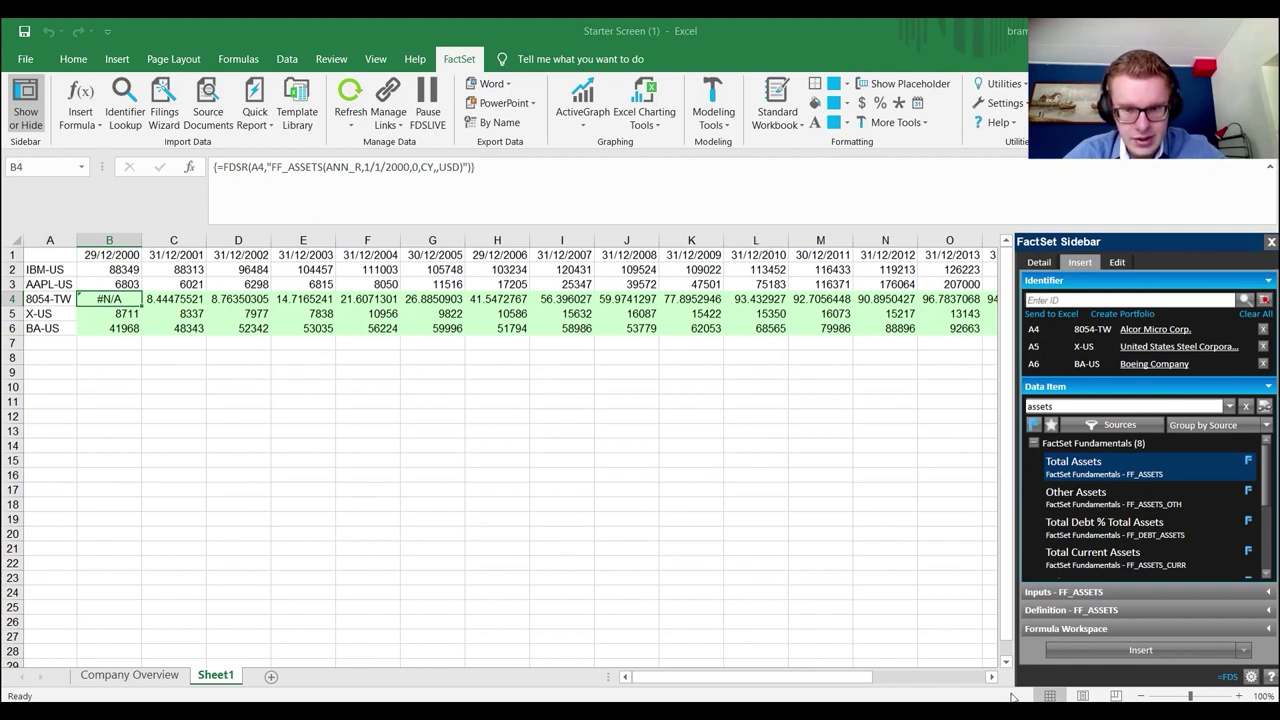
click(1080, 651)
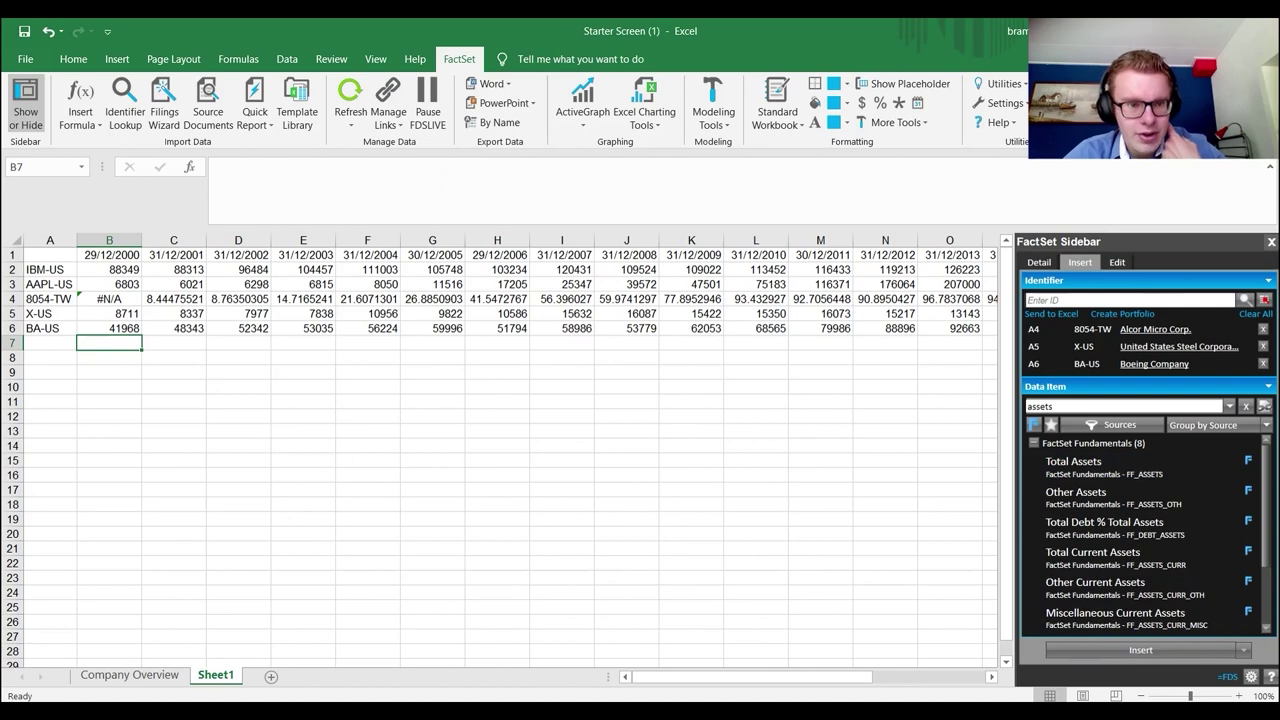
- Check the inserted total assets in rows 2 to 6 through the last period and compare the formulas behind the company rows
drag(698, 678, 725, 657)
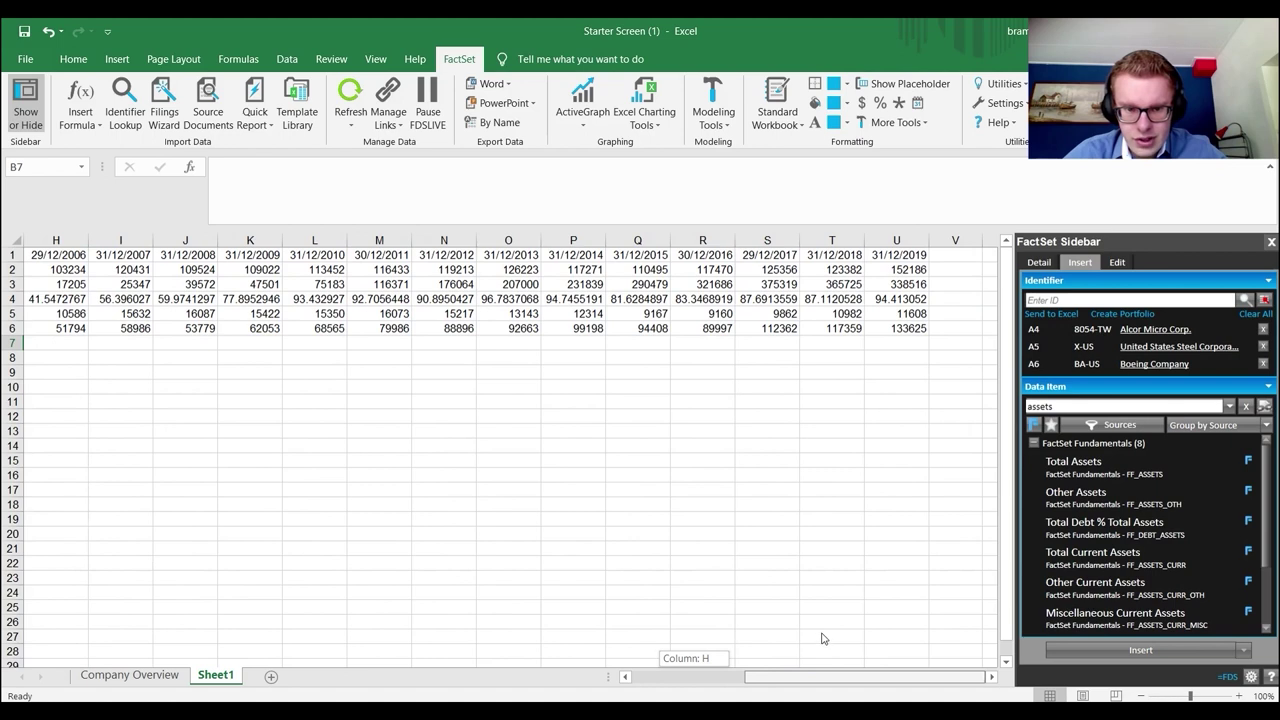
click(900, 293)
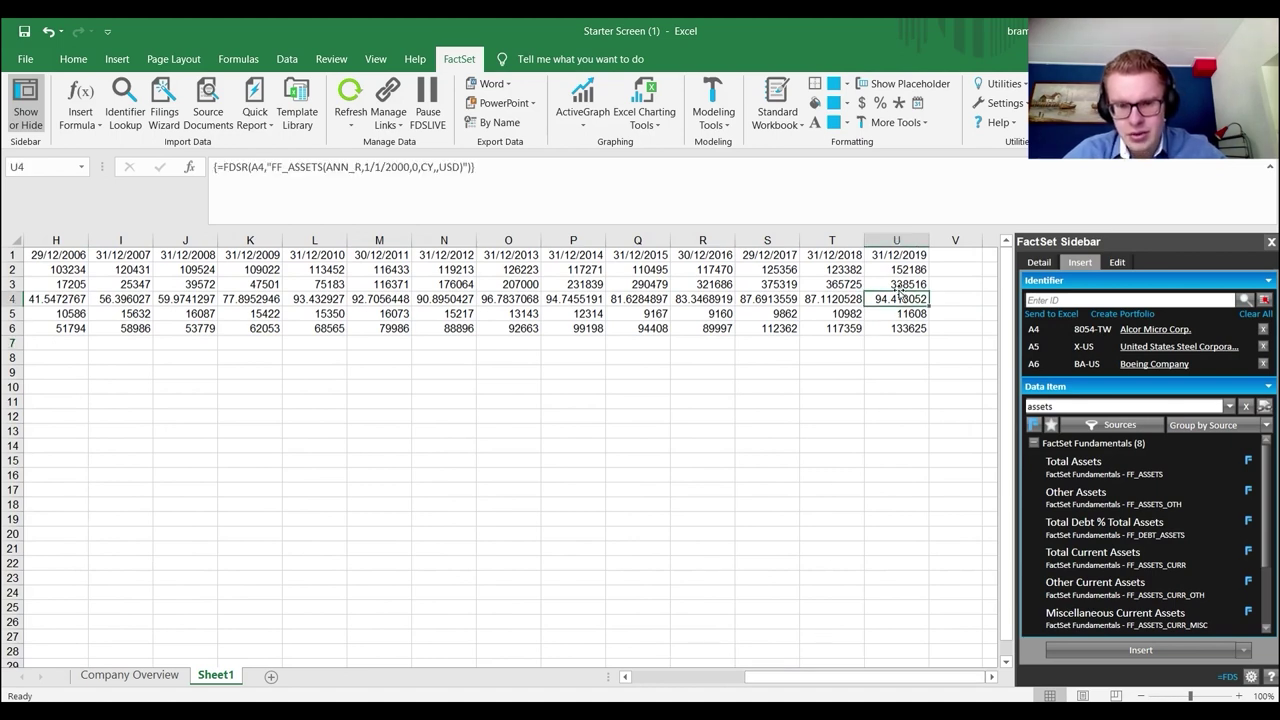
drag(785, 680, 586, 626)
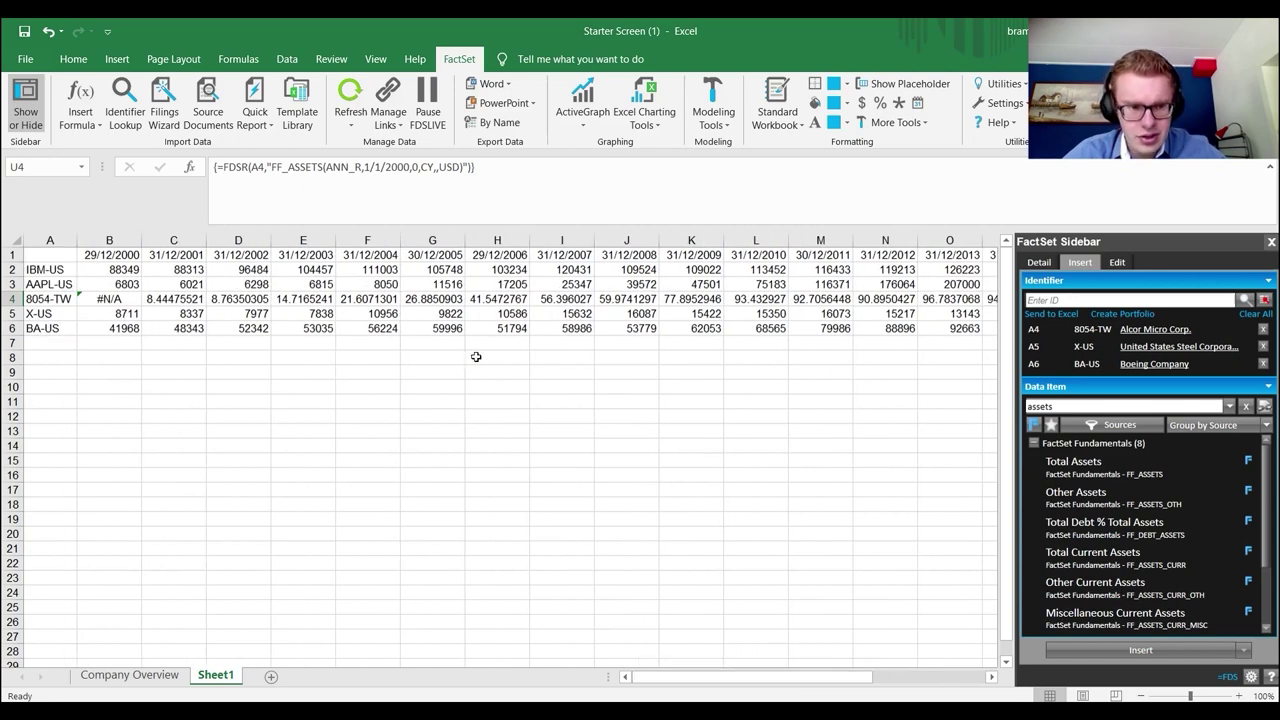
click(171, 298)
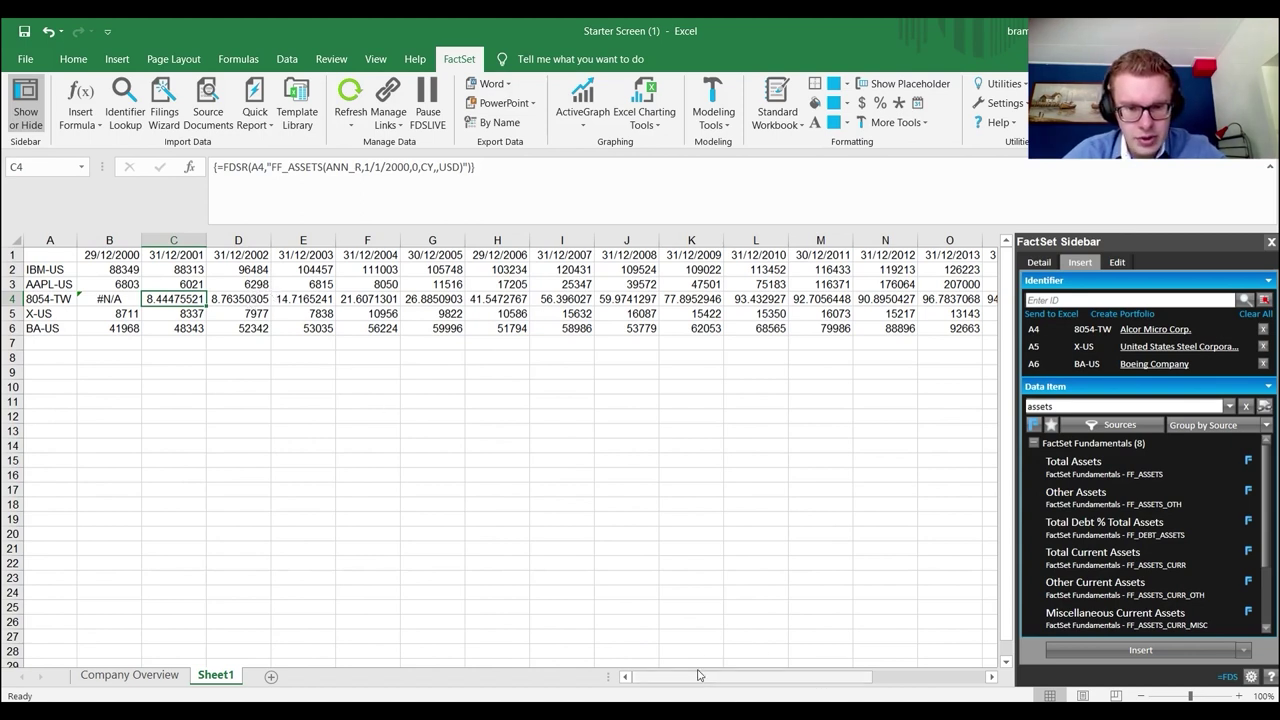
drag(715, 678, 628, 627)
click(184, 264)
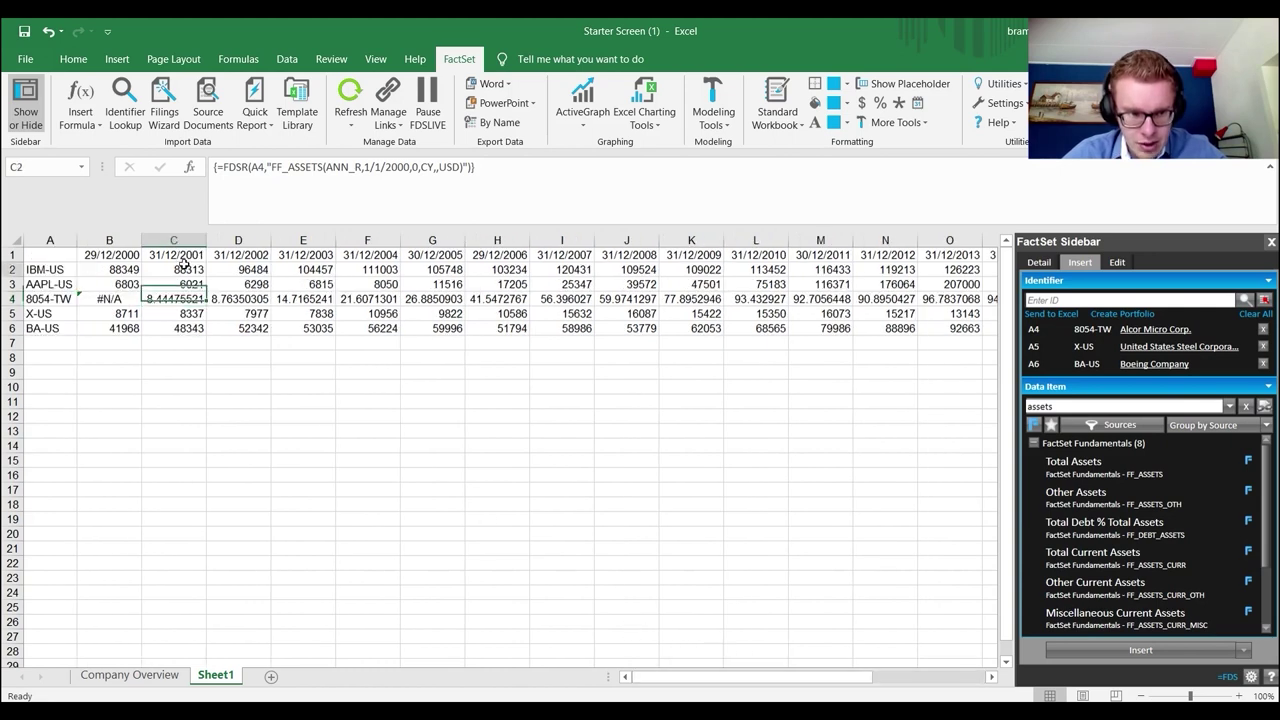
drag(184, 264, 190, 328)
click(122, 270)
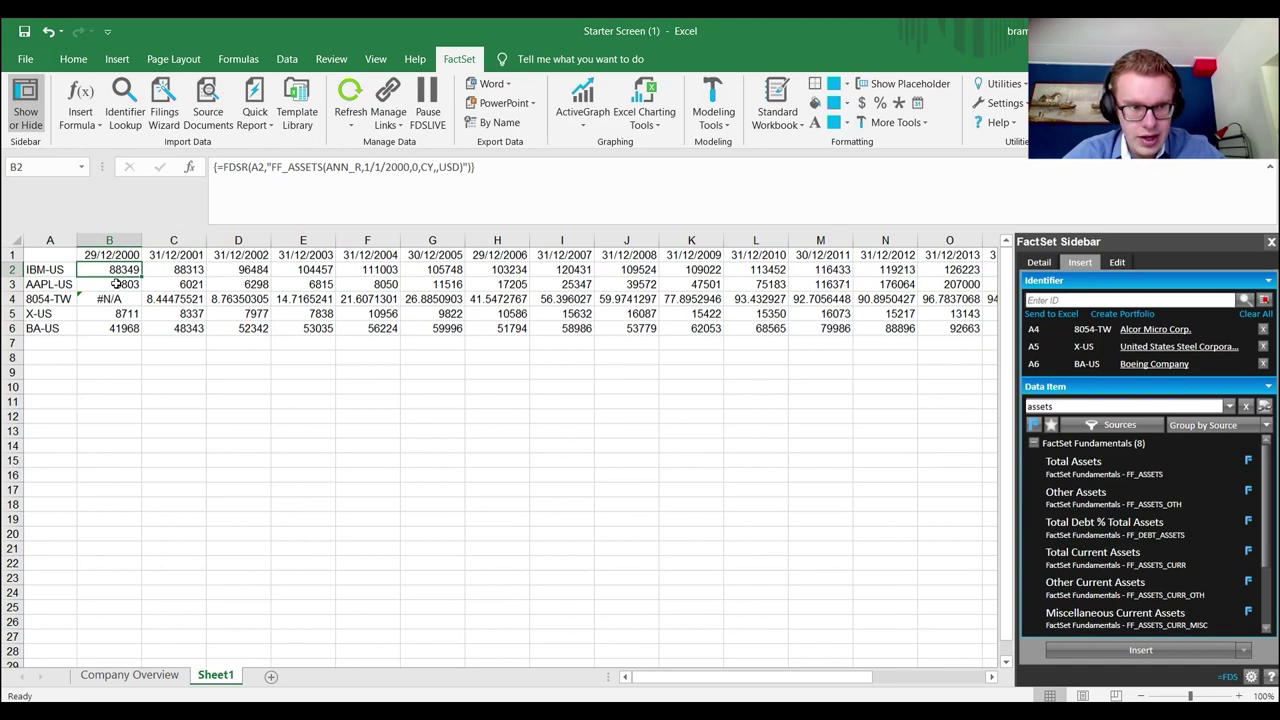
click(114, 284)
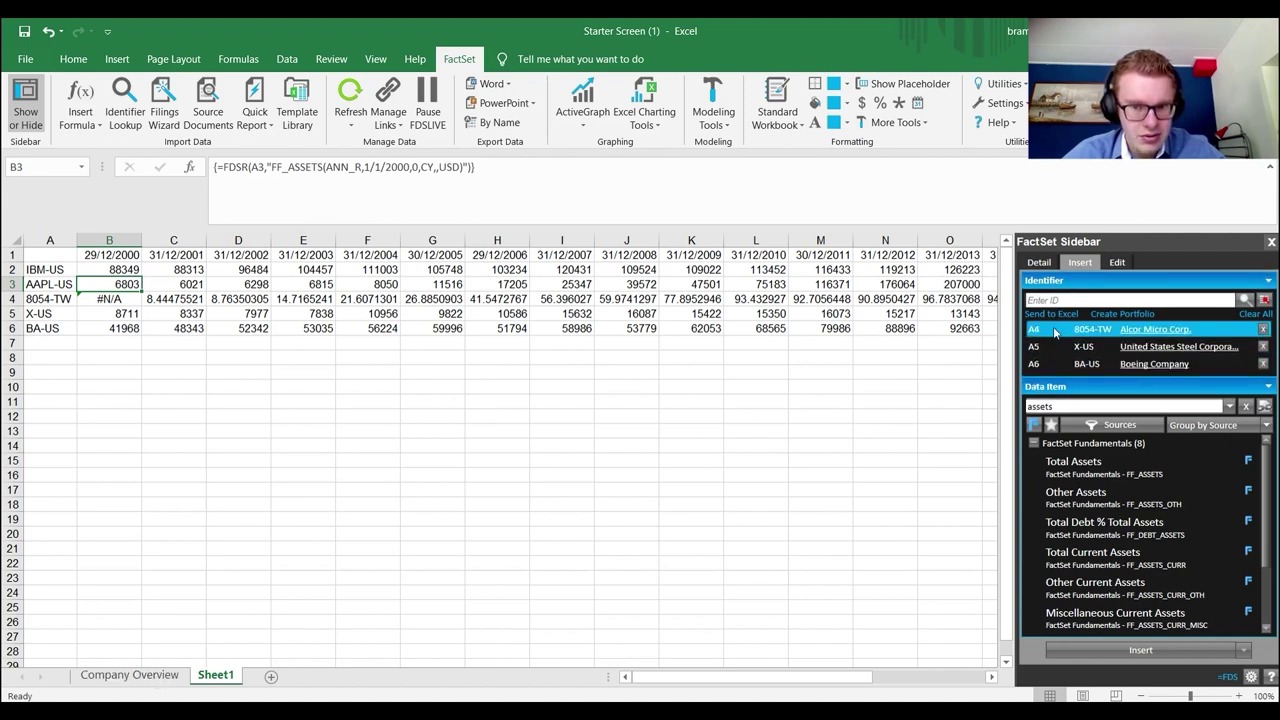
- On the Company Overview sheet, set C2 as the output cell and replace the sidebar identifiers with cell A2
click(148, 679)
click(319, 279)
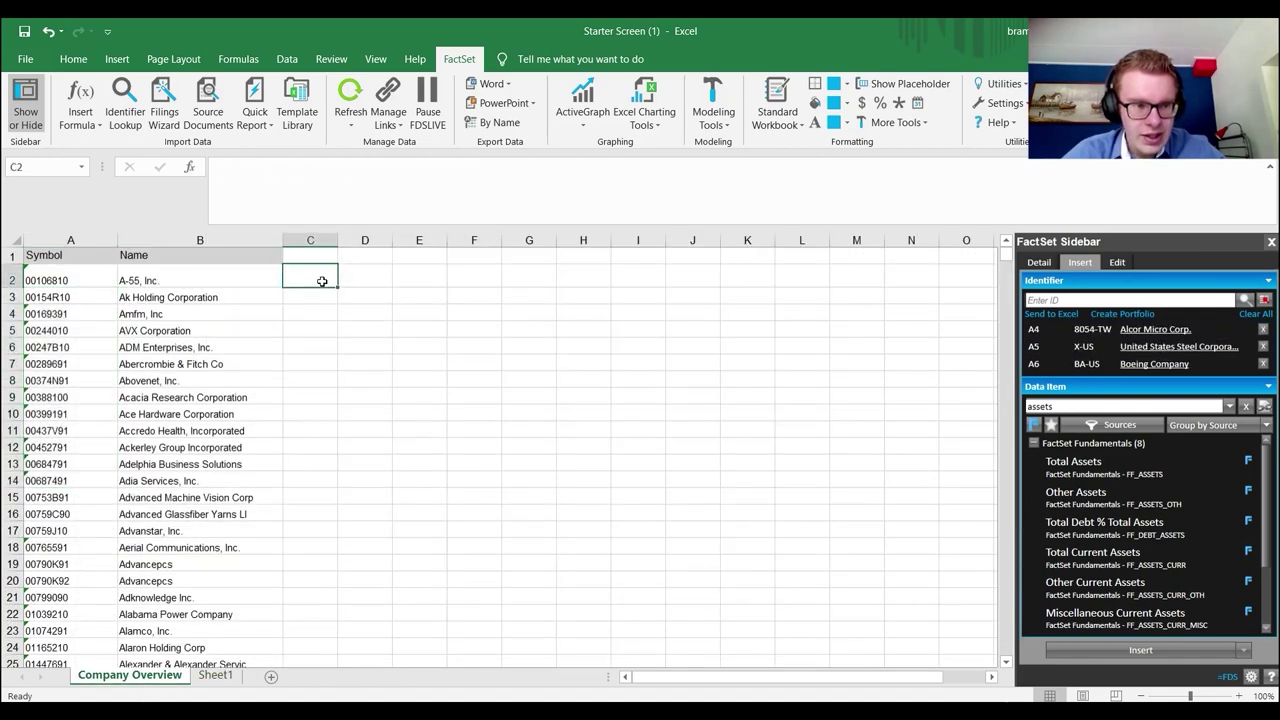
click(1255, 314)
click(60, 284)
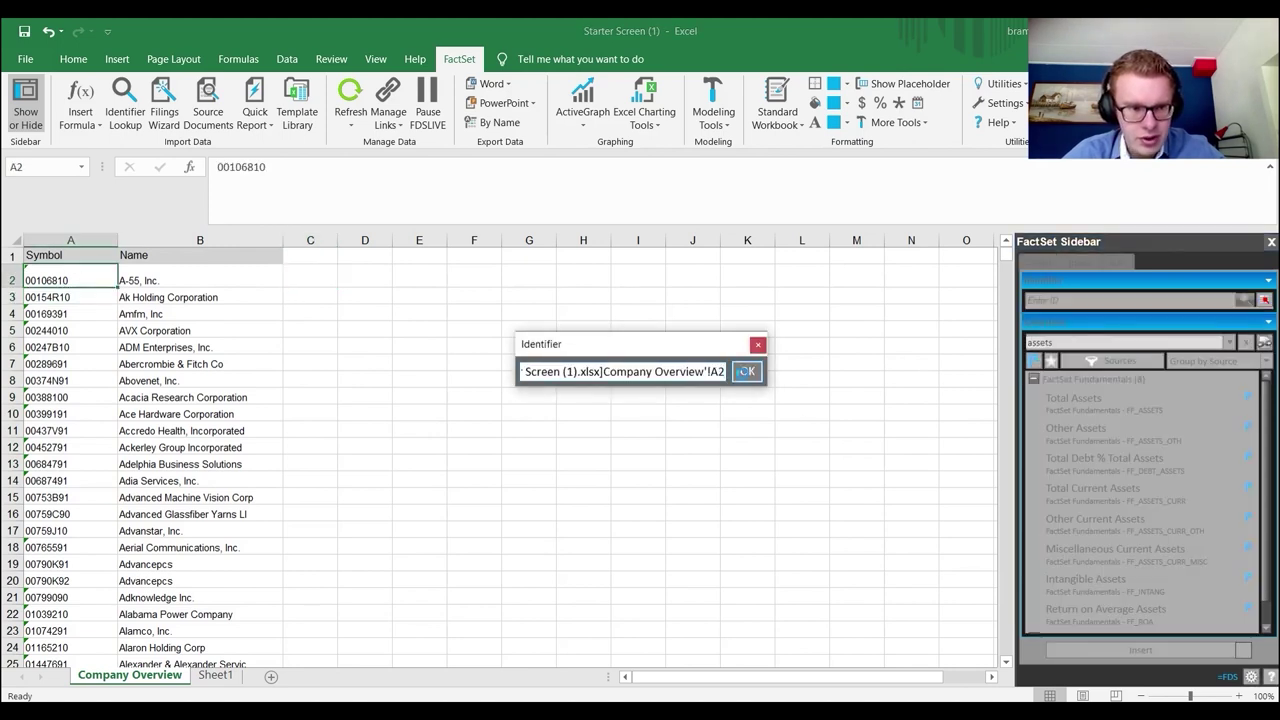
click(746, 371)
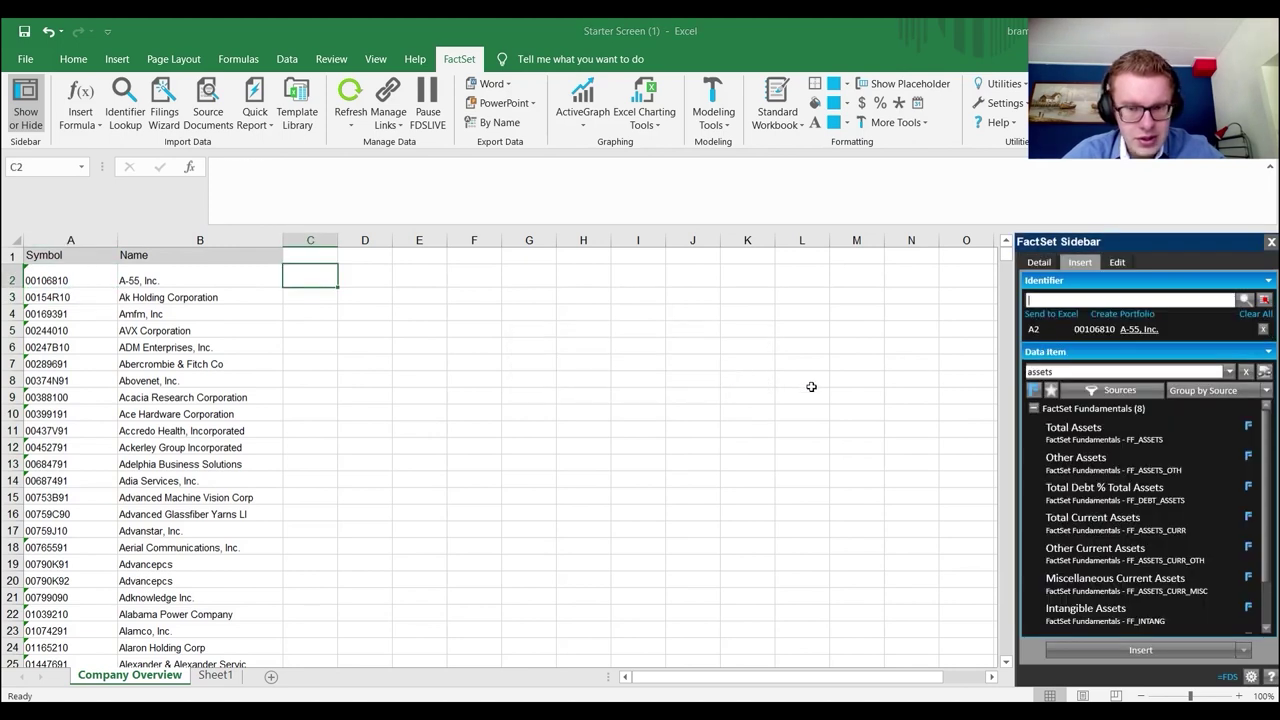
- Insert the annual Total Assets series for A-55, Inc. in row 2 starting at C2, without dates
click(1085, 444)
double_click(1086, 443)
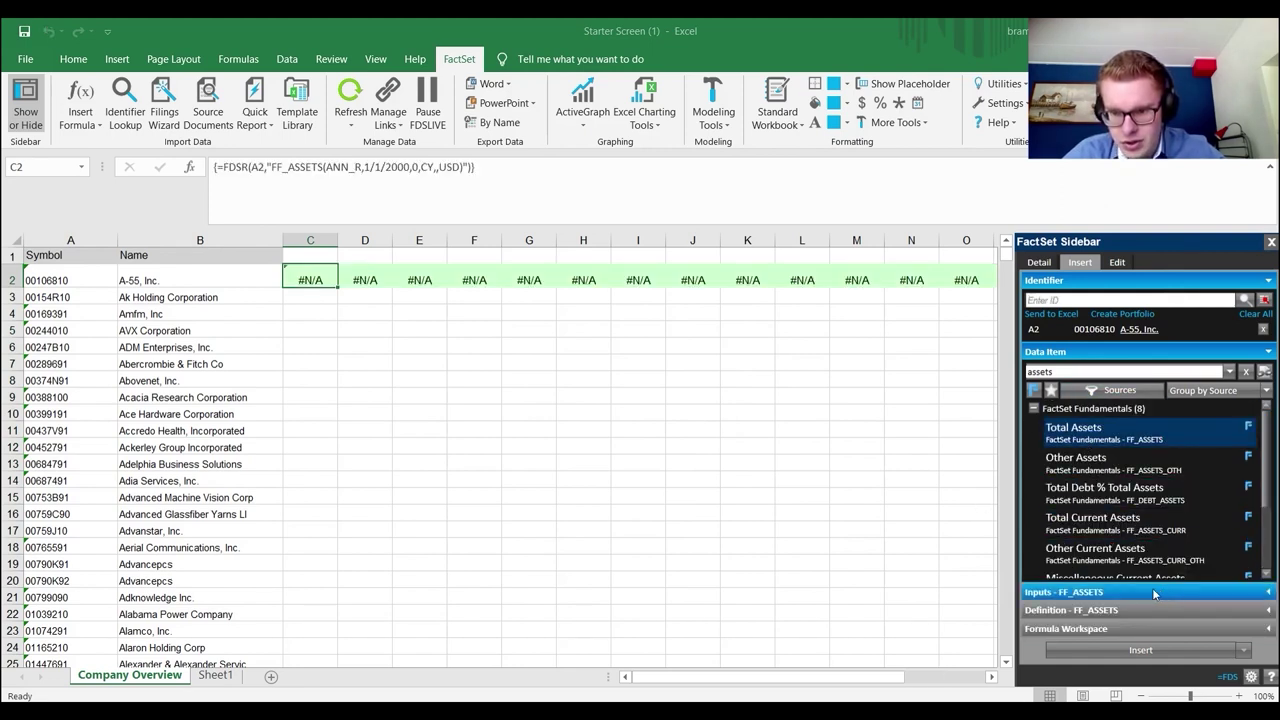
click(1270, 594)
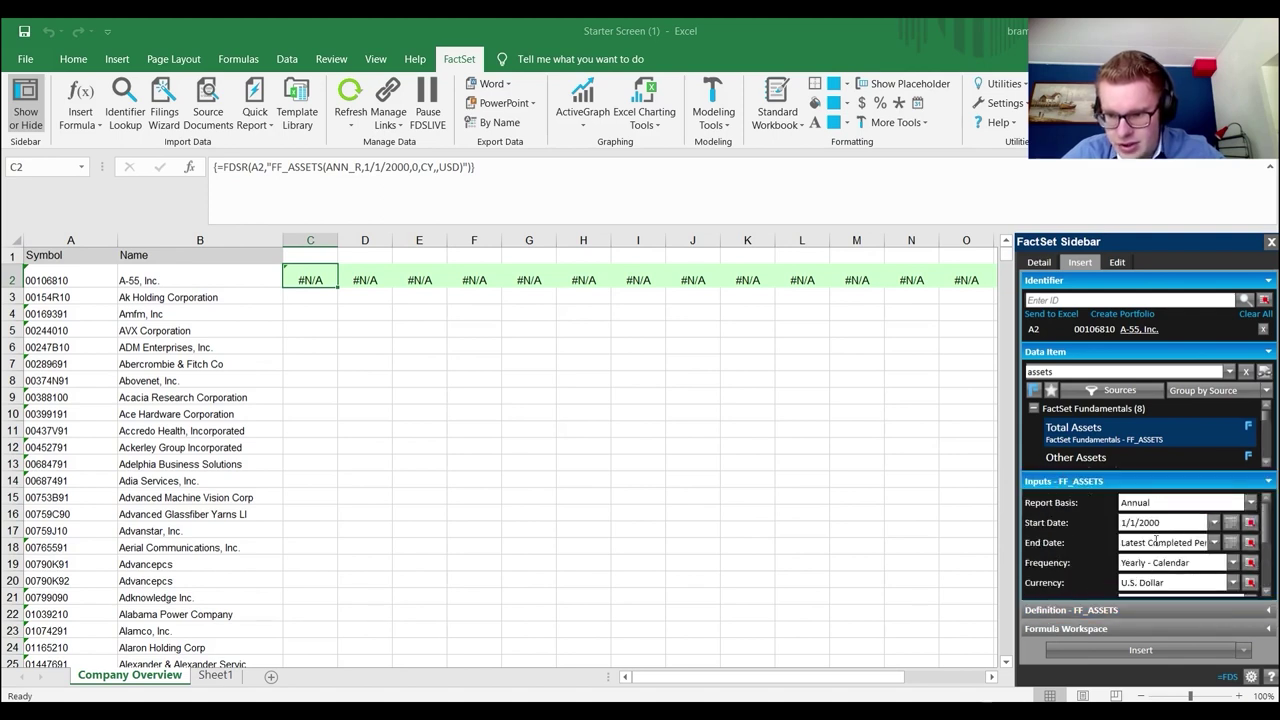
click(1167, 649)
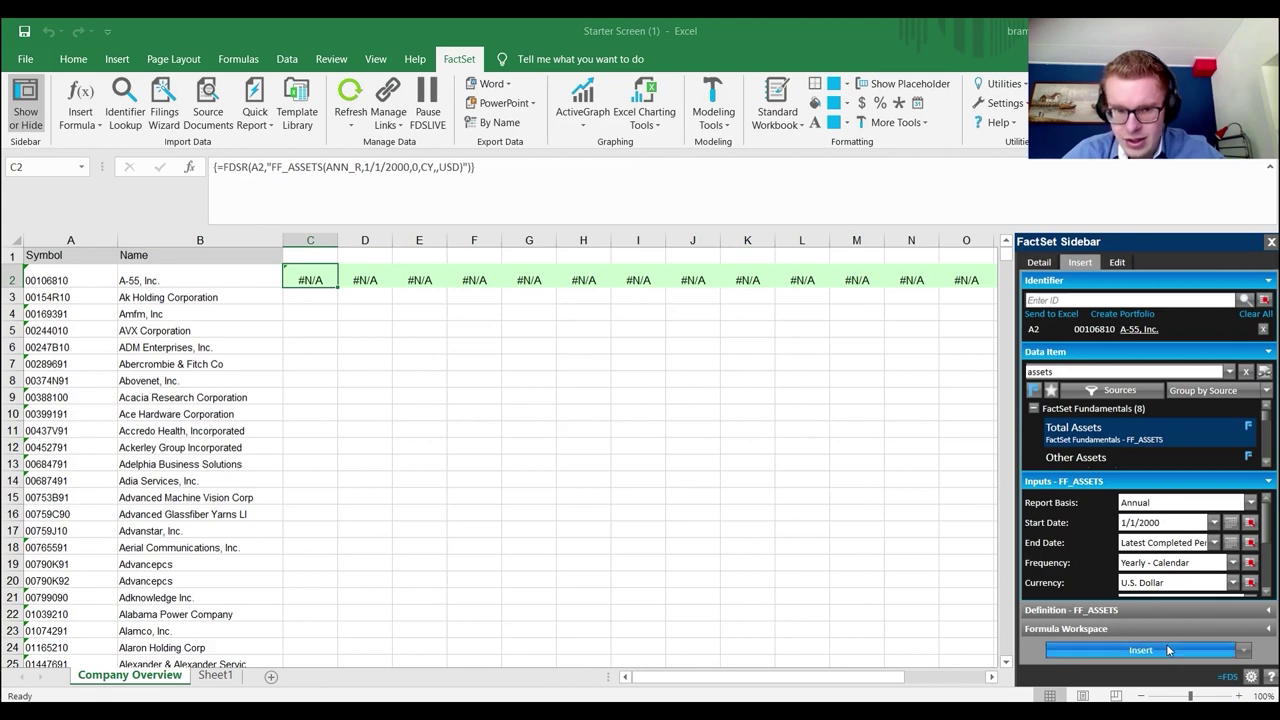
click(324, 284)
mouse_move(645, 680)
mouse_down()
mouse_move(656, 681)
mouse_move(640, 681)
mouse_up()
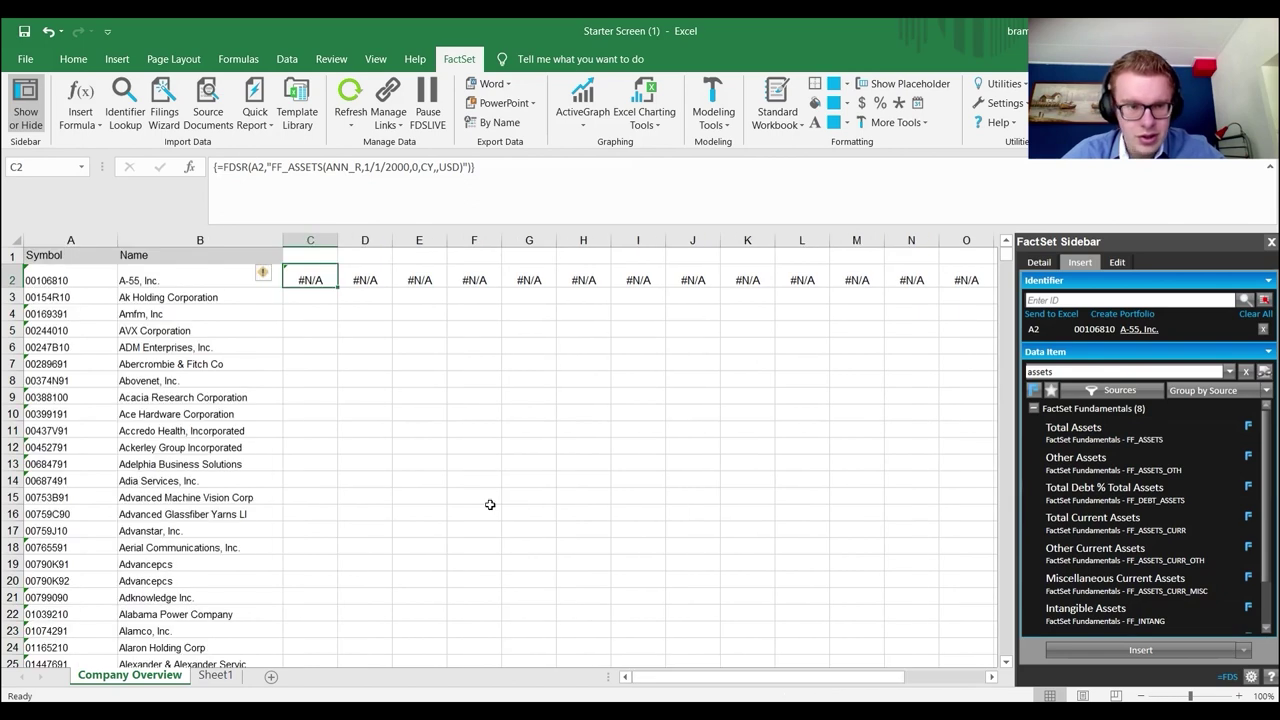
- Insert the A-55, Inc. Total Assets series horizontally from C1 with Dates included, overwriting the existing data
click(308, 253)
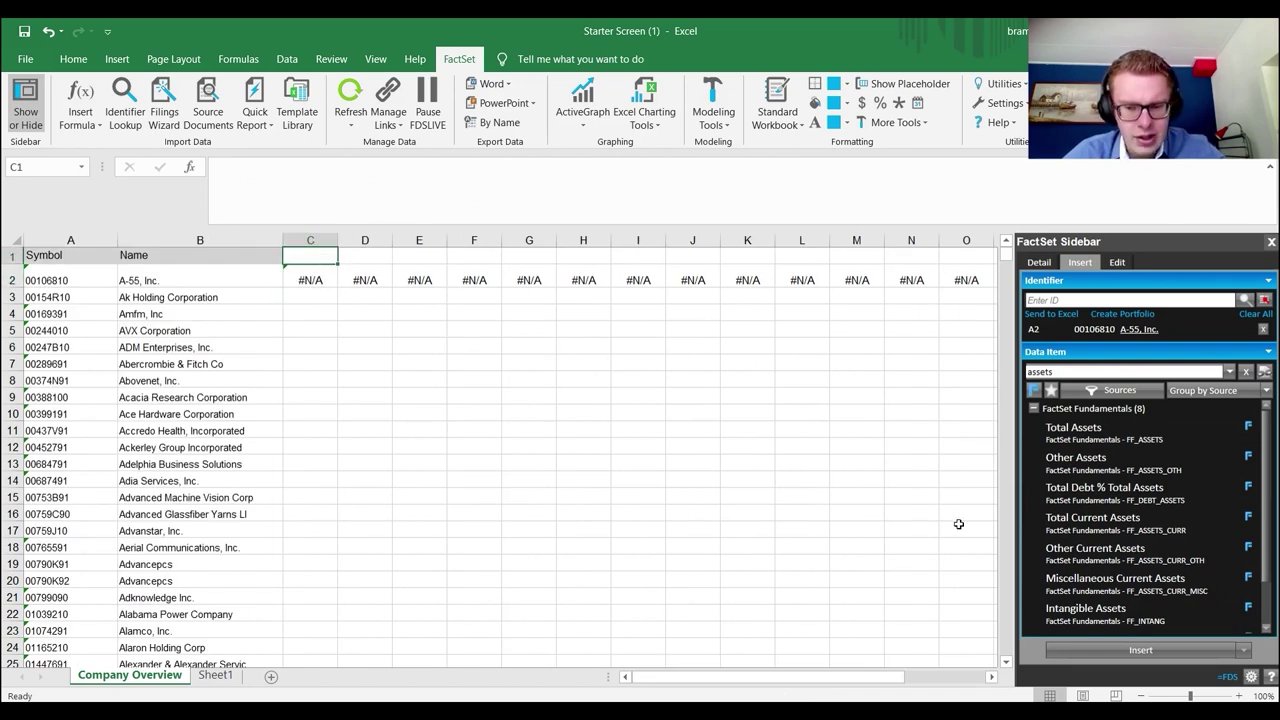
click(1110, 444)
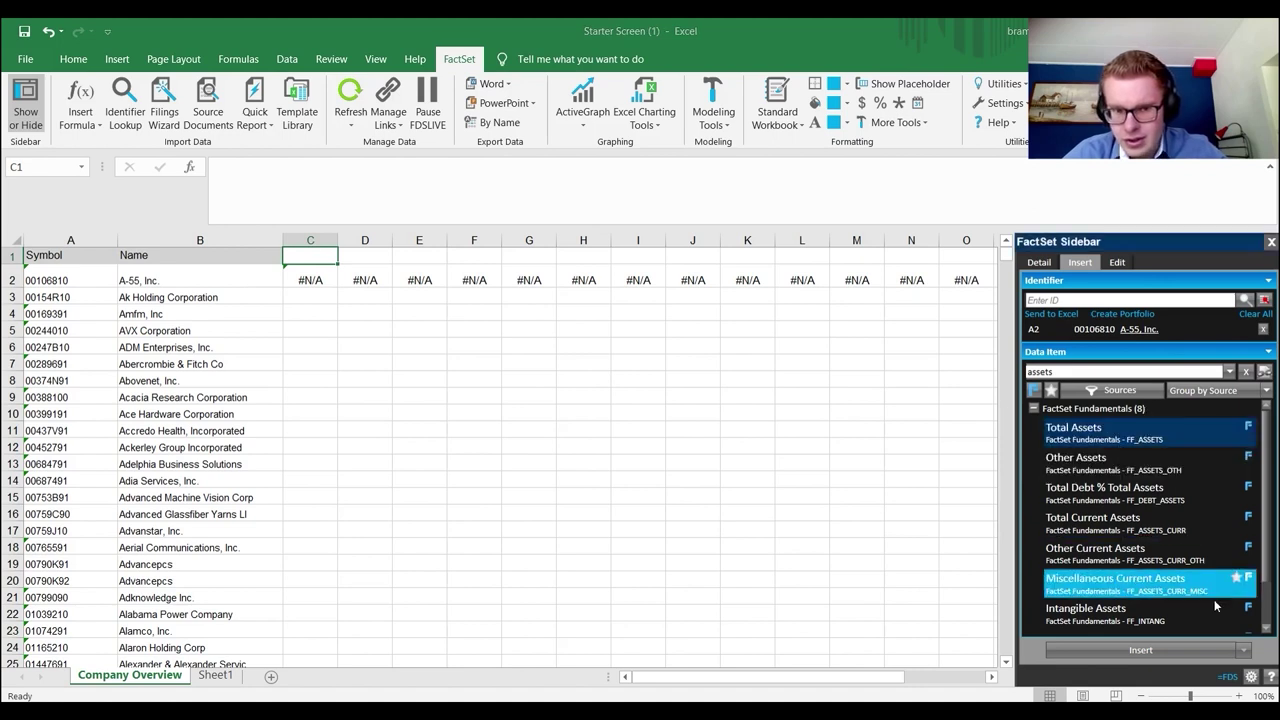
click(1220, 650)
click(1242, 650)
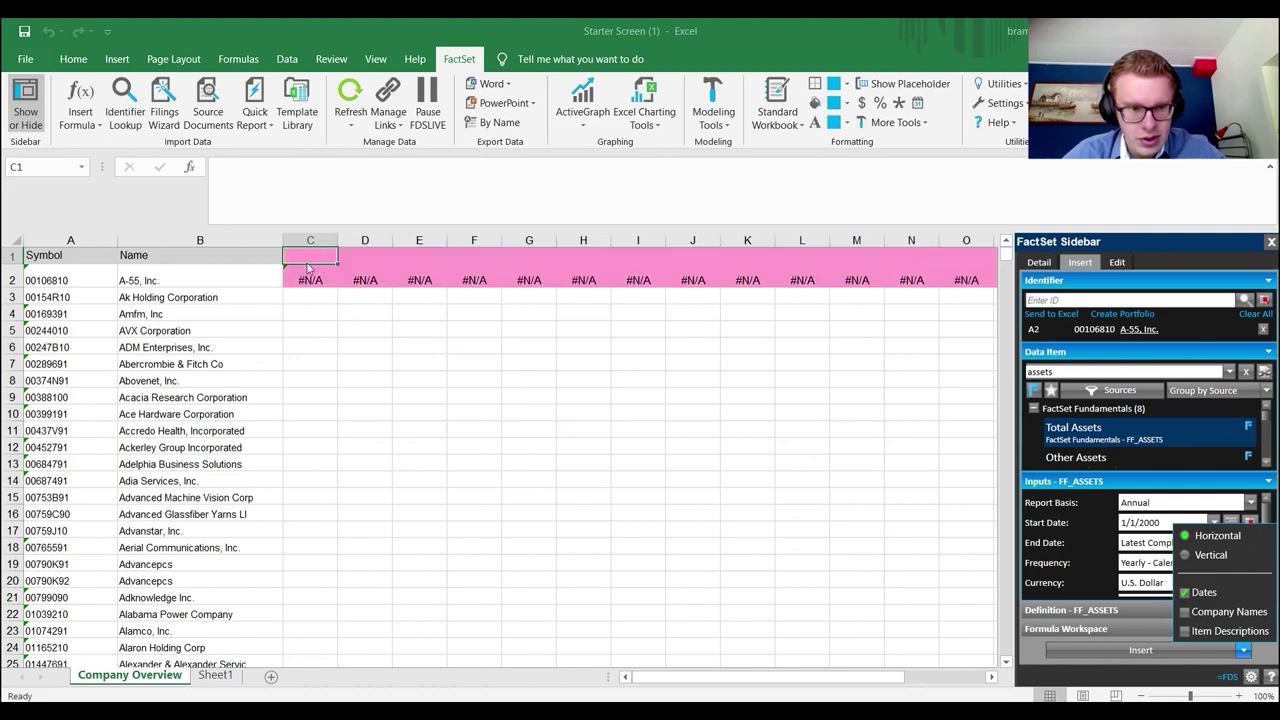
click(1103, 647)
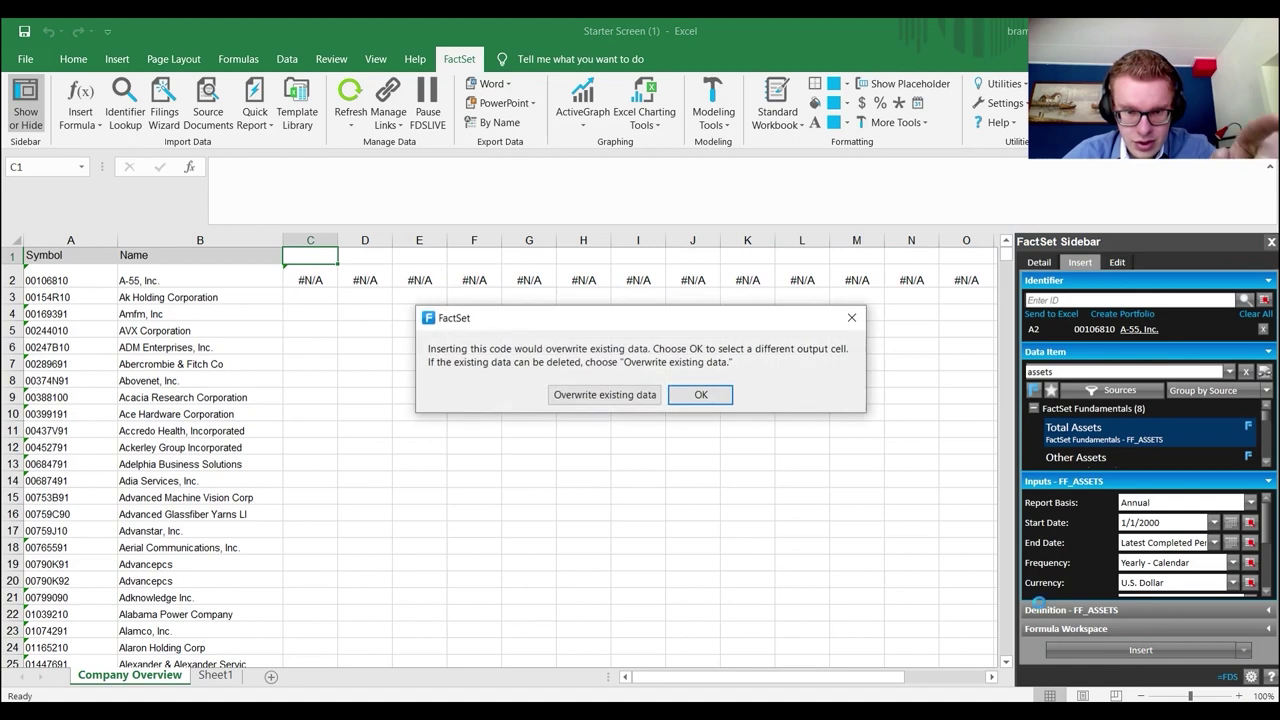
click(591, 400)
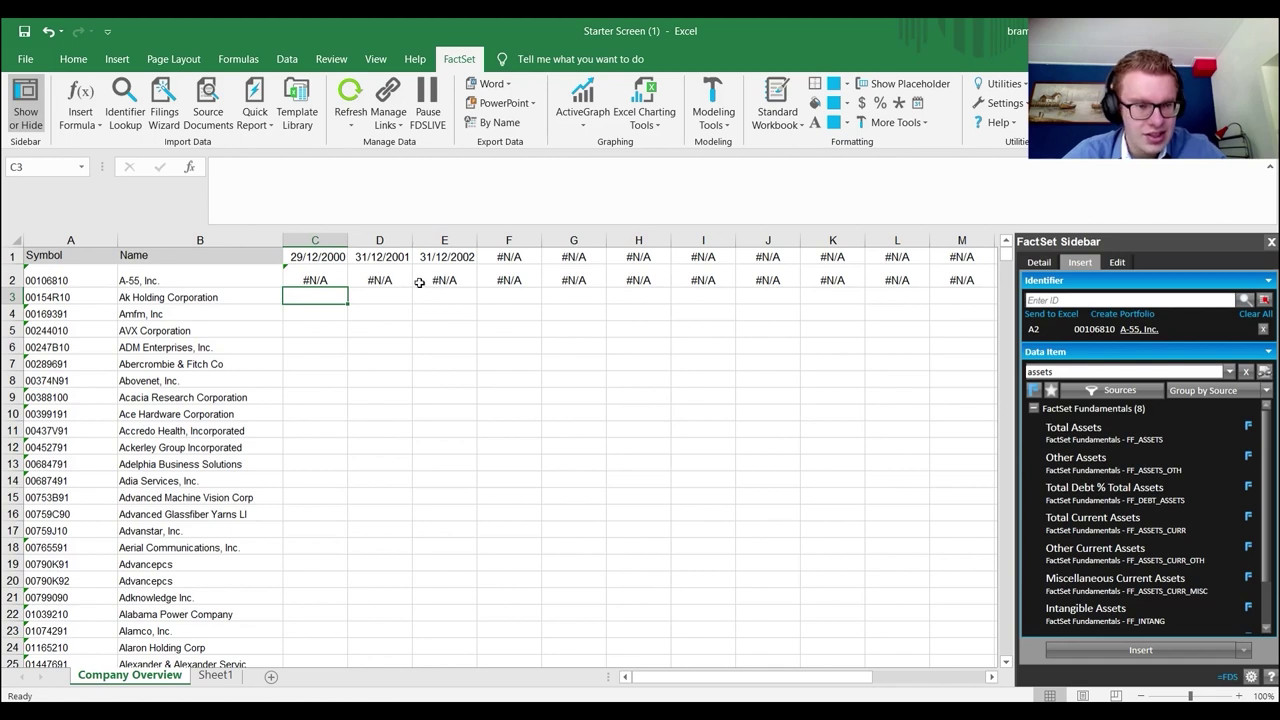
- Replace the A-55, Inc. identifier with cell A3 for Ak Holding Corporation
click(1263, 329)
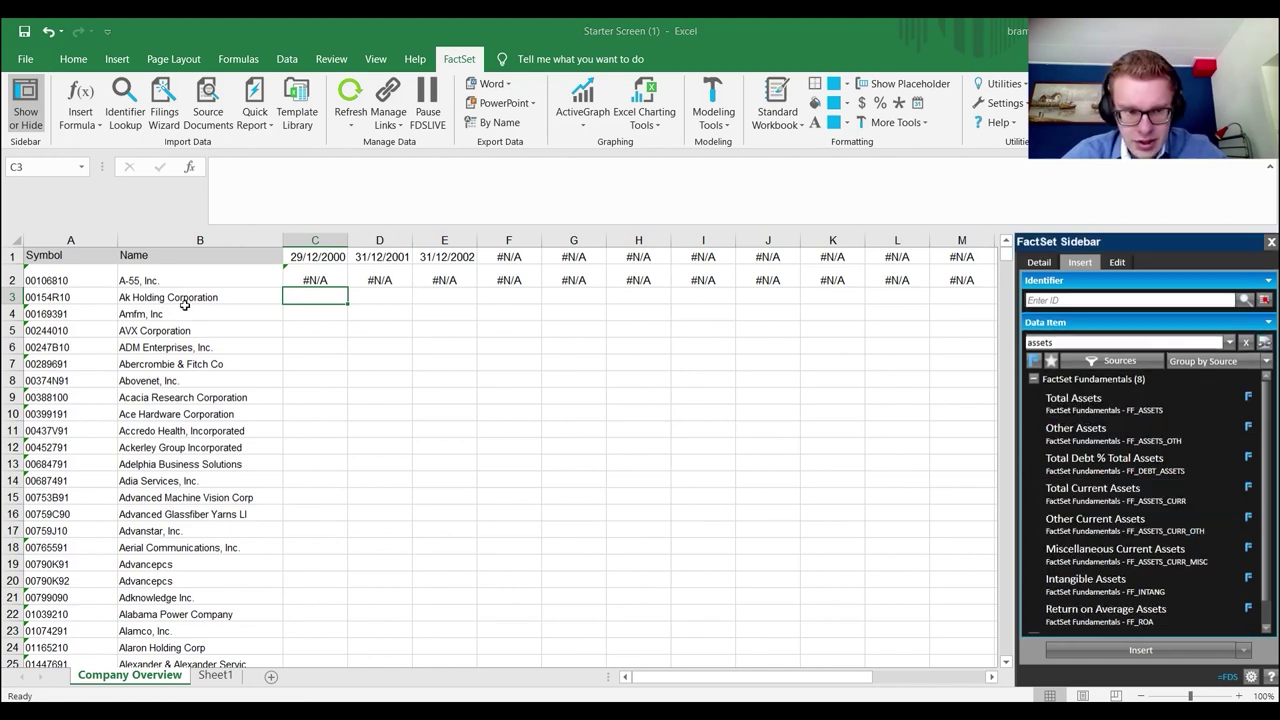
click(1265, 300)
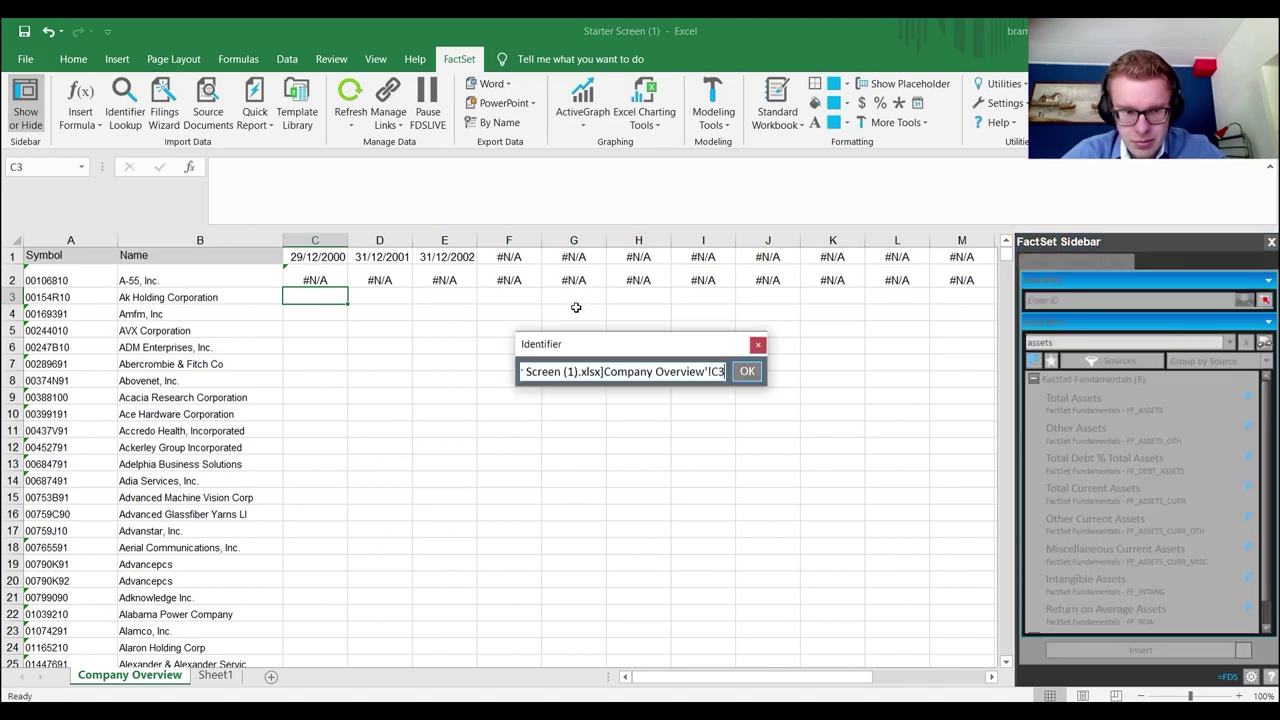
click(43, 297)
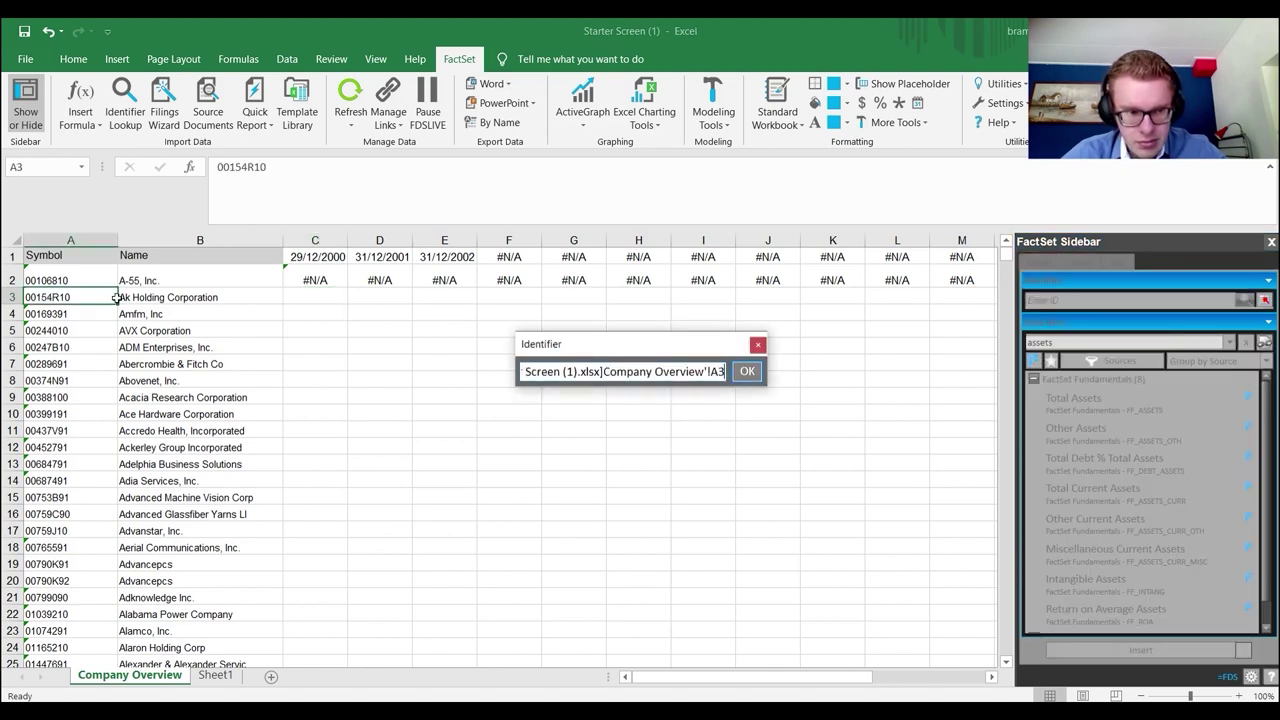
click(747, 371)
- Insert the Total Assets series for Ak Holding Corporation in row 3 from C3 with Dates excluded from the layout
click(1068, 432)
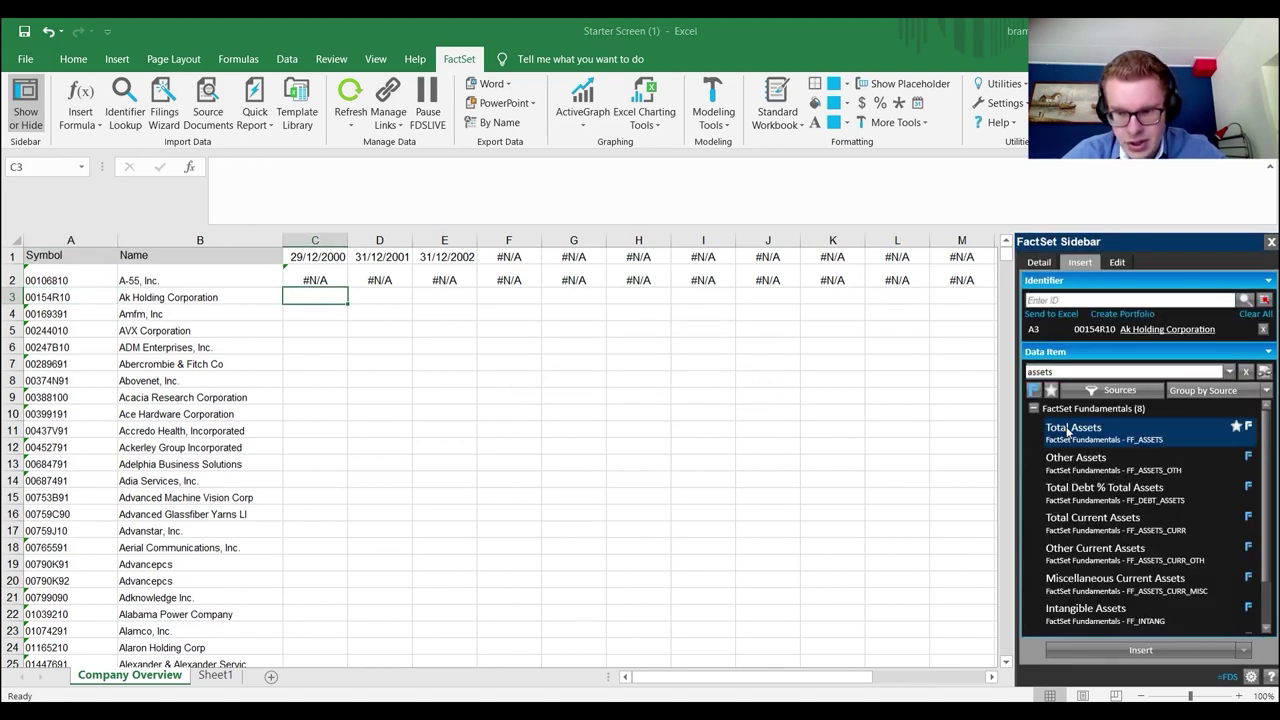
click(1240, 652)
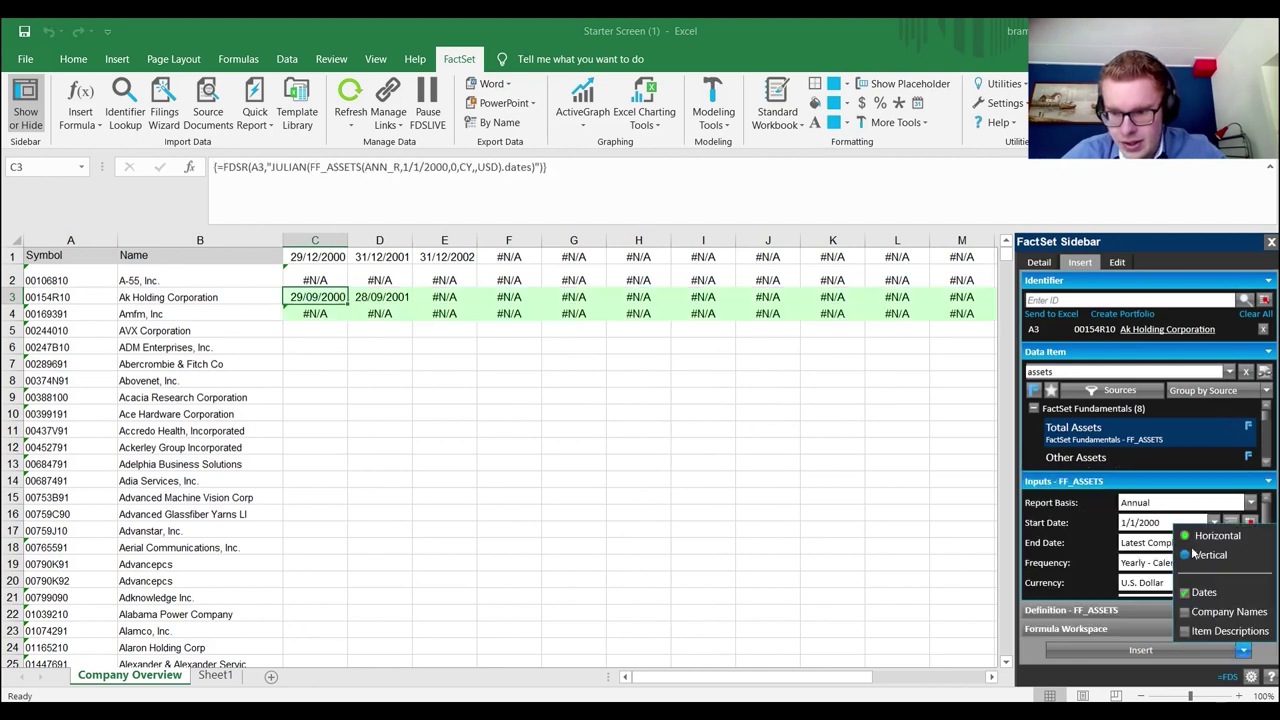
click(1186, 592)
click(1127, 652)
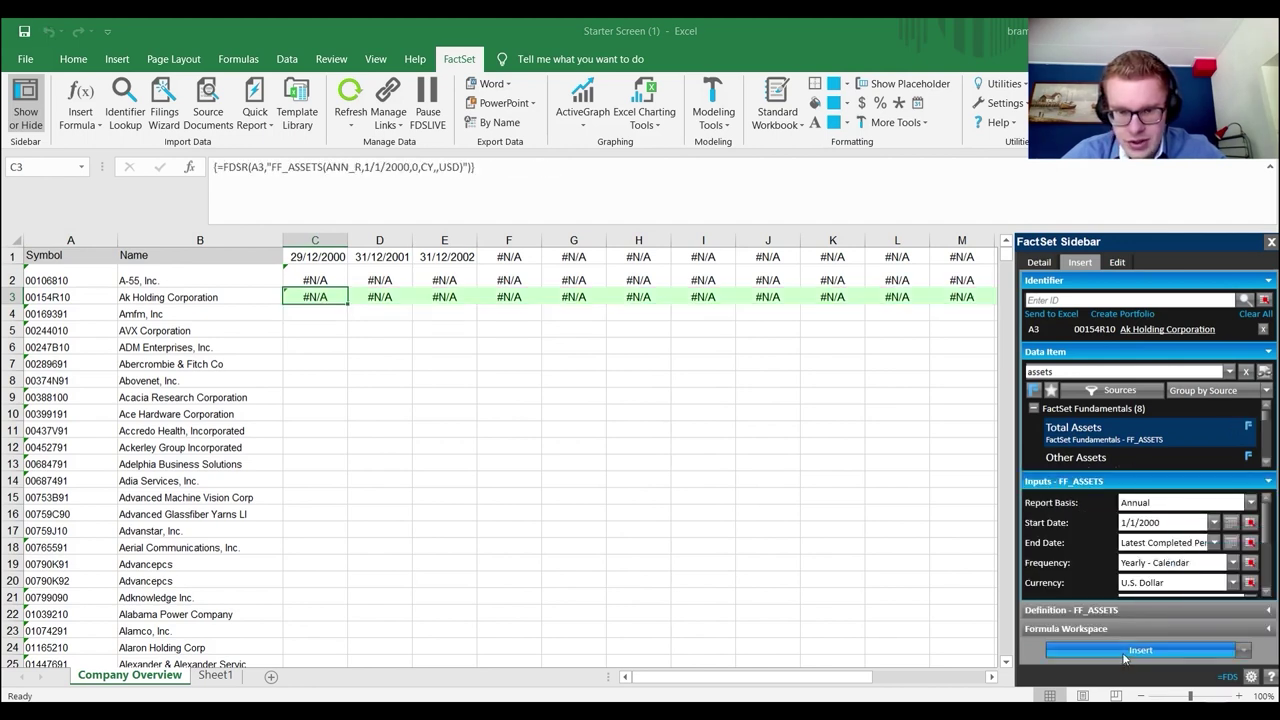
drag(782, 676, 700, 676)
- Examine the FDSR formula in C3: function name, CY frequency, USD currency, ANN_R basis, 1/1/2000 start date and FF_ASSETS item
click(306, 290)
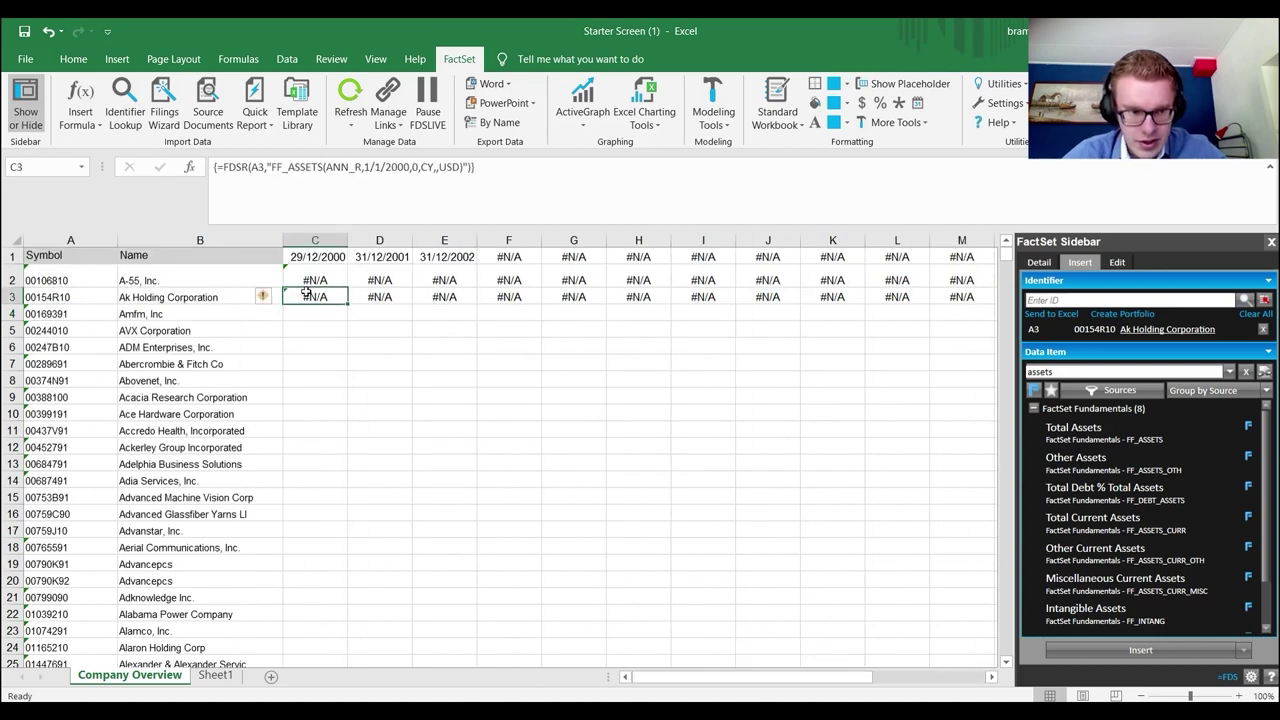
click(249, 166)
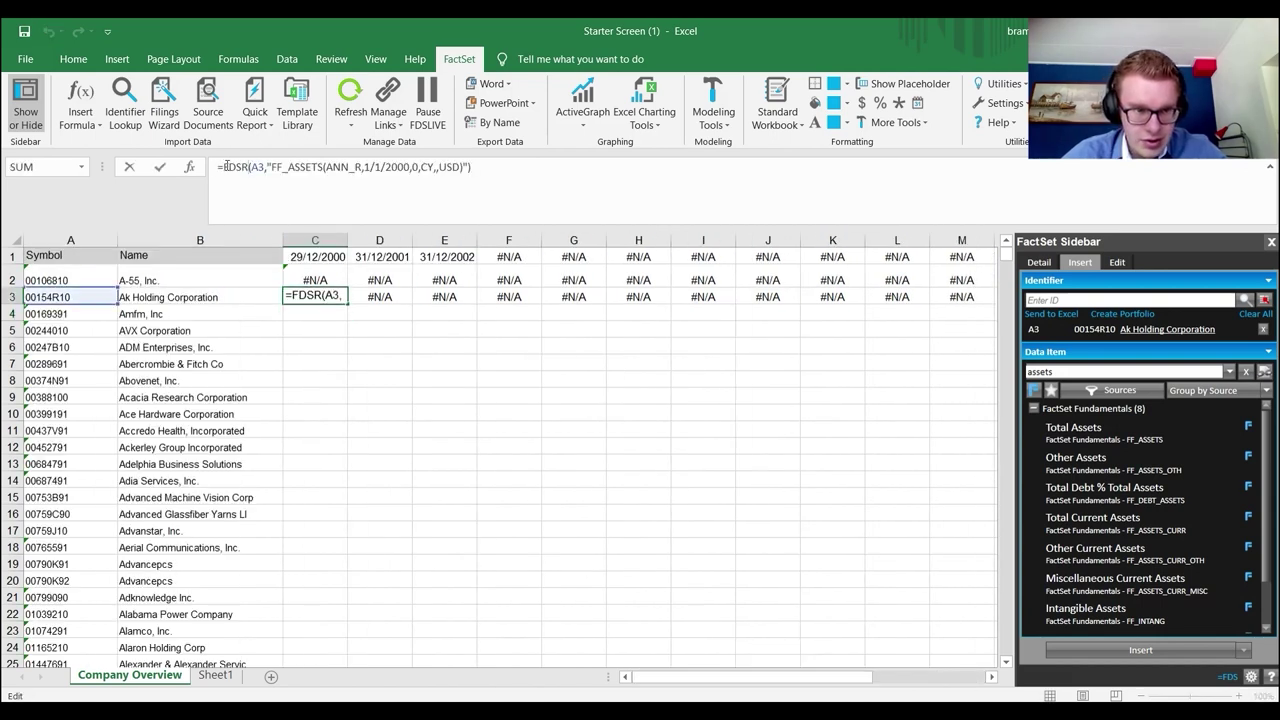
double_click(228, 166)
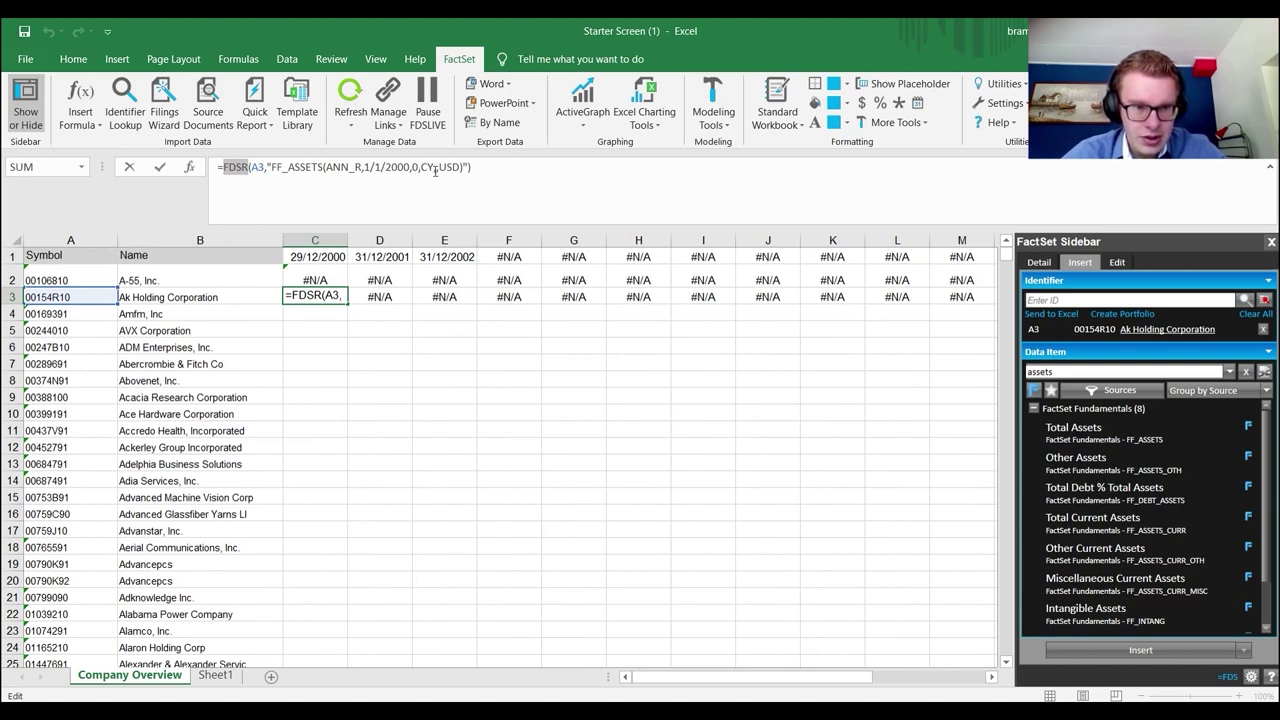
double_click(430, 167)
drag(460, 167, 443, 167)
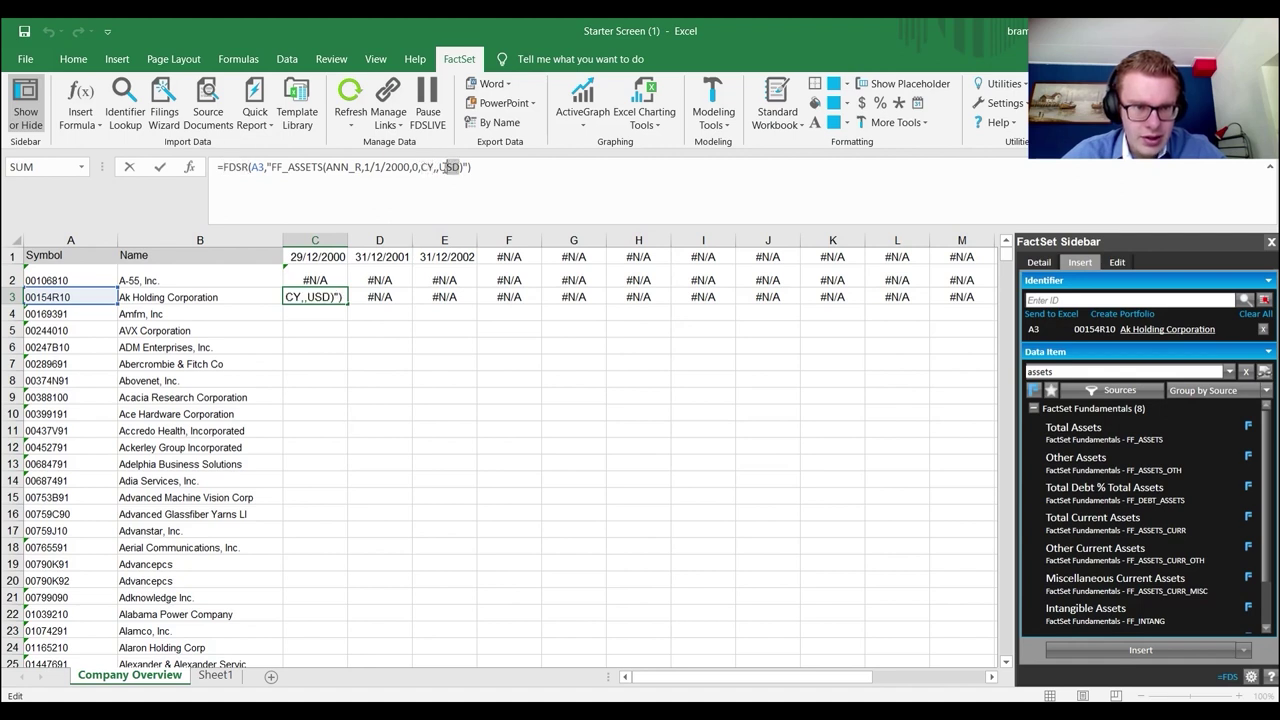
drag(362, 167, 331, 167)
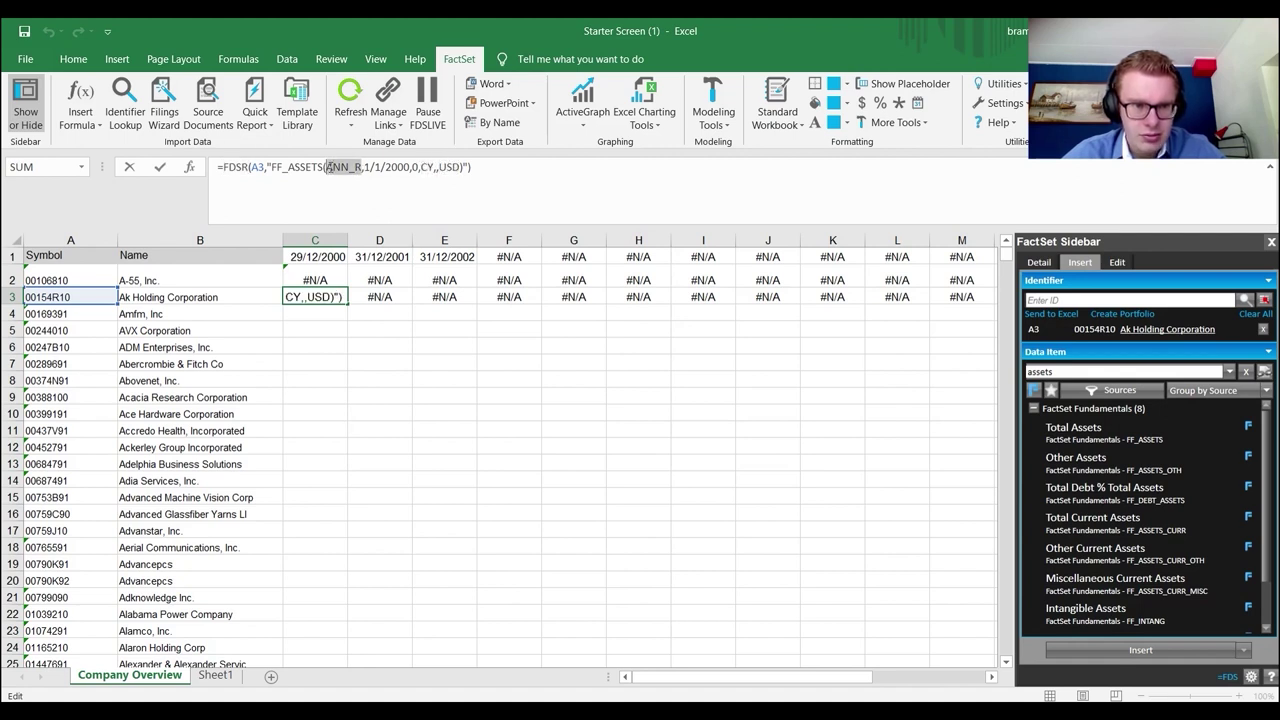
drag(411, 167, 362, 167)
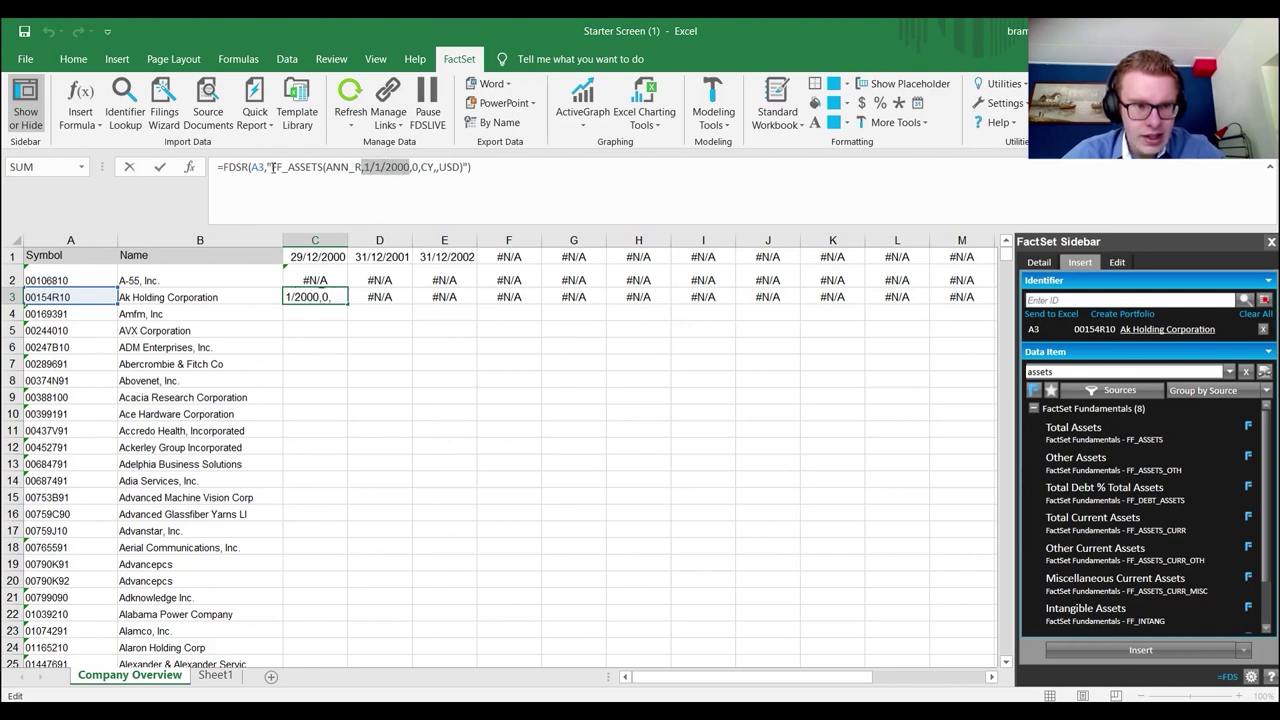
drag(273, 167, 323, 167)
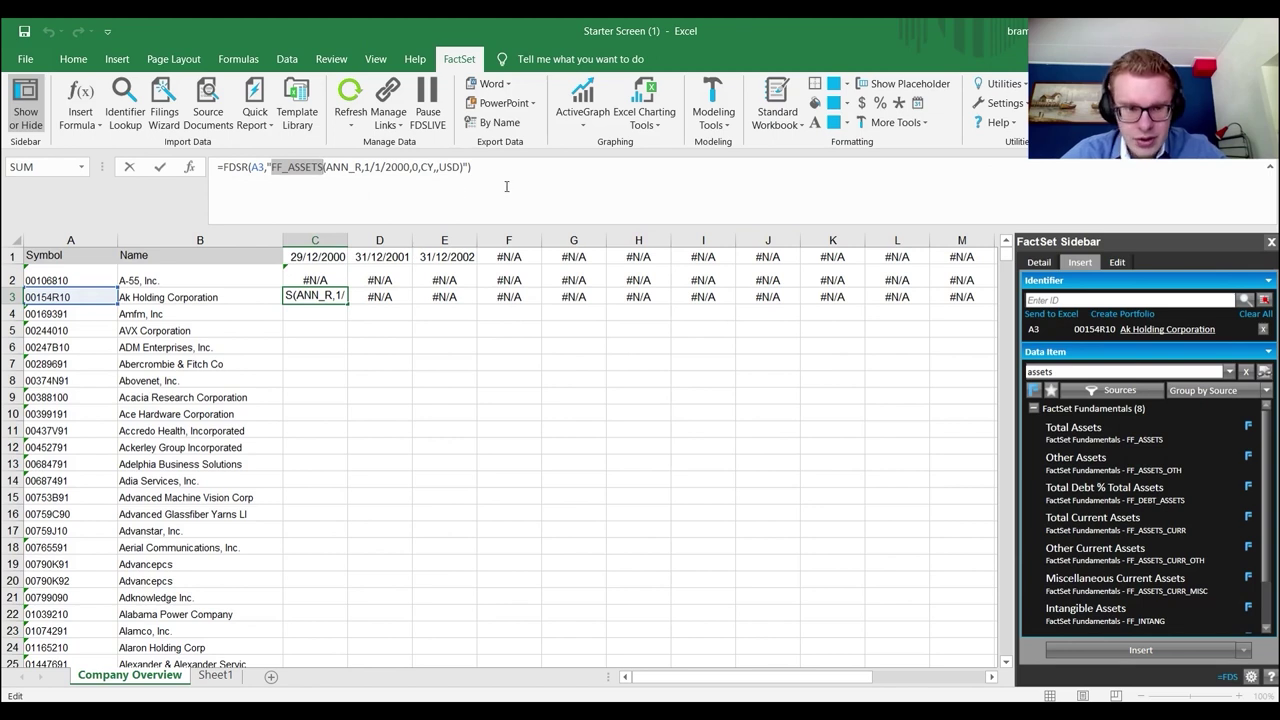
- Copy the FDSR formula text from C3 into C4 and change its identifier reference to A4
drag(487, 174, 216, 170)
key(ctrl+c)
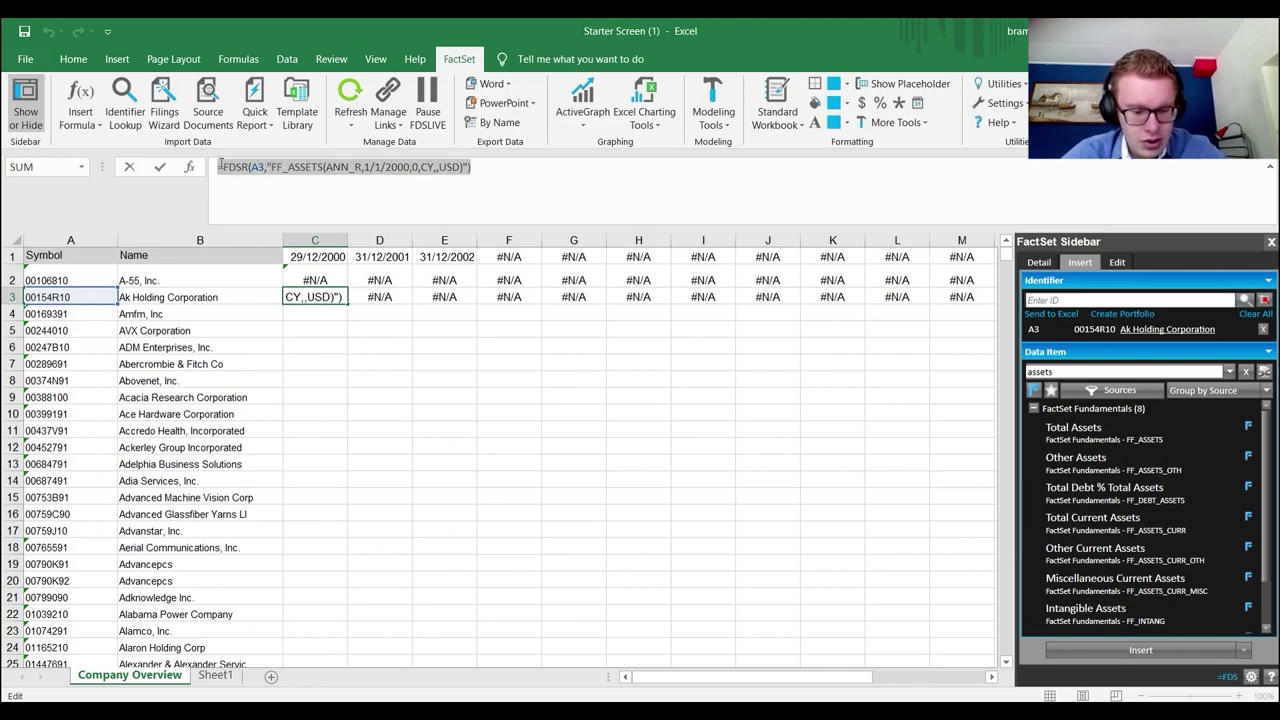
key(Escape)
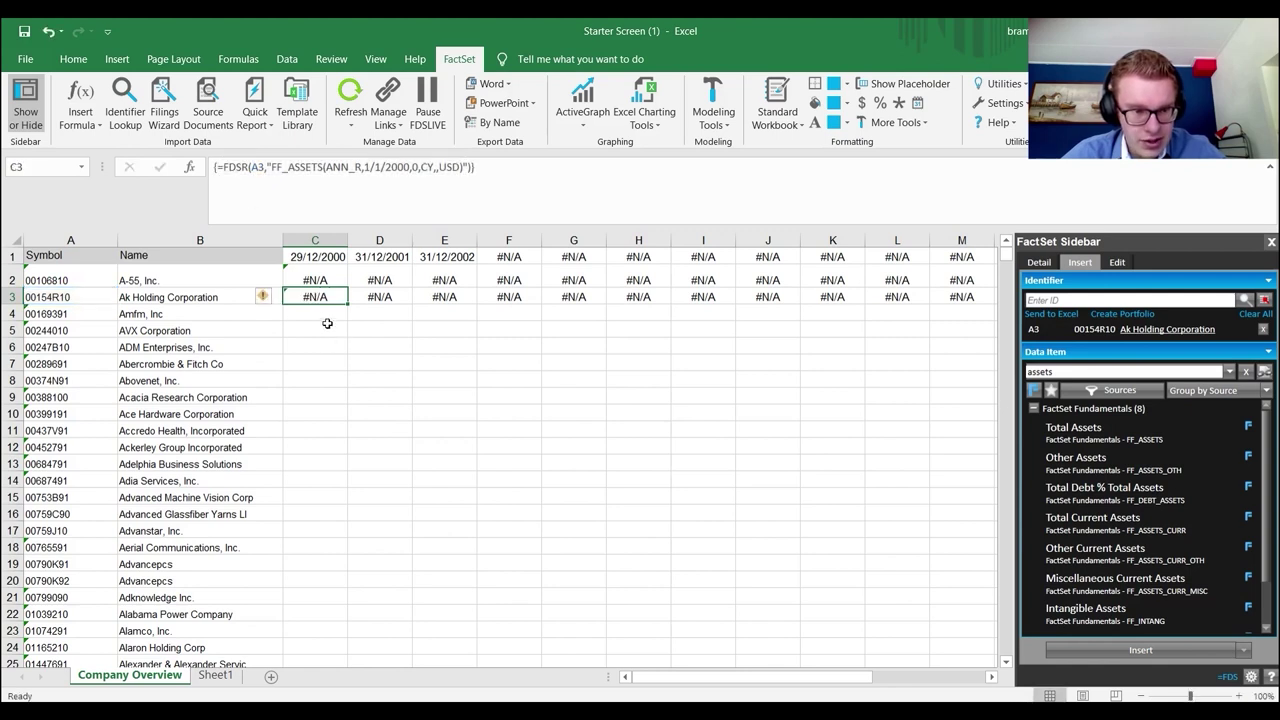
click(323, 312)
click(337, 221)
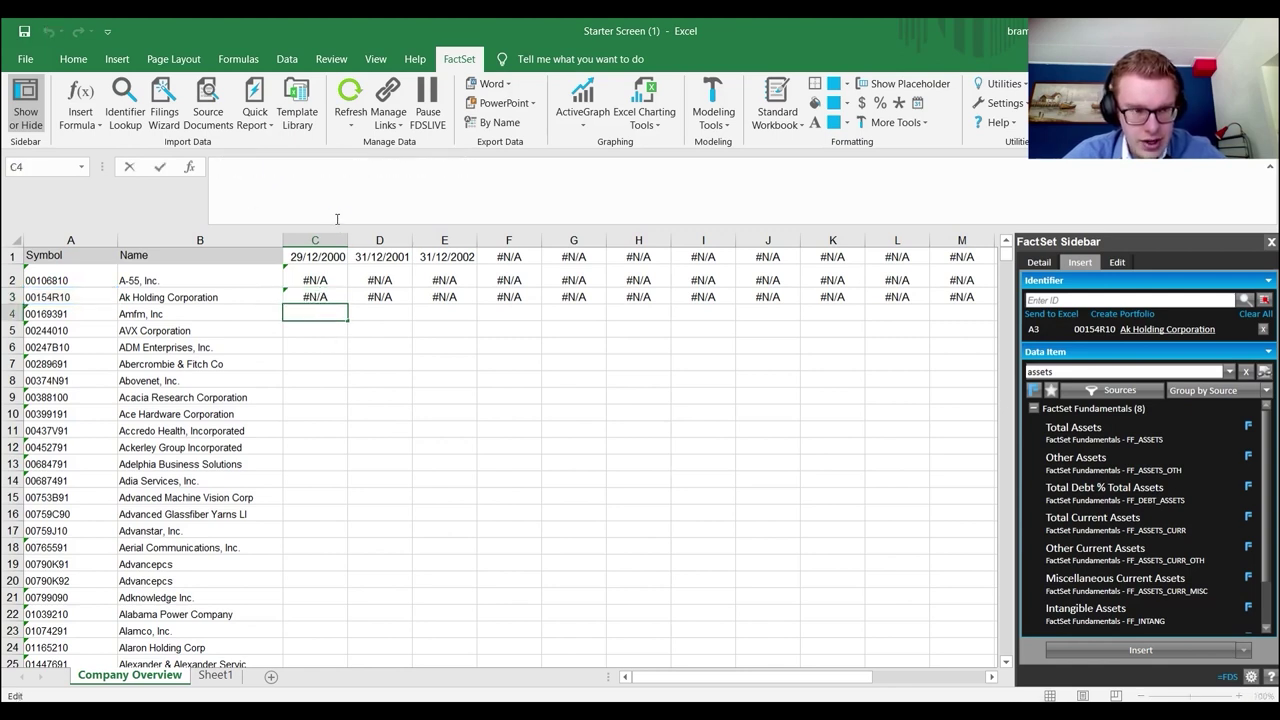
key(ctrl+v)
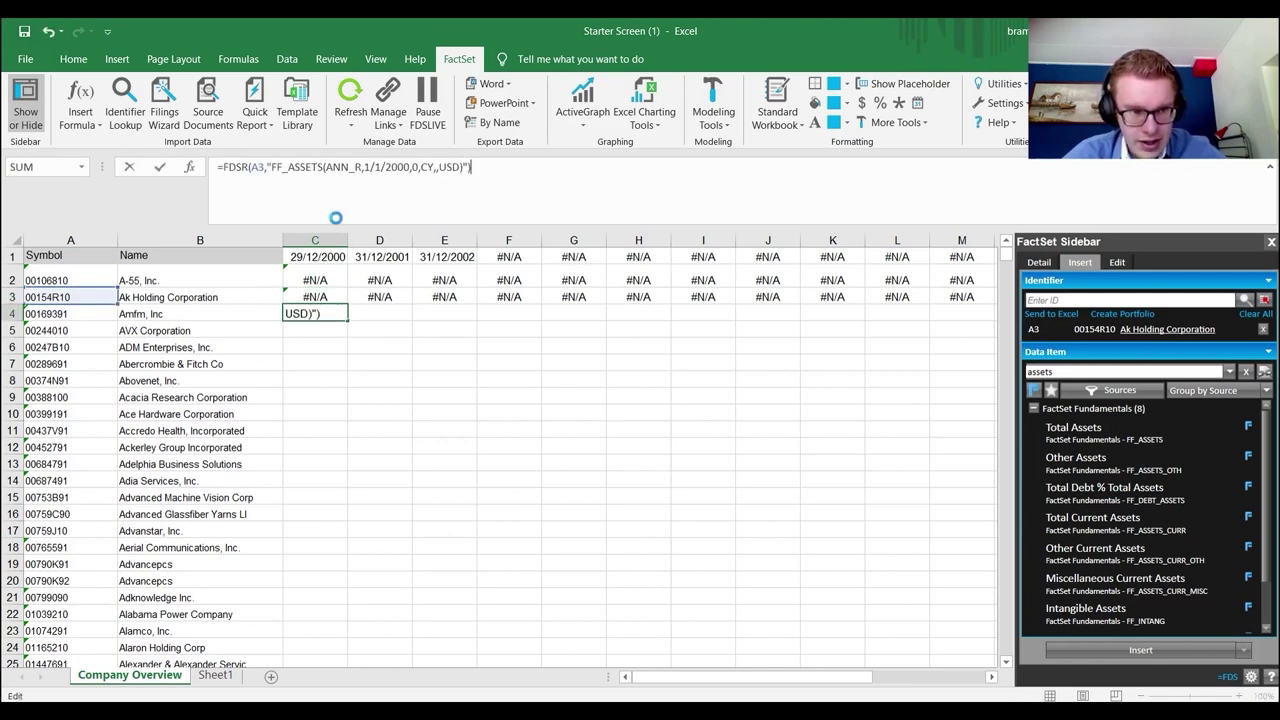
click(259, 167)
text(4)
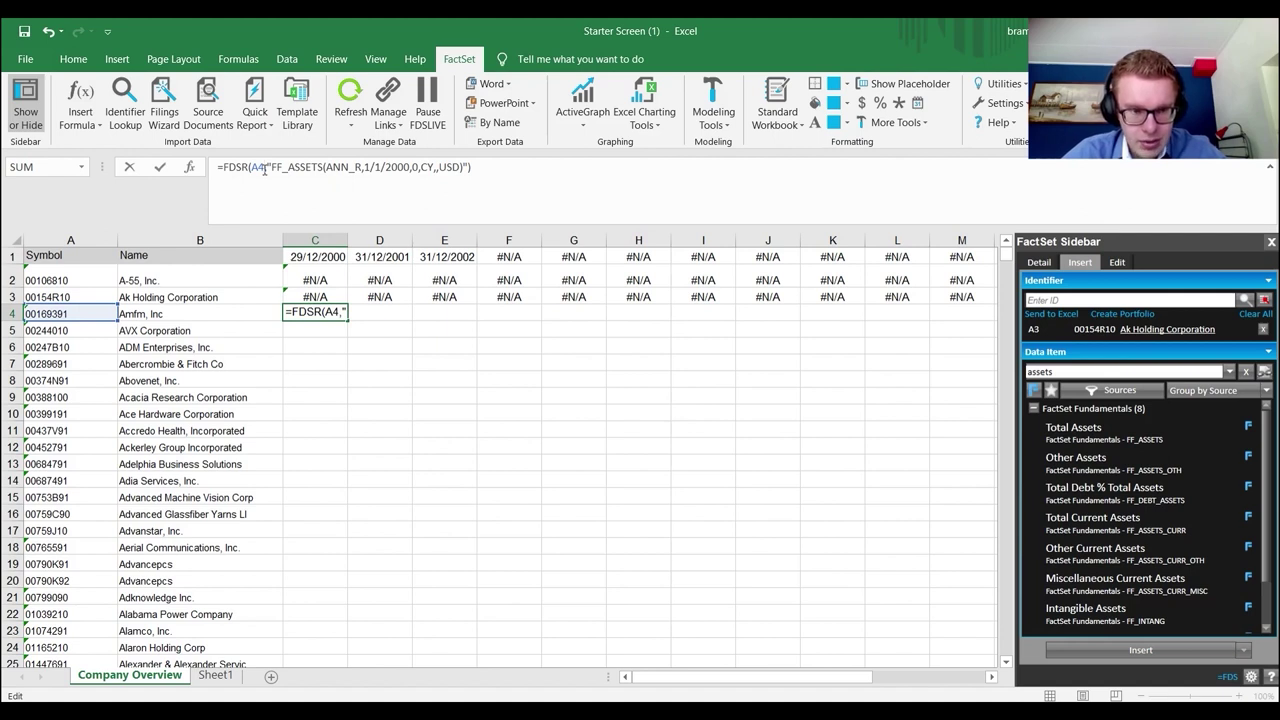
key(Return)
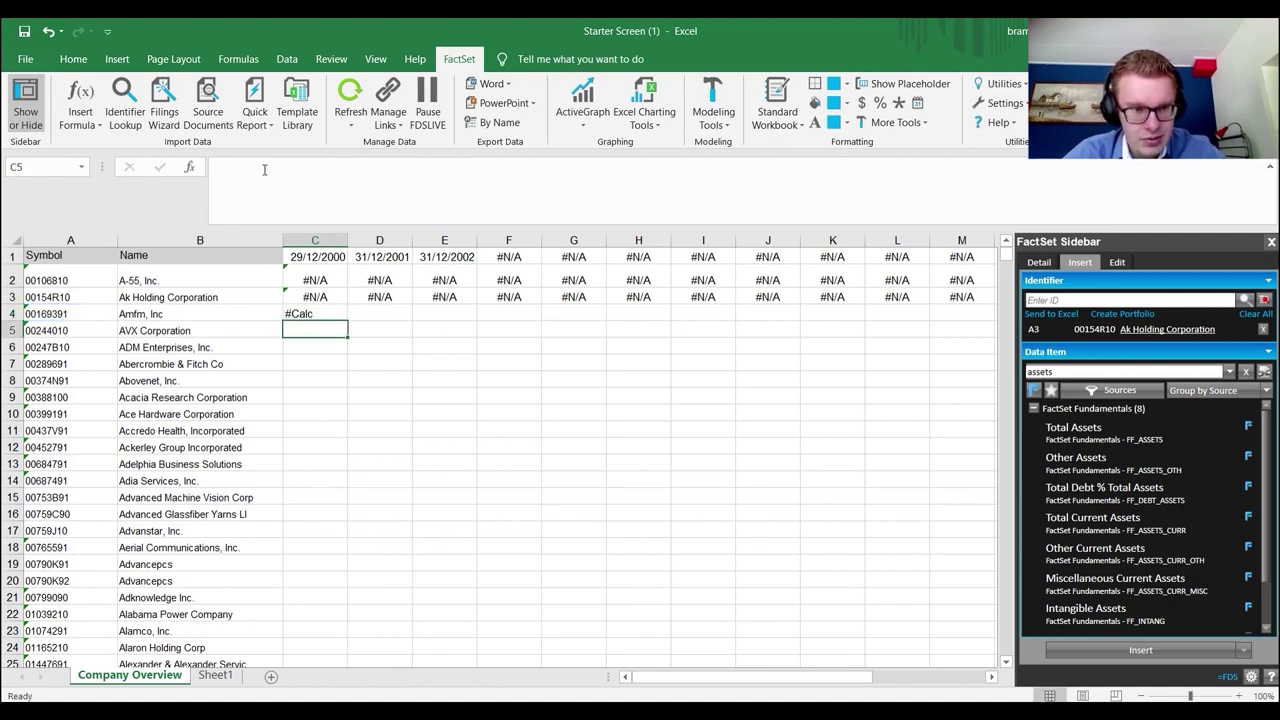
- Fill the C4 Total Assets formula down column C for all remaining companies
click(329, 316)
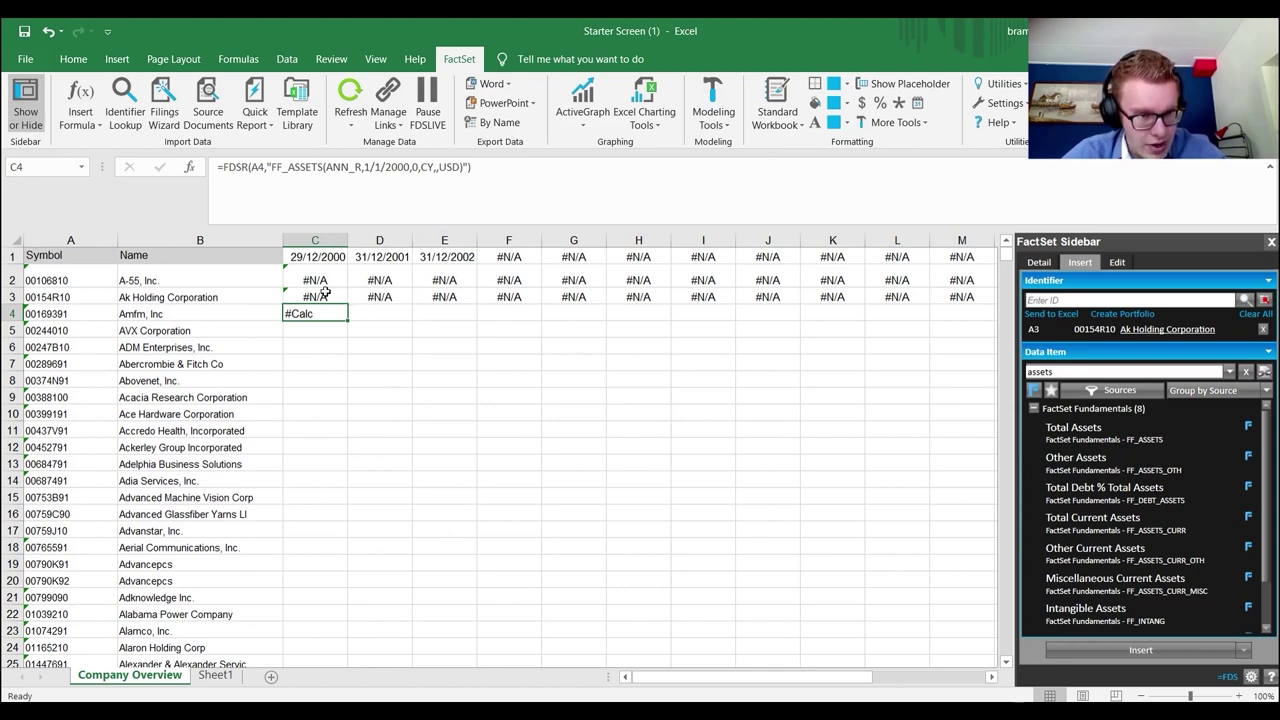
double_click(348, 320)
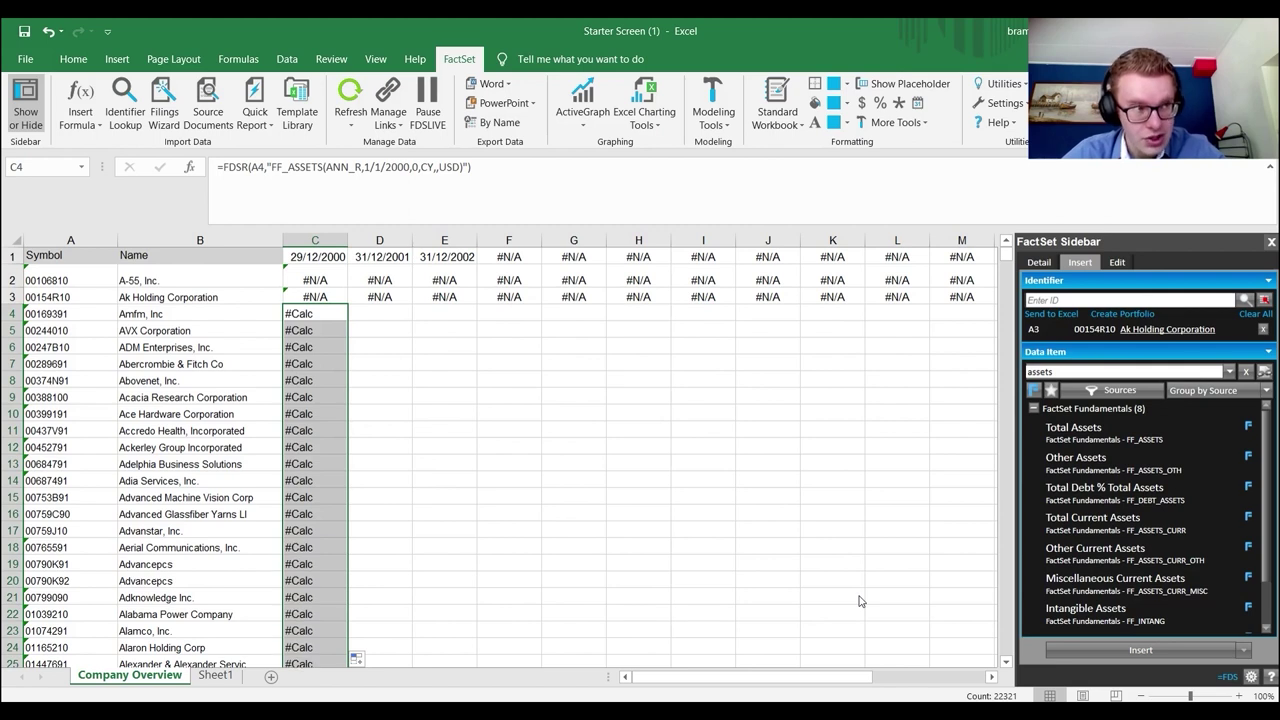
click(369, 314)
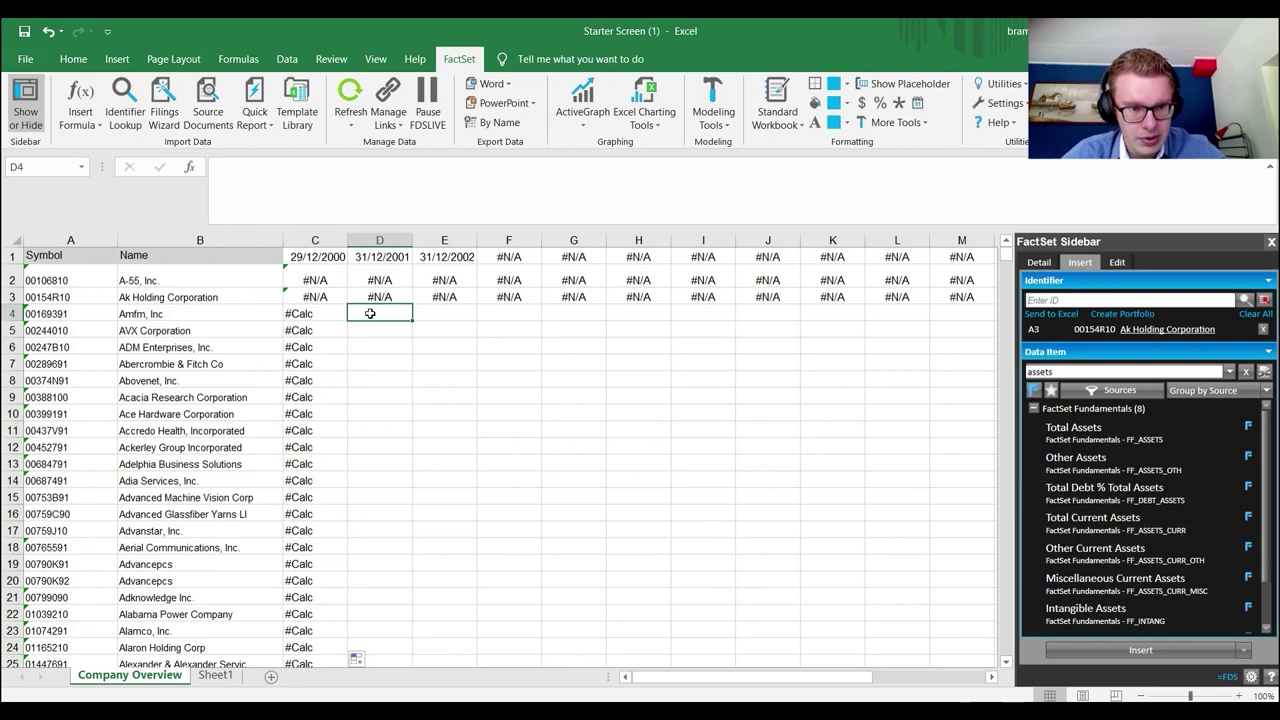
- Save the workbook in the Downloads folder under the name Junk
click(73, 60)
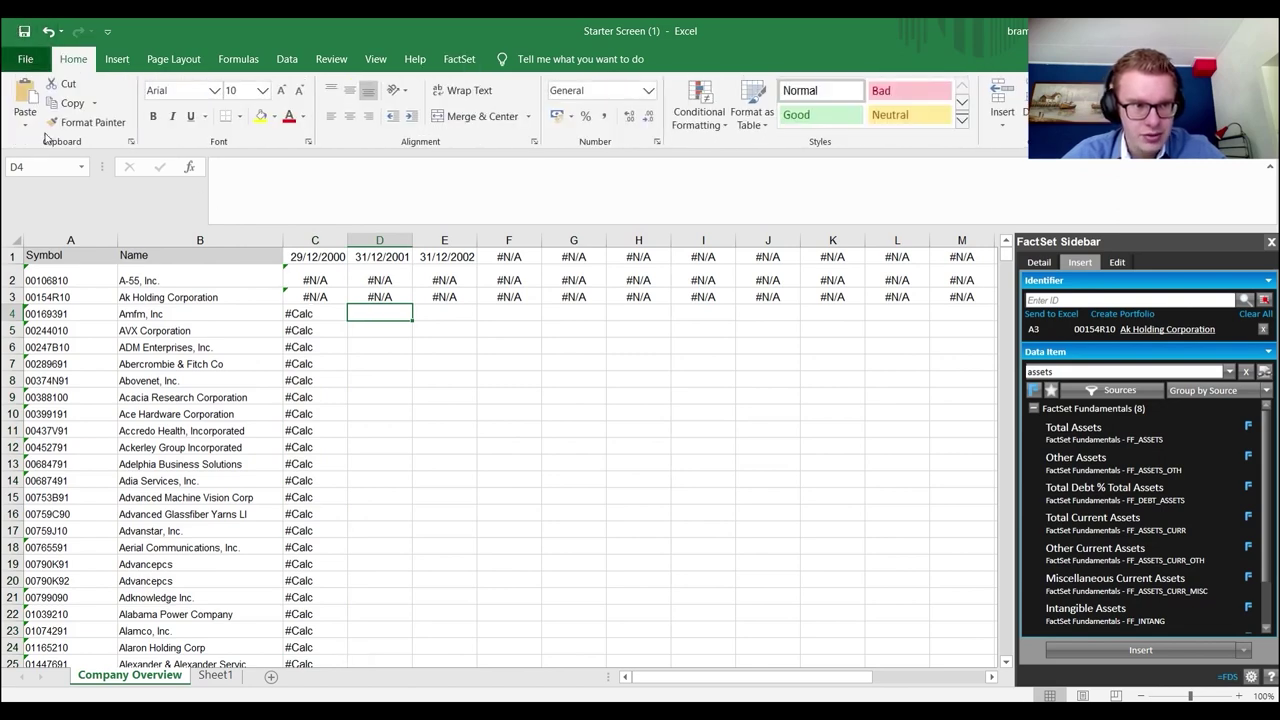
click(25, 59)
click(55, 281)
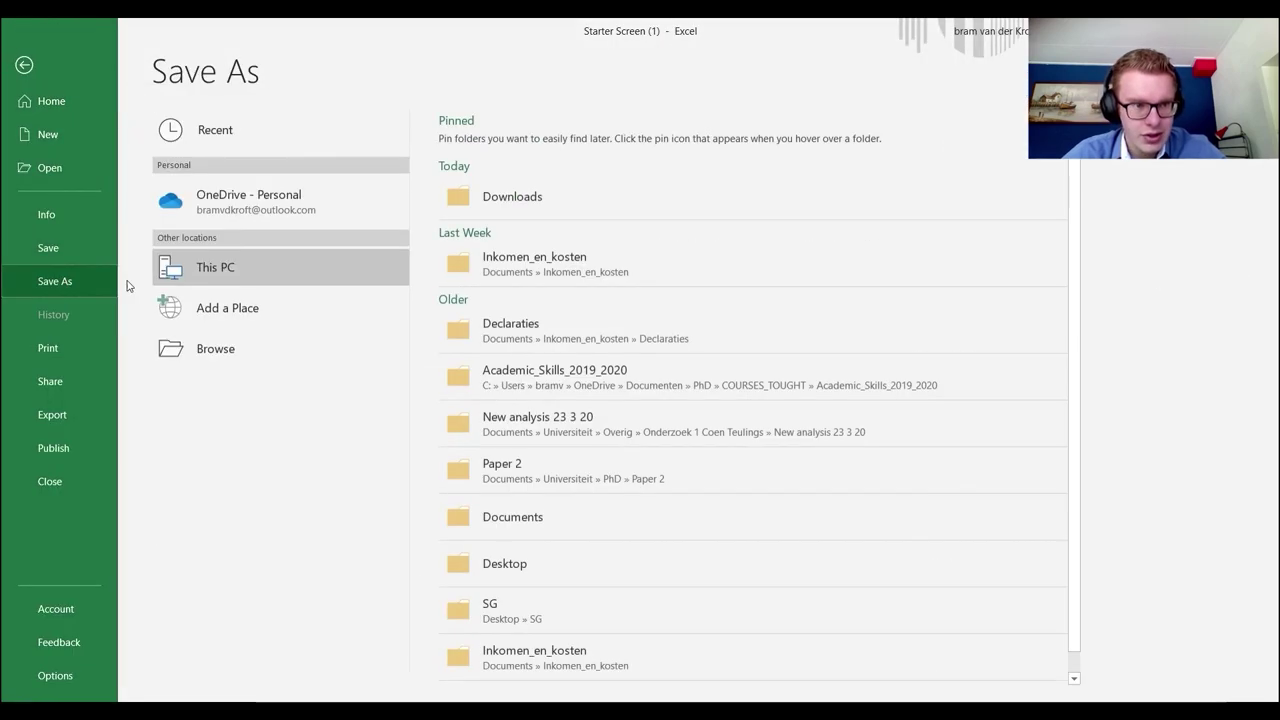
click(523, 197)
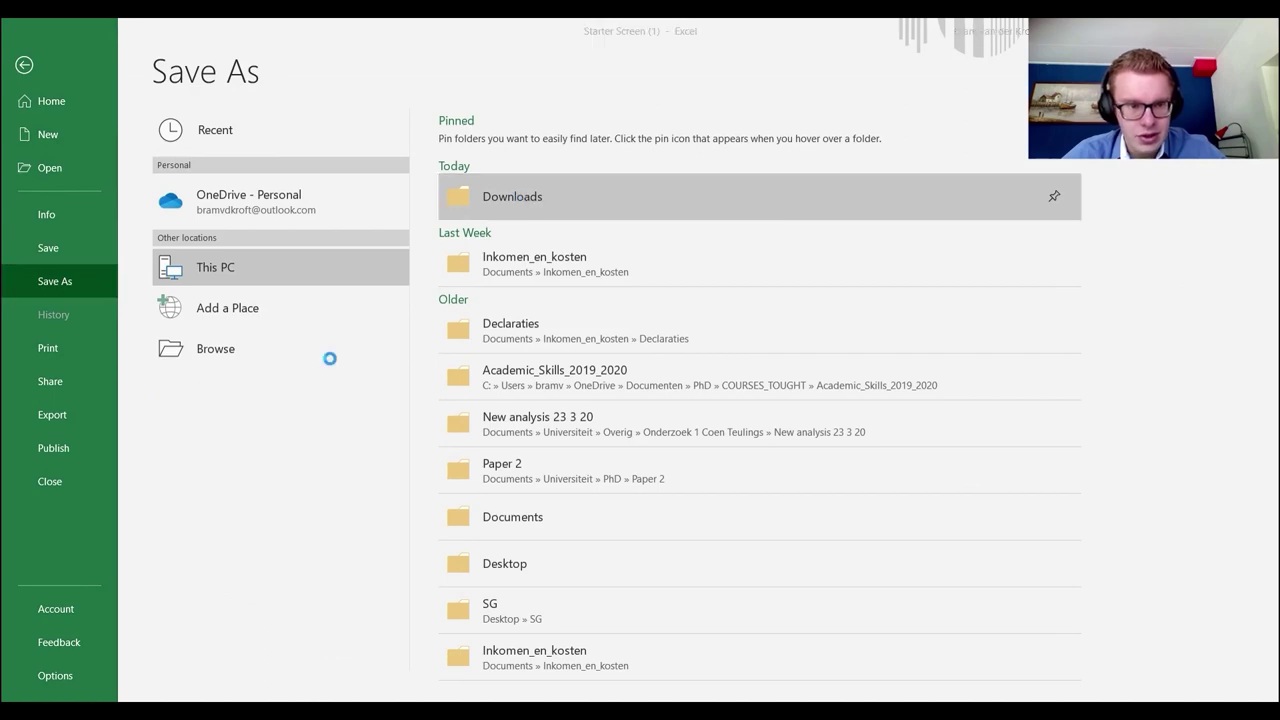
text(Junk)
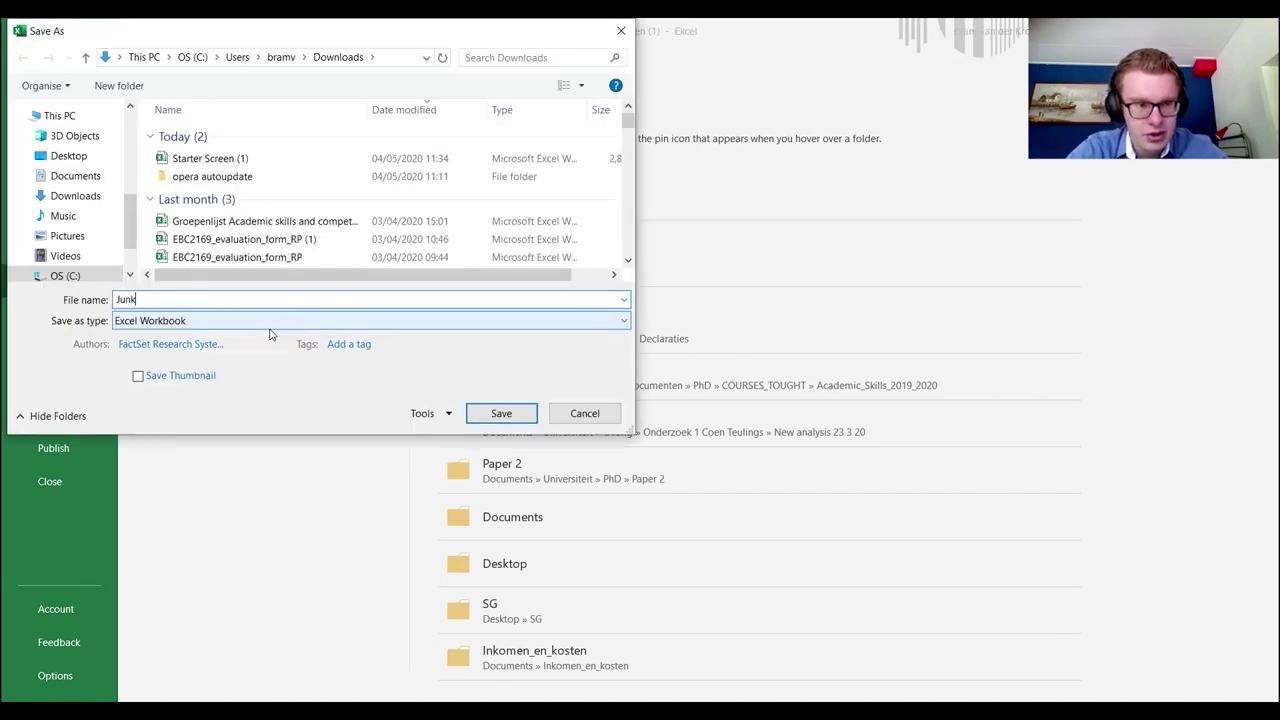
key(Return)
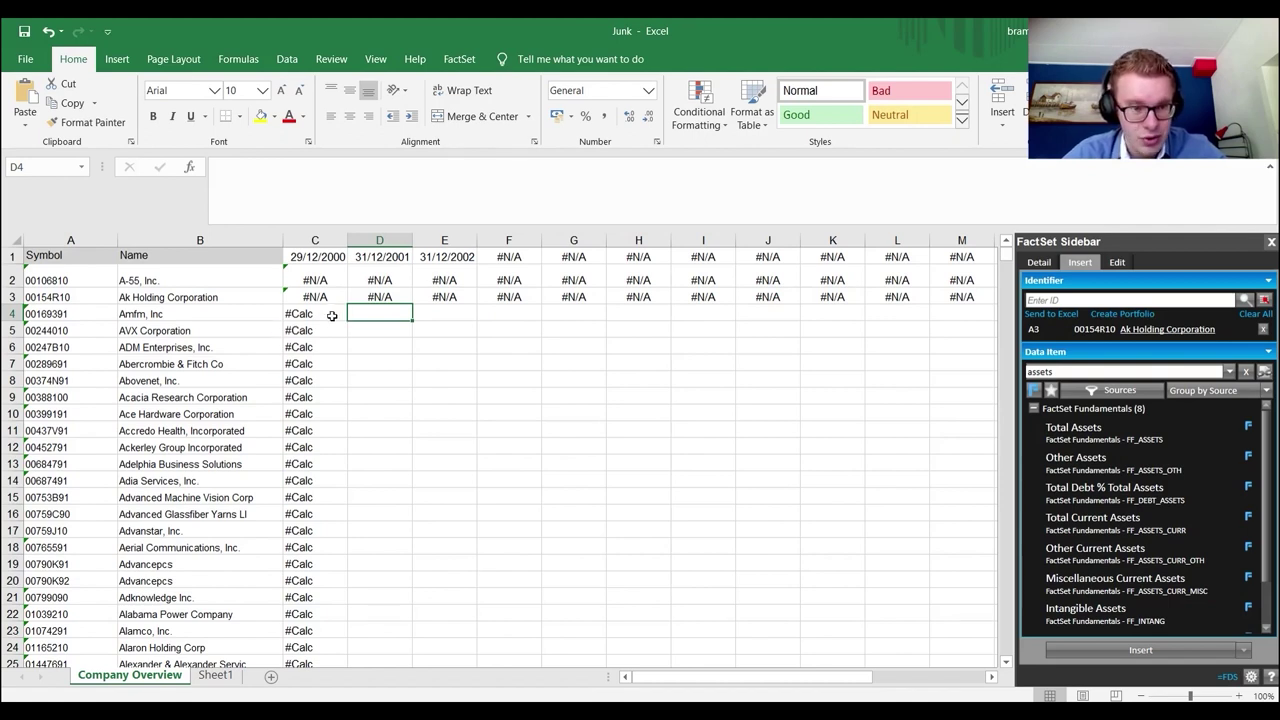
- Refresh the FactSet data for only the Total Assets formulas in C4:C24
drag(328, 312, 330, 650)
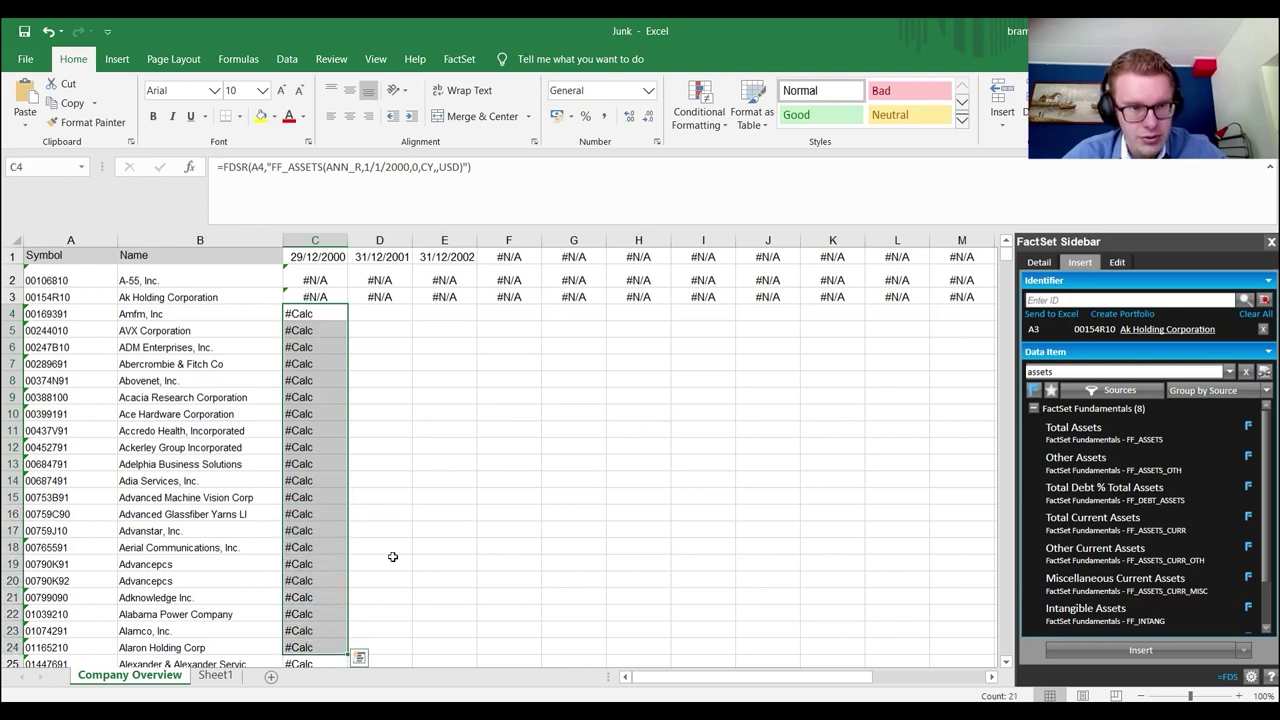
click(466, 57)
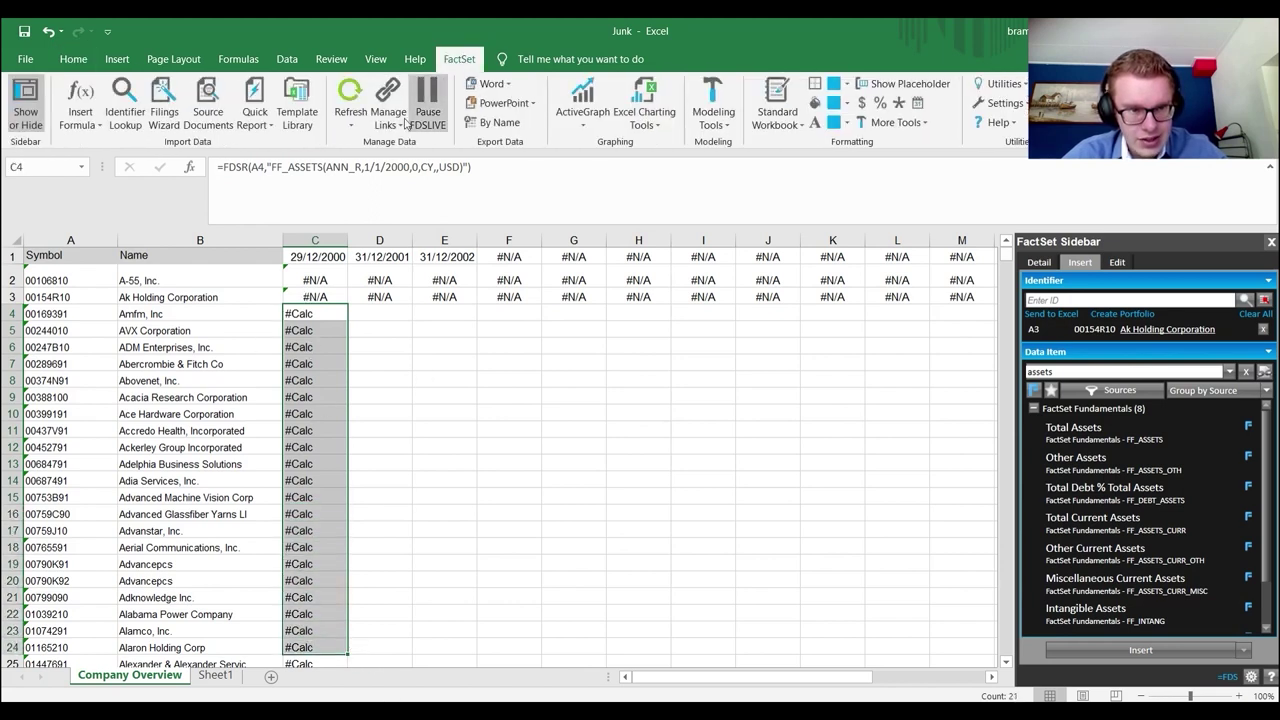
click(353, 127)
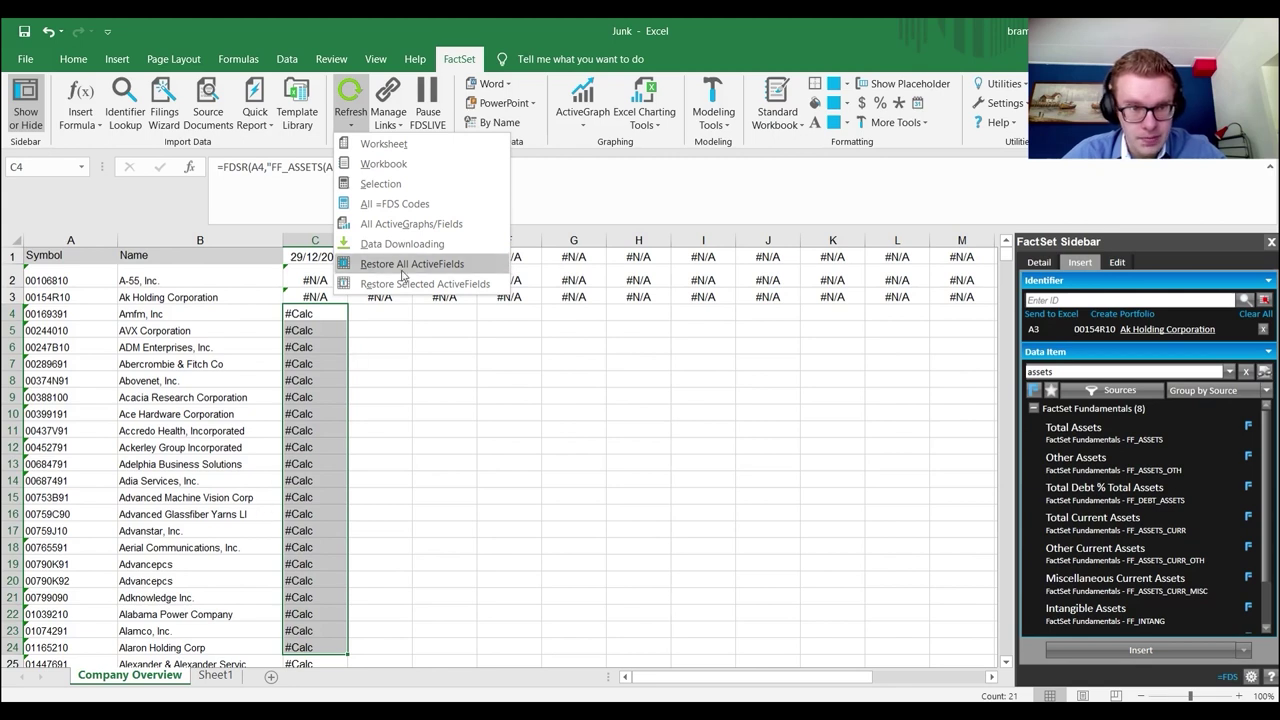
click(391, 186)
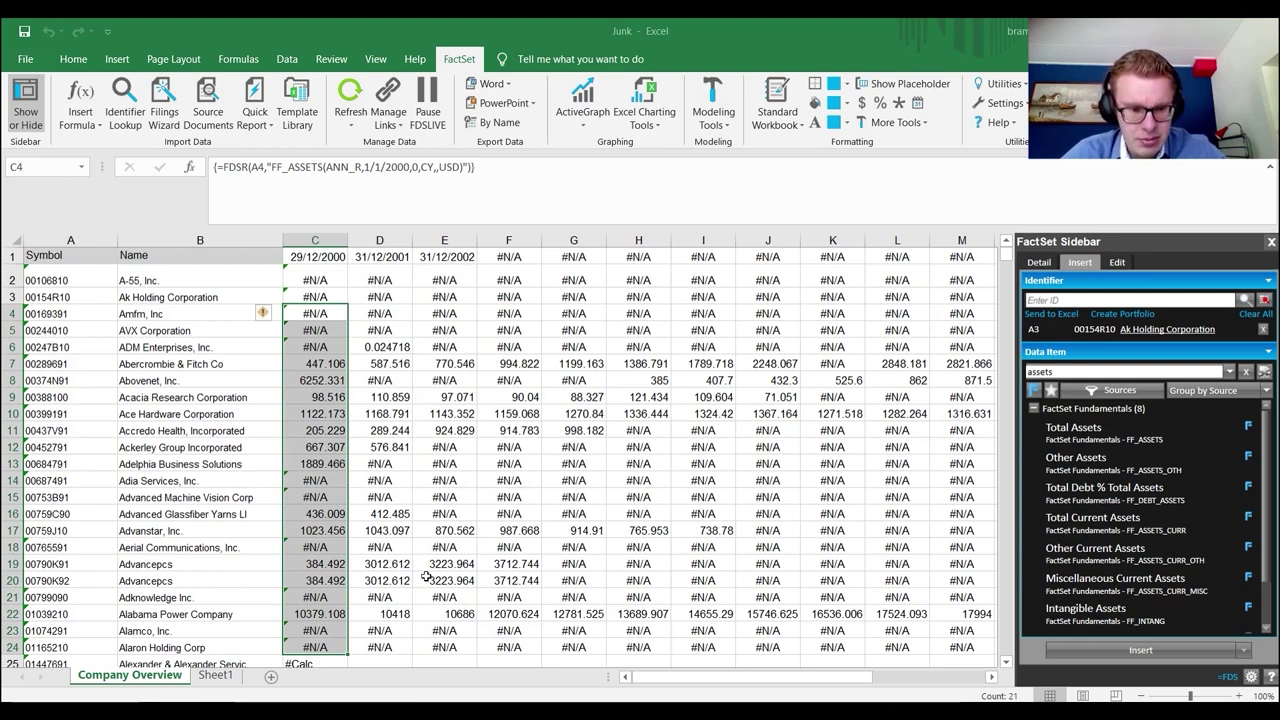
- Select the remaining Total Assets formulas from C25 down to the last company in row 22324
scroll(430, 545, down, 2)
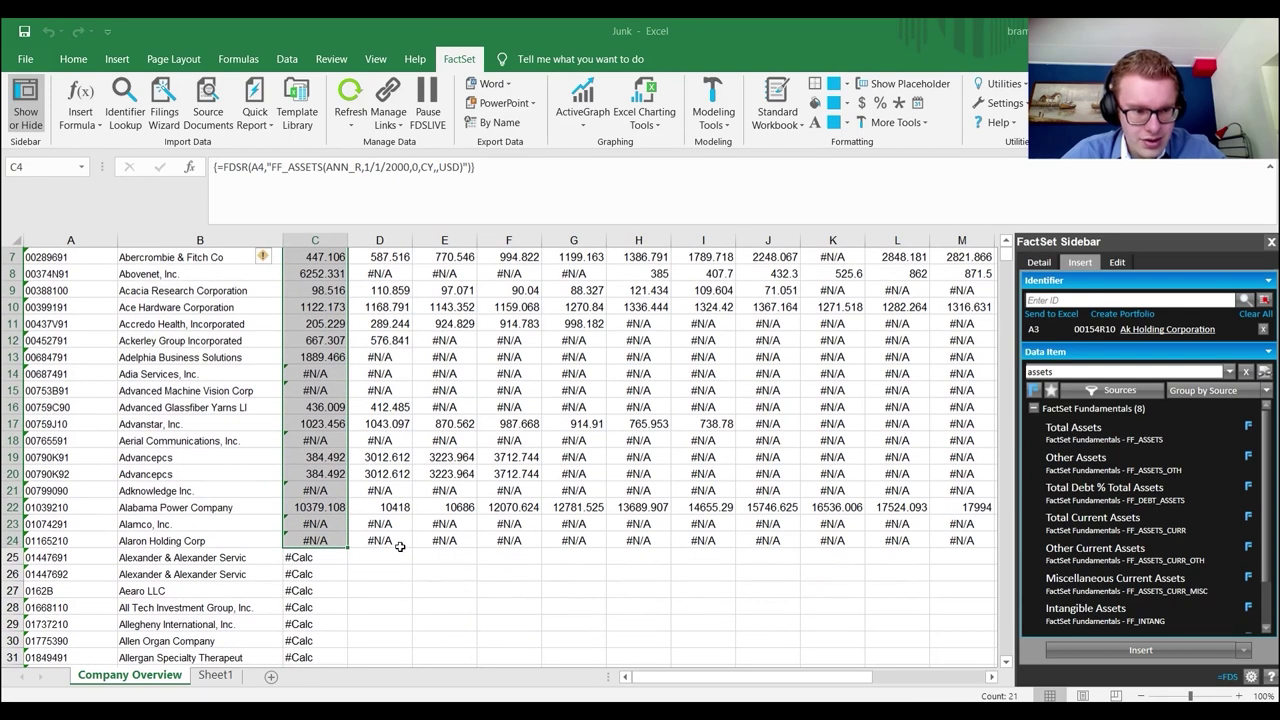
scroll(370, 536, down, 2)
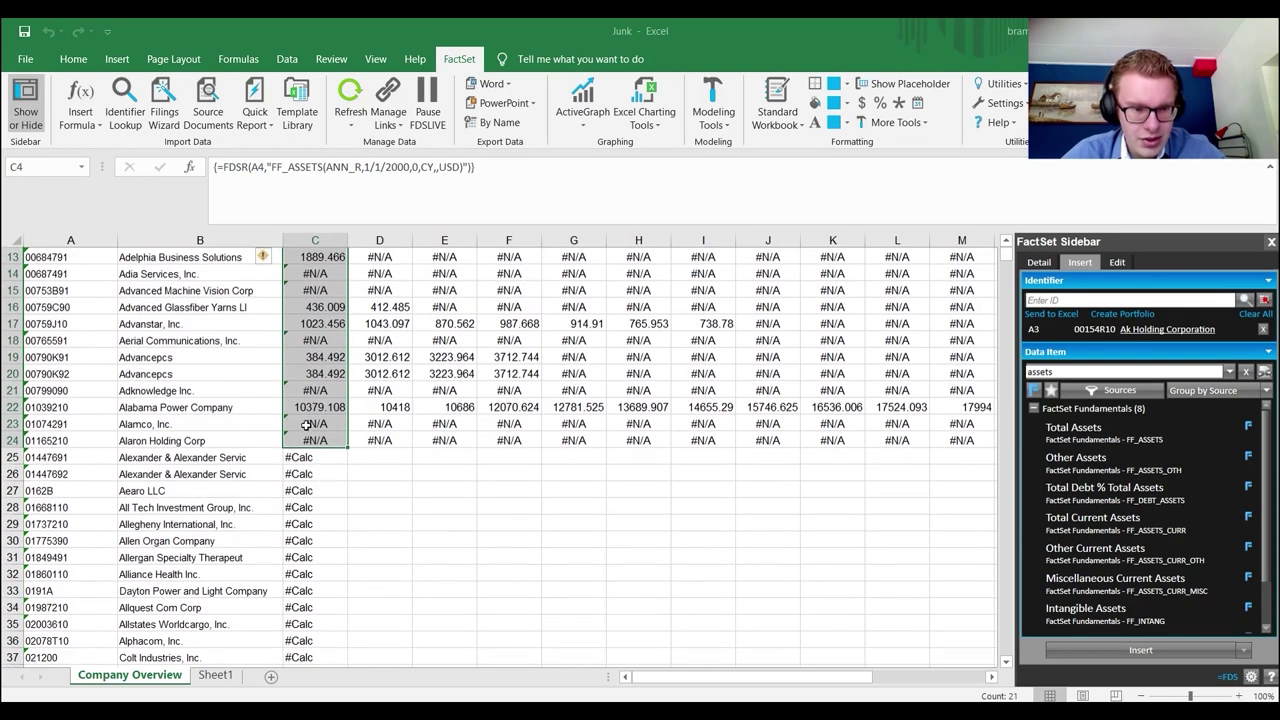
click(298, 456)
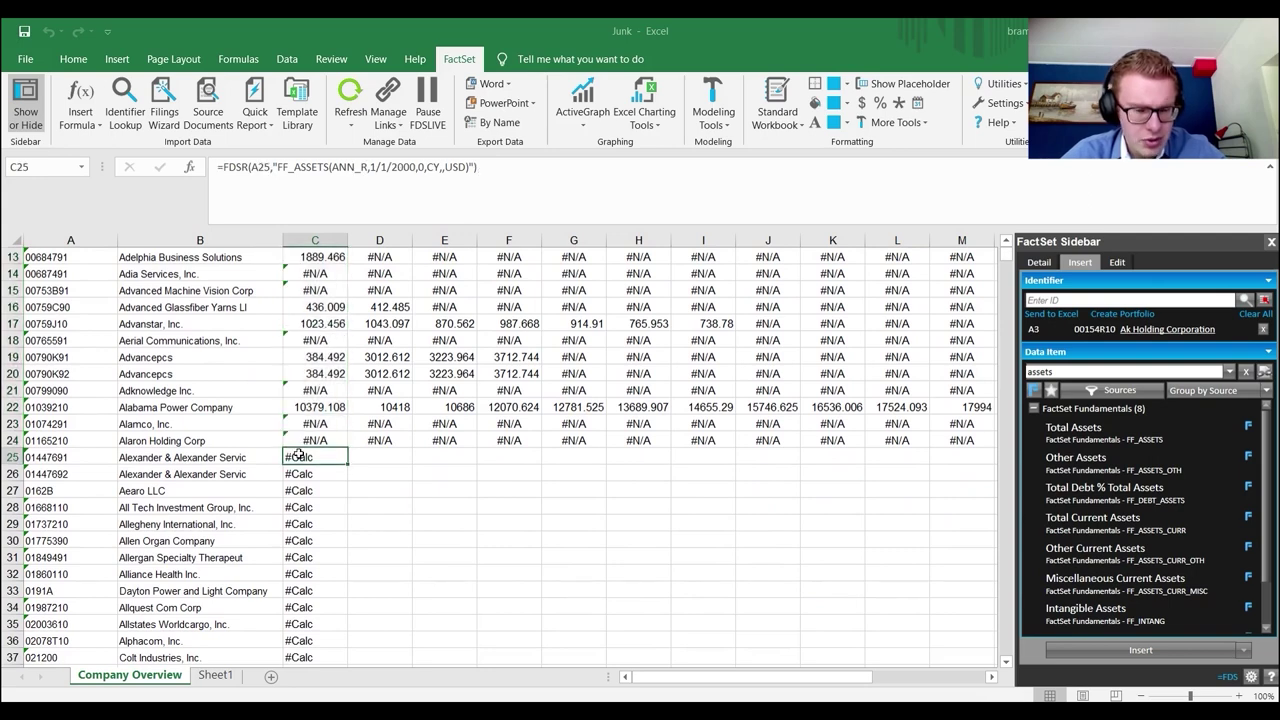
drag(298, 456, 306, 663)
key(ctrl+shift+Down)
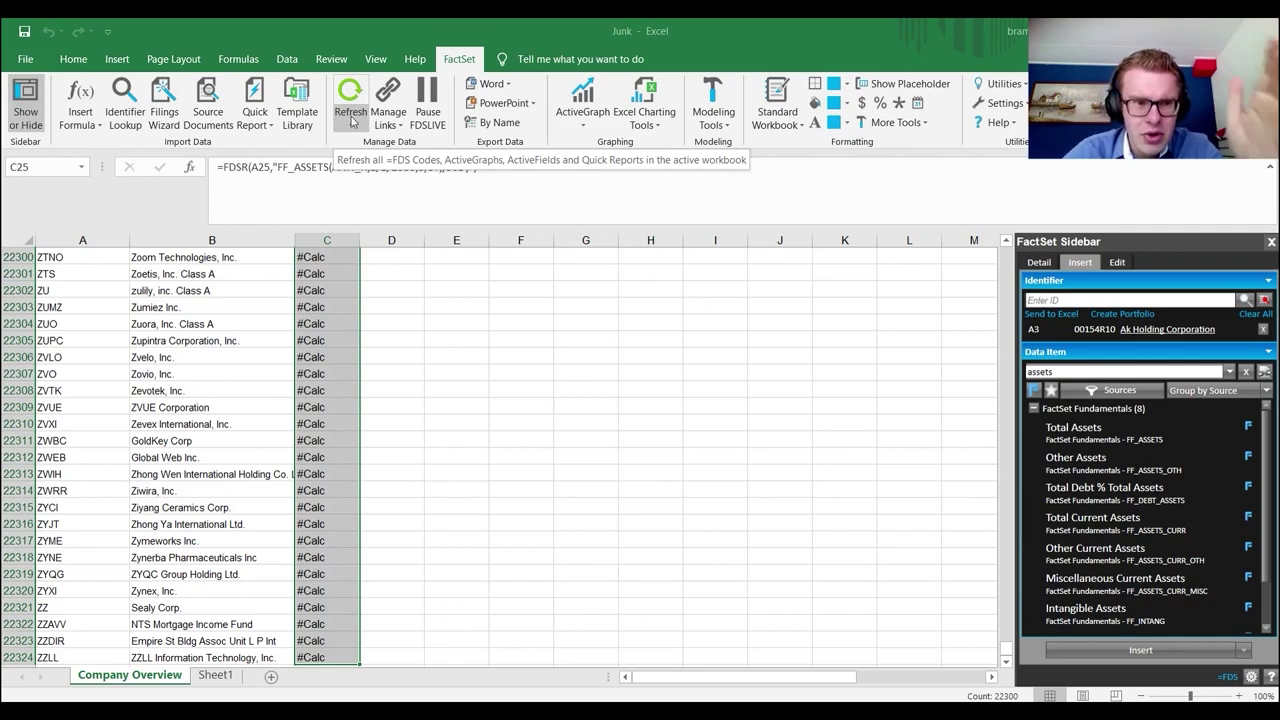
- Examine the last companies in the list and compare the Total Assets rows up to row 24 with those from row 25 onward
drag(184, 262, 229, 614)
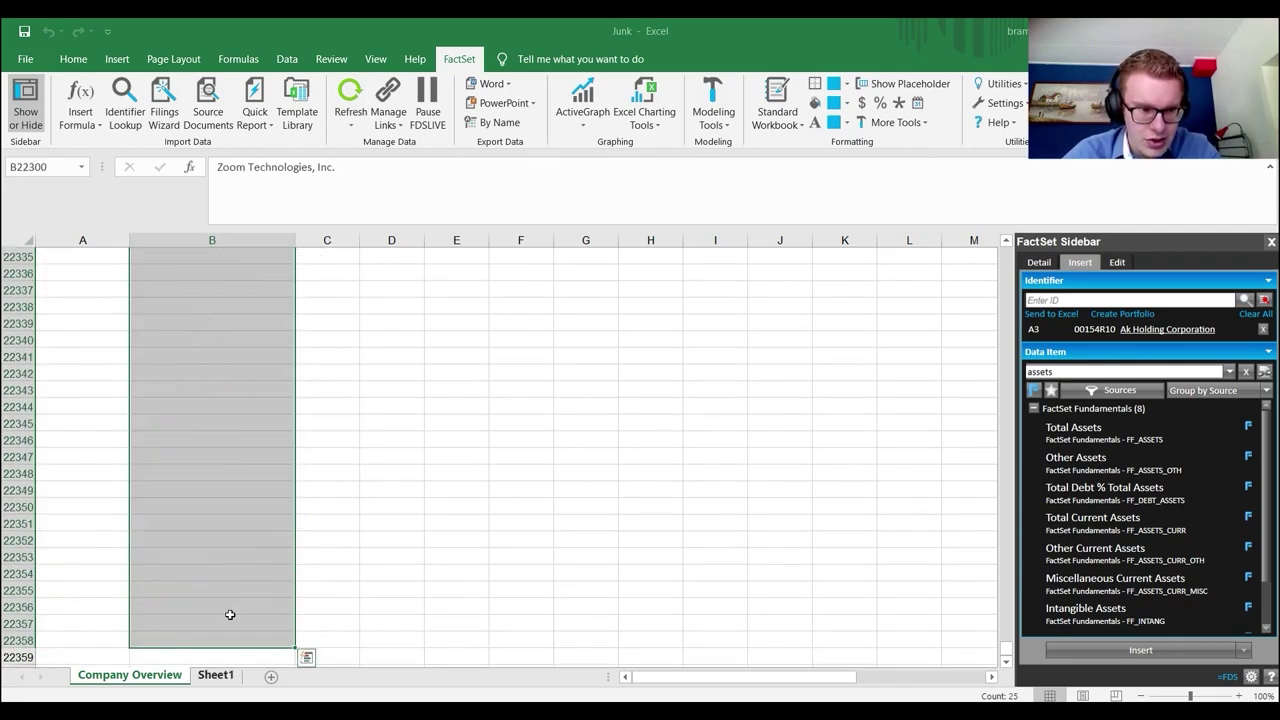
scroll(243, 428, up, 8)
scroll(243, 428, up, 5)
scroll(238, 427, down, 5)
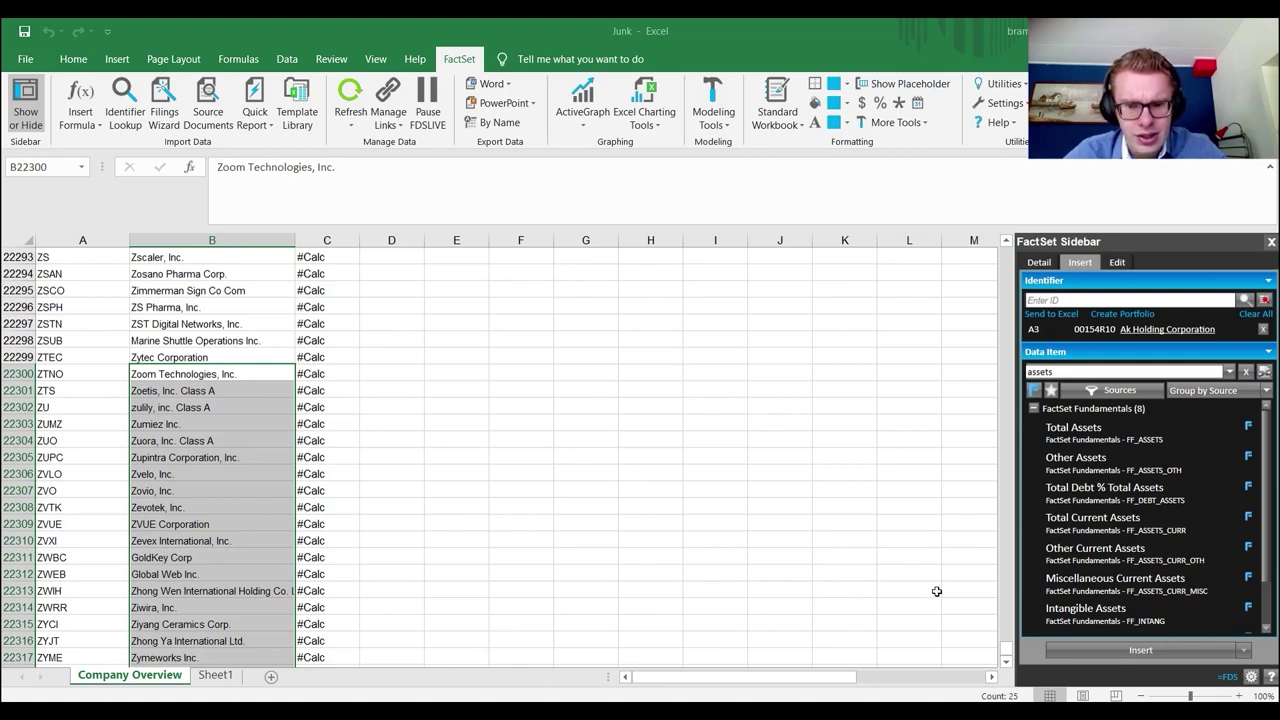
drag(1006, 650, 1002, 248)
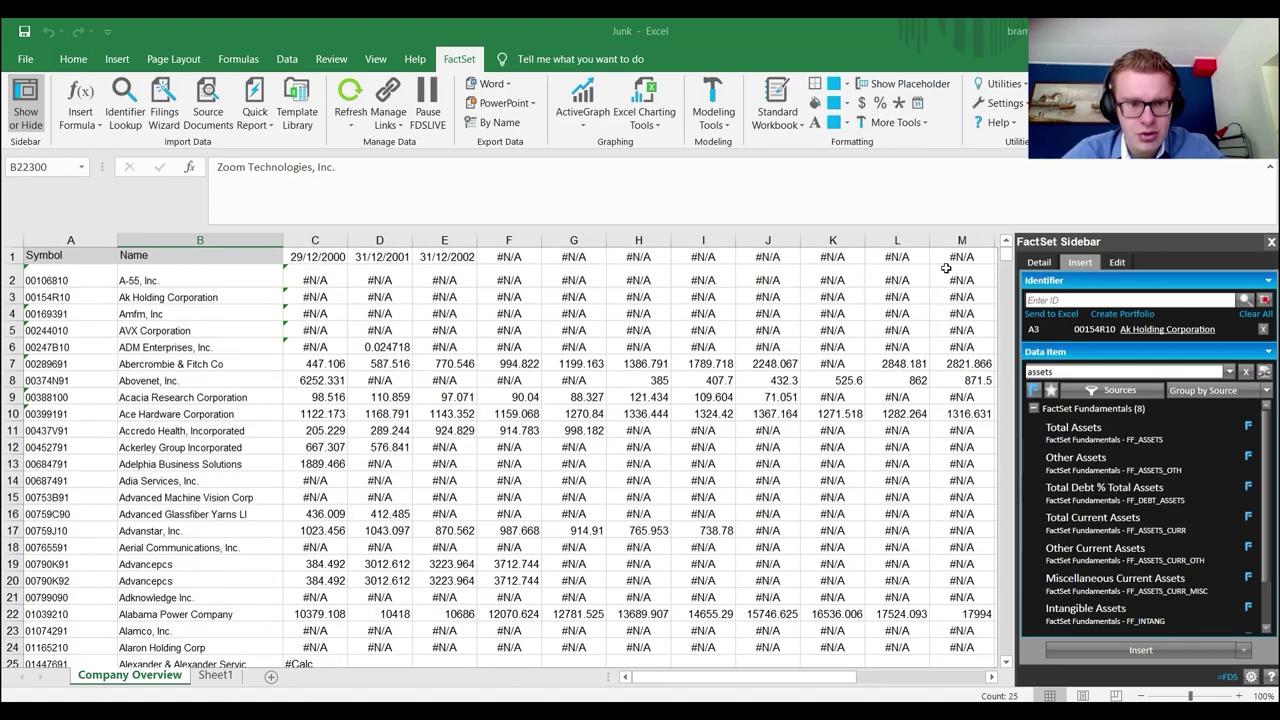
scroll(440, 360, down, 12)
scroll(344, 378, up, 6)
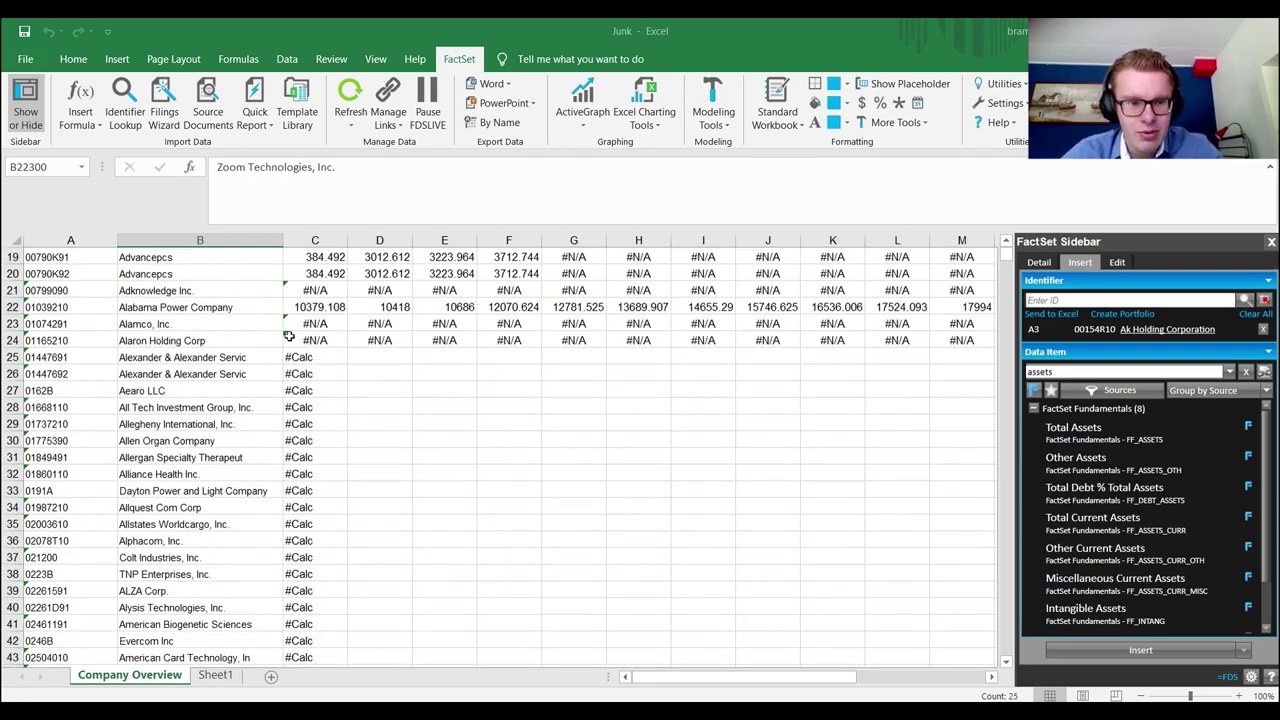
scroll(290, 340, up, 6)
scroll(360, 341, down, 1)
scroll(360, 341, down, 10)
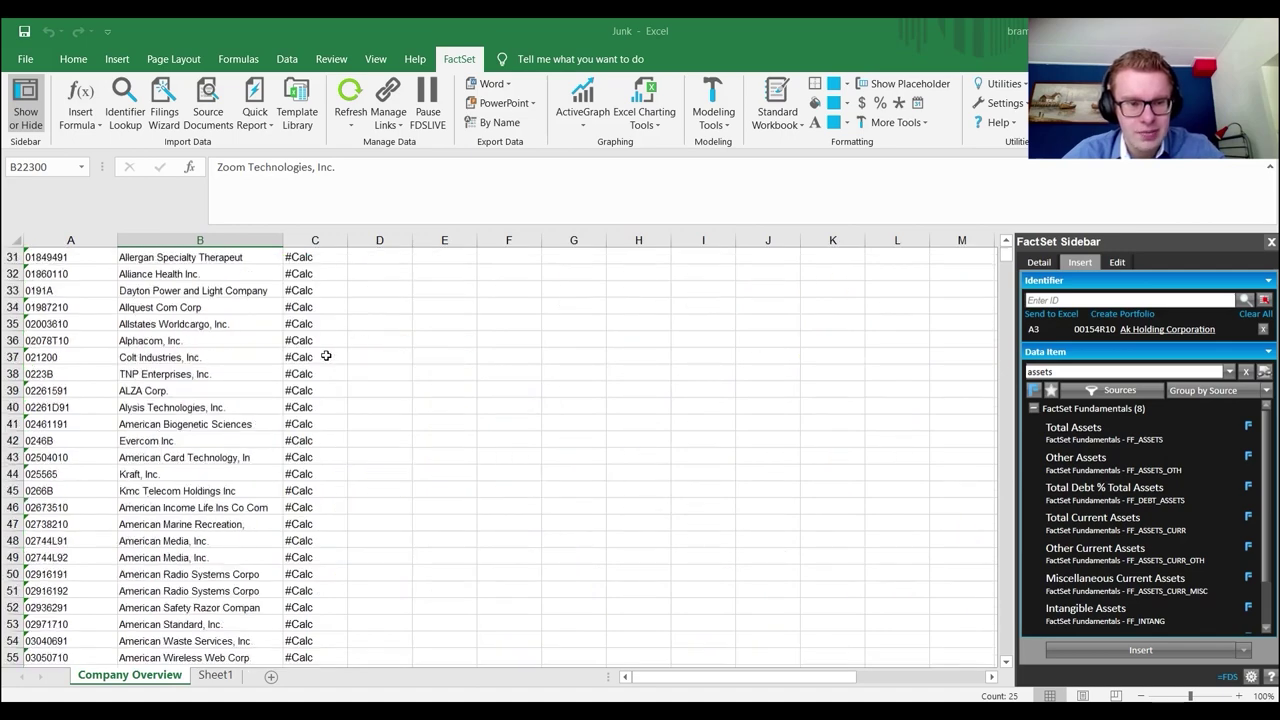
scroll(326, 357, up, 6)
scroll(326, 357, down, 4)
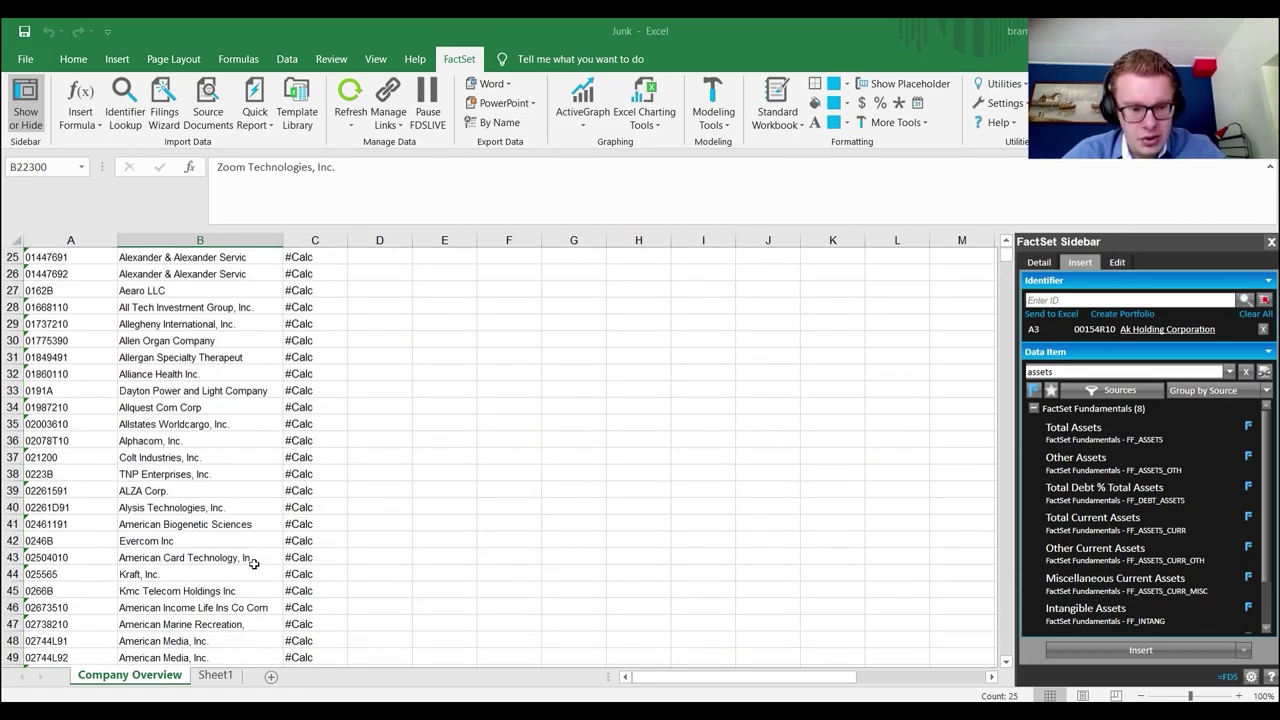
- Refresh the FactSet data for only the Total Assets formulas in C25:C161
scroll(314, 326, up, 2)
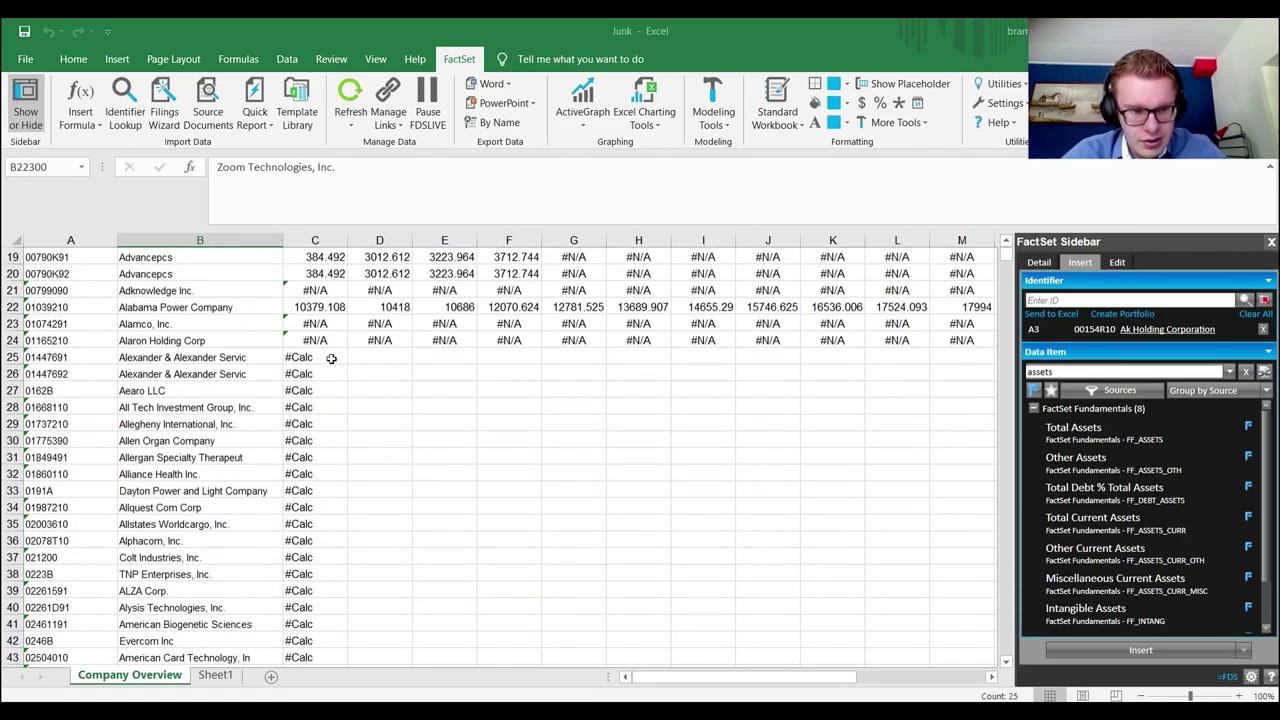
drag(330, 357, 306, 650)
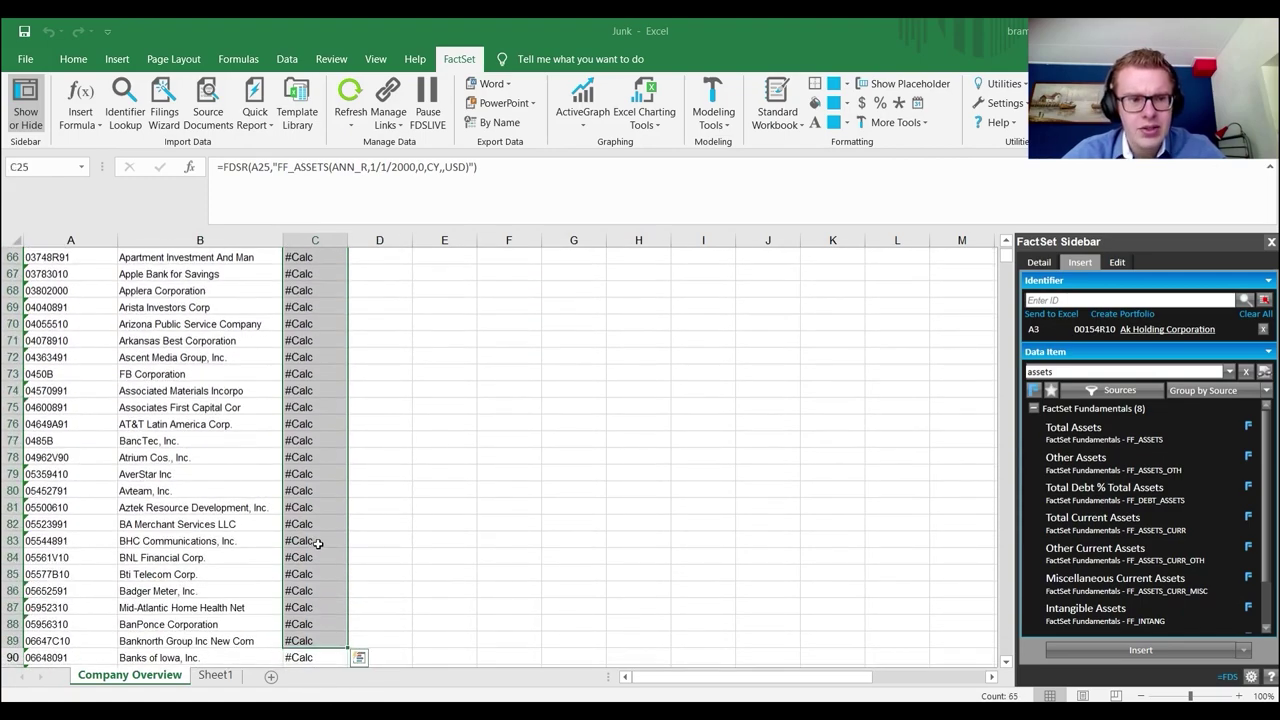
scroll(310, 585, up, 20)
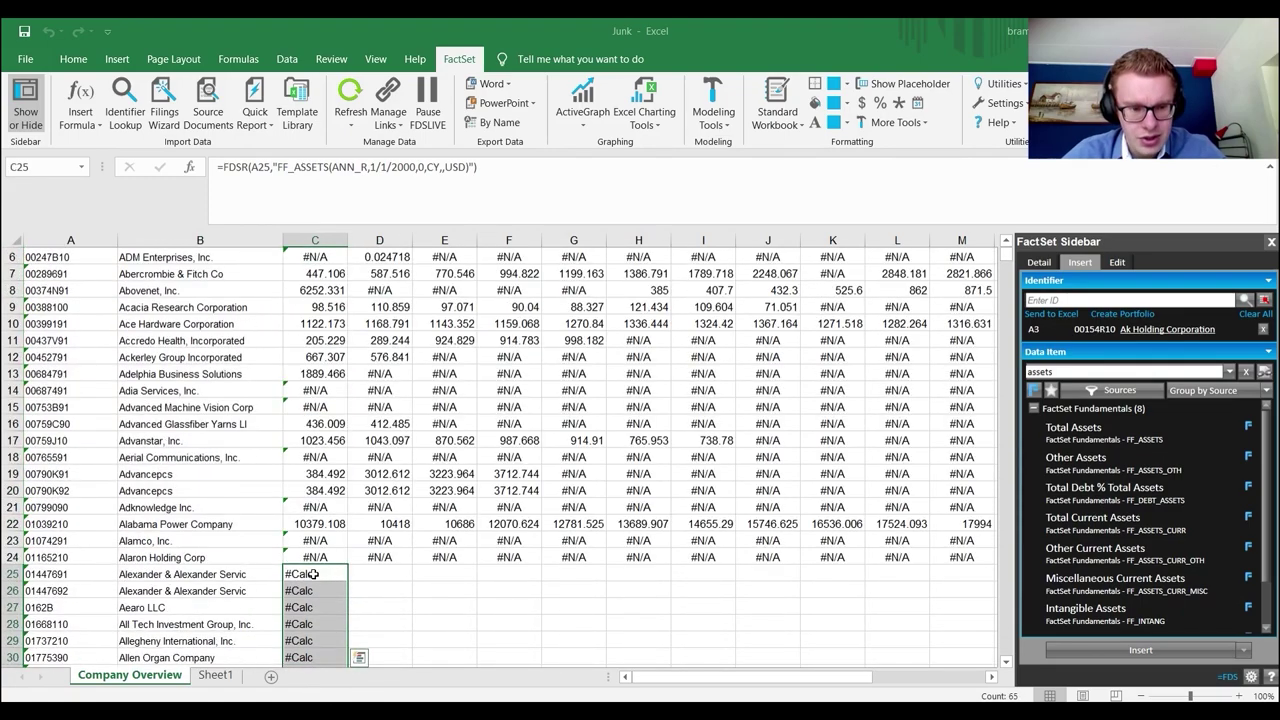
drag(308, 575, 300, 640)
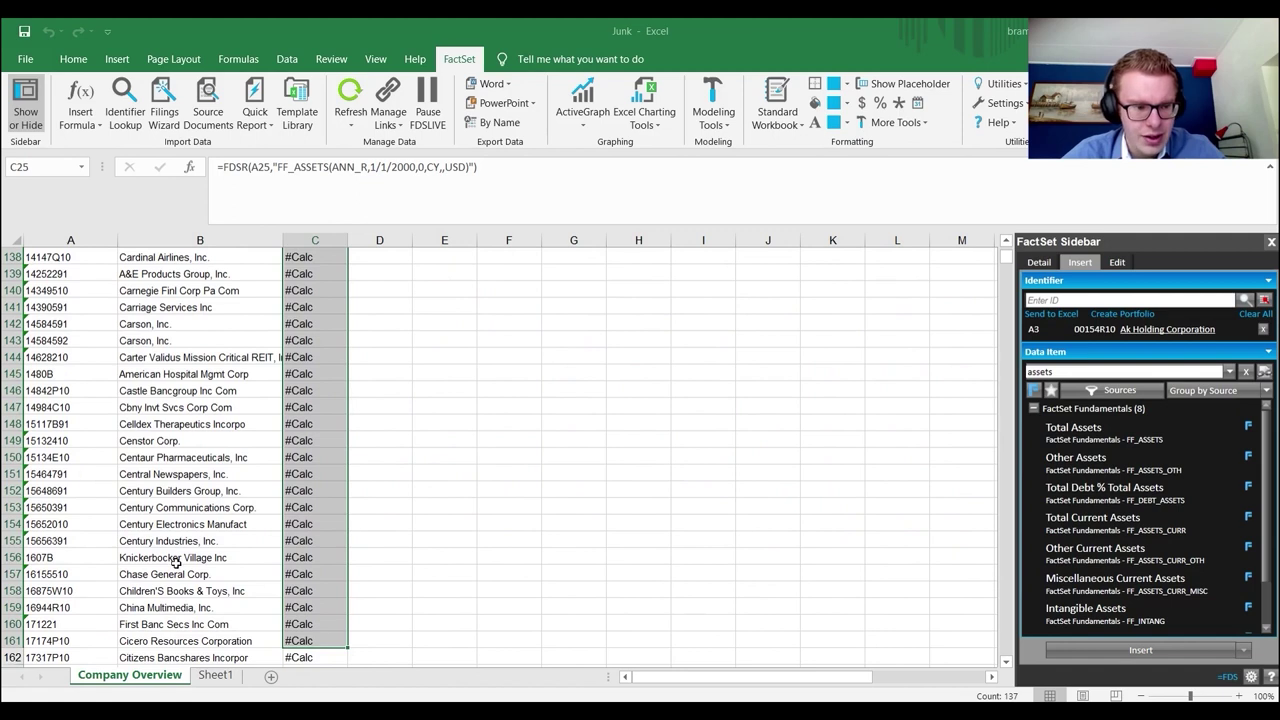
click(351, 120)
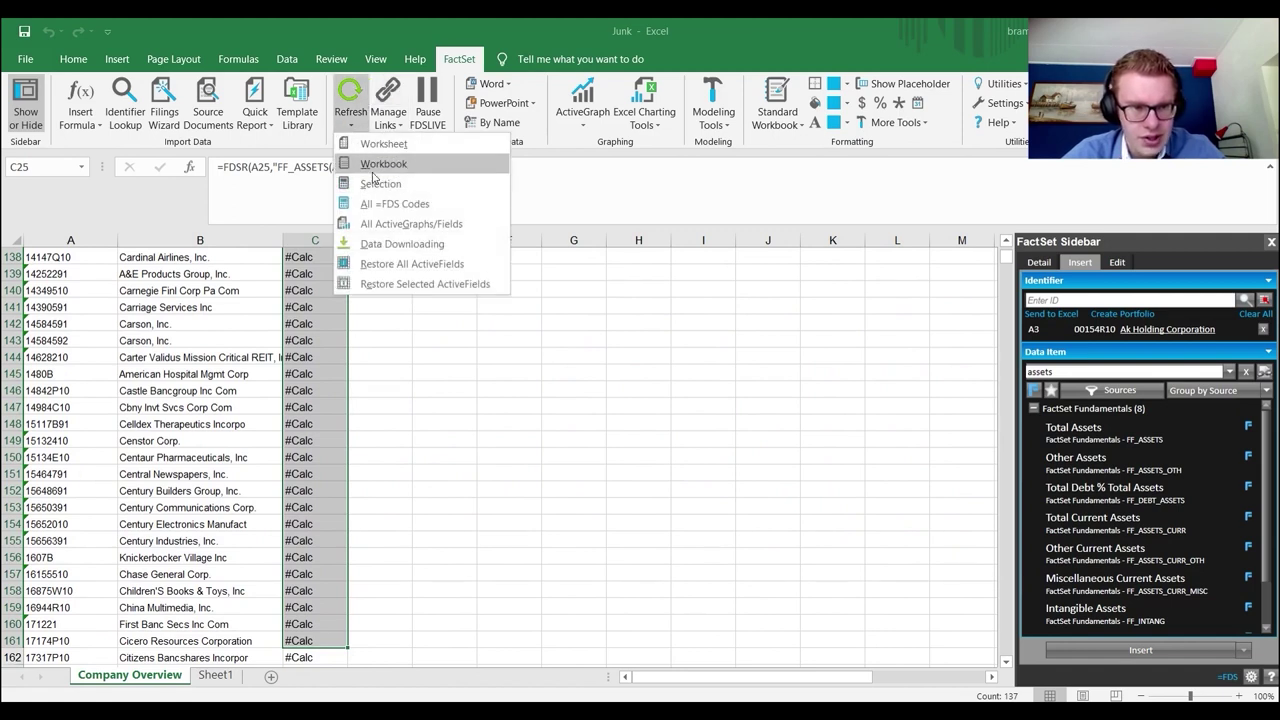
click(380, 187)
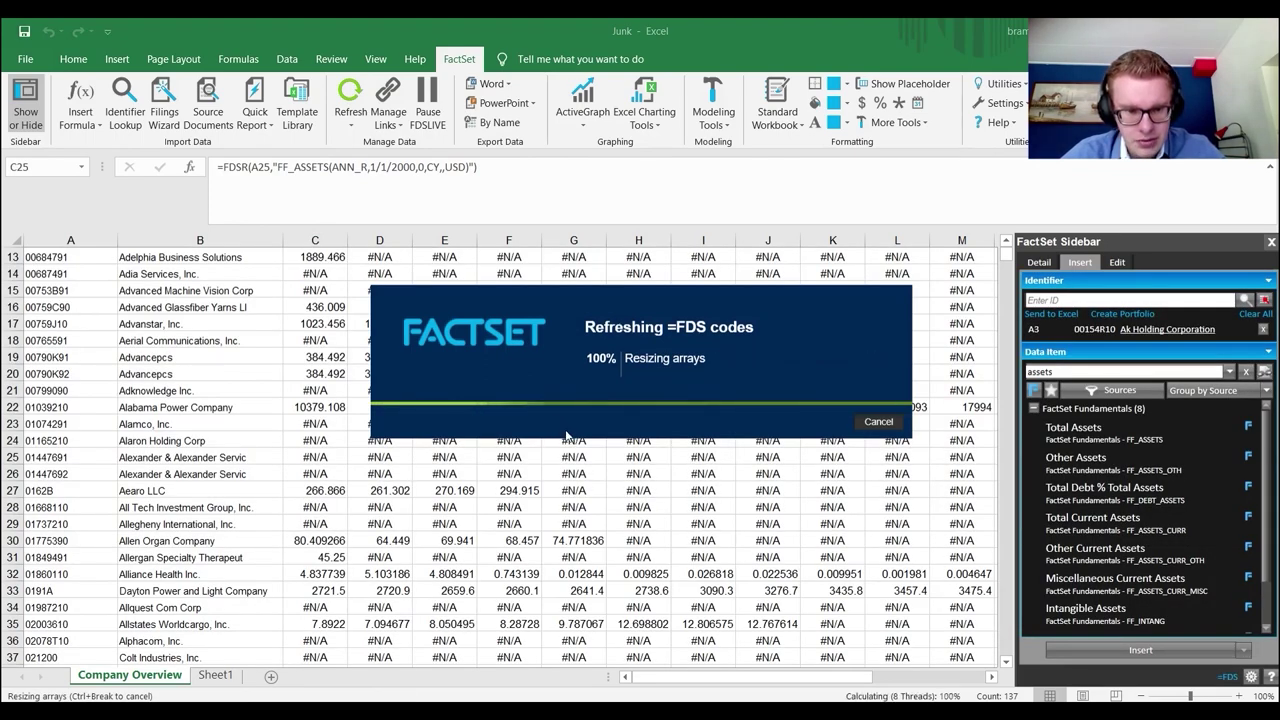
- Refresh the FactSet data for only the Total Assets formulas in C162:C1682 and save the workbook
scroll(391, 405, down, 15)
scroll(334, 374, down, 20)
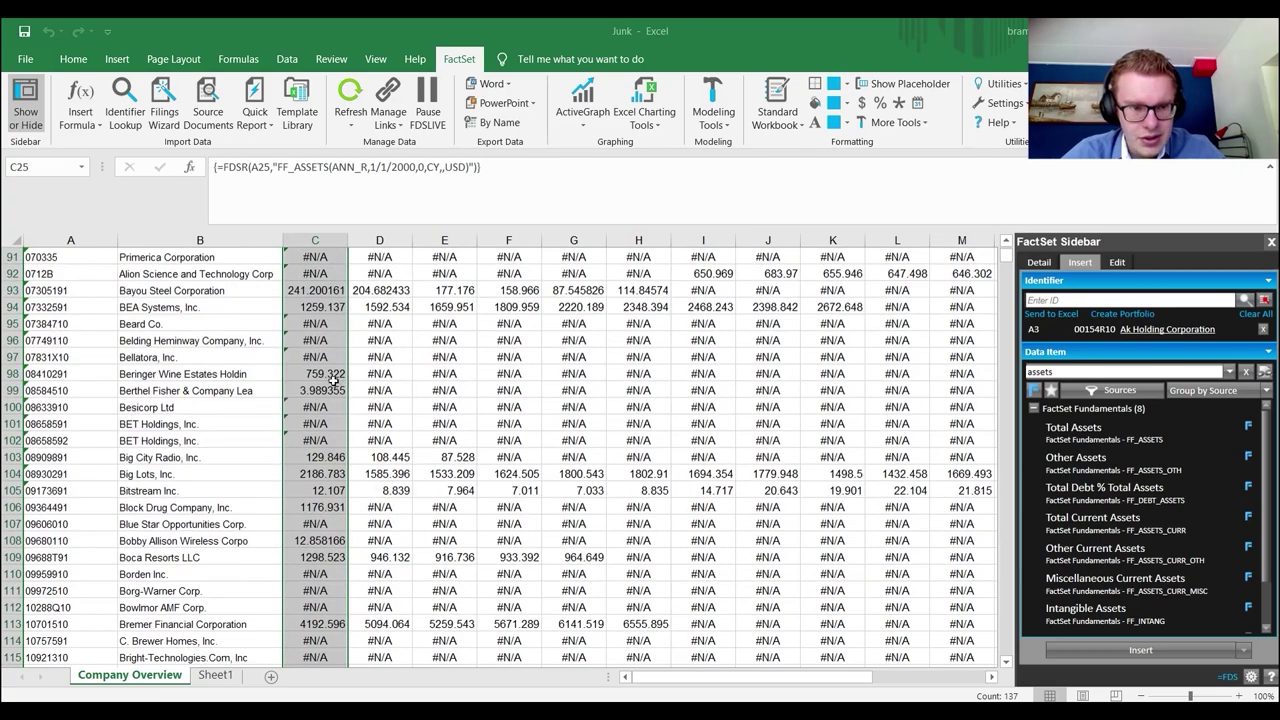
drag(315, 341, 330, 662)
key(shift+Down)
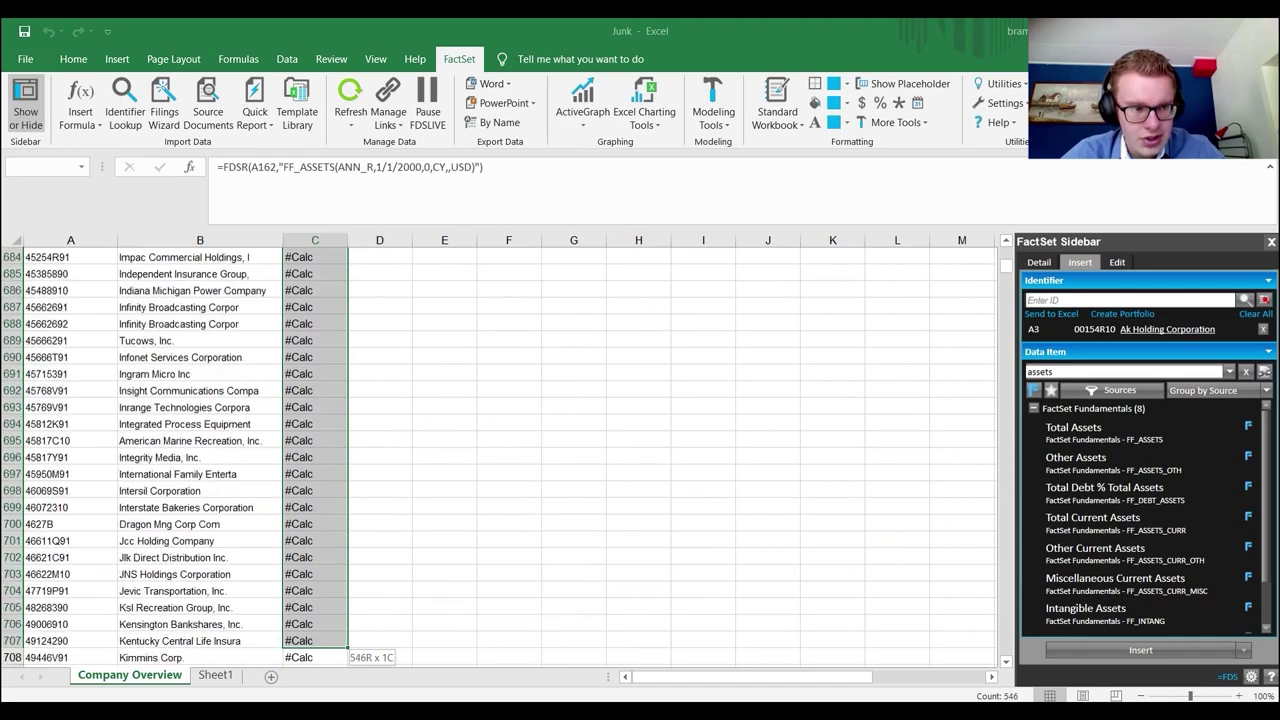
key(shift+Down)
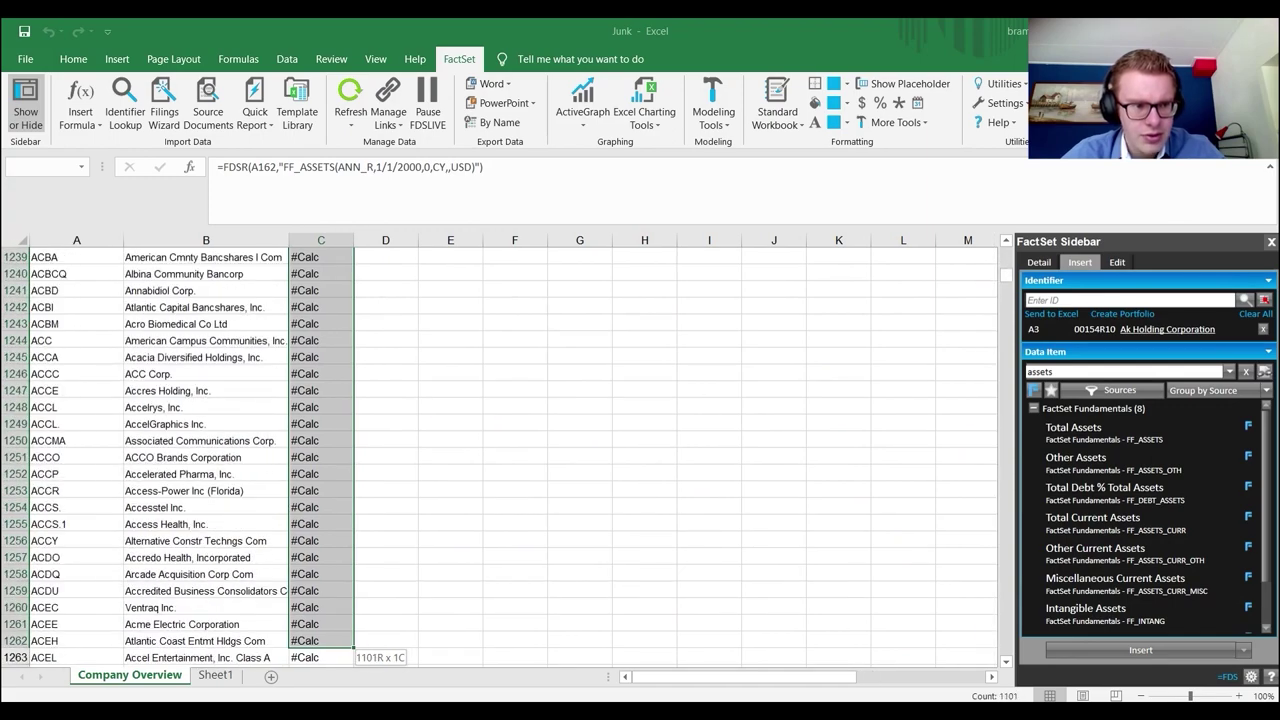
click(351, 118)
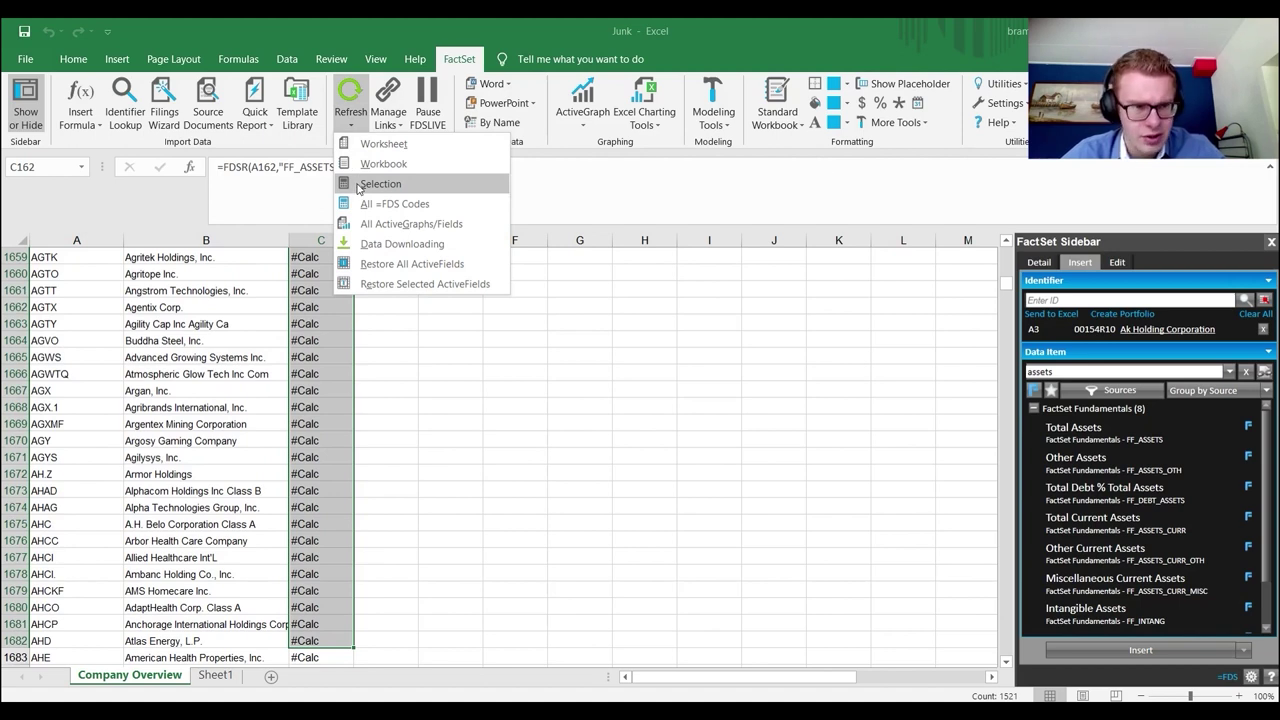
click(358, 188)
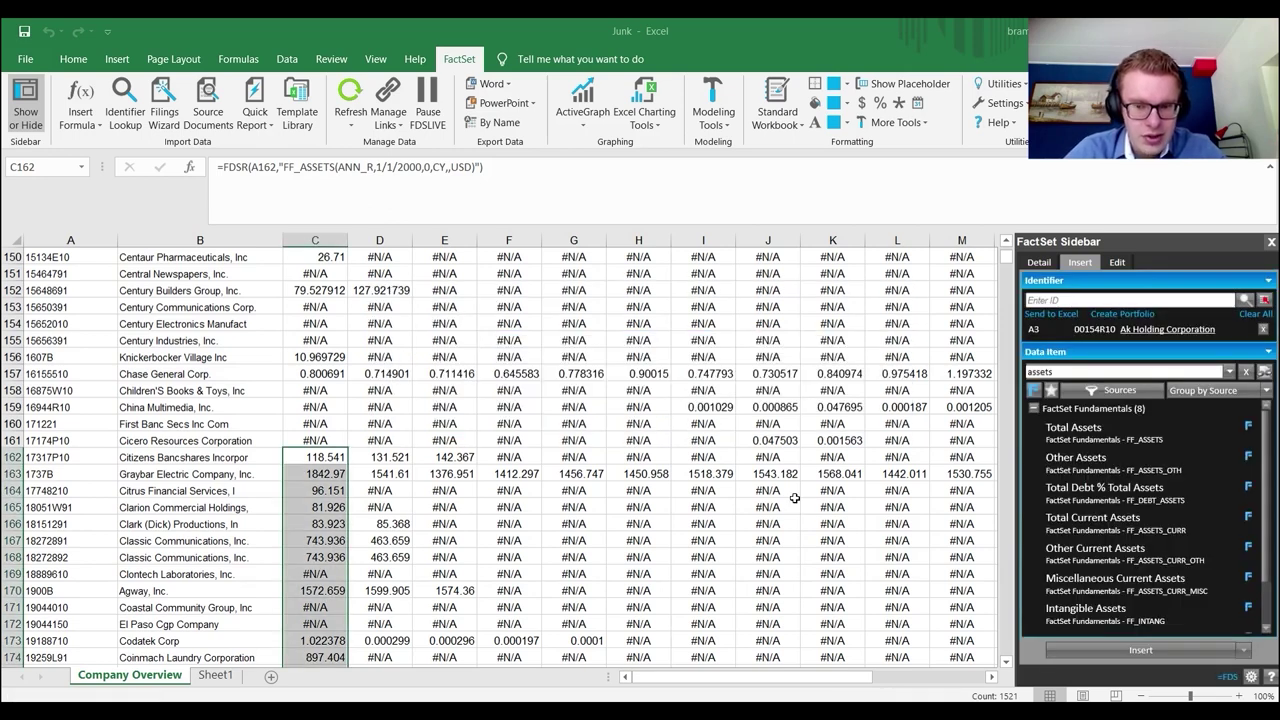
click(24, 32)
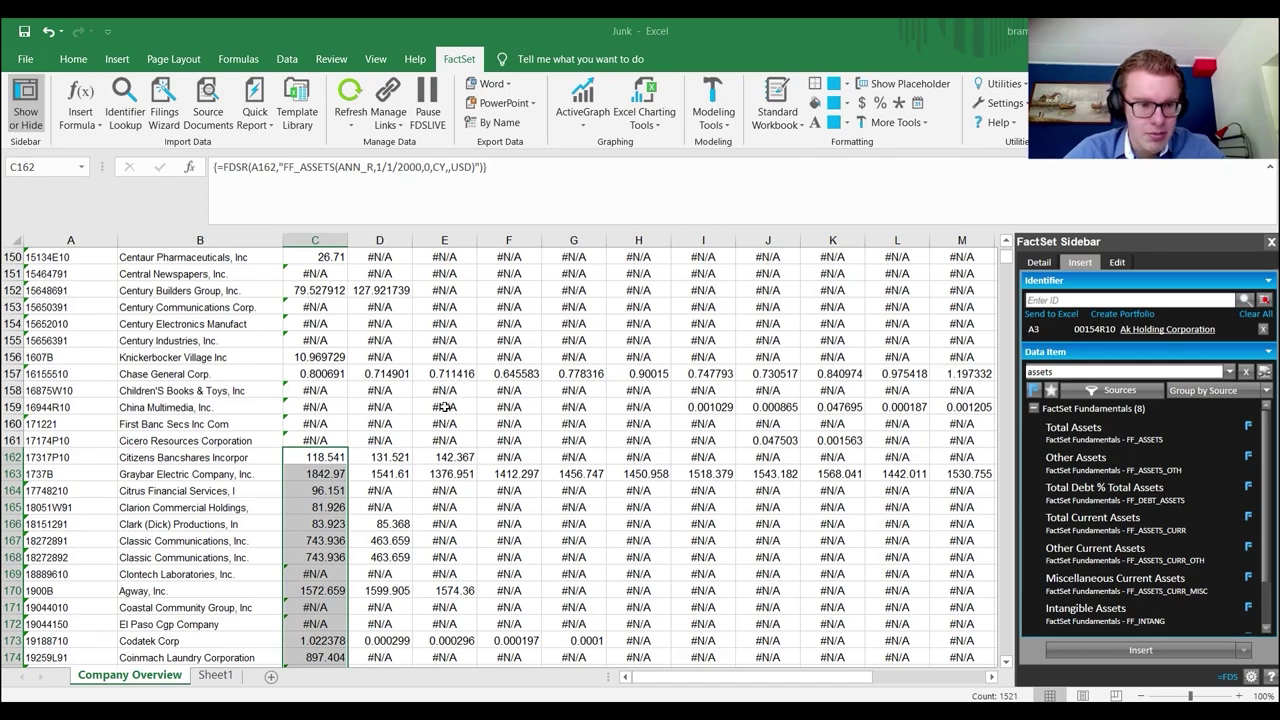
- Delete company rows 287 to 290, from Iron Mountain Incorporated to Ibah Inc Com, which hold no Total Assets data
scroll(445, 407, down, 20)
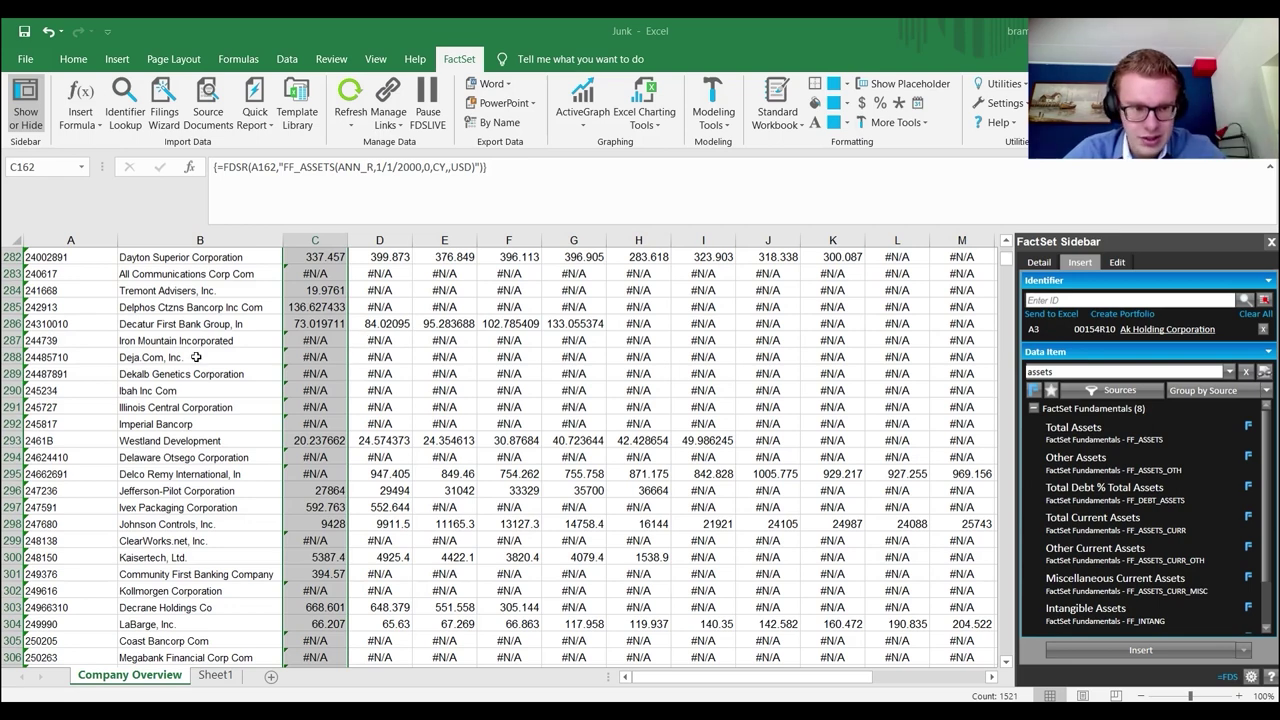
drag(135, 341, 138, 424)
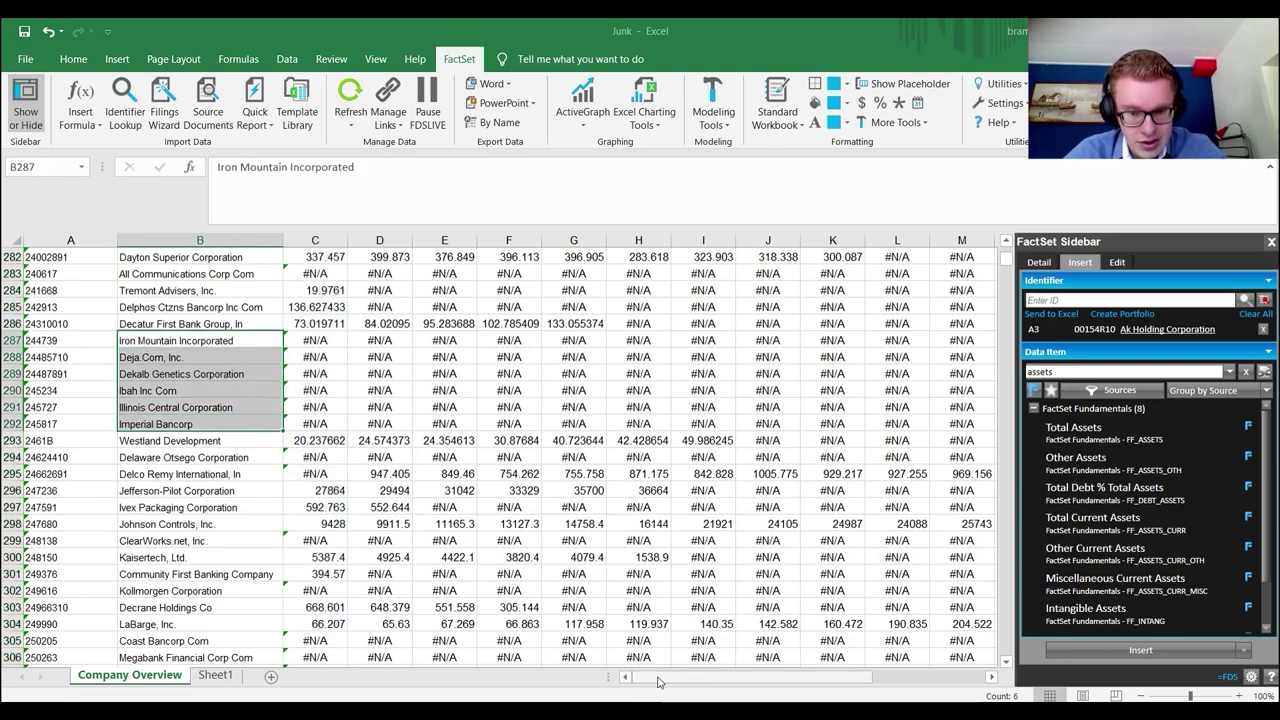
drag(660, 678, 573, 635)
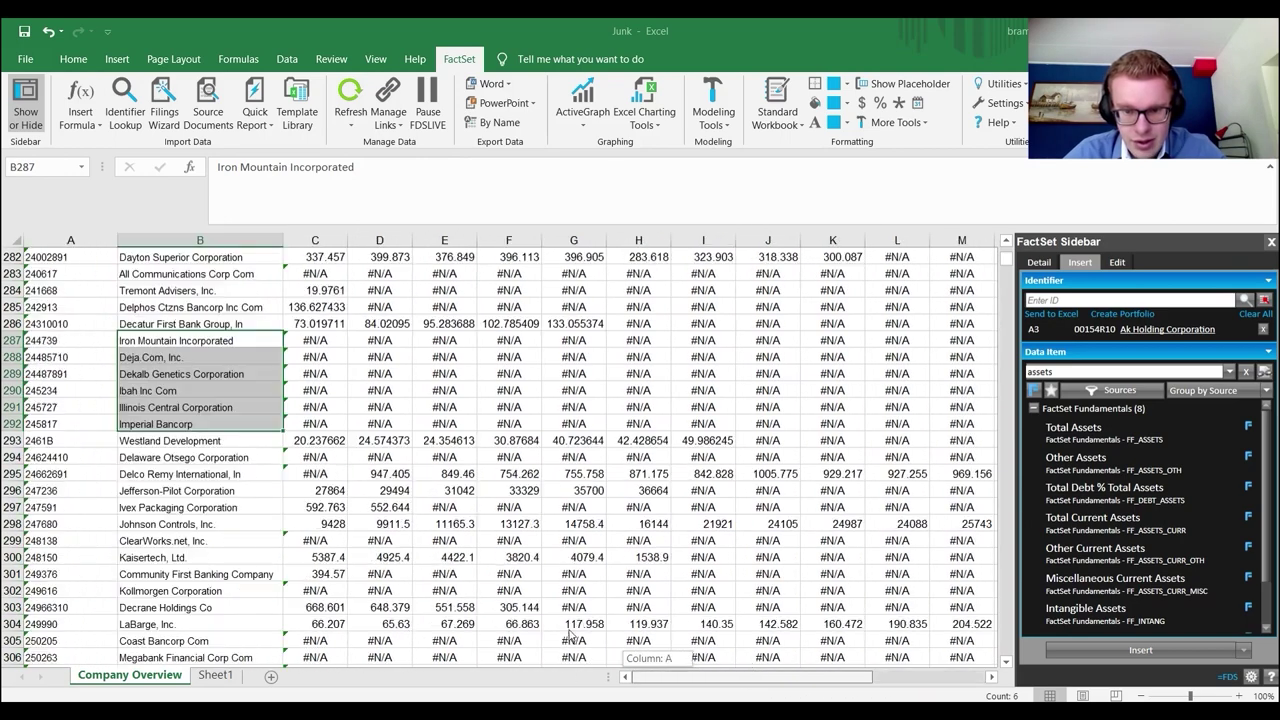
drag(12, 340, 12, 392)
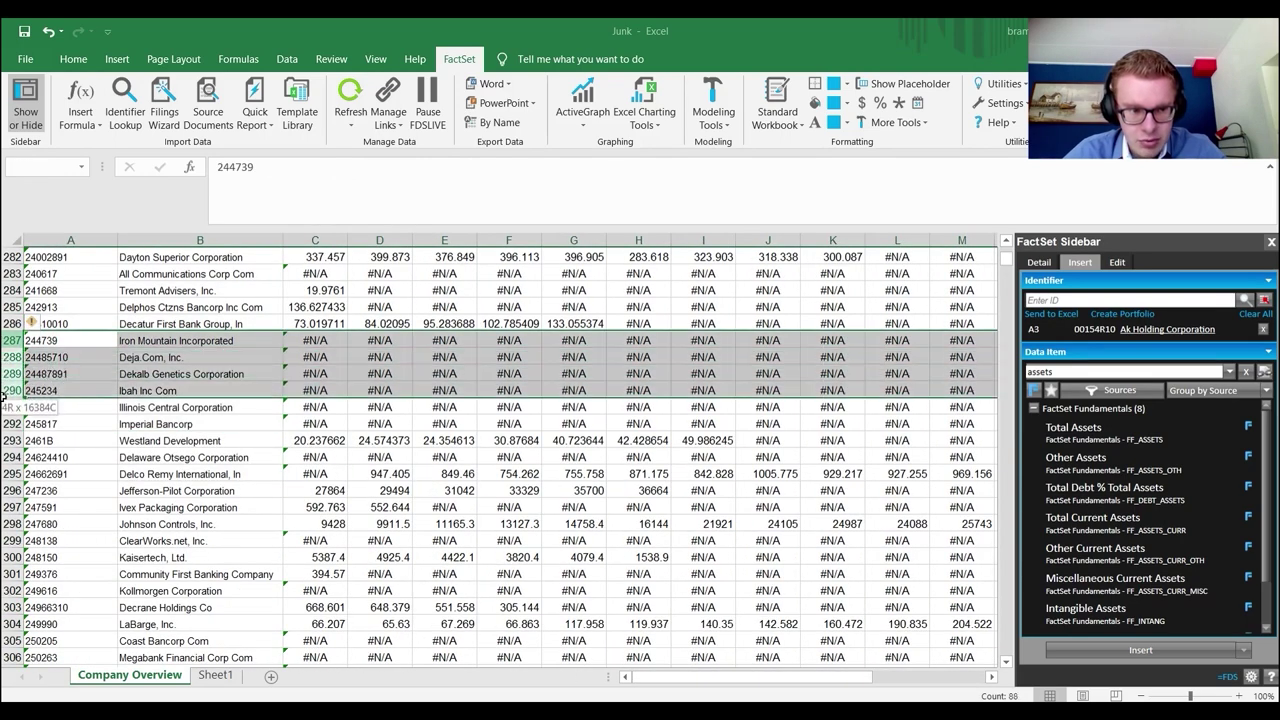
right_click(10, 392)
click(40, 203)
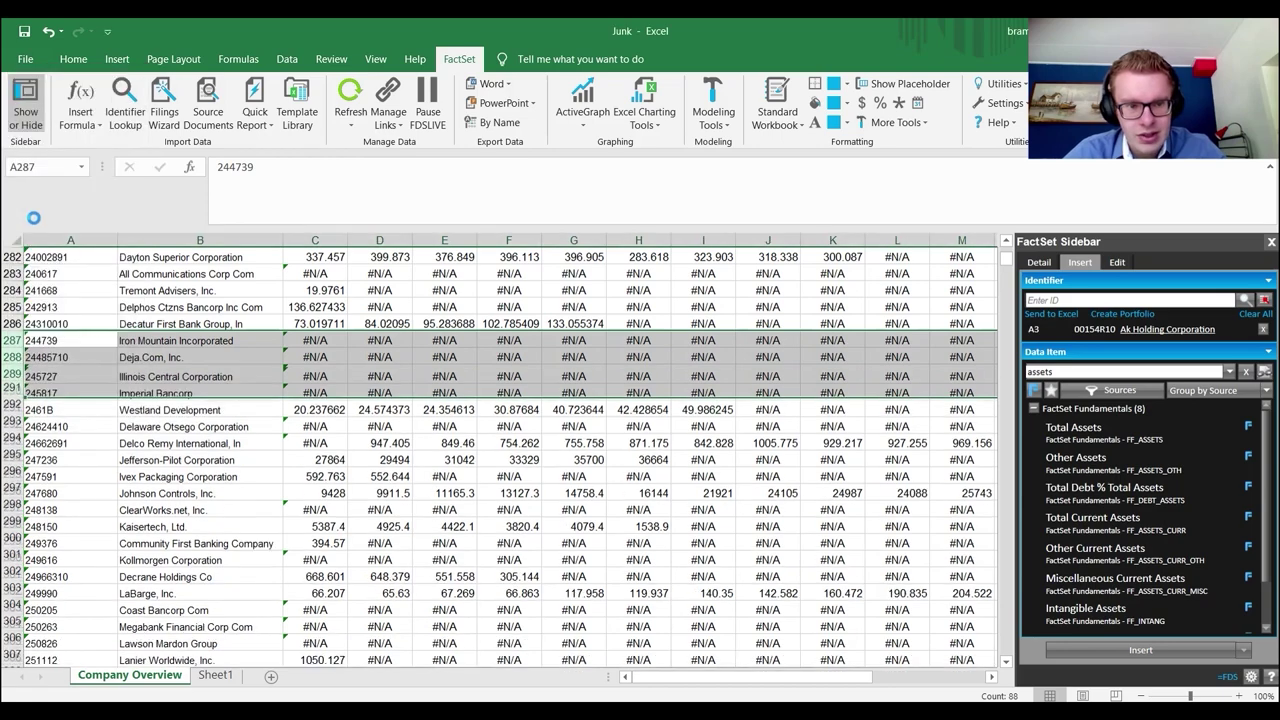
- Delete company rows 2 to 5, from A-55, Inc. to AVX Corporation, directly below the header
scroll(920, 622, up, 20)
scroll(920, 622, up, 20)
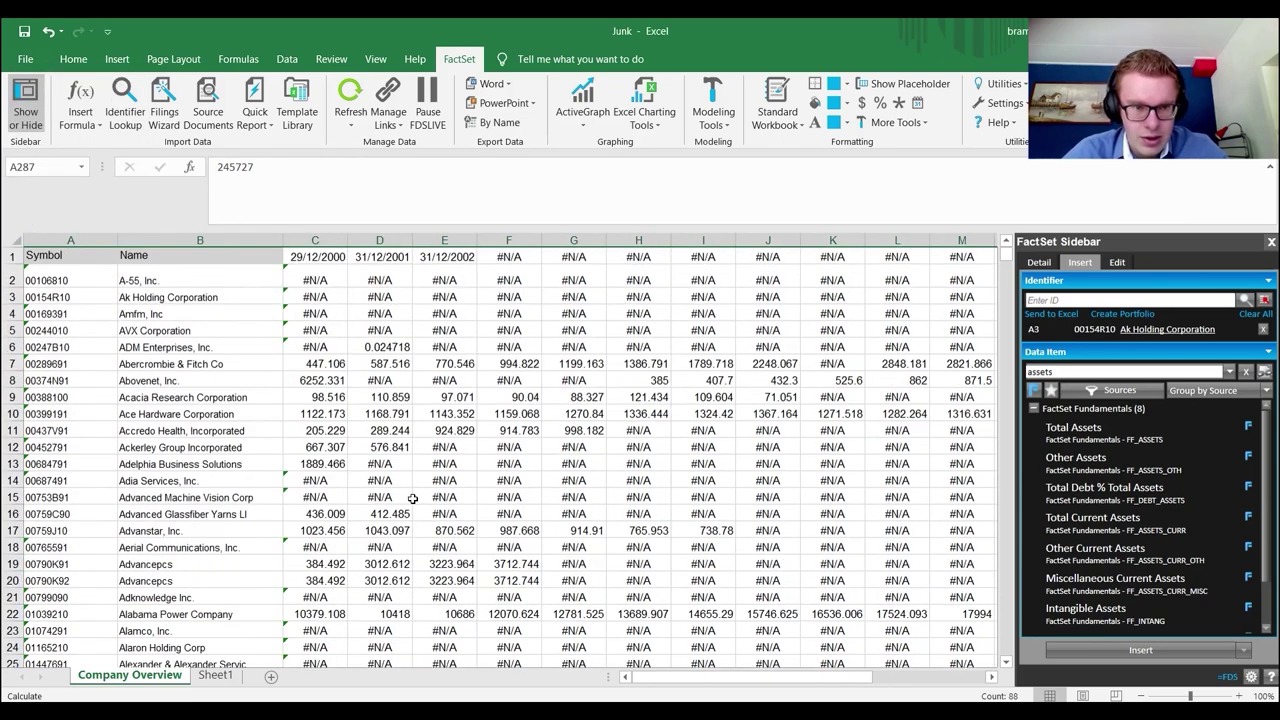
drag(12, 280, 8, 330)
right_click(8, 300)
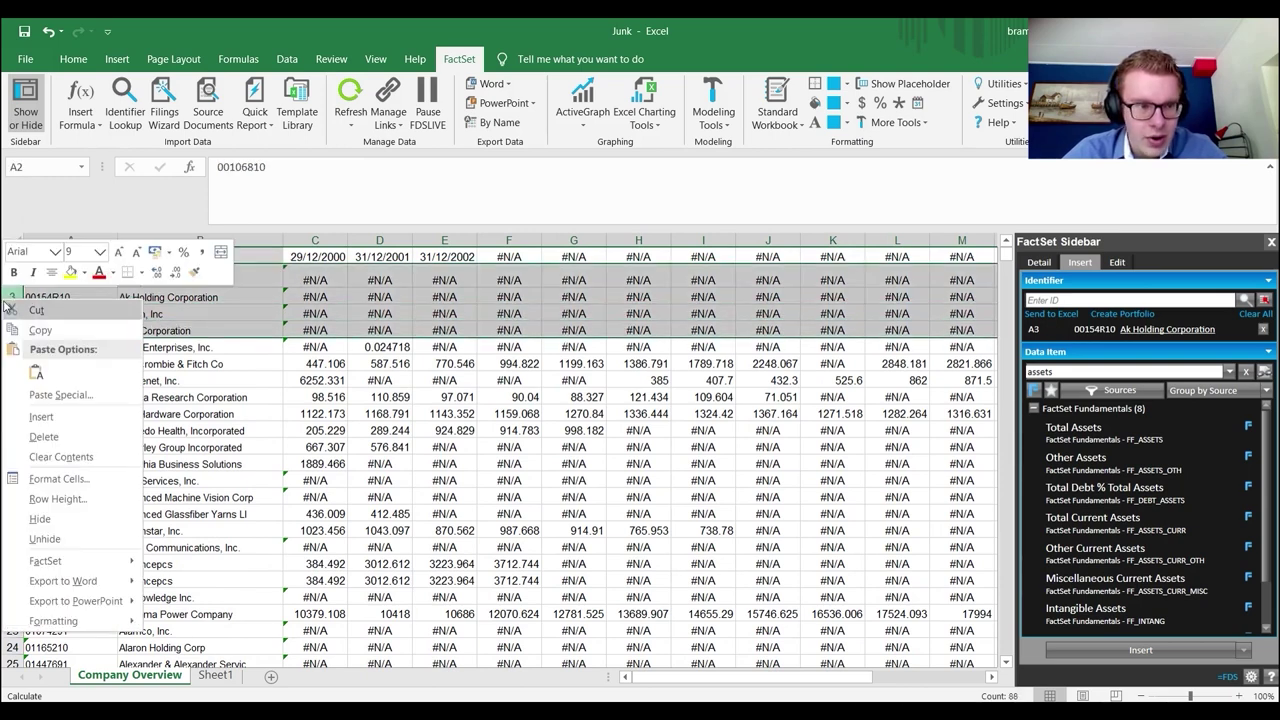
click(80, 432)
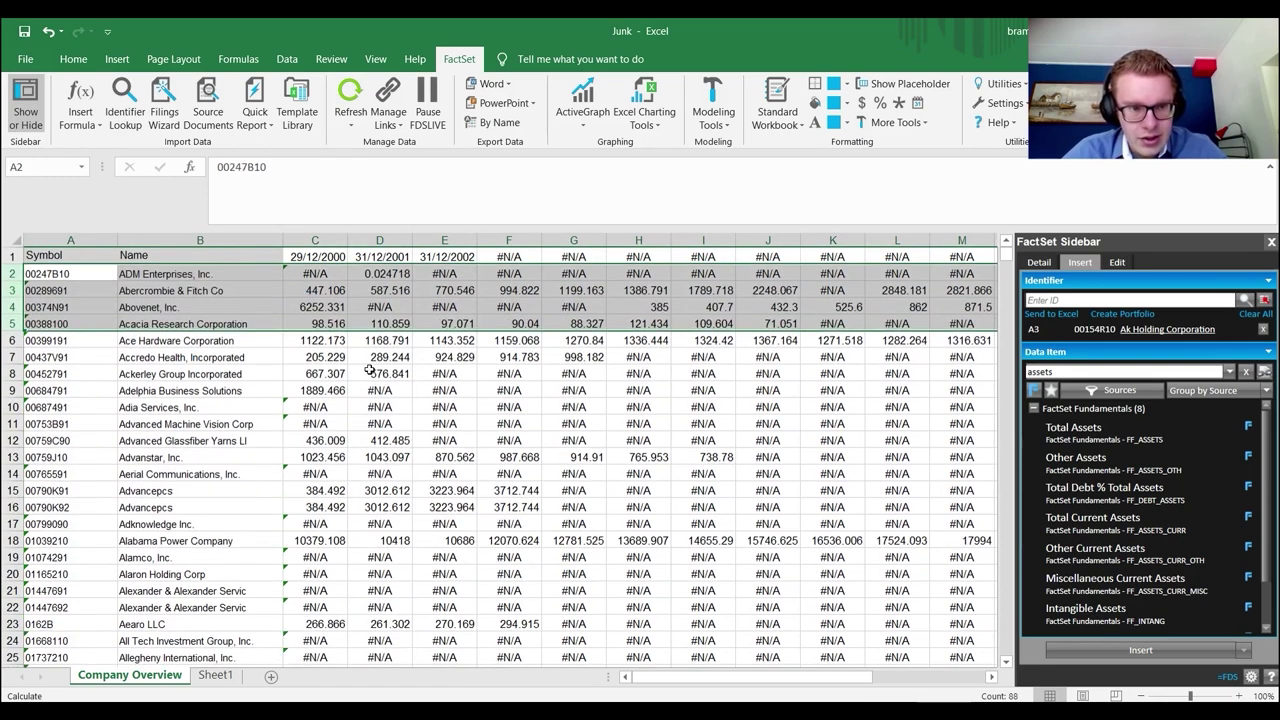
click(322, 407)
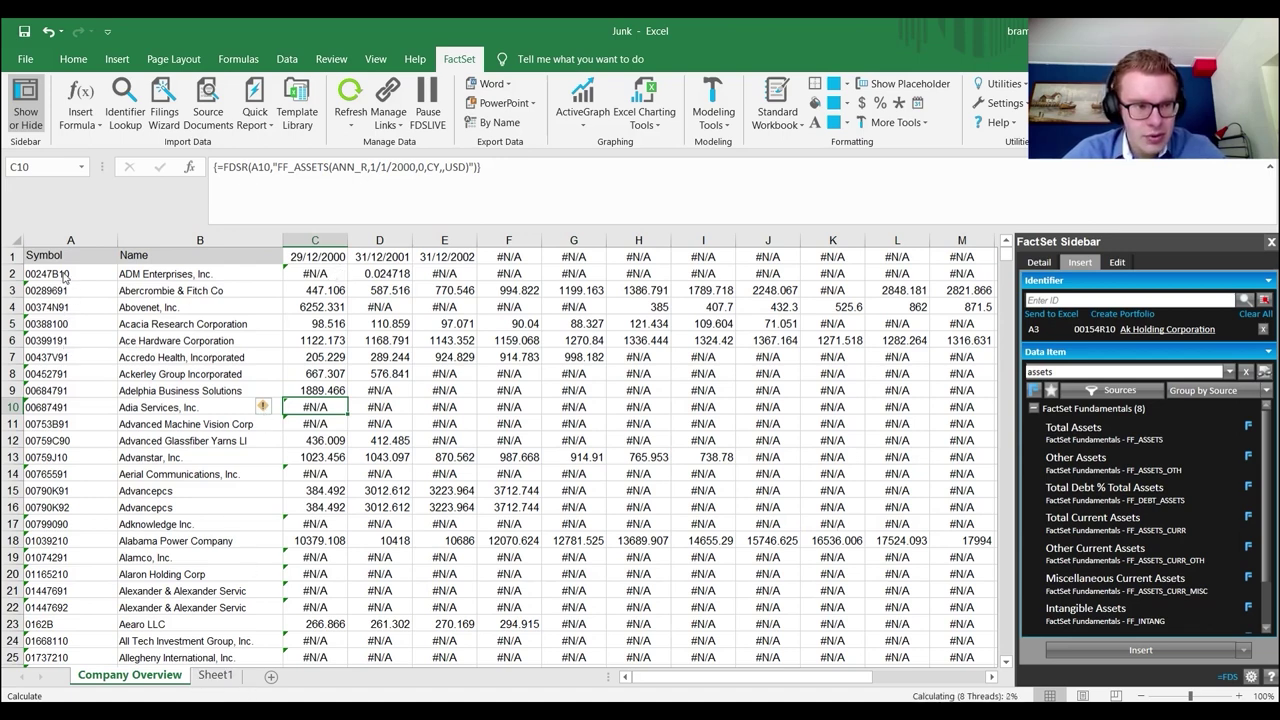
- Copy the company symbols from A6 downward into column A of a new worksheet, starting at A1
drag(68, 340, 47, 690)
key(ctrl+c)
click(270, 676)
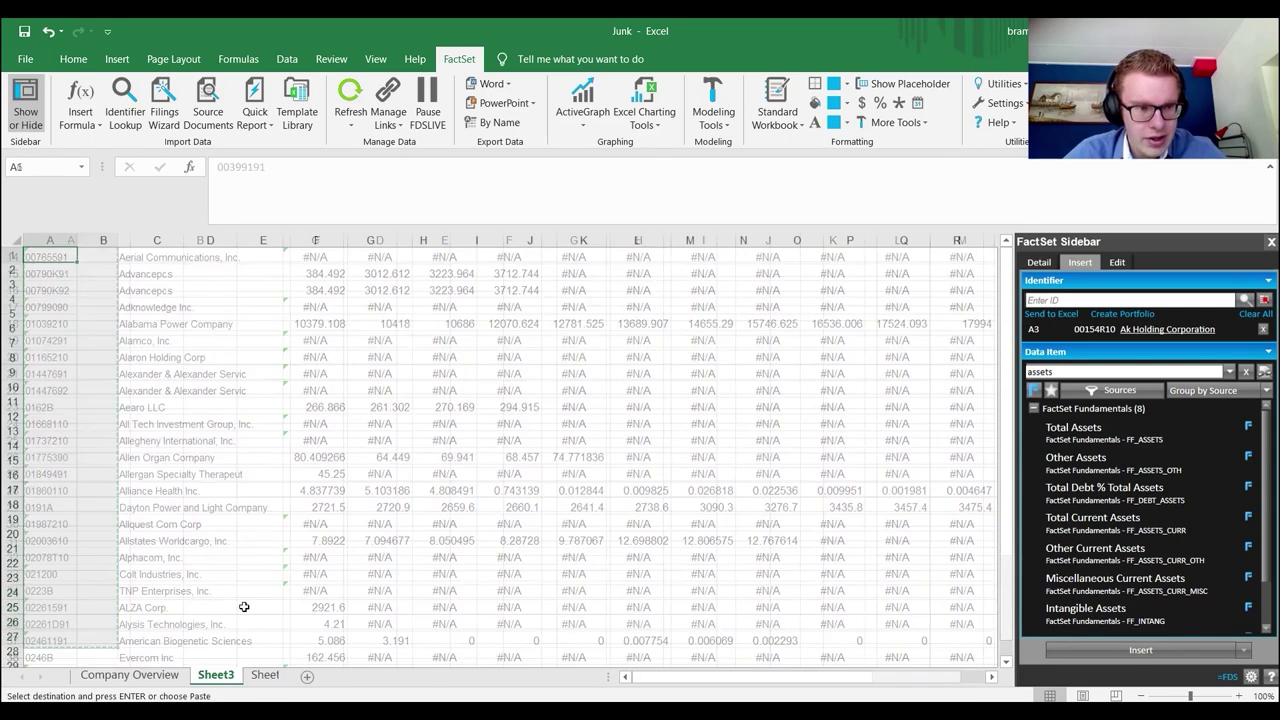
key(ctrl+v)
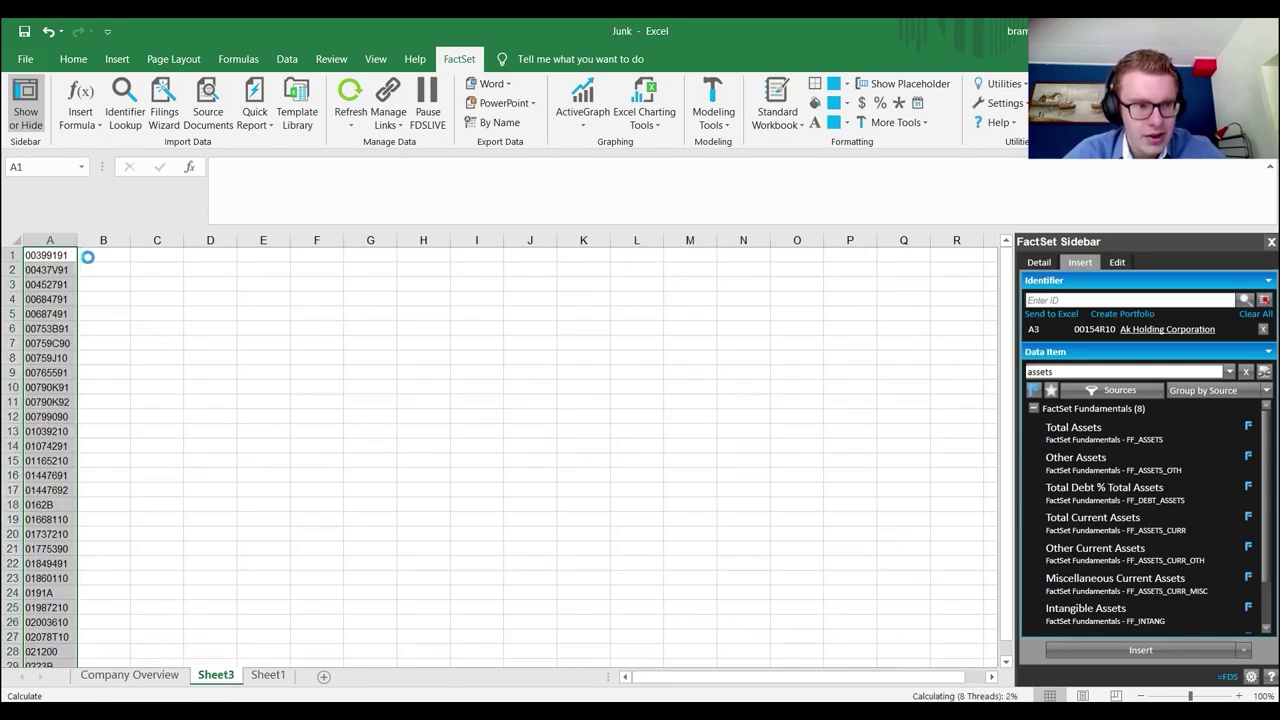
- With B1 as the target cell, clear the previous identifier and data item search, and set Sheet3 cell A1 as the FactSet identifier
click(89, 259)
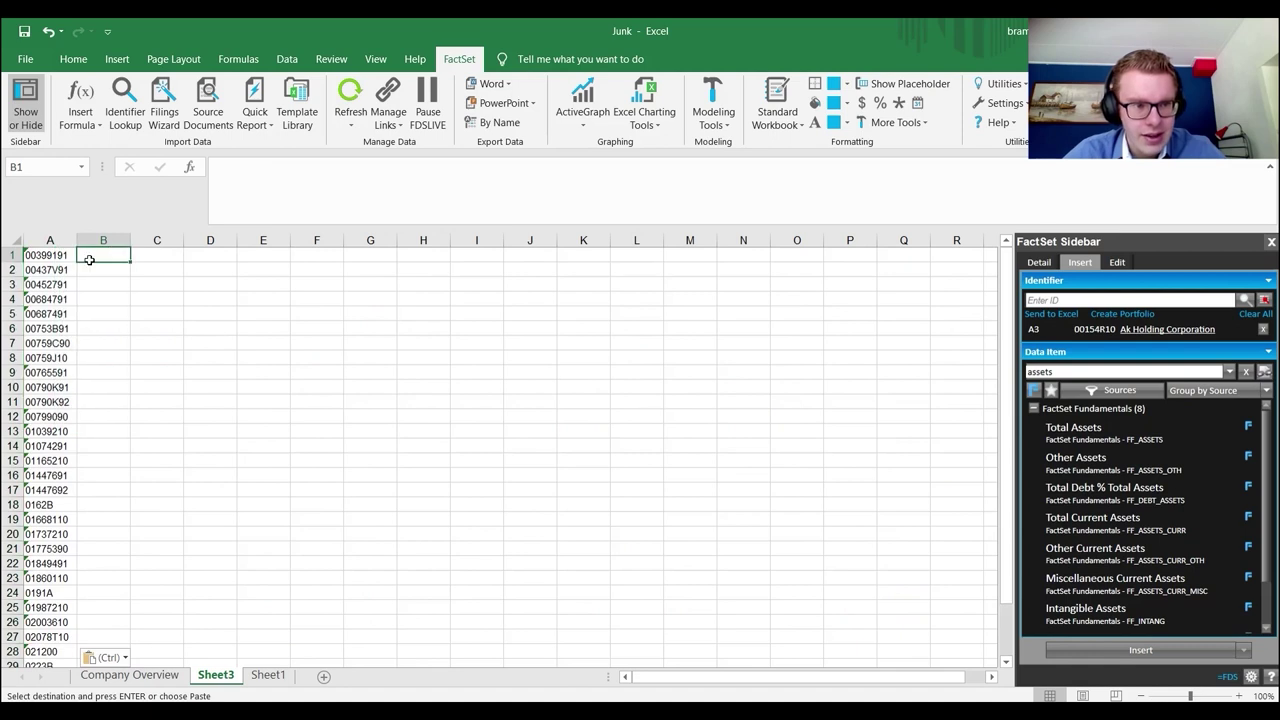
click(1245, 371)
click(1263, 329)
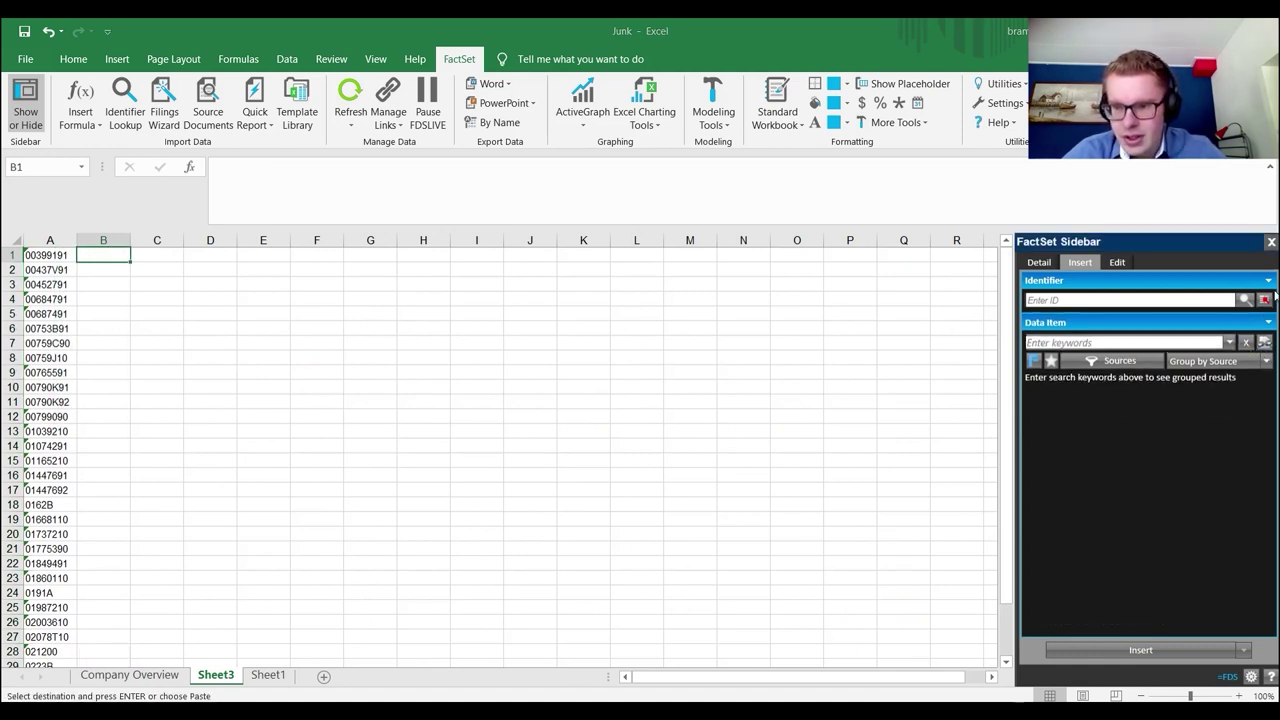
click(1265, 299)
click(50, 256)
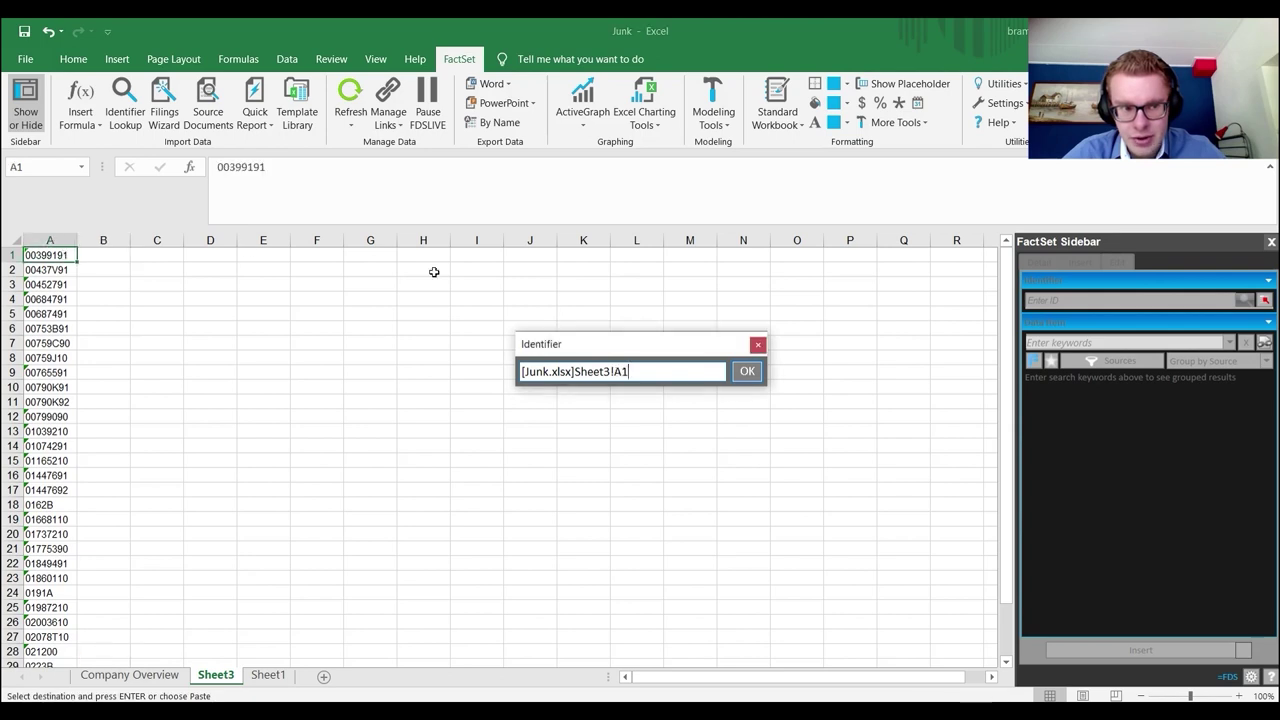
click(745, 371)
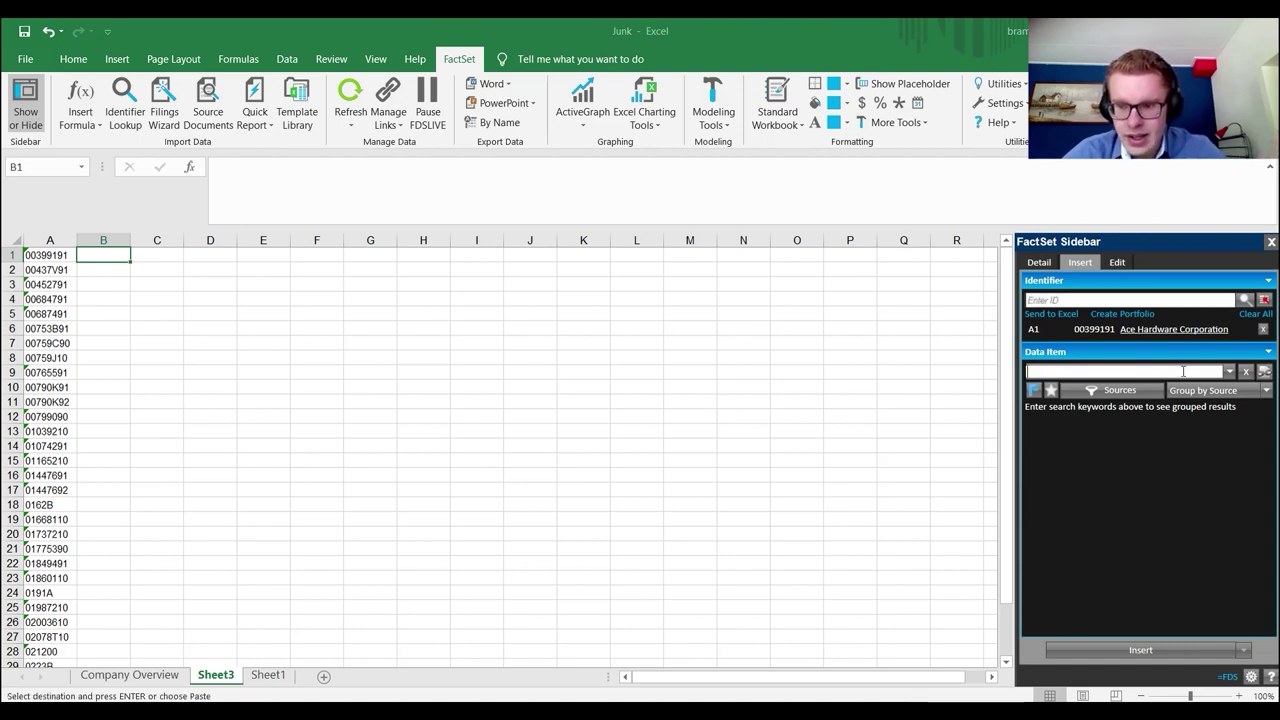
- Search the FactSet data items for esg and extend the search beyond FactSet Recommended items
click(1050, 330)
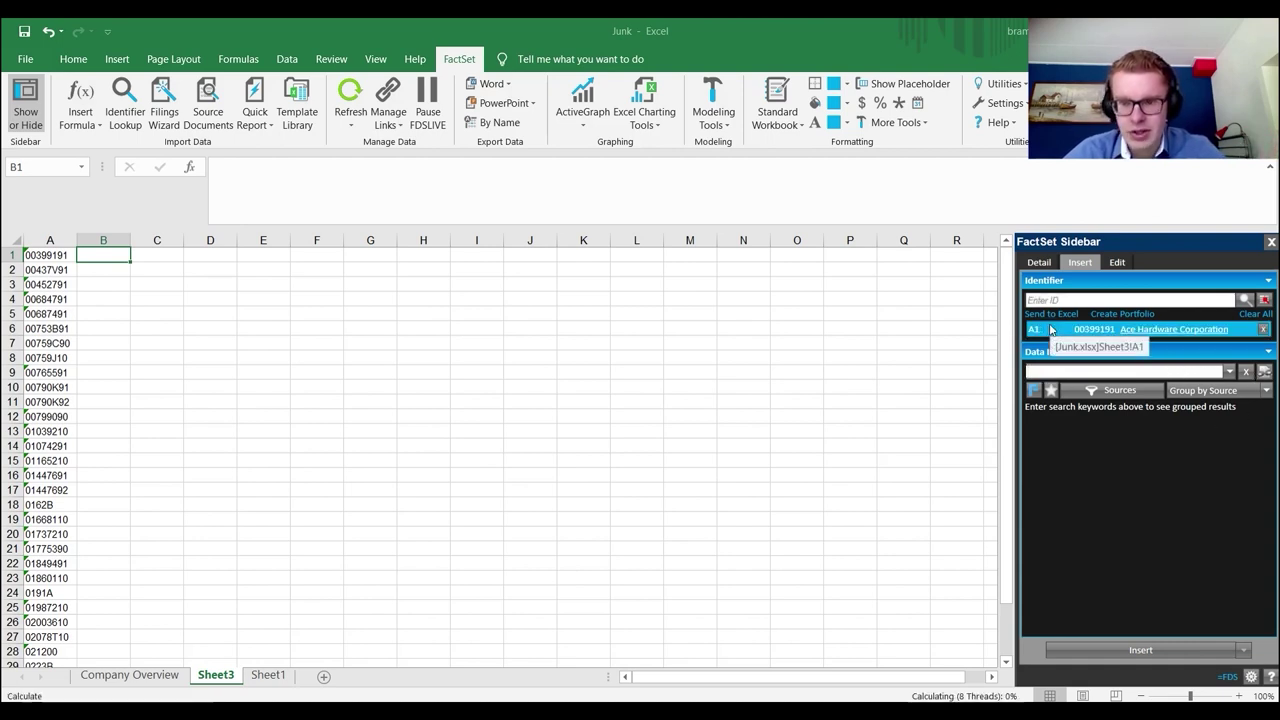
click(1066, 372)
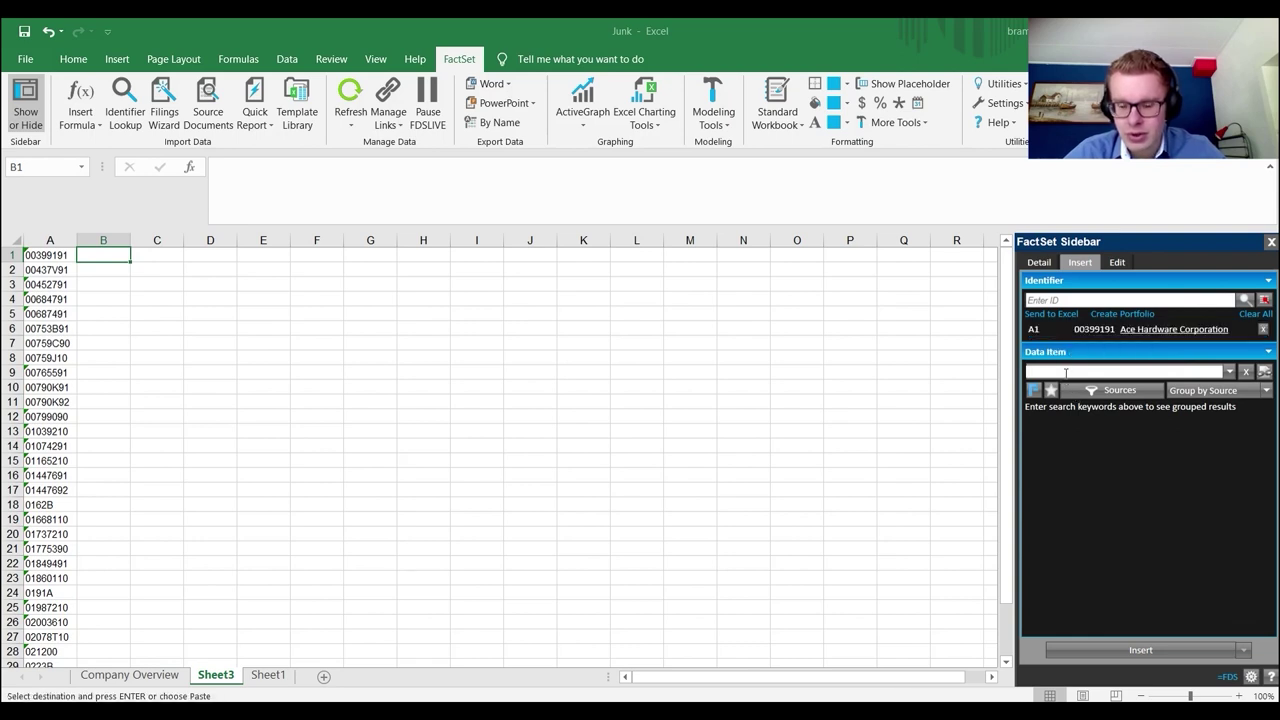
text(esg)
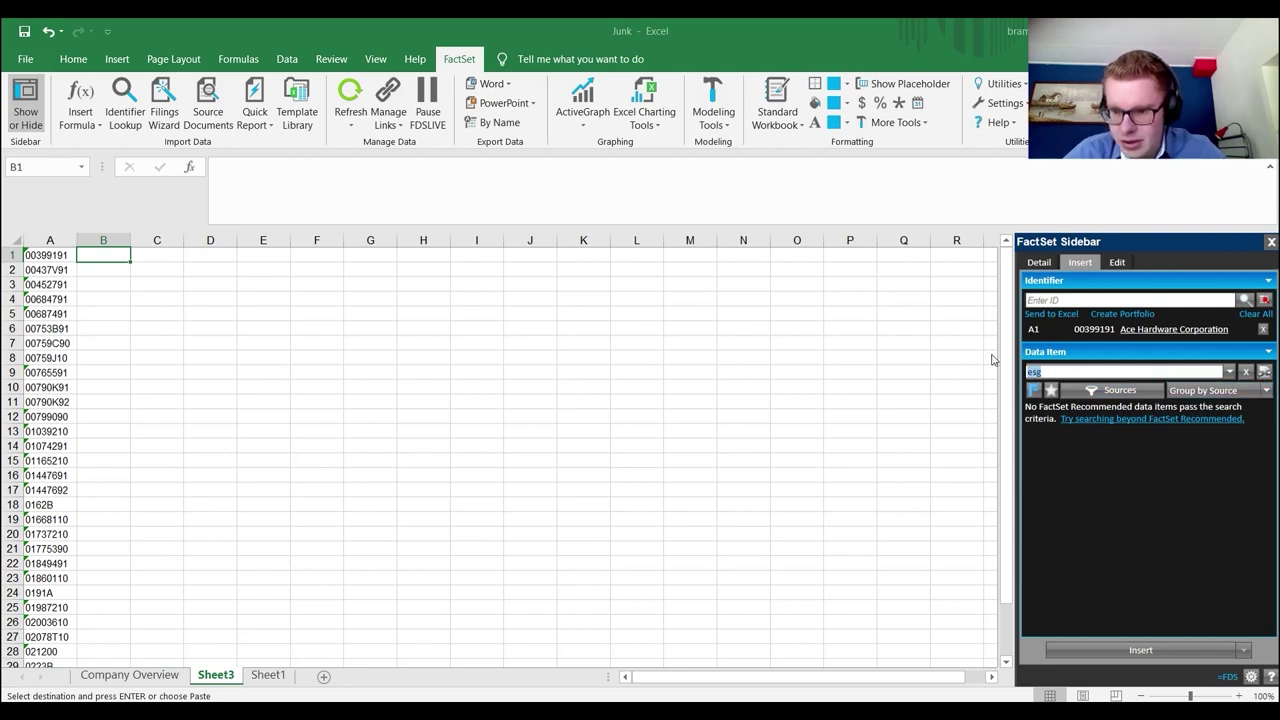
click(1034, 390)
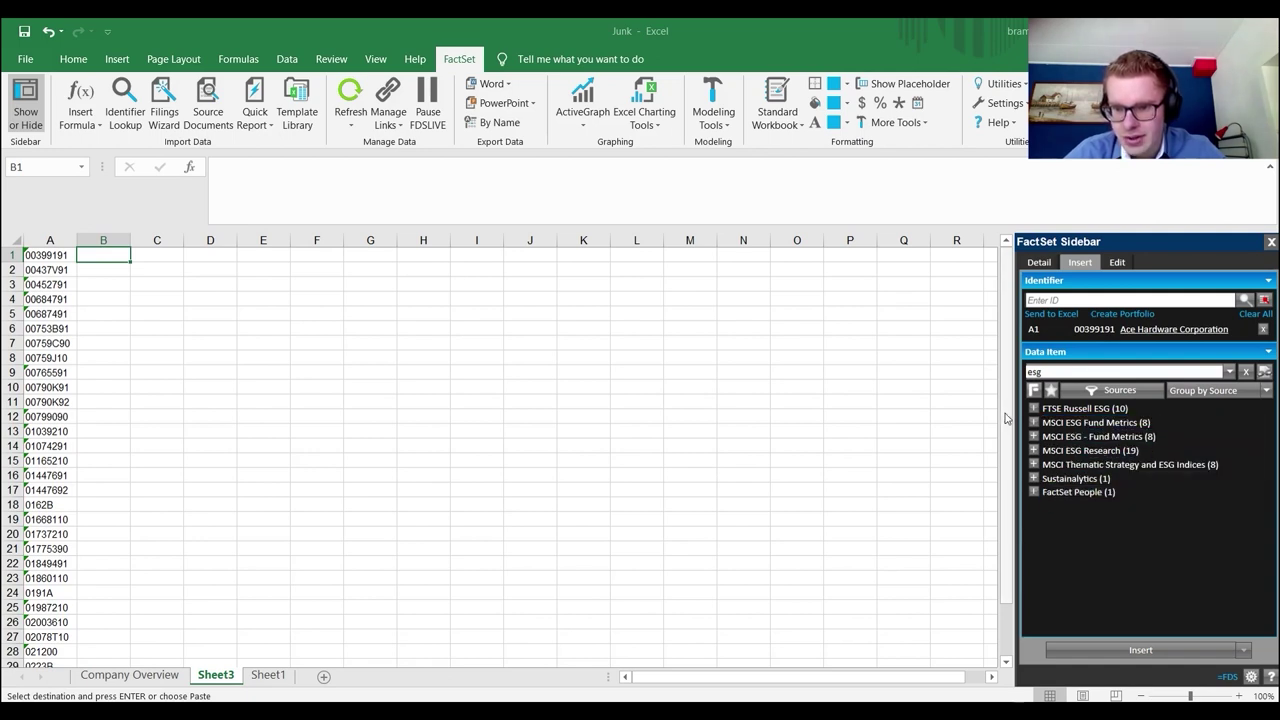
- Insert the MSCI ESG Fund Metrics - ESG Score formula in B1, yearly from 1/1/2000 with the Quality score type and Overall score
click(1034, 424)
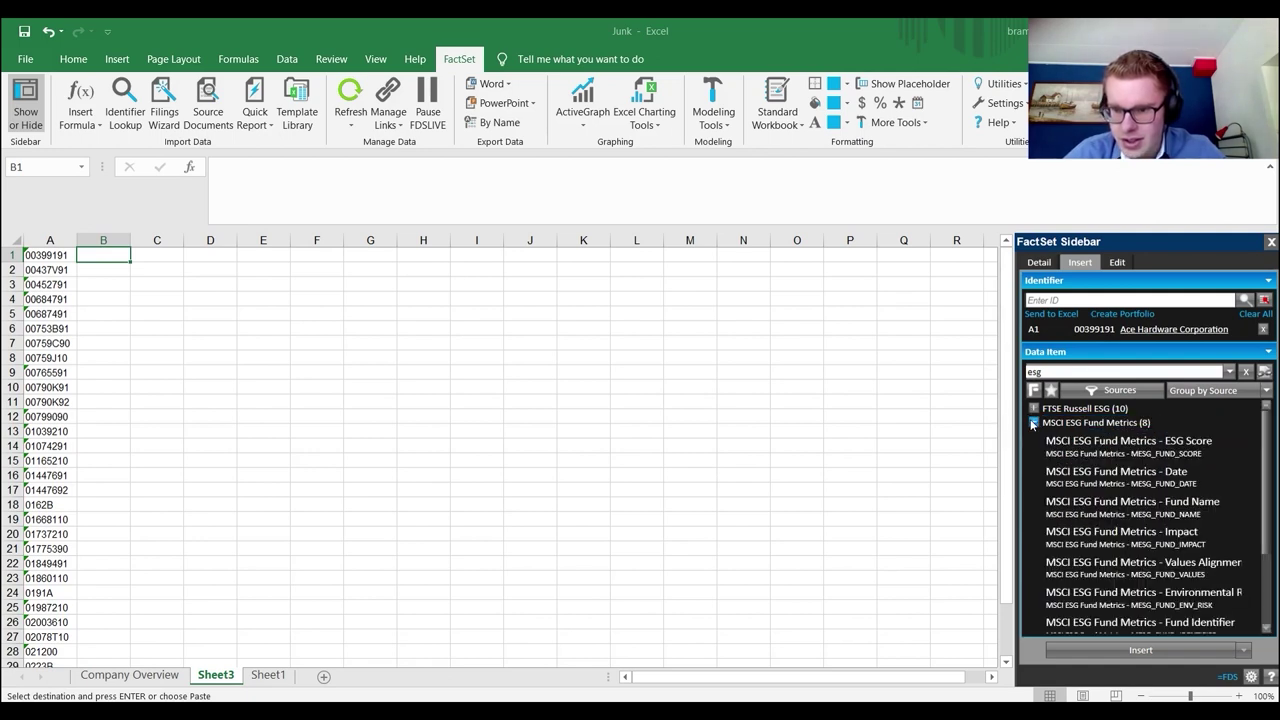
click(1110, 444)
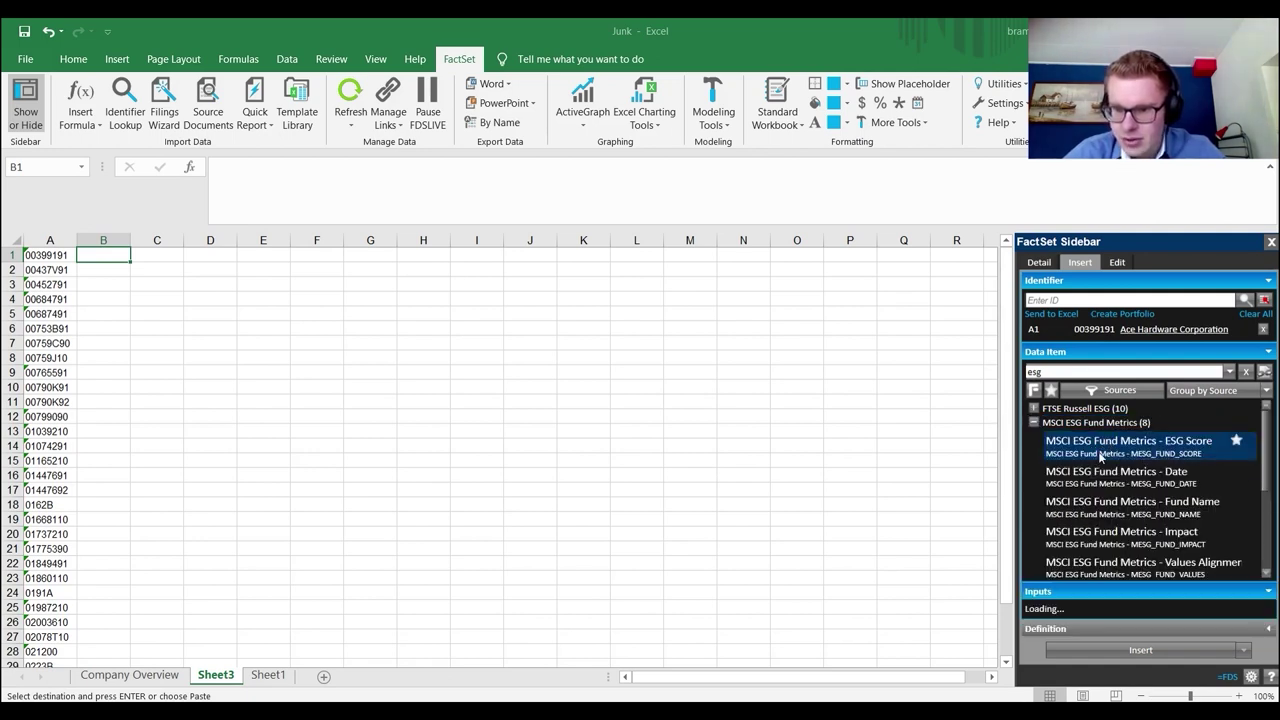
double_click(1130, 450)
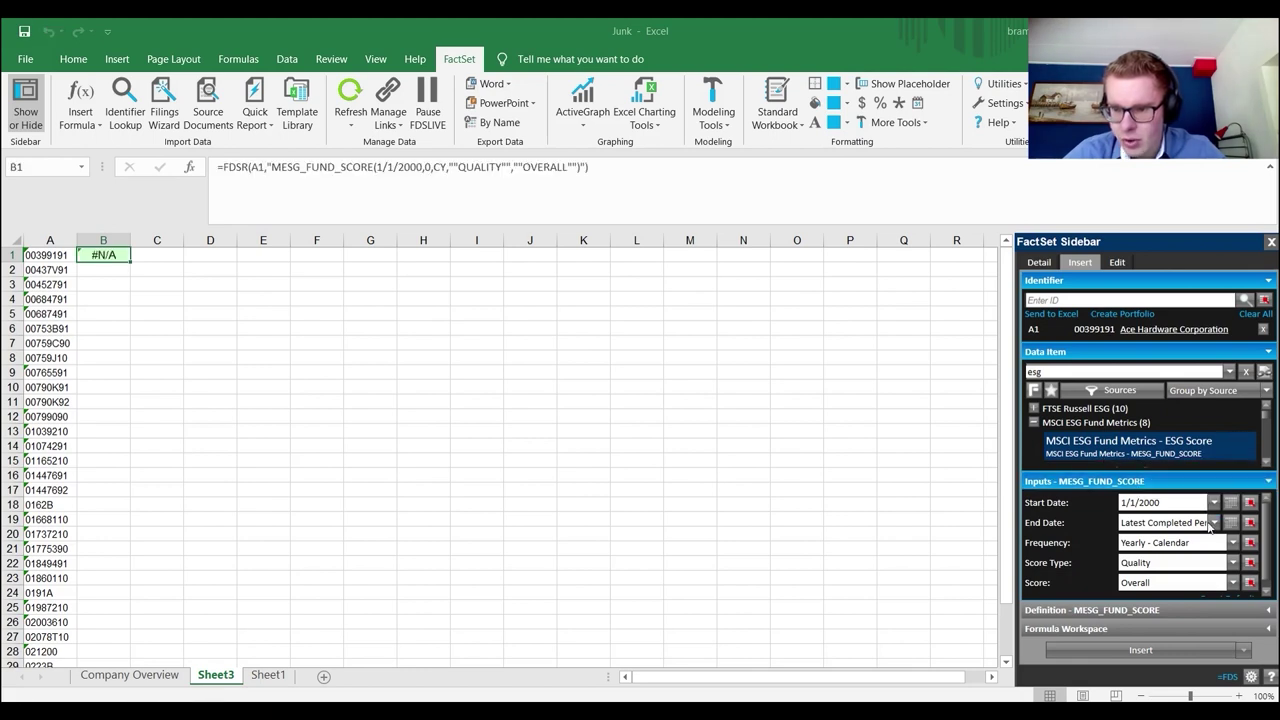
click(1161, 657)
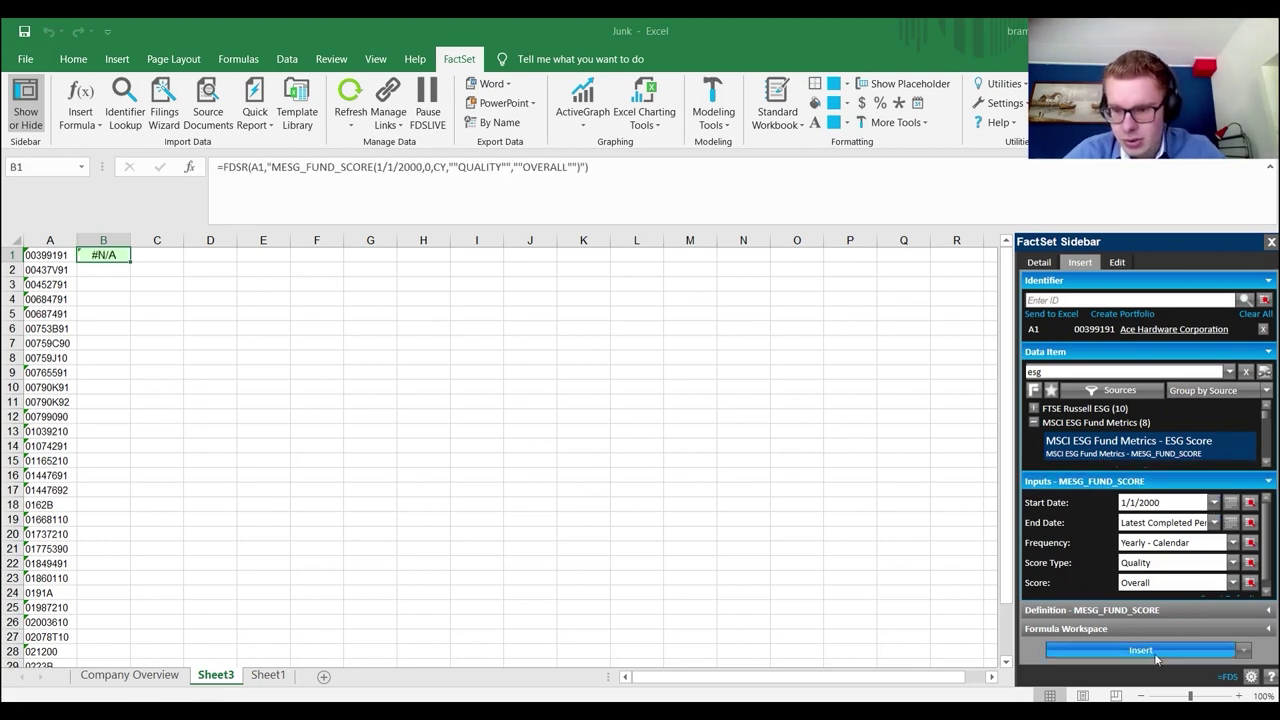
- Fill the ESG score formula from B1 down to B32 and refresh the filled FactSet formulas
click(118, 255)
drag(128, 260, 78, 638)
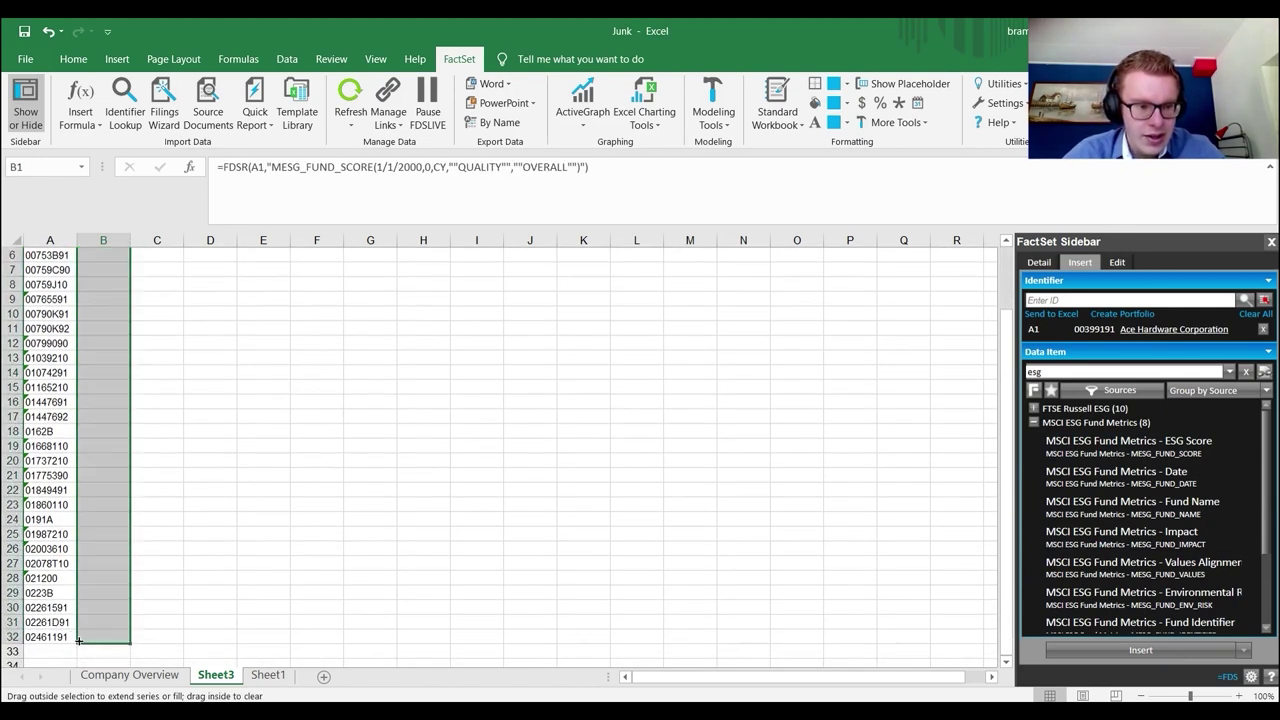
click(350, 124)
click(375, 181)
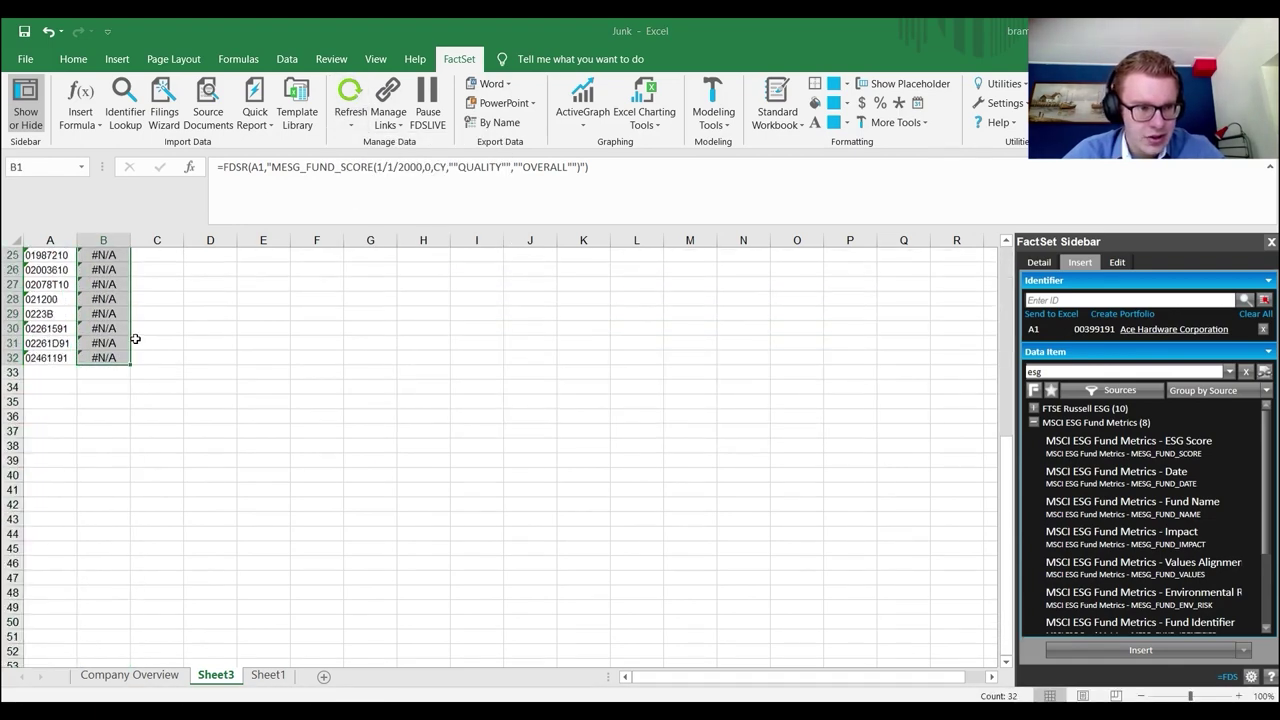
- With C1 as the target cell, search the data items for marketcap and limit the search to FactSet Recommended items
click(174, 270)
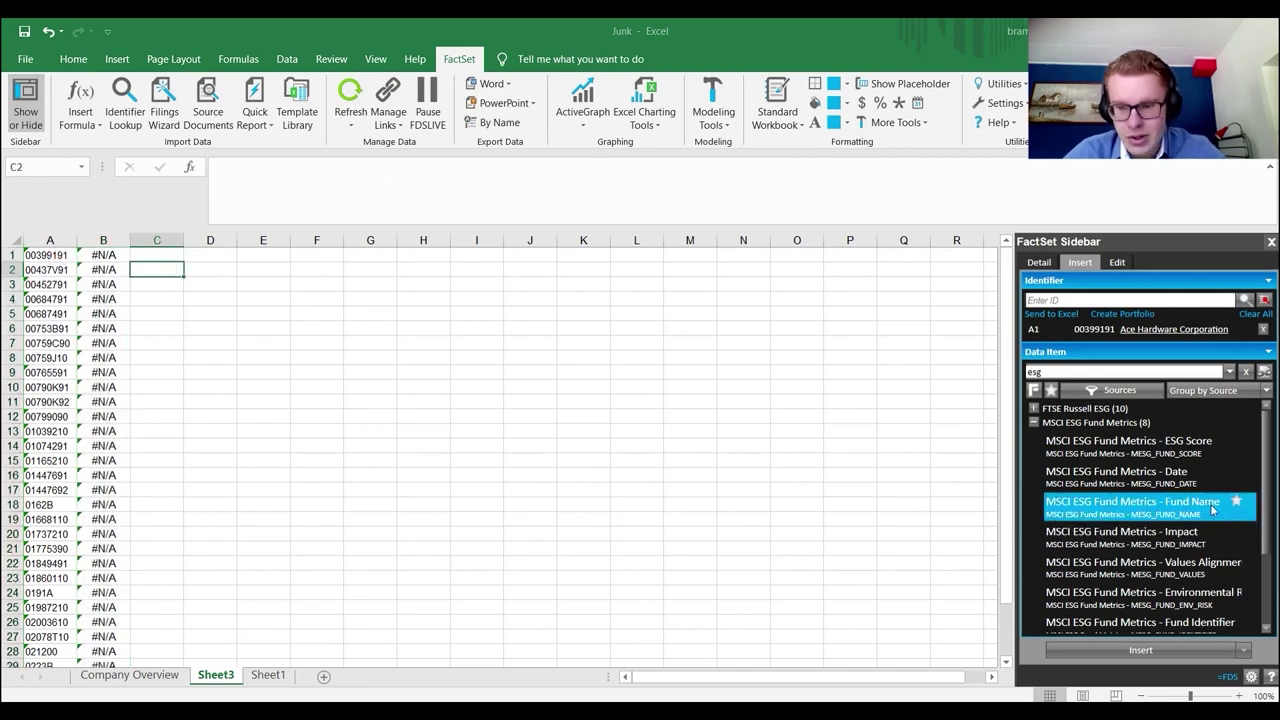
click(170, 256)
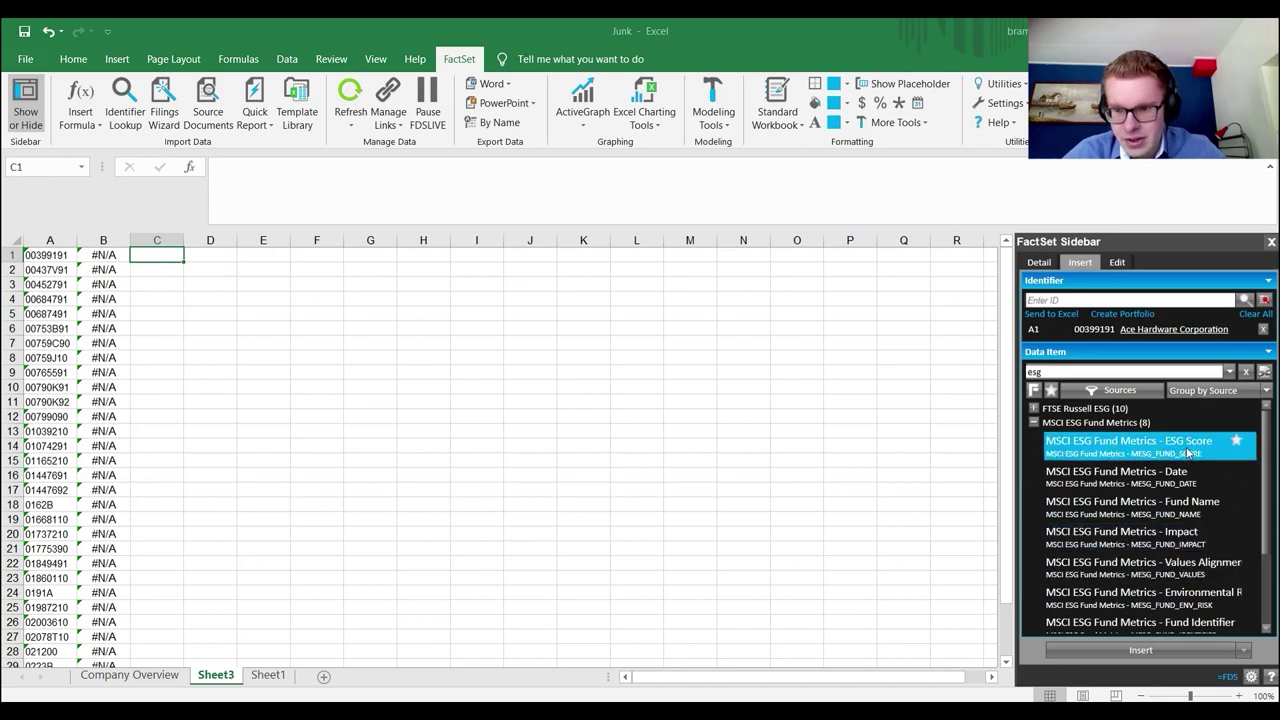
click(1088, 368)
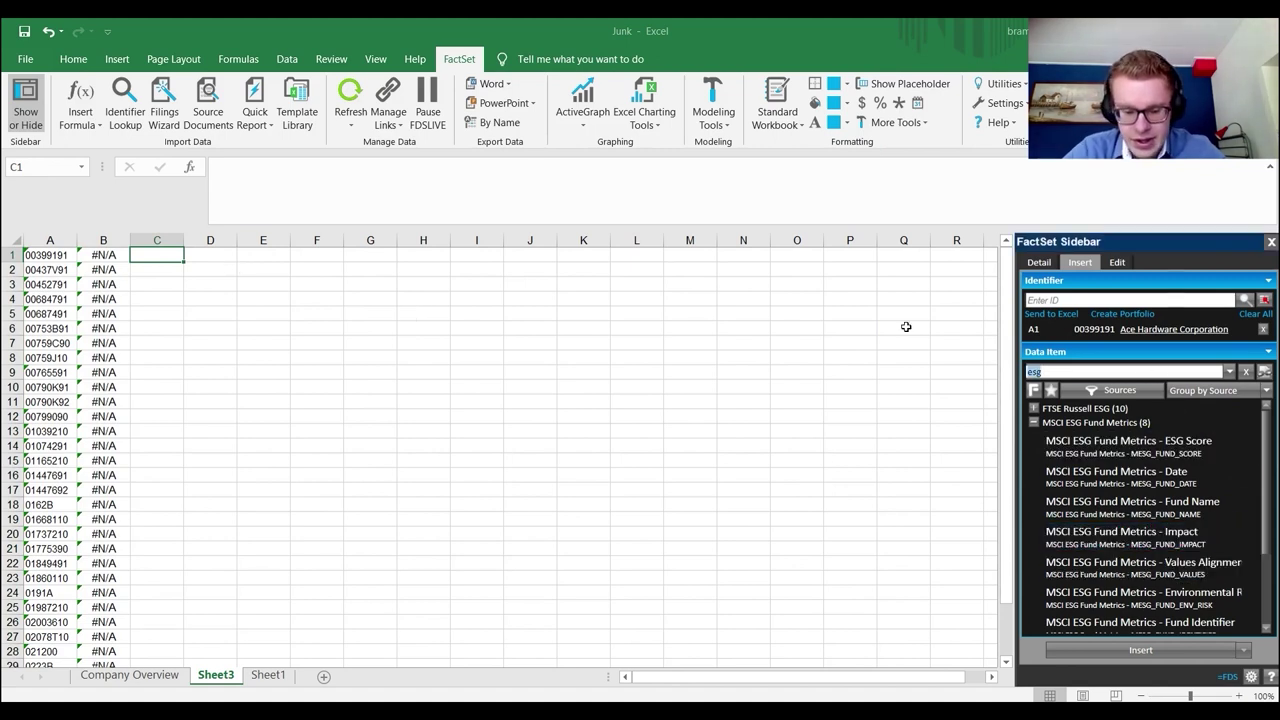
text(marketcap)
key(Return)
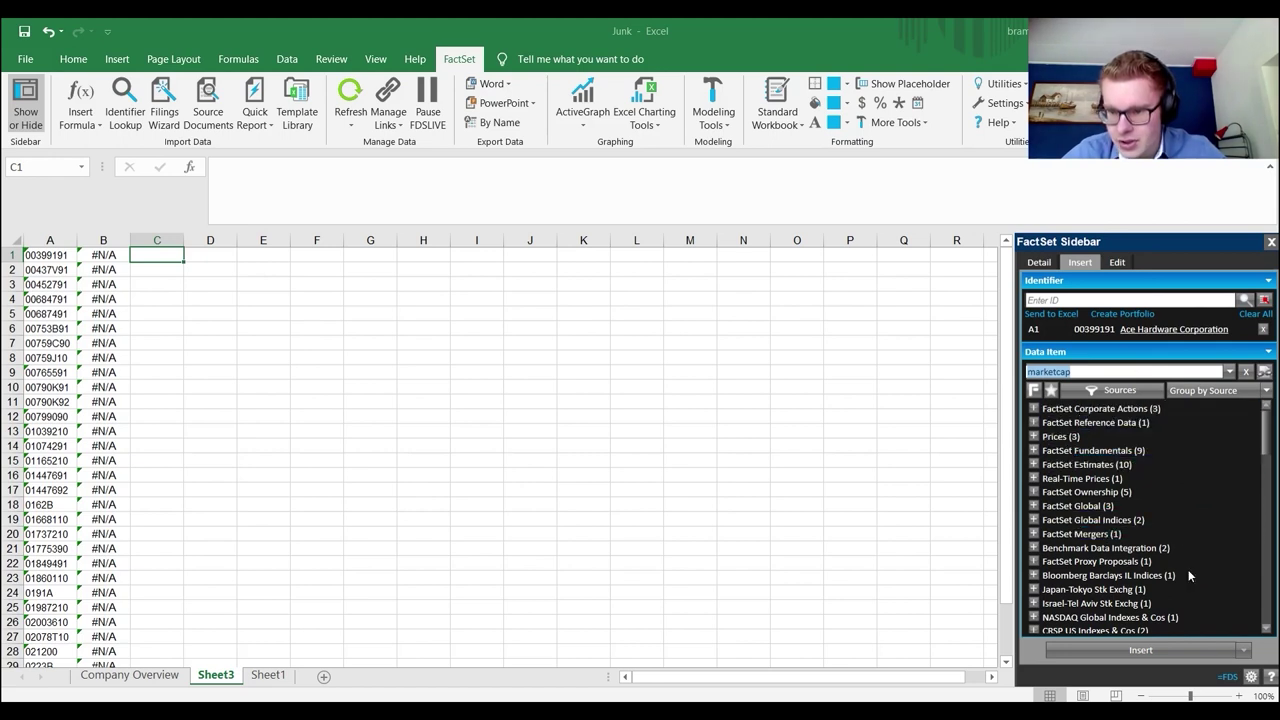
scroll(1085, 436, down, 5)
scroll(1097, 487, down, 5)
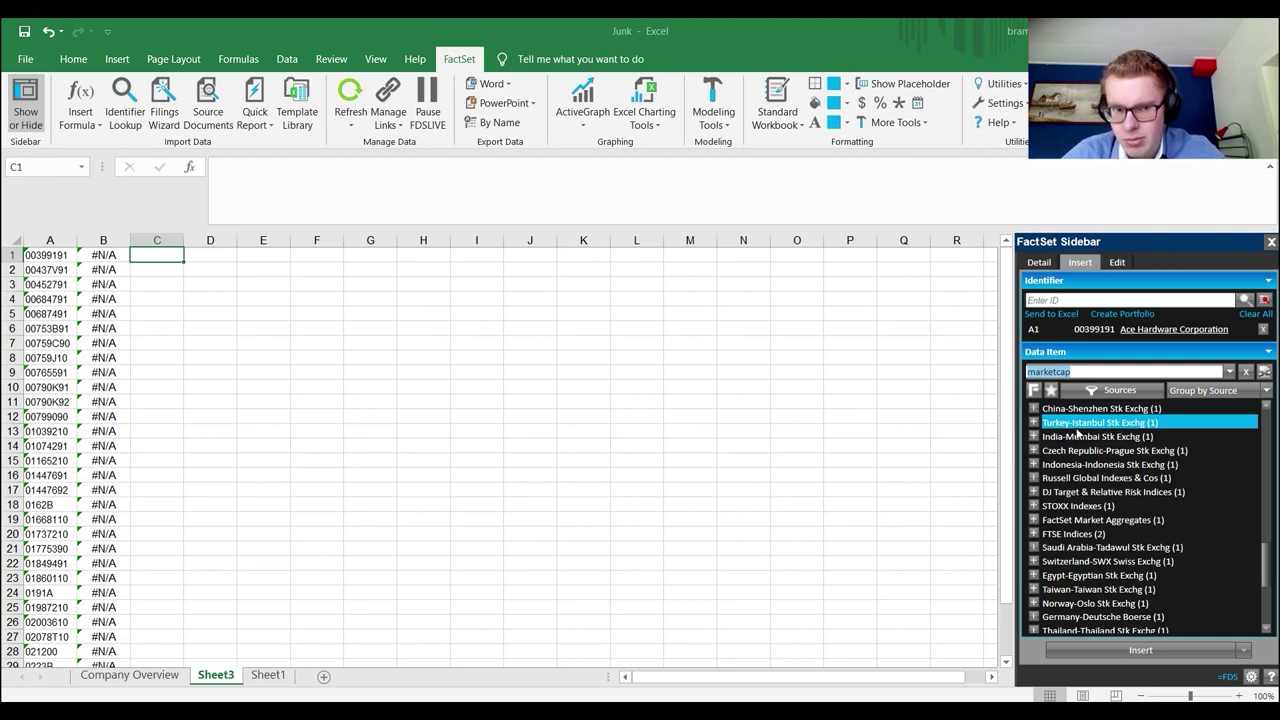
scroll(1078, 433, up, 10)
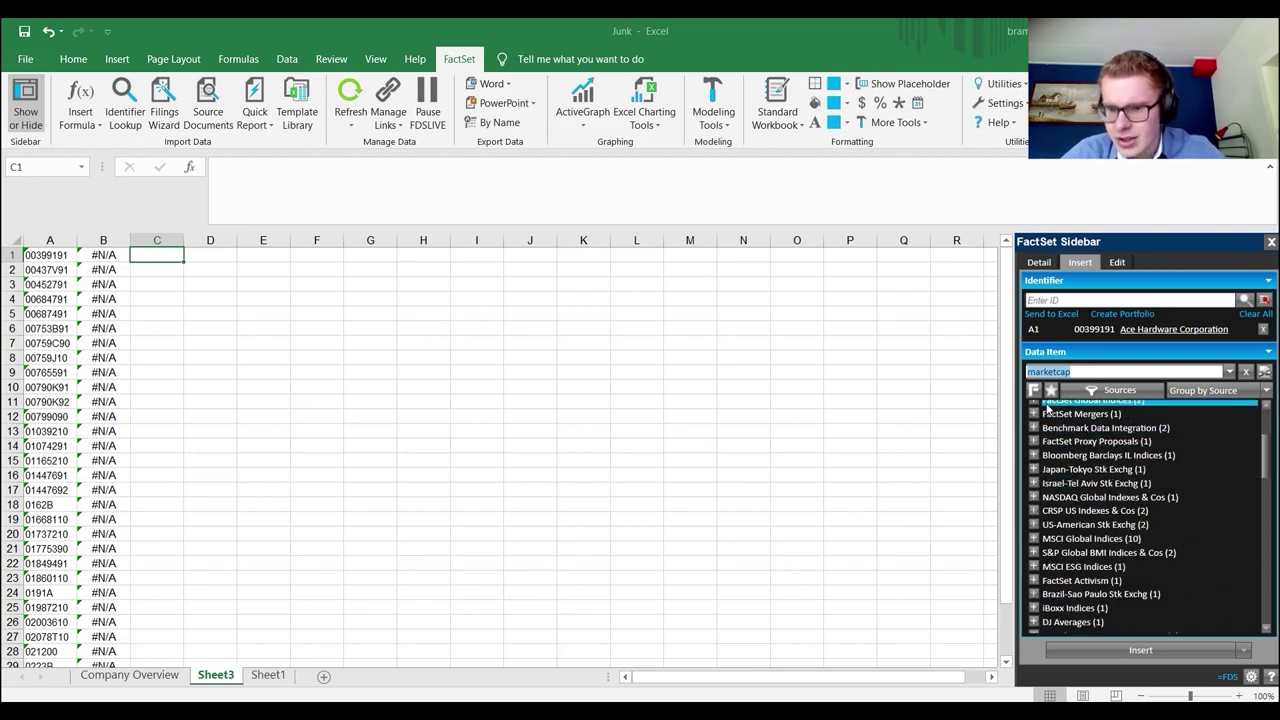
click(1033, 391)
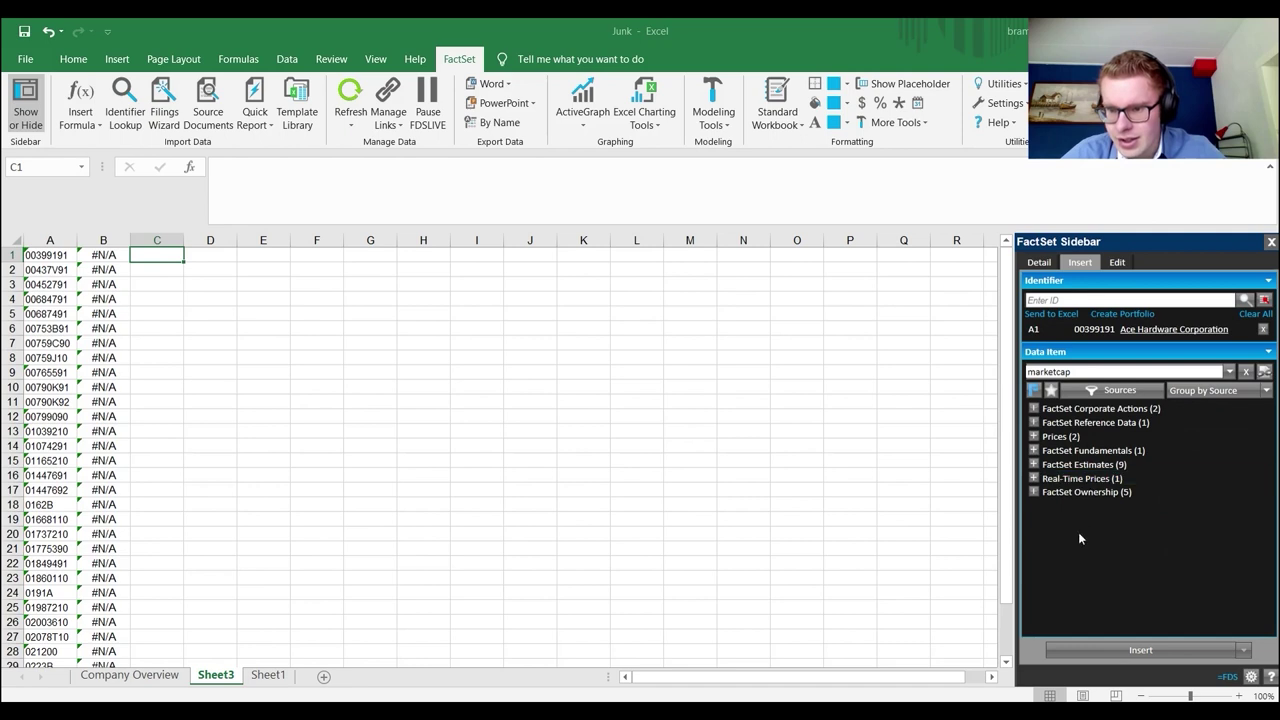
- Insert the Market Value - Company Level formula from the Prices source in C1
click(1033, 437)
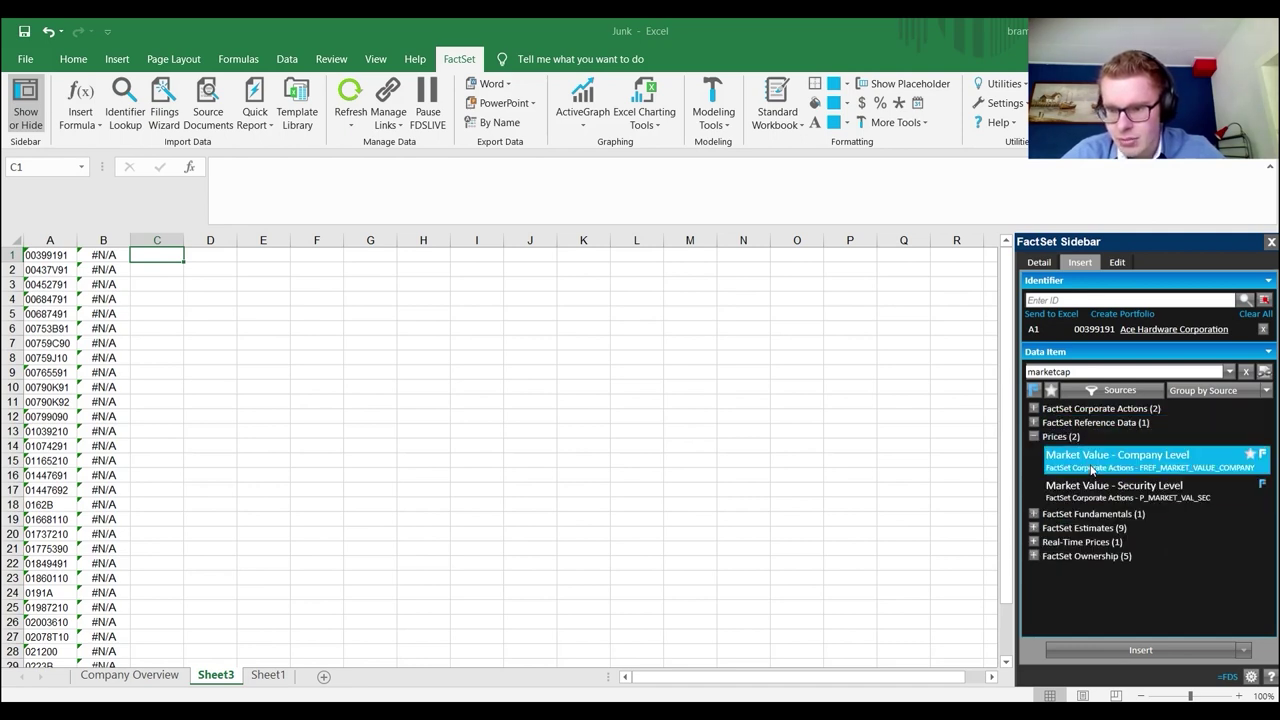
click(1093, 465)
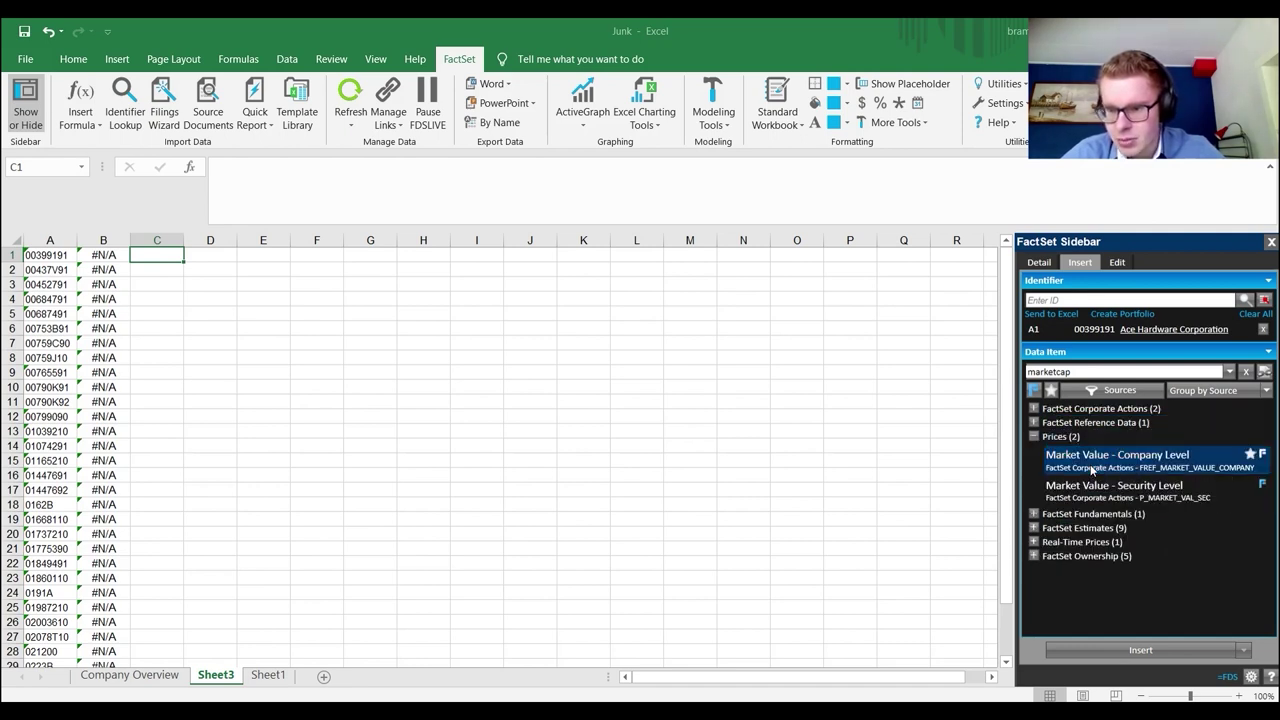
click(1152, 649)
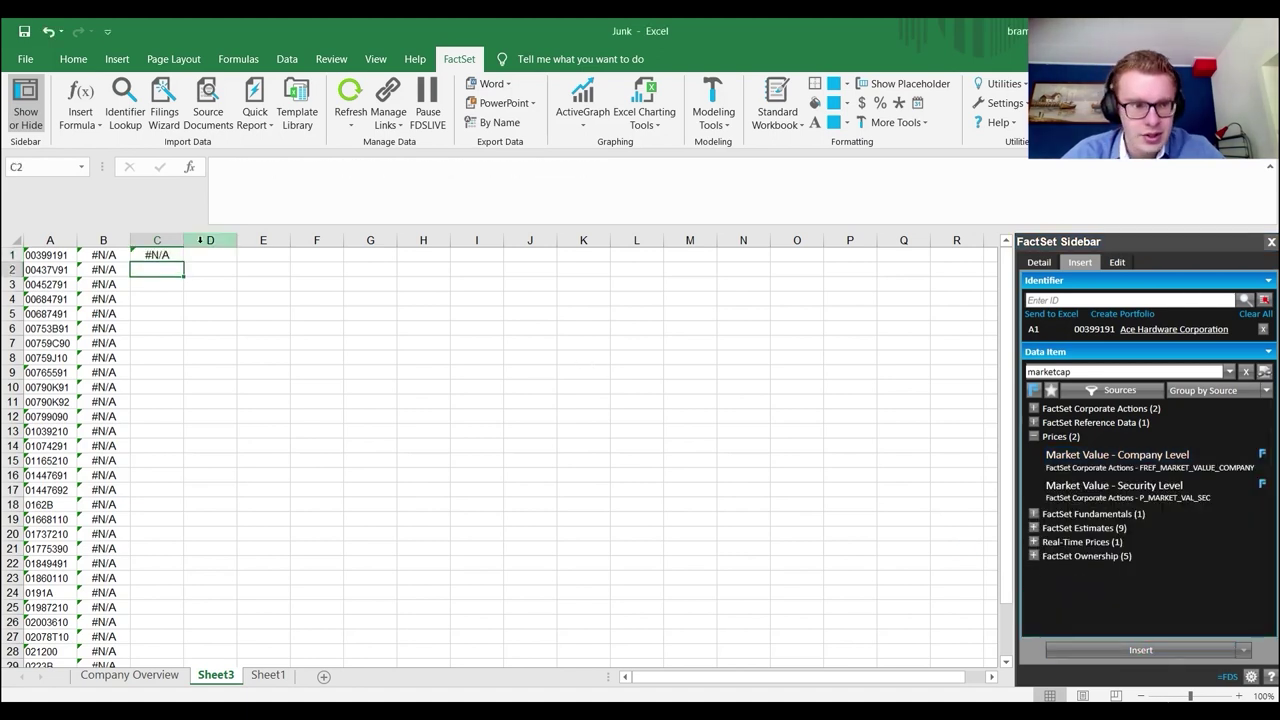
- Fill the company market value formula from C1 down to C32 and refresh the filled FactSet formulas
drag(184, 258, 166, 644)
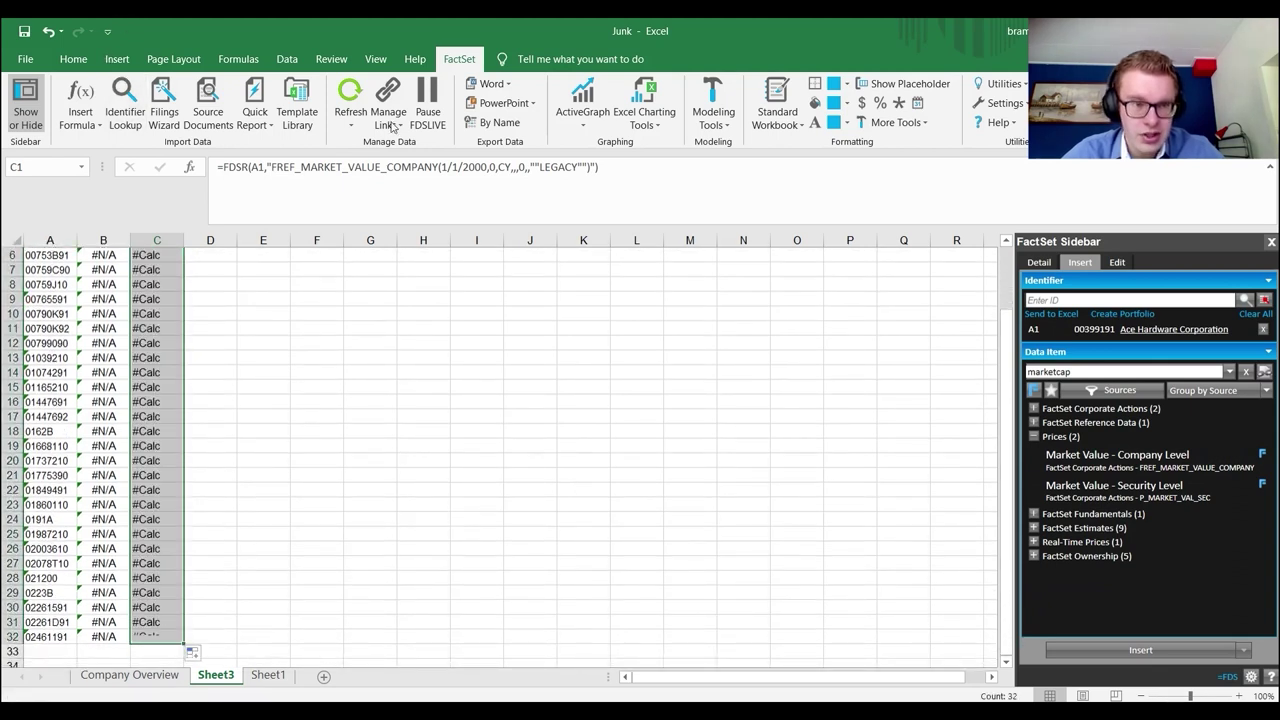
click(350, 120)
click(365, 183)
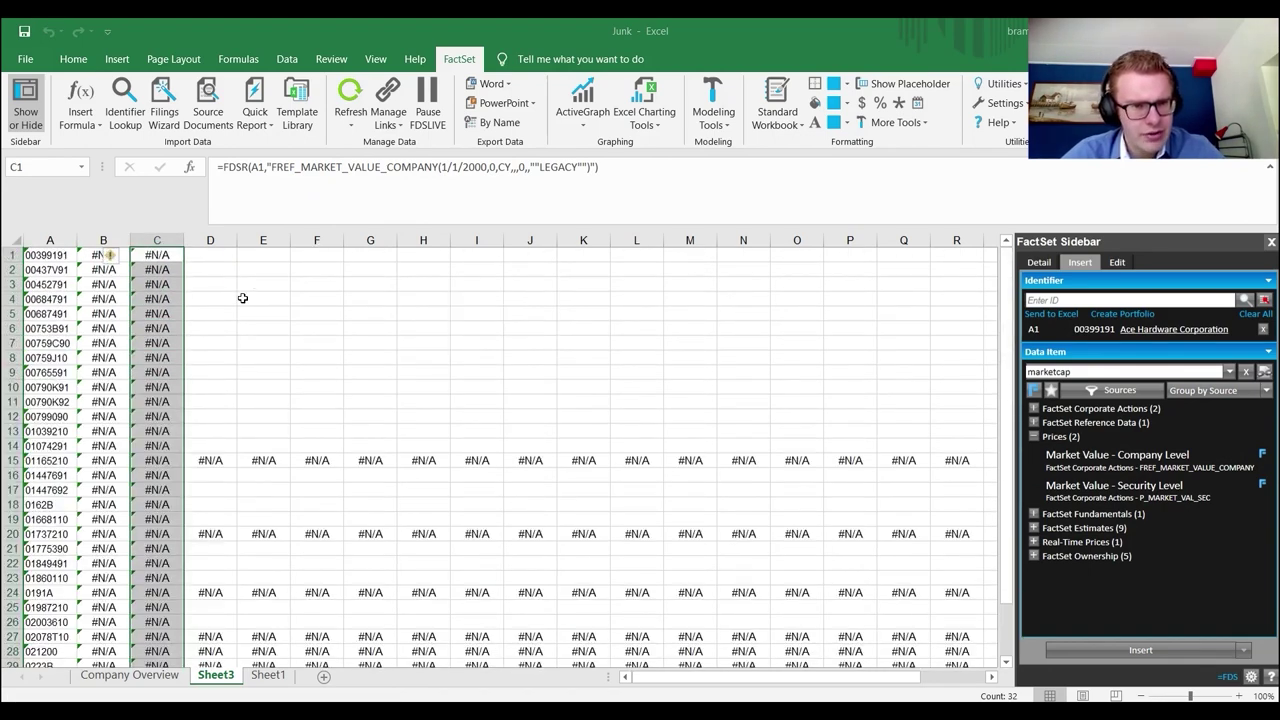
click(200, 256)
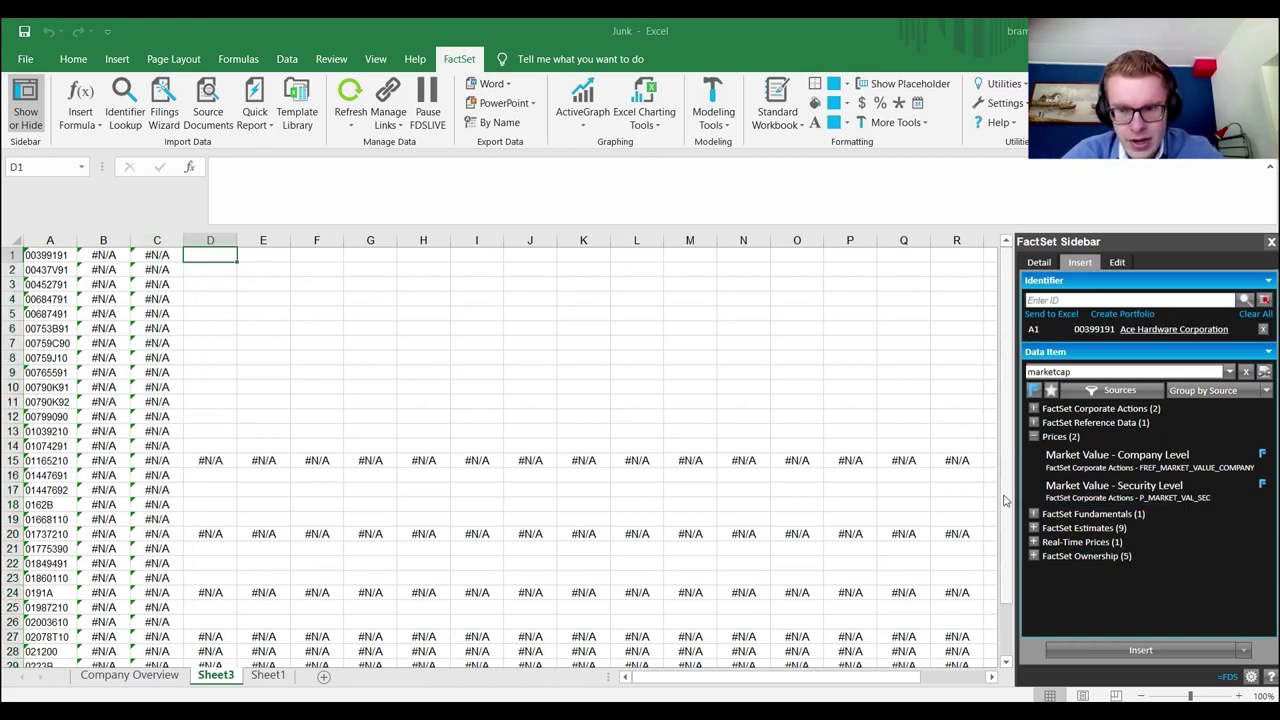
- Open the Identifier Lookup on a new blank worksheet with the FactSet Sidebar closed
click(323, 677)
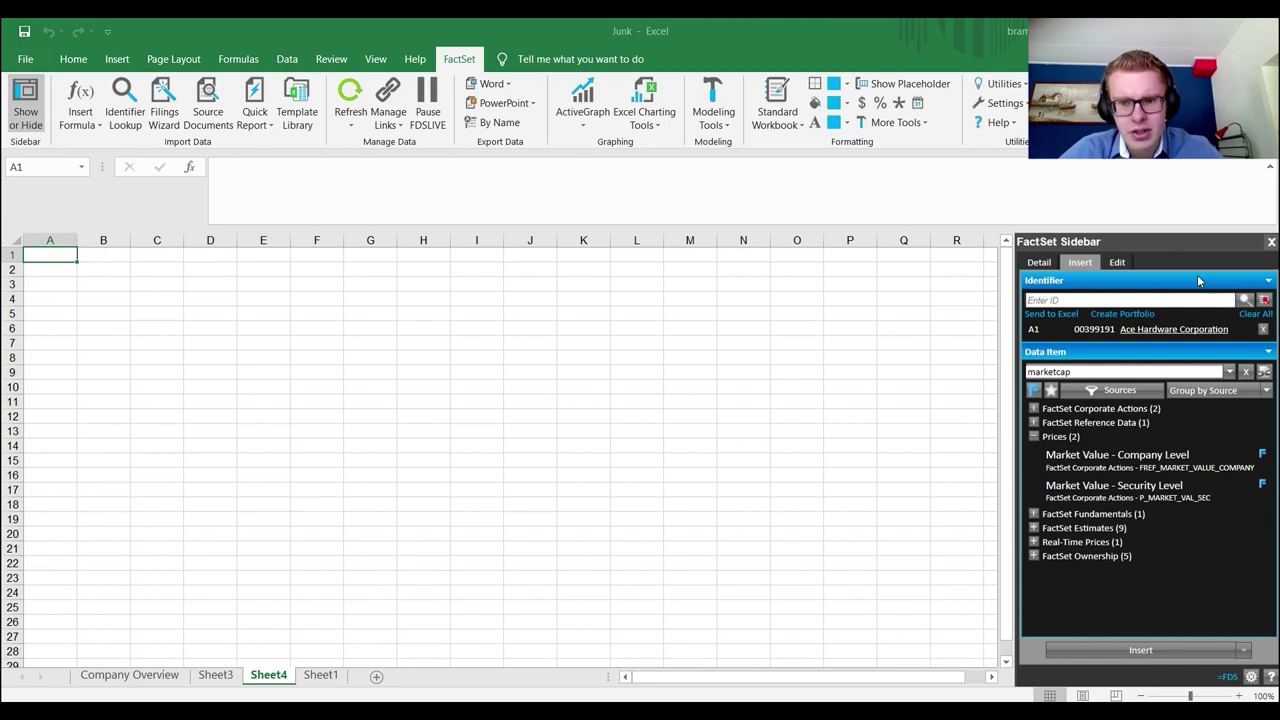
click(1271, 242)
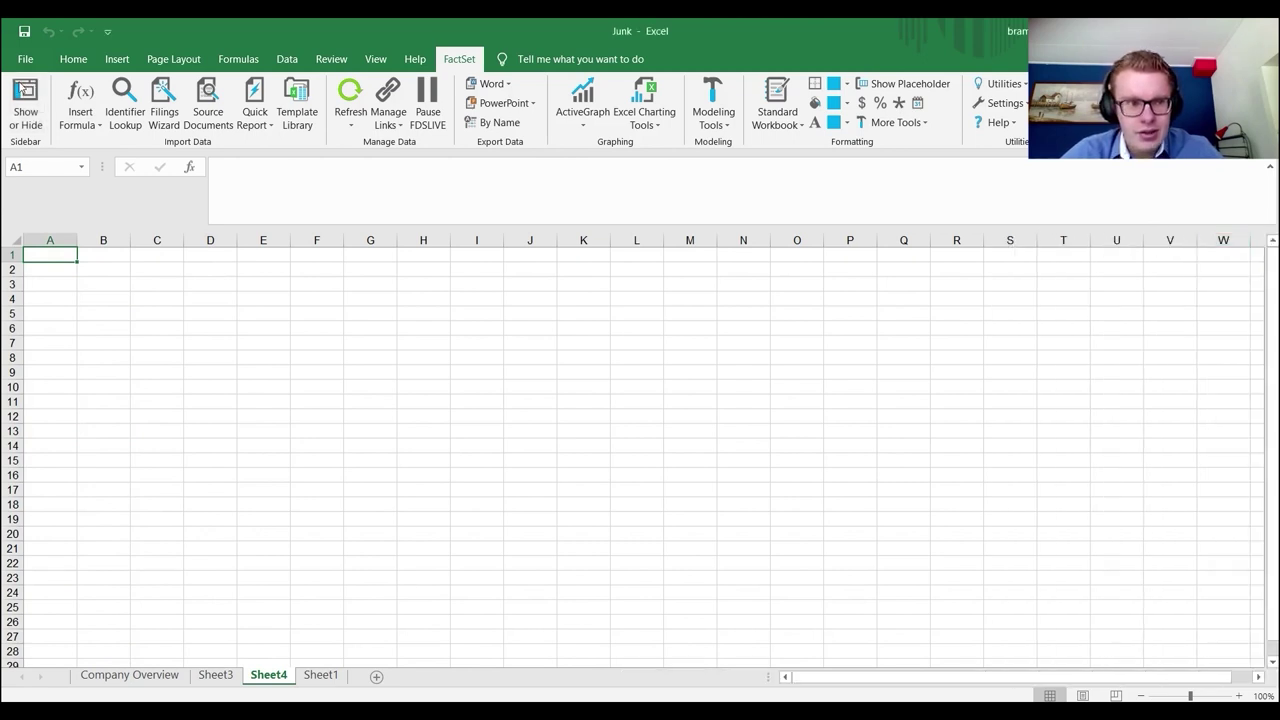
click(126, 112)
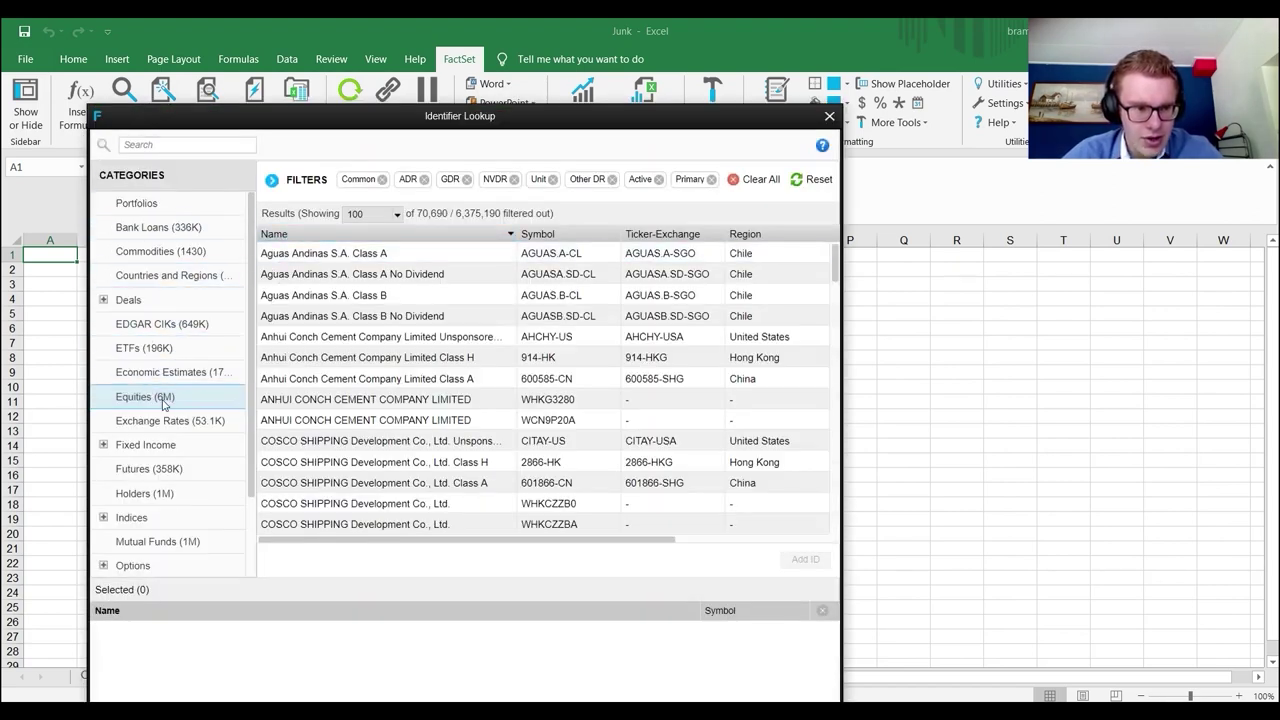
- Look through the ETFs, Futures and Mutual Funds categories of the Identifier Lookup
click(157, 350)
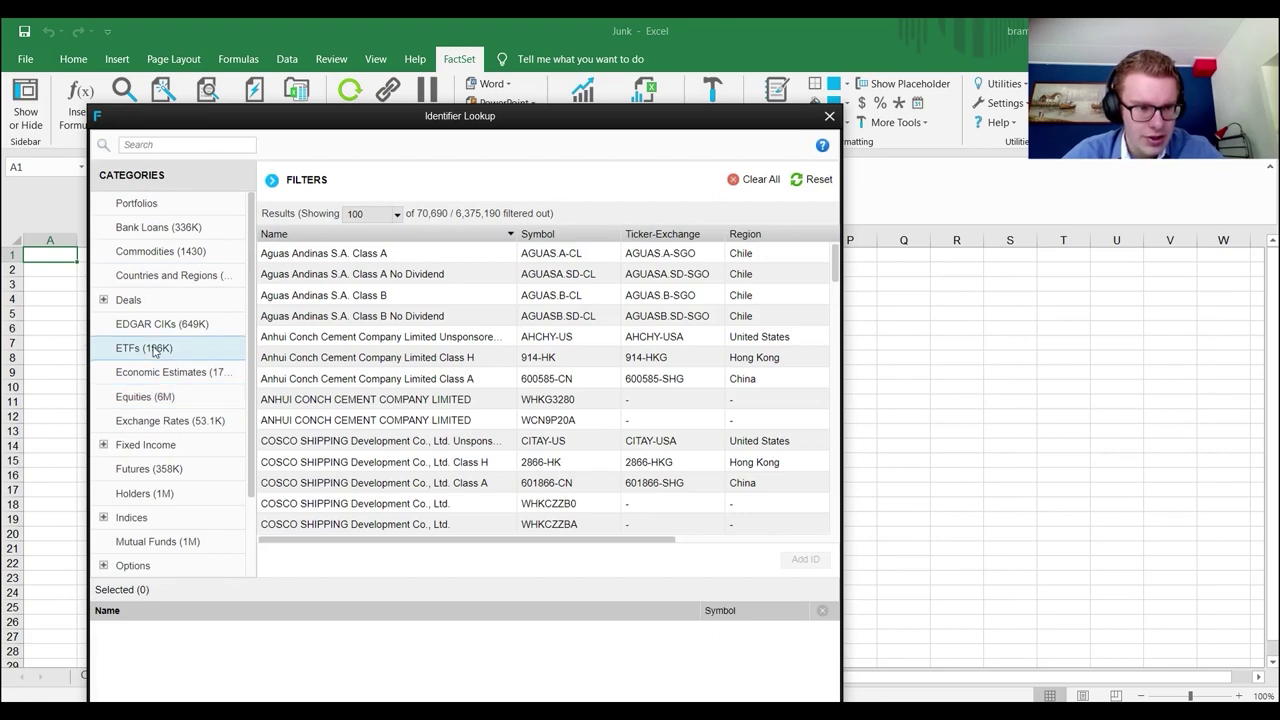
click(167, 469)
click(184, 506)
click(191, 540)
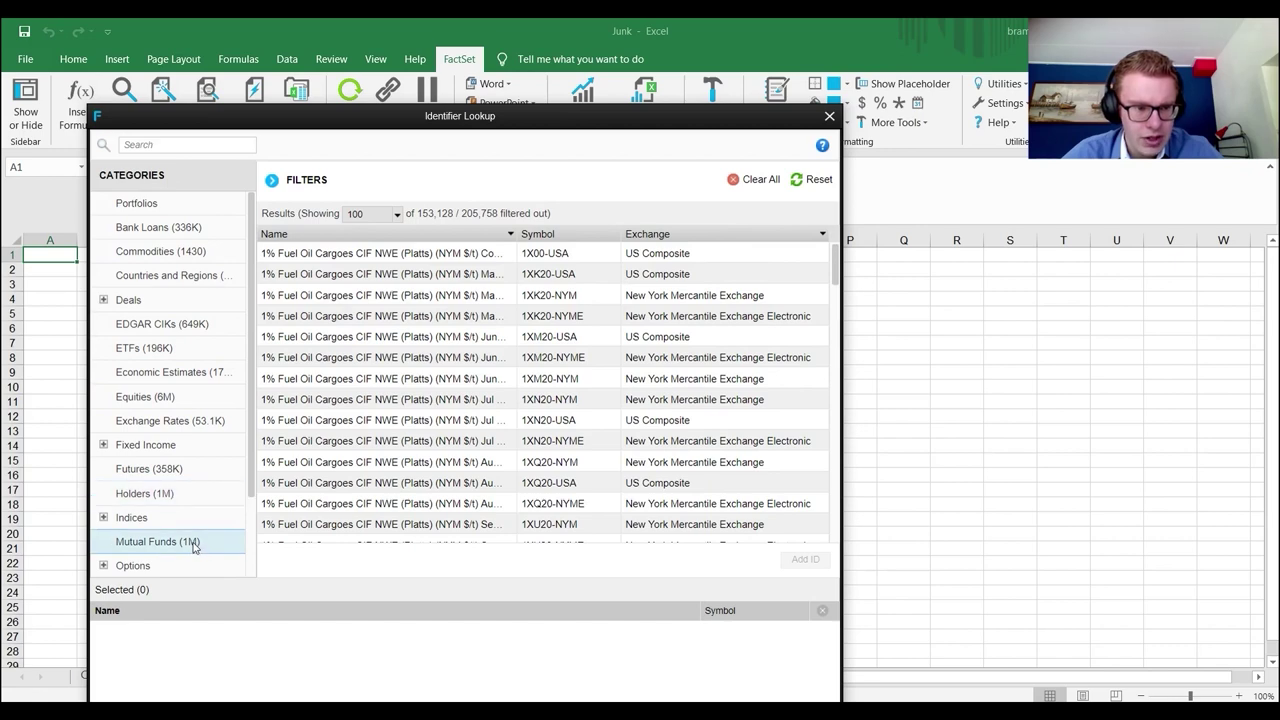
scroll(191, 449, down, 2)
scroll(125, 383, up, 1)
scroll(125, 383, up, 2)
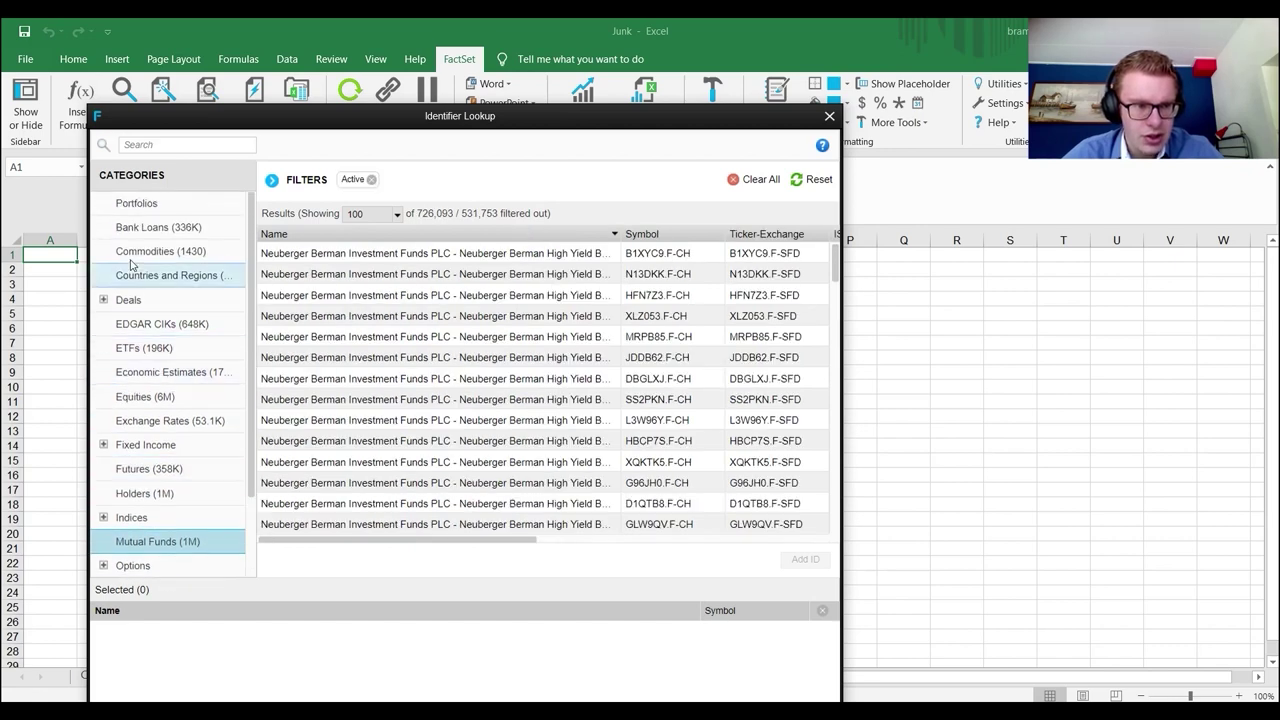
- Examine the Corporate category under Fixed Income and search its identifiers for apple
click(103, 444)
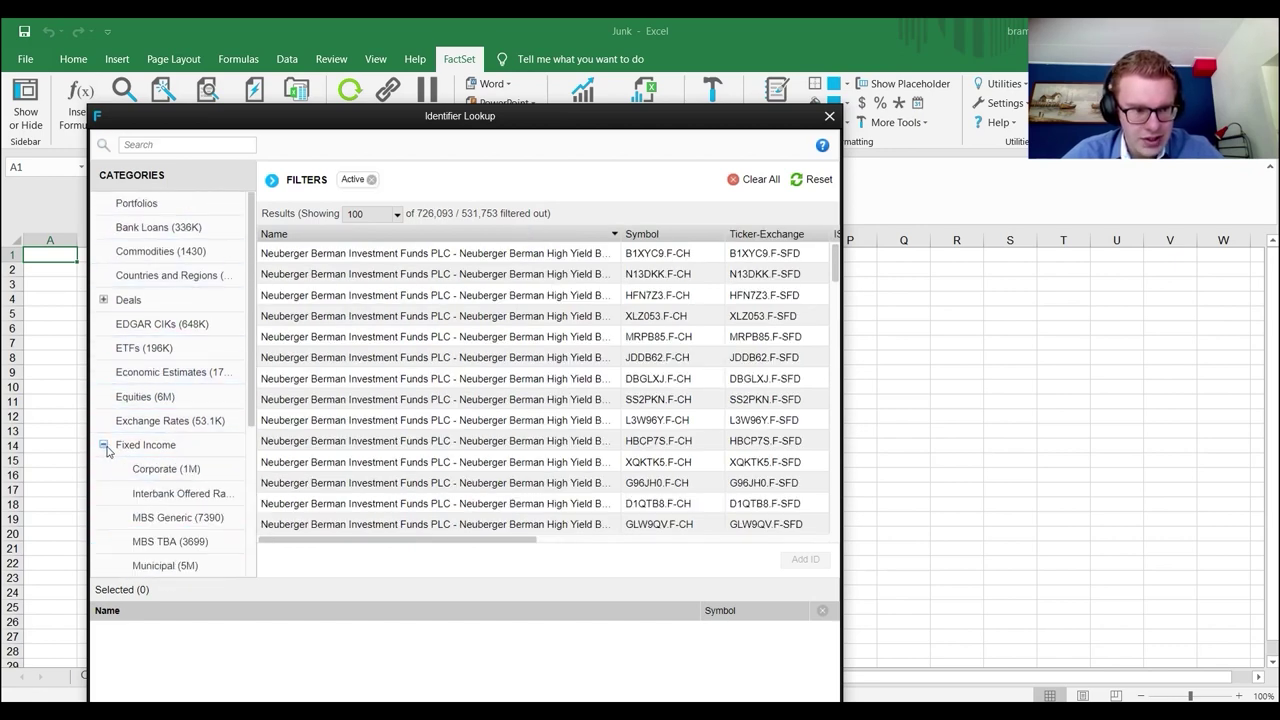
click(170, 475)
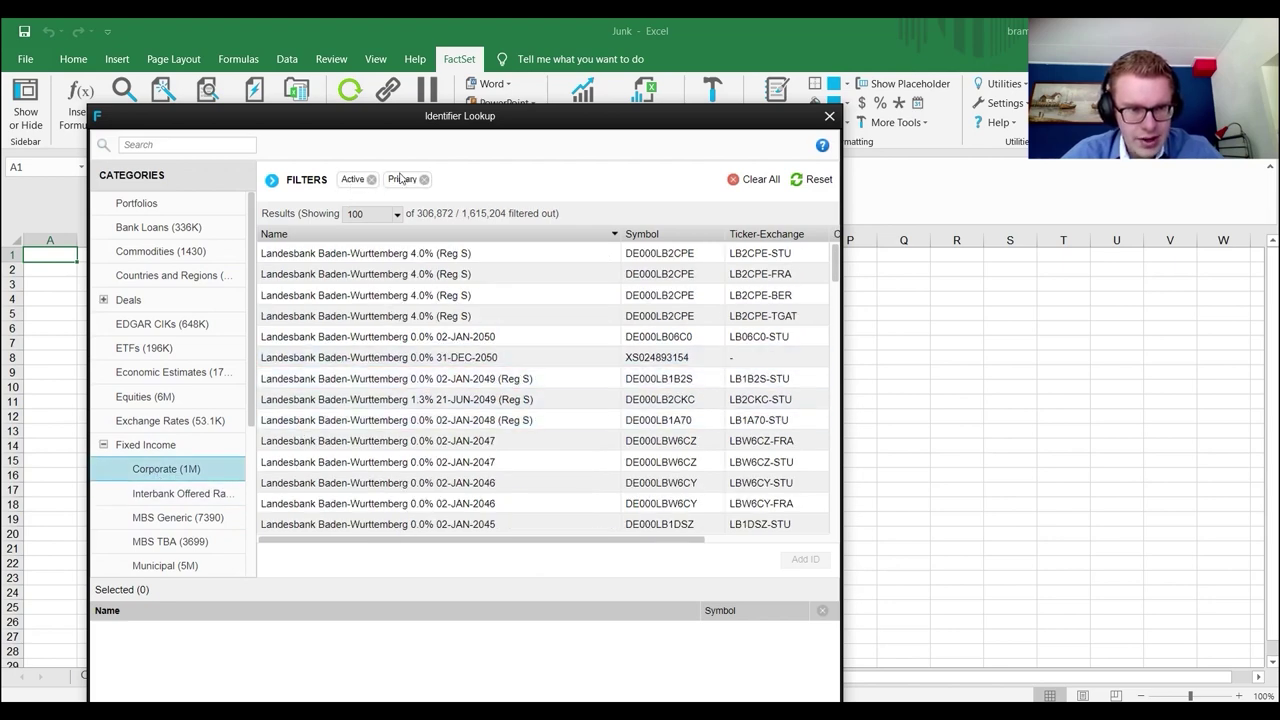
scroll(370, 314, down, 20)
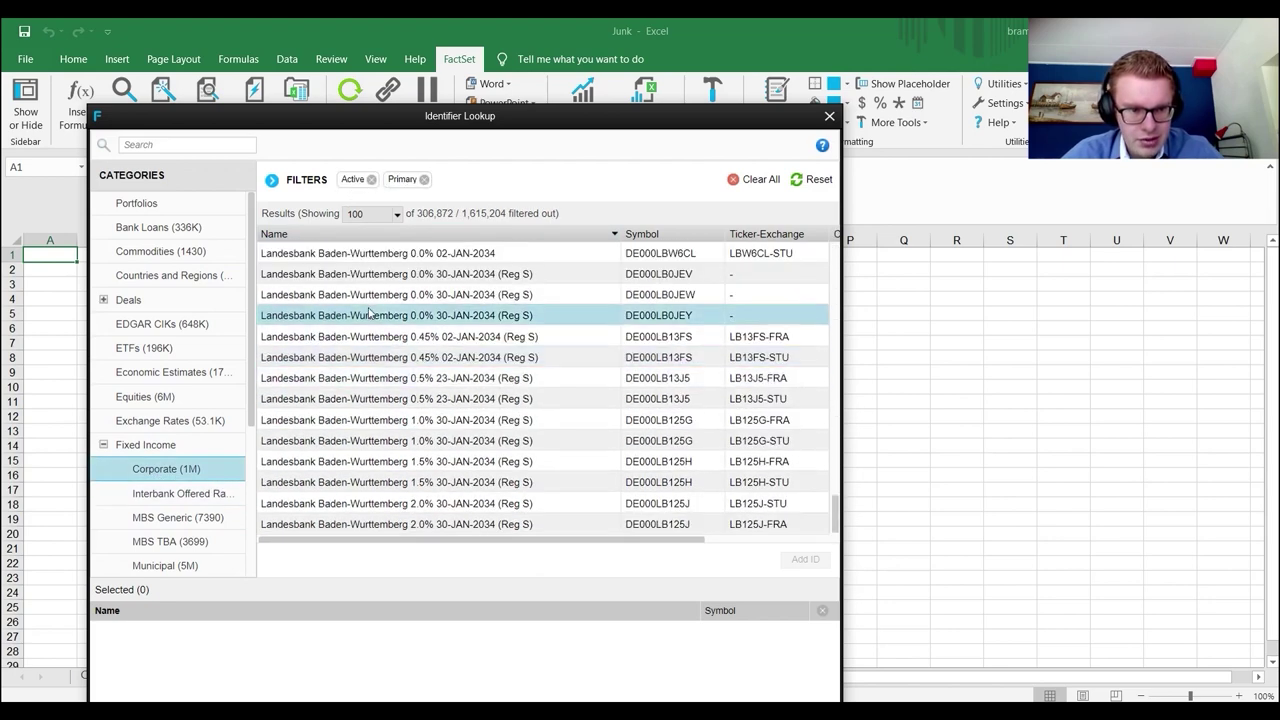
click(160, 146)
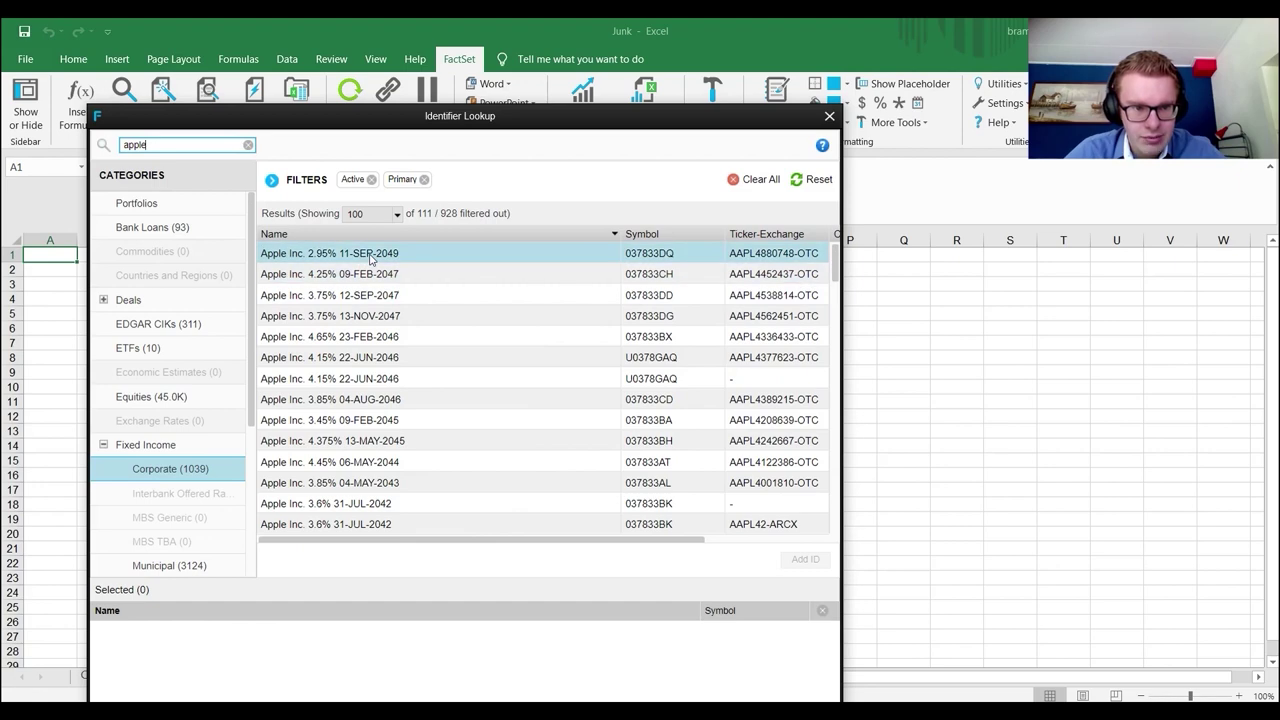
- Add the Apple Inc. bonds from 2.95% 11-SEP-2049 through 1.375% 17-JAN-2024 to the selected identifiers
click(370, 257)
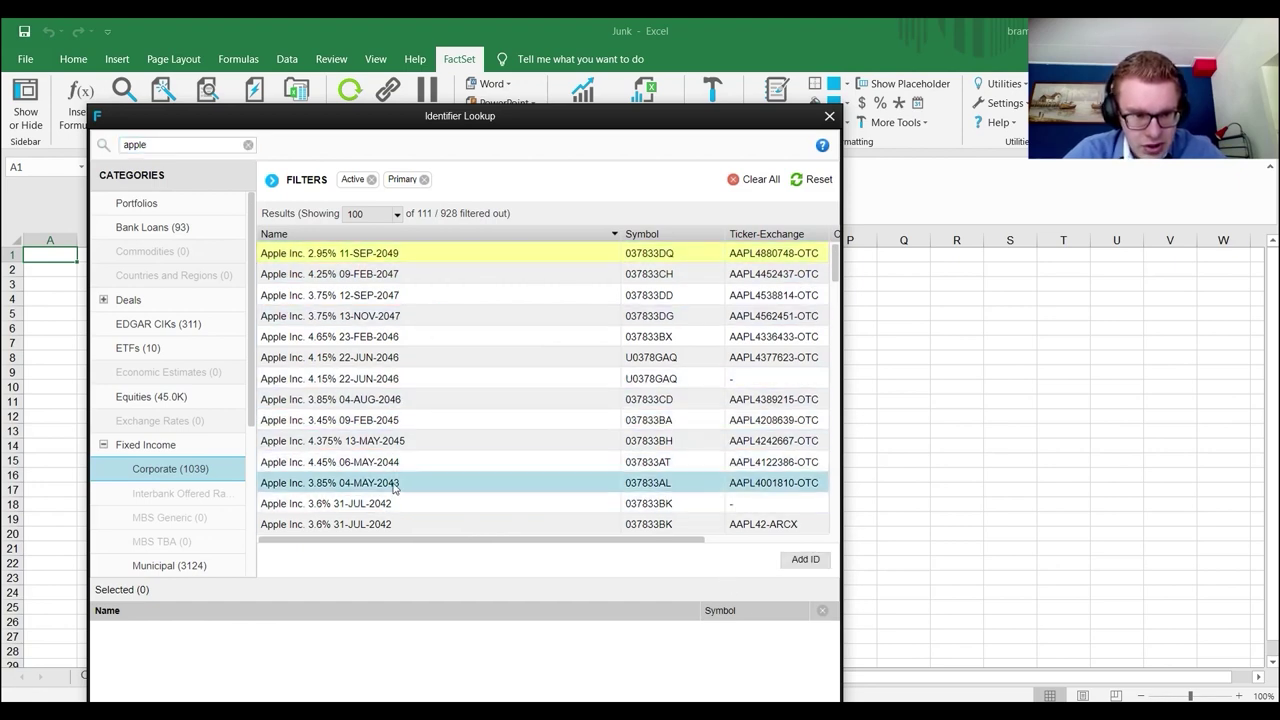
scroll(395, 487, down, 5)
shift+click(397, 524)
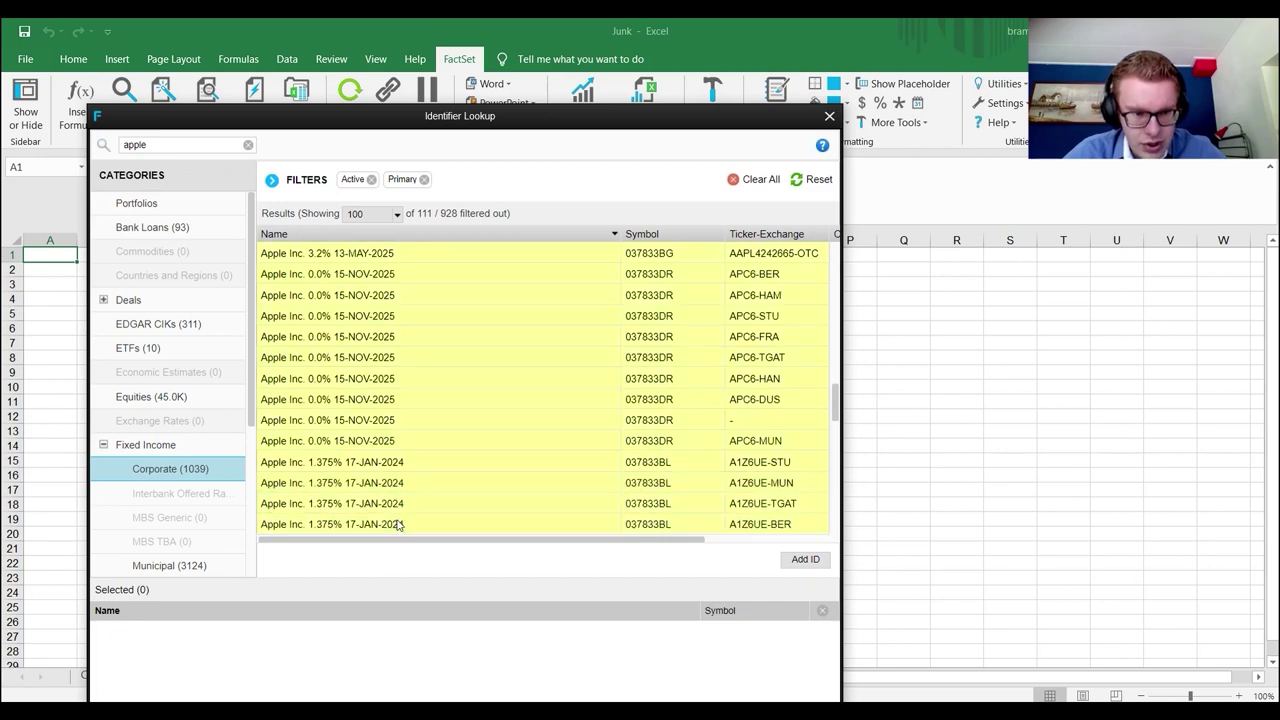
click(802, 560)
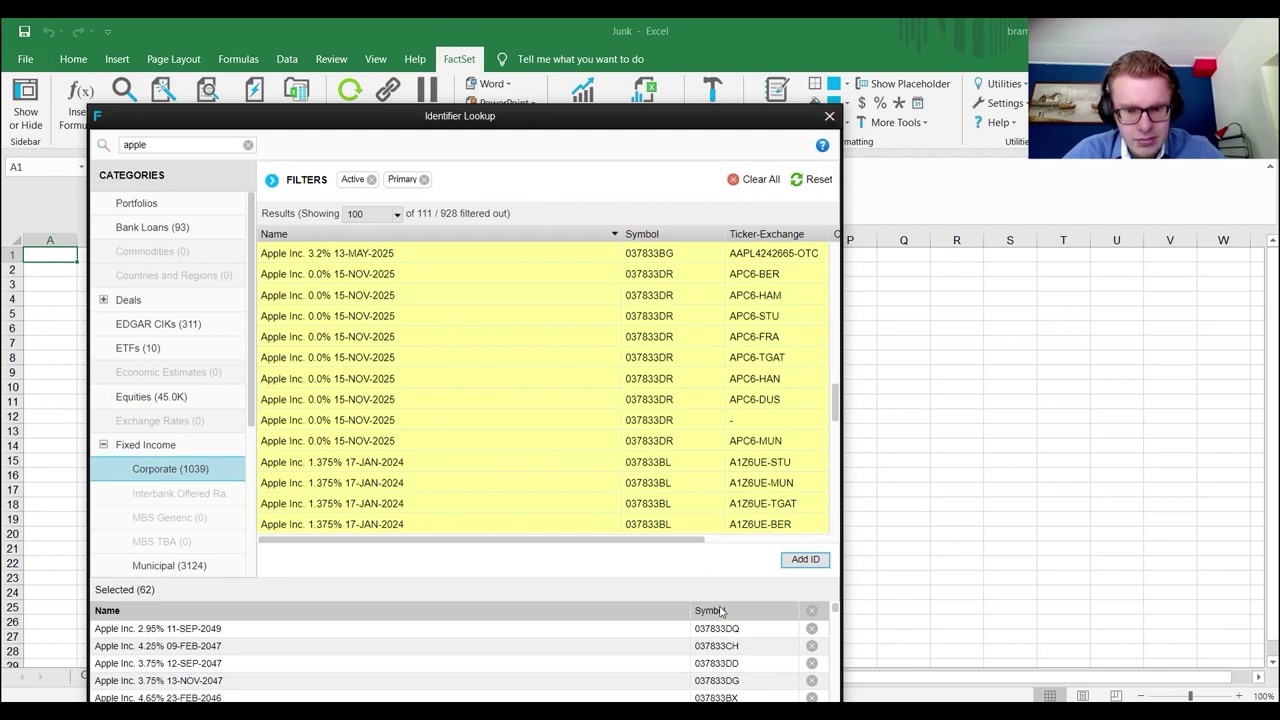
scroll(720, 612, down, 5)
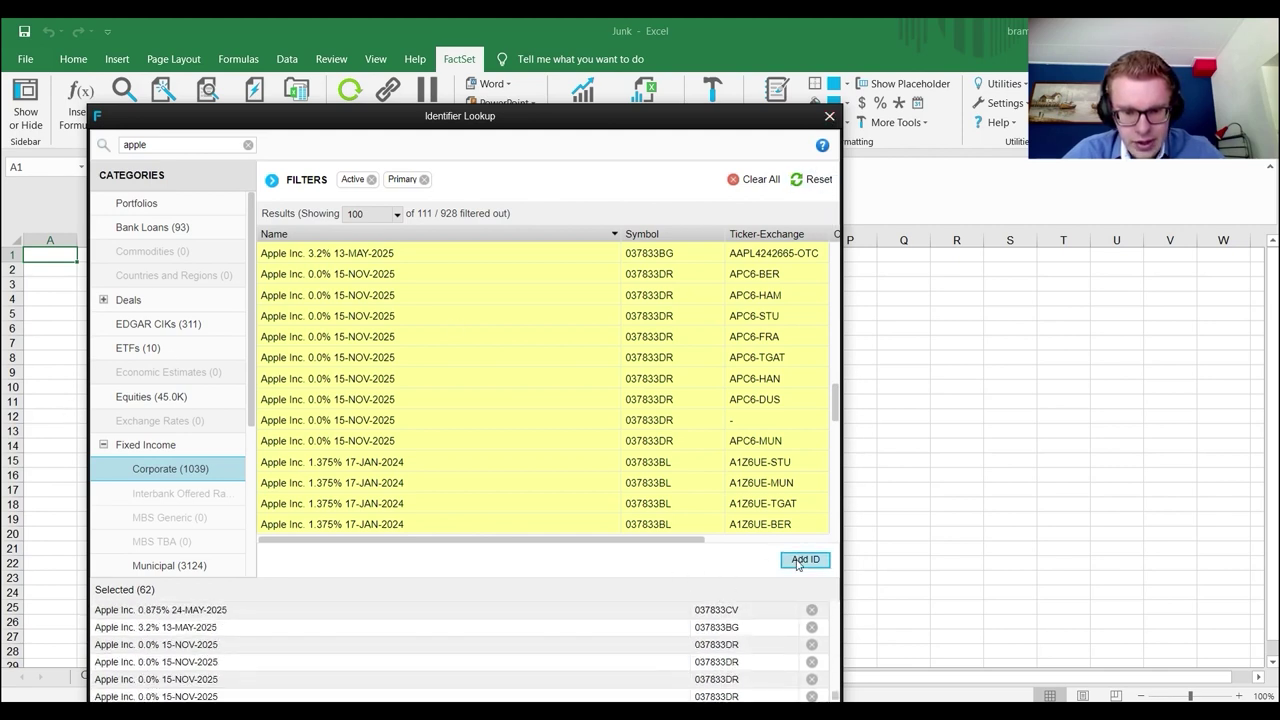
- Remove repeated Apple bond entries from the selected identifiers, add the highlighted bonds again and remove a few more entries
click(811, 610)
click(811, 610)
click(811, 610)
click(811, 610)
click(811, 610)
click(811, 610)
click(811, 610)
click(811, 610)
click(811, 610)
click(811, 610)
click(811, 610)
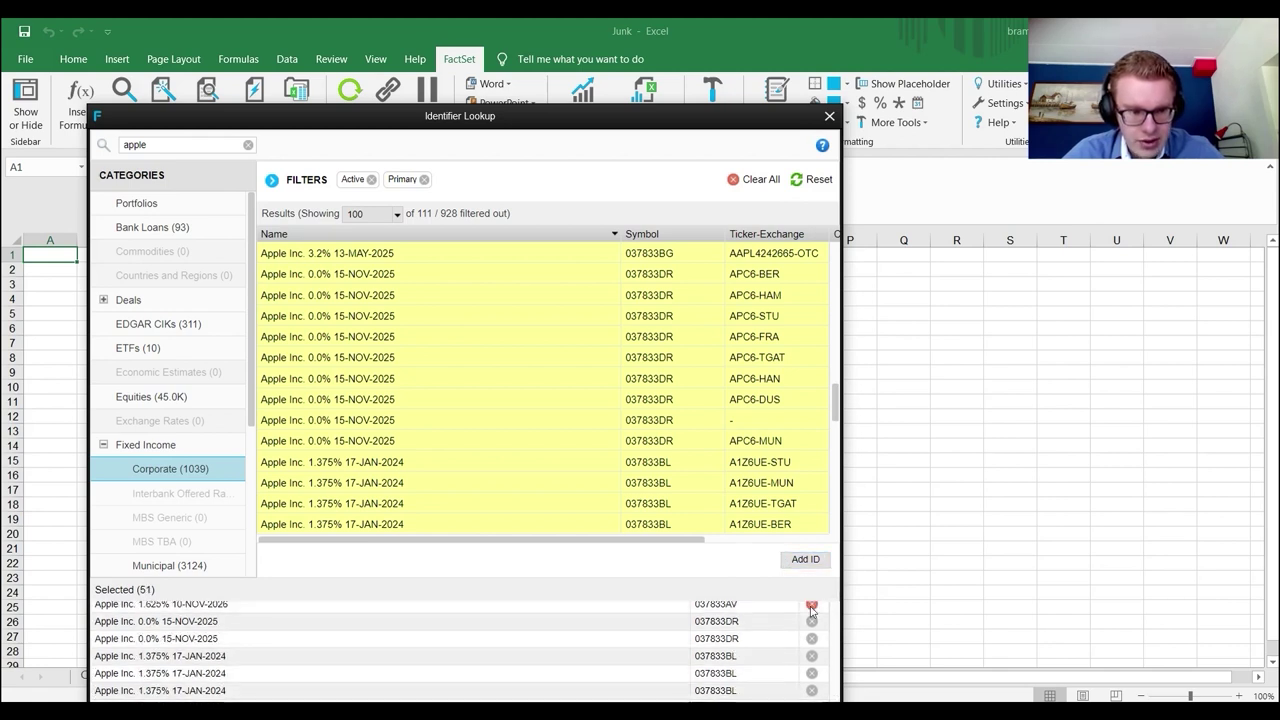
click(811, 610)
click(811, 610)
click(811, 610)
click(811, 610)
click(811, 610)
click(806, 559)
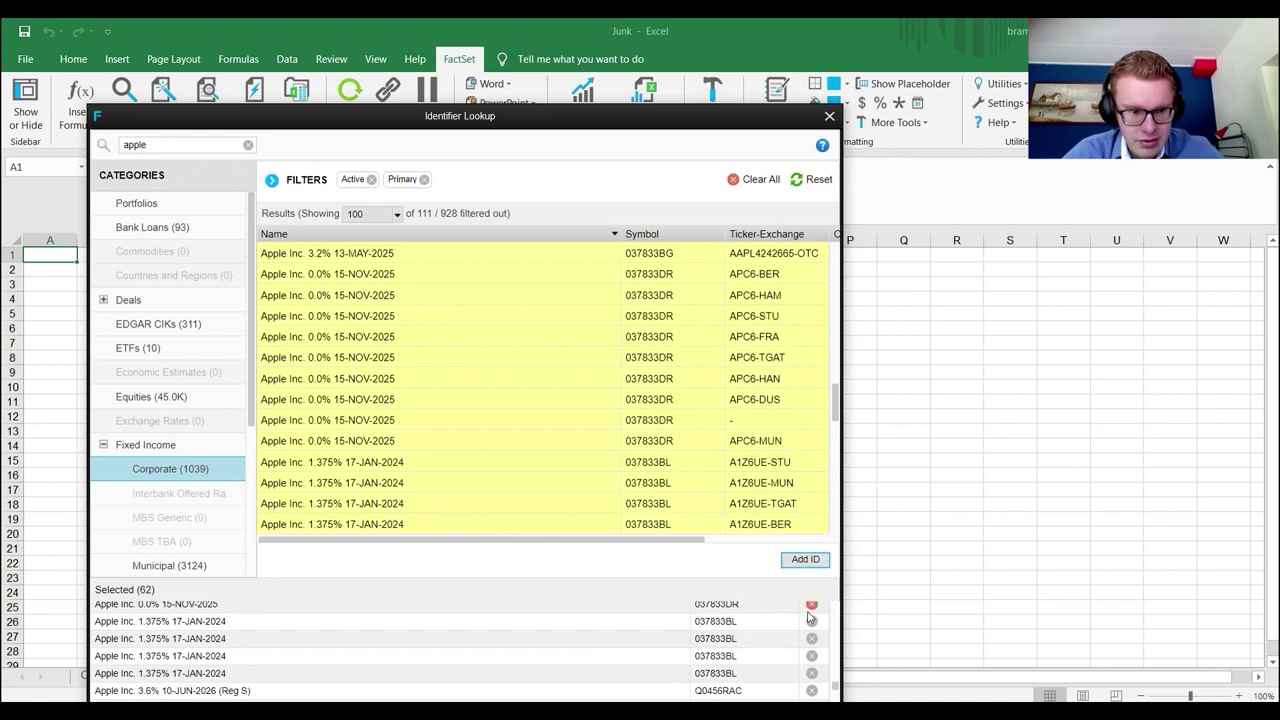
click(811, 604)
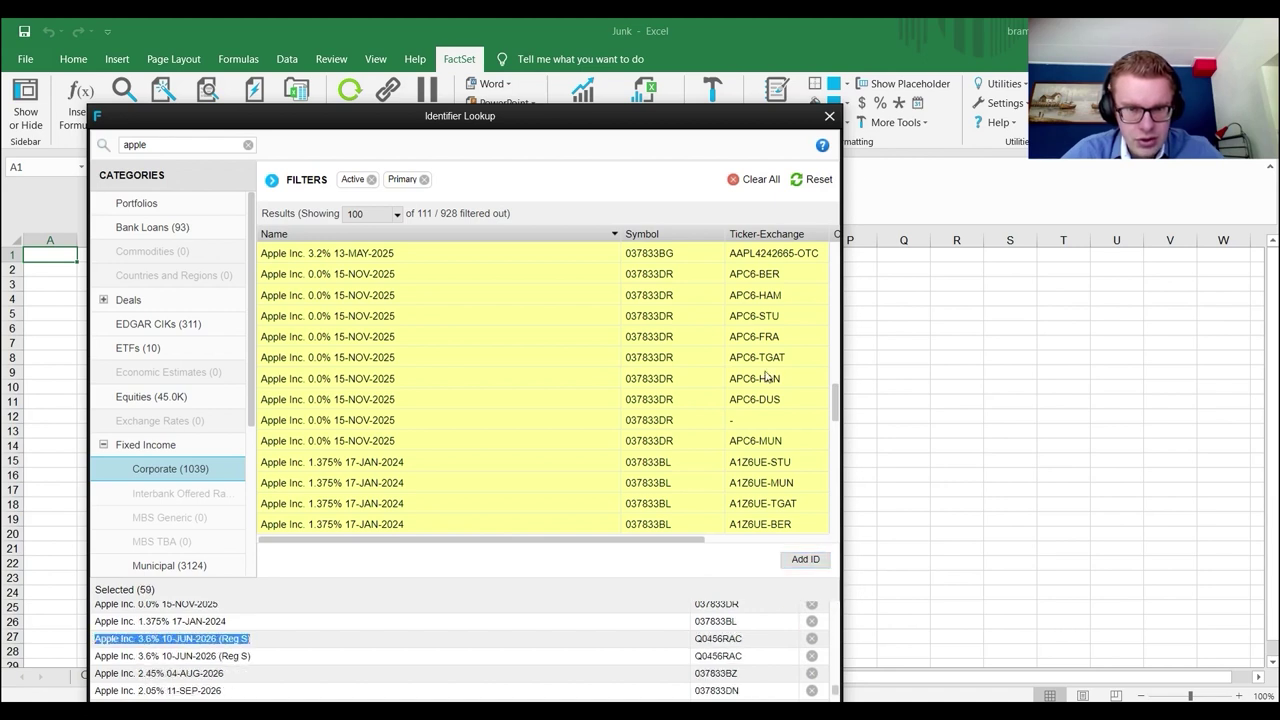
- Discard the selected identifiers, reopen the Identifier Lookup with A1 as the target and choose Corporate under Fixed Income
click(829, 116)
click(92, 297)
click(60, 258)
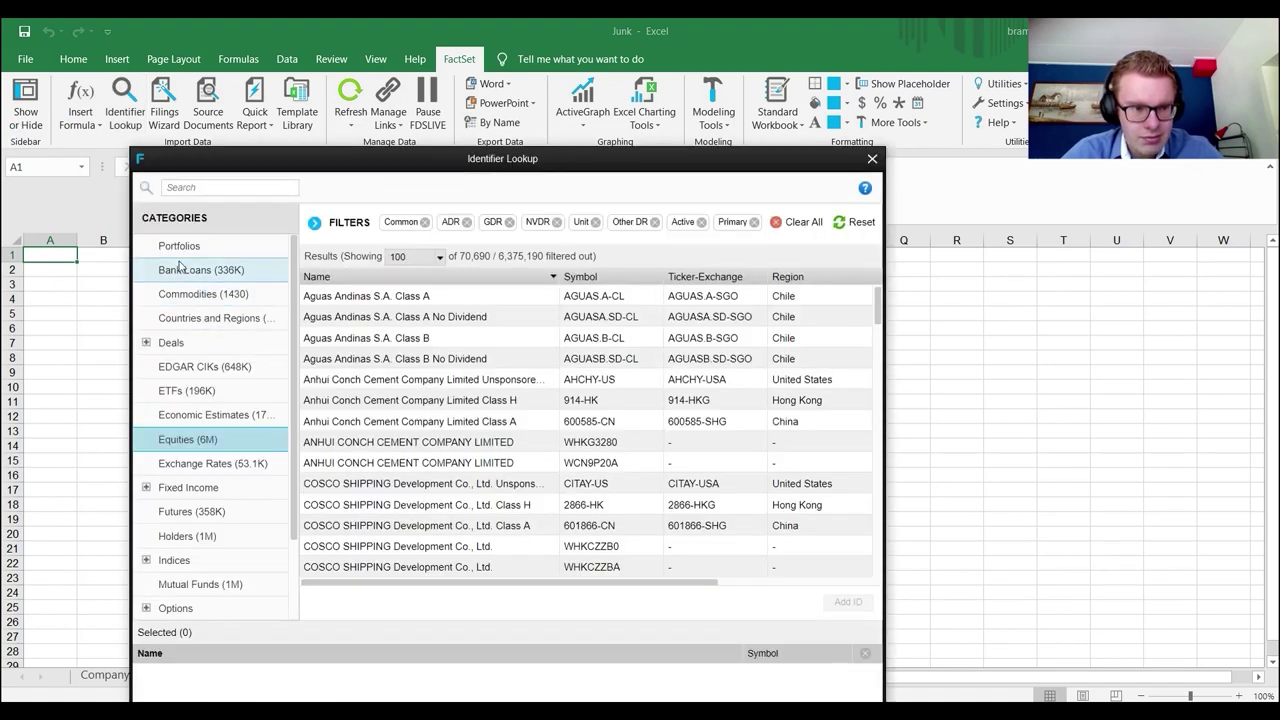
click(203, 443)
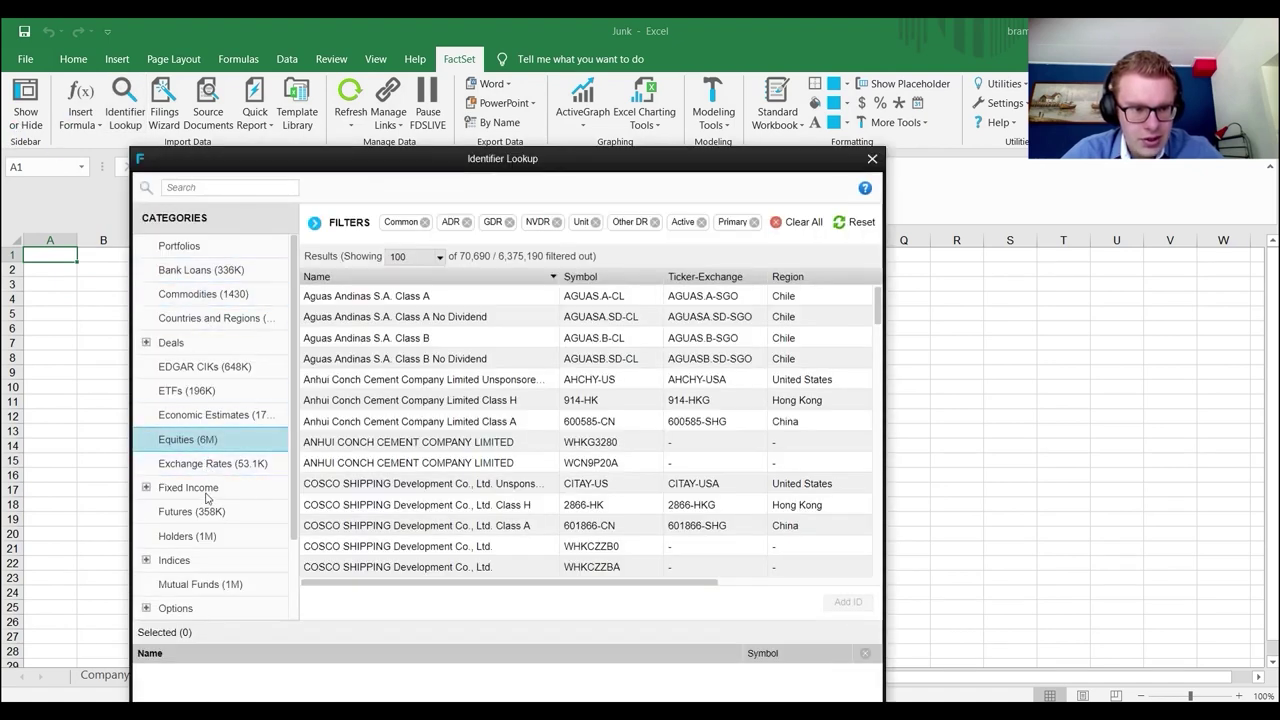
click(146, 488)
click(205, 511)
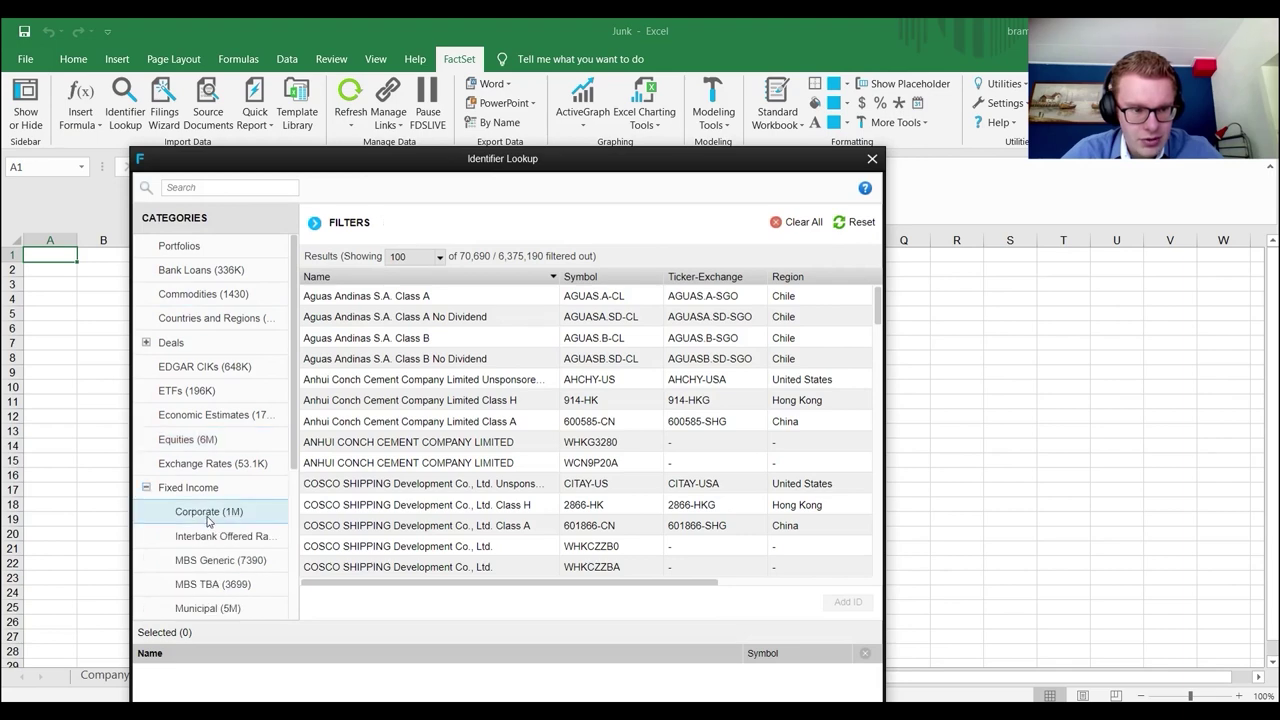
- Search the Corporate fixed income identifiers for ibm and look through the listed bonds
click(240, 186)
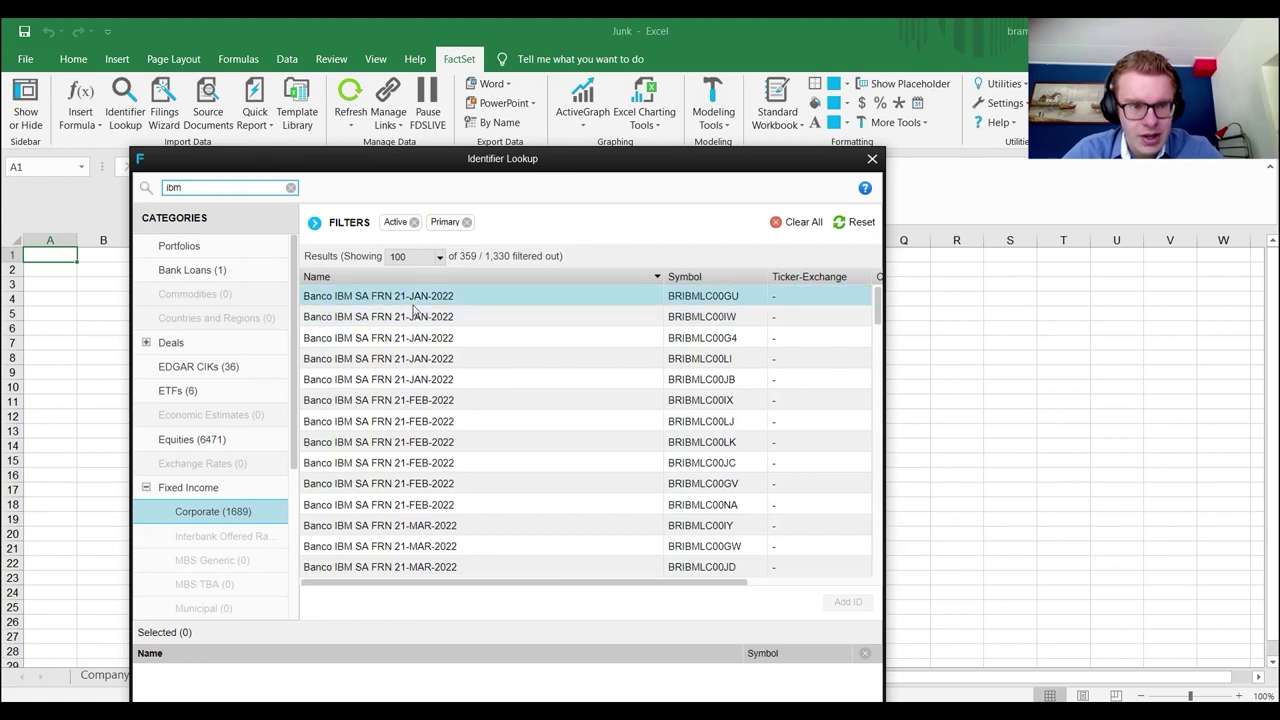
scroll(420, 385, down, 5)
scroll(420, 384, down, 10)
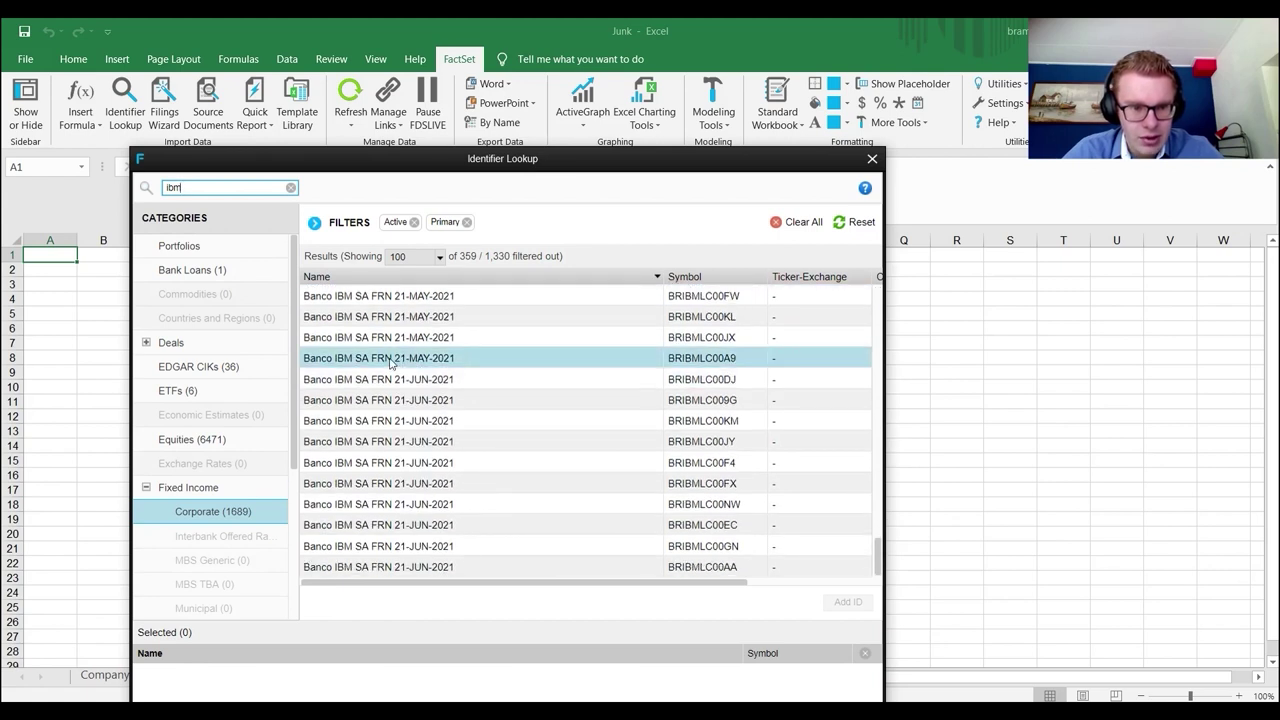
click(390, 360)
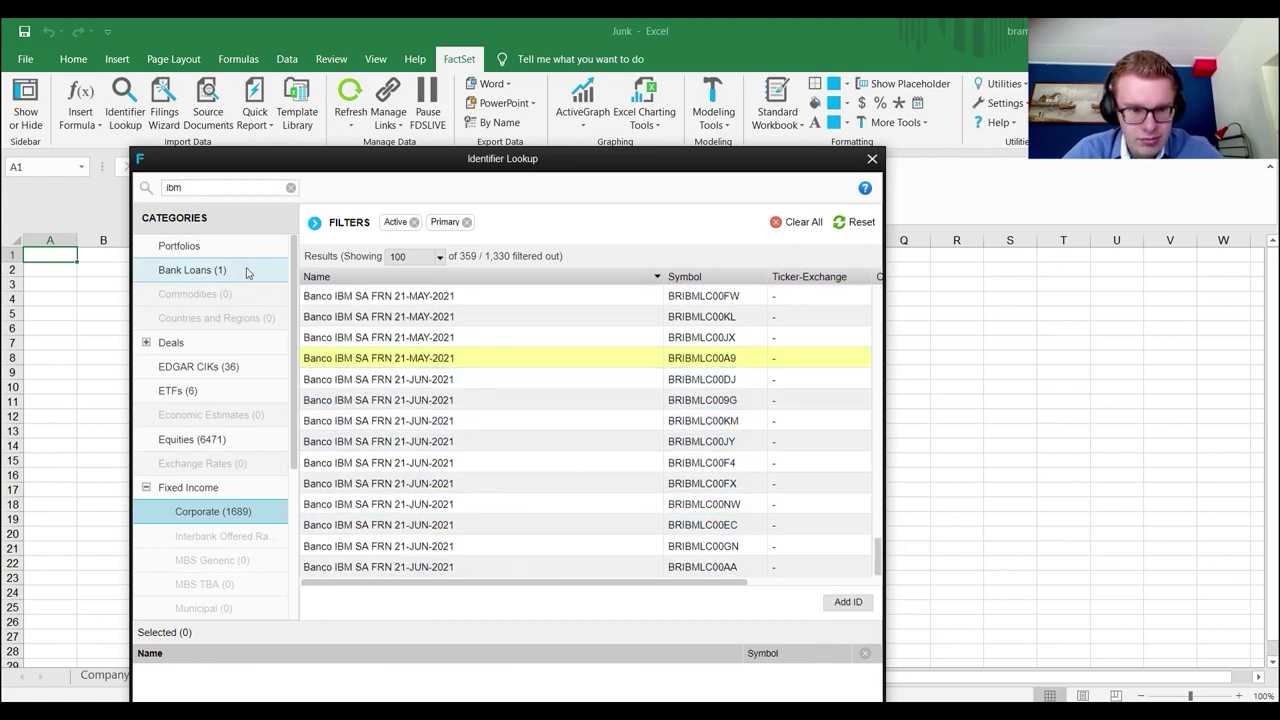
- Search the corporate identifiers for ford and insert the Ford Motor Credit Company LLC 4.65% 20-FEB-2030 bond into A1
click(178, 186)
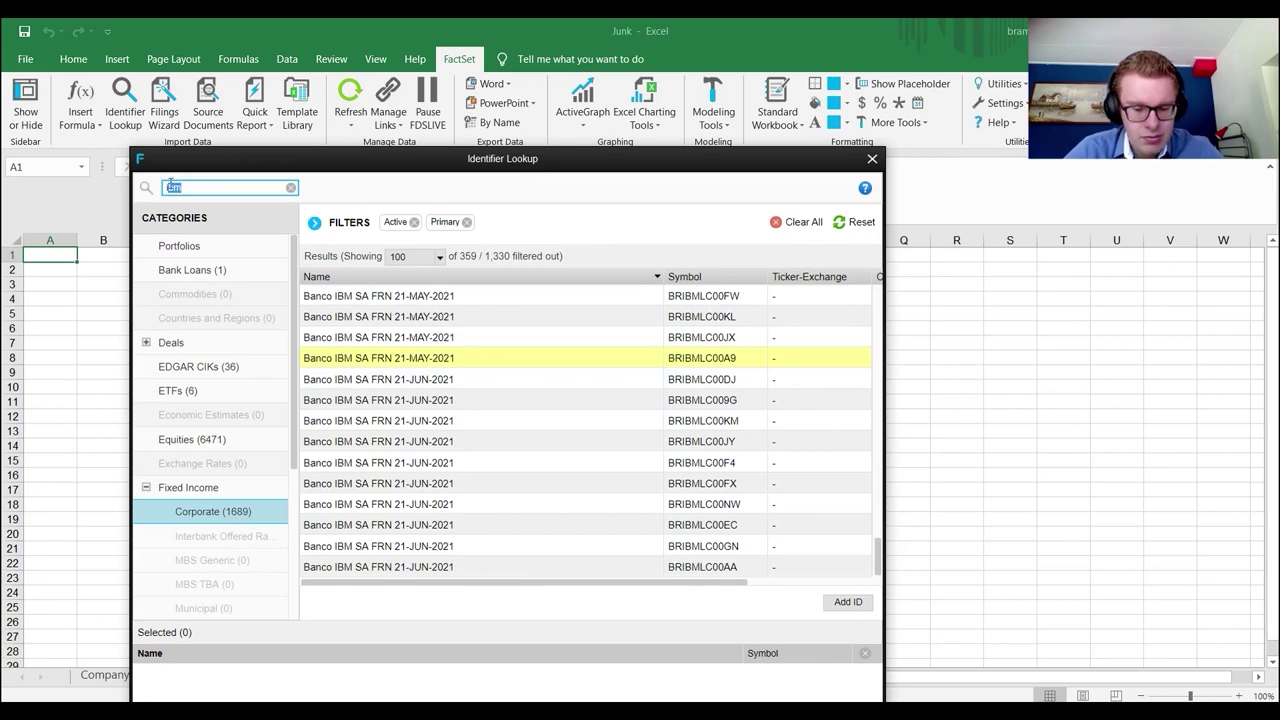
key(BackSpace)
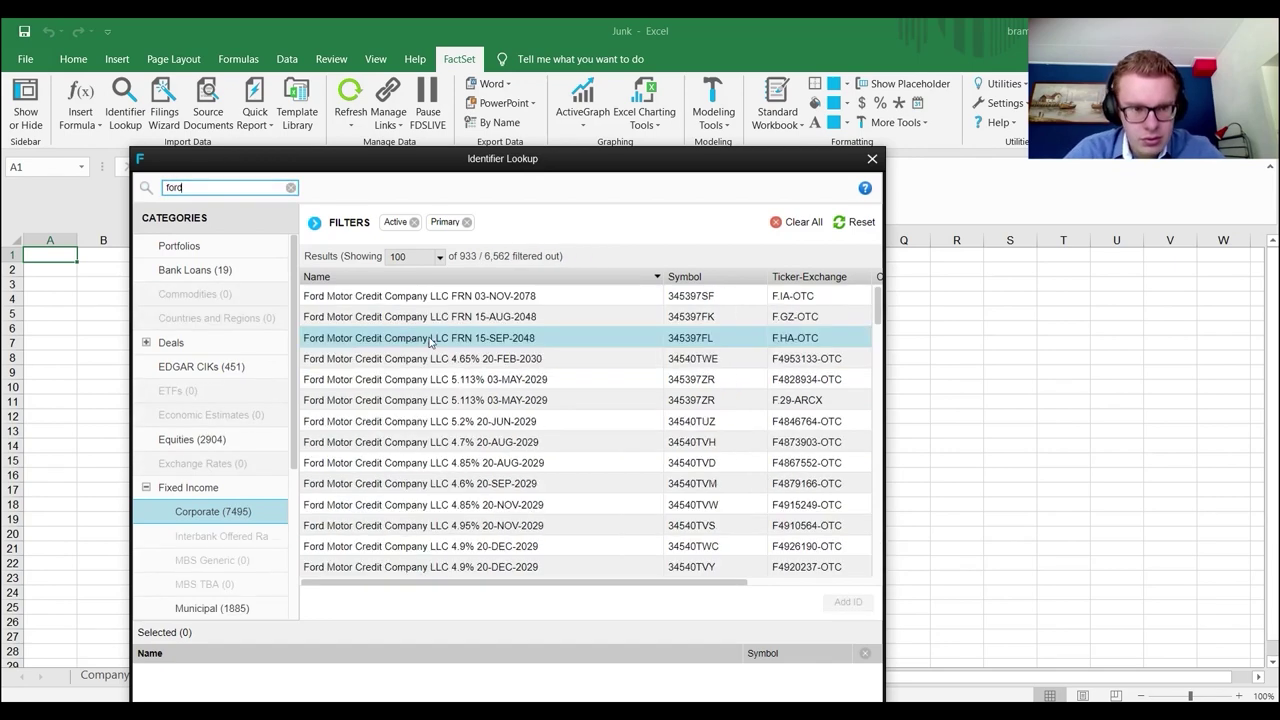
click(430, 296)
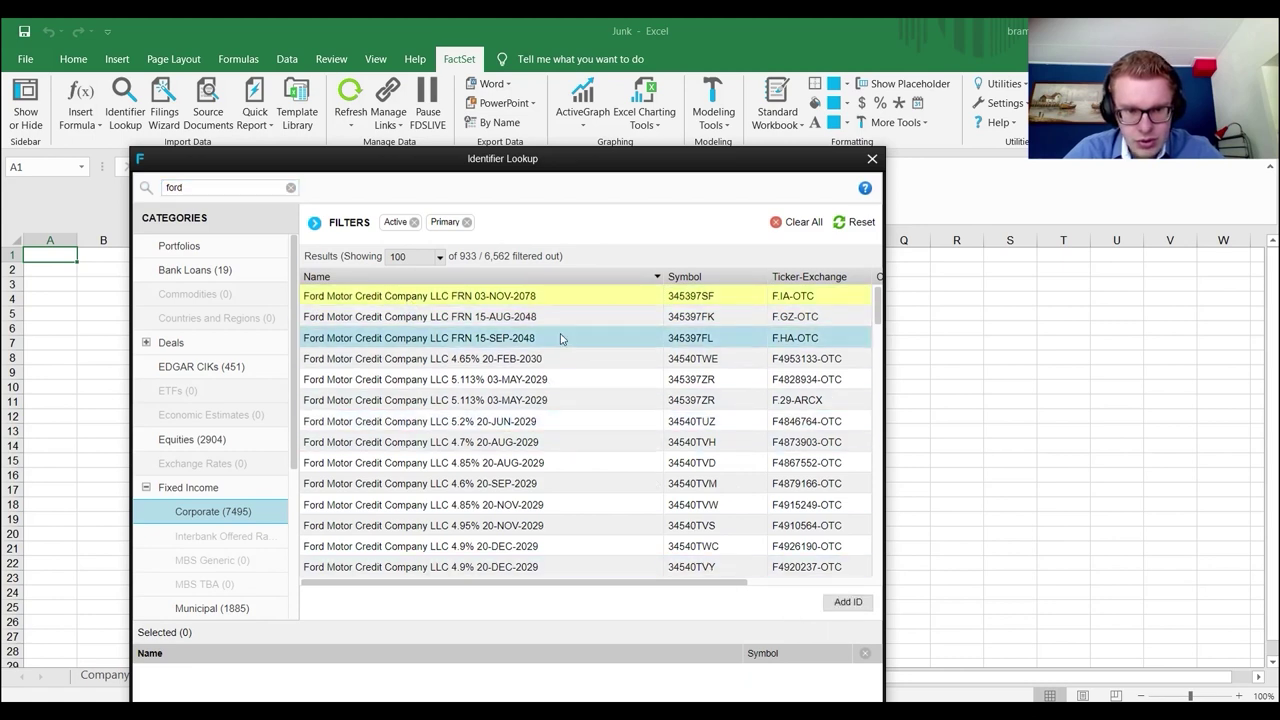
click(540, 358)
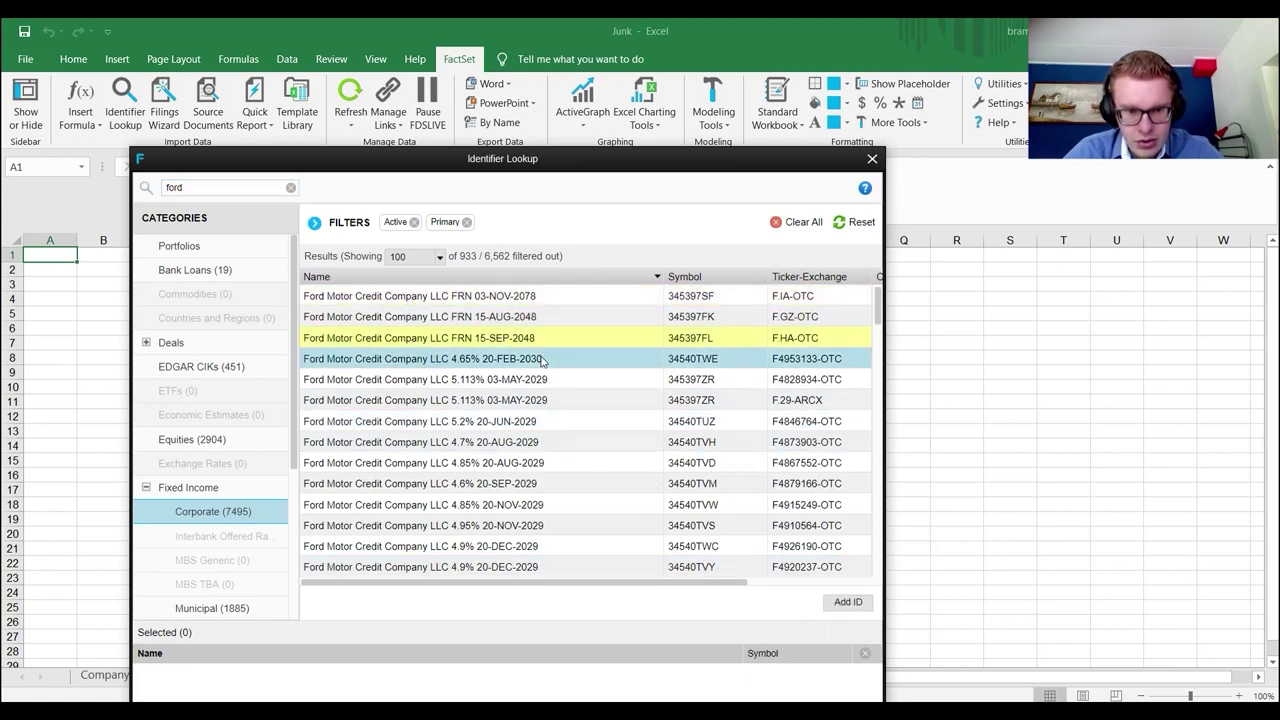
click(846, 602)
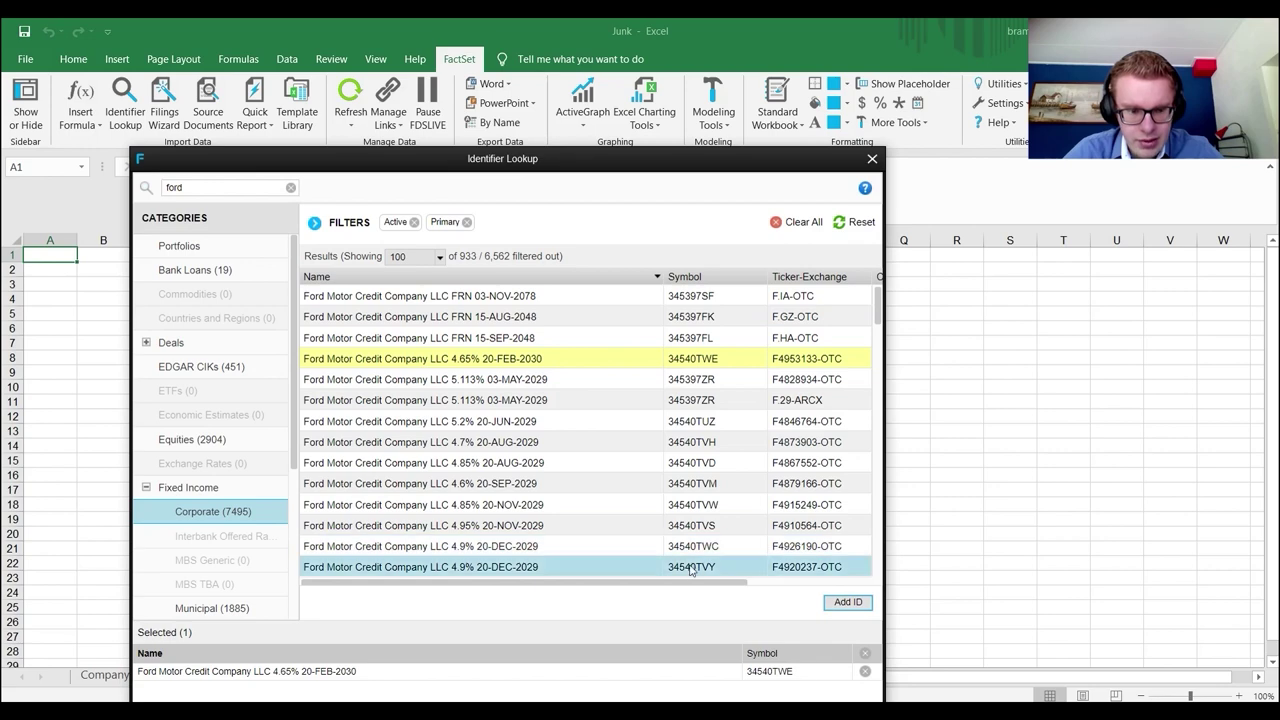
scroll(690, 560, down, 8)
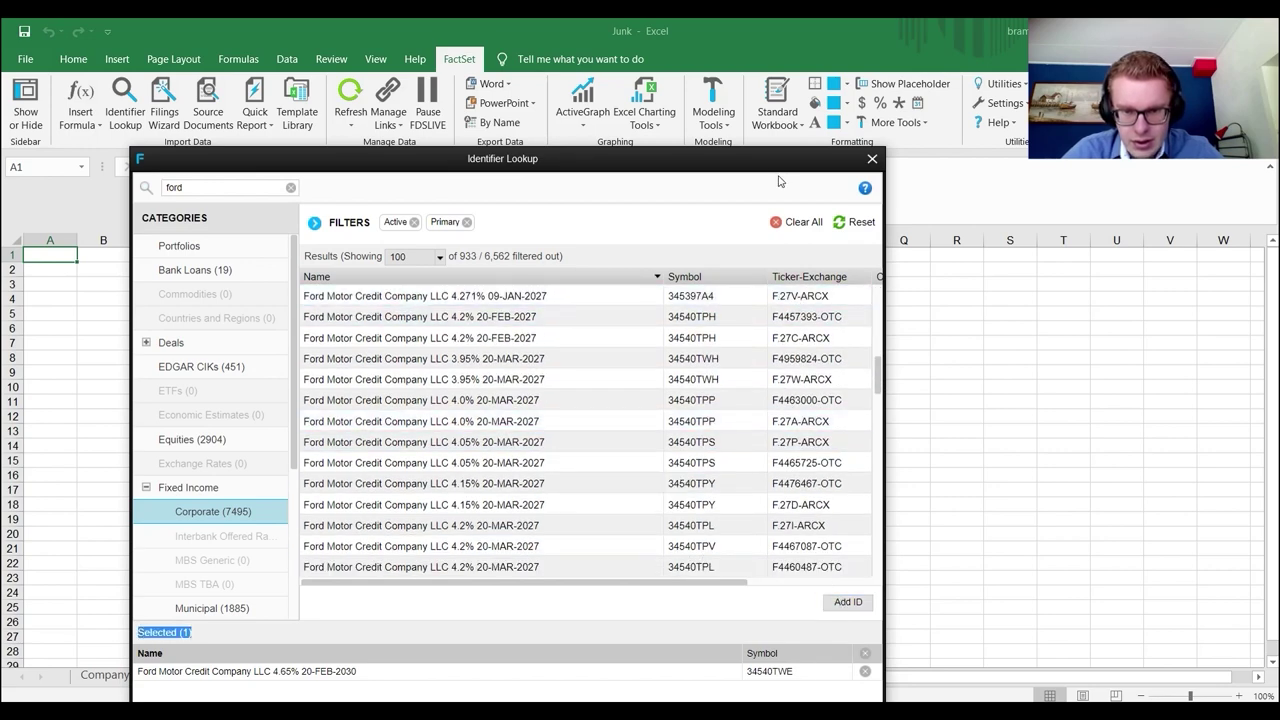
drag(772, 162, 776, 81)
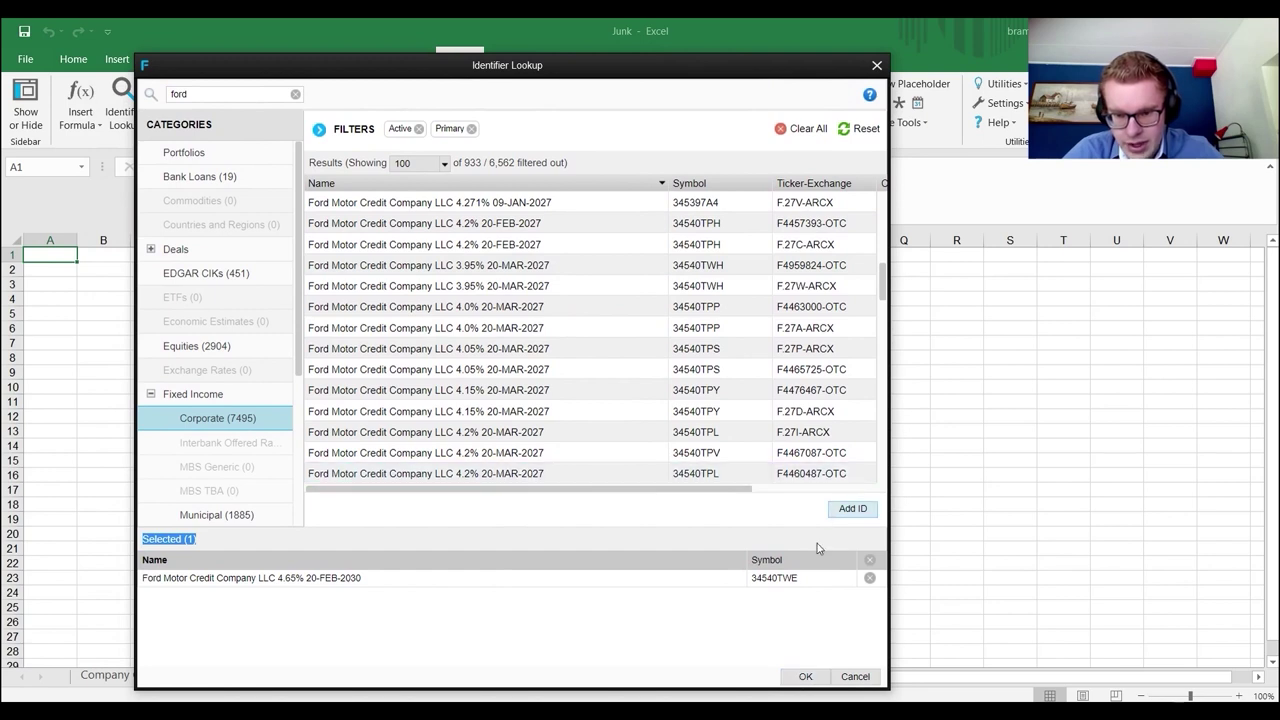
click(805, 677)
- Show the FactSet Sidebar for cell B1, clear its old identifier and use Sheet4 cell A1 as the identifier
click(85, 284)
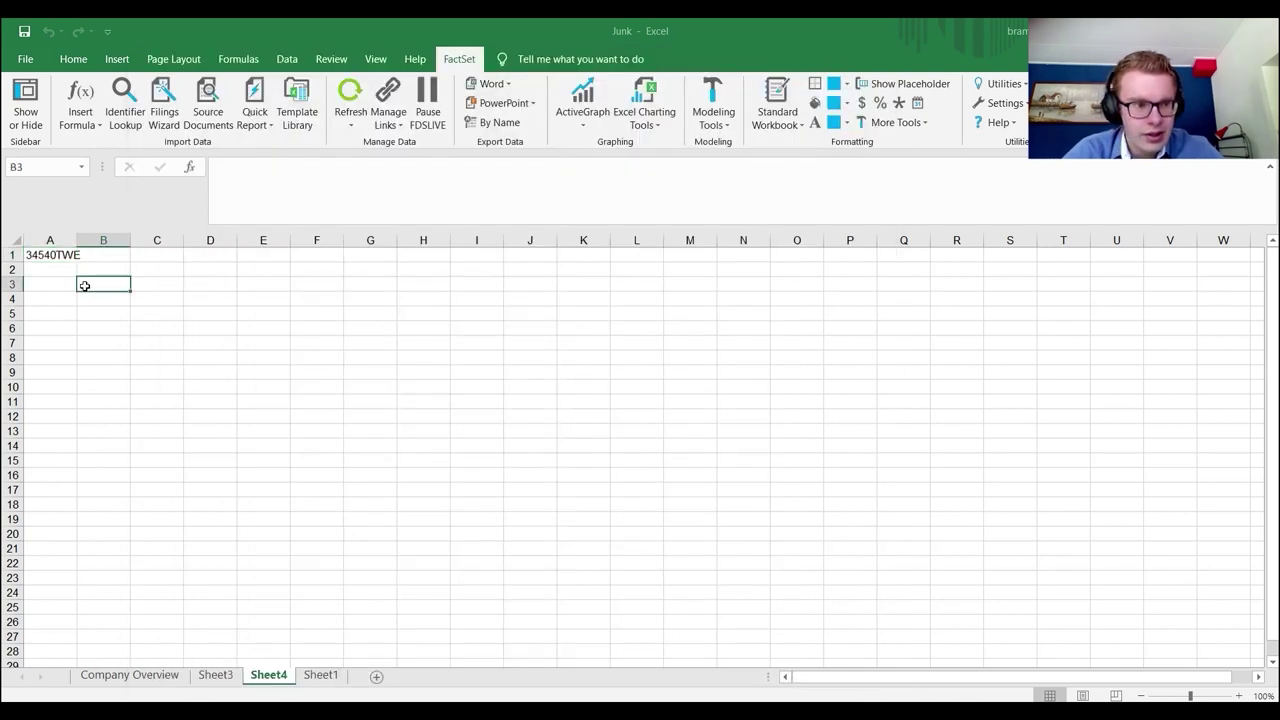
click(101, 250)
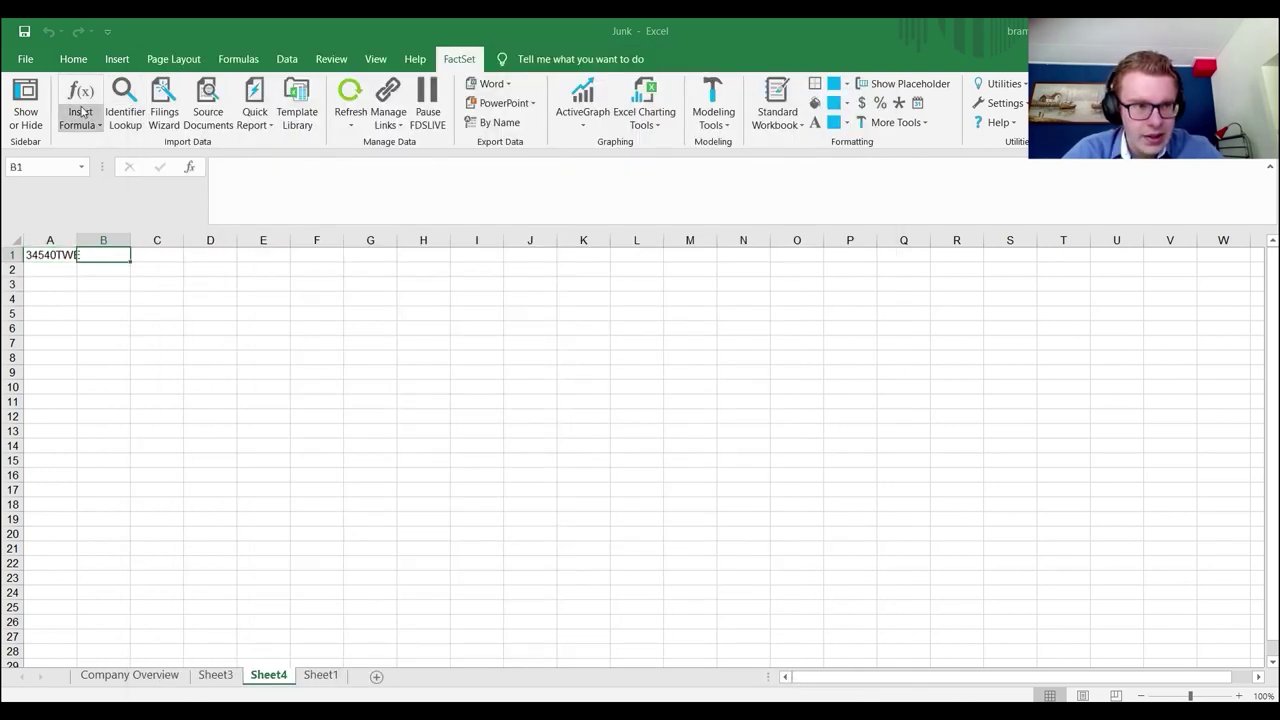
click(25, 100)
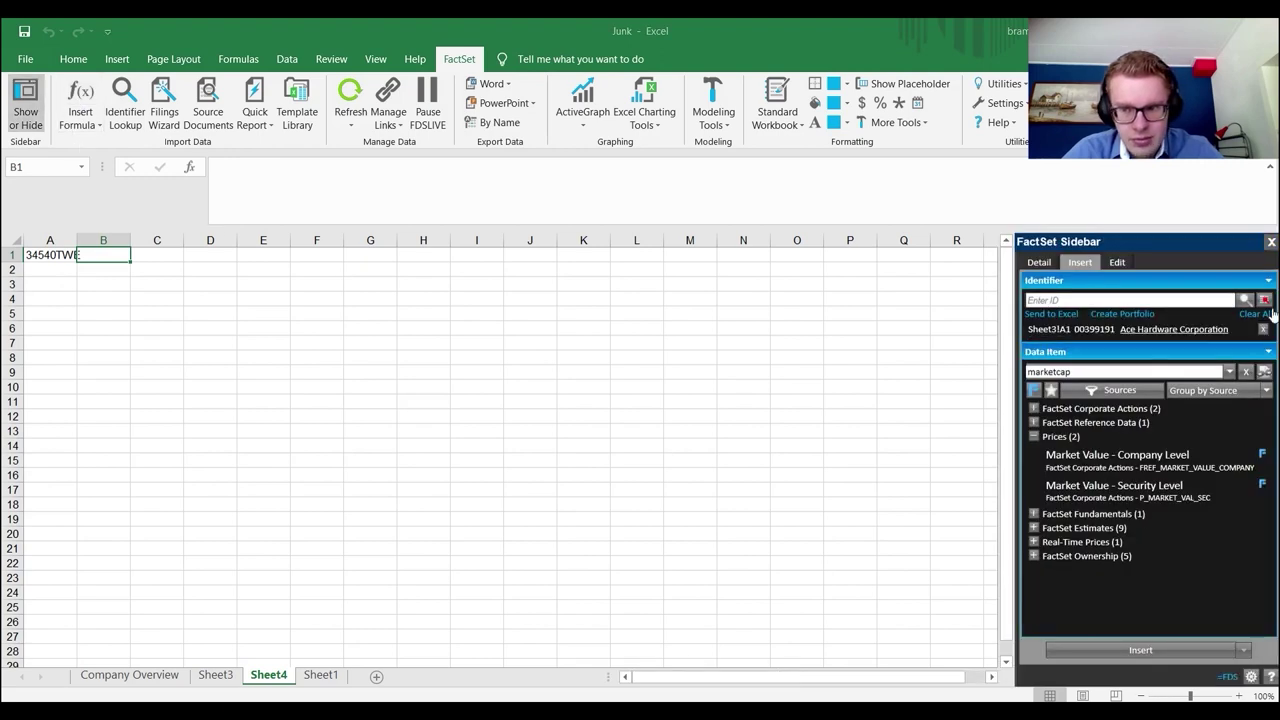
click(1268, 314)
click(1265, 300)
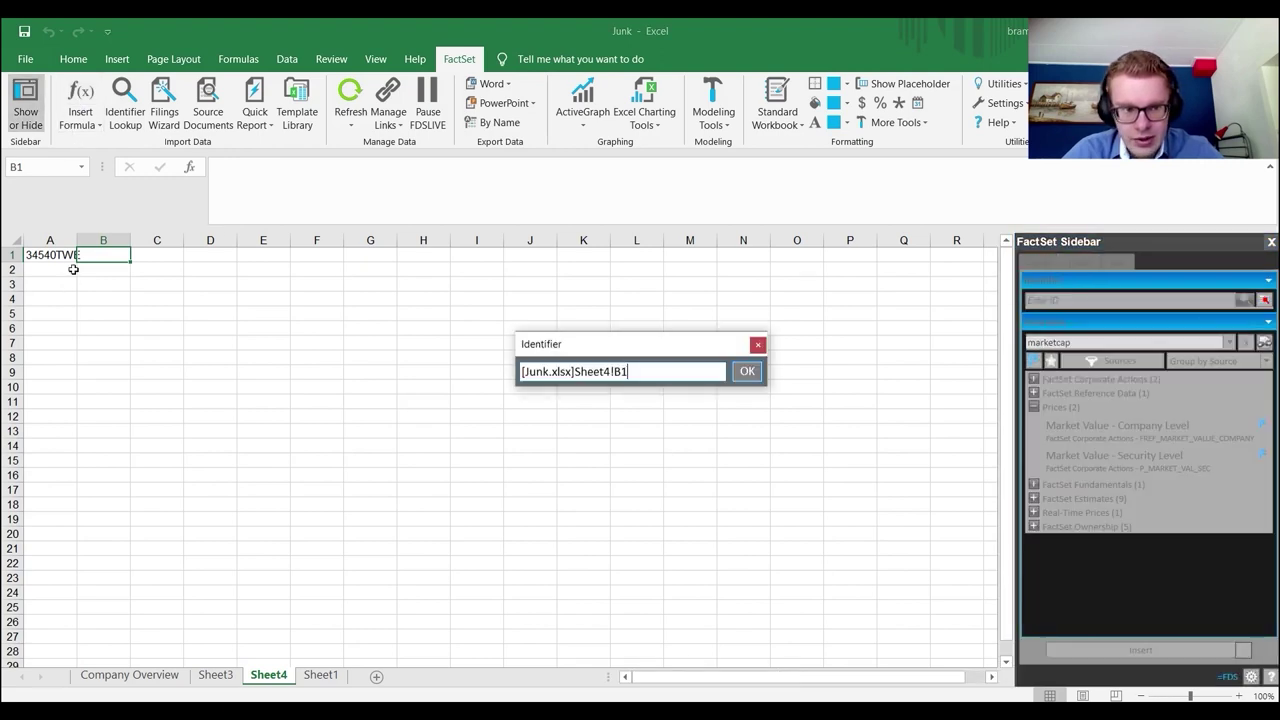
click(68, 254)
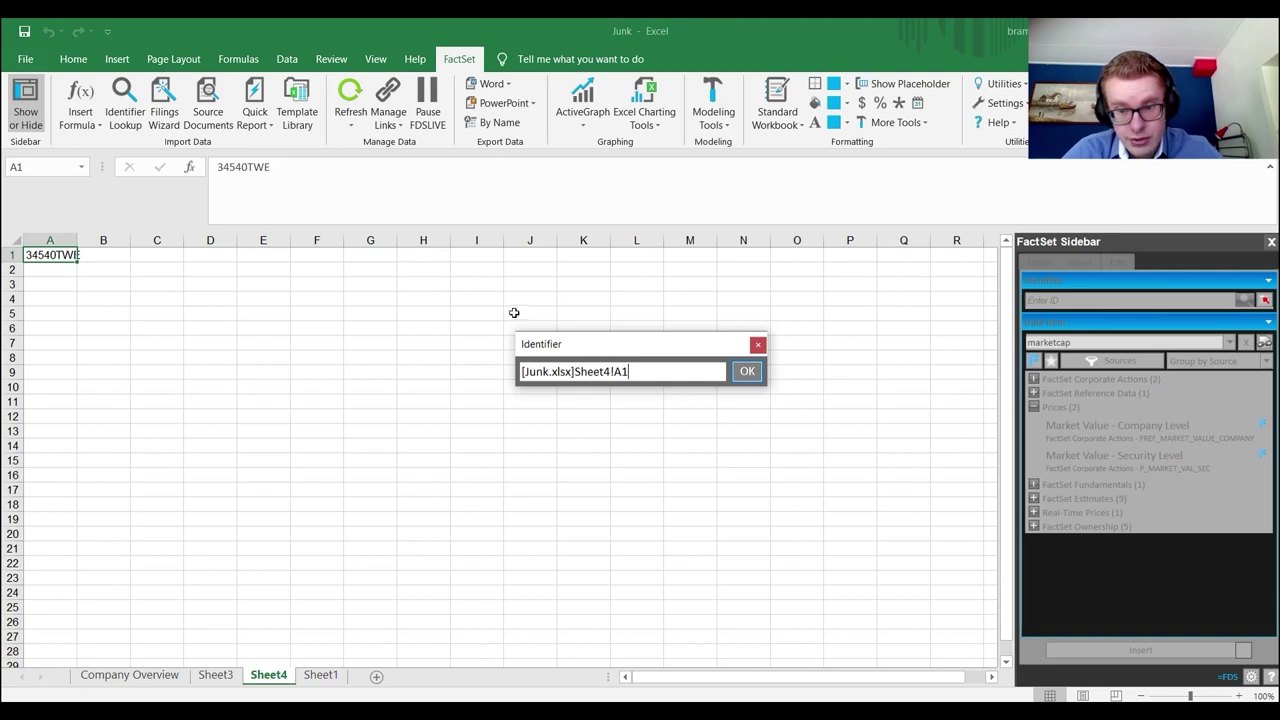
click(744, 370)
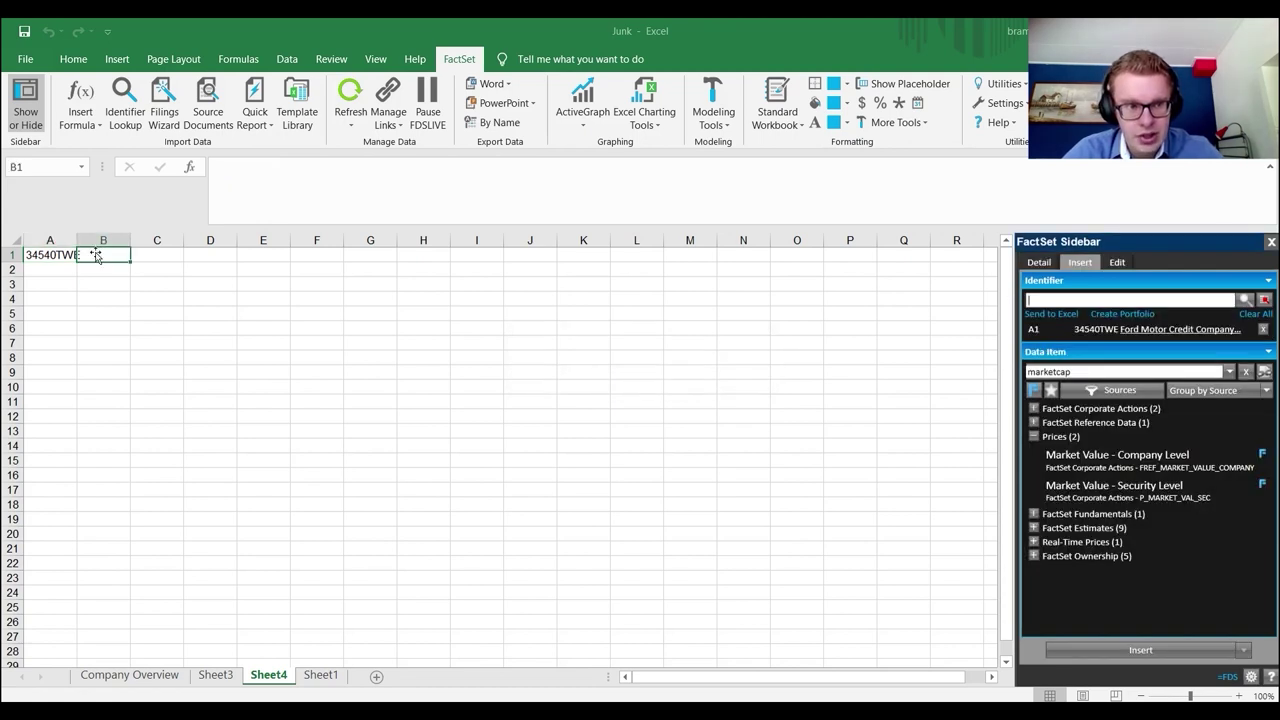
- Search all data items for durtion and insert Duration from FactSet Prices & Derived Analytics at B1
click(1109, 370)
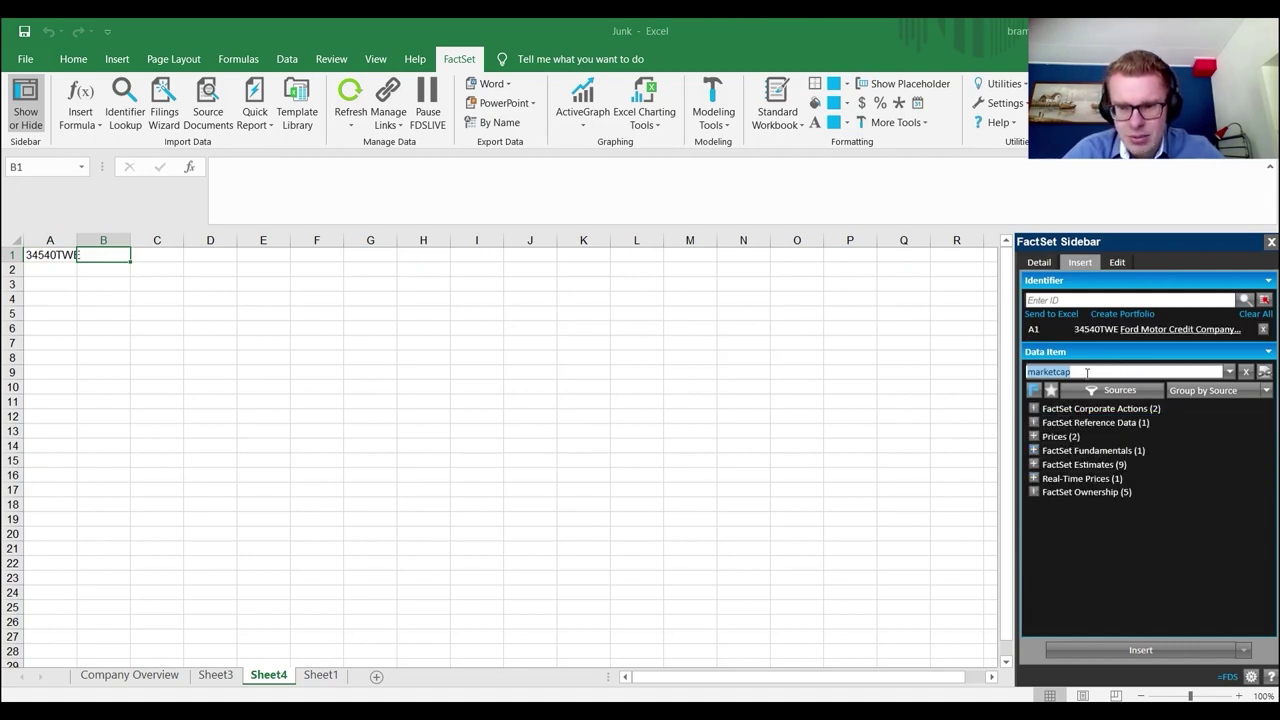
key(BackSpace)
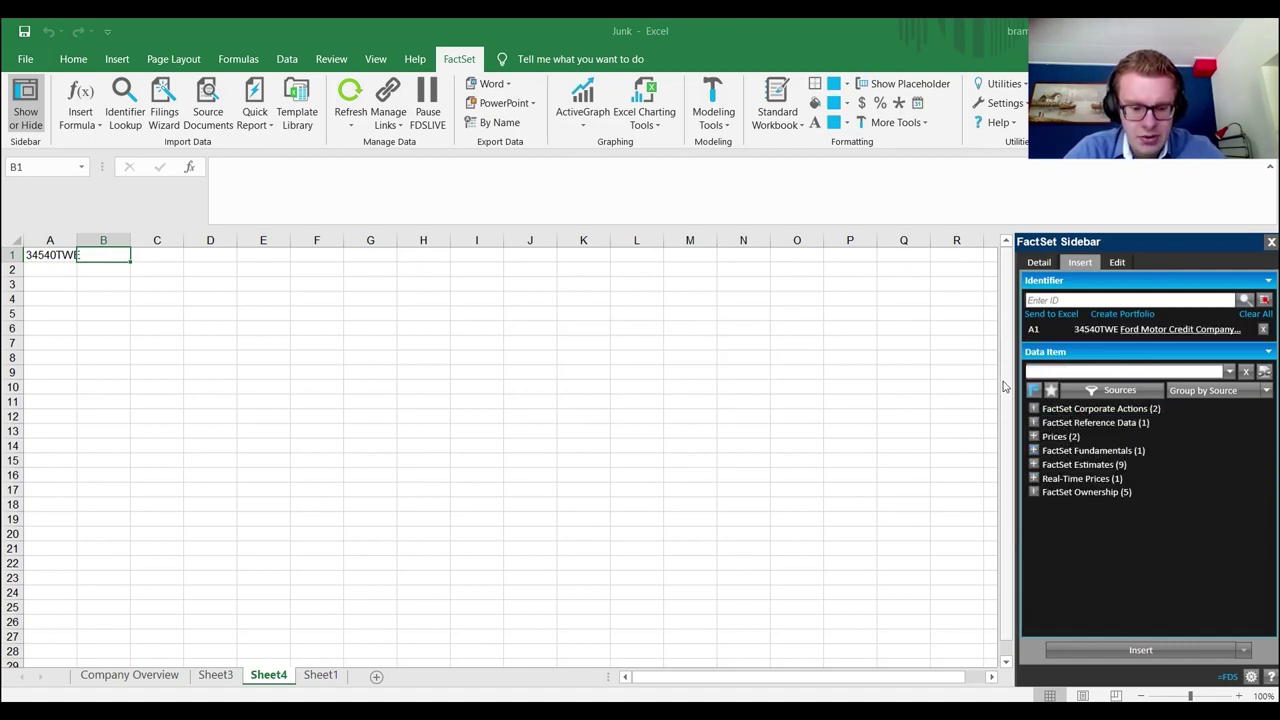
text(durtion)
key(Return)
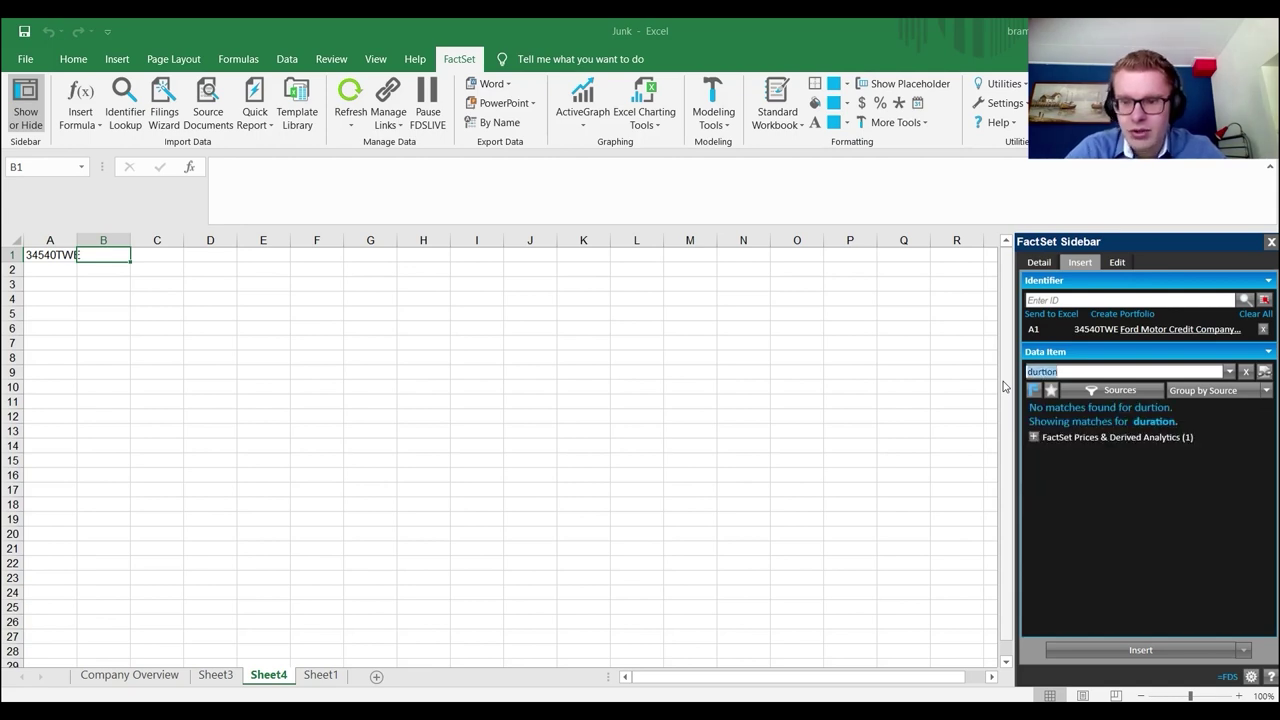
click(1036, 393)
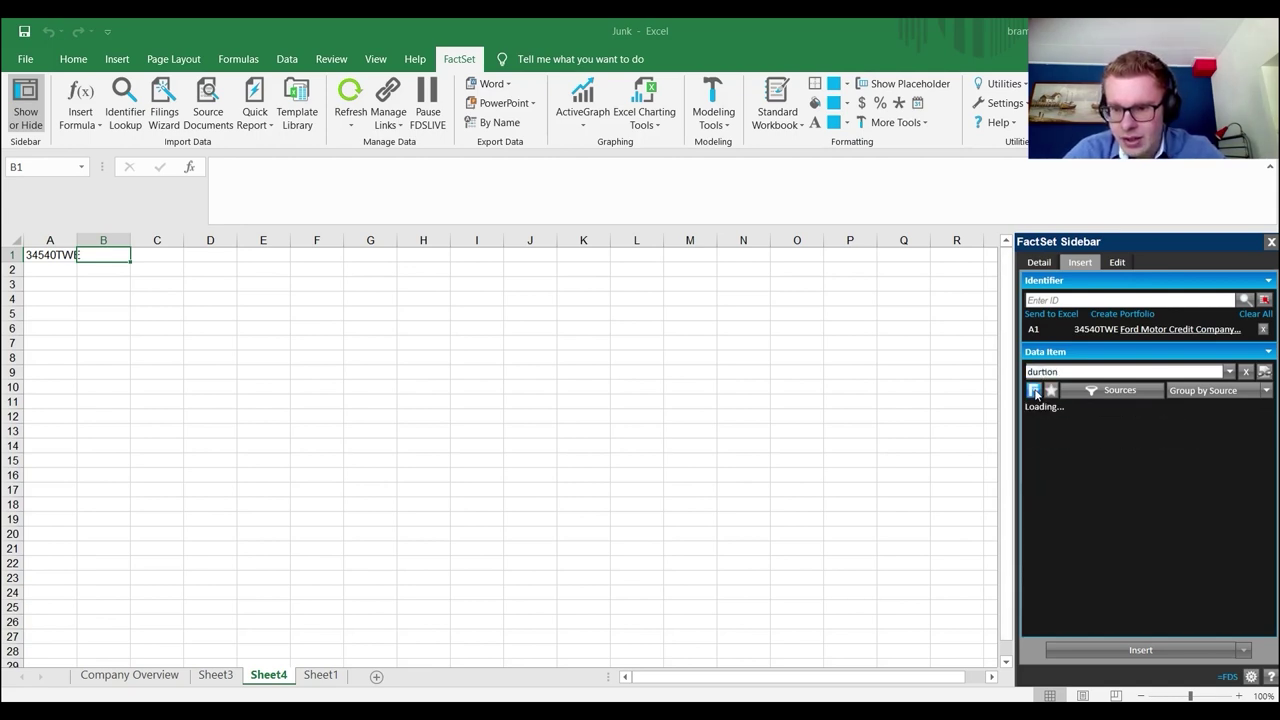
click(1035, 437)
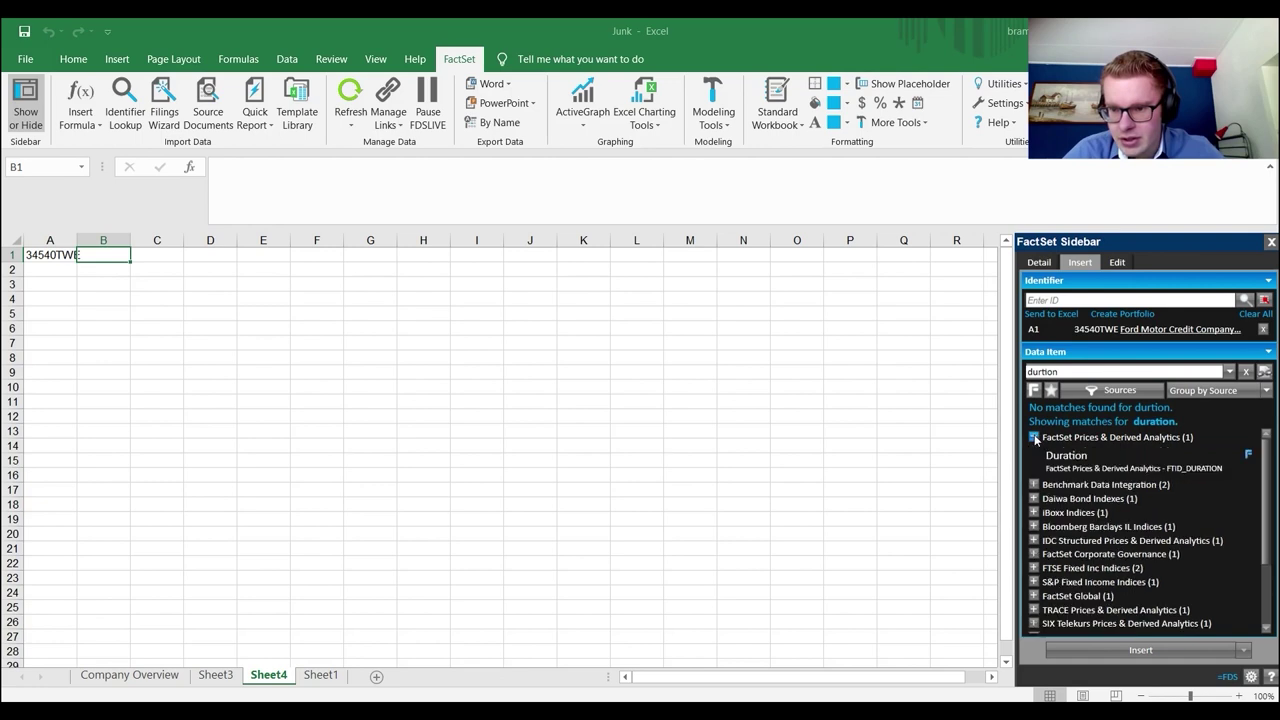
click(1095, 465)
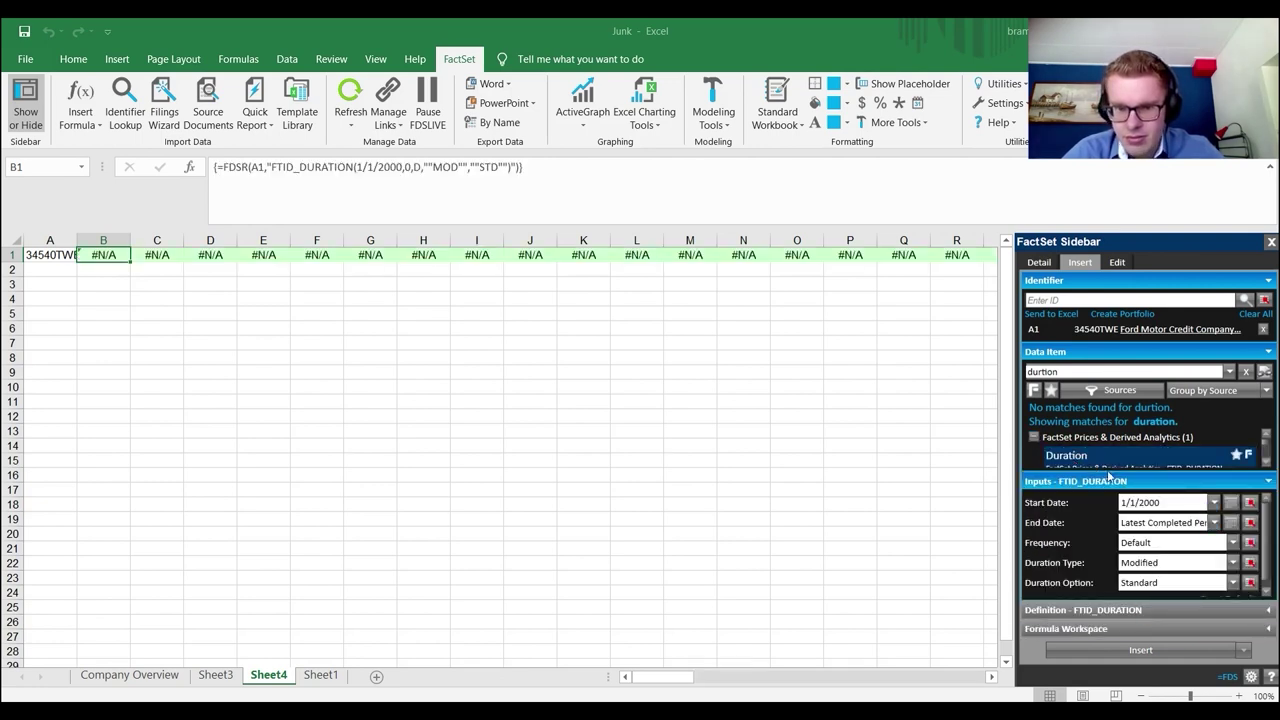
- Insert the Duration item at B1 again and check the values along row 1 and the other duration sources
mouse_move(694, 680)
mouse_down()
mouse_move(800, 682)
mouse_move(699, 668)
mouse_up()
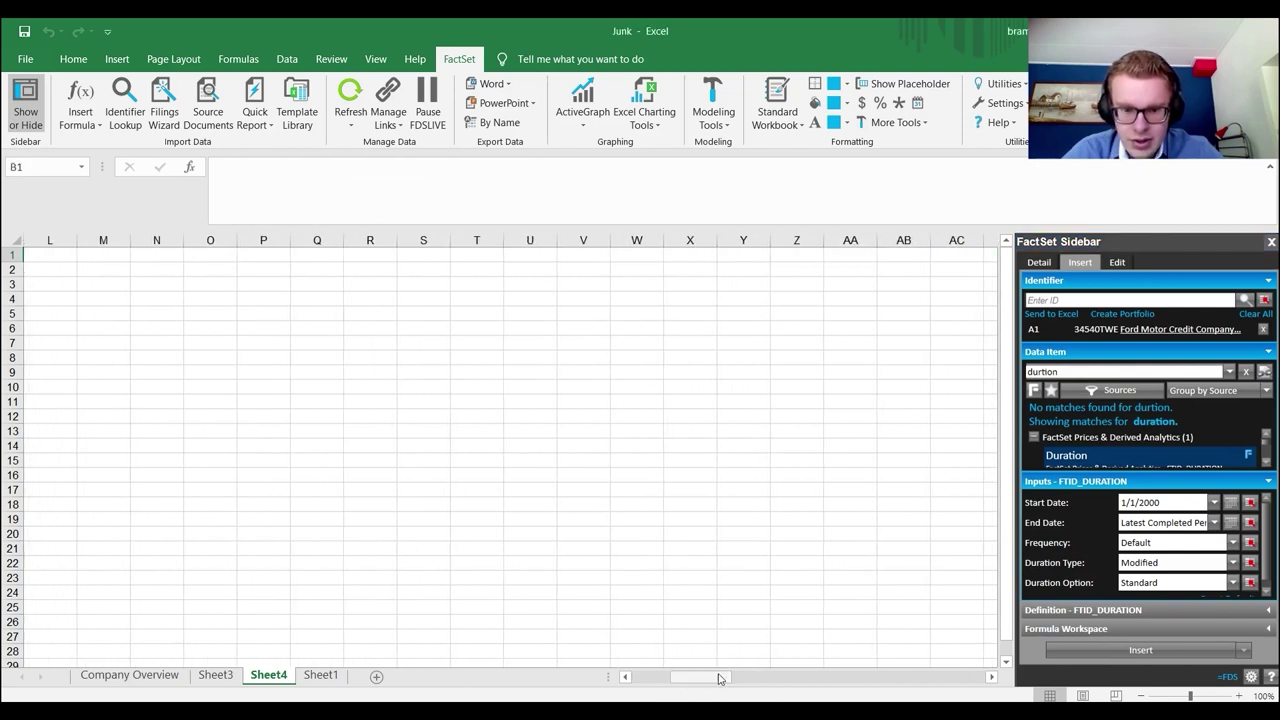
click(1068, 650)
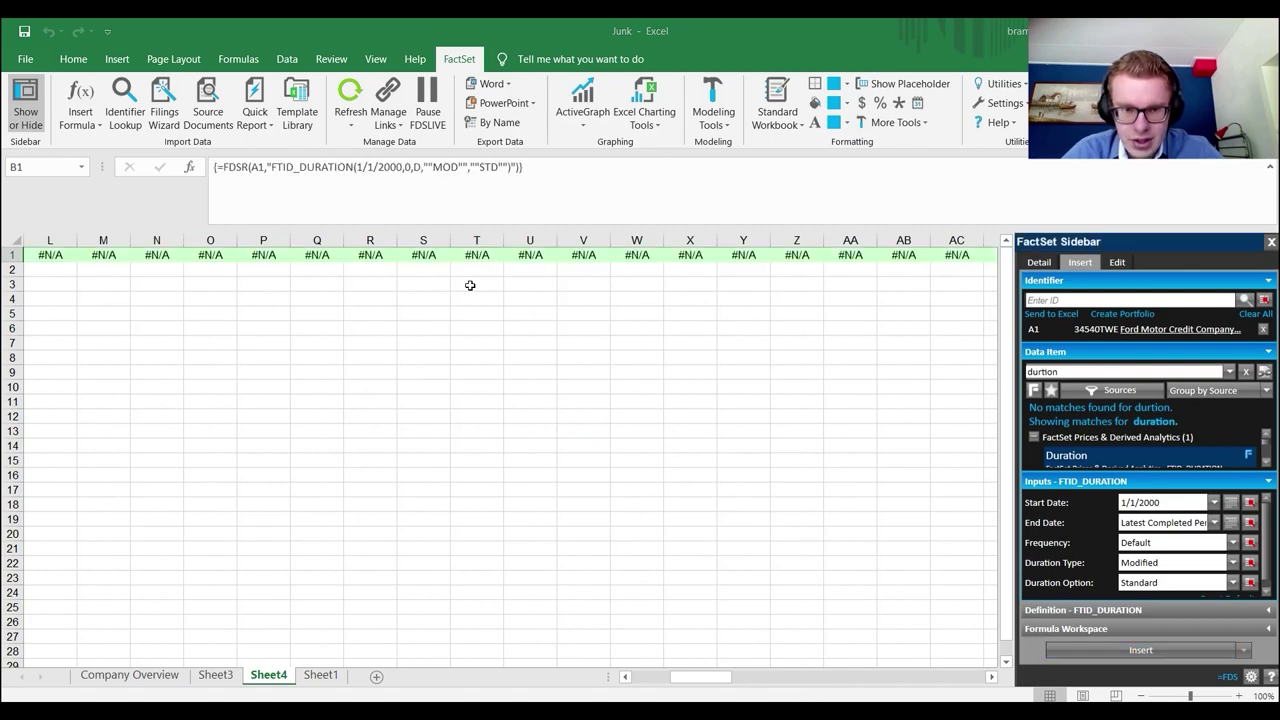
drag(700, 677, 589, 612)
scroll(1117, 430, down, 2)
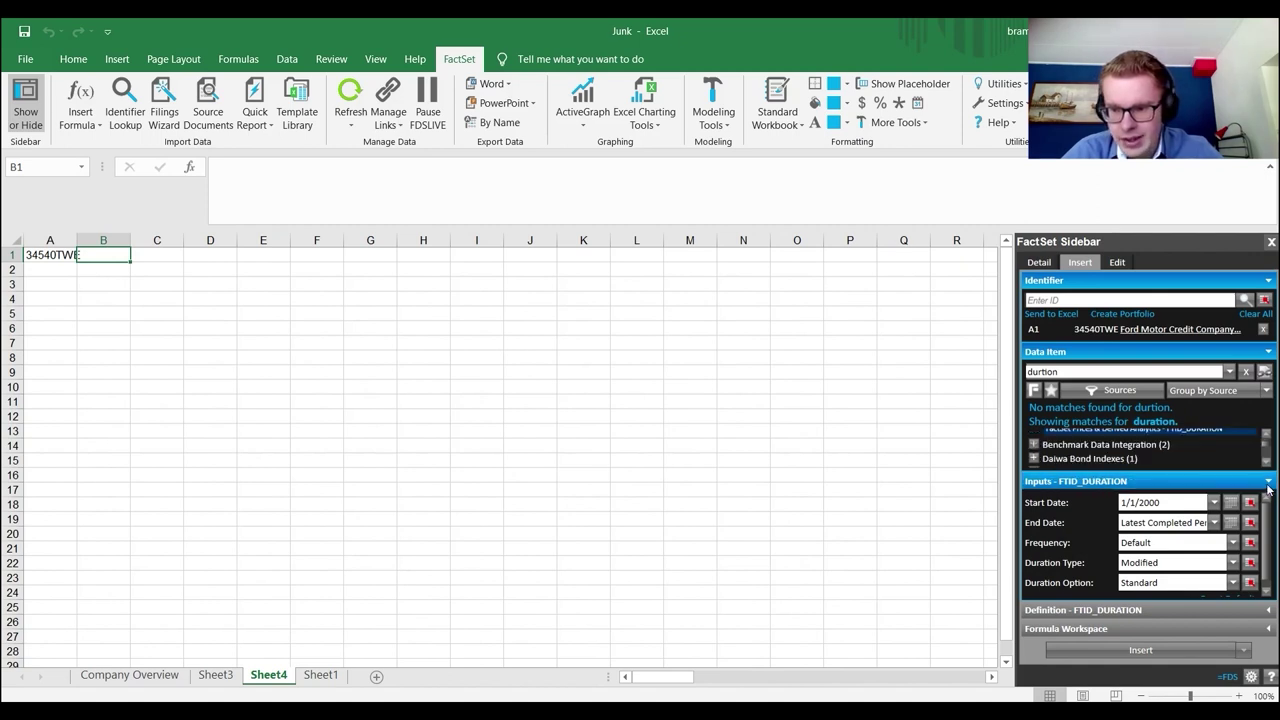
click(1081, 459)
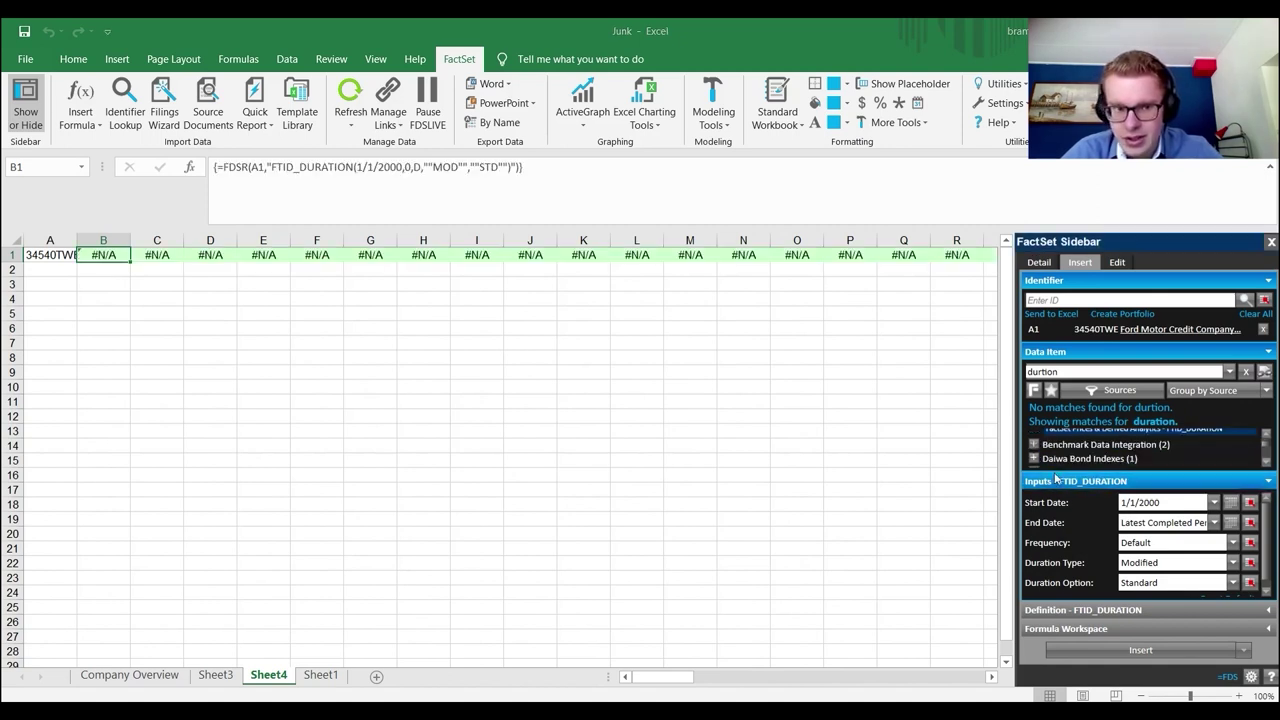
scroll(1081, 455, up, 2)
click(1035, 438)
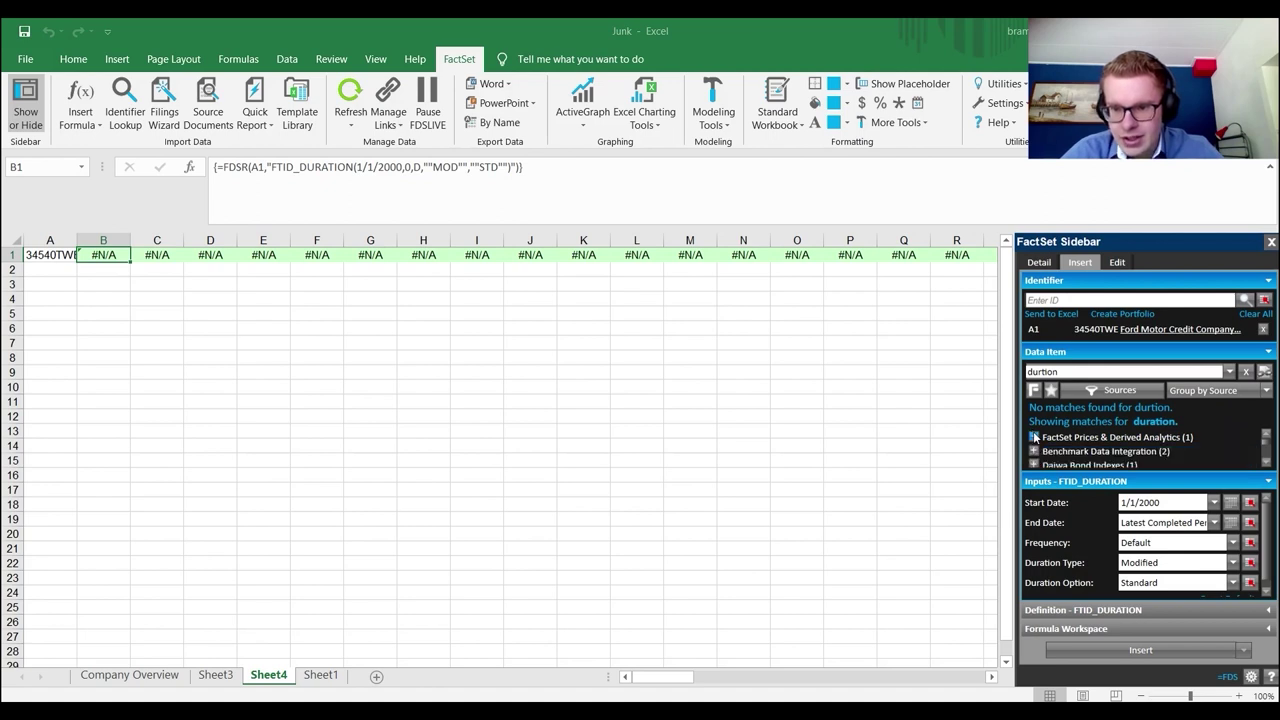
double_click(1053, 372)
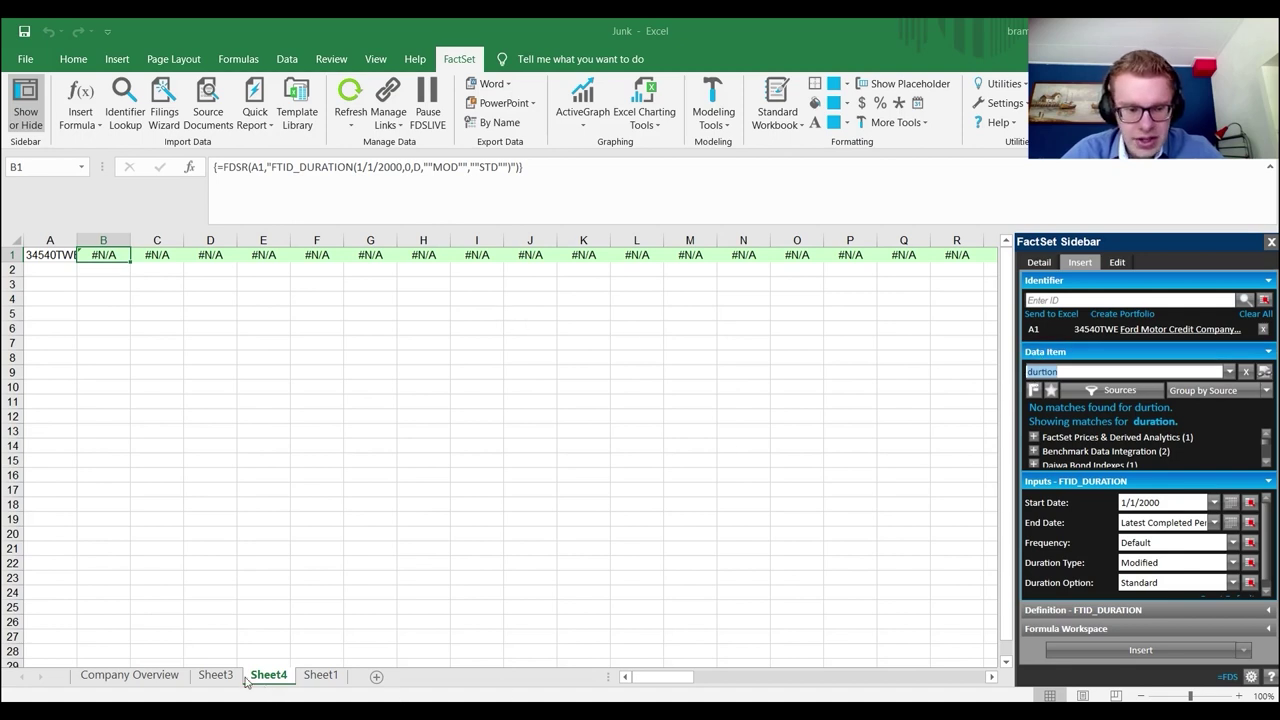
- Copy the BA-US identifier from A6 to A10 on Sheet1 and select B10
click(330, 682)
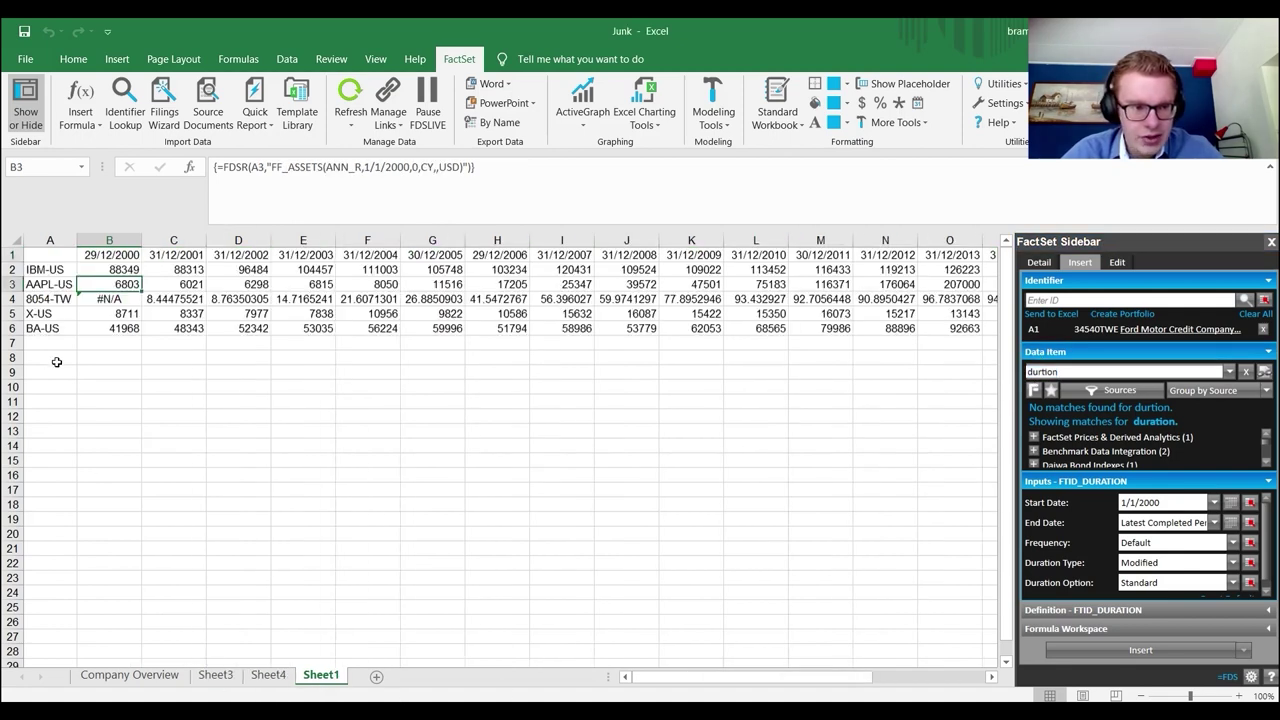
key(ctrl+c)
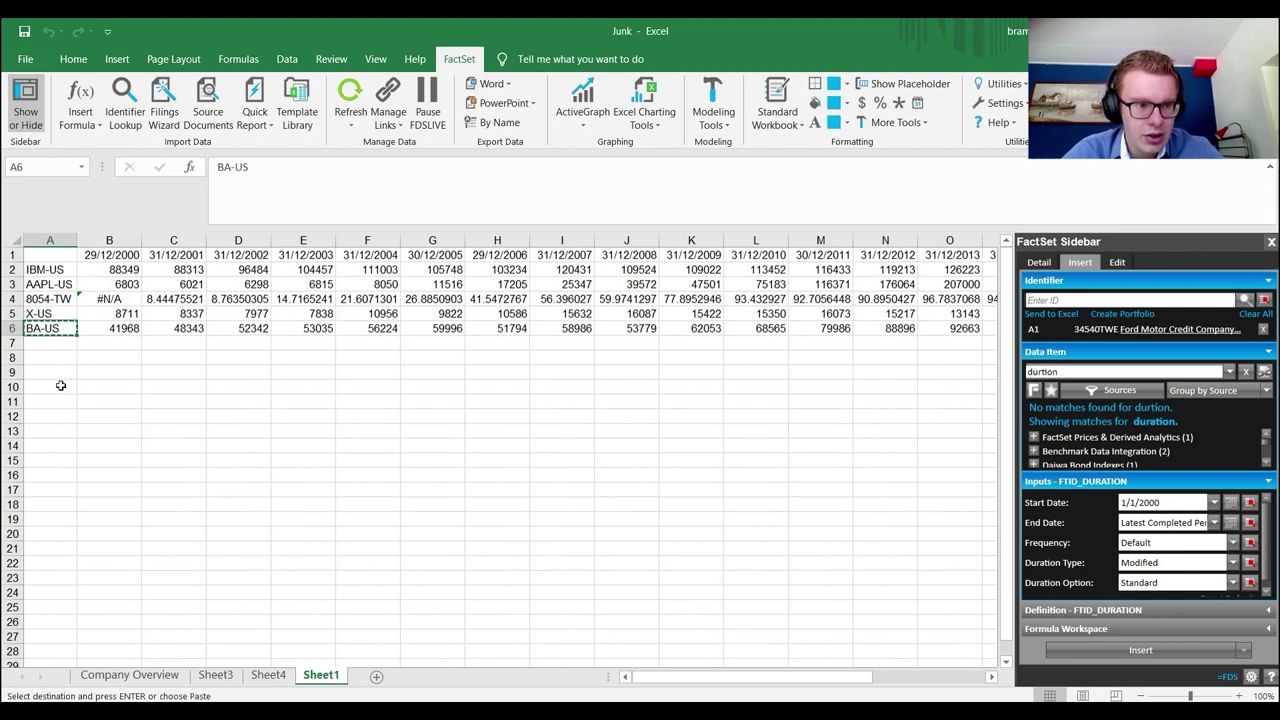
click(67, 388)
key(ctrl+v)
click(89, 384)
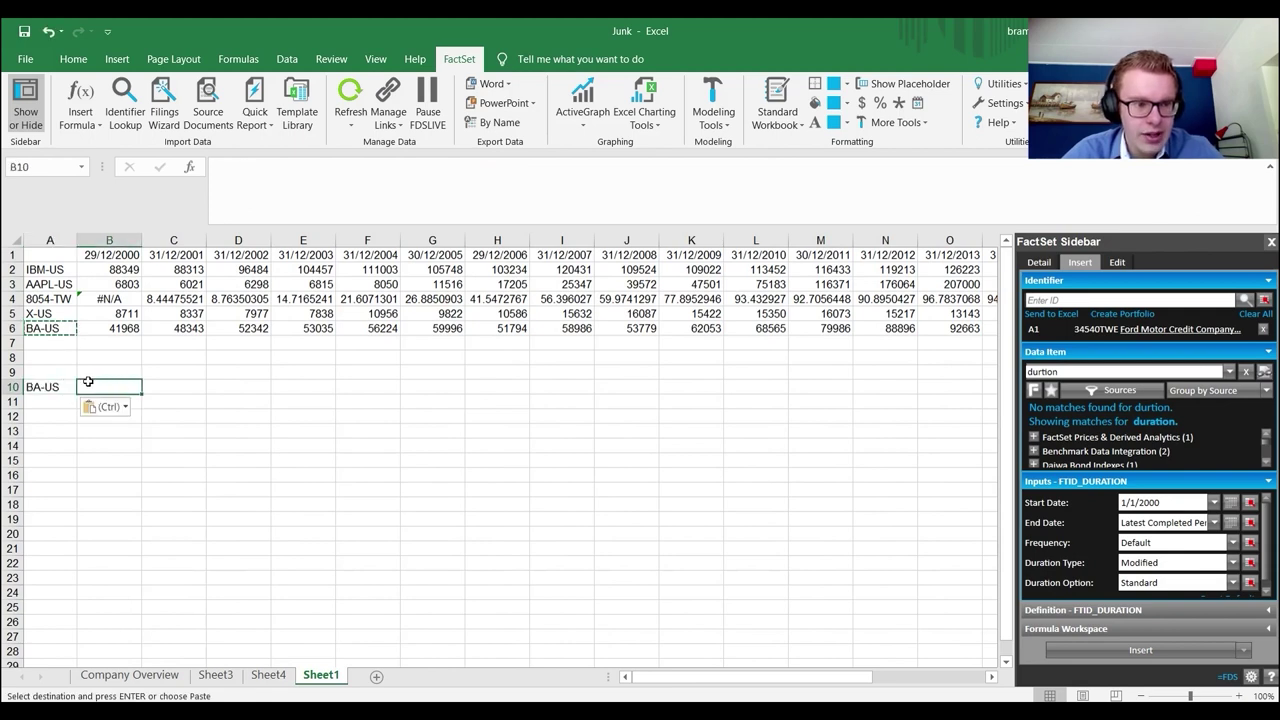
- Undo the Duration formula inserted at B10 for Sheet4 cell A1 and search the data items again for duration
click(1265, 300)
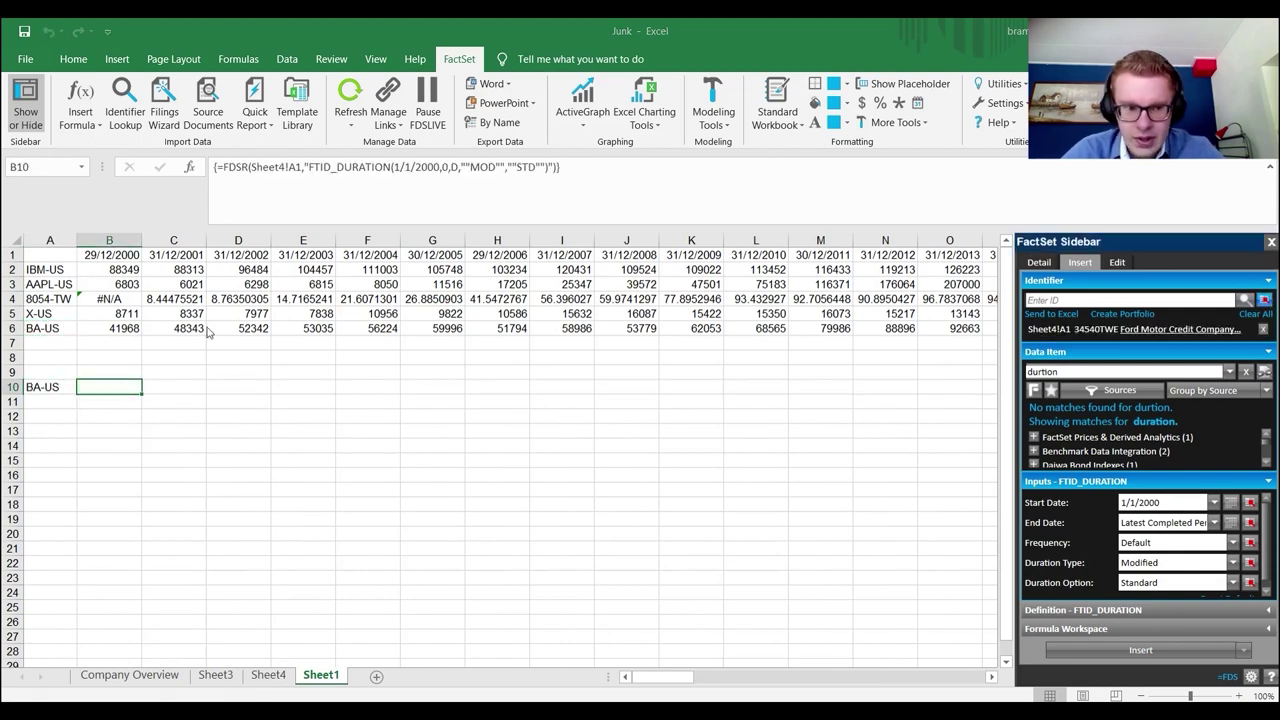
key(ctrl+z)
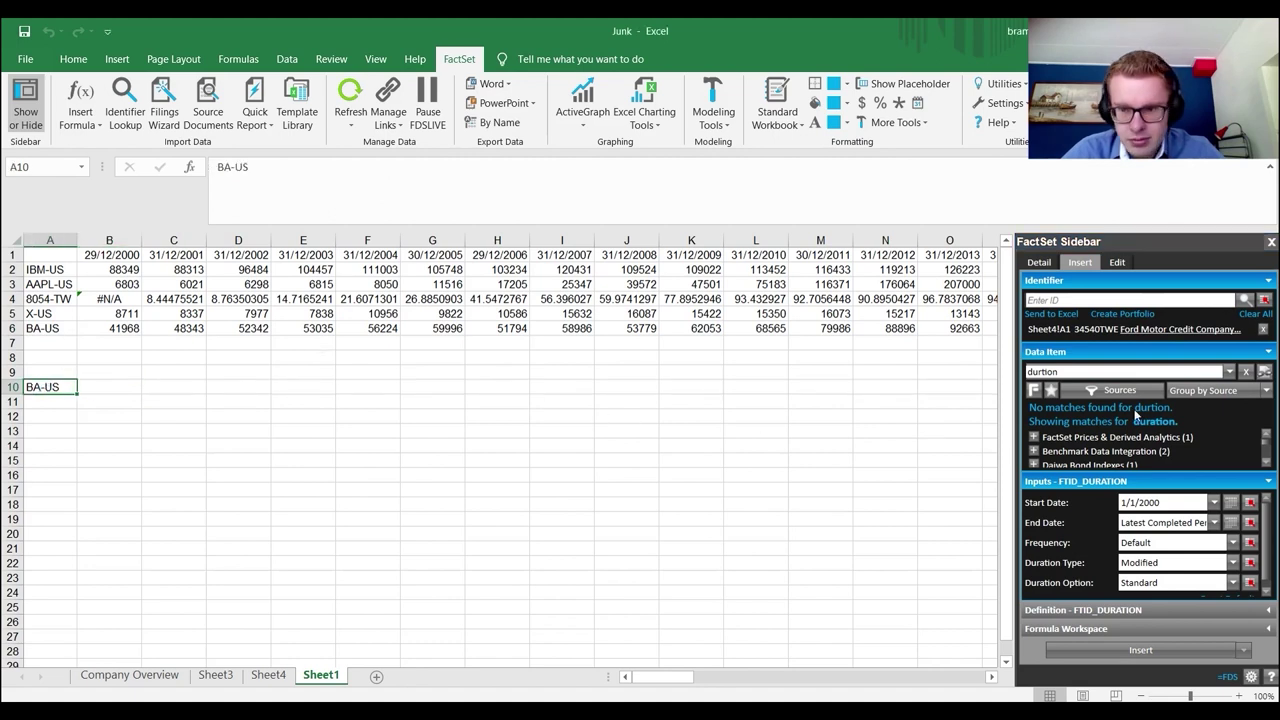
click(1150, 371)
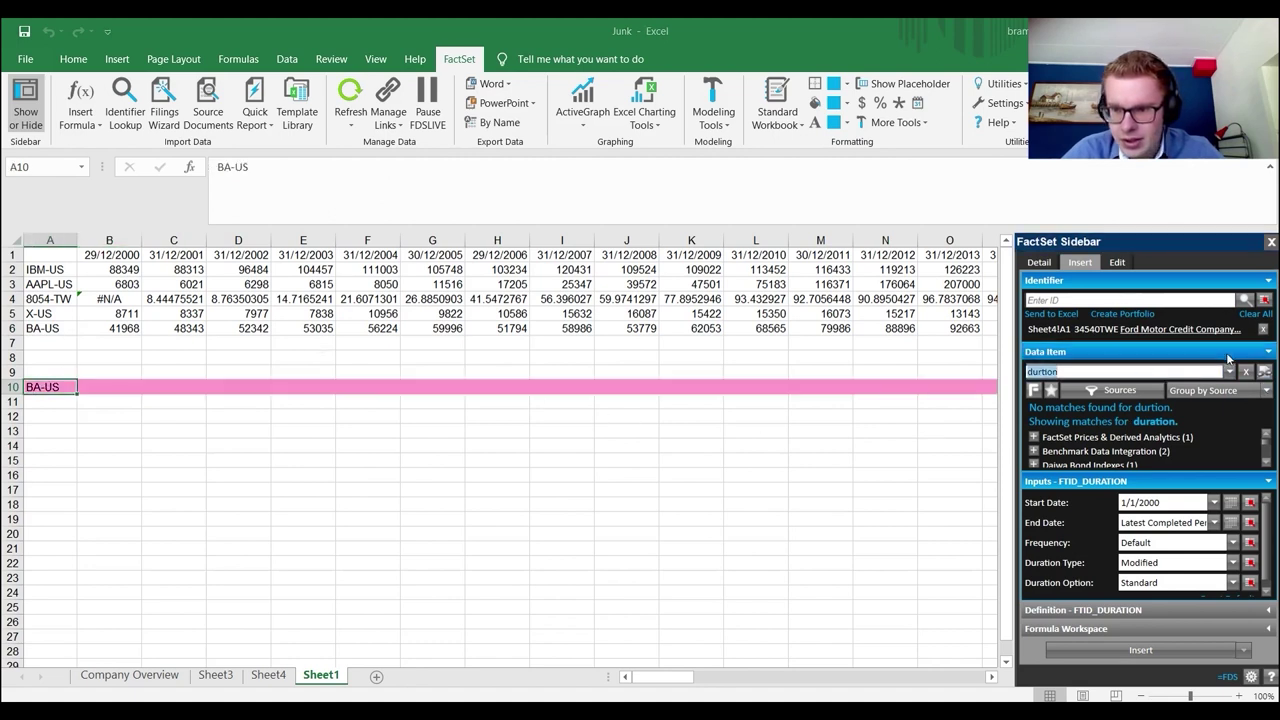
click(1245, 371)
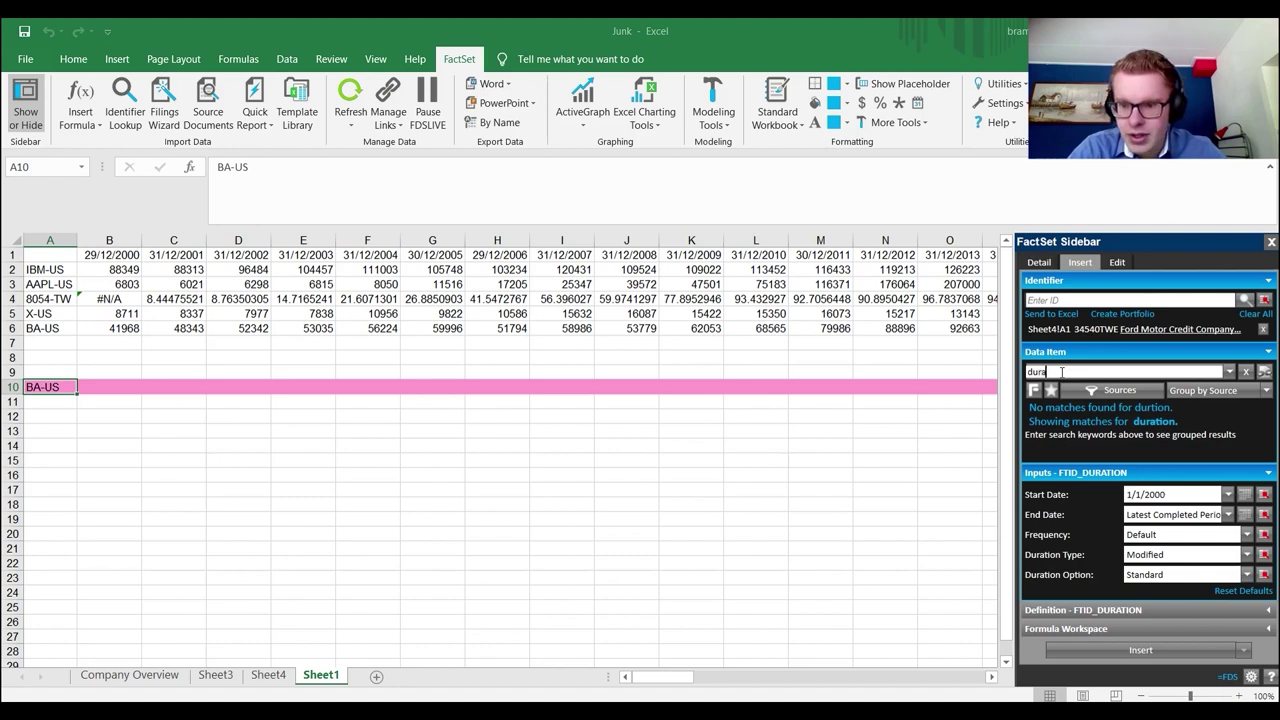
text(duration)
key(Return)
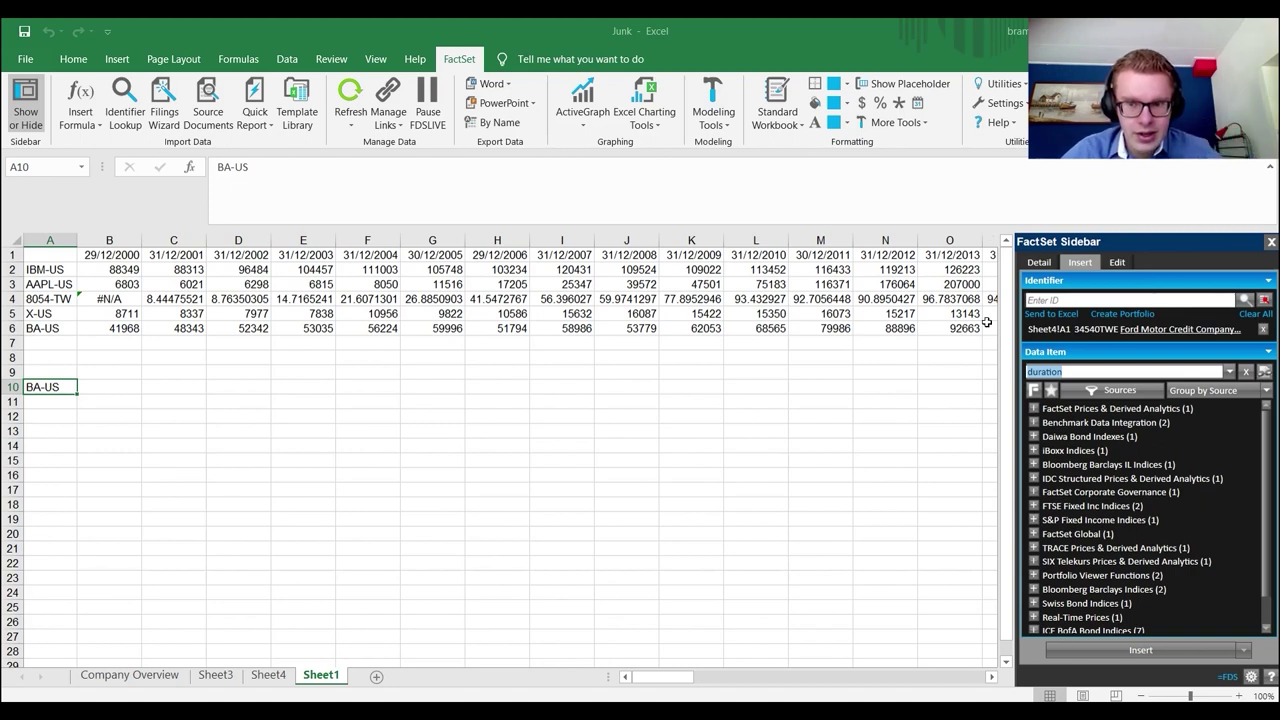
- Close the FactSet Sidebar with its Sheet4 A1 identifier cleared, and delete BA-US from cell A10
click(1048, 307)
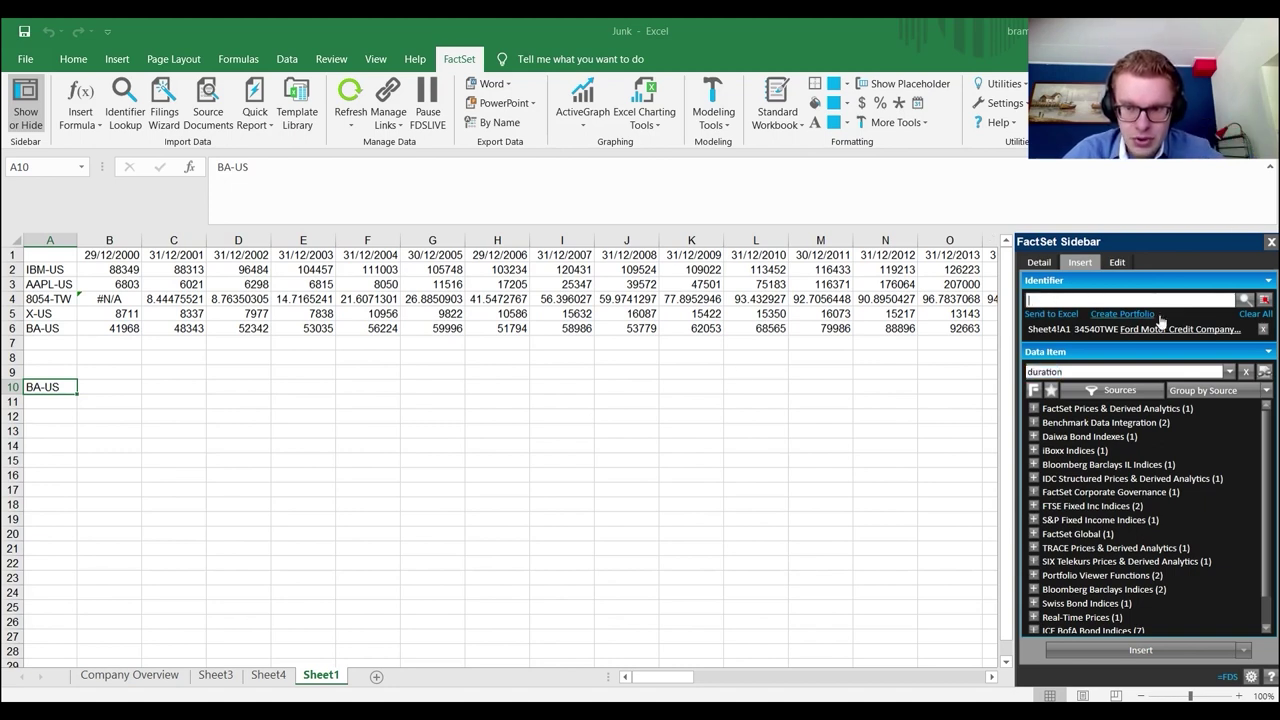
click(1264, 329)
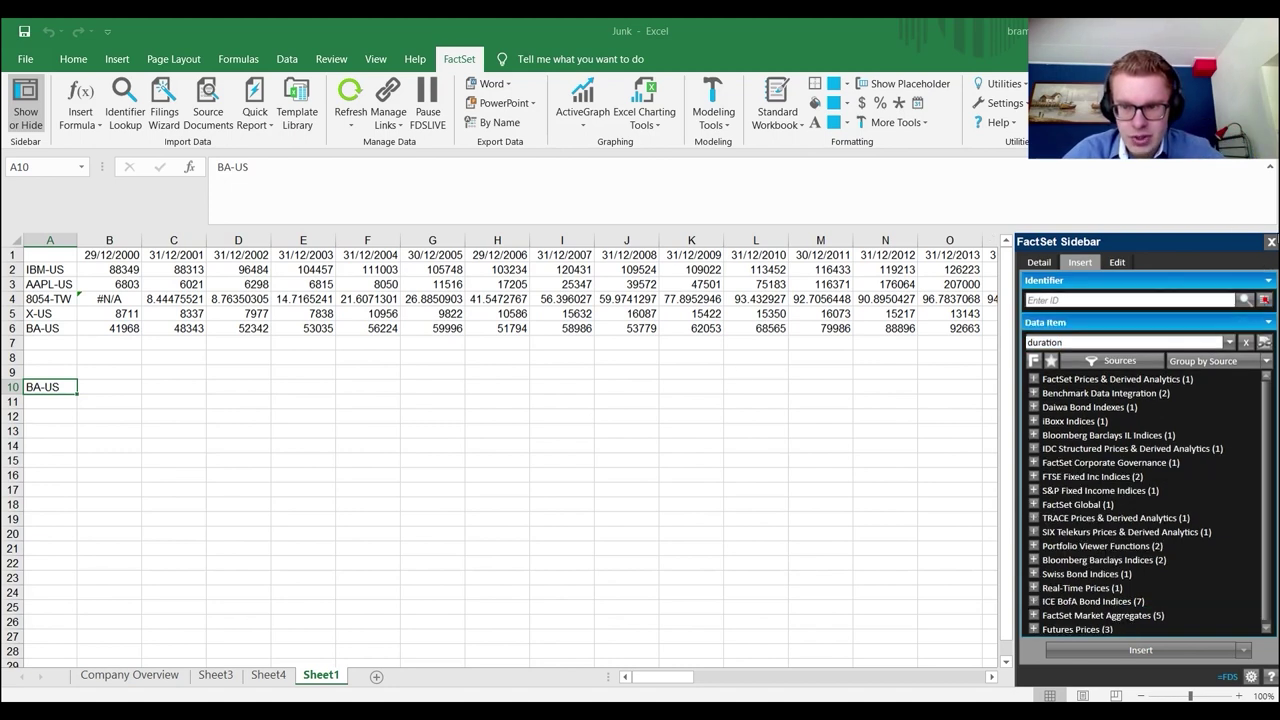
click(1270, 243)
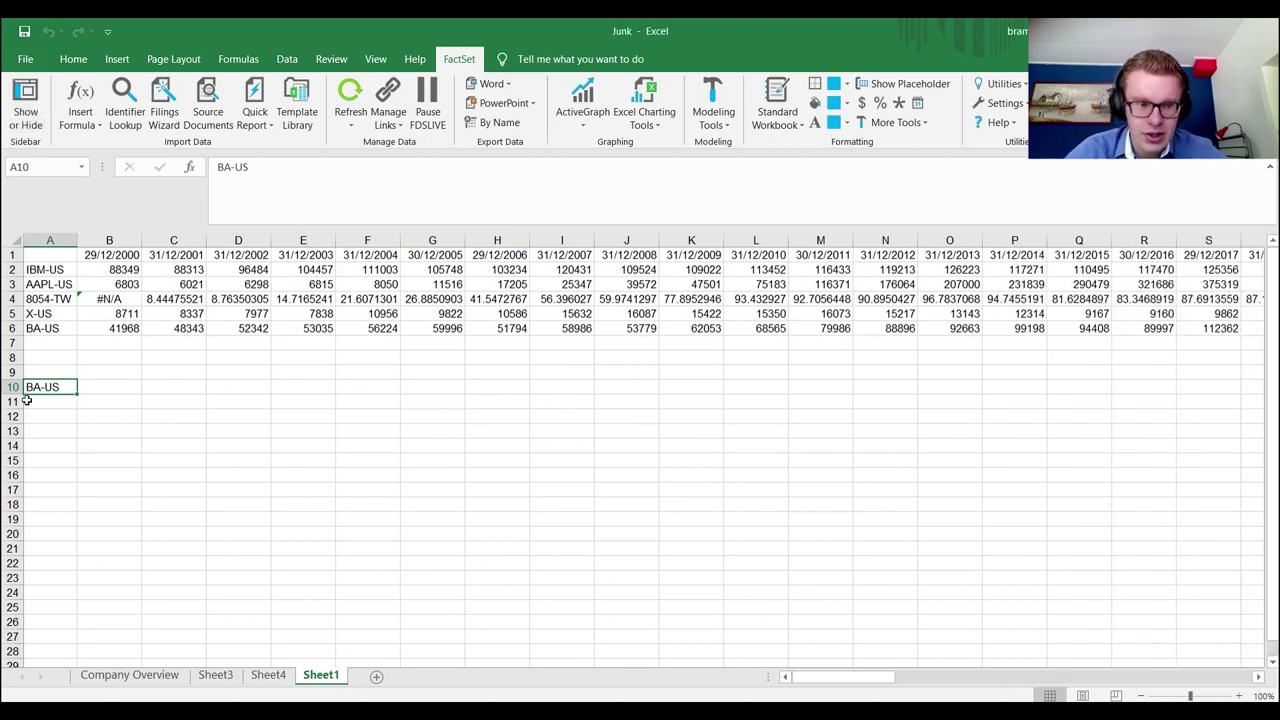
key(Delete)
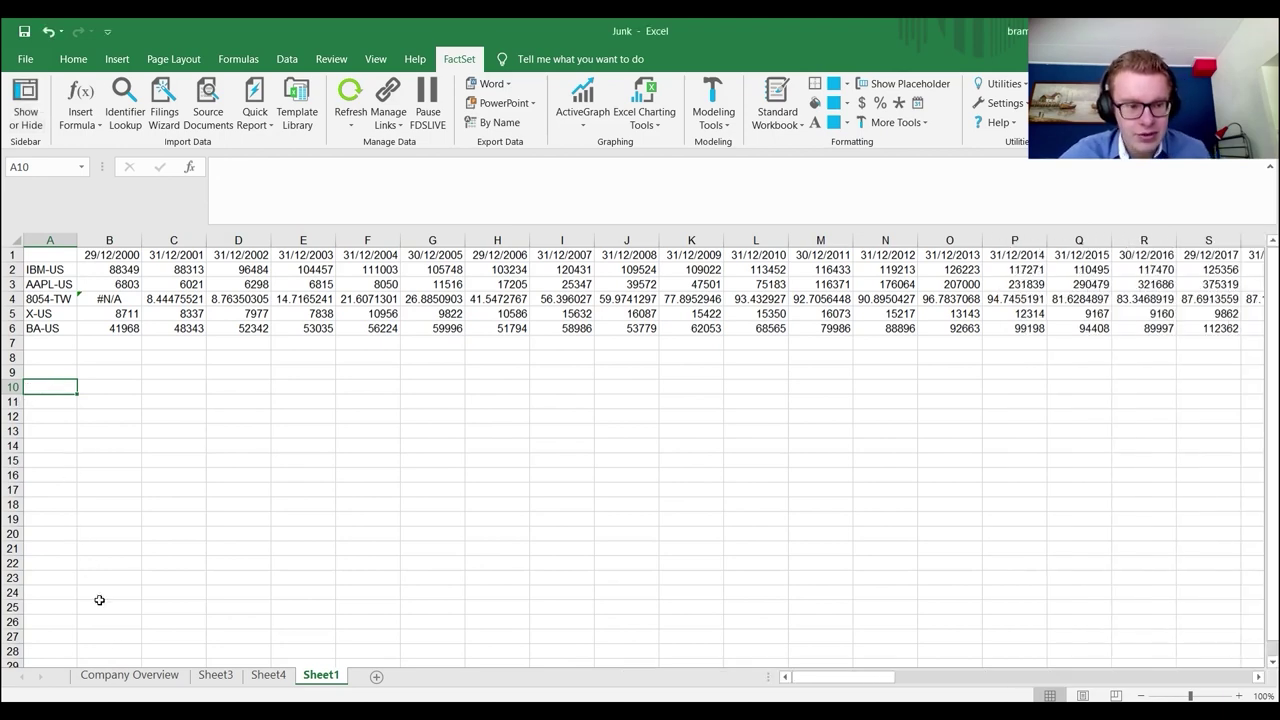
- Examine the yearly total assets of the companies down the Company Overview sheet
click(129, 675)
scroll(234, 336, down, 20)
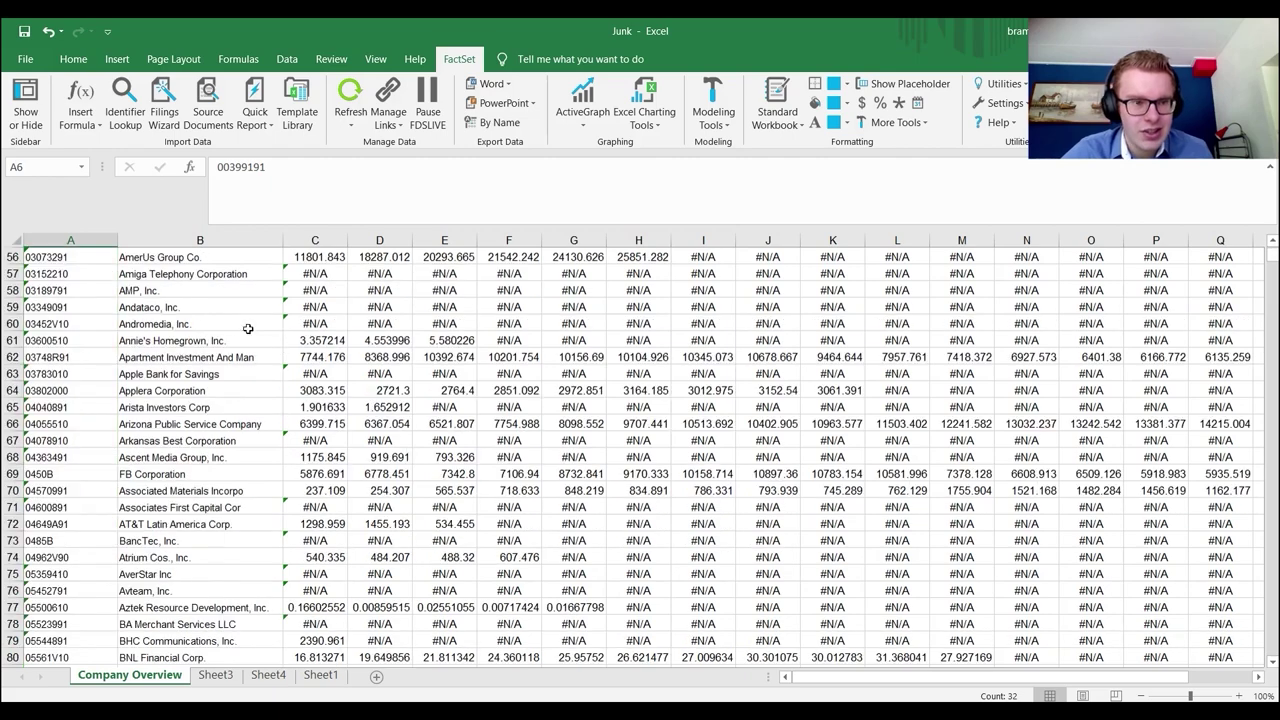
click(298, 322)
scroll(298, 322, down, 20)
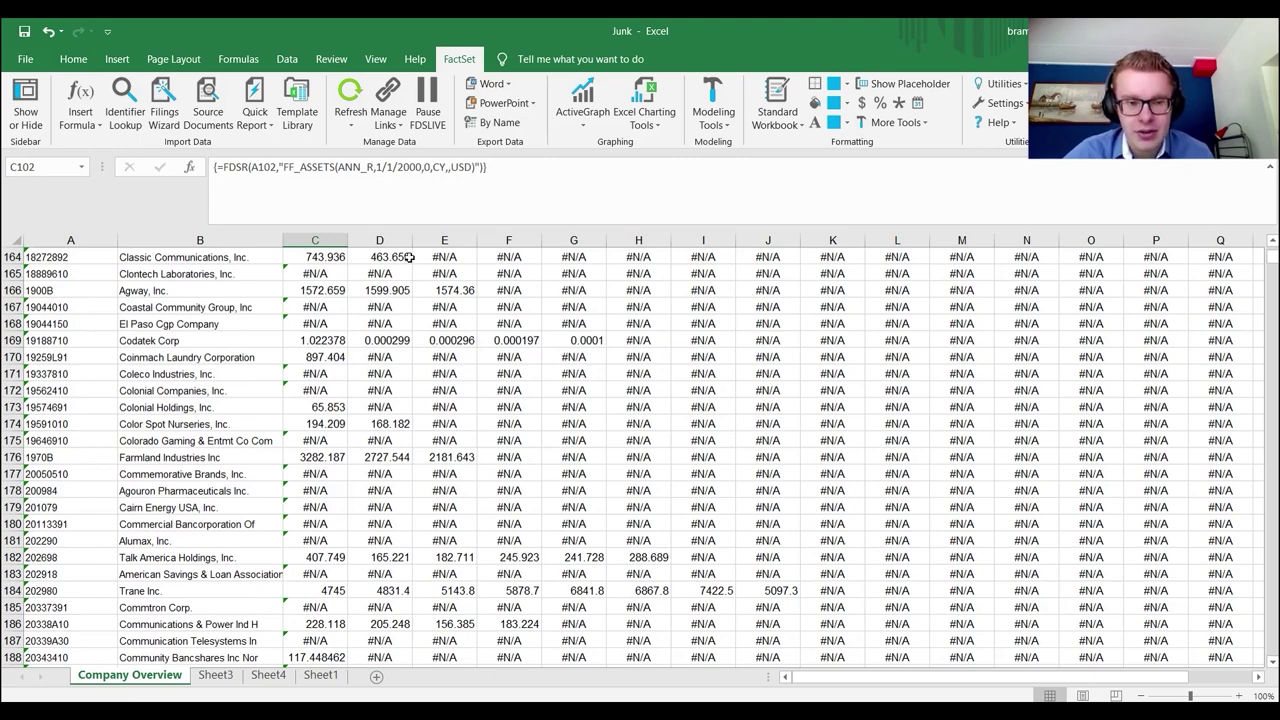
scroll(350, 273, down, 20)
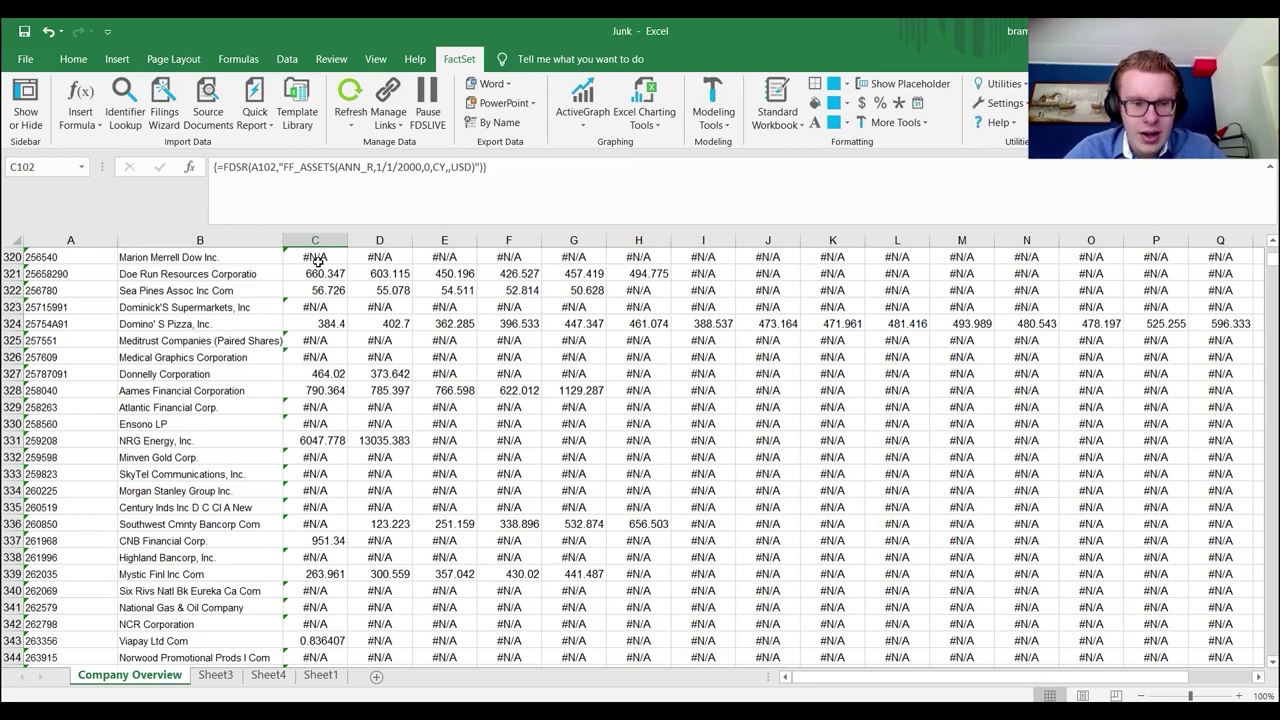
scroll(317, 259, down, 20)
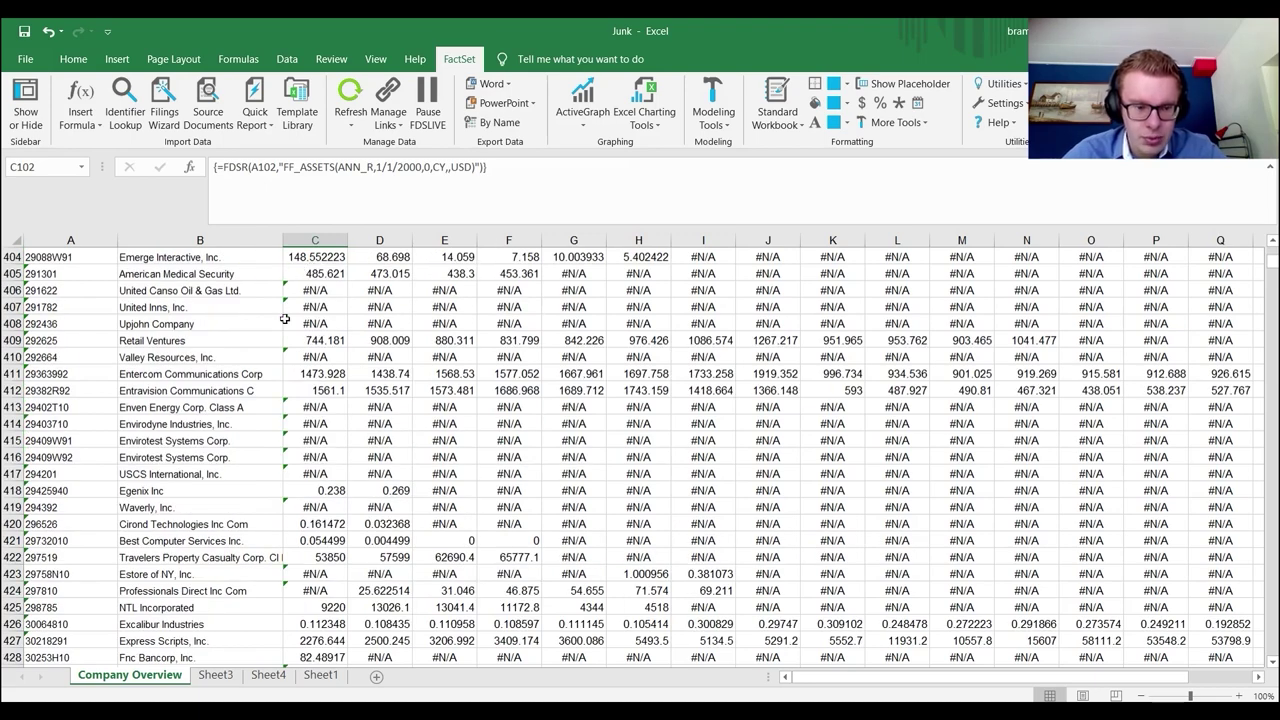
- Look through Sheet3, Sheet4 and Sheet1, and check the symbol in A503 of Company Overview
click(215, 675)
click(268, 673)
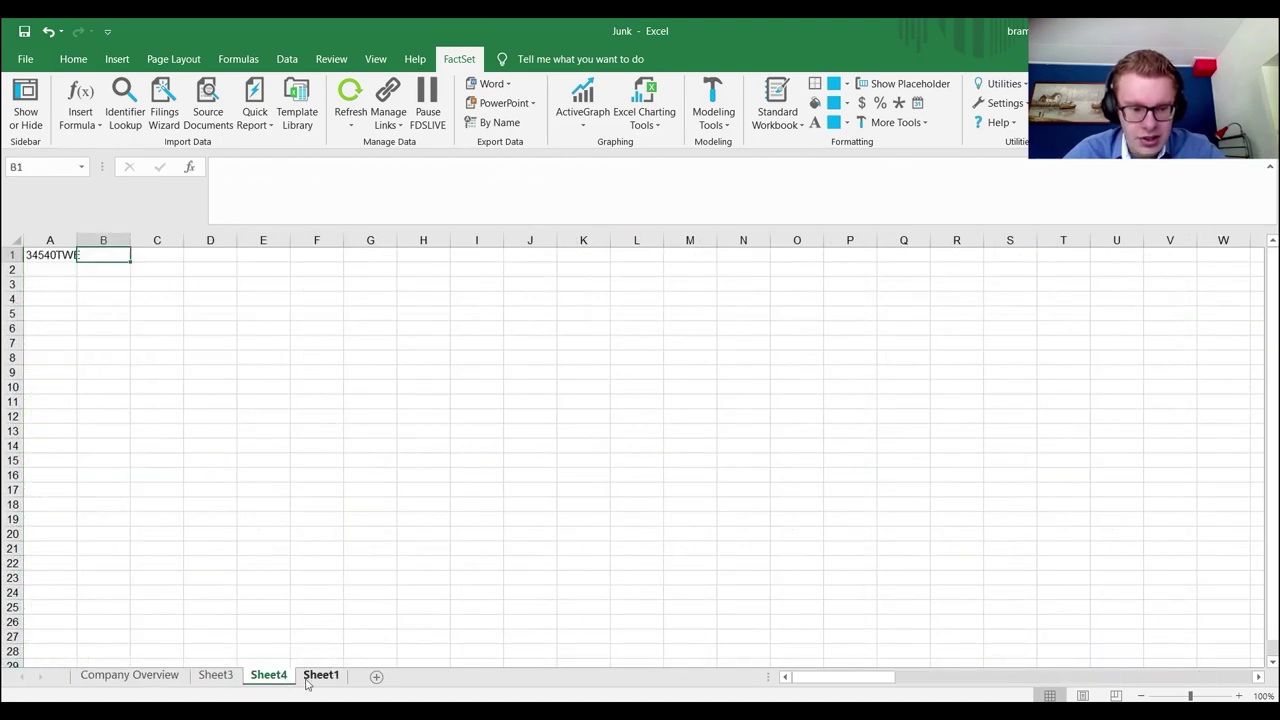
click(320, 675)
click(127, 677)
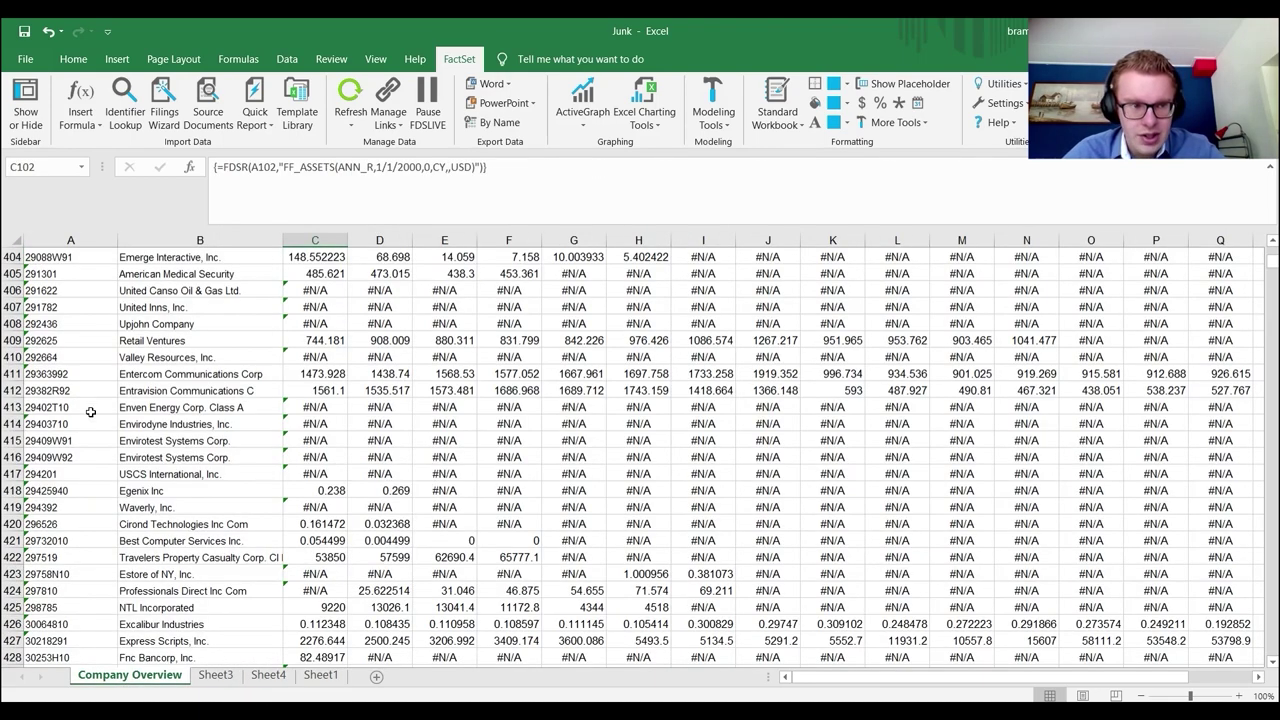
scroll(90, 400, down, 20)
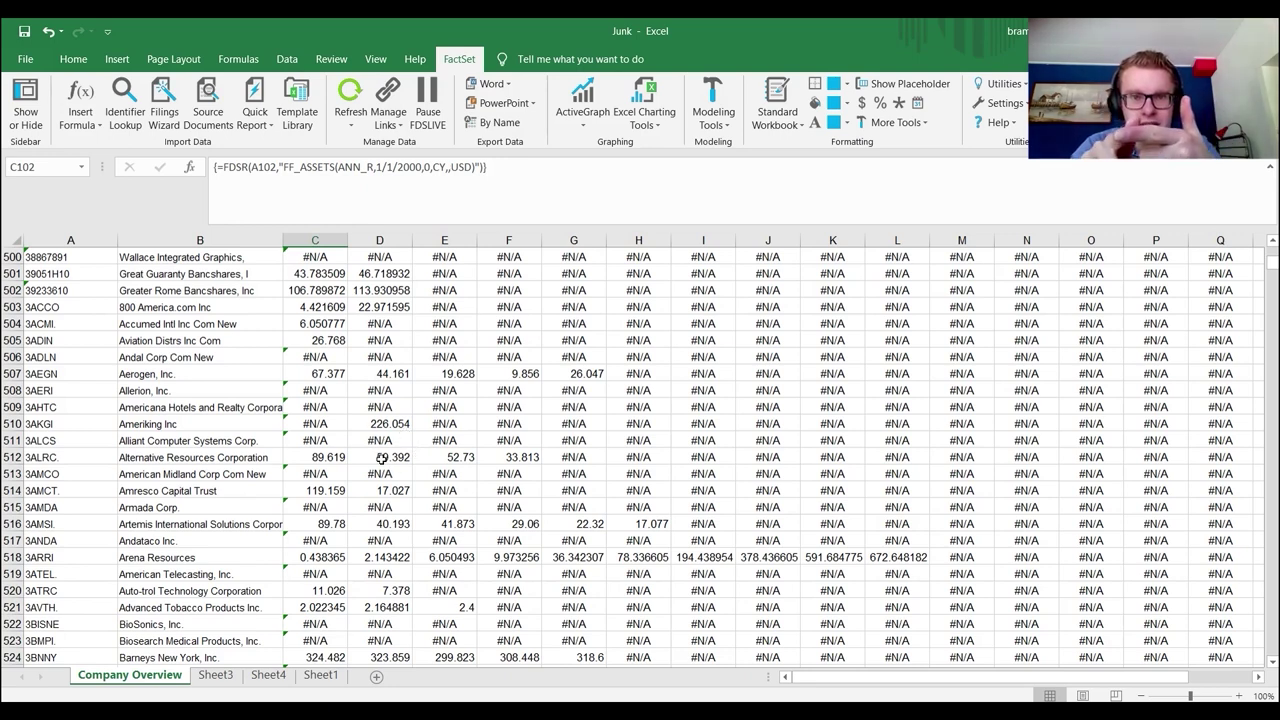
click(38, 303)
drag(1271, 262, 1272, 242)
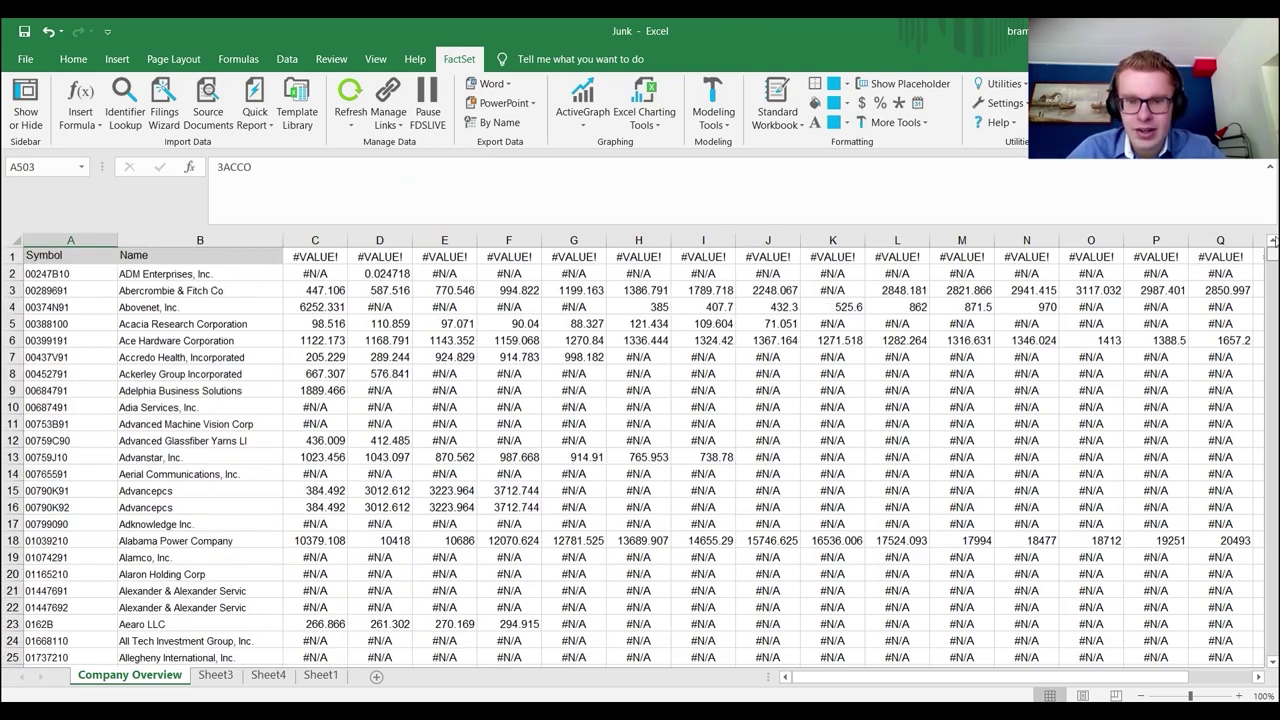
- Compare the symbols, company names and total assets in the first rows of Company Overview, including rows 9 and 10
click(400, 316)
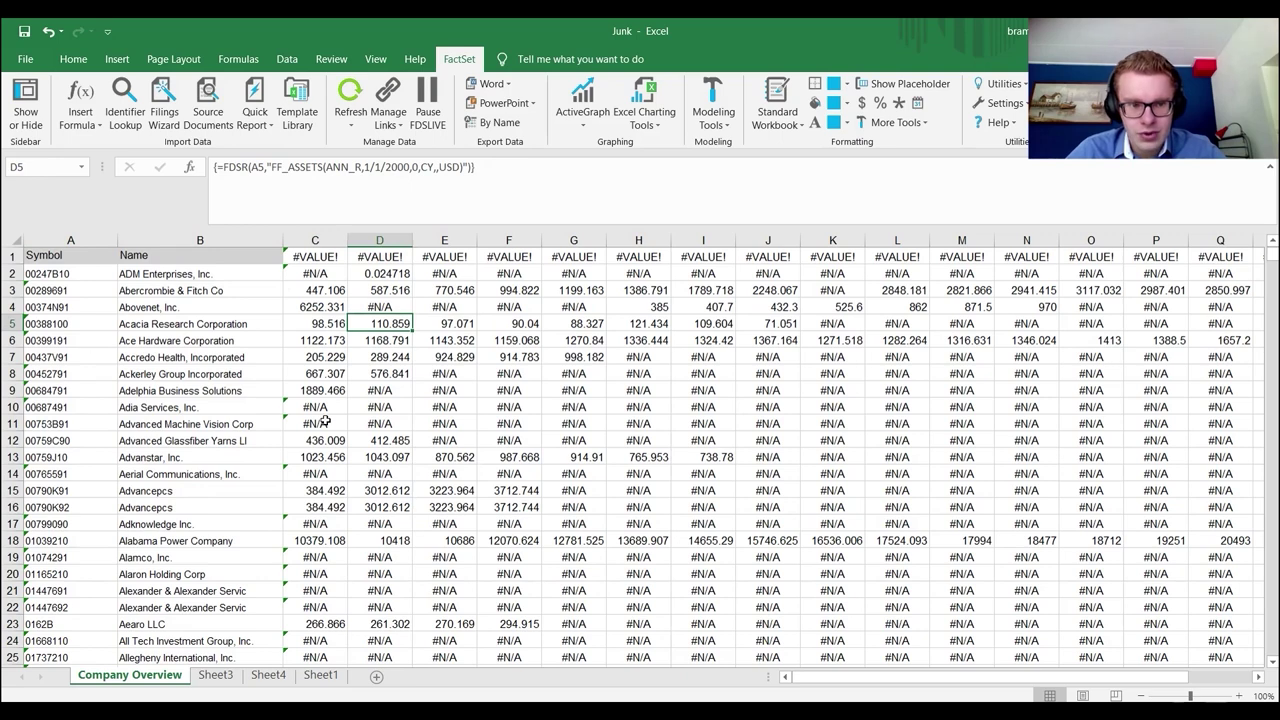
drag(346, 292, 380, 474)
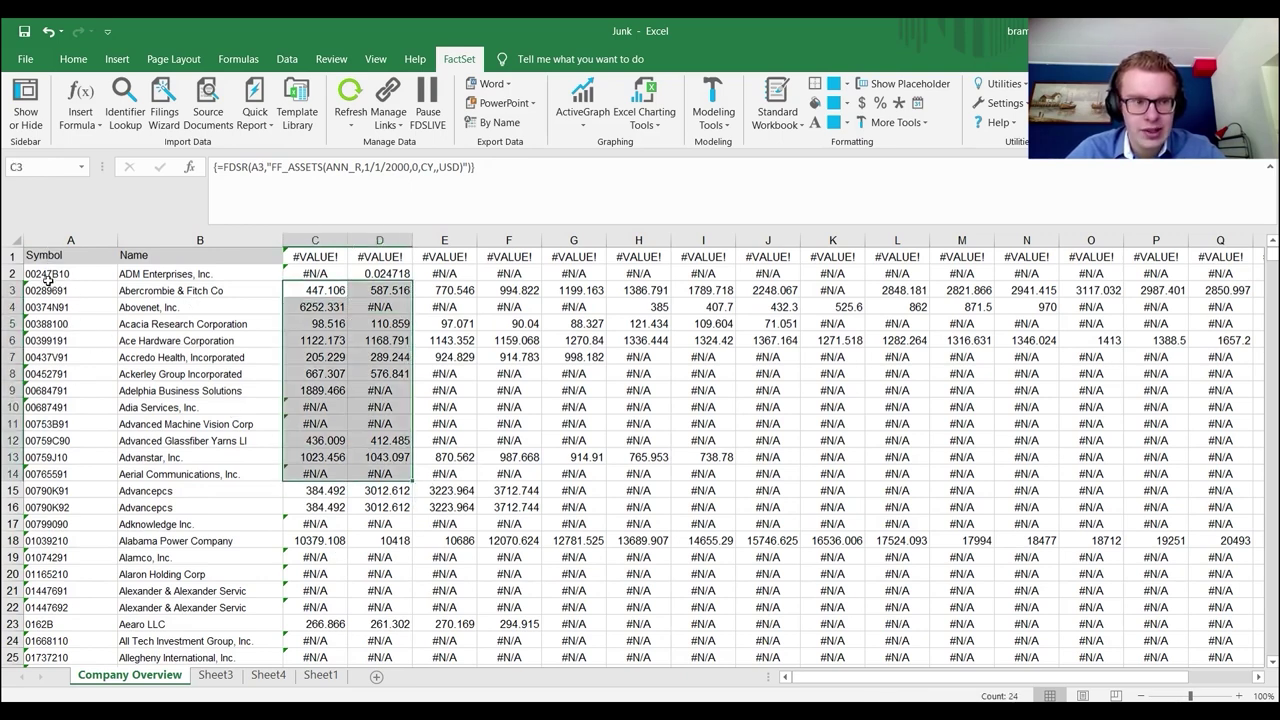
drag(48, 280, 100, 545)
drag(186, 274, 163, 476)
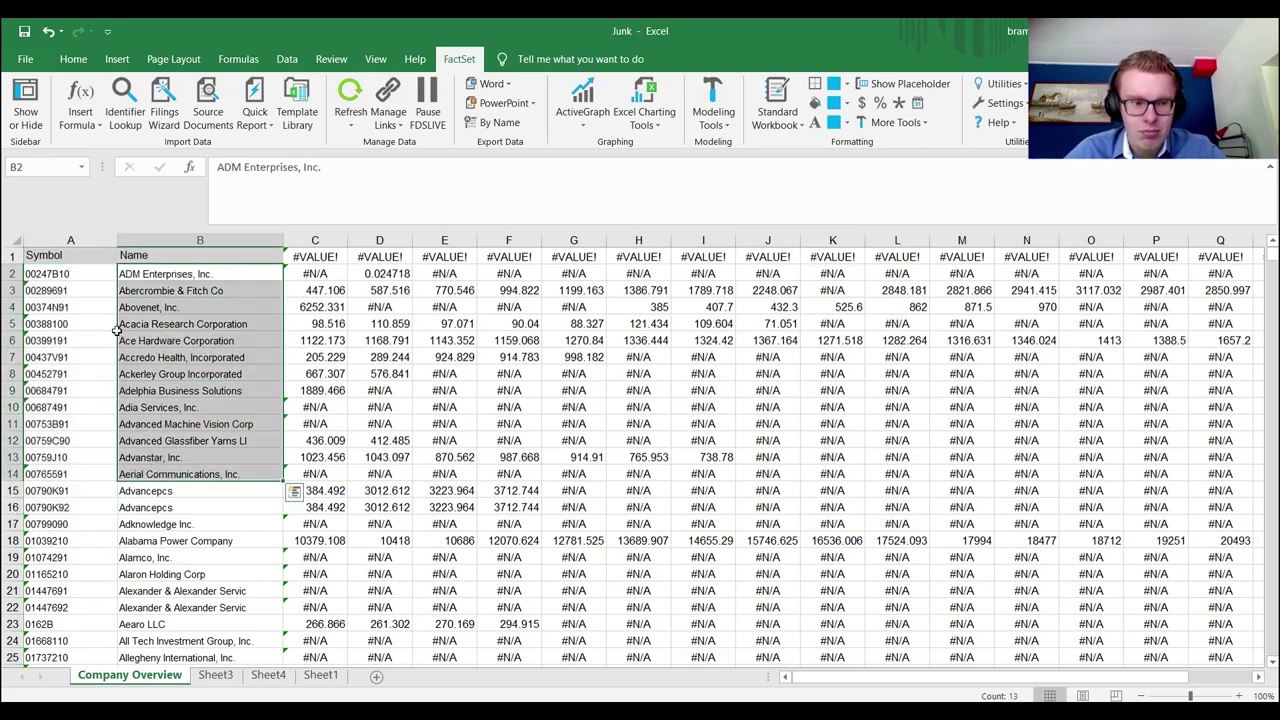
drag(92, 296, 70, 441)
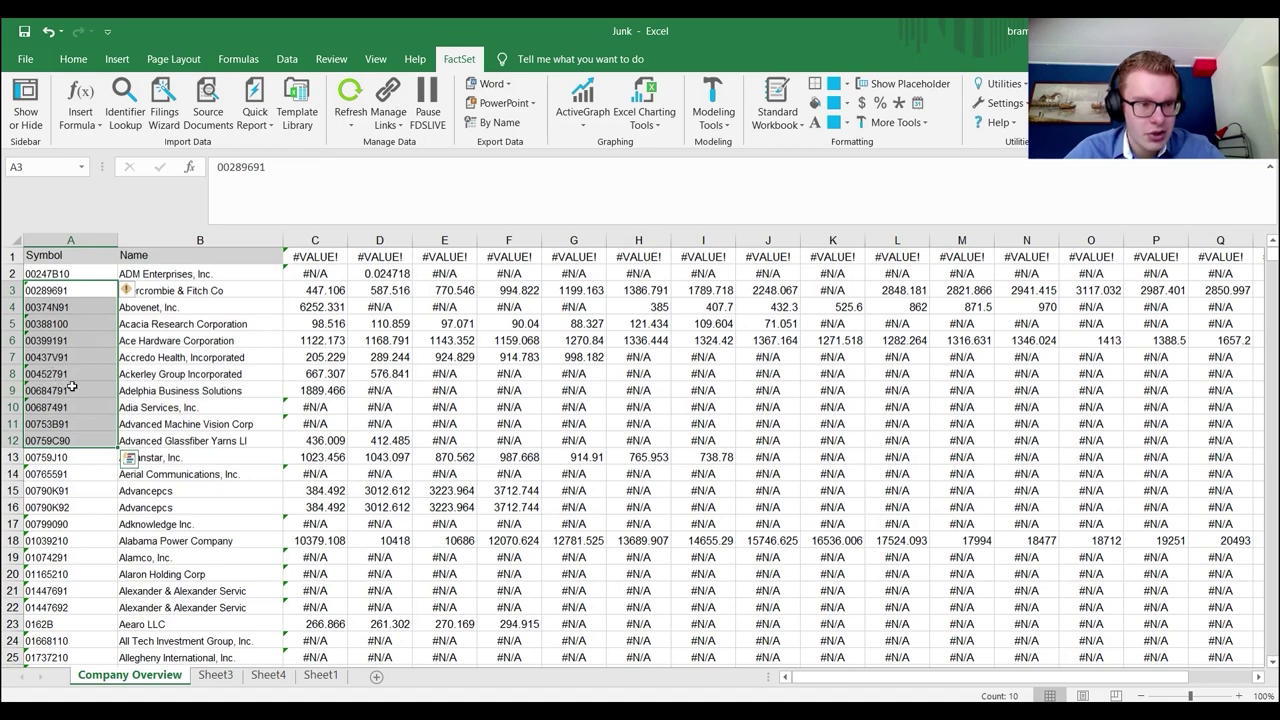
drag(72, 387, 155, 408)
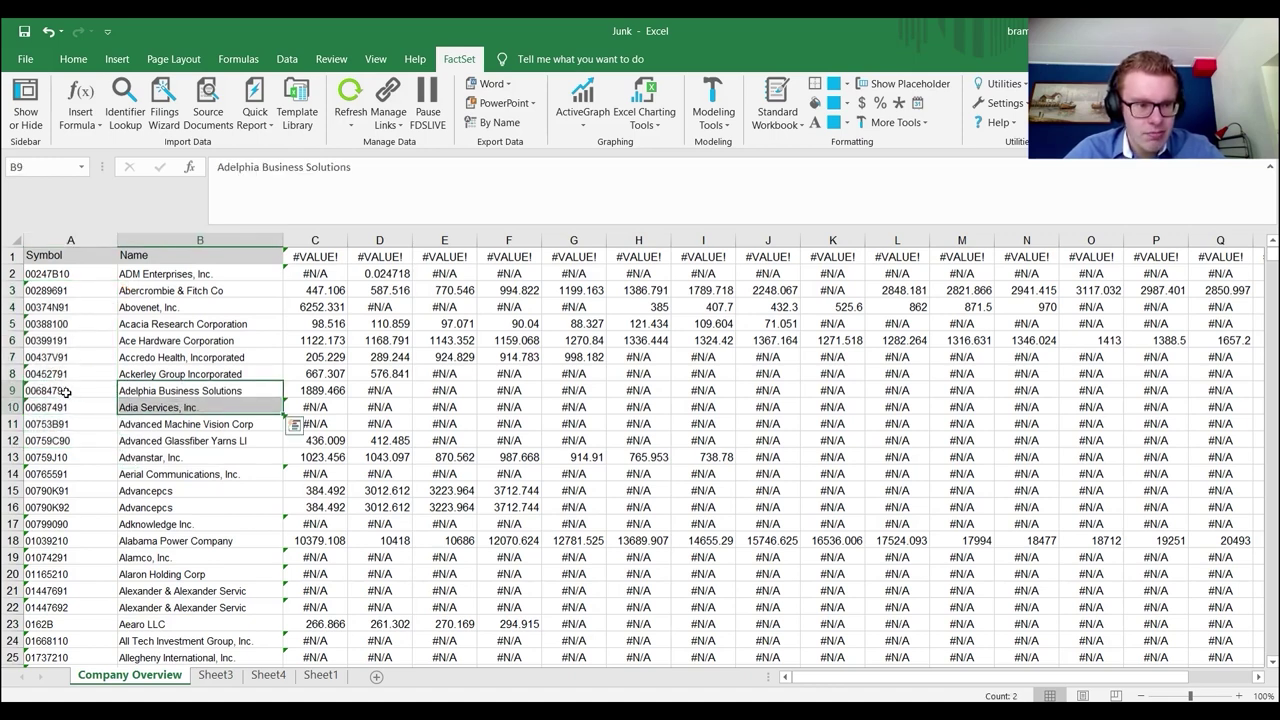
drag(65, 394, 68, 411)
drag(147, 387, 150, 405)
drag(68, 392, 71, 411)
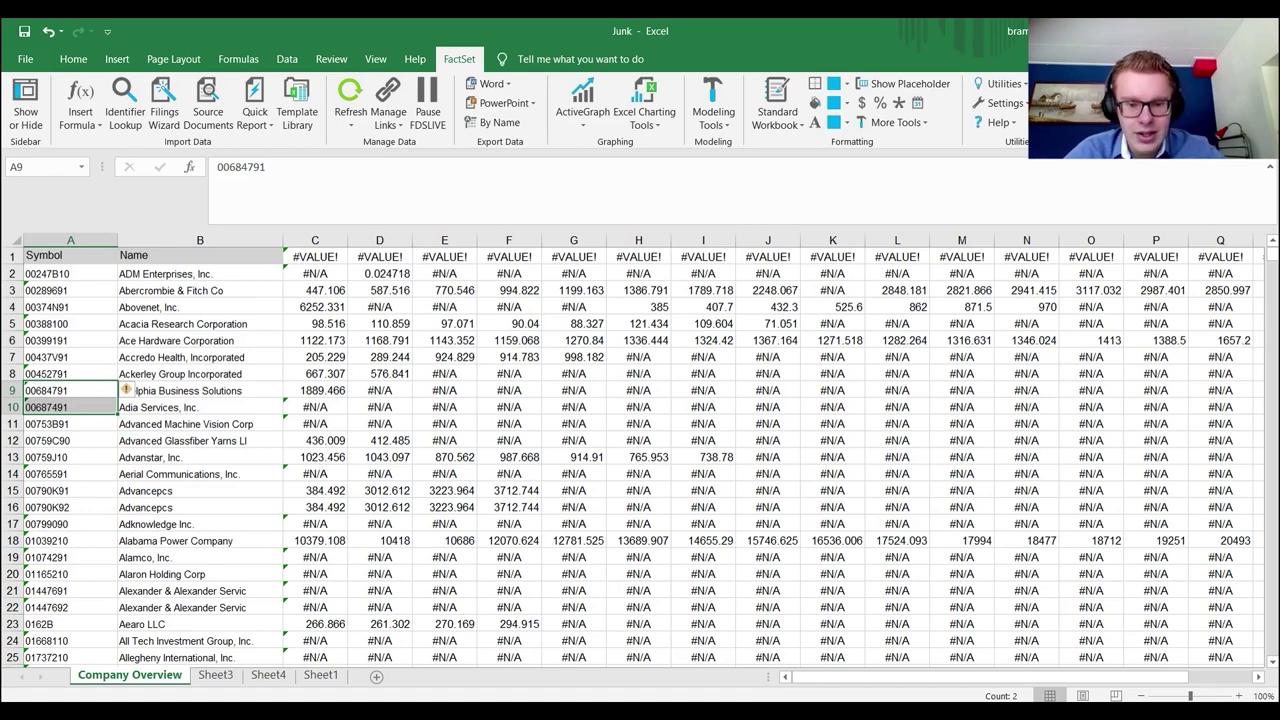
- Switch to FactSet in the browser, view the company price history for AAPL-US, and return to Excel
mouse_move(855, 677)
mouse_down()
mouse_move(913, 677)
mouse_move(780, 642)
mouse_up()
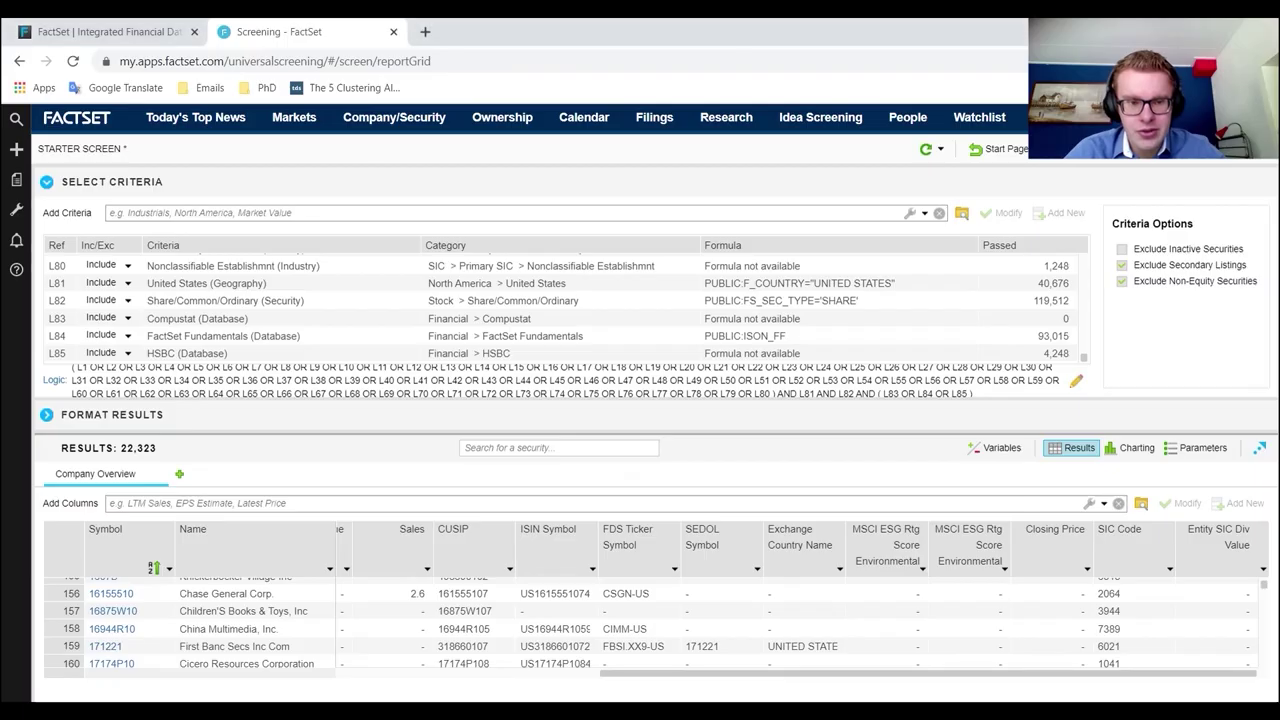
click(200, 120)
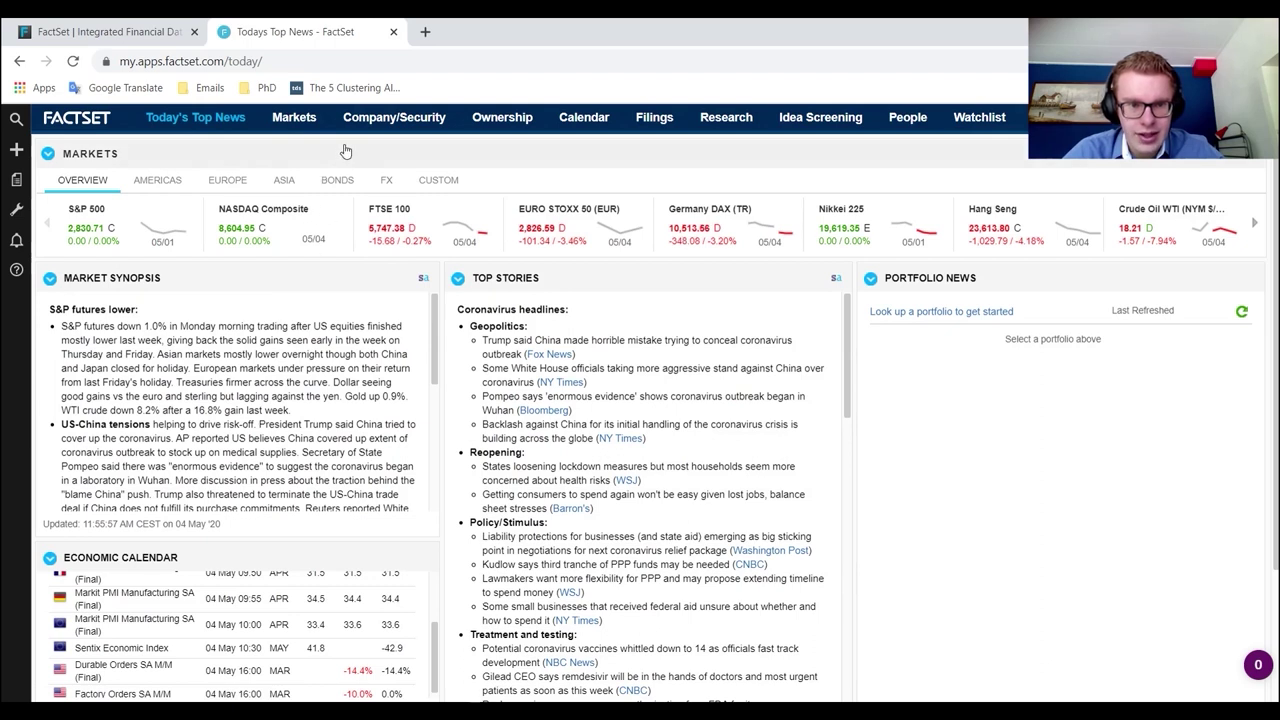
click(372, 120)
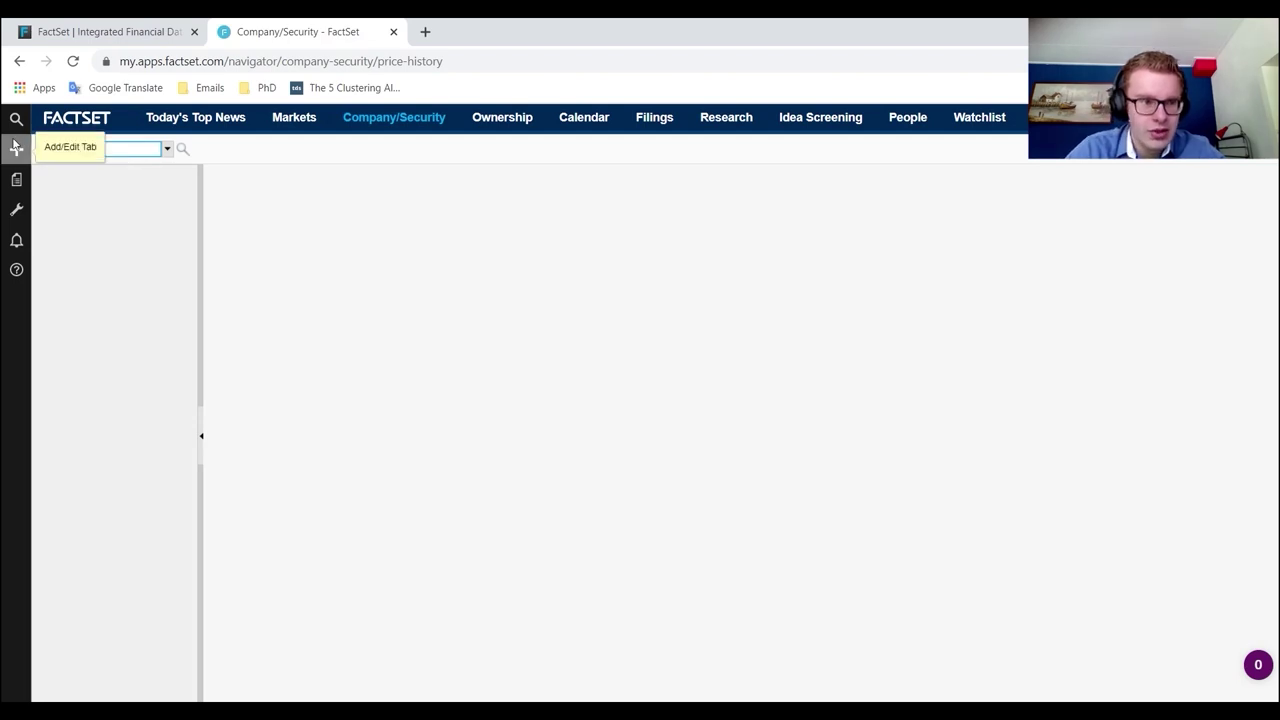
text(appl)
click(131, 210)
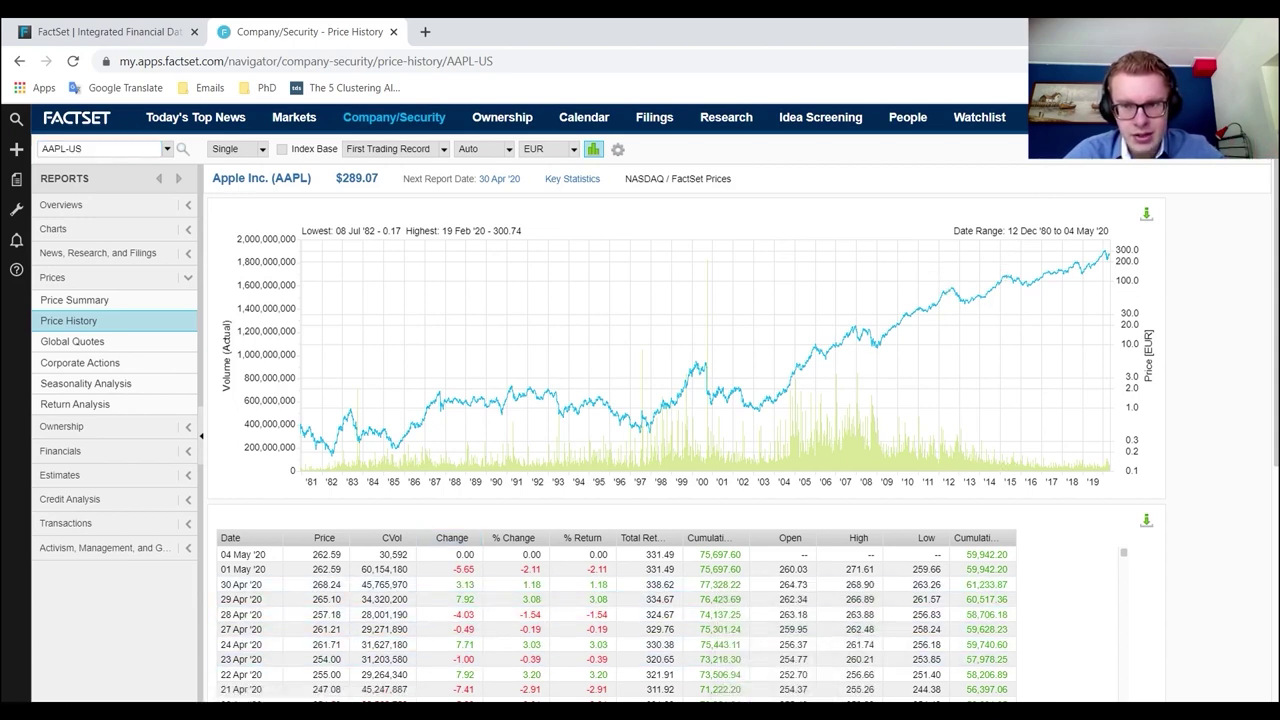
key(alt+Tab)
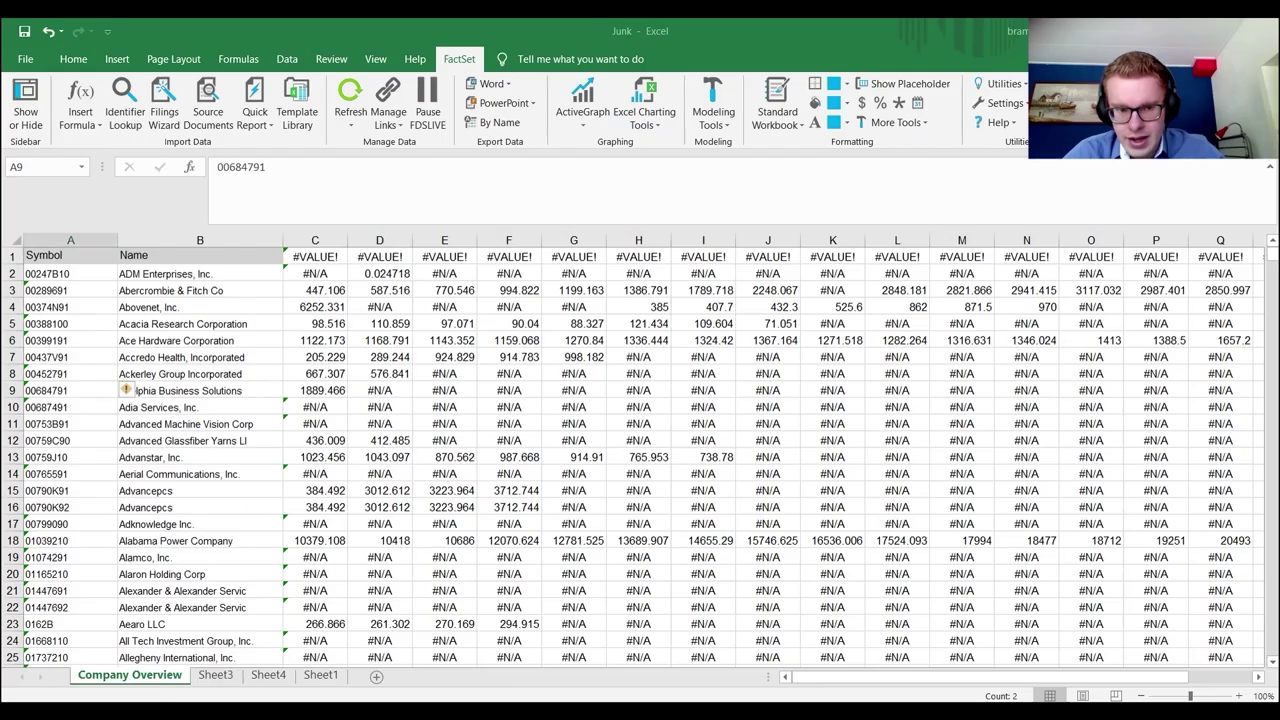